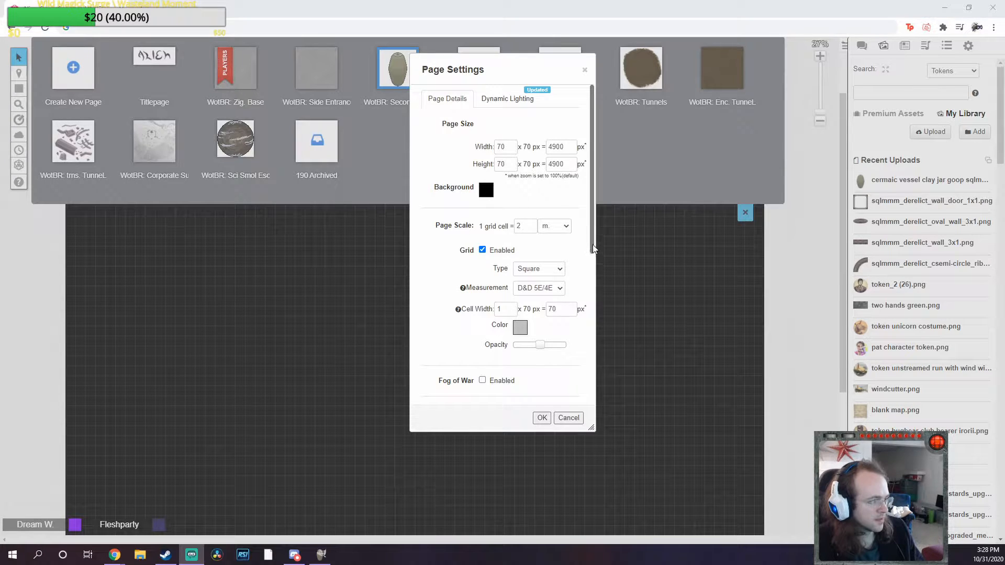
# Review and apply the page settings of the WotBR: Second Floor page, and close the page list
pyautogui.moveTo(592, 244); pyautogui.dragTo(591, 354)
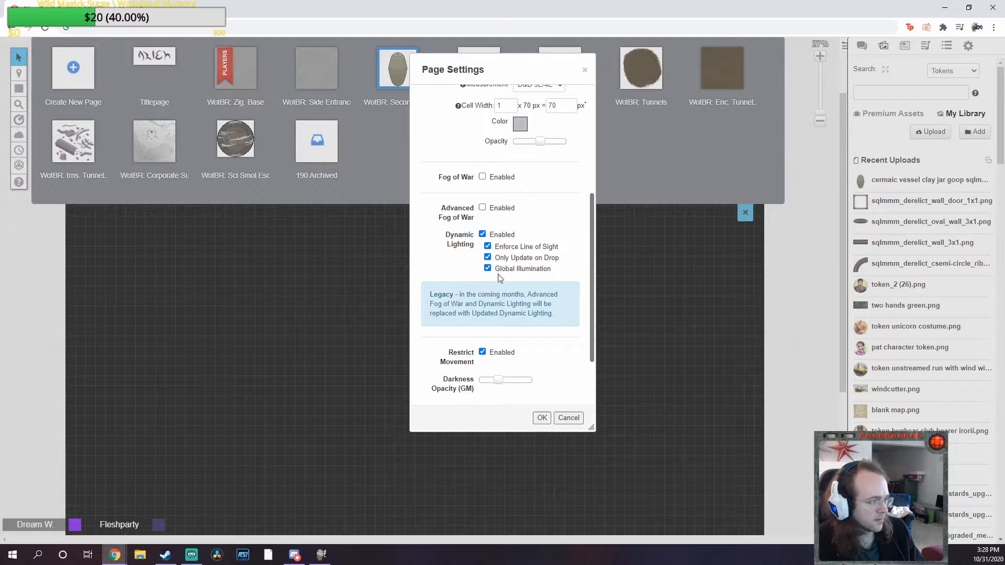
pyautogui.click(540, 417)
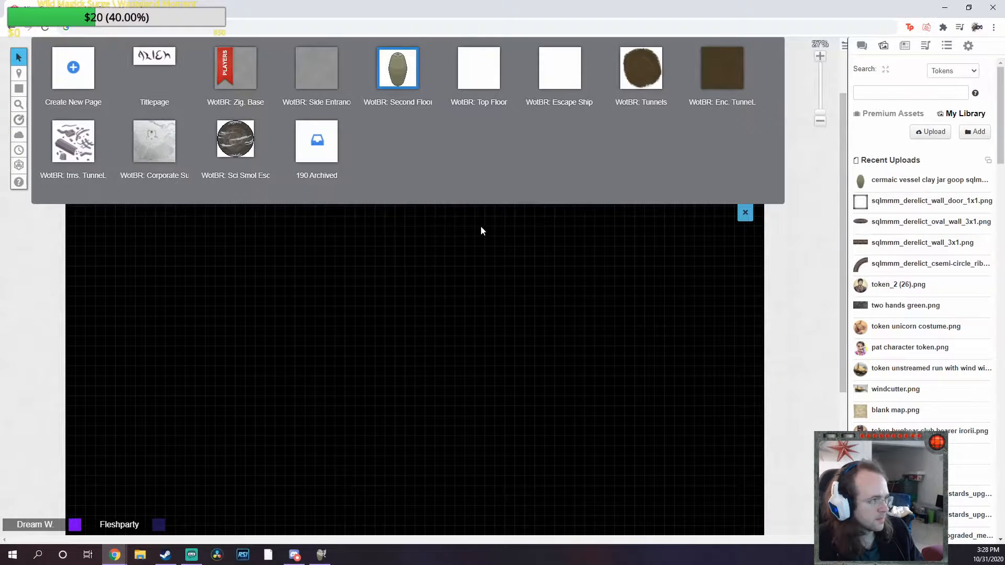
pyautogui.click(745, 212)
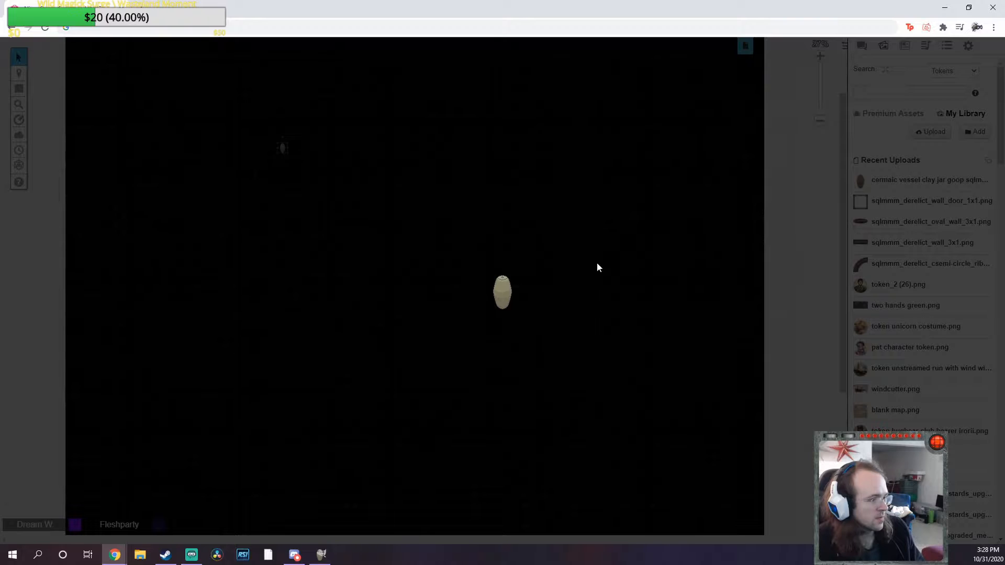
# Search the token library for "derelict" and browse to the derelict floor tiles
pyautogui.scroll(-1, 539, 327)
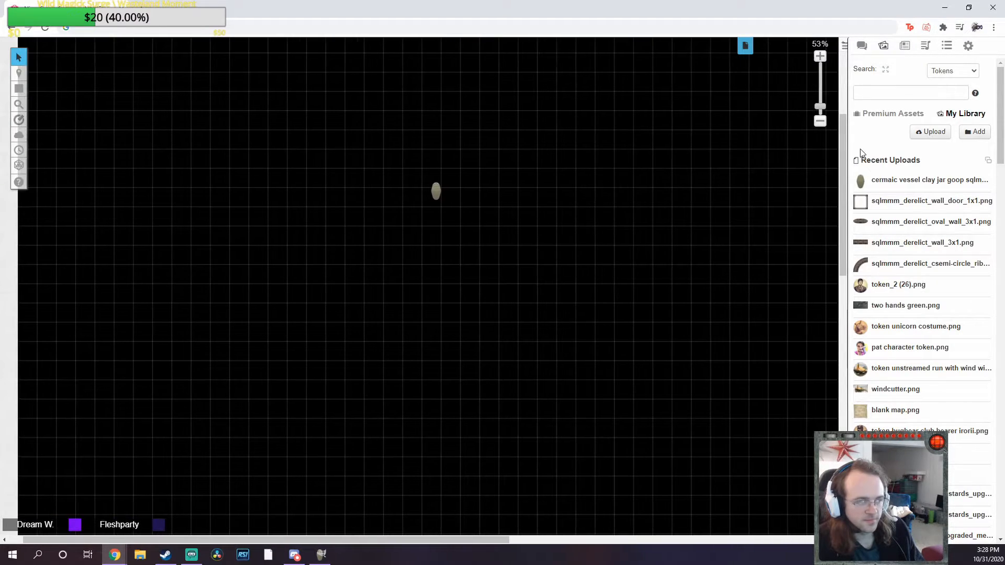
pyautogui.click(880, 98)
pyautogui.write('derelict')
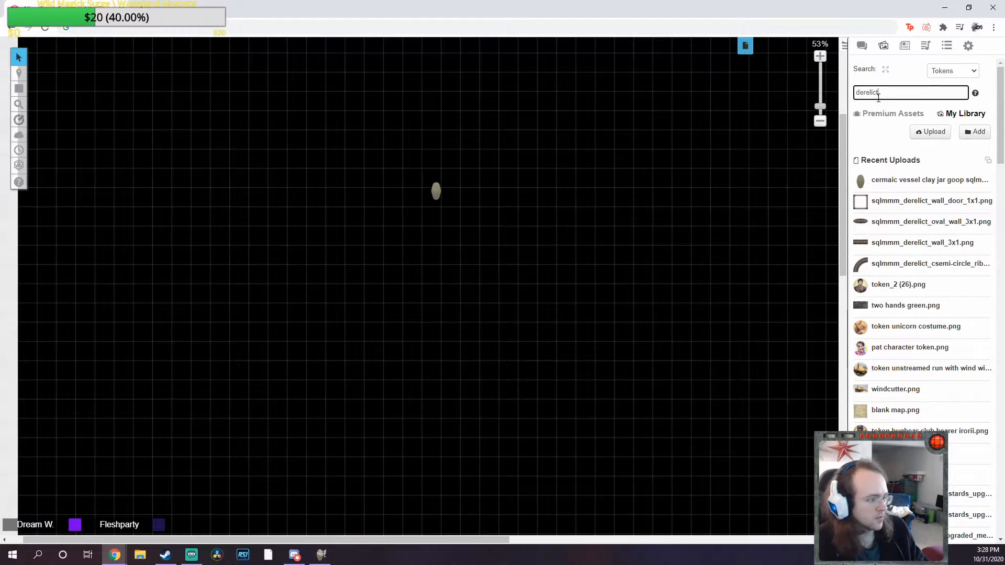
pyautogui.write(' blue')
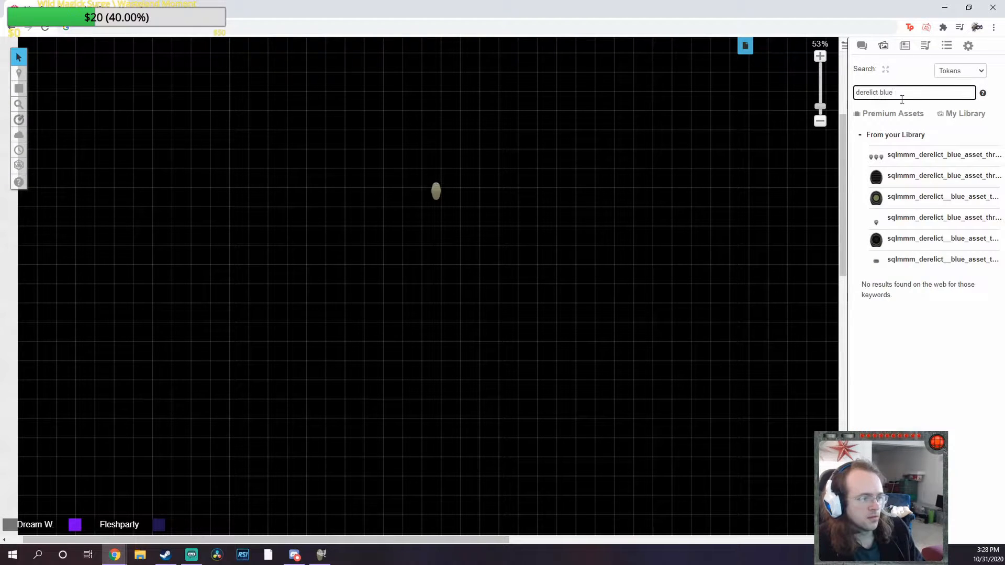
pyautogui.doubleClick(902, 99)
pyautogui.press('BackSpace')
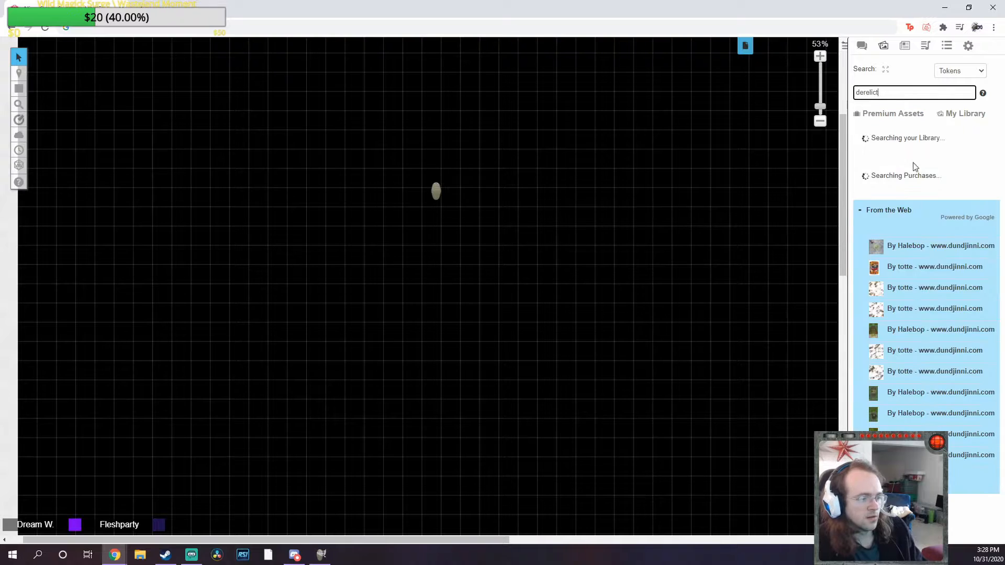
pyautogui.scroll(-5, 916, 272)
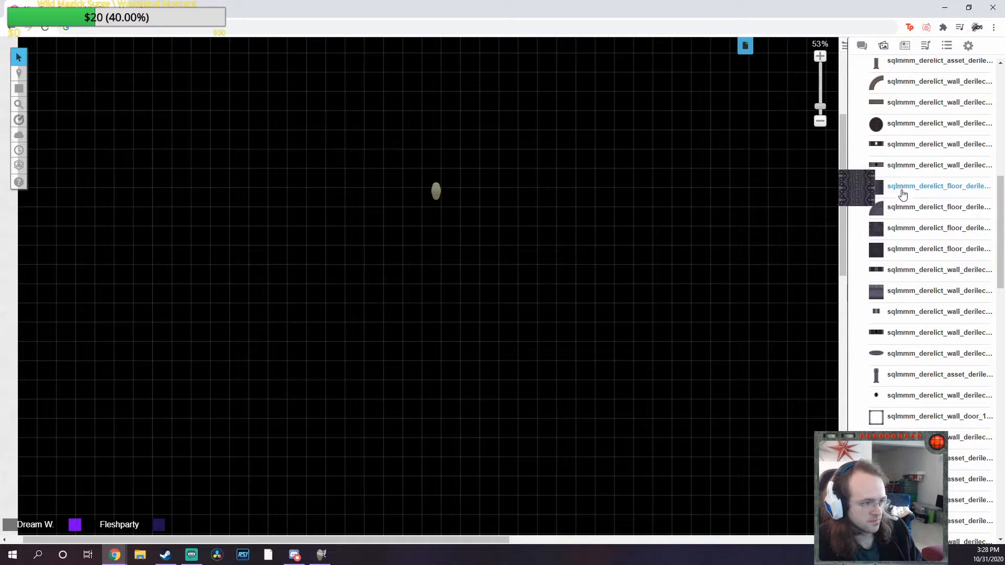
# Place a small square derelict floor tile and a quarter-circle derelict floor tile on the map
pyautogui.moveTo(902, 195); pyautogui.dragTo(374, 370)
pyautogui.scroll(-2, 434, 350)
pyautogui.moveTo(468, 393); pyautogui.dragTo(285, 210)
pyautogui.scroll(-1, 390, 270)
pyautogui.moveTo(398, 265); pyautogui.dragTo(459, 264)
pyautogui.scroll(-12, 476, 300)
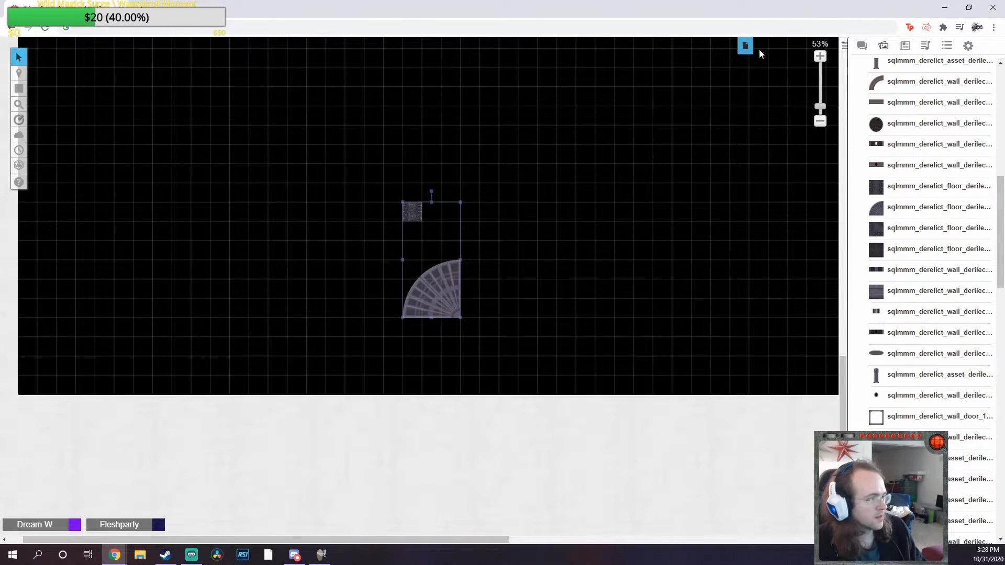
# Switch to the WotBR: Side Entrance page
pyautogui.click(747, 47)
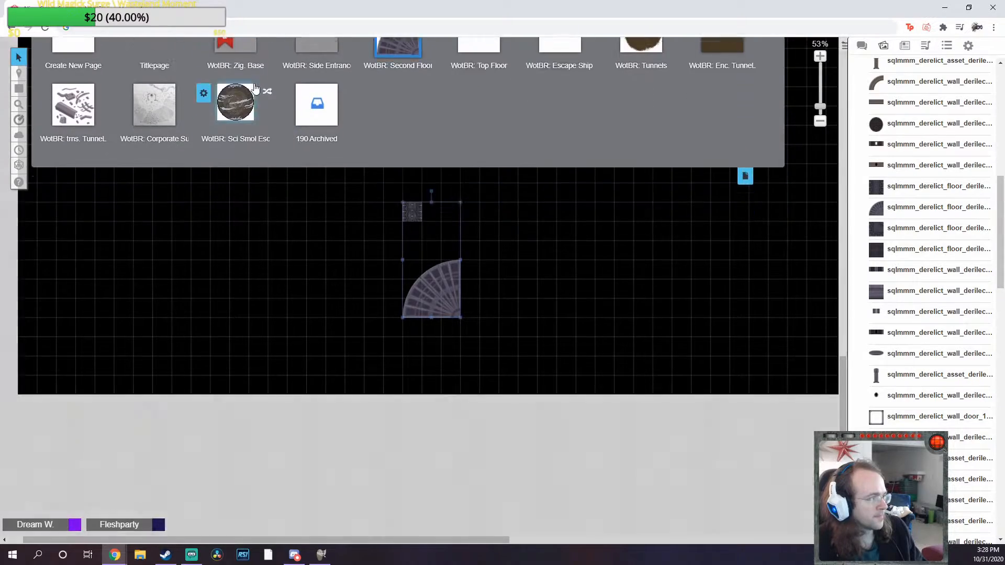
pyautogui.click(254, 90)
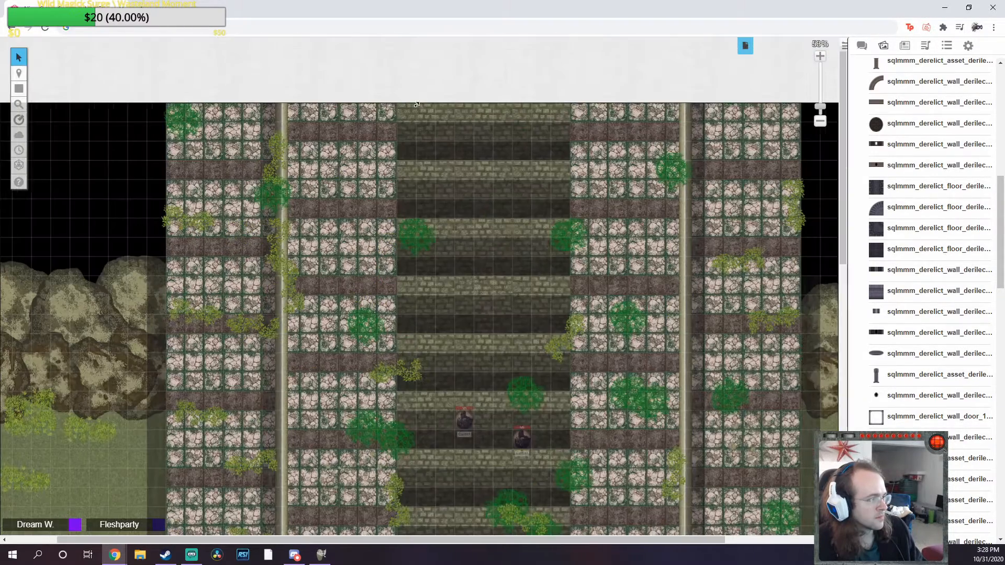
pyautogui.click(746, 46)
pyautogui.click(326, 82)
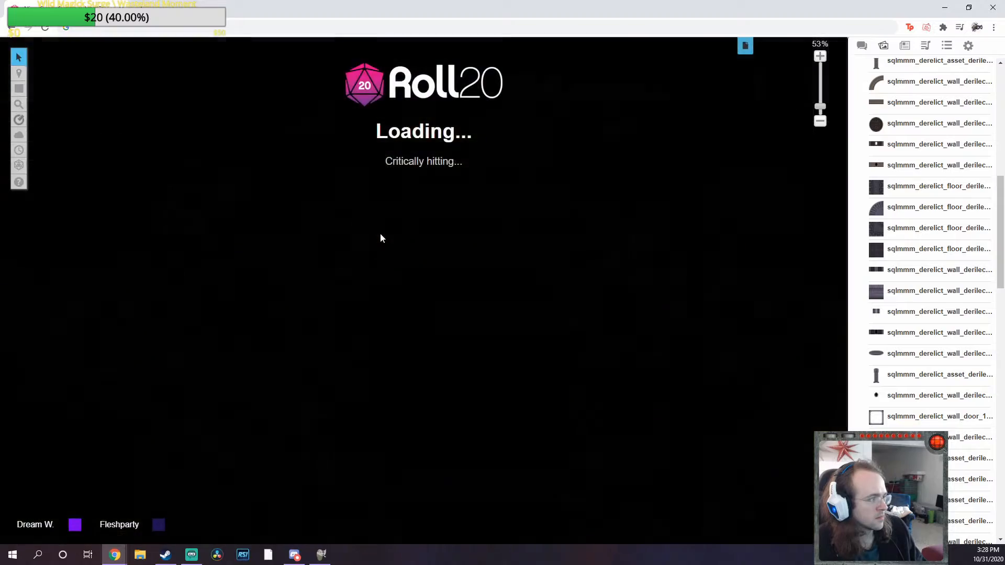
# Copy the blue-grey room section with its door from the Side Entrance map onto the WotBR: Second Floor page
pyautogui.moveTo(393, 109); pyautogui.dragTo(664, 206)
pyautogui.click(746, 46)
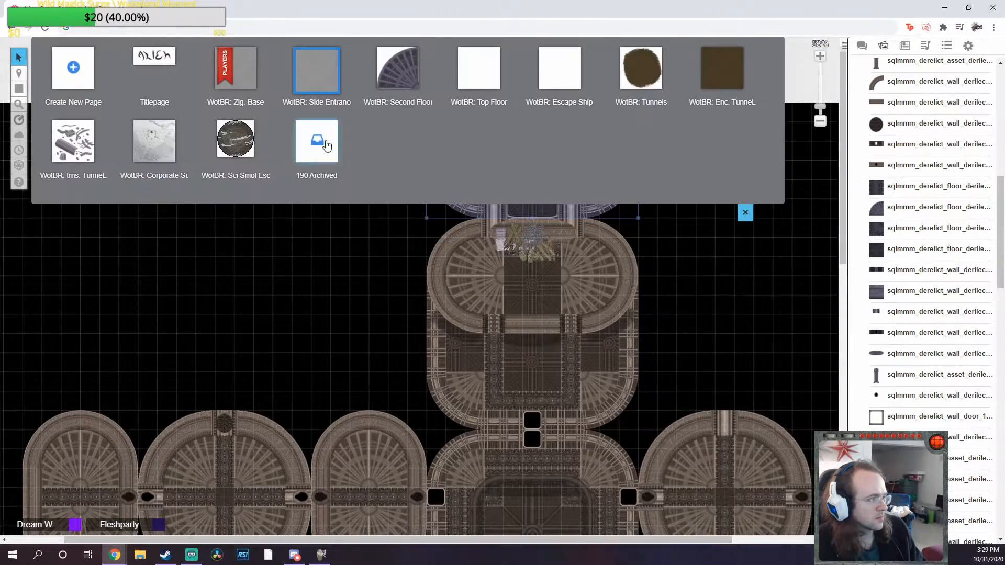
pyautogui.click(397, 68)
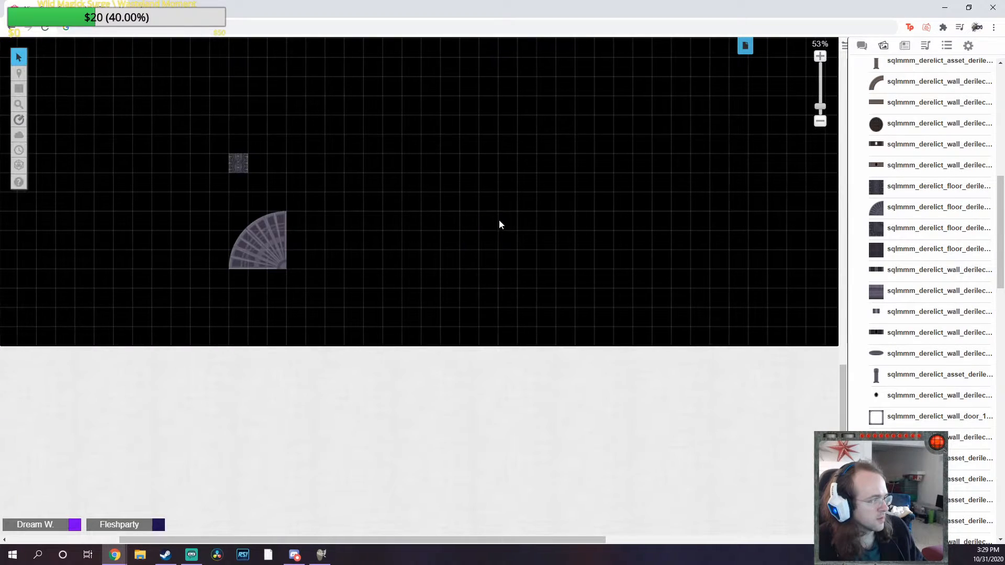
pyautogui.hotkey('ctrl', 'v')
pyautogui.moveTo(683, 311); pyautogui.dragTo(392, 141)
pyautogui.moveTo(490, 214); pyautogui.dragTo(493, 157)
pyautogui.click(495, 230)
pyautogui.scroll(3, 535, 270)
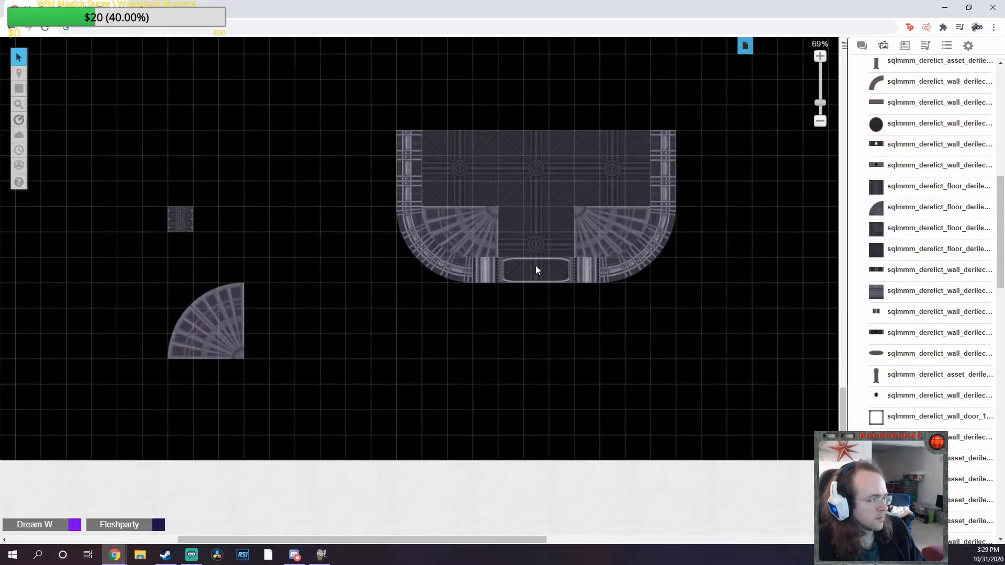
# Add a second door directly below the room's door and attach a rotated curved wall to its right side
pyautogui.moveTo(531, 267); pyautogui.dragTo(537, 296)
pyautogui.moveTo(645, 259); pyautogui.dragTo(618, 350)
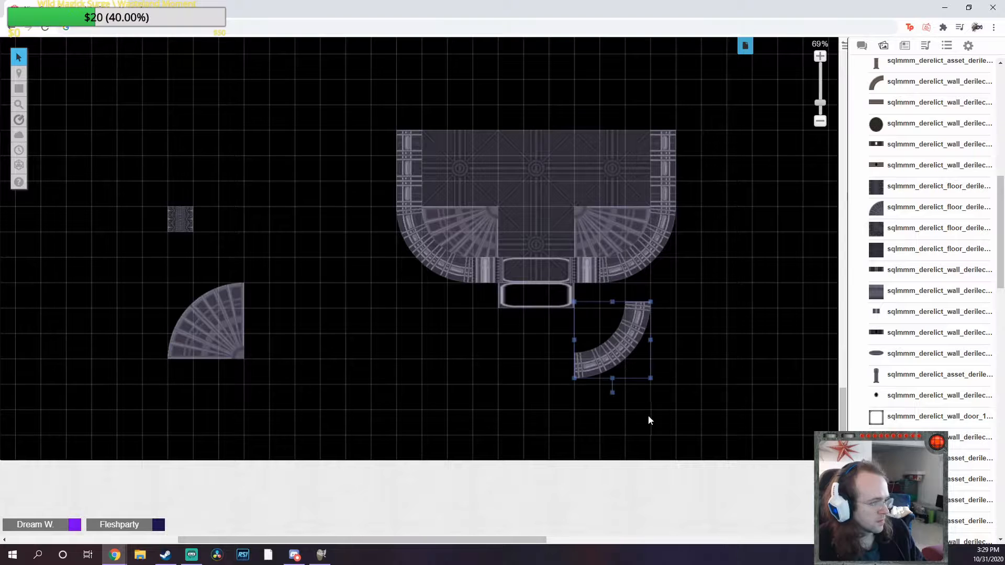
pyautogui.moveTo(612, 392); pyautogui.dragTo(610, 318)
pyautogui.click(426, 373)
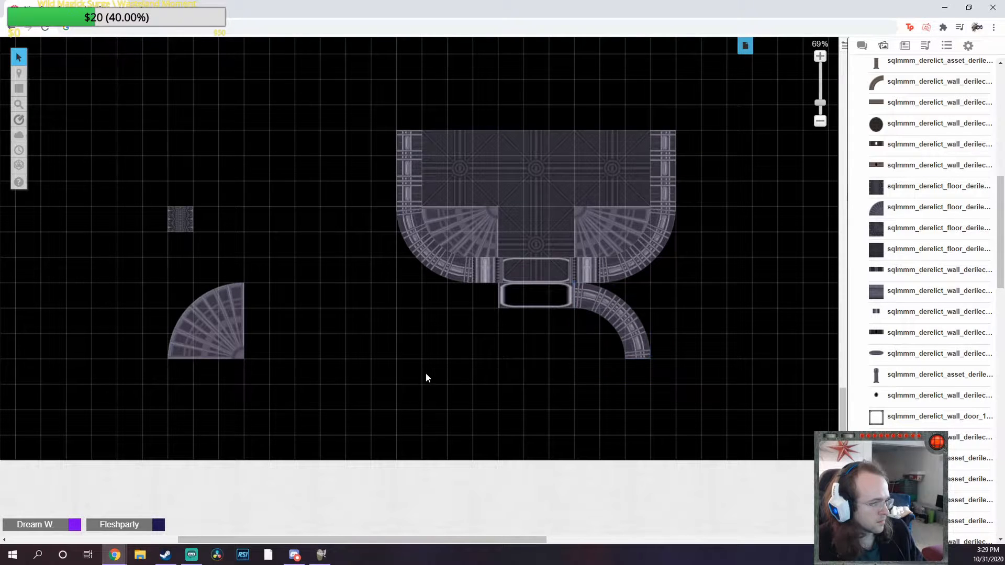
# Duplicate the curved wall and attach the copy, rotated as a mirror image, to the lower door's left side
pyautogui.click(625, 323)
pyautogui.hotkey('ctrl', 'c')
pyautogui.hotkey('ctrl', 'v')
pyautogui.moveTo(503, 341); pyautogui.dragTo(457, 291)
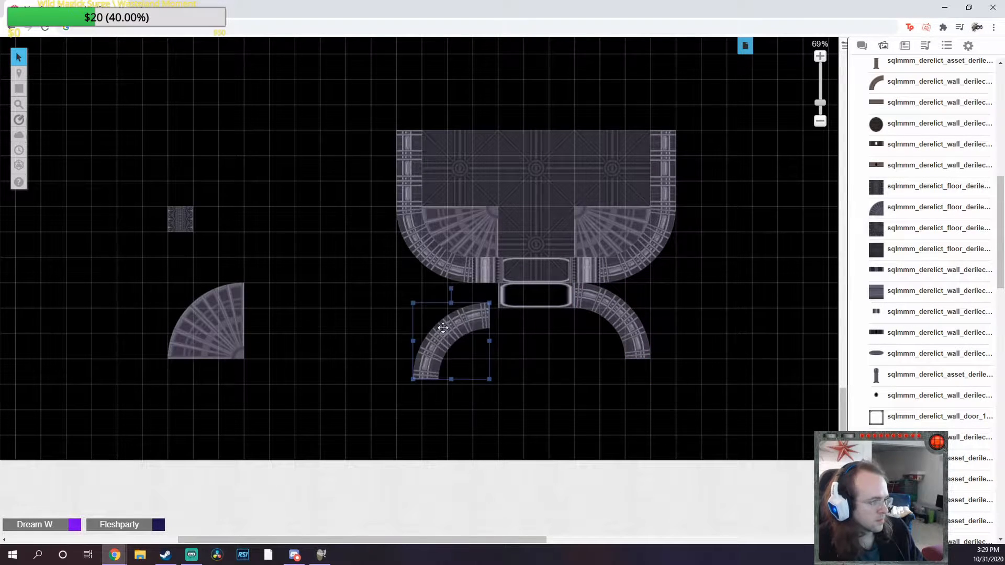
pyautogui.moveTo(442, 328); pyautogui.dragTo(452, 310)
pyautogui.click(367, 335)
# Copy a straight side wall of the upper room and extend both lower curved walls downward with it
pyautogui.click(401, 180)
pyautogui.hotkey('ctrl', 'c')
pyautogui.hotkey('ctrl', 'v')
pyautogui.moveTo(381, 382)
pyautogui.mouseDown()
pyautogui.moveTo(406, 404)
pyautogui.moveTo(434, 402)
pyautogui.mouseUp()
pyautogui.hotkey('ctrl', 'v')
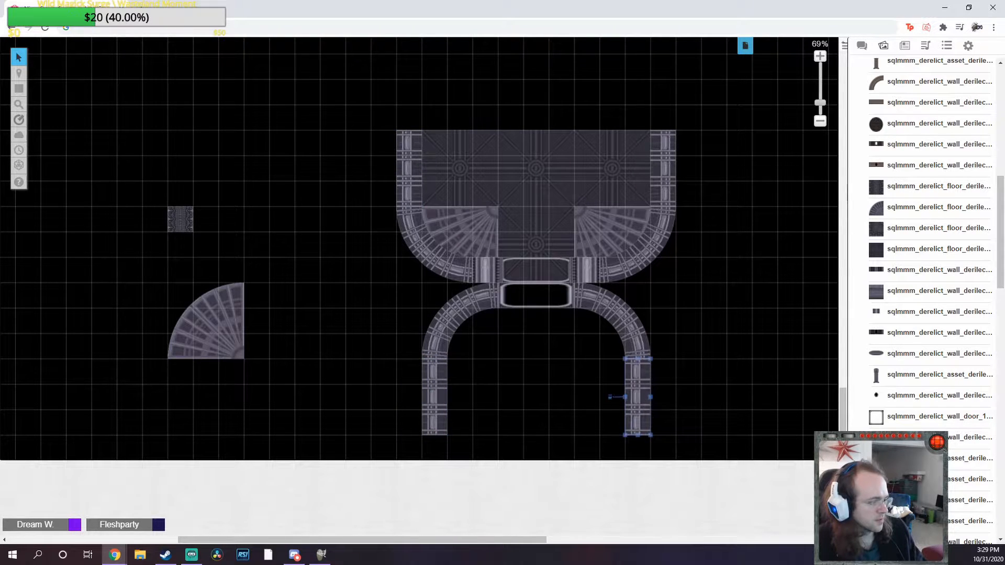
pyautogui.moveTo(609, 396); pyautogui.dragTo(665, 395)
# Duplicate the right curved wall, rotate it and place it as the lower-right corner of the new room
pyautogui.click(628, 321)
pyautogui.hotkey('ctrl', 'c')
pyautogui.hotkey('ctrl', 'v')
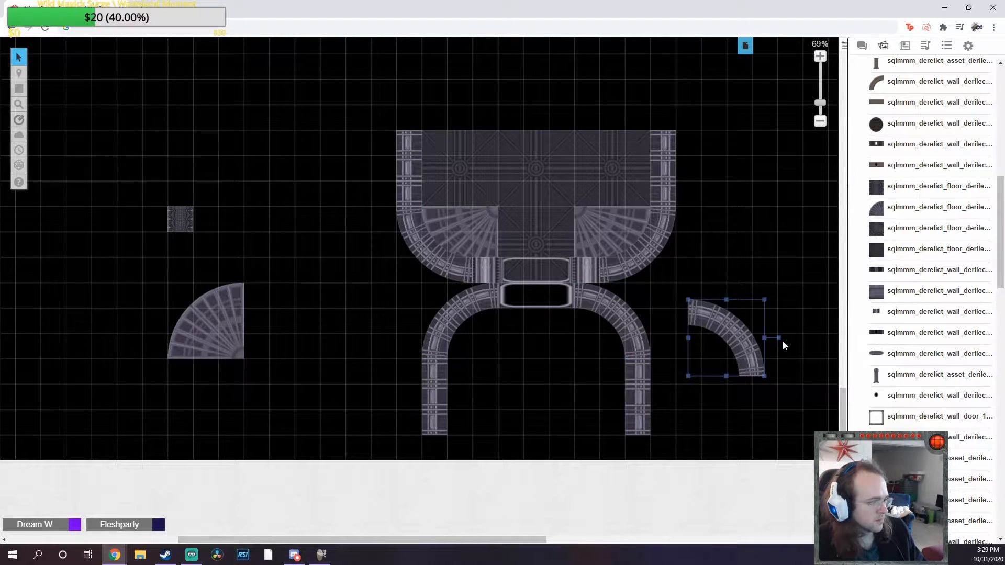
pyautogui.moveTo(779, 338); pyautogui.dragTo(727, 388)
pyautogui.moveTo(738, 332); pyautogui.dragTo(644, 410)
# Delete the two straight wall segments from the sides of the new room
pyautogui.click(639, 389)
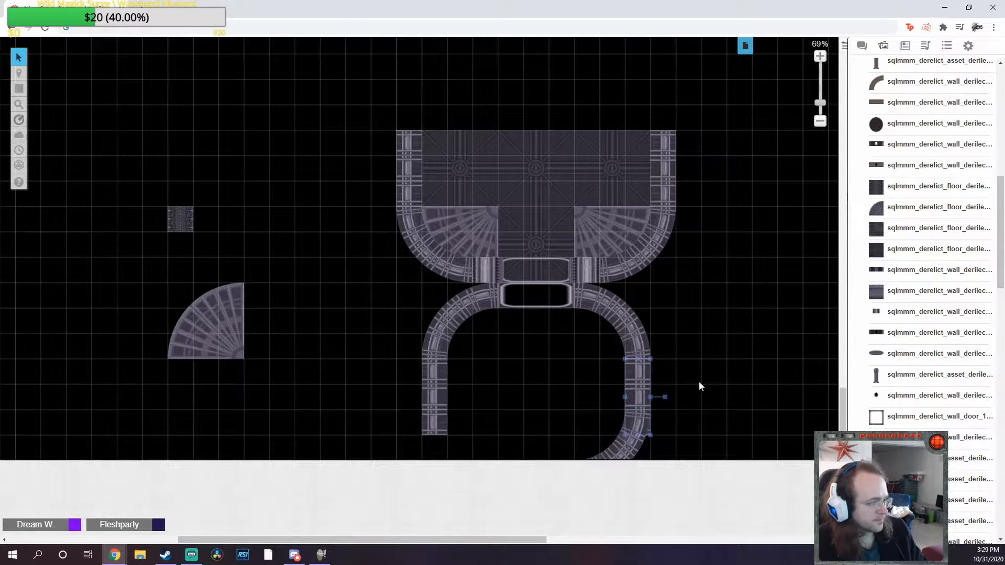
pyautogui.press('Delete')
pyautogui.click(436, 399)
pyautogui.press('Delete')
# Paste another curved wall, turn it to fit and place it as the new room's lower-left corner, deleting the surplus copy
pyautogui.hotkey('ctrl', 'v')
pyautogui.hotkey('ctrl', 'v')
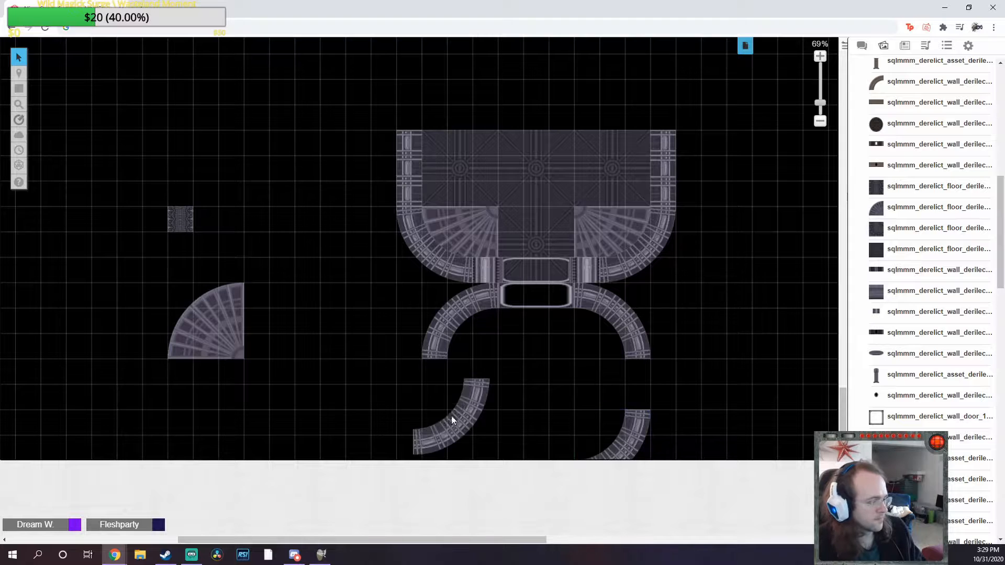
pyautogui.rightClick(451, 416)
pyautogui.moveTo(479, 393)
pyautogui.click(539, 436)
pyautogui.moveTo(464, 417); pyautogui.dragTo(551, 394)
pyautogui.click(475, 407)
pyautogui.press('Delete')
pyautogui.click(548, 408)
pyautogui.moveTo(536, 449); pyautogui.dragTo(551, 348)
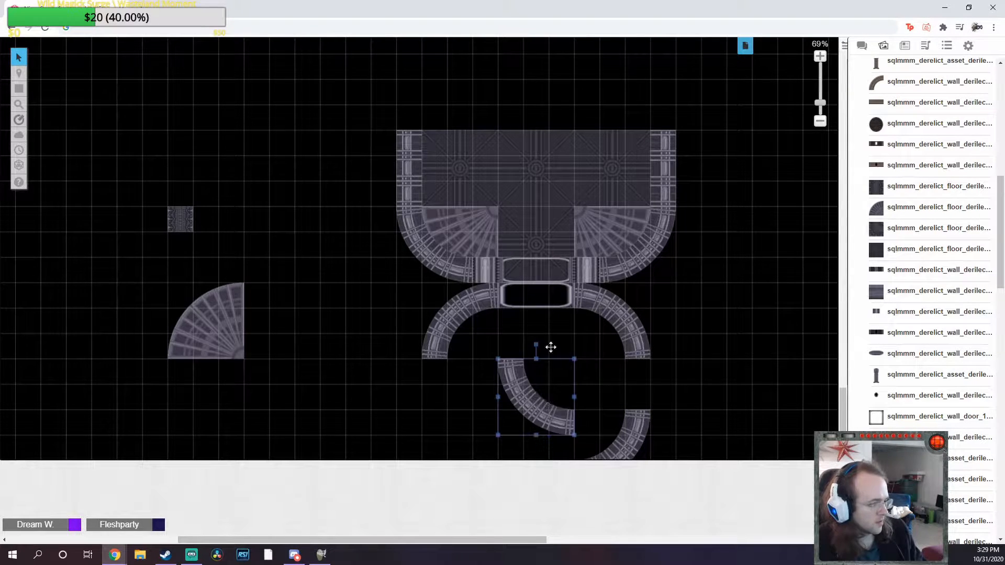
pyautogui.moveTo(539, 406); pyautogui.dragTo(468, 448)
# Increase the height of the WotBR: Second Floor page in its page settings
pyautogui.click(689, 266)
pyautogui.click(748, 52)
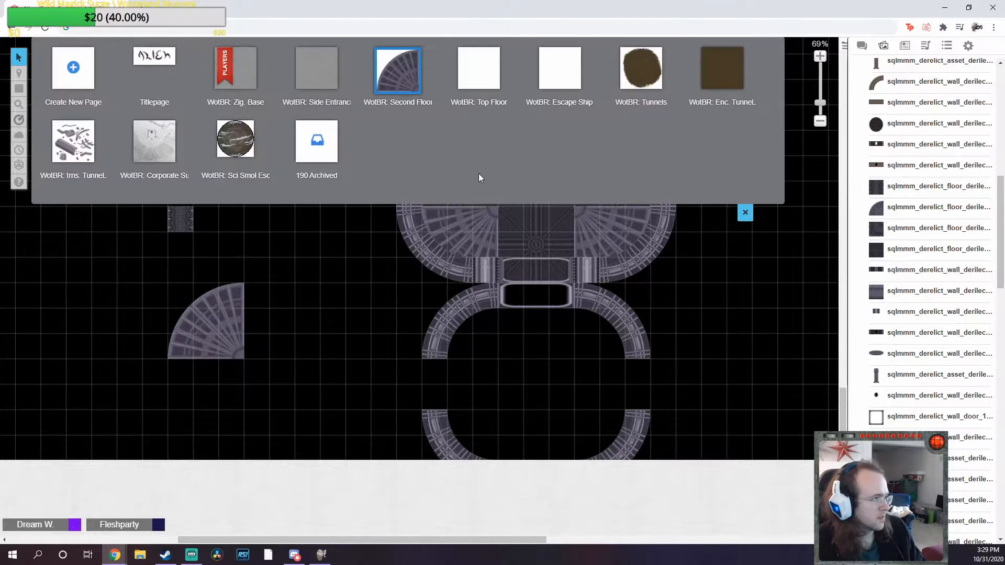
pyautogui.click(366, 59)
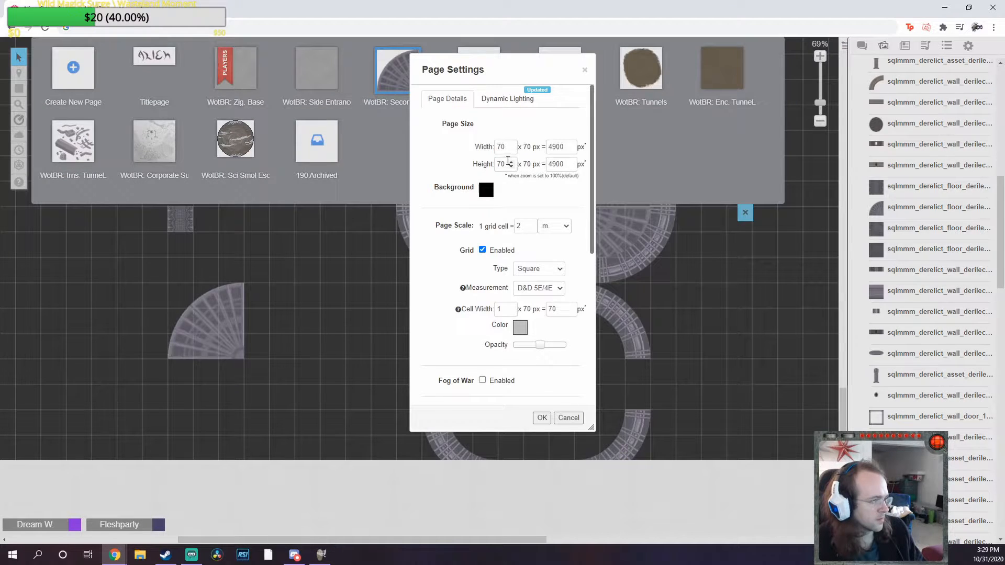
pyautogui.click(542, 417)
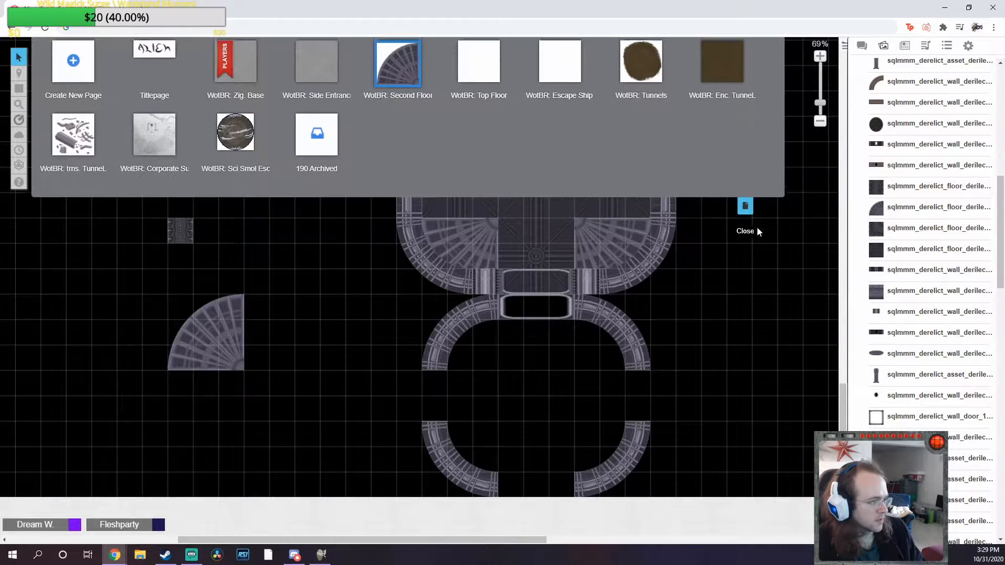
pyautogui.click(750, 213)
# Move the new room's two lower corner walls down by one grid cell
pyautogui.scroll(-2, 464, 335)
pyautogui.middleClick(464, 334)
pyautogui.middleClick(666, 355)
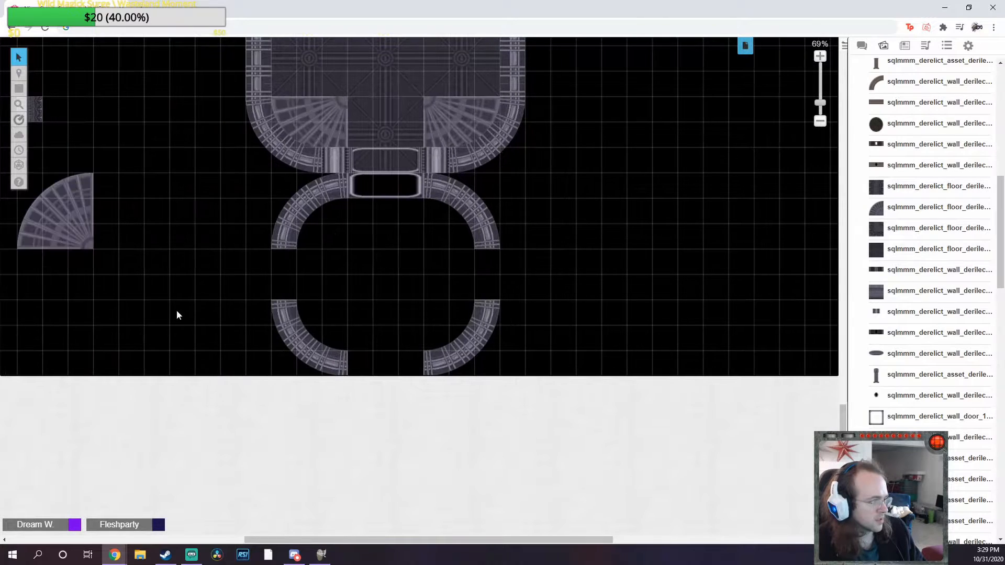
pyautogui.moveTo(177, 312); pyautogui.dragTo(457, 338)
pyautogui.middleClick(549, 303)
# Copy the upper room's straight side wall and fill the gaps on both sides of the new room
pyautogui.click(522, 116)
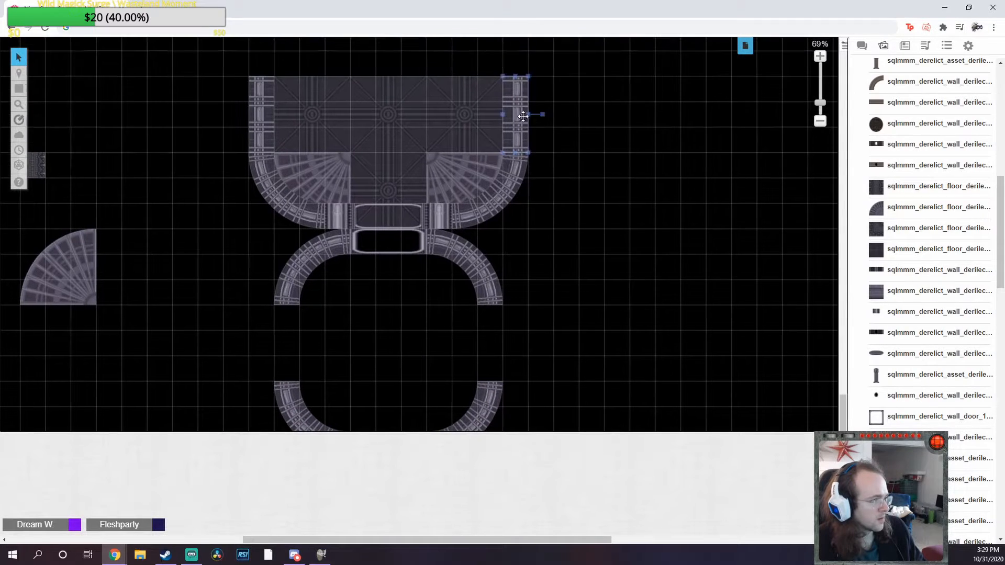
pyautogui.hotkey('ctrl', 'c')
pyautogui.hotkey('ctrl', 'v')
pyautogui.moveTo(567, 333); pyautogui.dragTo(491, 363)
pyautogui.hotkey('ctrl', 'v')
pyautogui.moveTo(289, 347); pyautogui.dragTo(262, 344)
pyautogui.click(313, 347)
pyautogui.click(293, 343)
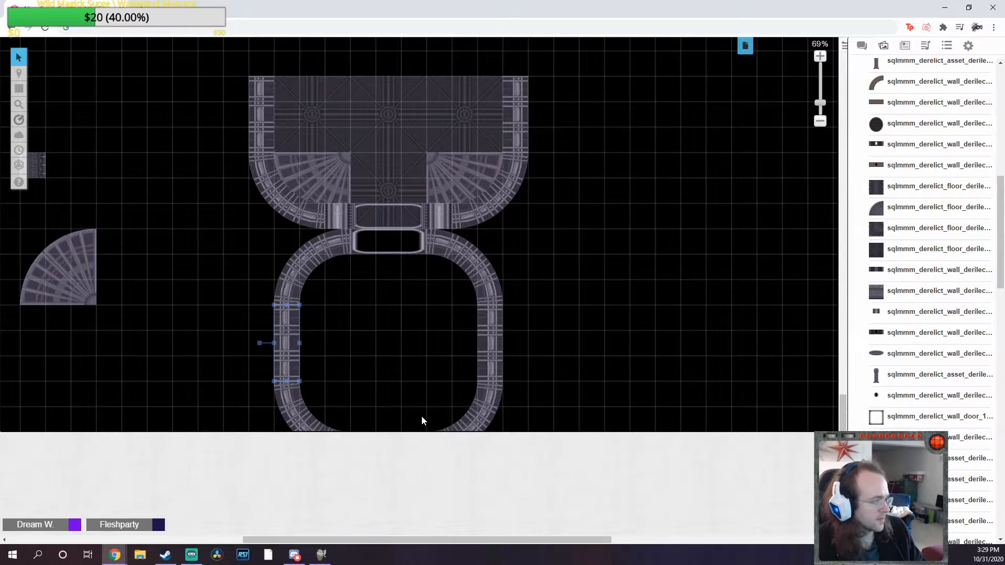
# Copy the upper room's quarter-circle floor tile and place copies in the new room's lower-right and lower-left corners
pyautogui.click(422, 417)
pyautogui.click(442, 174)
pyautogui.hotkey('ctrl', 'c')
pyautogui.click(390, 372)
pyautogui.hotkey('ctrl', 'v')
pyautogui.moveTo(393, 368); pyautogui.dragTo(430, 403)
pyautogui.click(339, 392)
pyautogui.hotkey('ctrl', 'v')
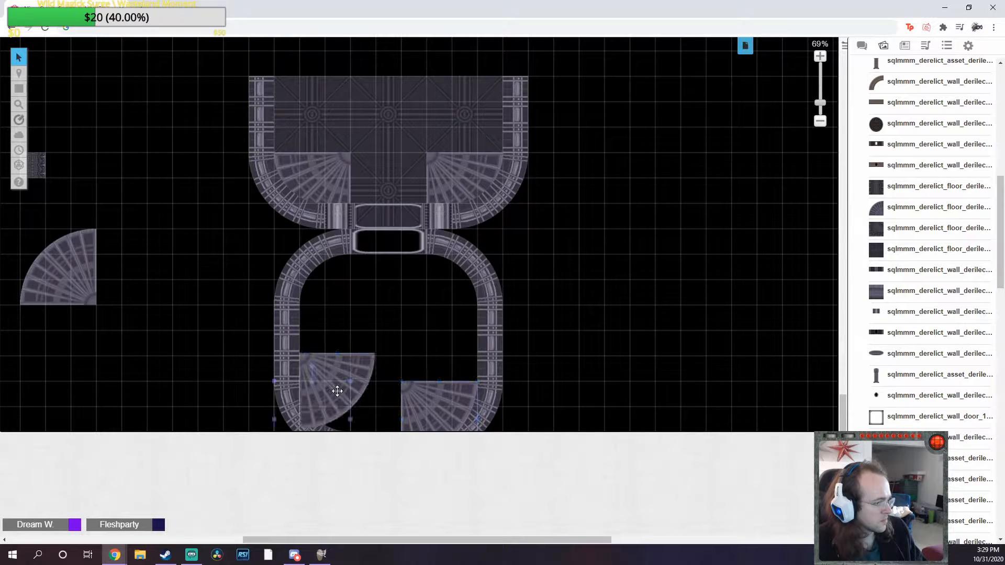
pyautogui.moveTo(348, 412); pyautogui.dragTo(346, 383)
pyautogui.moveTo(337, 421); pyautogui.dragTo(349, 399)
# Send the two lower quarter-circle floor tiles to the back, behind the walls
pyautogui.keyDown('shift'); pyautogui.click(416, 394); pyautogui.keyUp('shift')
pyautogui.rightClick(415, 394)
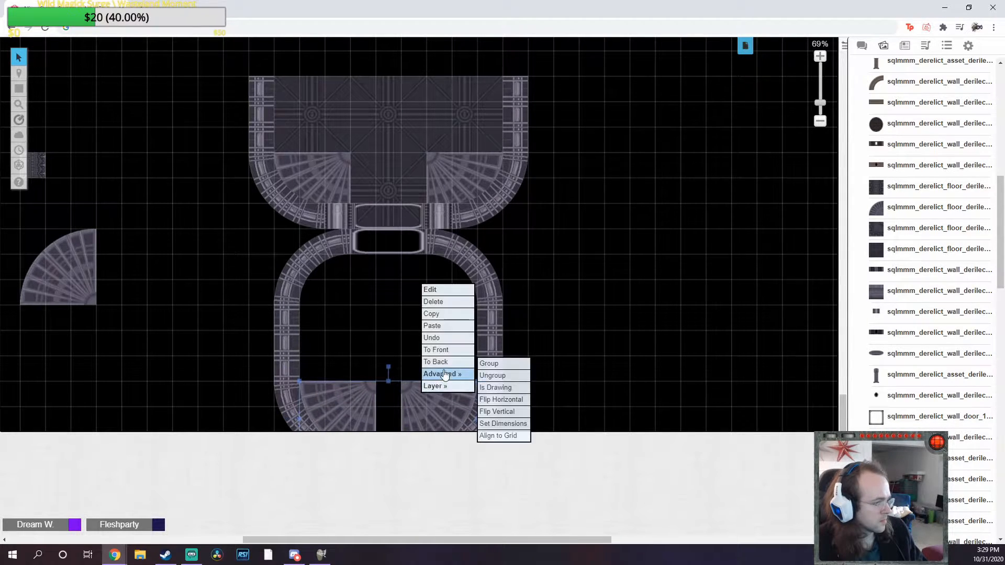
pyautogui.click(453, 357)
# Paste a copy of the floor tile pair, flip it vertically and fit the tiles into the new room's upper corners
pyautogui.hotkey('ctrl', 'v')
pyautogui.rightClick(539, 323)
pyautogui.moveTo(570, 303)
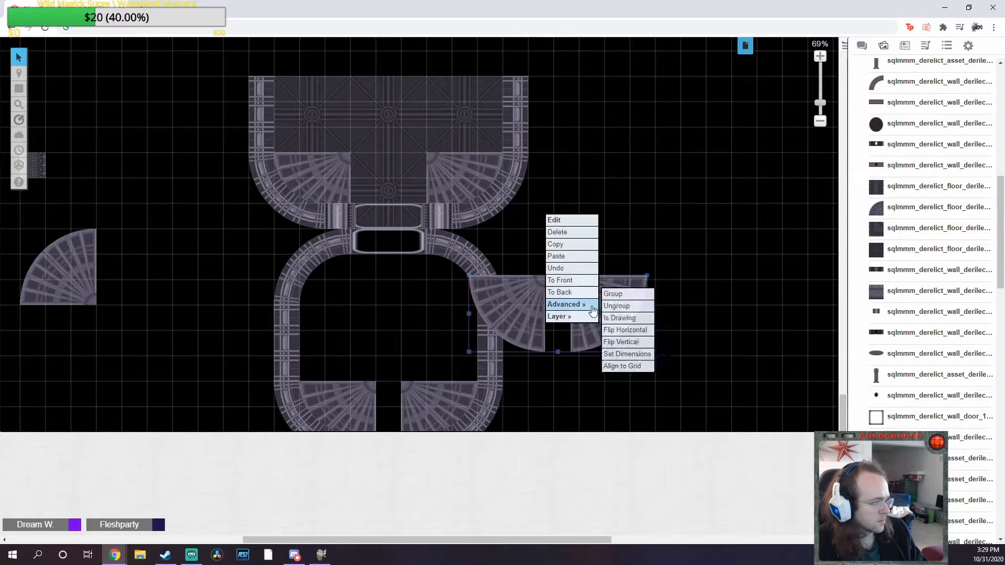
pyautogui.click(620, 343)
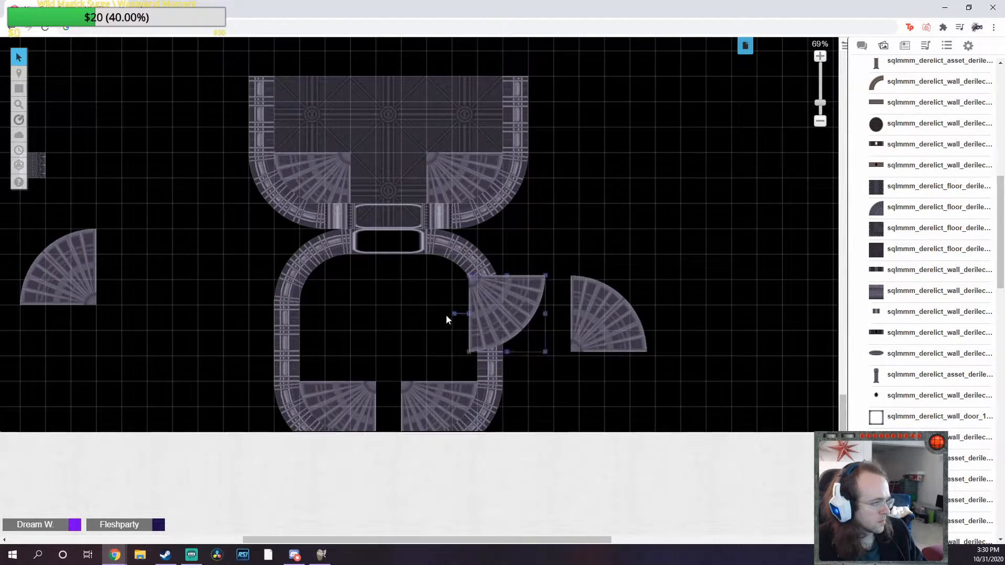
pyautogui.moveTo(451, 318); pyautogui.dragTo(306, 289)
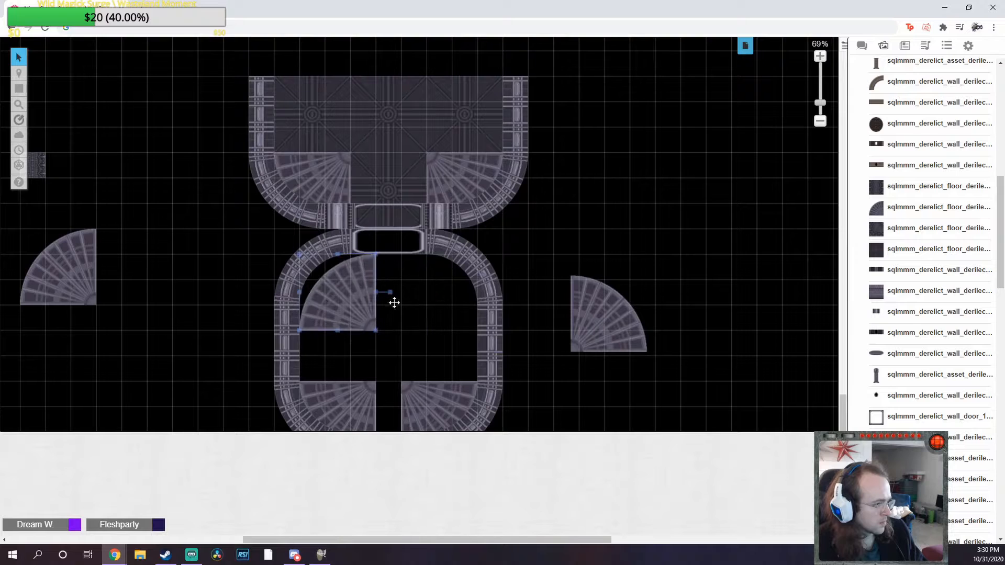
pyautogui.moveTo(594, 320); pyautogui.dragTo(444, 282)
pyautogui.moveTo(366, 303); pyautogui.dragTo(364, 277)
# Send the two upper quarter-circle floor tiles of the new room to the back, behind the walls and door
pyautogui.keyDown('shift'); pyautogui.click(441, 281); pyautogui.keyUp('shift')
pyautogui.rightClick(443, 280)
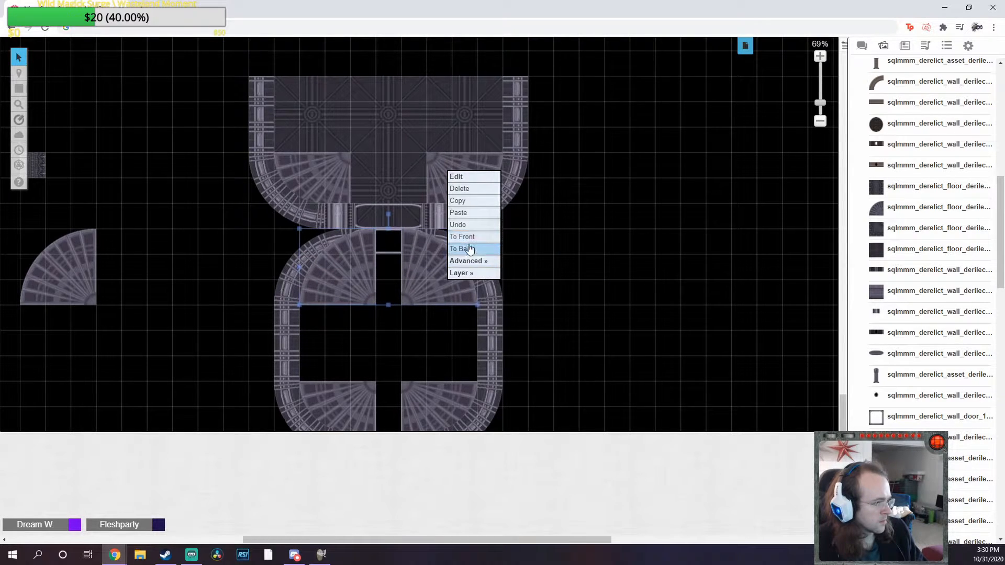
pyautogui.click(463, 248)
# Copy the upper room's square floor tile and place copies in the gaps on both sides of the new room's middle
pyautogui.click(393, 117)
pyautogui.hotkey('ctrl', 'c')
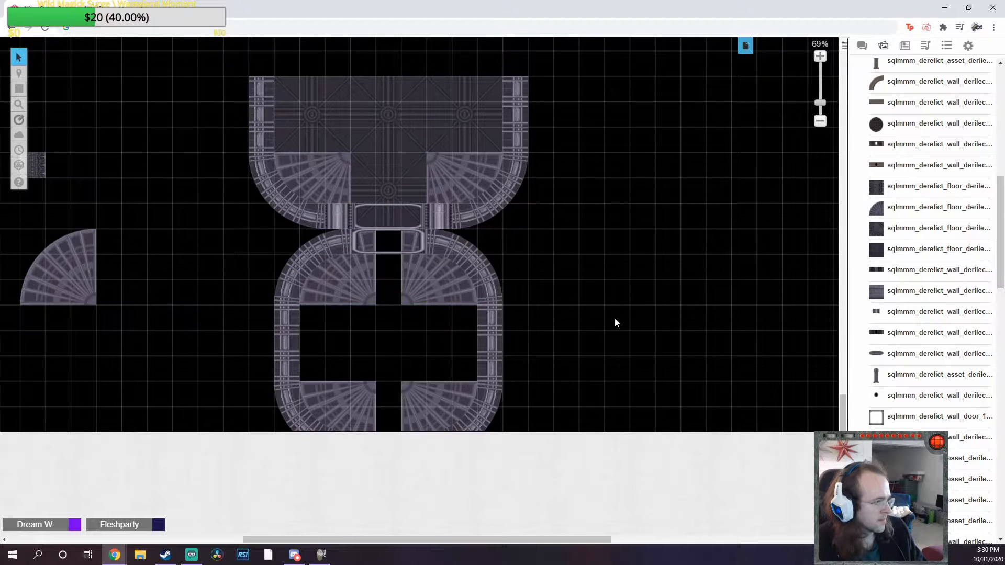
pyautogui.hotkey('ctrl', 'v')
pyautogui.moveTo(602, 317); pyautogui.dragTo(419, 344)
pyautogui.press('Right')
pyautogui.hotkey('ctrl', 'v')
pyautogui.moveTo(334, 347); pyautogui.dragTo(336, 344)
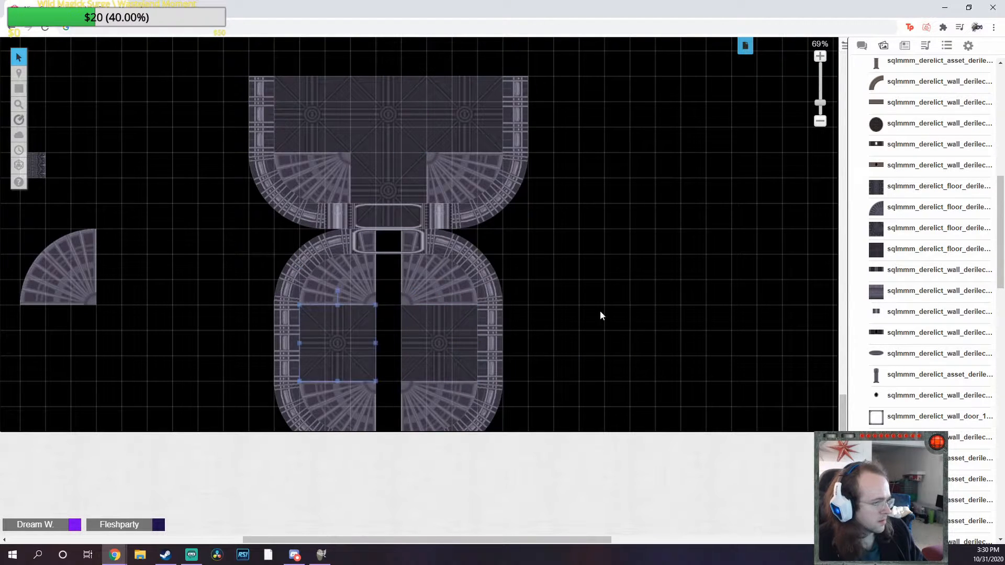
pyautogui.click(600, 313)
# Fill the new room's central gap with the narrow ornate floor tile and send its uppermost piece behind the door
pyautogui.moveTo(899, 189); pyautogui.dragTo(401, 251)
pyautogui.rightClick(390, 244)
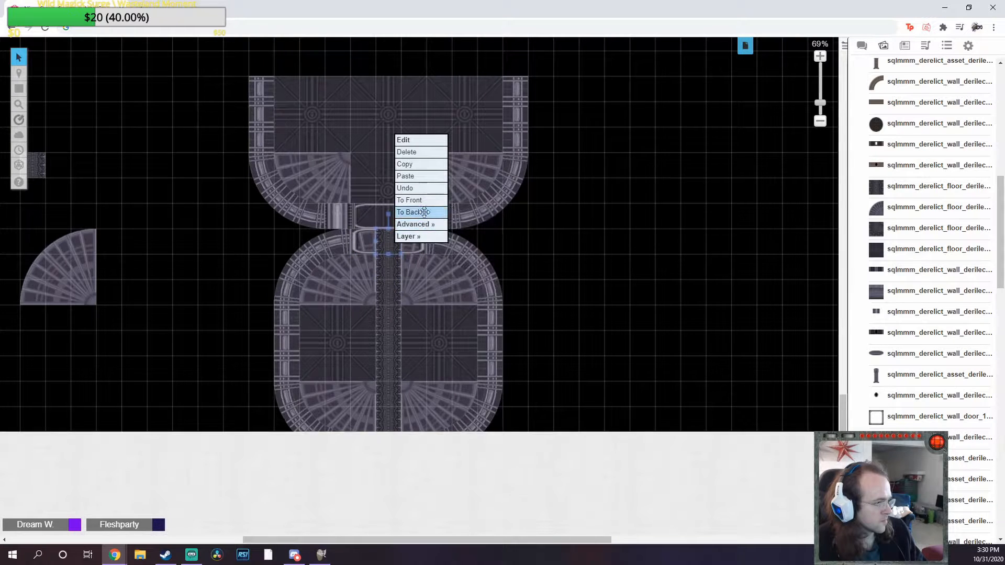
pyautogui.click(422, 214)
# Lay a three-square-wide floor strip over each of the two doors between the rooms and send both strips to the back
pyautogui.scroll(1, 597, 279)
pyautogui.middleClick(592, 313)
pyautogui.scroll(3, 666, 291)
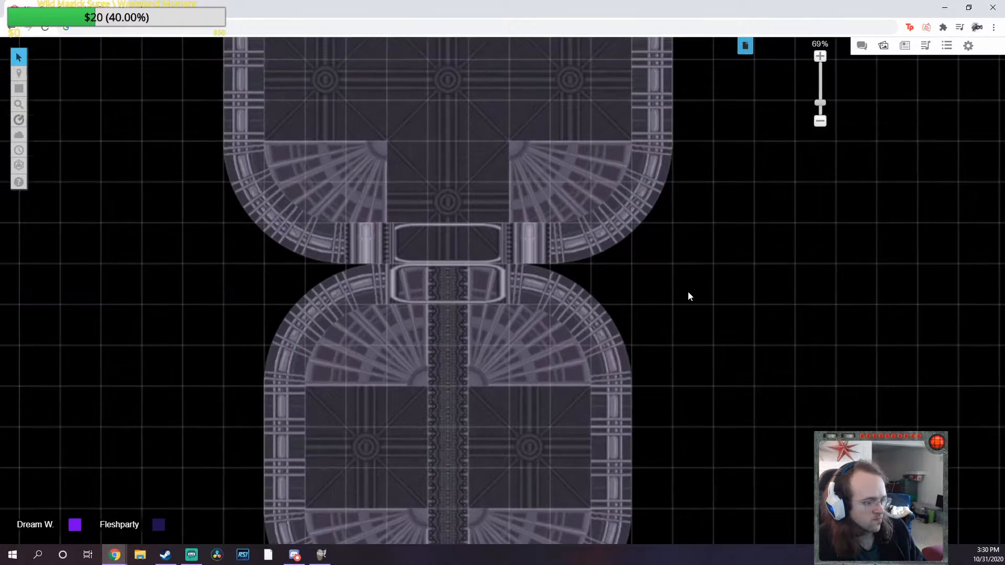
pyautogui.moveTo(913, 354); pyautogui.dragTo(443, 253)
pyautogui.hotkey('ctrl', 'v')
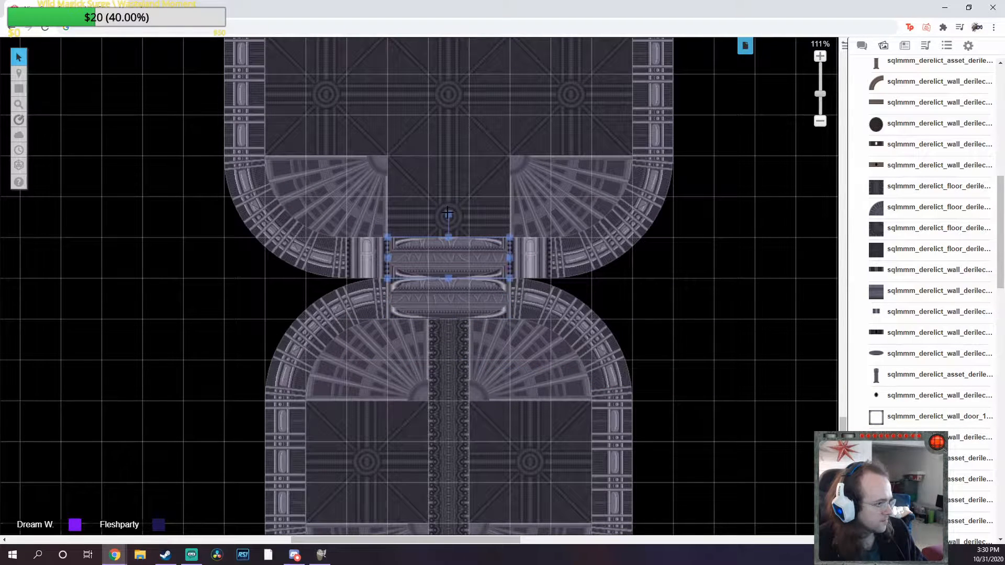
pyautogui.moveTo(447, 212); pyautogui.dragTo(502, 437)
pyautogui.moveTo(466, 330); pyautogui.dragTo(648, 391)
pyautogui.click(647, 362)
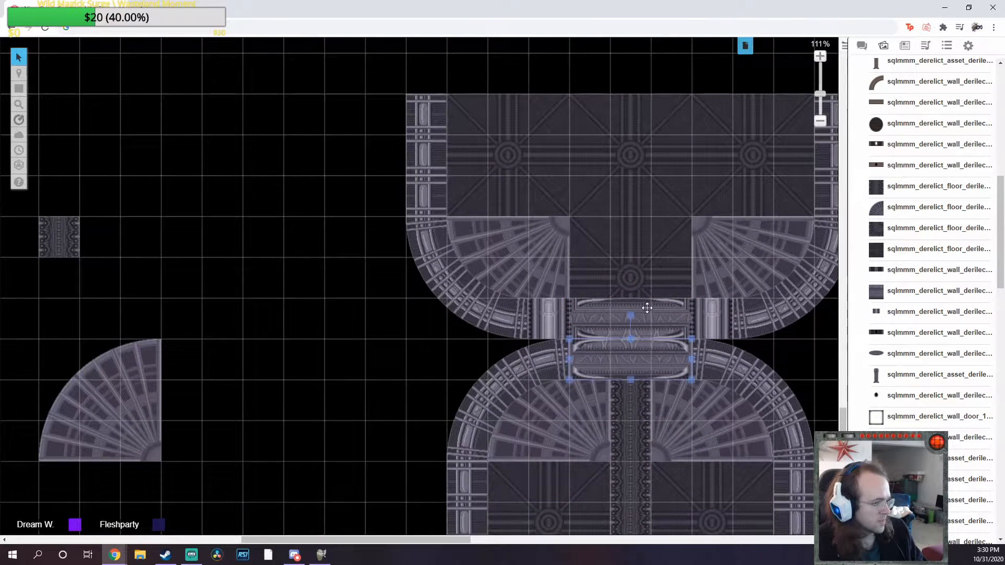
pyautogui.keyDown('shift'); pyautogui.click(647, 308); pyautogui.keyUp('shift')
pyautogui.rightClick(650, 309)
pyautogui.click(723, 309)
# Draw a bright green rectangle outline against the middle of the map's upper edge
pyautogui.scroll(-3, 365, 351)
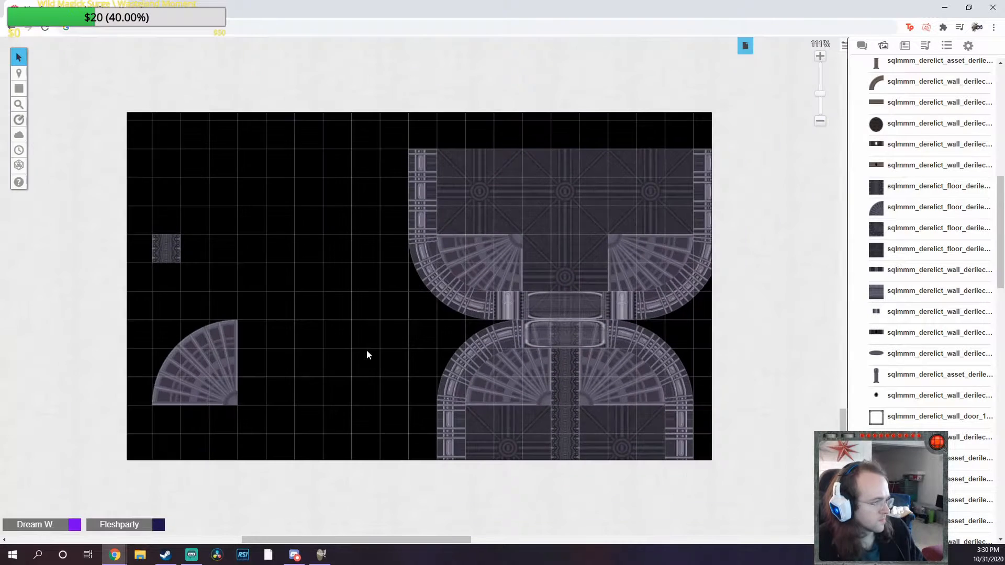
pyautogui.moveTo(519, 197); pyautogui.dragTo(380, 332)
pyautogui.moveTo(491, 248); pyautogui.dragTo(491, 329)
pyautogui.scroll(-3, 438, 277)
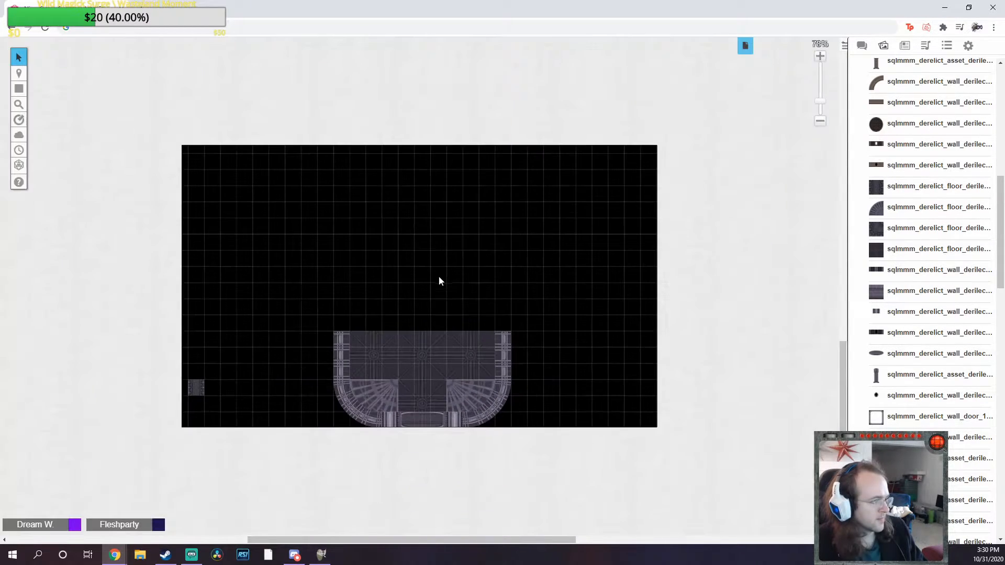
pyautogui.middleClick(557, 342)
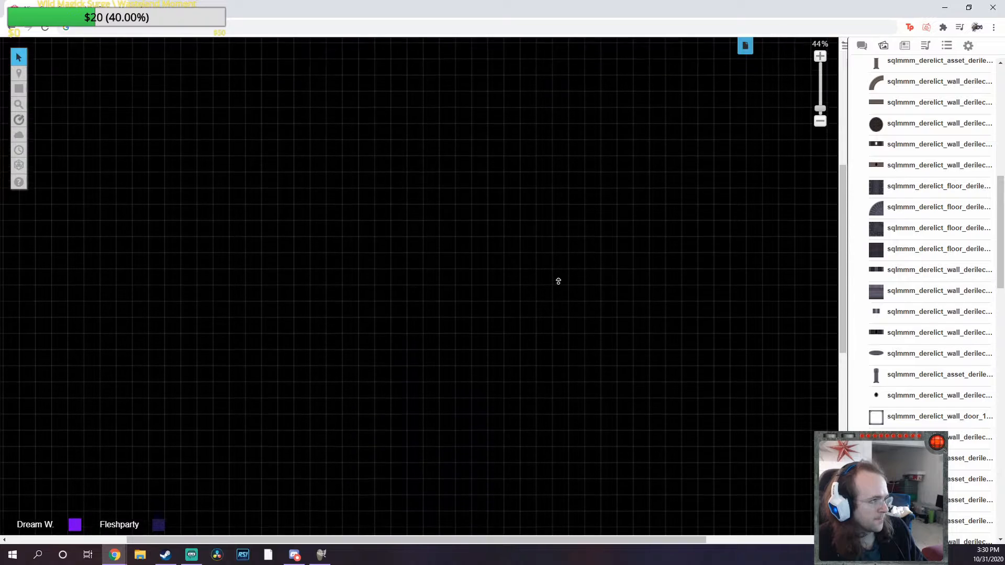
pyautogui.scroll(-5, 377, 295)
pyautogui.scroll(-5, 341, 293)
pyautogui.moveTo(29, 75)
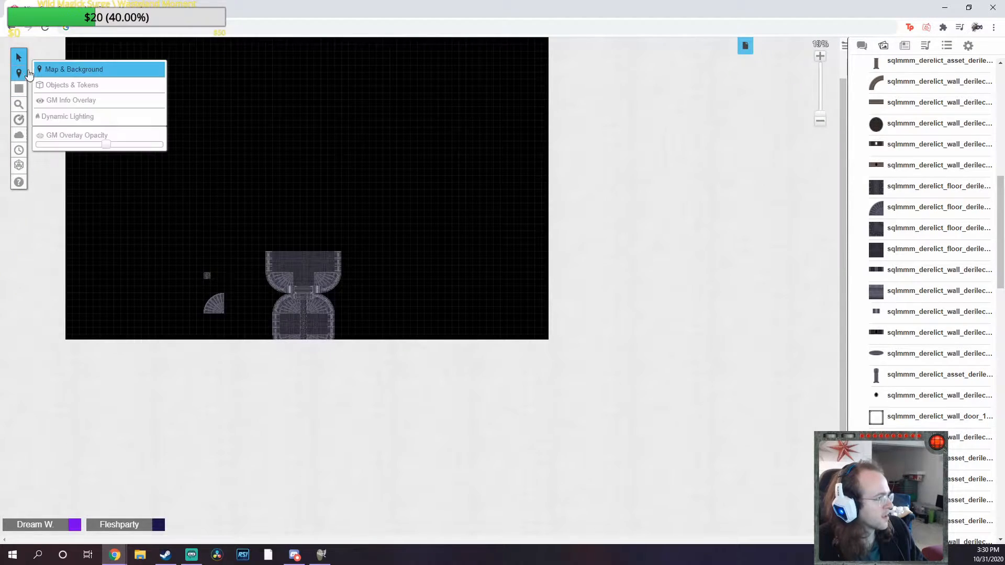
pyautogui.click(68, 84)
pyautogui.click(40, 55)
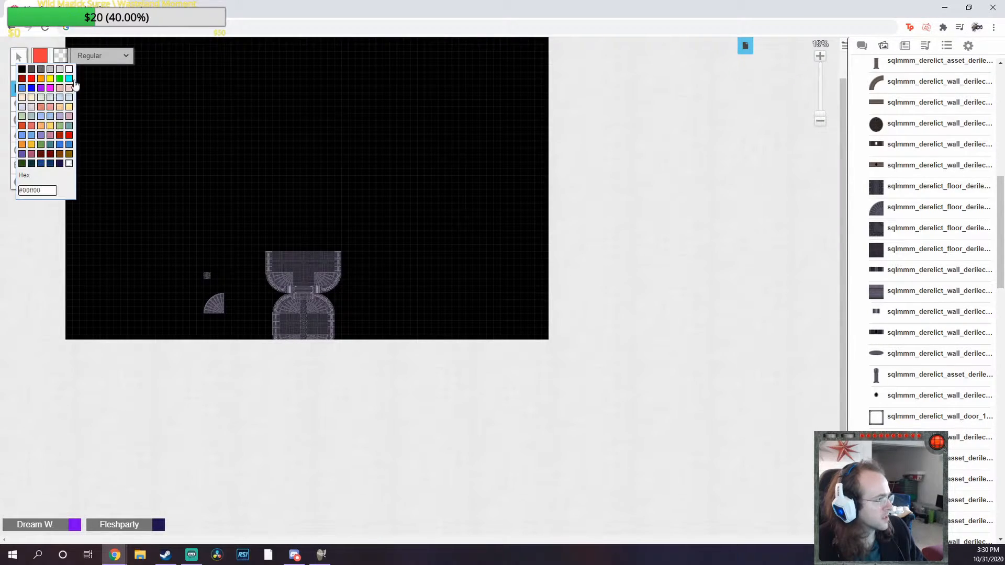
pyautogui.click(59, 78)
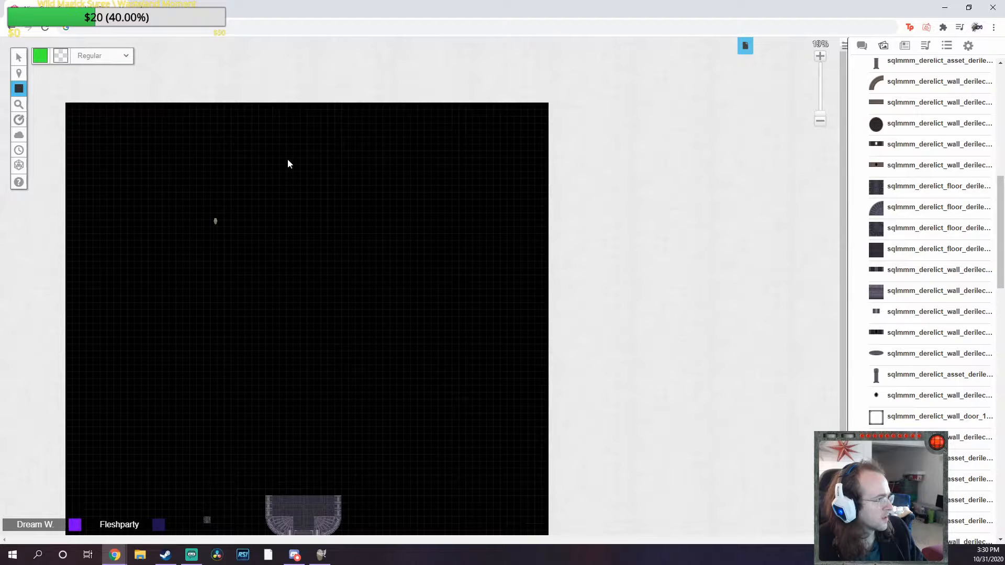
pyautogui.moveTo(313, 124); pyautogui.dragTo(342, 104)
# Set the map text to bright green Candal at size 40
pyautogui.moveTo(19, 88)
pyautogui.click(71, 134)
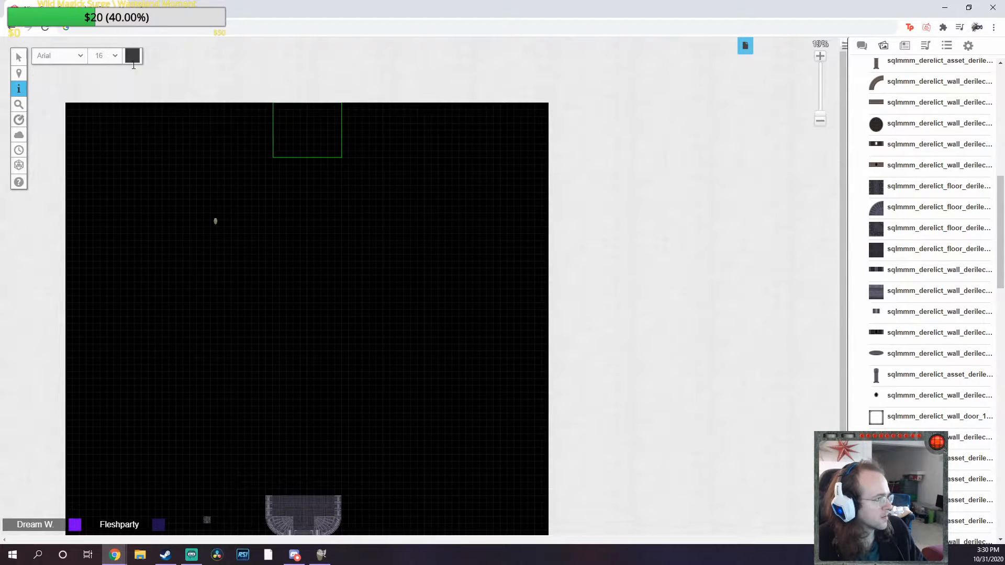
pyautogui.click(132, 56)
pyautogui.click(127, 80)
pyautogui.click(58, 55)
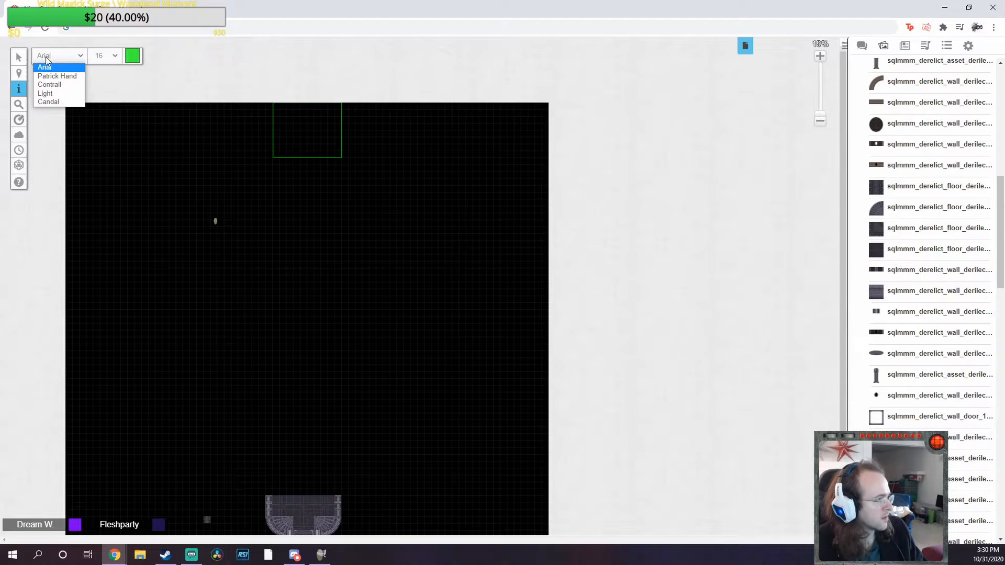
pyautogui.click(66, 92)
pyautogui.click(105, 55)
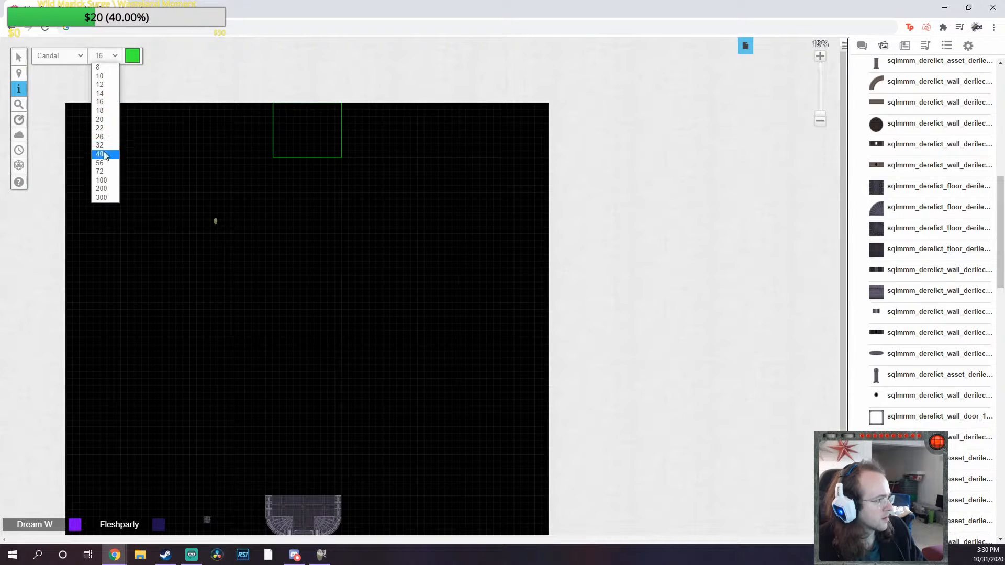
pyautogui.click(104, 157)
# Label the green rectangle "Exit" and add "Central Chamber" with "(Queen)" below it near the map's centre
pyautogui.click(288, 125)
pyautogui.write('Exit')
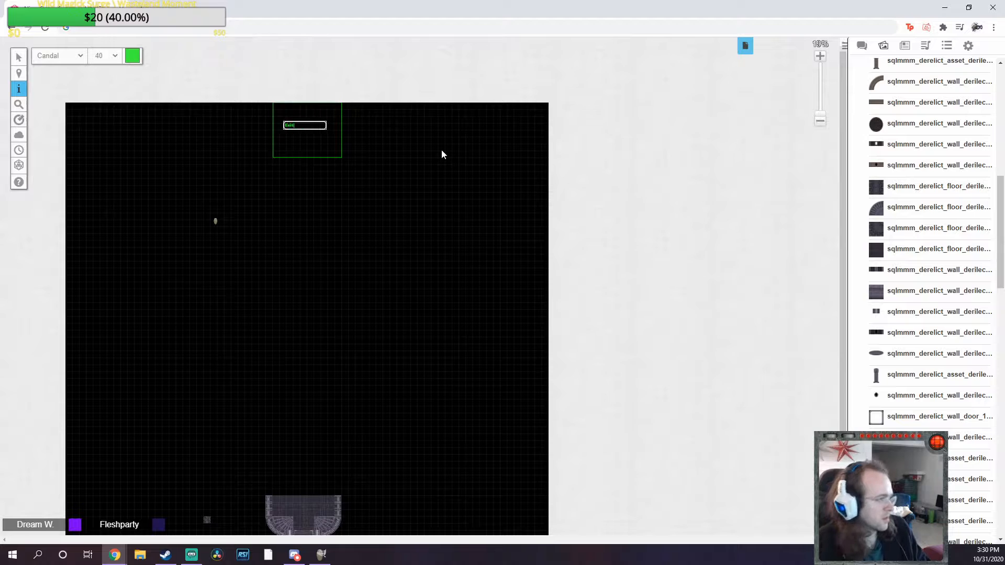
pyautogui.click(303, 300)
pyautogui.click(285, 295)
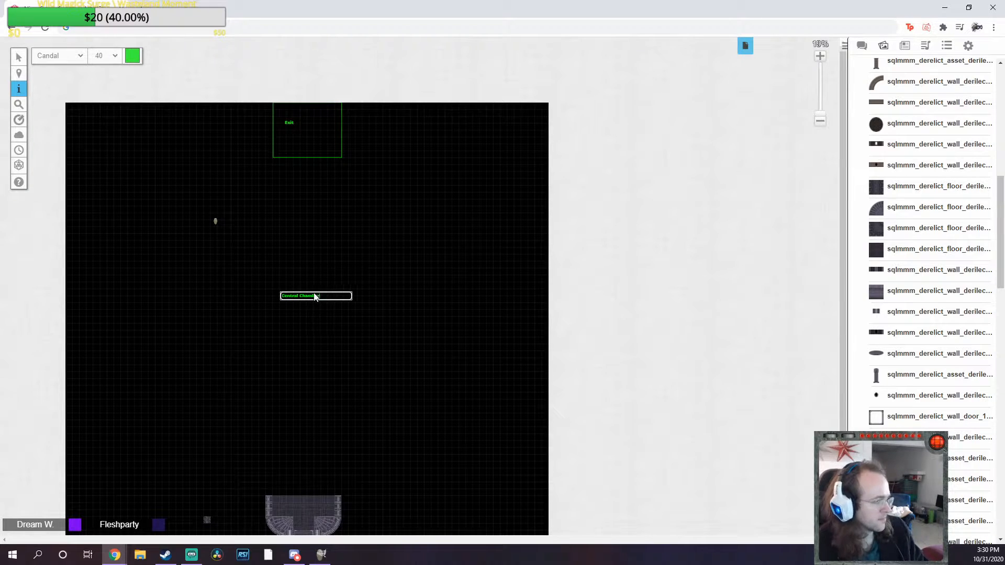
pyautogui.write('Central Chamber')
pyautogui.click(208, 300)
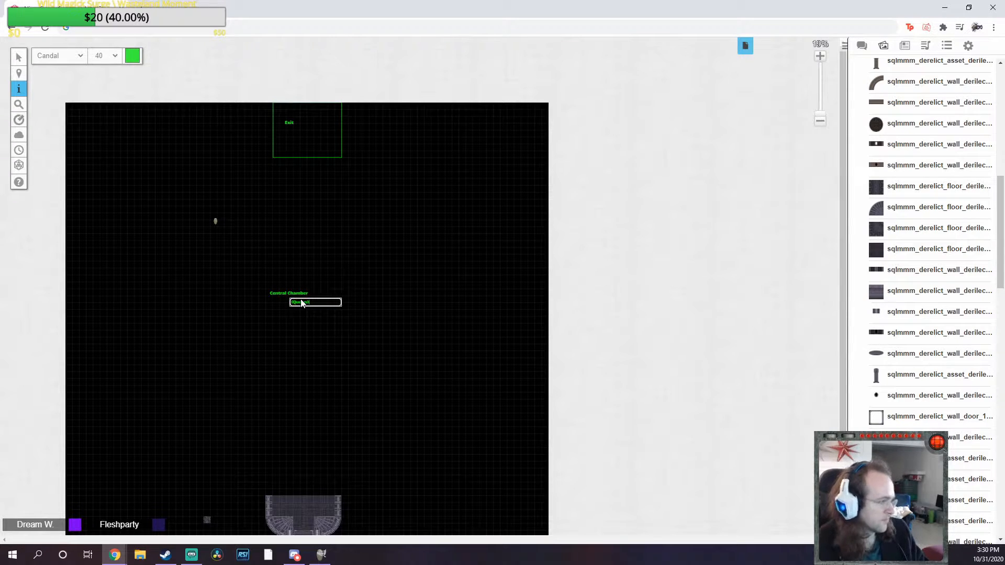
# Add the two-line label "Vestment Room (Birthing)" west of the Central Chamber label
pyautogui.click(206, 296)
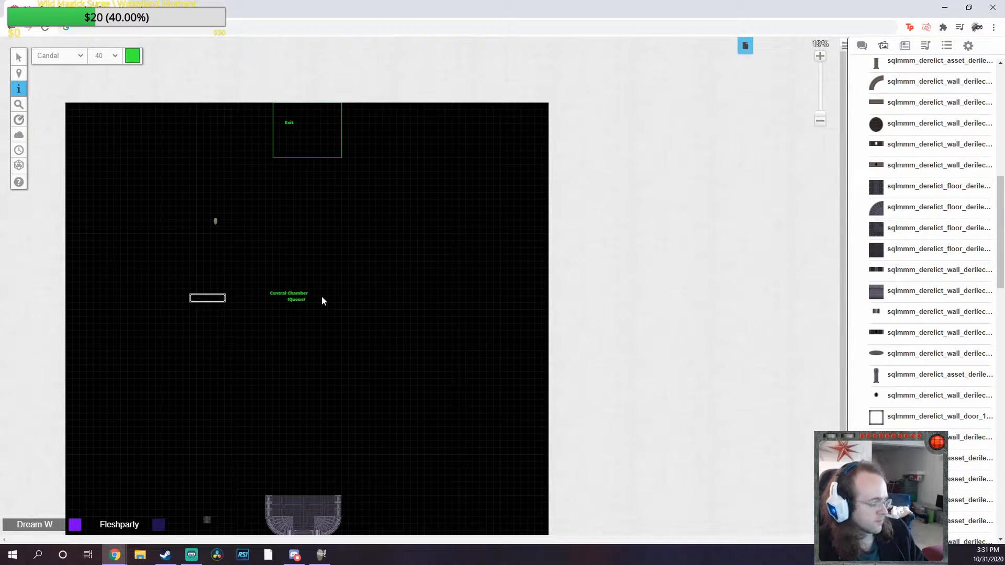
pyautogui.write('Wester Chamber')
pyautogui.press('Return')
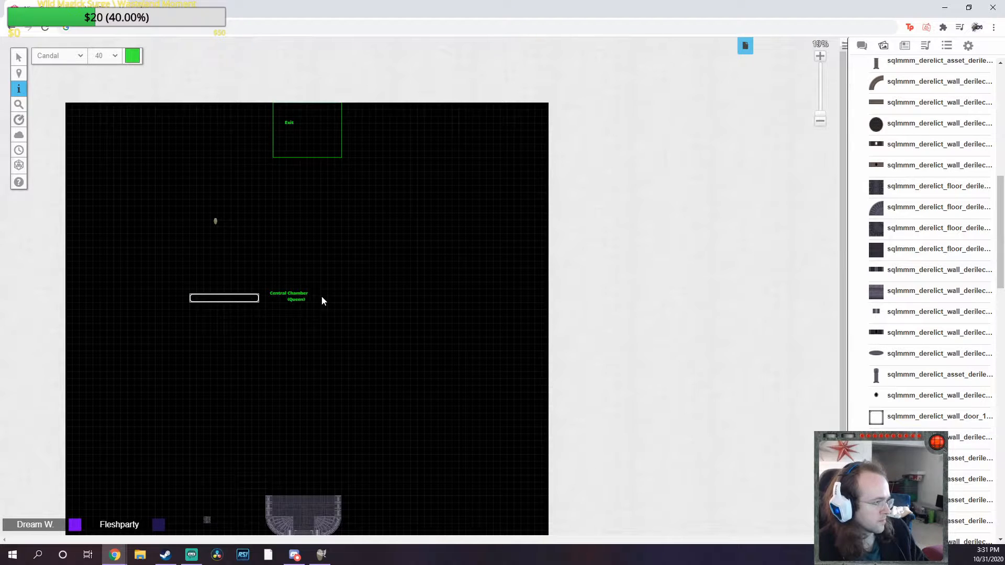
pyautogui.write('(Birth')
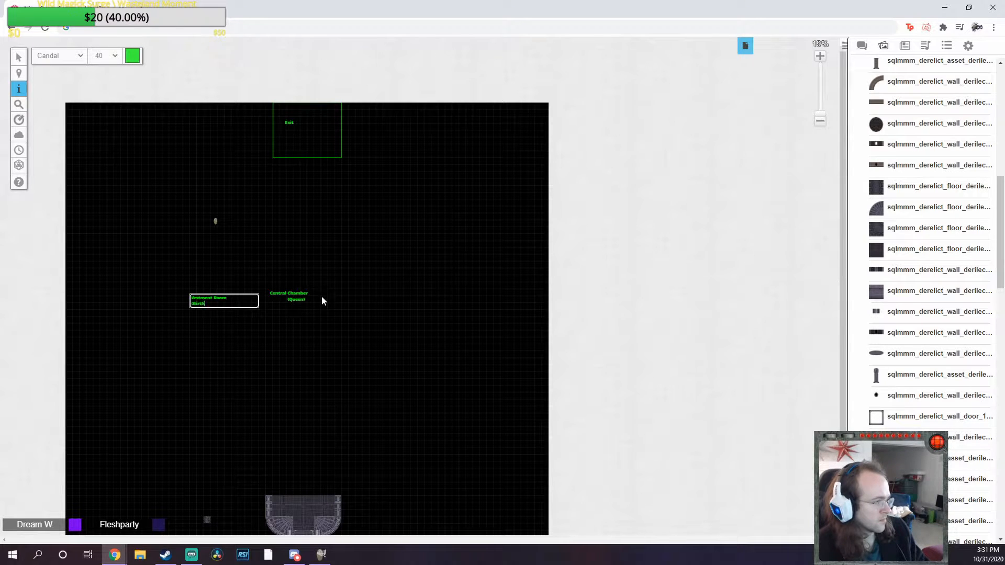
pyautogui.write('ing)')
# Add the label "Embalming Room" east of the Central Chamber label
pyautogui.click(350, 293)
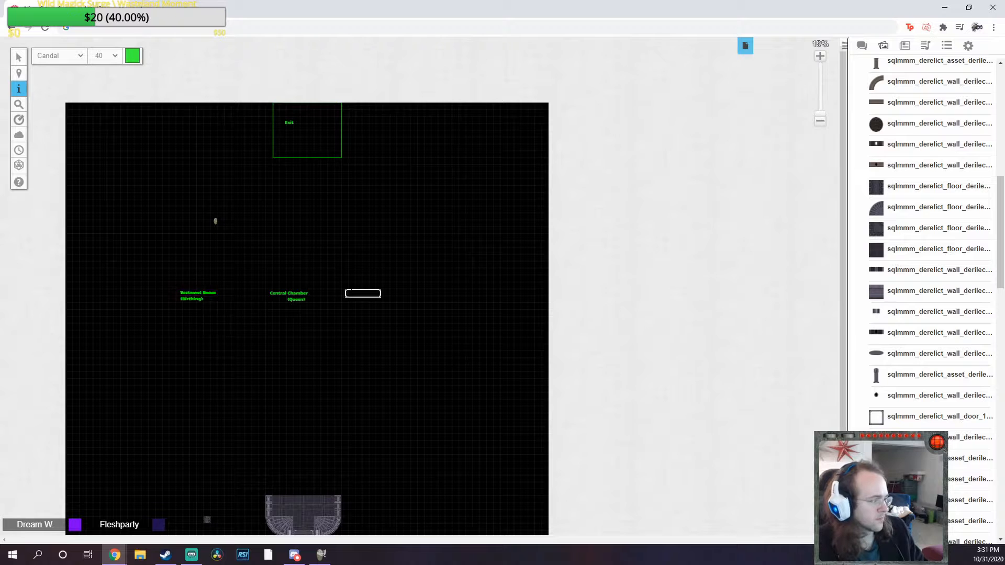
pyautogui.click(376, 325)
pyautogui.click(431, 295)
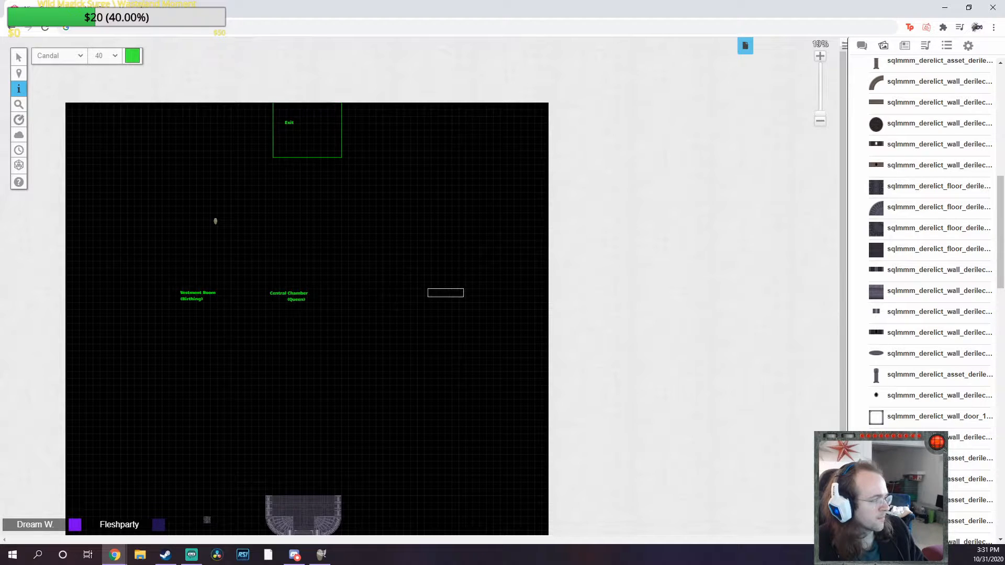
pyautogui.click(378, 296)
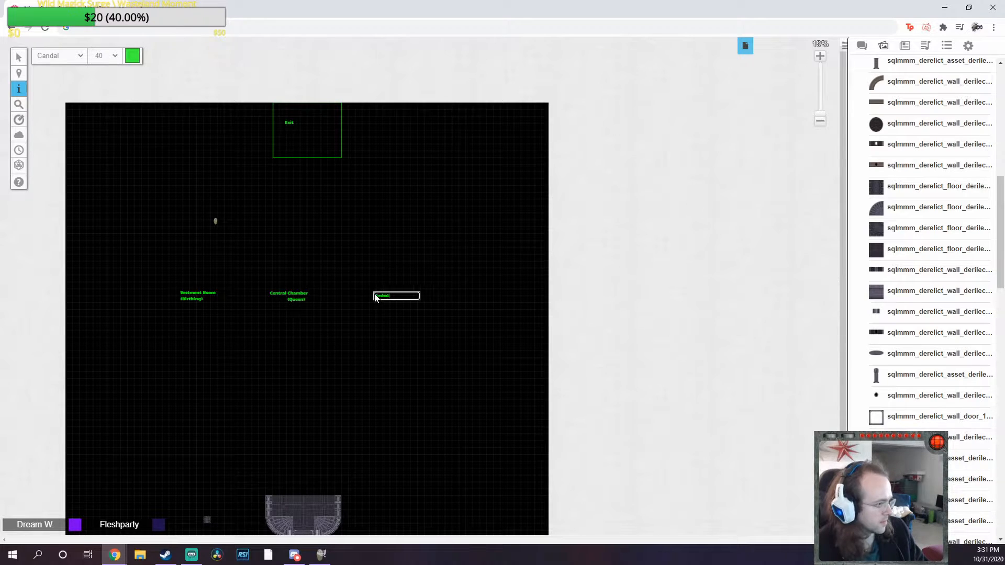
pyautogui.click(482, 252)
# Centre the Central Chamber and (Queen) labels under the exit outline and move the Embalming Room and Vestment Room labels farther outward
pyautogui.click(21, 59)
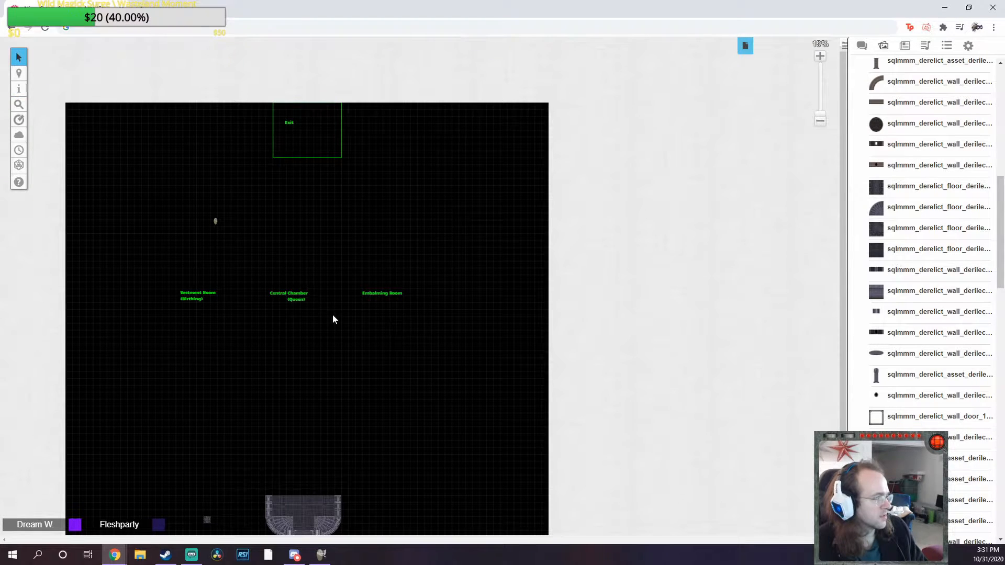
pyautogui.scroll(3, 331, 314)
pyautogui.scroll(-3, 474, 314)
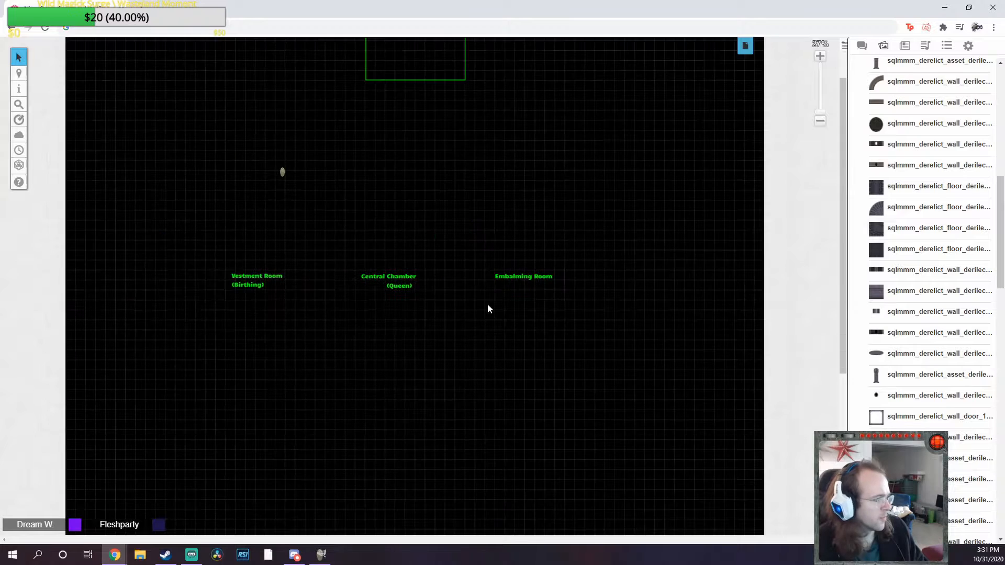
pyautogui.click(538, 272)
pyautogui.moveTo(394, 276); pyautogui.dragTo(415, 275)
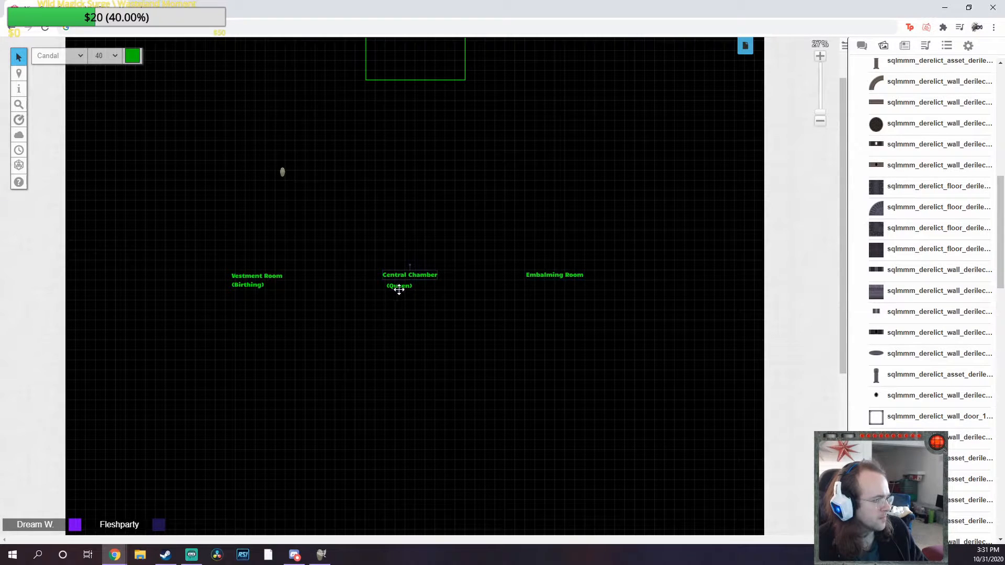
pyautogui.click(326, 313)
pyautogui.click(281, 285)
pyautogui.click(289, 279)
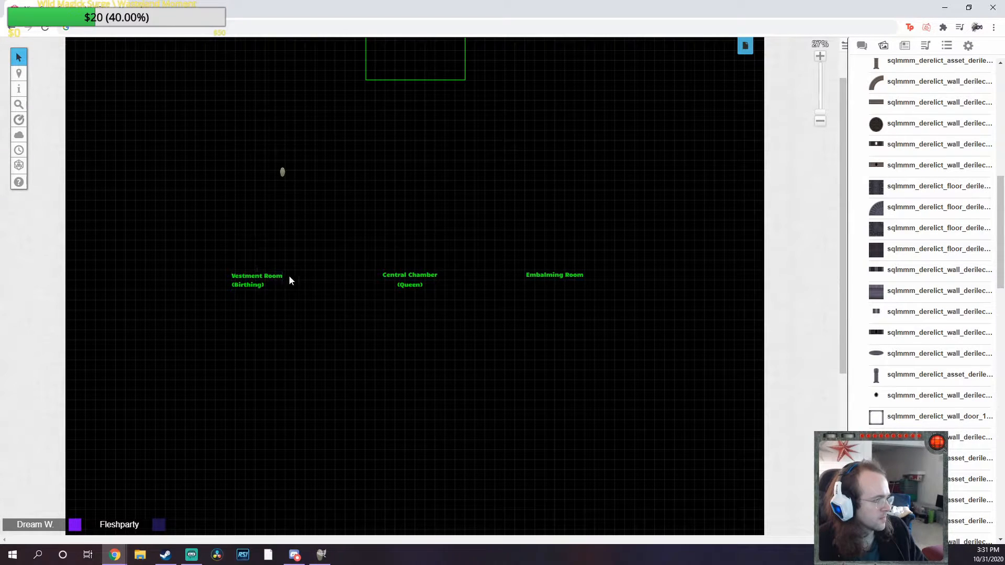
pyautogui.moveTo(274, 273); pyautogui.dragTo(266, 272)
pyautogui.click(305, 293)
# Examine the empty area between the room labels and the finished rooms at the map's lower edge
pyautogui.scroll(-1, 357, 323)
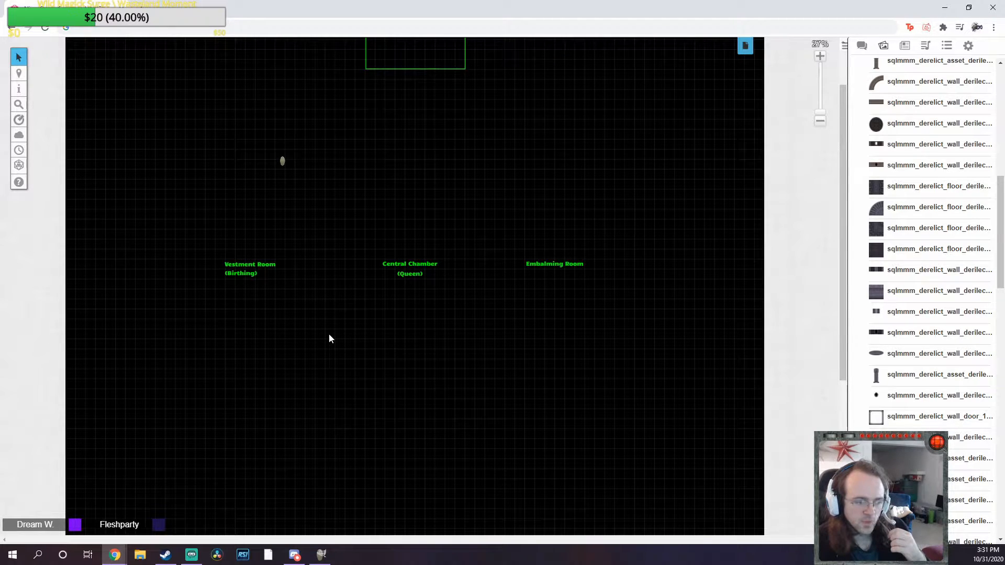
pyautogui.scroll(-3, 327, 335)
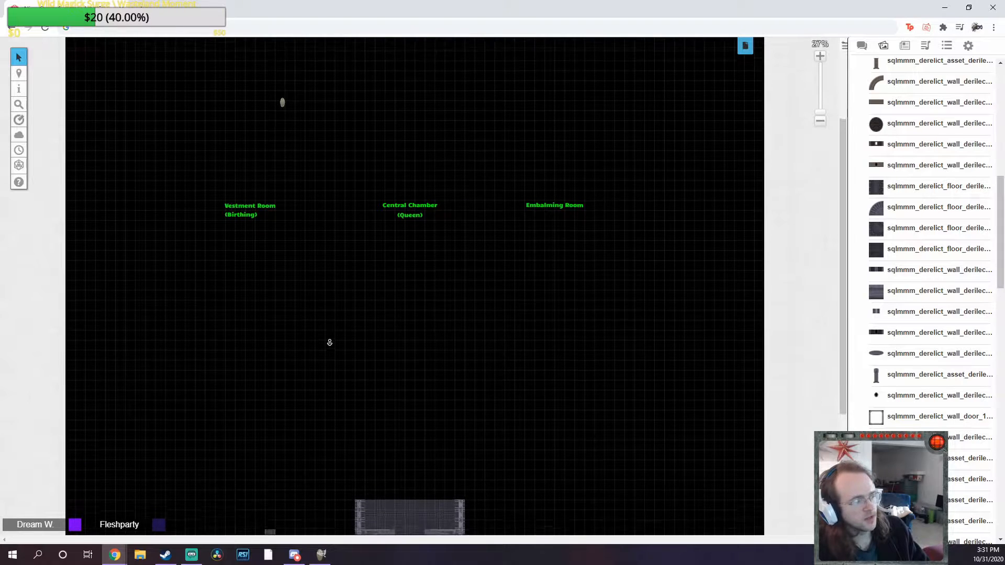
pyautogui.click(819, 56)
pyautogui.click(819, 56)
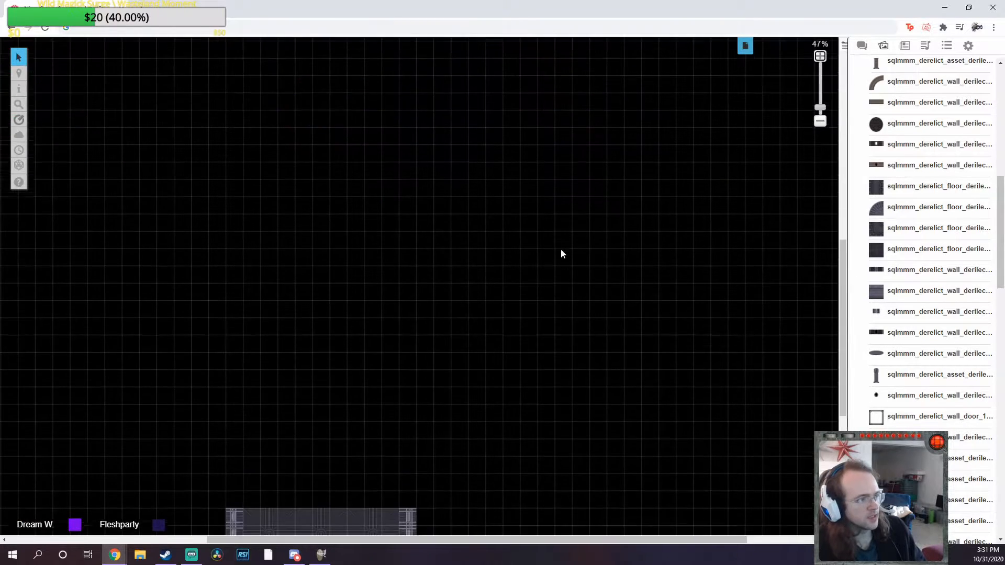
pyautogui.scroll(-5, 594, 366)
pyautogui.scroll(5, 594, 342)
pyautogui.scroll(-3, 573, 330)
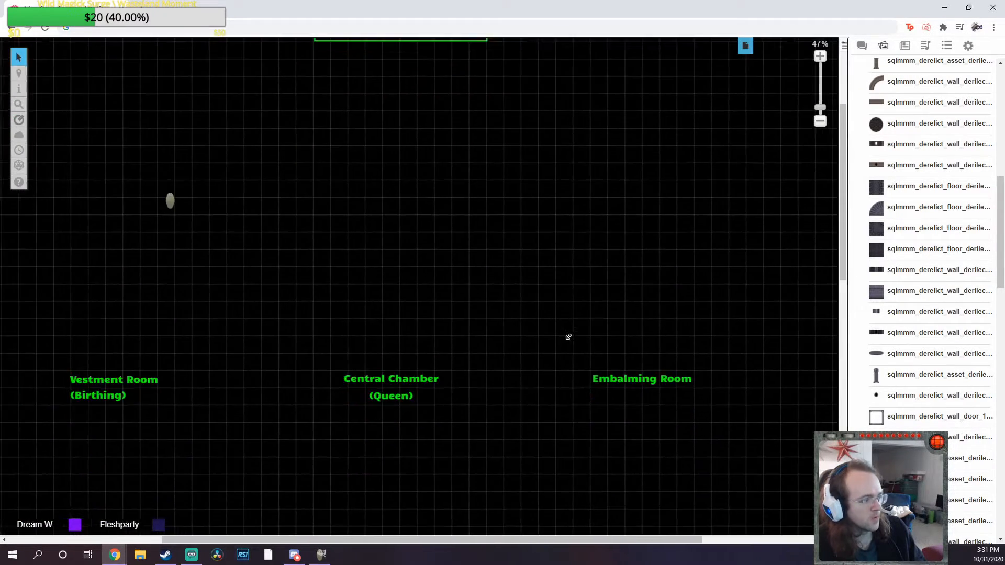
pyautogui.scroll(-2, 567, 338)
pyautogui.scroll(-10, 549, 375)
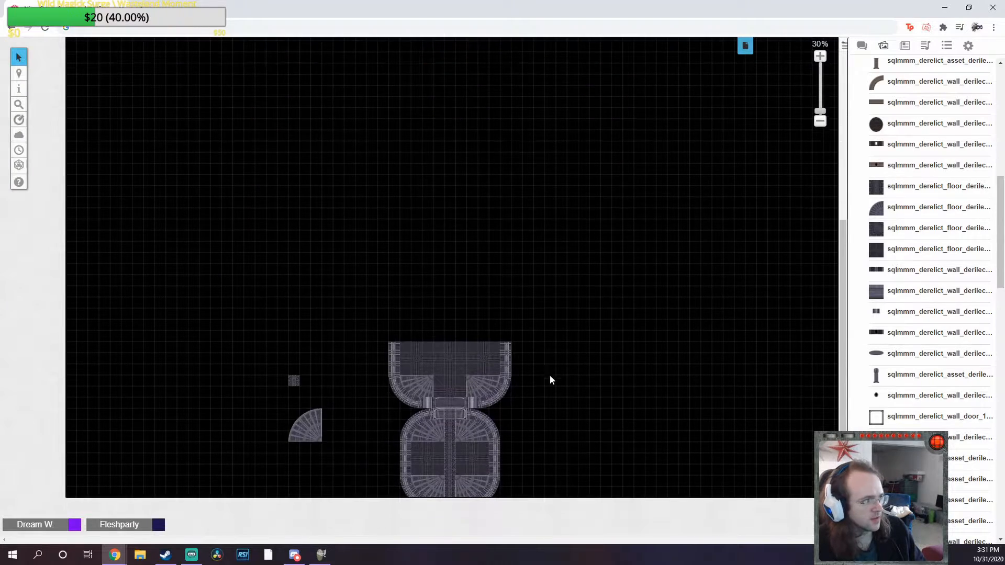
pyautogui.scroll(7, 532, 350)
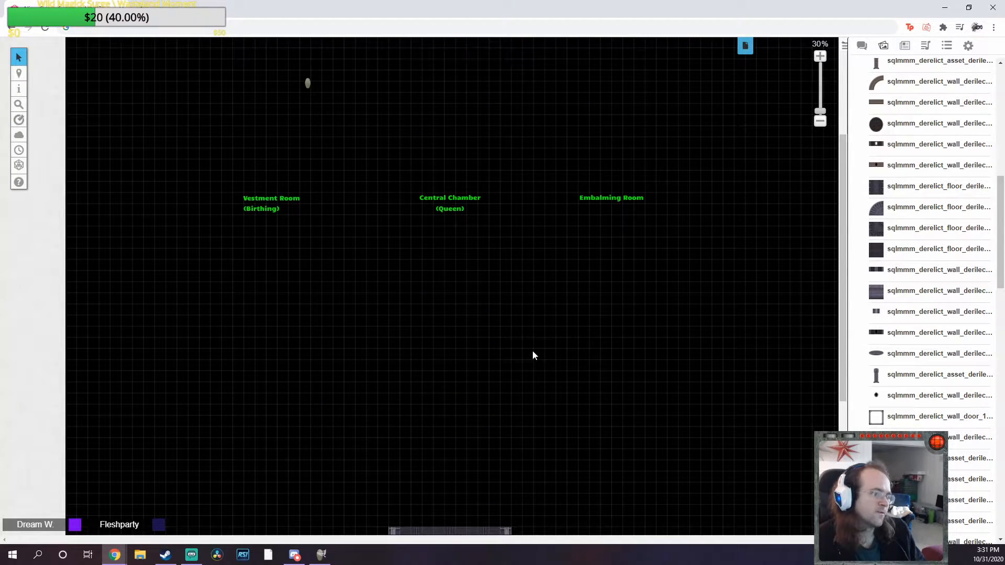
# Add two copies of the curved wall, rotated to round off the northwest and northeast corners of the wide room
pyautogui.scroll(1, 523, 348)
pyautogui.scroll(-11, 166, 168)
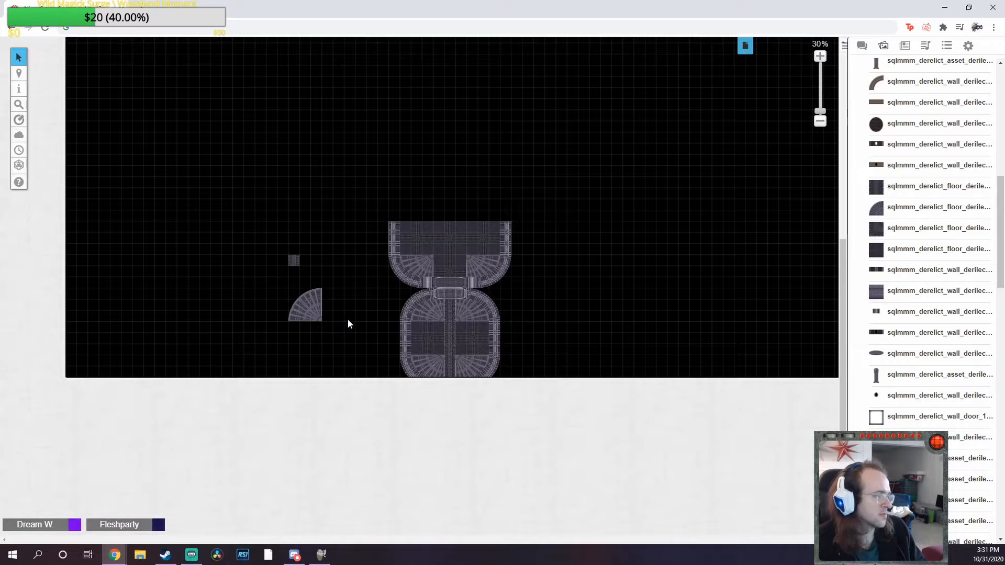
pyautogui.scroll(8, 403, 322)
pyautogui.scroll(-1, 476, 332)
pyautogui.scroll(5, 528, 329)
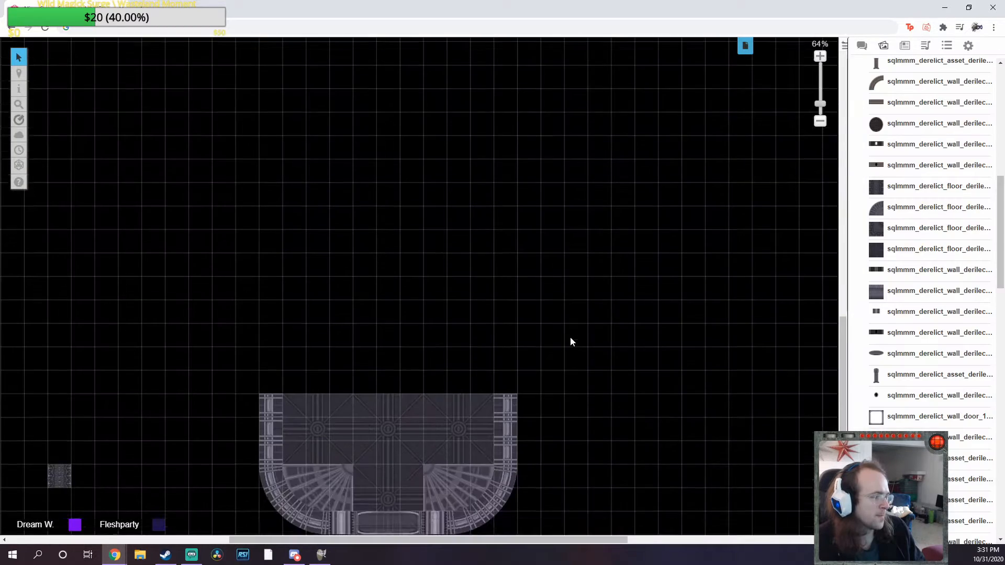
pyautogui.scroll(-4, 570, 342)
pyautogui.hscroll(-3, 398, 377)
pyautogui.hotkey('ctrl', 'v')
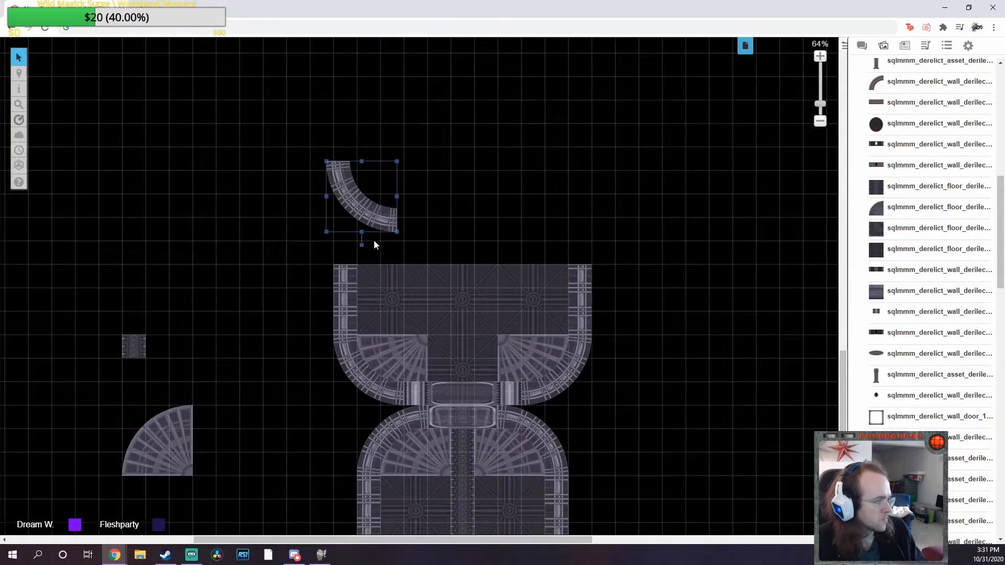
pyautogui.moveTo(361, 239); pyautogui.dragTo(371, 221)
pyautogui.hotkey('ctrl', 'v')
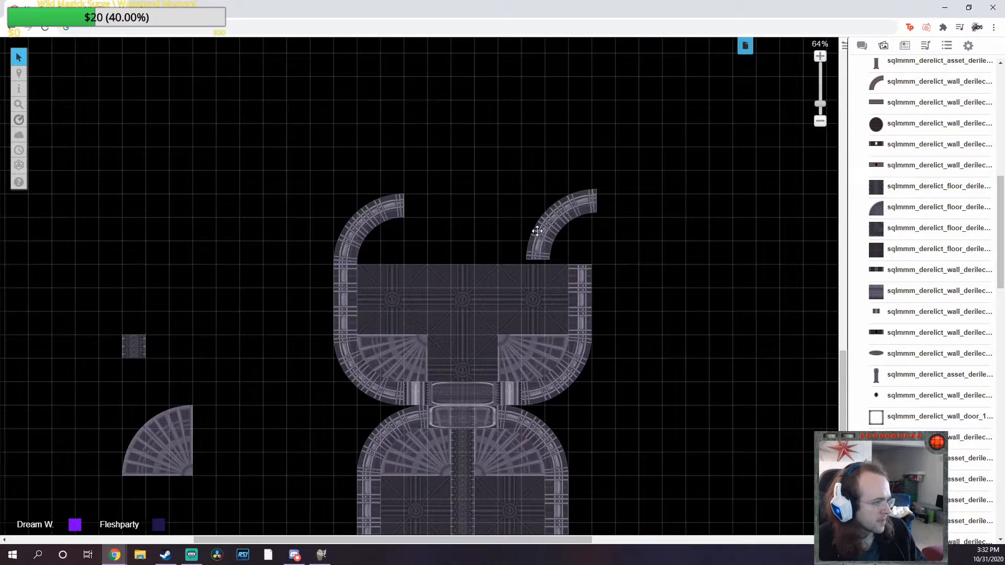
pyautogui.moveTo(512, 224); pyautogui.dragTo(556, 181)
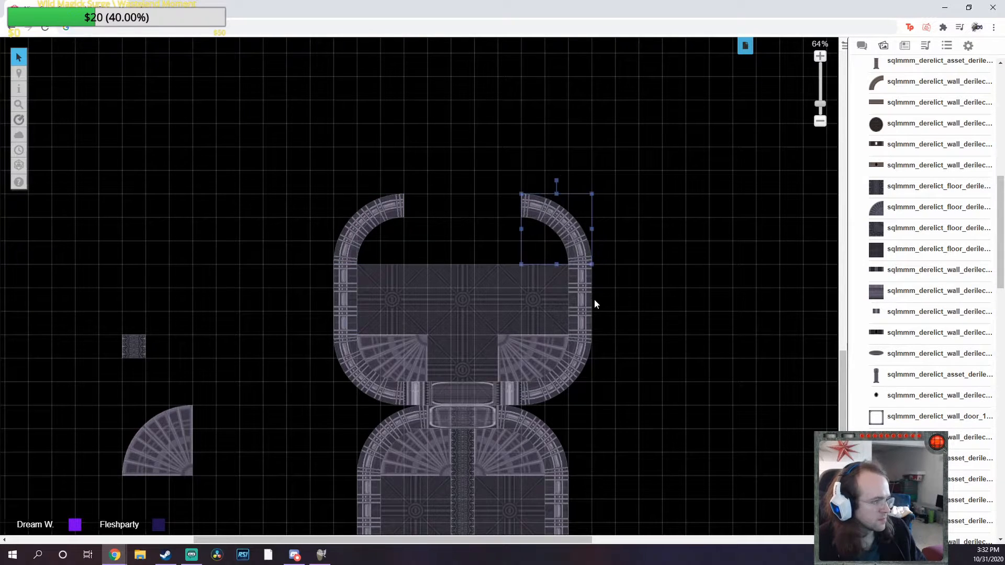
# Place two short ribbed wall pieces in the opening between the room's northern curved corners, leaving a gap between them
pyautogui.moveTo(591, 299); pyautogui.dragTo(426, 194)
pyautogui.press('Delete')
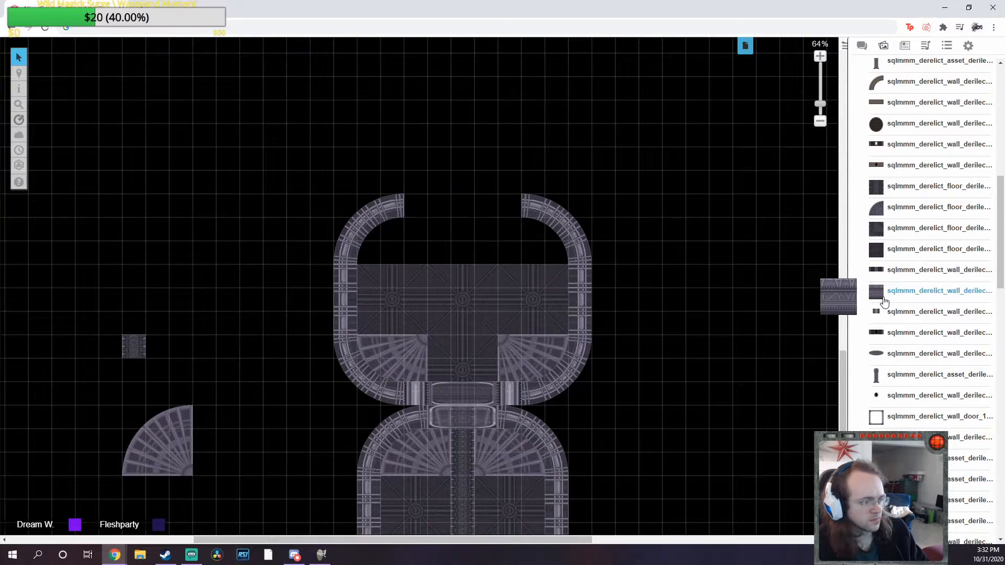
pyautogui.moveTo(888, 313)
pyautogui.moveTo(890, 315); pyautogui.dragTo(480, 207)
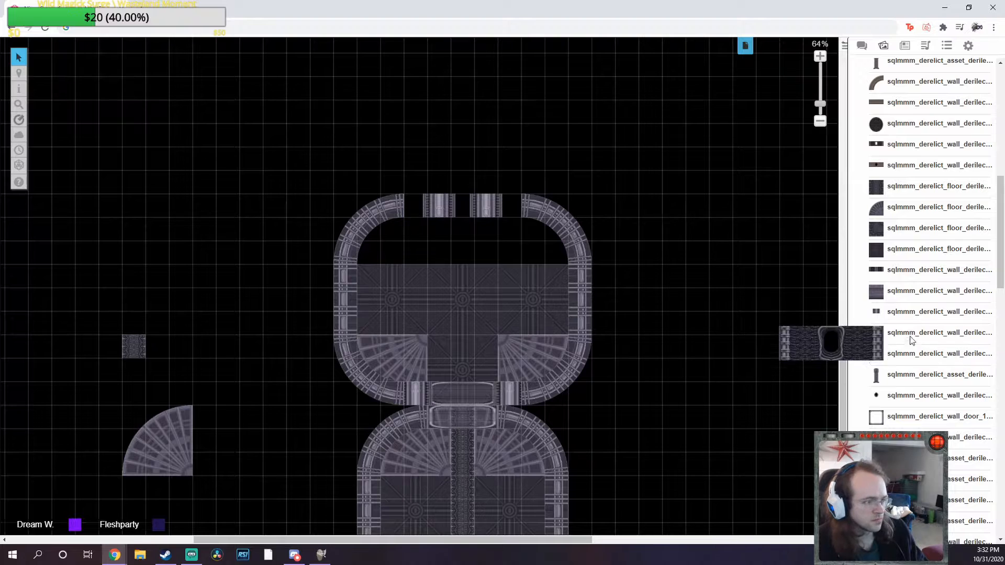
# Fill the spaces between the northern curved corners and the ribbed wall pieces with small wall tiles sent to the back
pyautogui.moveTo(886, 256)
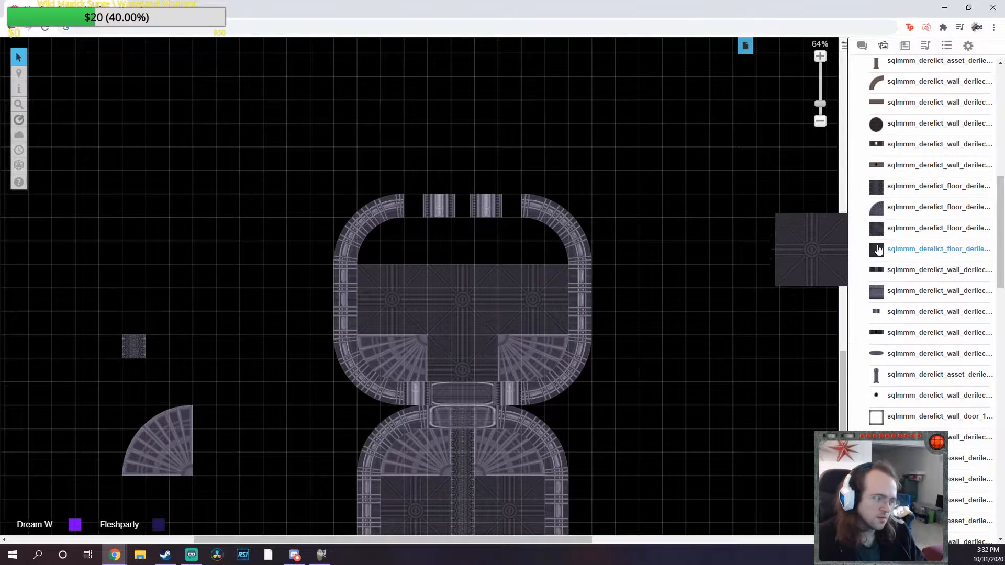
pyautogui.scroll(-1, 913, 388)
pyautogui.scroll(-3, 913, 387)
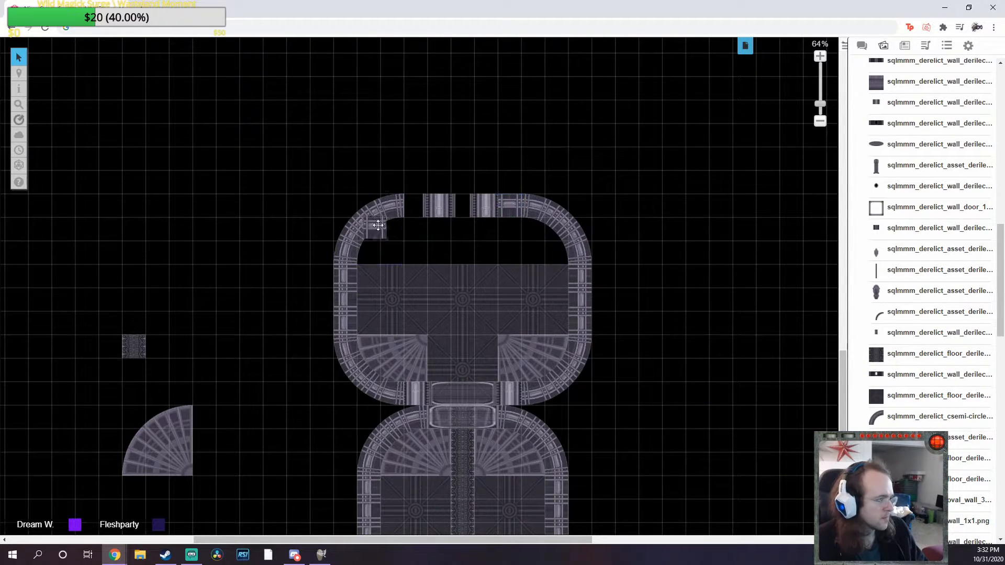
pyautogui.rightClick(514, 207)
pyautogui.click(533, 174)
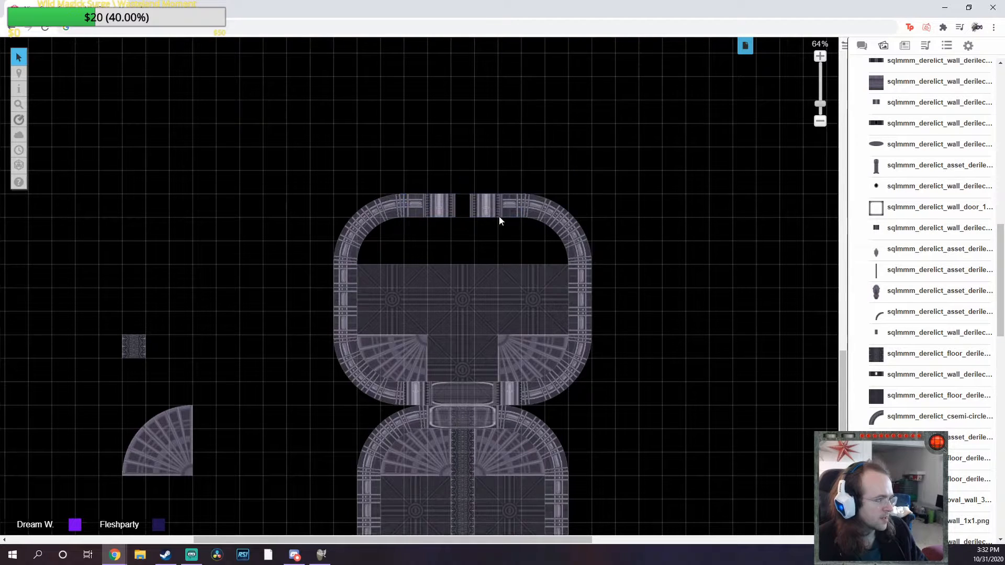
# Duplicate the pair of ribbed wall pieces and stack the copies directly north of the originals to lengthen the passage walls
pyautogui.scroll(5, 471, 251)
pyautogui.click(513, 333)
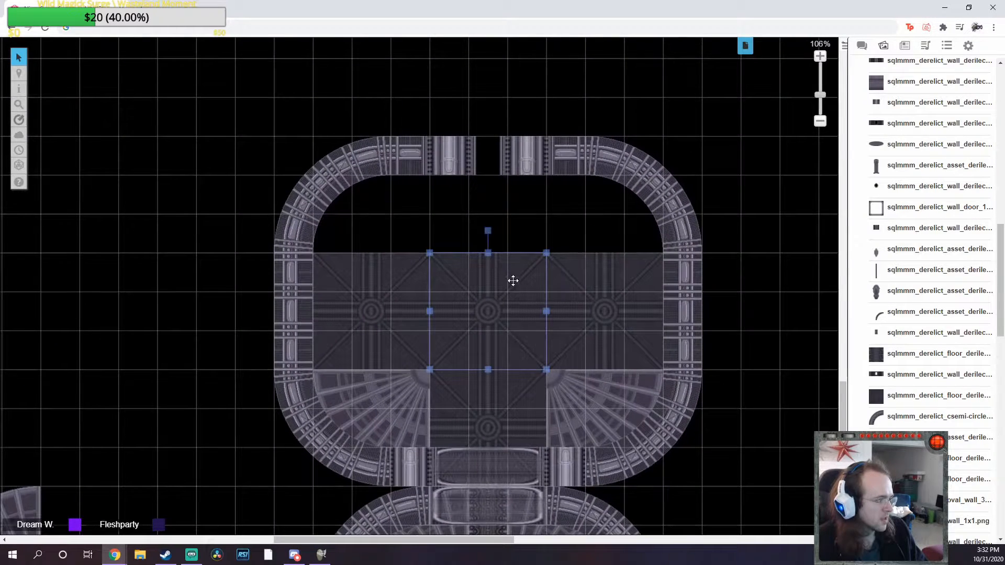
pyautogui.scroll(3, 512, 281)
pyautogui.click(501, 356)
pyautogui.hotkey('ctrl', 'v')
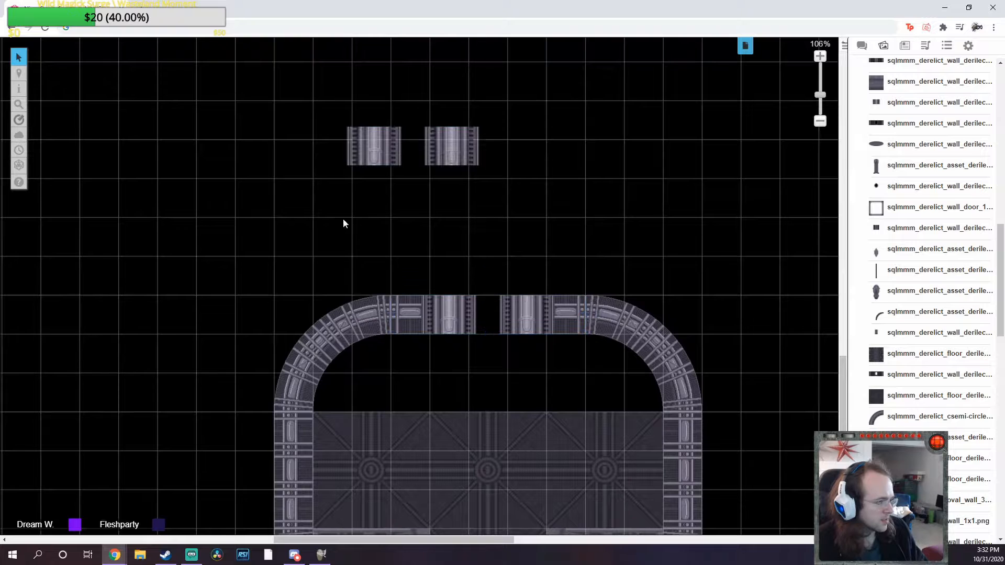
pyautogui.moveTo(338, 232); pyautogui.dragTo(472, 151)
pyautogui.rightClick(473, 149)
pyautogui.moveTo(506, 130)
pyautogui.click(553, 170)
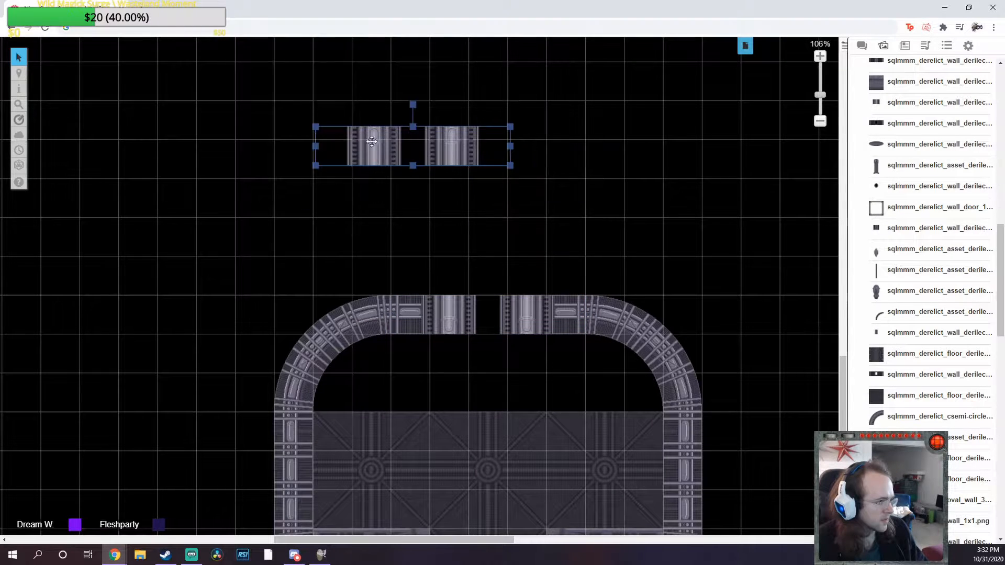
pyautogui.moveTo(371, 136); pyautogui.dragTo(447, 267)
pyautogui.click(538, 180)
pyautogui.moveTo(655, 212); pyautogui.dragTo(553, 220)
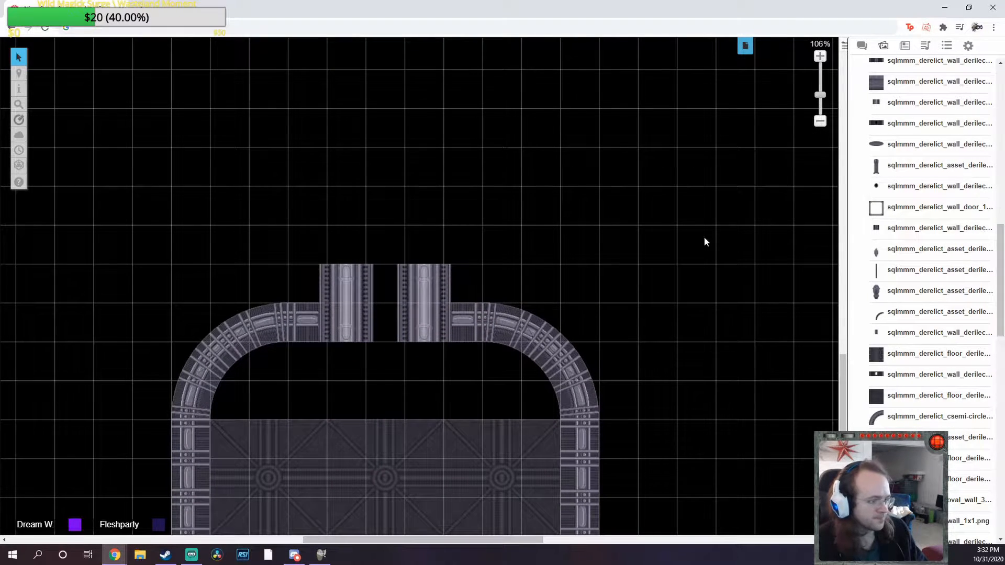
# Paste a fan-shaped floor tile into the room's northeast corner and send it to the back
pyautogui.scroll(10, 902, 322)
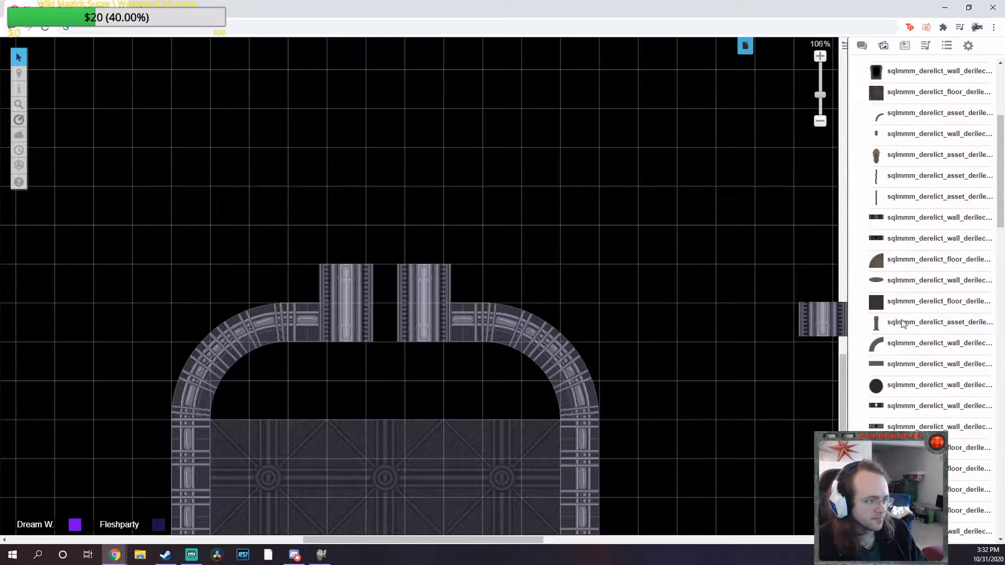
pyautogui.scroll(5, 900, 322)
pyautogui.scroll(-3, 673, 312)
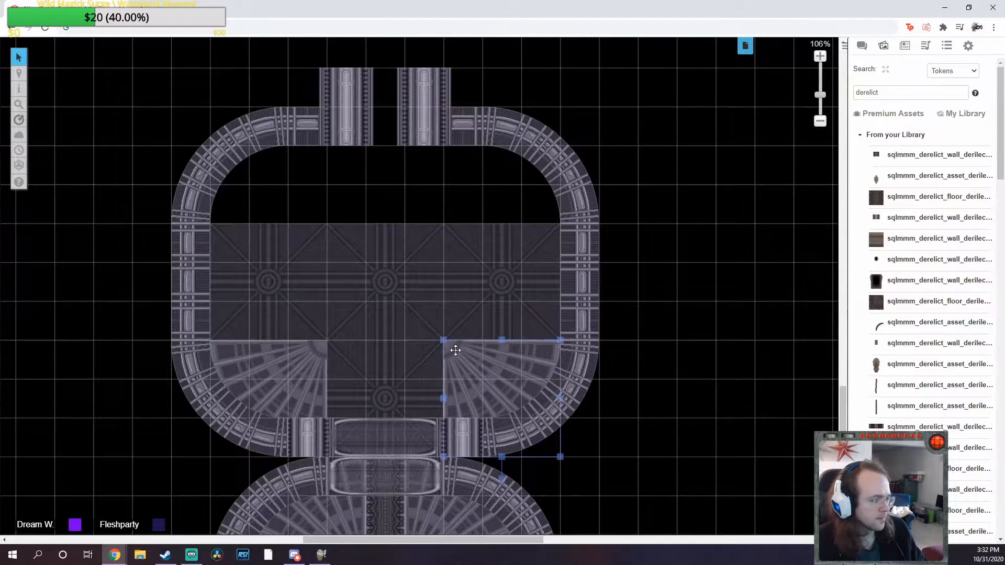
pyautogui.hotkey('ctrl', 'v')
pyautogui.moveTo(637, 238); pyautogui.dragTo(478, 174)
pyautogui.rightClick(477, 173)
pyautogui.click(500, 142)
# Paste another fan-shaped floor tile, rotate it to fit the room's northwest corner and send it to the back
pyautogui.hotkey('ctrl', 'v')
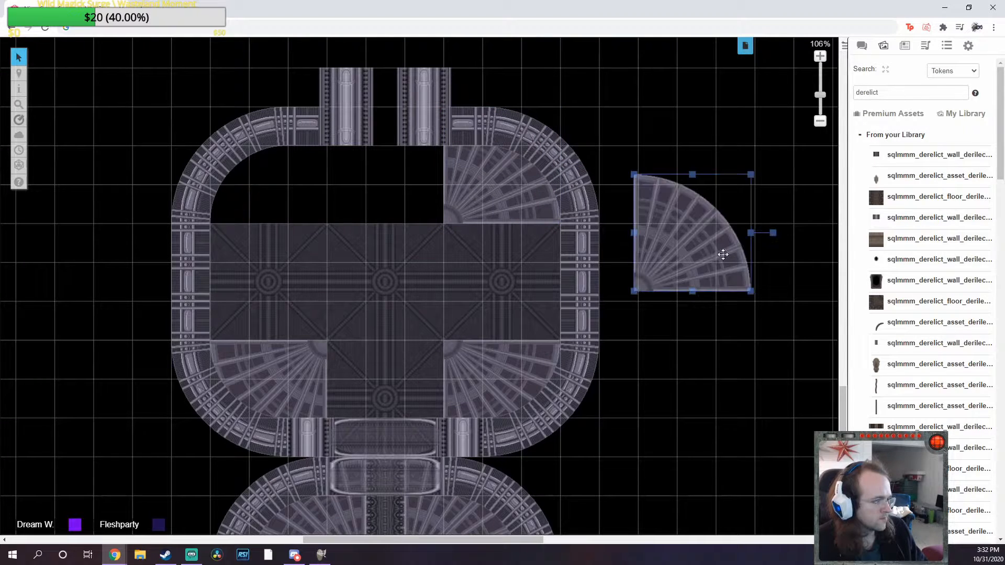
pyautogui.moveTo(770, 231); pyautogui.dragTo(693, 155)
pyautogui.moveTo(693, 230); pyautogui.dragTo(281, 190)
pyautogui.rightClick(281, 190)
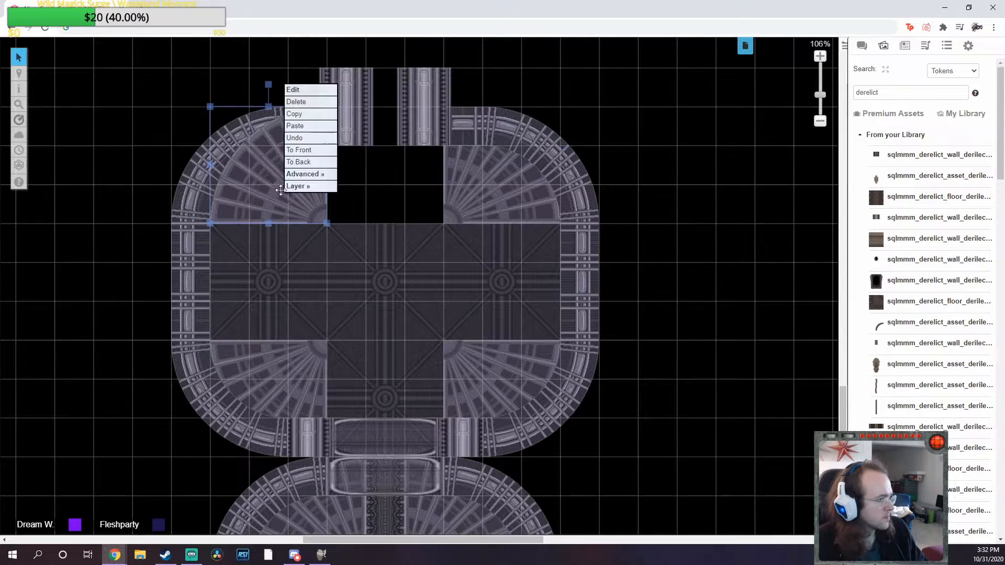
pyautogui.click(304, 163)
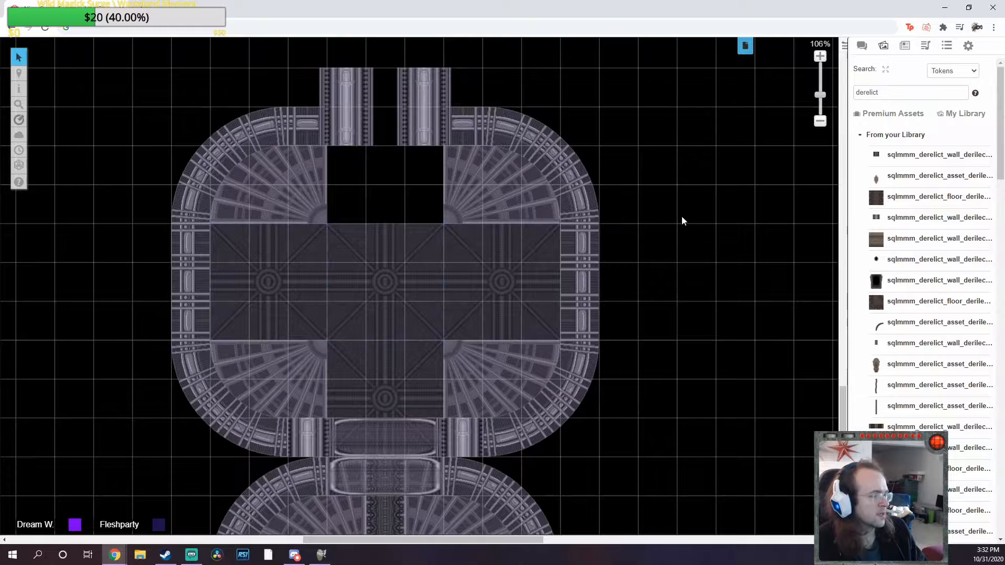
# Paste a floor tile, shrink it to 2 by 2 squares, and tuck it behind the northeast fan floor beside the central gap
pyautogui.hotkey('ctrl', 'v')
pyautogui.moveTo(741, 161); pyautogui.dragTo(701, 198)
pyautogui.moveTo(673, 256); pyautogui.dragTo(426, 215)
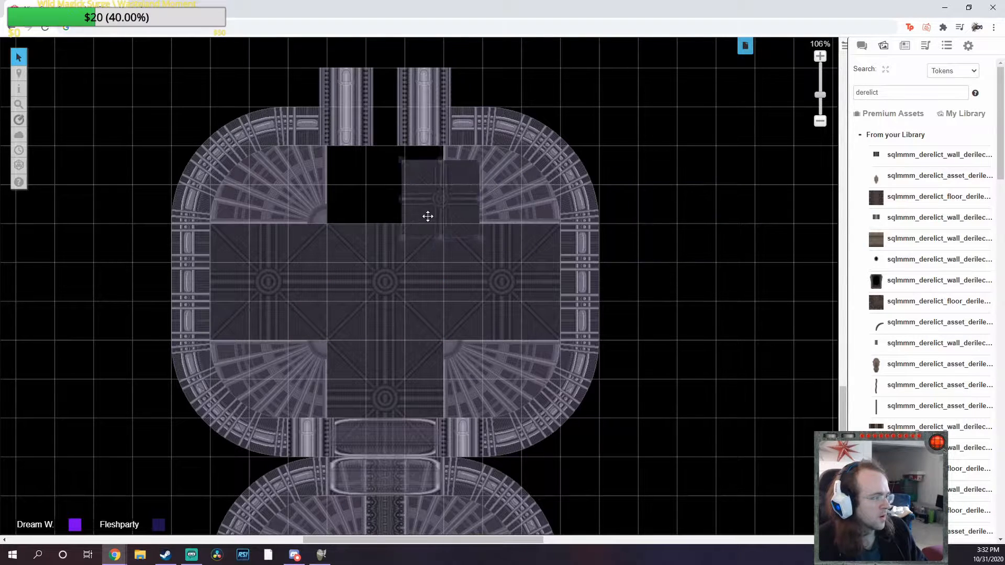
pyautogui.rightClick(437, 186)
pyautogui.click(449, 164)
# Paste a second 2 by 2 floor tile on the gap's west side and send it behind the northwest fan floor
pyautogui.hotkey('ctrl', 'v')
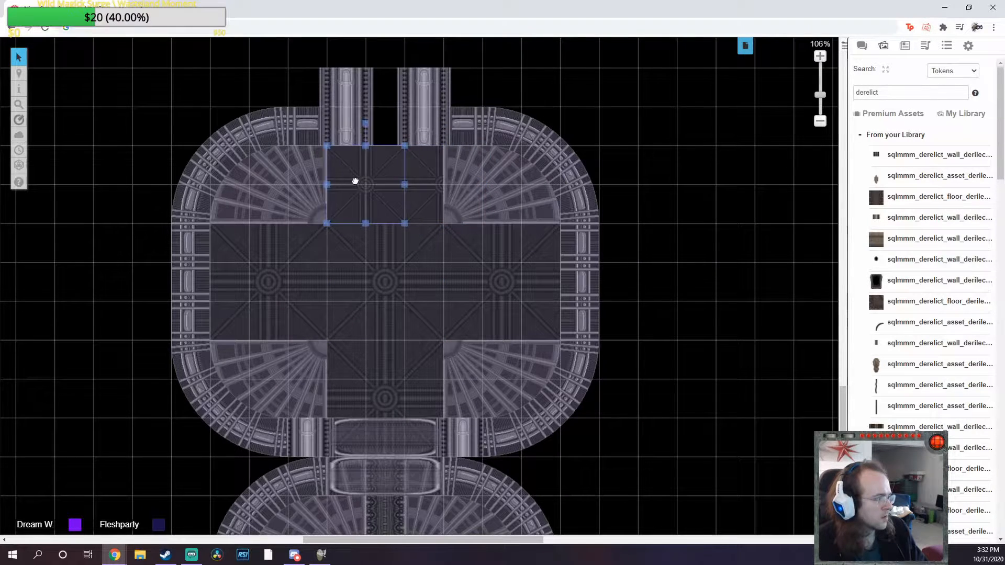
pyautogui.rightClick(355, 180)
pyautogui.moveTo(355, 182); pyautogui.dragTo(336, 181)
pyautogui.rightClick(337, 180)
pyautogui.click(358, 152)
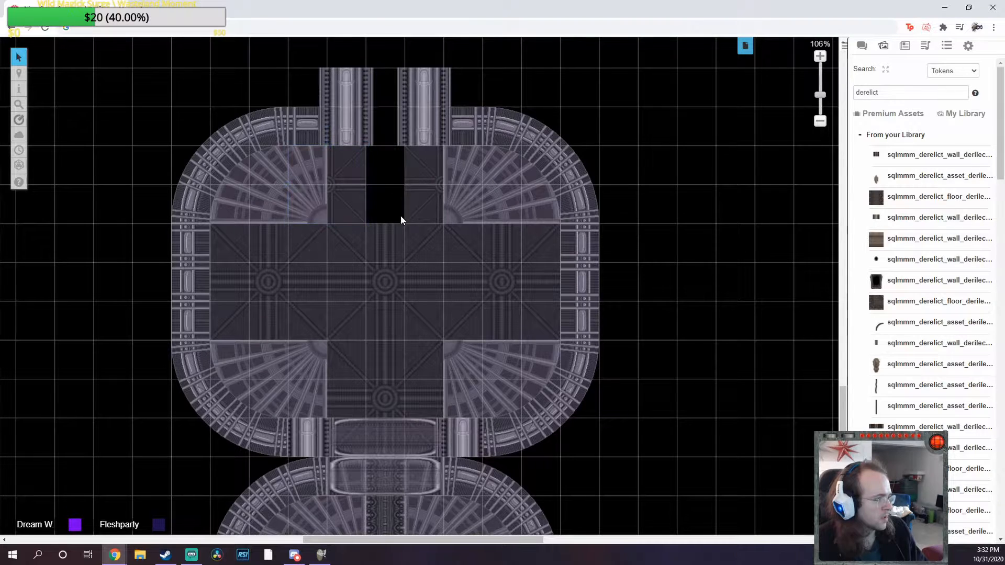
# Fill the room's northern centre gap and the passage between the ribbed walls with ornate floor strips, sending the passage strip to the back
pyautogui.scroll(-3, 392, 429)
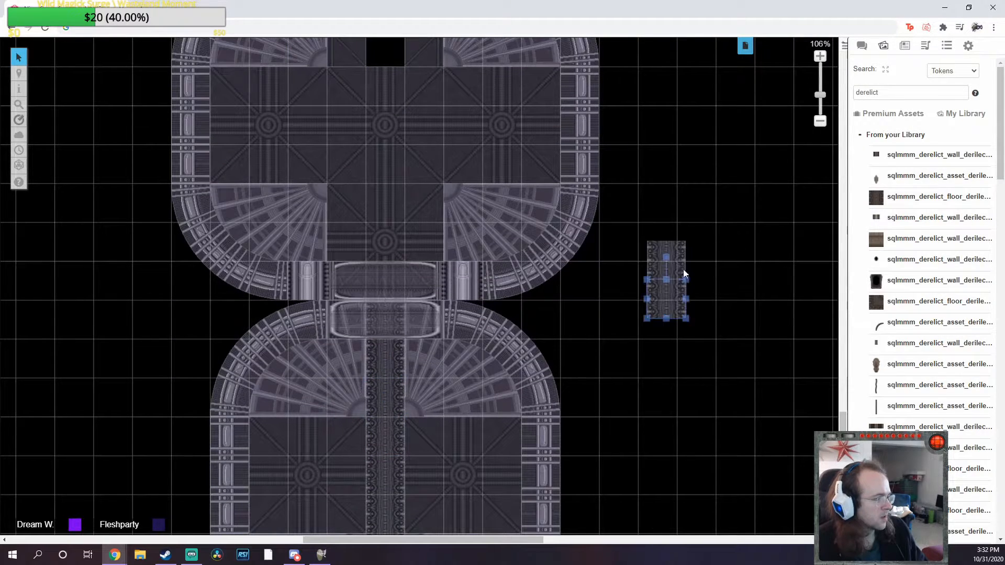
pyautogui.moveTo(694, 316); pyautogui.dragTo(660, 271)
pyautogui.moveTo(661, 276); pyautogui.dragTo(386, 181)
pyautogui.scroll(3, 523, 219)
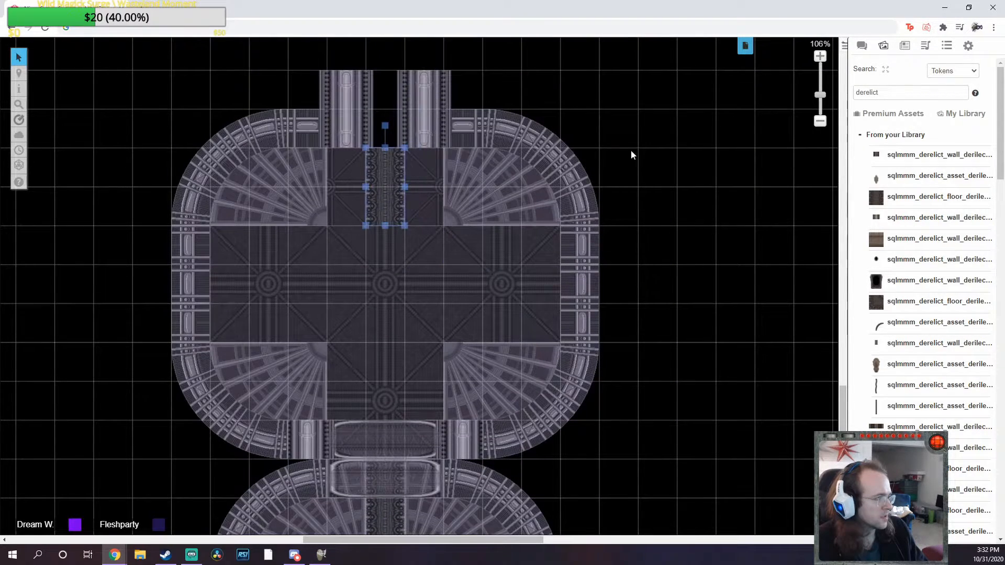
pyautogui.moveTo(659, 186); pyautogui.dragTo(393, 141)
pyautogui.rightClick(394, 140)
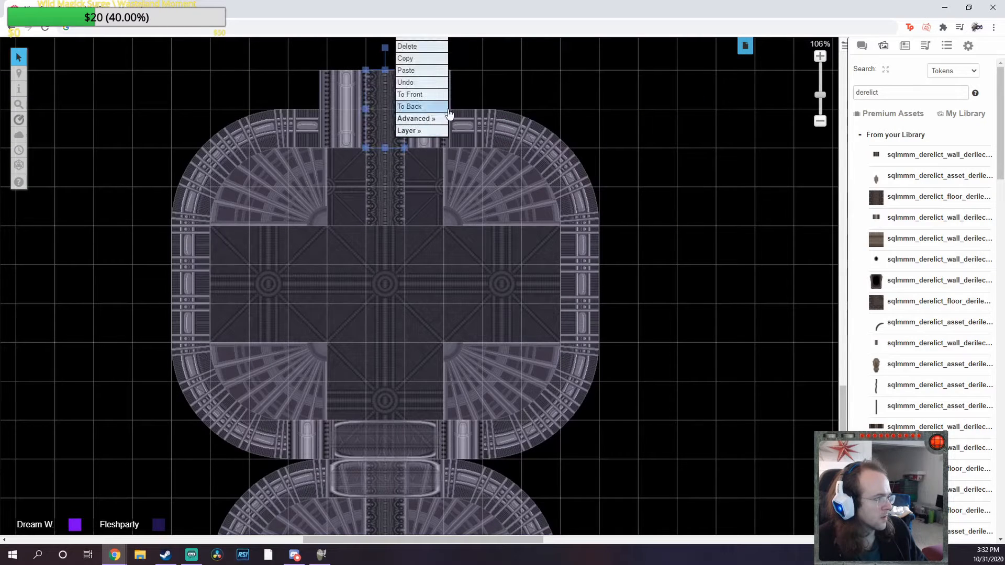
pyautogui.click(429, 106)
# Place a 3 by 3 square floor tile directly north of the passage between the ribbed walls
pyautogui.scroll(4, 495, 119)
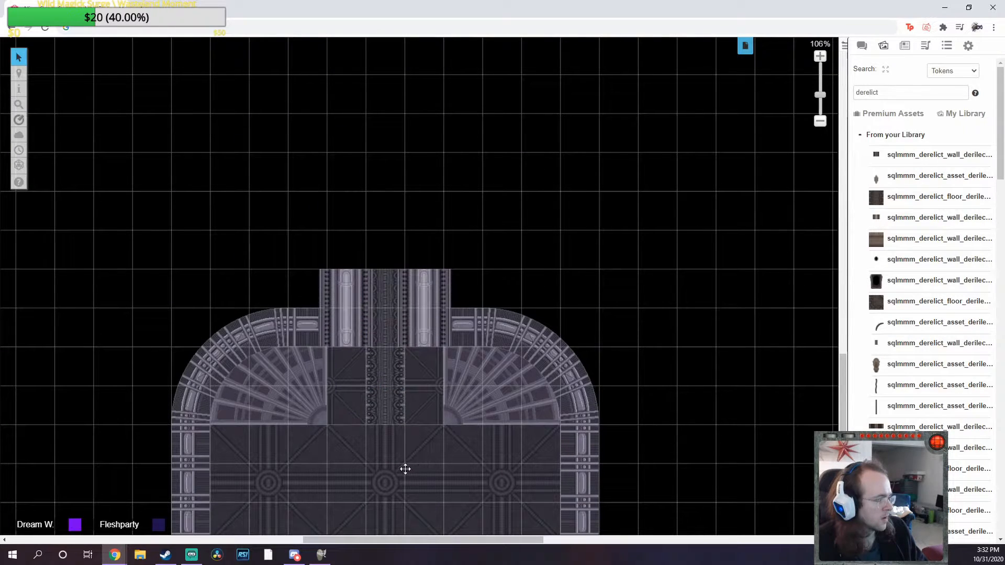
pyautogui.moveTo(405, 469); pyautogui.dragTo(395, 226)
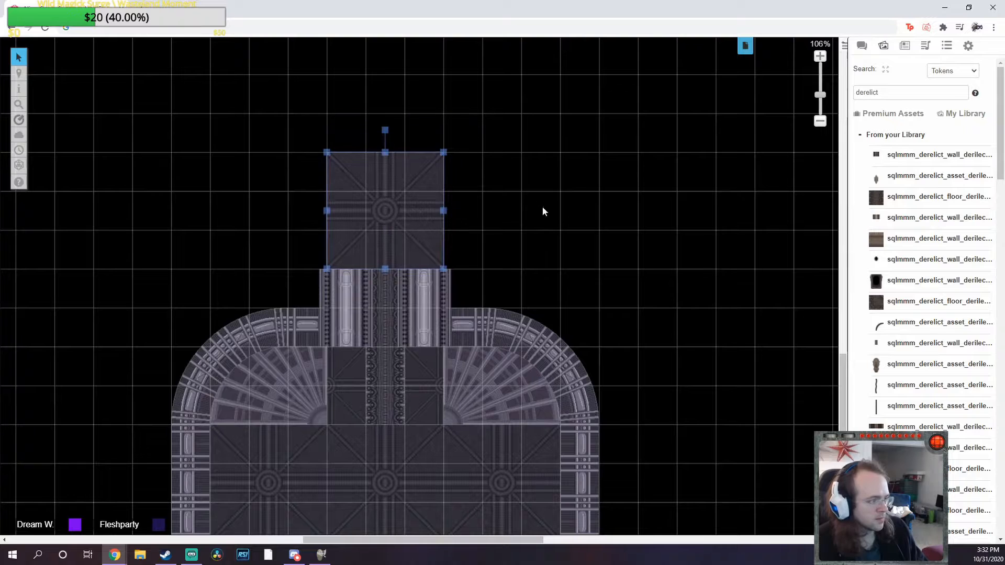
pyautogui.click(554, 206)
# Look through the derelict assets for a curved wall piece and search the library for "derelict curve"
pyautogui.scroll(-7, 892, 355)
pyautogui.scroll(-3, 886, 340)
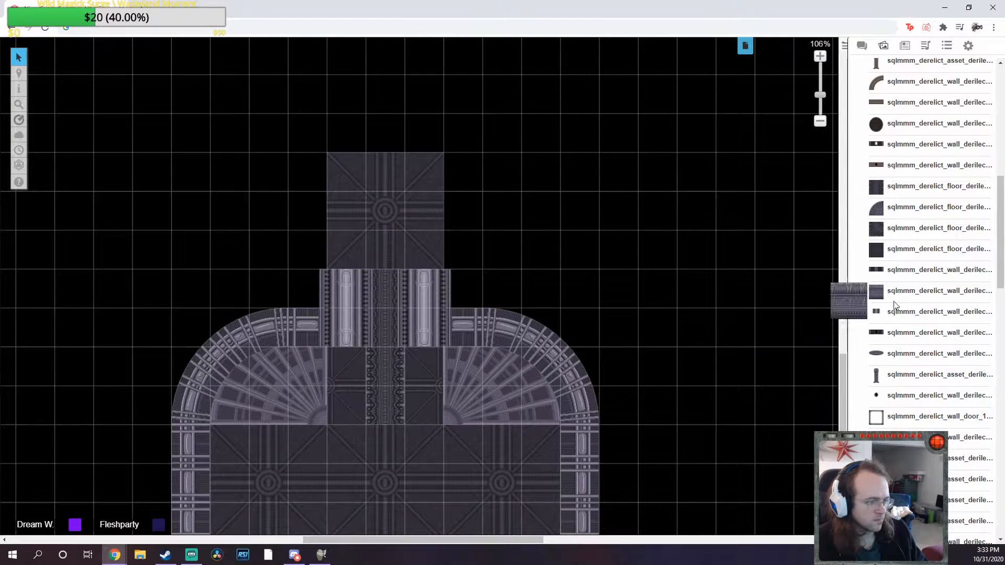
pyautogui.scroll(-7, 888, 358)
pyautogui.scroll(-10, 884, 374)
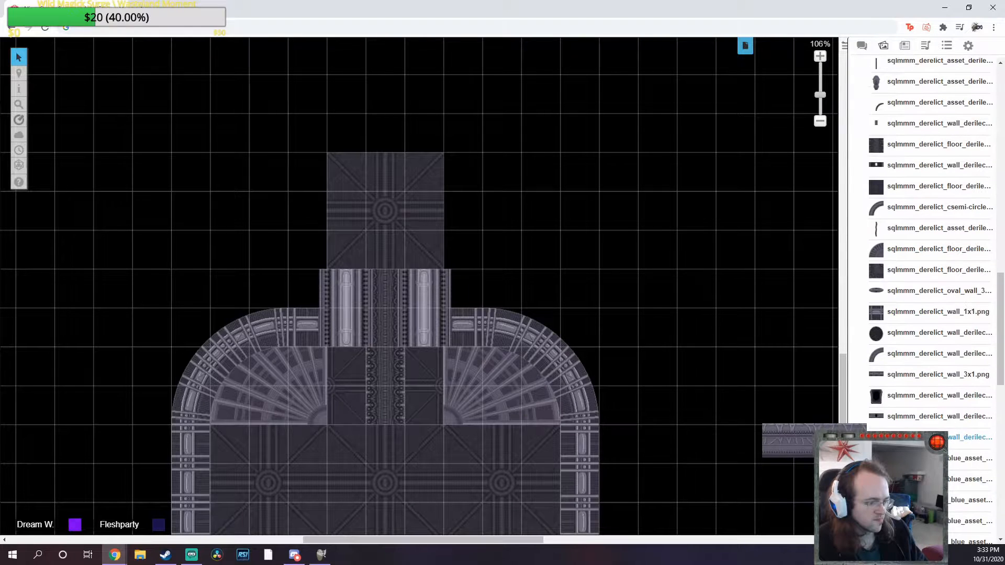
pyautogui.scroll(5, 885, 367)
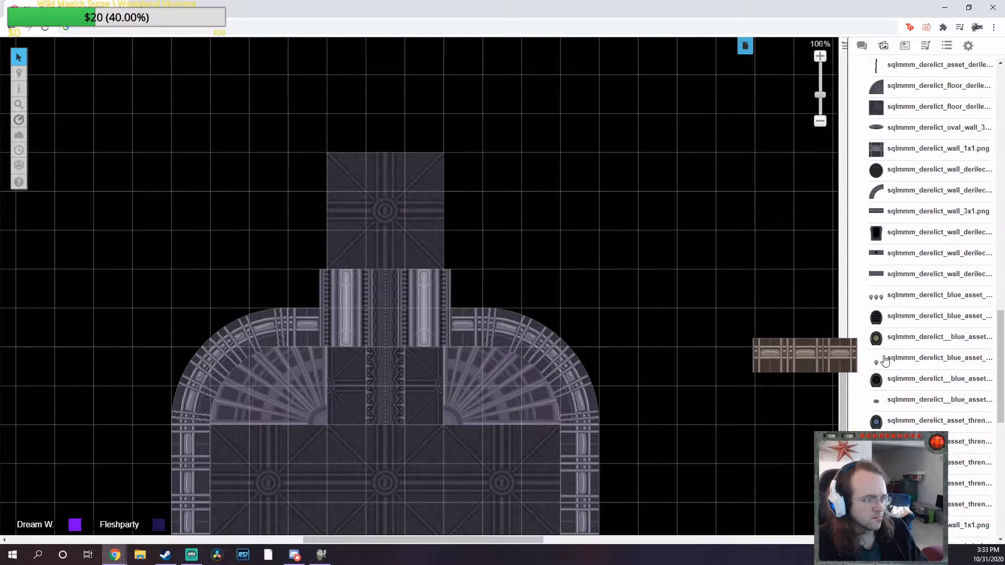
pyautogui.scroll(10, 892, 269)
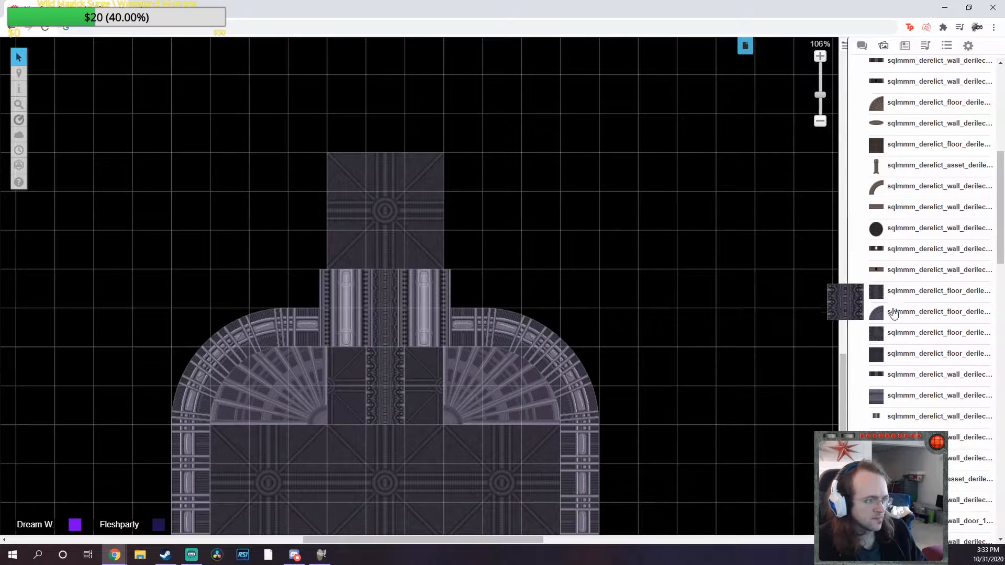
pyautogui.scroll(3, 888, 293)
pyautogui.scroll(8, 890, 312)
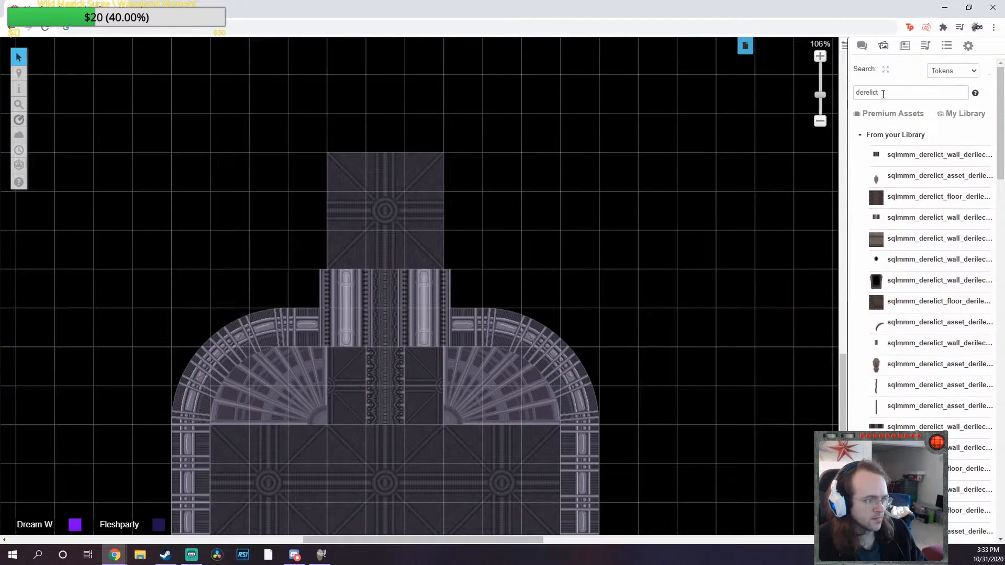
pyautogui.press('Return')
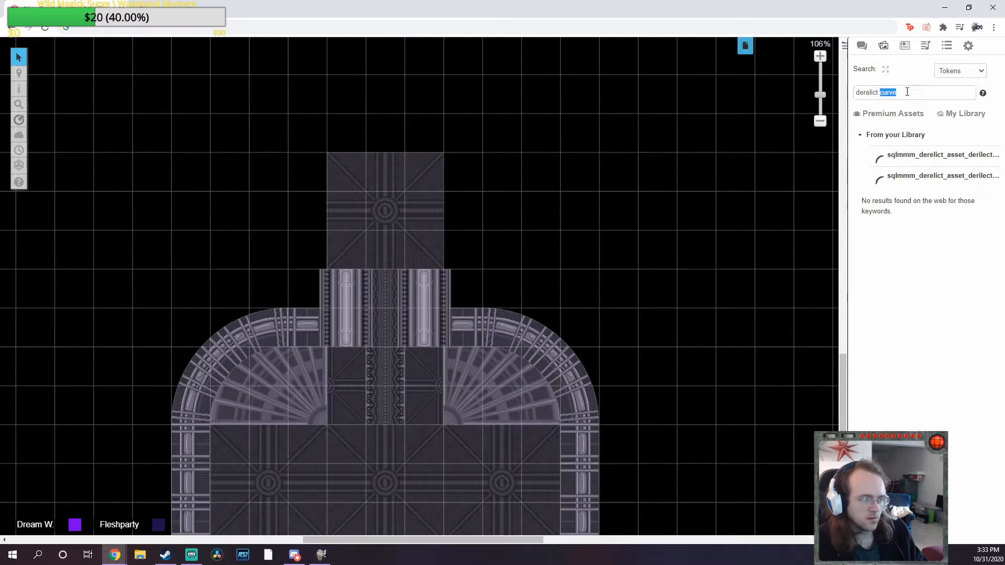
# Search the library for "derelict wall" and fit a rotated curved wall west of the northernmost floor tile, sent to the back
pyautogui.press('Return')
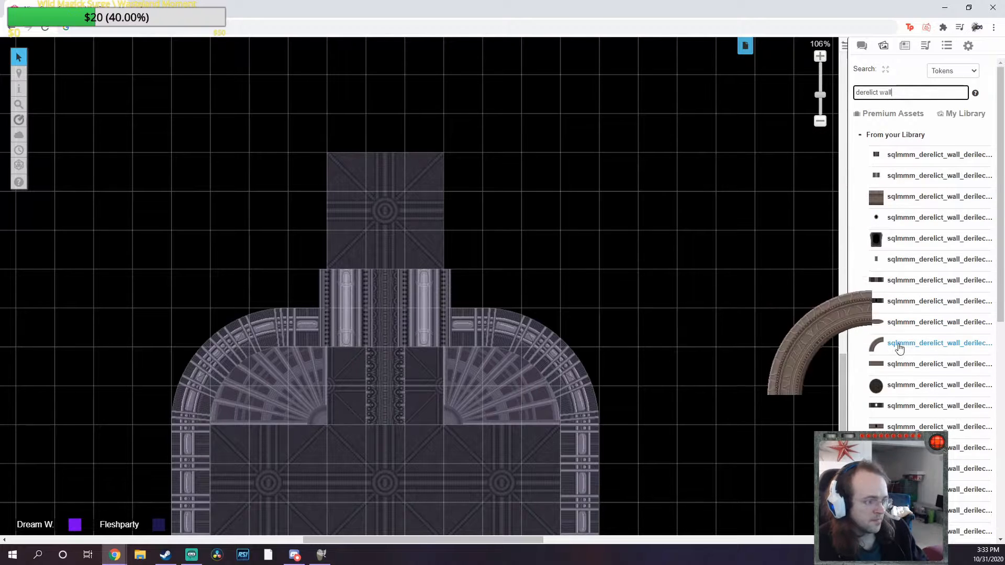
pyautogui.scroll(-5, 897, 347)
pyautogui.moveTo(888, 362); pyautogui.dragTo(583, 255)
pyautogui.moveTo(578, 167); pyautogui.dragTo(500, 249)
pyautogui.moveTo(570, 246); pyautogui.dragTo(241, 240)
pyautogui.rightClick(241, 241)
pyautogui.click(258, 209)
# Fit a rotated copy of the curved wall east of the northernmost floor tile, mirroring the western one, and send it to the back
pyautogui.hotkey('ctrl', 'v')
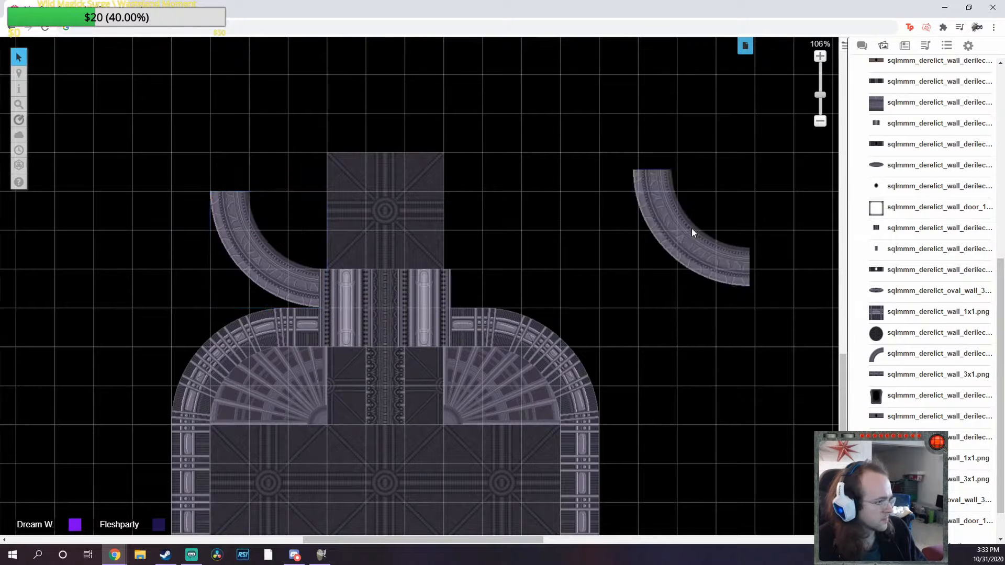
pyautogui.click(692, 228)
pyautogui.moveTo(611, 228); pyautogui.dragTo(681, 314)
pyautogui.moveTo(690, 246); pyautogui.dragTo(533, 243)
pyautogui.rightClick(533, 244)
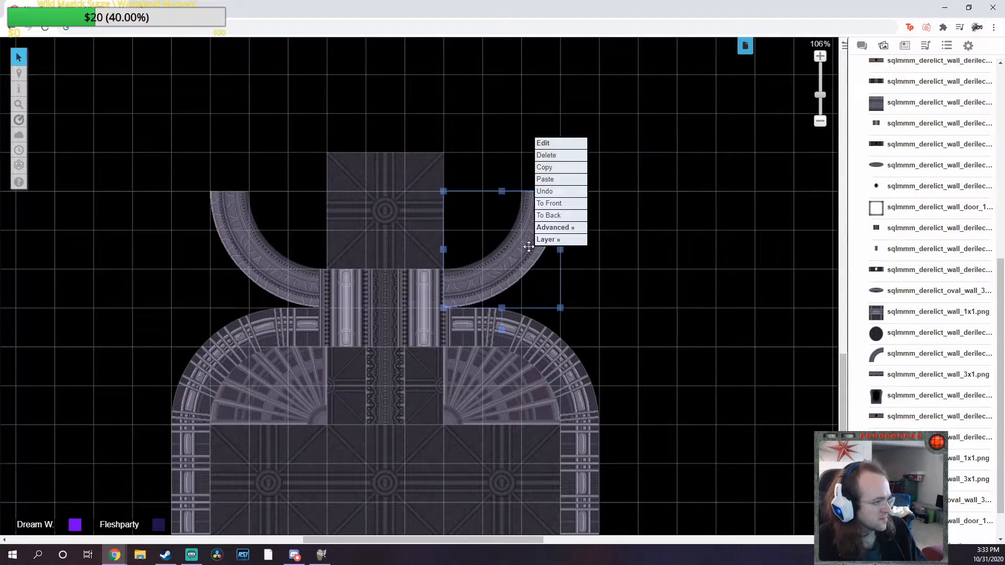
pyautogui.click(556, 215)
# Place a rotated copy of the quarter-circle fan floor inside the new eastern curved wall and send it to the back
pyautogui.hscroll(-2, 681, 251)
pyautogui.scroll(-1, 655, 233)
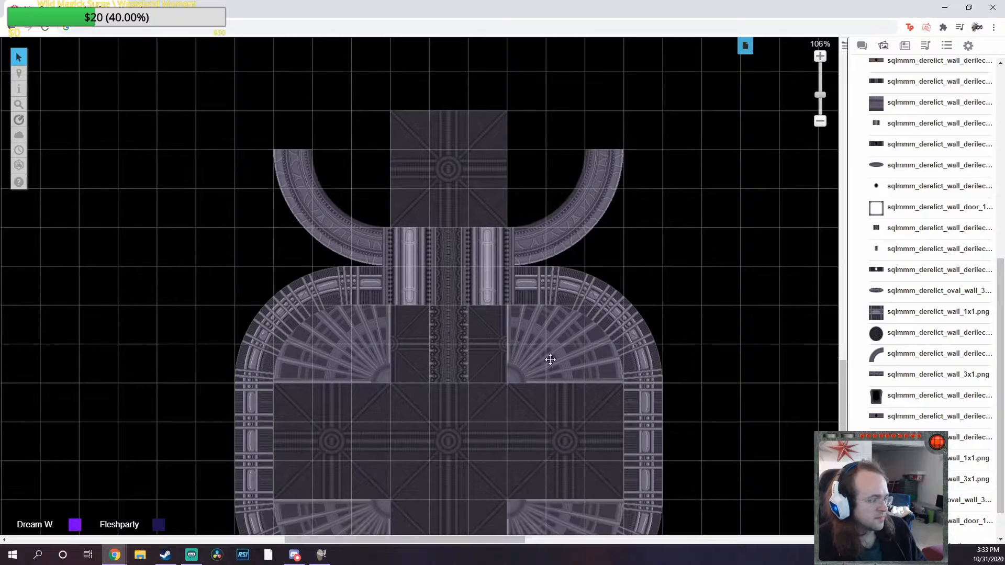
pyautogui.hotkey('ctrl', 'v')
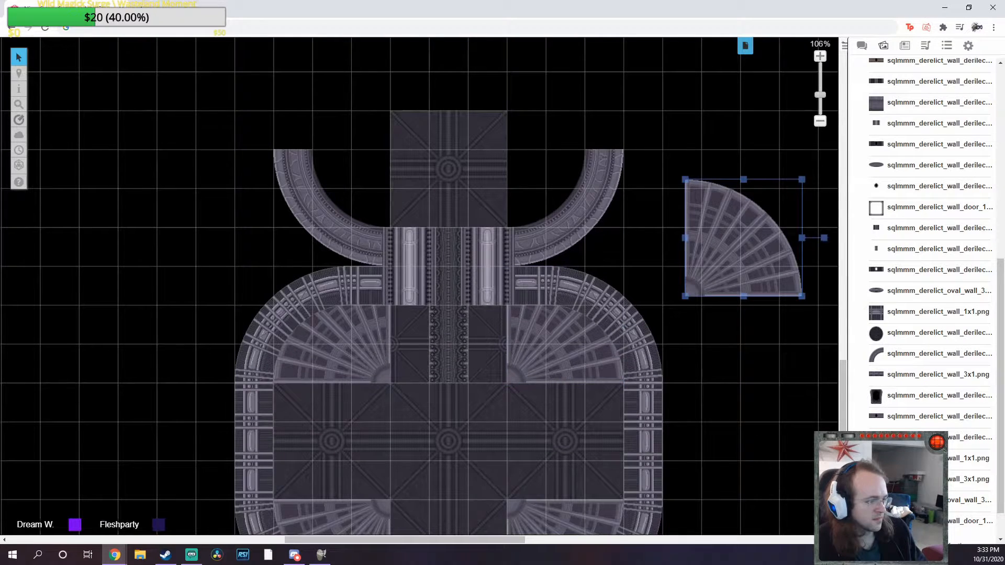
pyautogui.moveTo(823, 238); pyautogui.dragTo(744, 317)
pyautogui.moveTo(737, 238); pyautogui.dragTo(561, 168)
pyautogui.rightClick(563, 168)
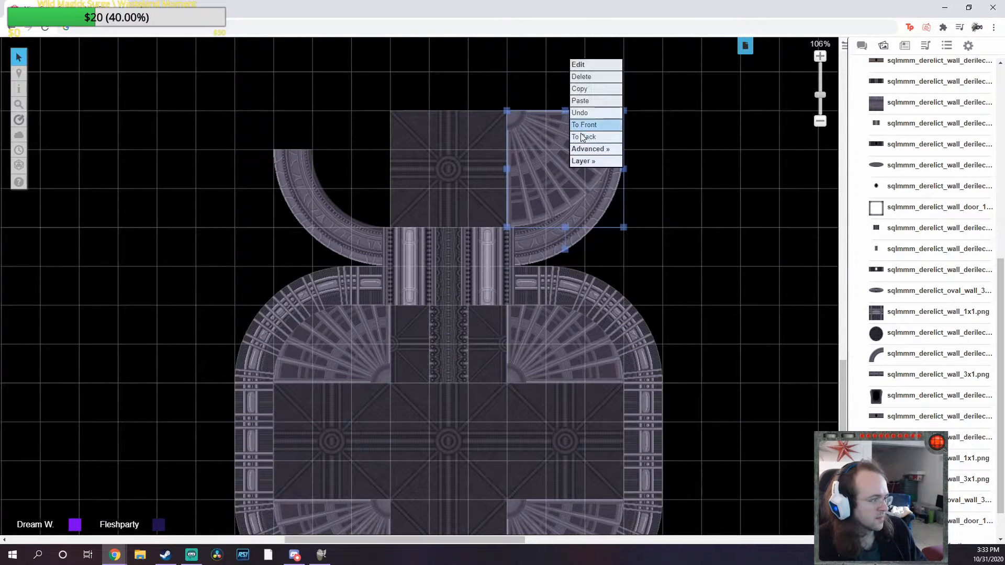
pyautogui.click(582, 137)
# Fit another quarter-circle fan floor inside the western curved wall, mirroring the eastern one, and send it to the back
pyautogui.hotkey('ctrl', 'v')
pyautogui.moveTo(721, 286); pyautogui.dragTo(458, 212)
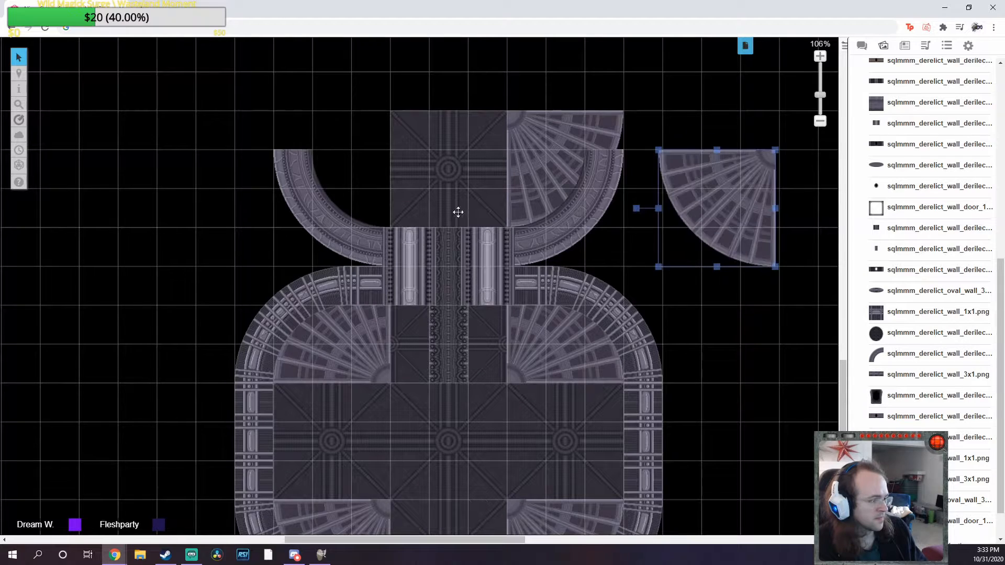
pyautogui.moveTo(696, 215); pyautogui.dragTo(327, 182)
pyautogui.rightClick(327, 180)
pyautogui.click(363, 150)
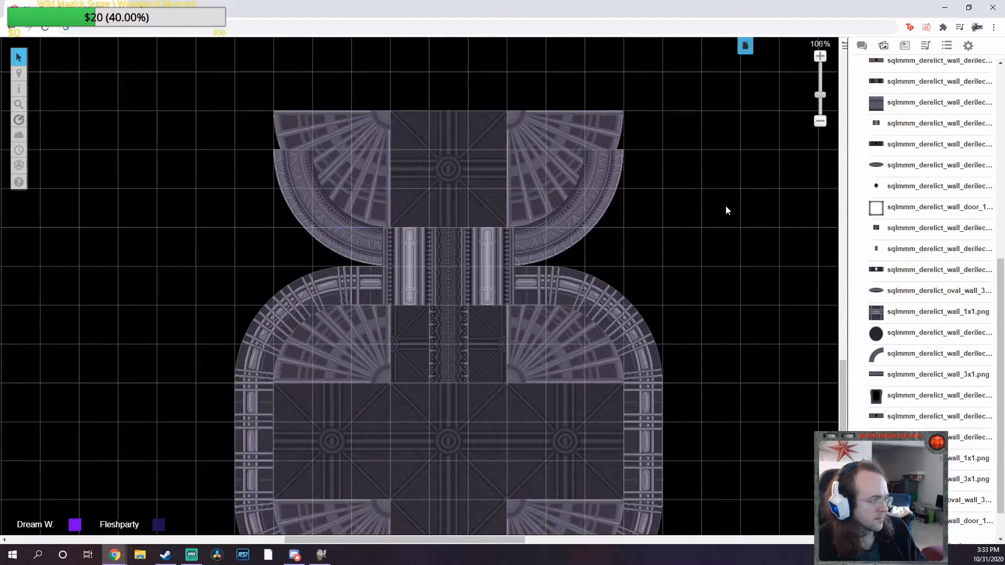
# Extend the western and eastern curved walls one square north with matching straight wall pieces from the library
pyautogui.scroll(3, 726, 210)
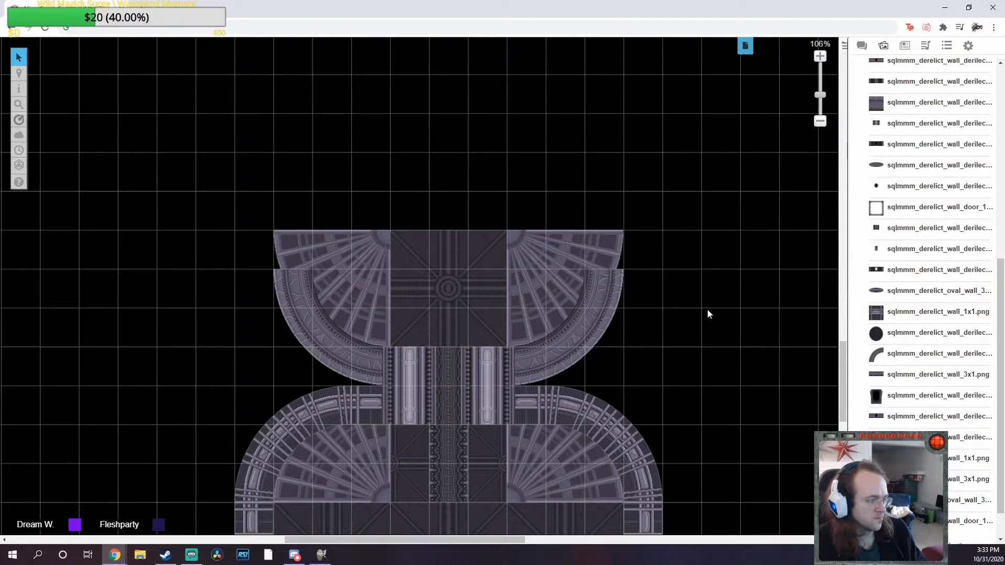
pyautogui.scroll(-1, 885, 413)
pyautogui.scroll(1, 885, 367)
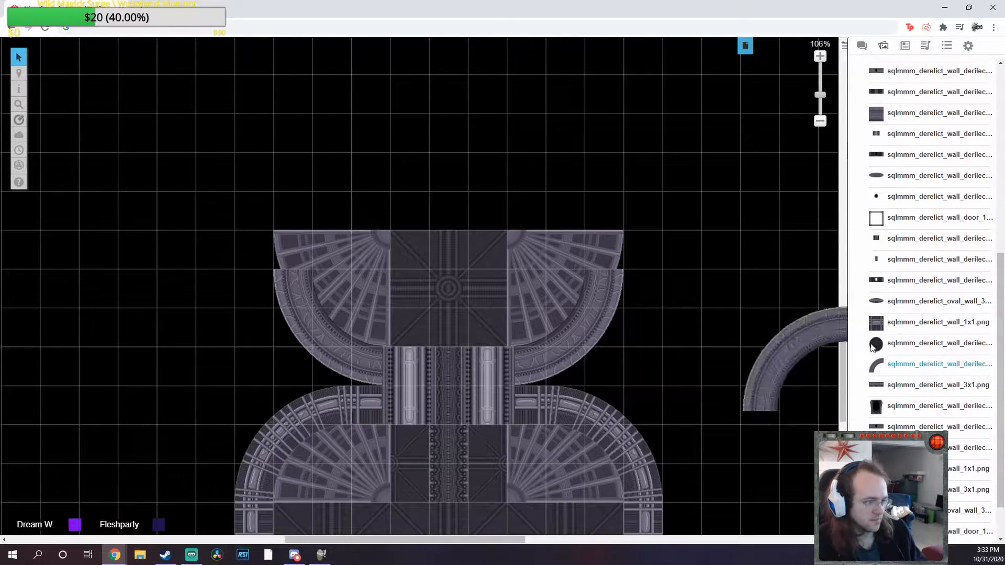
pyautogui.scroll(2, 891, 253)
pyautogui.moveTo(890, 253); pyautogui.dragTo(293, 251)
# Inspect the curved wall on the room's west side in the enlarged preview
pyautogui.click(276, 342)
pyautogui.press('z')
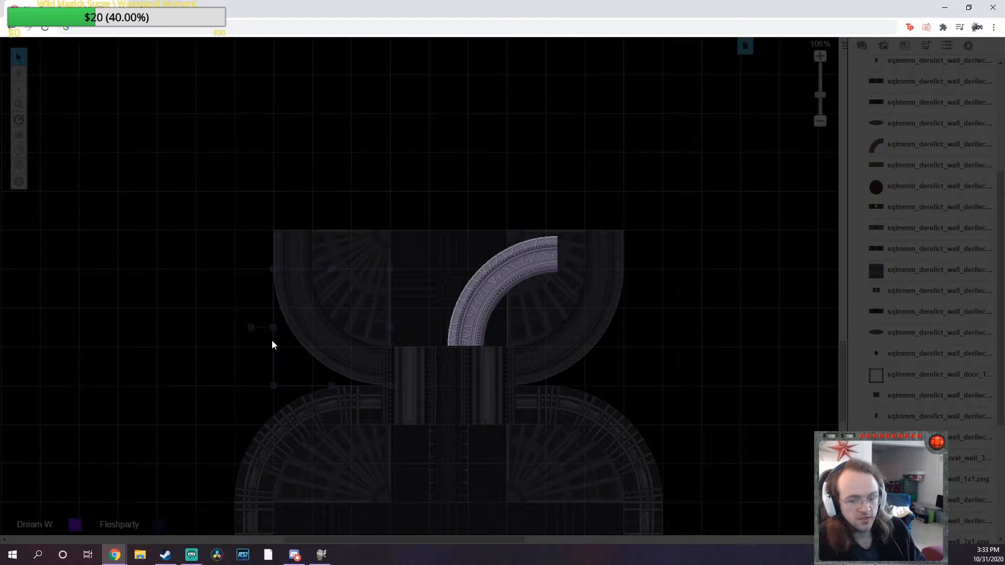
pyautogui.click(366, 340)
pyautogui.click(368, 303)
pyautogui.moveTo(315, 337); pyautogui.dragTo(369, 339)
pyautogui.press('z')
pyautogui.press('z')
# Paste a spare one-square straight wall piece and set it aside east of the room
pyautogui.click(575, 188)
pyautogui.hotkey('ctrl', 'v')
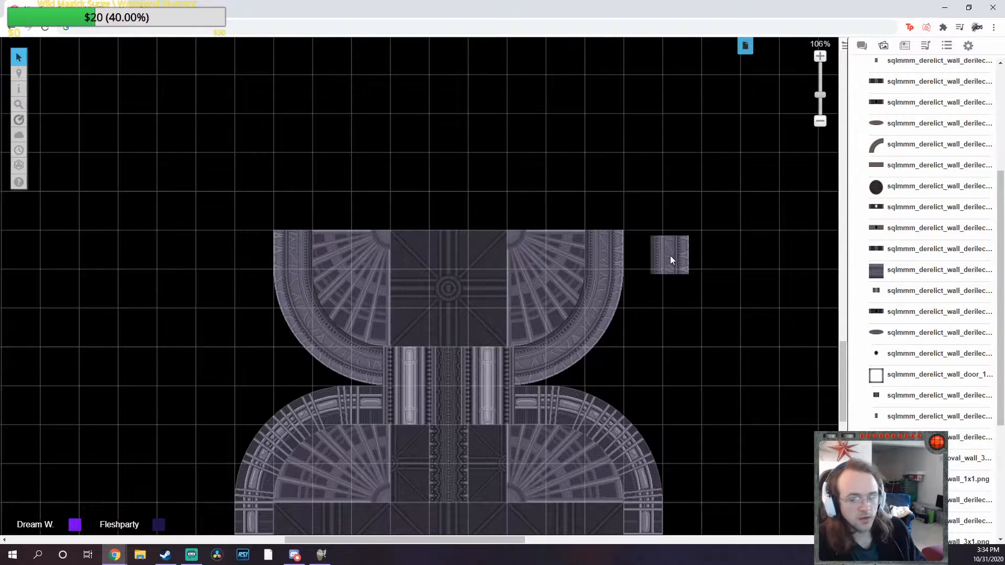
pyautogui.click(670, 255)
pyautogui.moveTo(670, 255); pyautogui.dragTo(716, 218)
# Place copies of the 3 by 3 square floor tile directly north of the existing centre tile and on that copy's east side
pyautogui.click(547, 316)
pyautogui.scroll(3, 551, 212)
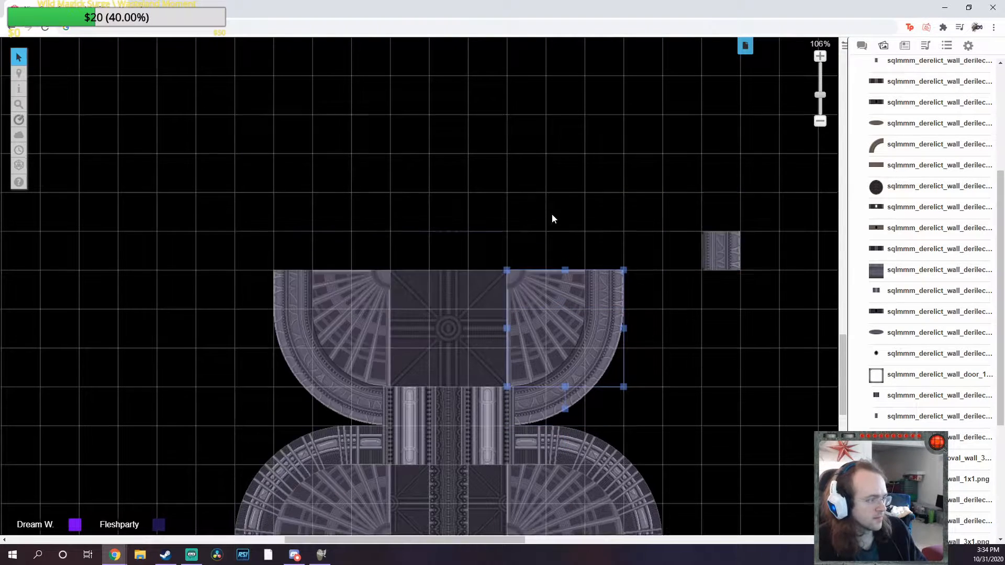
pyautogui.click(468, 354)
pyautogui.hotkey('ctrl', 'c')
pyautogui.hotkey('ctrl', 'v')
pyautogui.moveTo(462, 270); pyautogui.dragTo(452, 289)
pyautogui.hotkey('ctrl', 'v')
pyautogui.moveTo(589, 270); pyautogui.dragTo(569, 276)
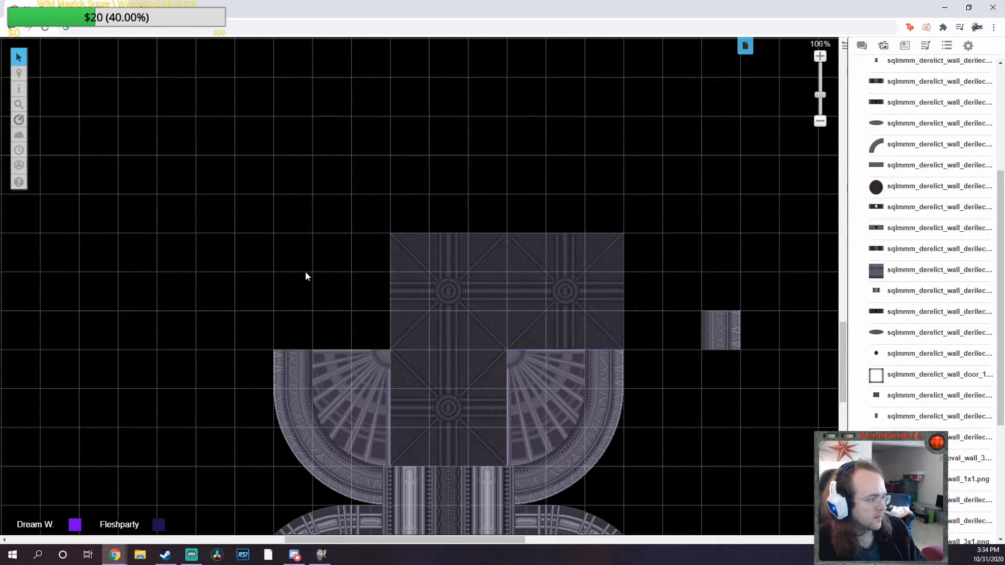
# Complete a floor cross with two more 3 by 3 square tiles, west and north of the centre tile
pyautogui.hotkey('ctrl', 'v')
pyautogui.moveTo(314, 273); pyautogui.dragTo(330, 280)
pyautogui.hotkey('ctrl', 'v')
pyautogui.moveTo(471, 196); pyautogui.dragTo(453, 167)
# Copy the fan floor into the northeast and northwest corners of the floor cross, rotated so the curves face outward
pyautogui.click(550, 397)
pyautogui.hotkey('ctrl', 'c')
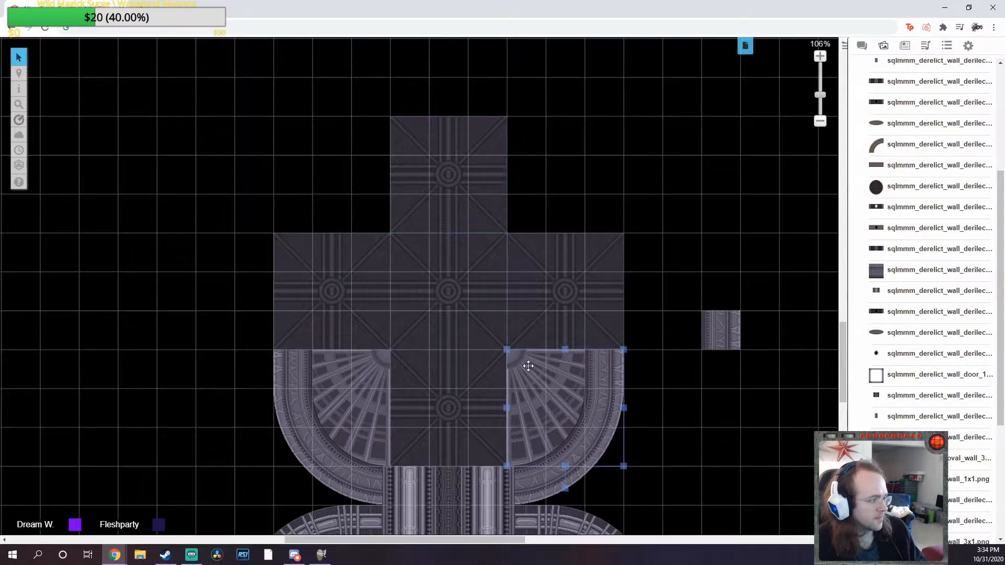
pyautogui.click(588, 152)
pyautogui.hotkey('ctrl', 'v')
pyautogui.moveTo(566, 257); pyautogui.dragTo(646, 175)
pyautogui.hotkey('ctrl', 'c')
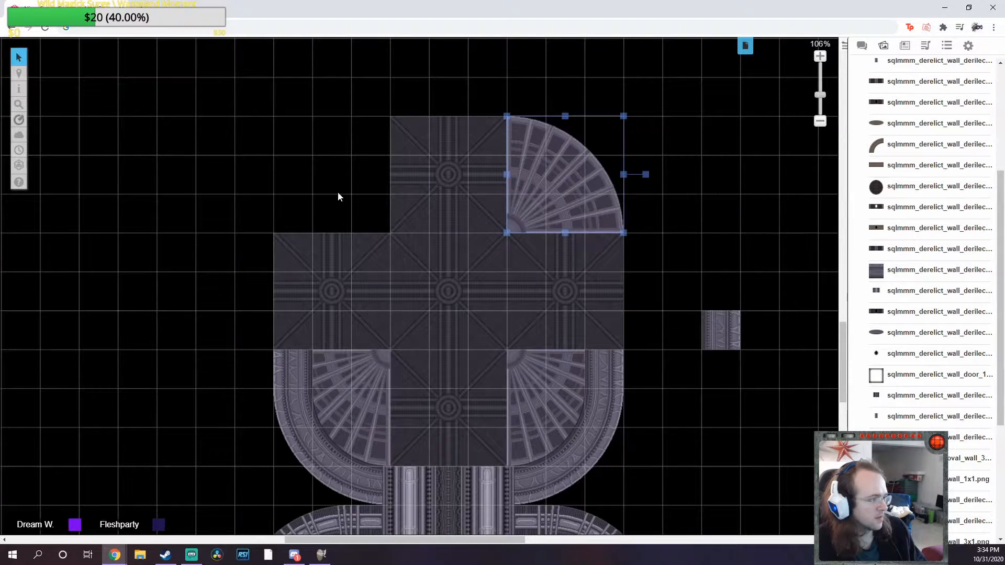
pyautogui.click(338, 192)
pyautogui.hotkey('ctrl', 'v')
pyautogui.moveTo(413, 175); pyautogui.dragTo(331, 97)
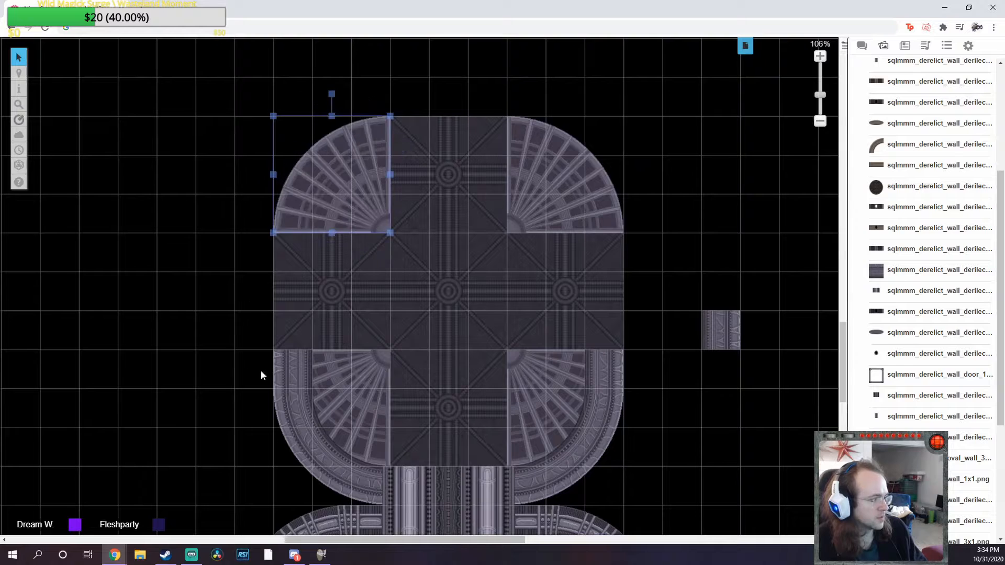
# Fit a rotated copy of the curved wall around the outer edge of the northwest fan floor
pyautogui.hotkey('ctrl', 'c')
pyautogui.hotkey('ctrl', 'v')
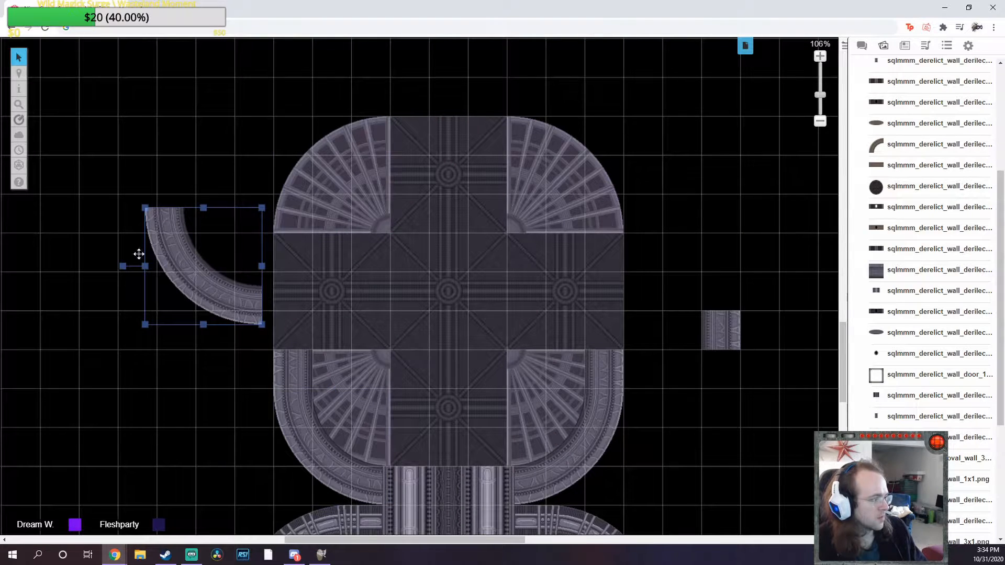
pyautogui.moveTo(122, 267); pyautogui.dragTo(202, 105)
pyautogui.moveTo(178, 251); pyautogui.dragTo(305, 121)
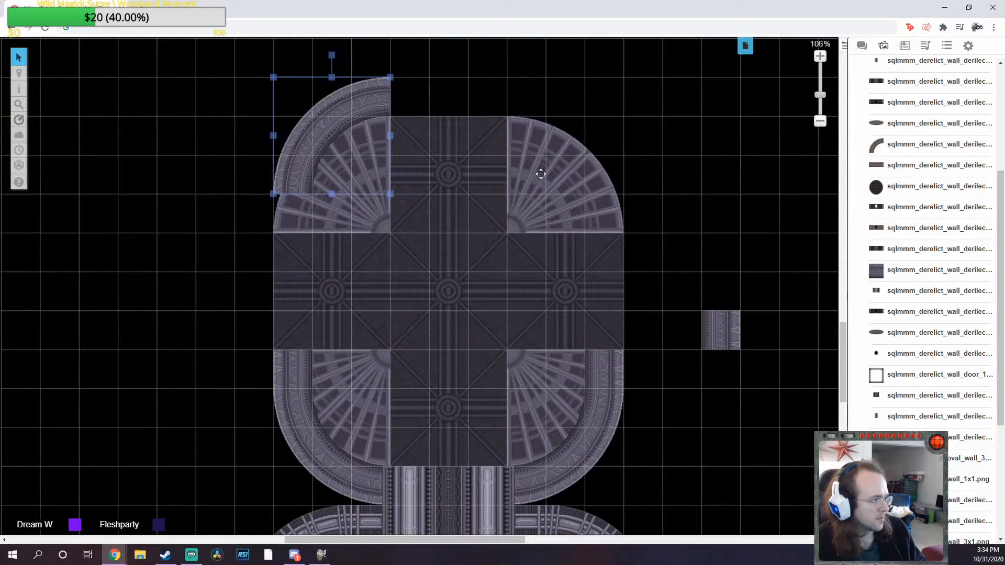
pyautogui.press('Down')
# Fit a mirrored copy of the northwest curved wall around the northeast fan floor
pyautogui.hotkey('ctrl', 'c')
pyautogui.click(619, 175)
pyautogui.hotkey('ctrl', 'v')
pyautogui.rightClick(620, 175)
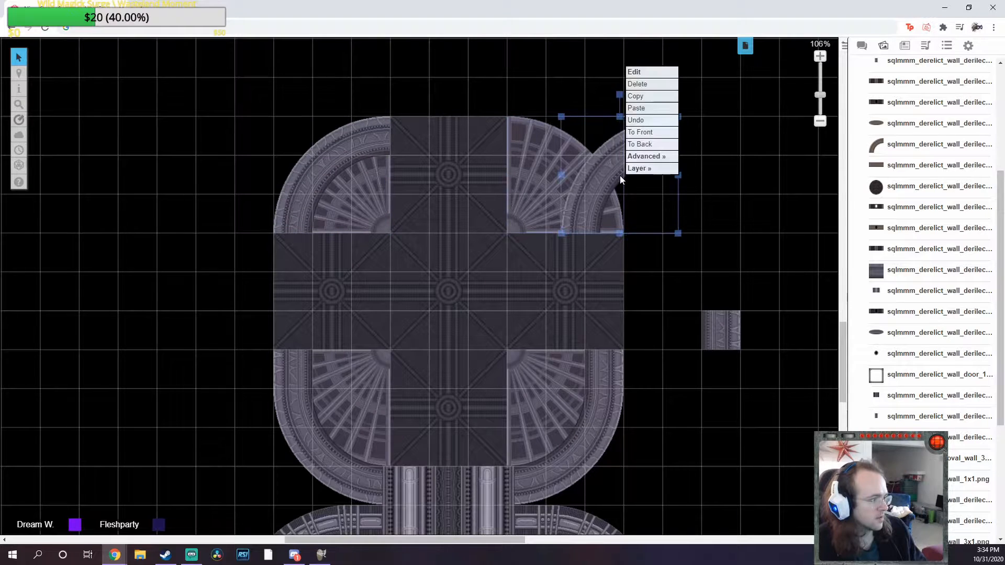
pyautogui.moveTo(654, 157)
pyautogui.click(715, 181)
pyautogui.moveTo(622, 184); pyautogui.dragTo(568, 184)
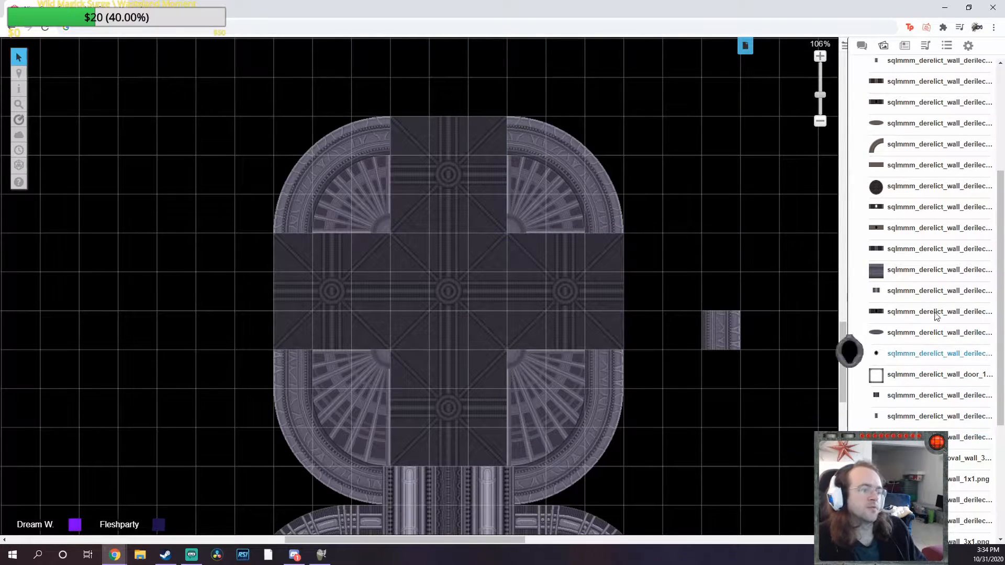
# Place the wall piece with an oval opening, rotated to vertical, in the gap in the room's west wall
pyautogui.scroll(-4, 935, 315)
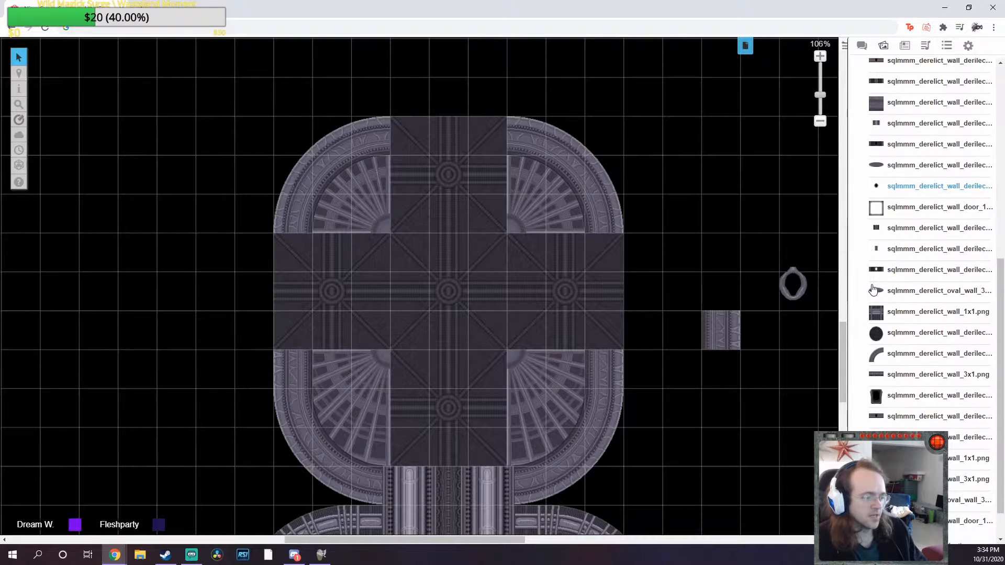
pyautogui.scroll(-1, 873, 290)
pyautogui.moveTo(879, 373); pyautogui.dragTo(604, 217)
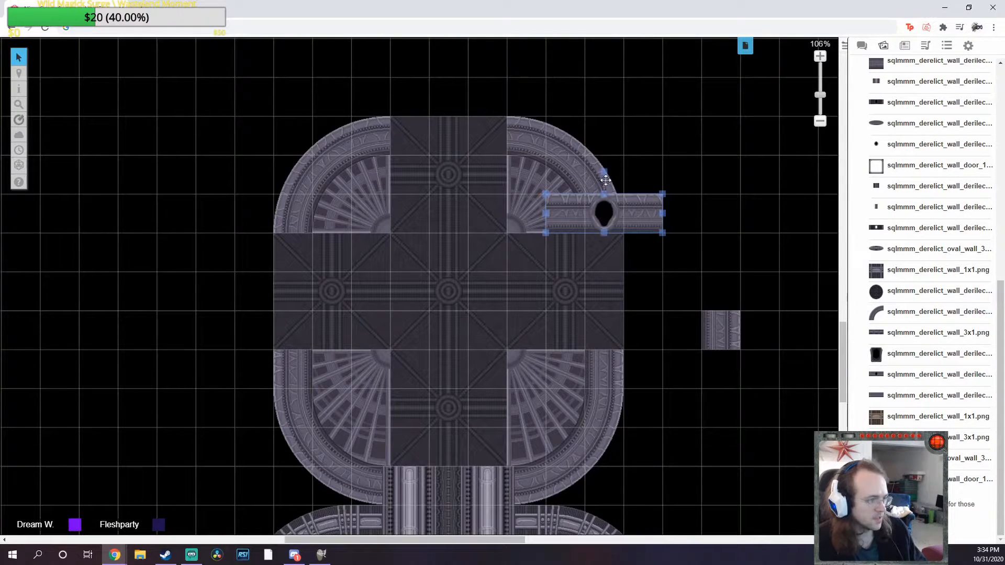
pyautogui.moveTo(605, 171); pyautogui.dragTo(236, 291)
pyautogui.click(183, 291)
# Place the dark ornate wall piece with a central door opening, rotated to vertical, in the gap in the room's east wall
pyautogui.scroll(4, 495, 279)
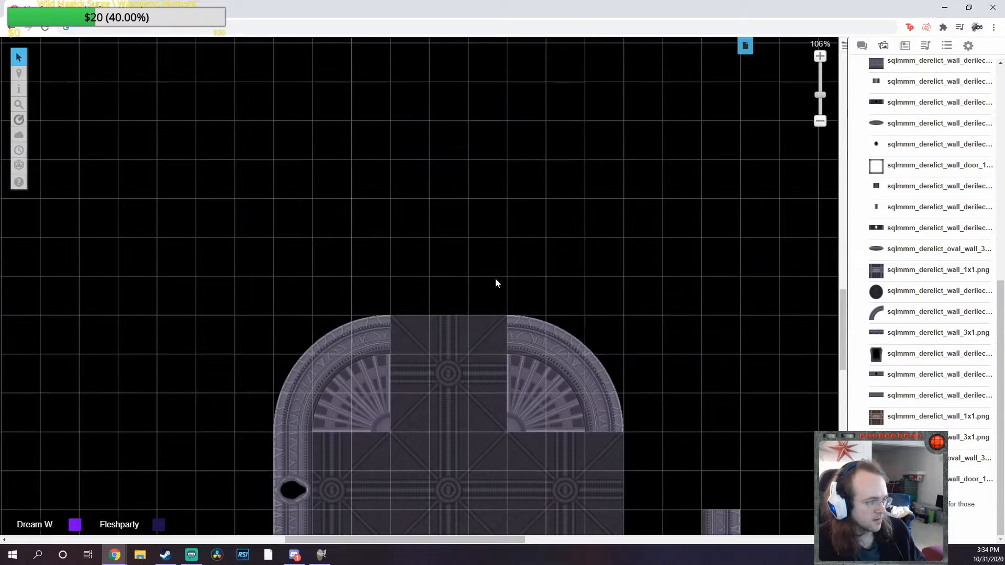
pyautogui.scroll(-5, 511, 270)
pyautogui.middleClick(513, 269)
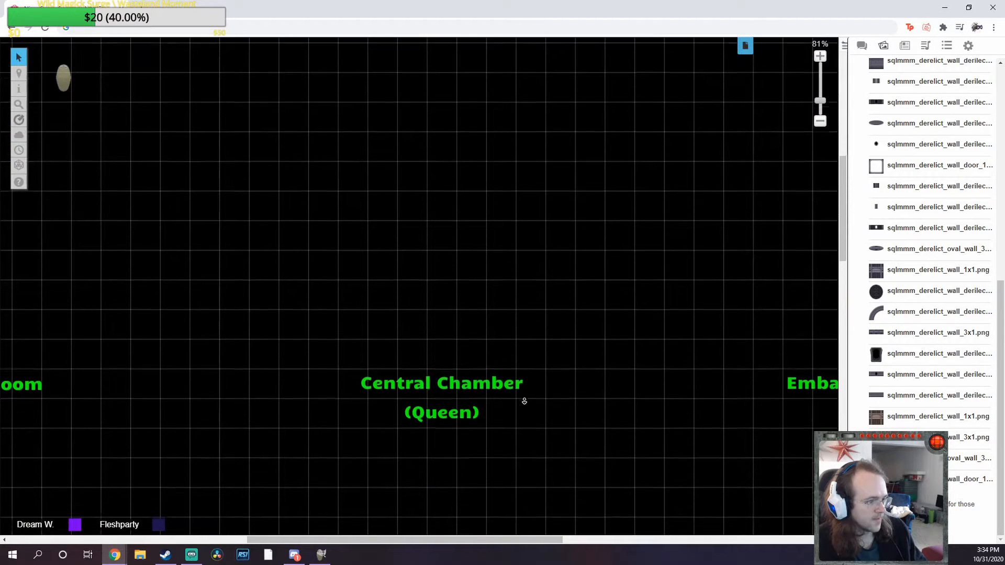
pyautogui.middleClick(524, 398)
pyautogui.scroll(2, 524, 398)
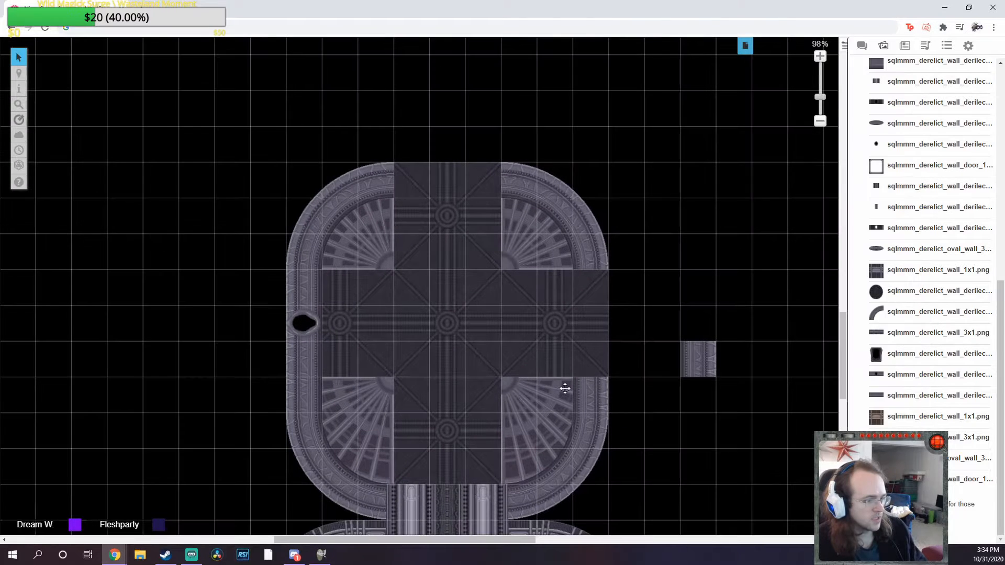
pyautogui.scroll(2, 565, 388)
pyautogui.moveTo(905, 354); pyautogui.dragTo(893, 372)
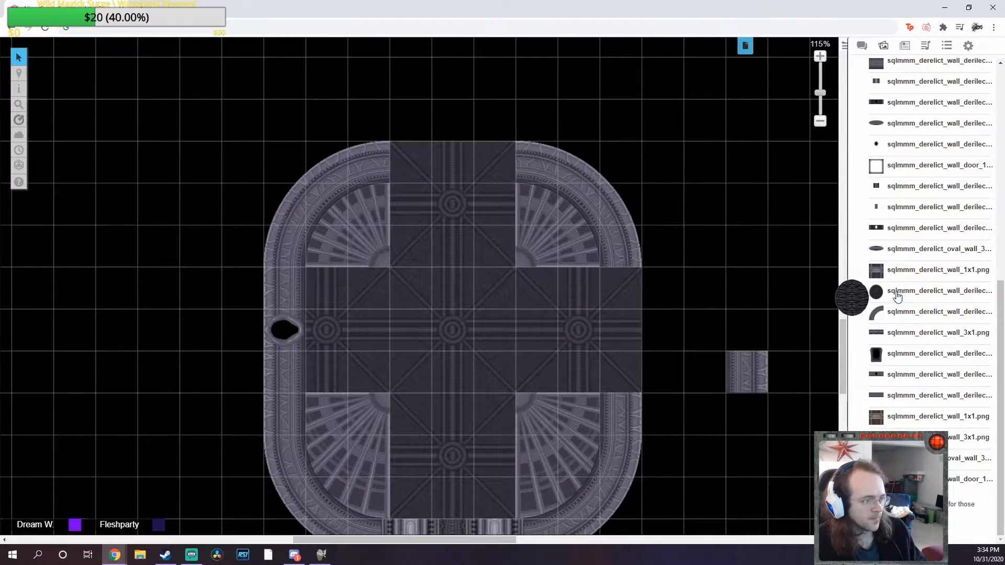
pyautogui.moveTo(895, 229); pyautogui.dragTo(684, 283)
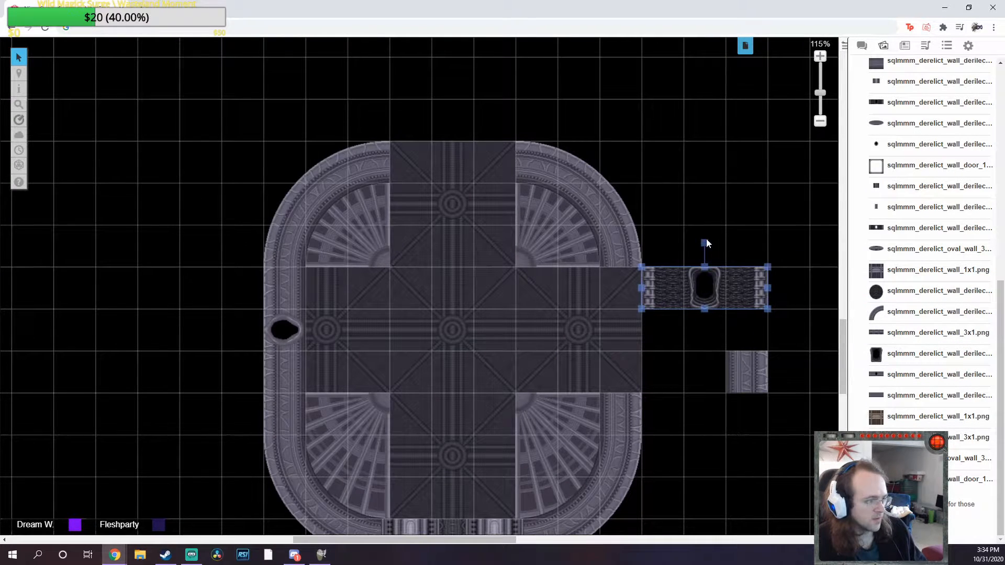
pyautogui.moveTo(704, 242); pyautogui.dragTo(749, 288)
pyautogui.moveTo(694, 298); pyautogui.dragTo(609, 338)
pyautogui.click(756, 281)
pyautogui.scroll(-2, 642, 337)
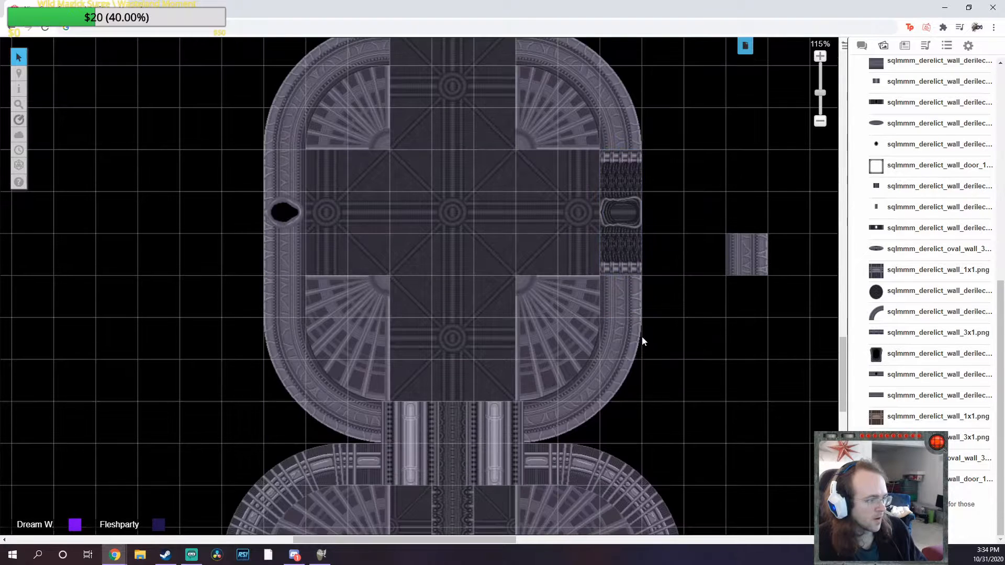
# Look through the derelict wall assets for door wall pieces and examine the dark door wall in the enlarged preview
pyautogui.click(745, 360)
pyautogui.scroll(5, 891, 314)
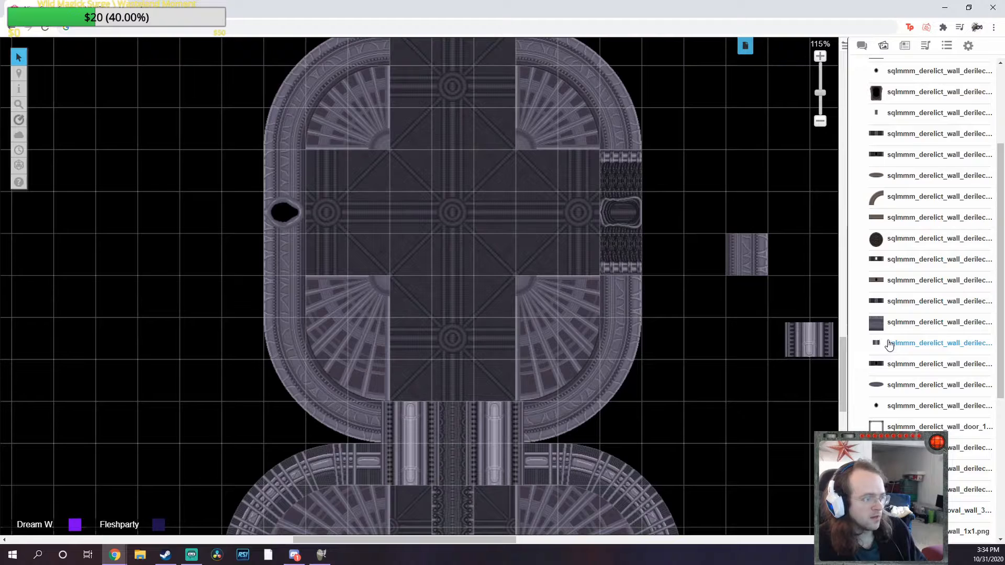
pyautogui.scroll(3, 888, 314)
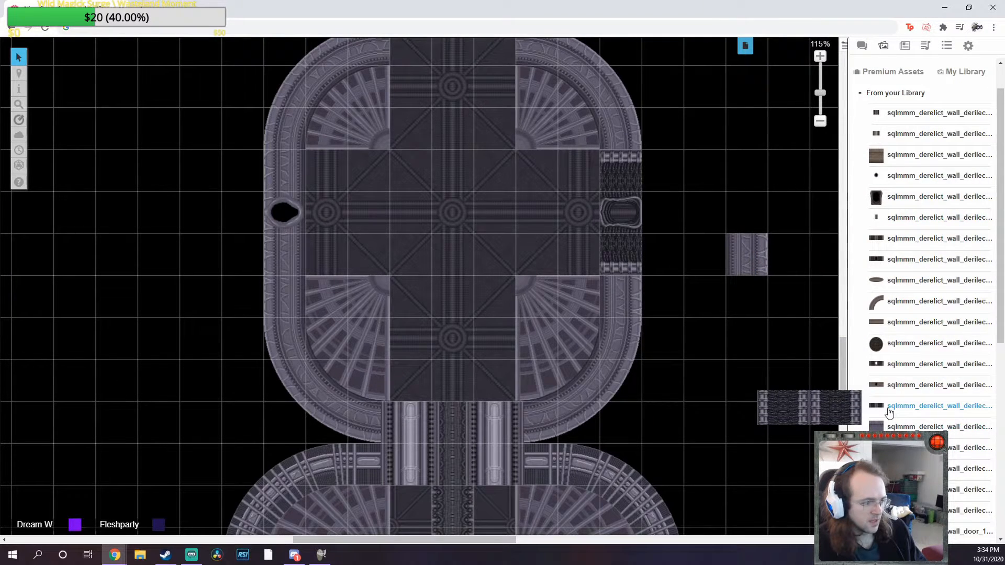
pyautogui.moveTo(888, 413); pyautogui.dragTo(601, 233)
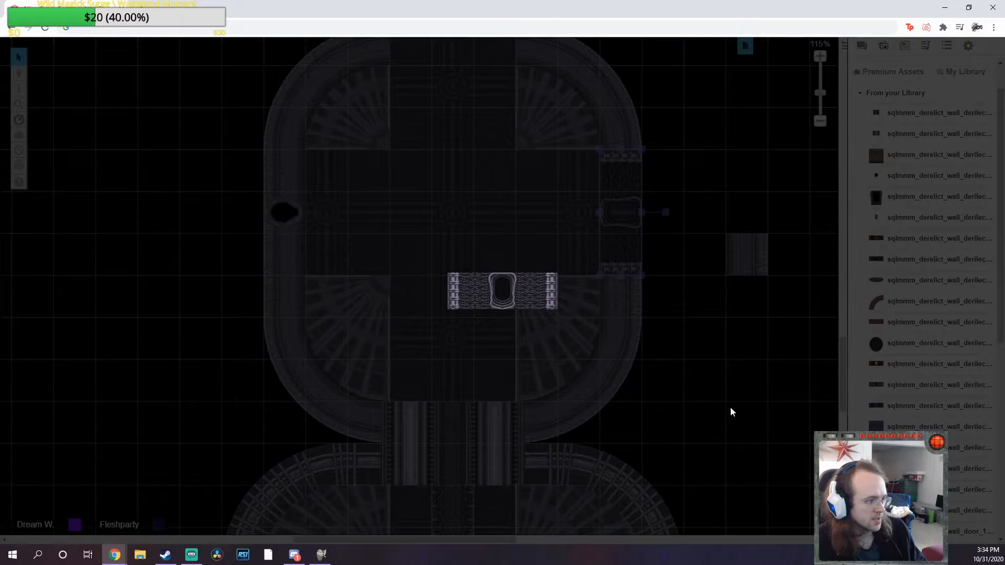
pyautogui.scroll(-2, 890, 385)
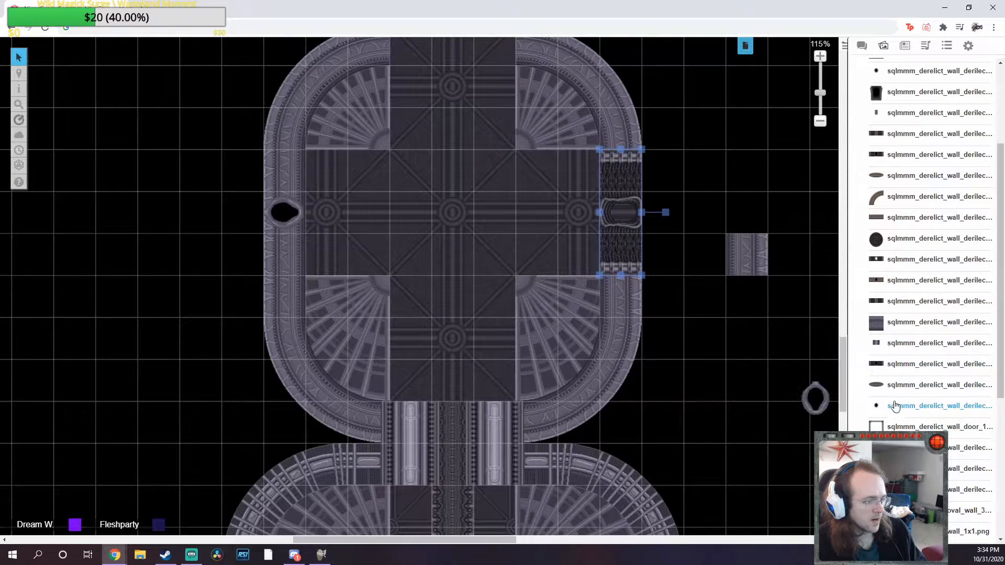
pyautogui.scroll(-2, 895, 406)
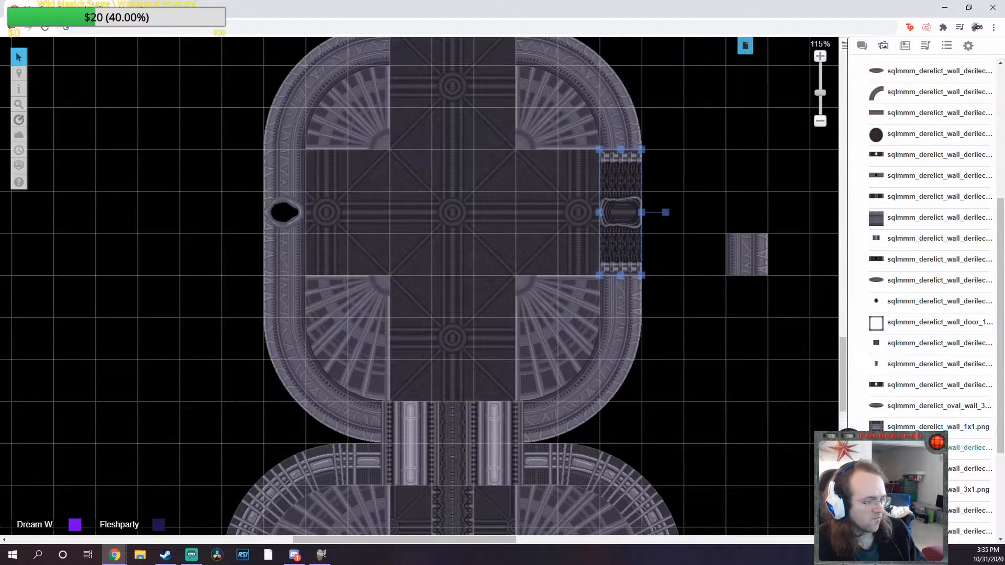
pyautogui.scroll(-2, 916, 427)
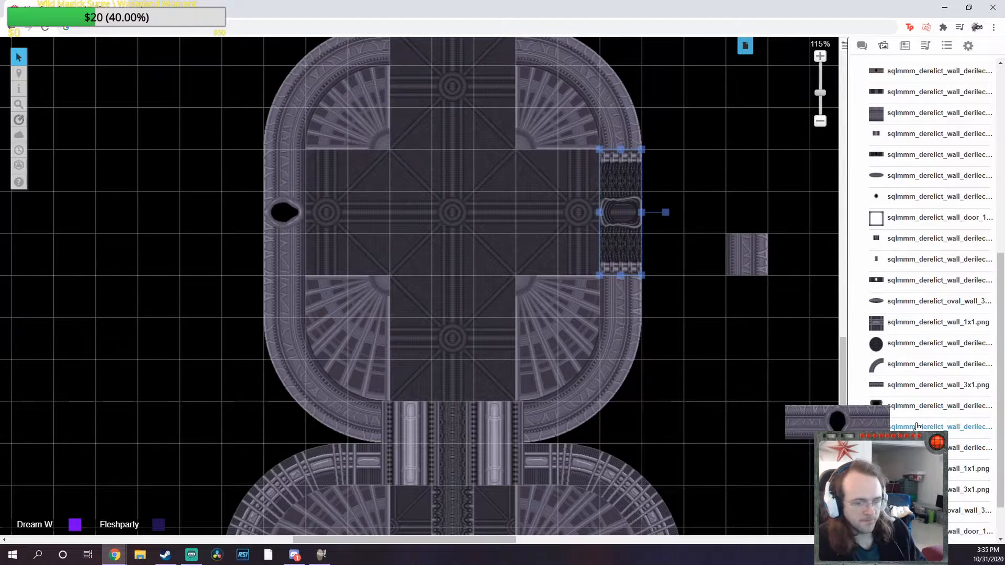
pyautogui.scroll(-1, 916, 426)
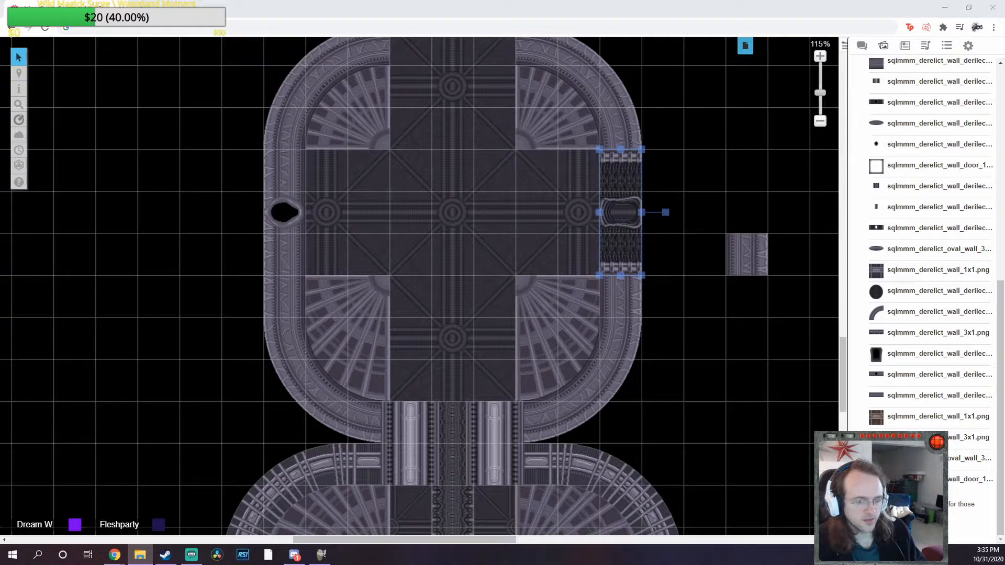
# Place short striped wall segments over the dark east door wall, one on each side of the door opening
pyautogui.moveTo(879, 390); pyautogui.dragTo(718, 361)
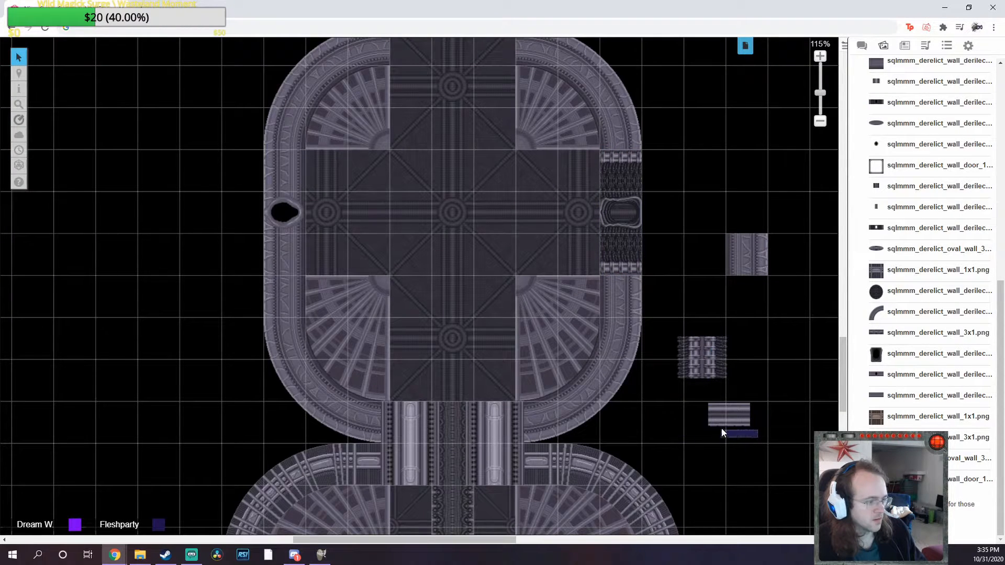
pyautogui.moveTo(723, 429); pyautogui.dragTo(683, 302)
pyautogui.click(682, 302)
pyautogui.click(618, 284)
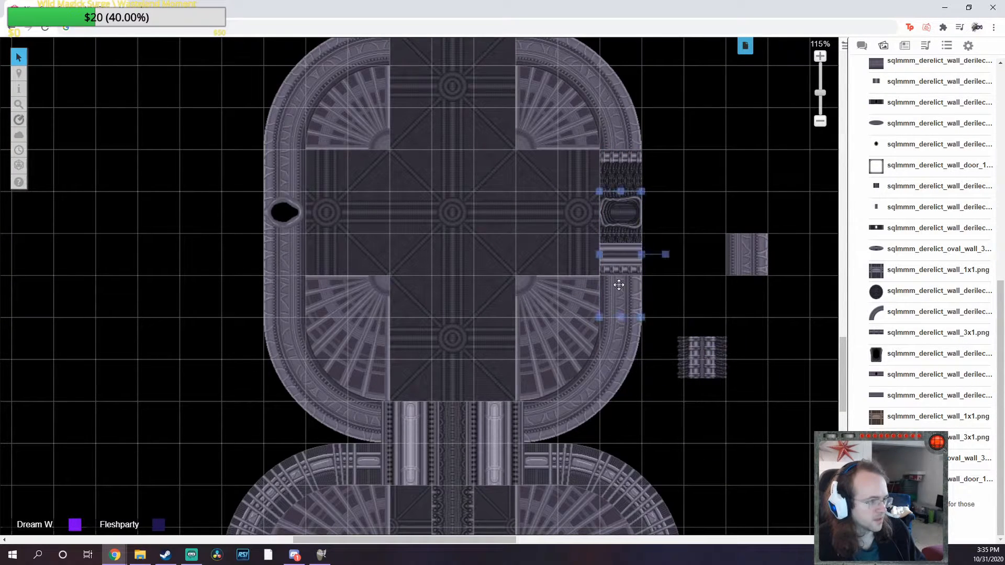
# Try the dark ribbed wall segment, rotated to run vertically, at the south end of the east door wall in place of the striped segment
pyautogui.click(706, 362)
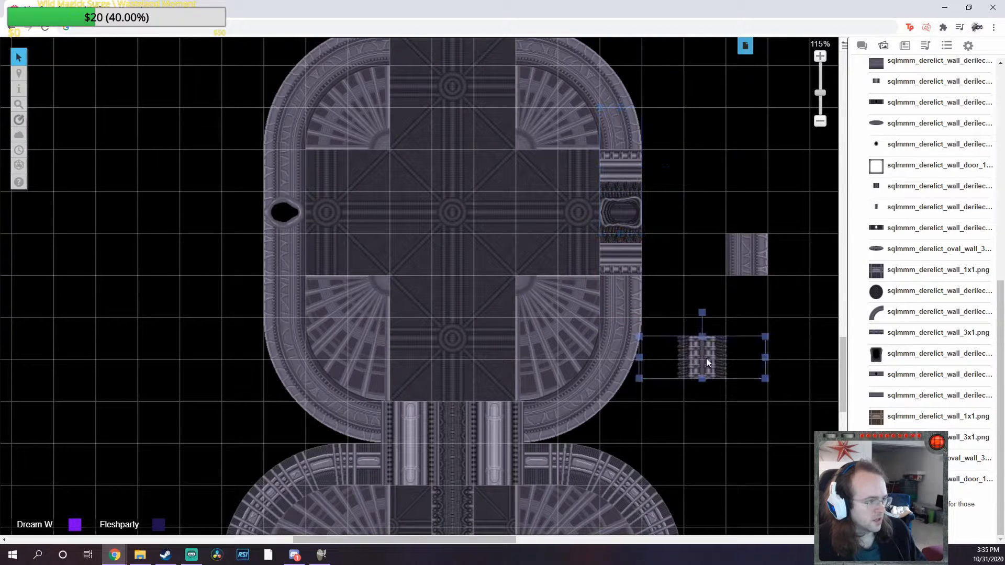
pyautogui.moveTo(702, 313); pyautogui.dragTo(747, 357)
pyautogui.moveTo(695, 376); pyautogui.dragTo(749, 354)
pyautogui.click(632, 306)
pyautogui.click(716, 384)
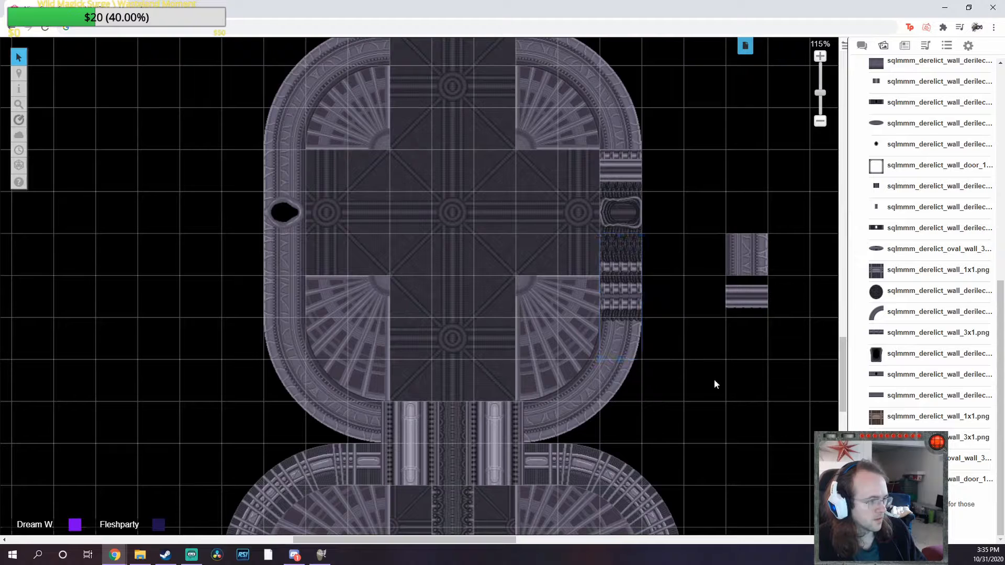
# Set the northern striped segment aside and try a copy of the ribbed segment at the north end of the east door wall
pyautogui.moveTo(633, 169); pyautogui.dragTo(836, 167)
pyautogui.click(638, 195)
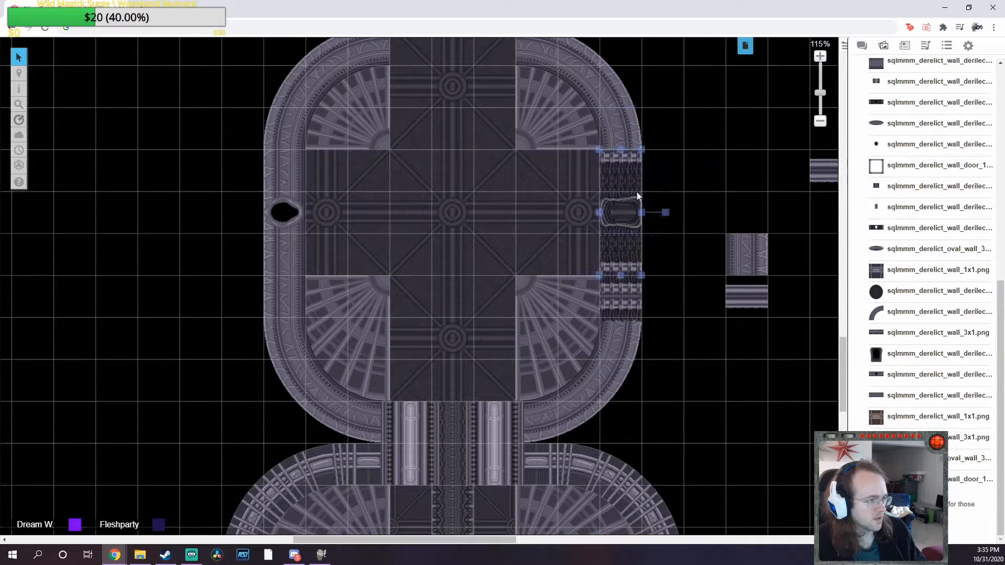
pyautogui.click(626, 324)
pyautogui.click(719, 181)
pyautogui.hotkey('ctrl', 'v')
pyautogui.moveTo(659, 142); pyautogui.dragTo(624, 149)
pyautogui.click(695, 198)
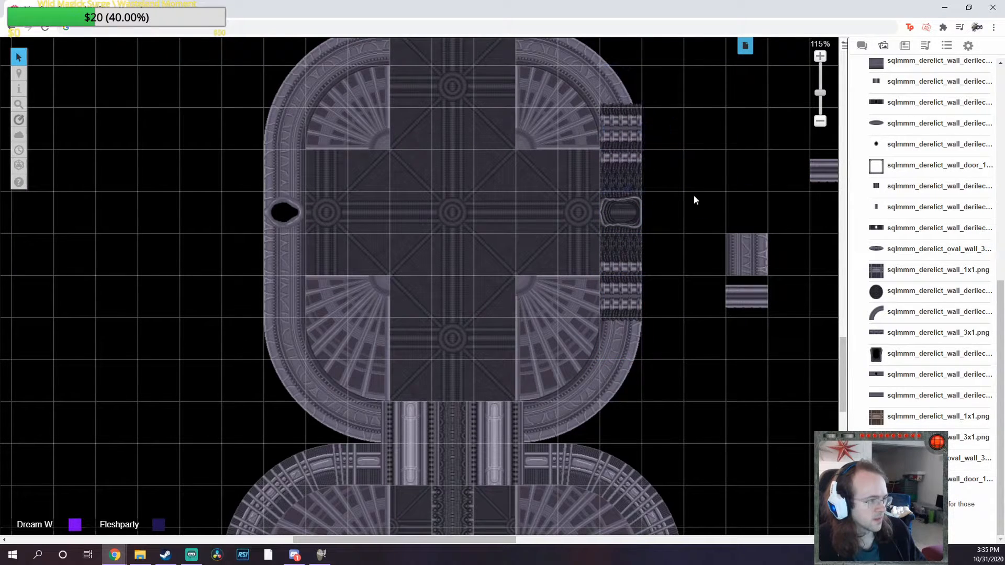
# Delete both ribbed wall segments from the north and south ends of the east door wall
pyautogui.moveTo(734, 197); pyautogui.dragTo(673, 200)
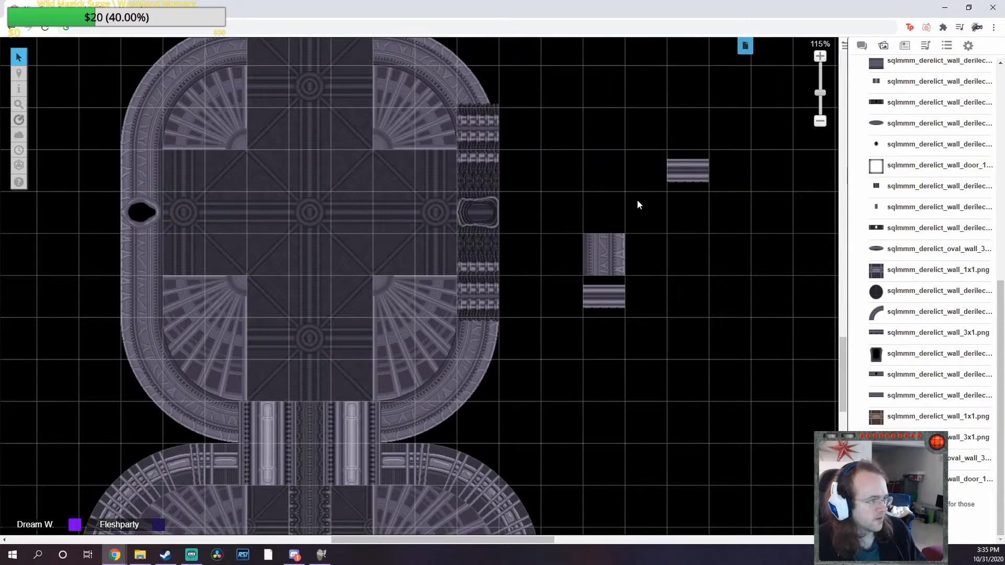
pyautogui.click(491, 134)
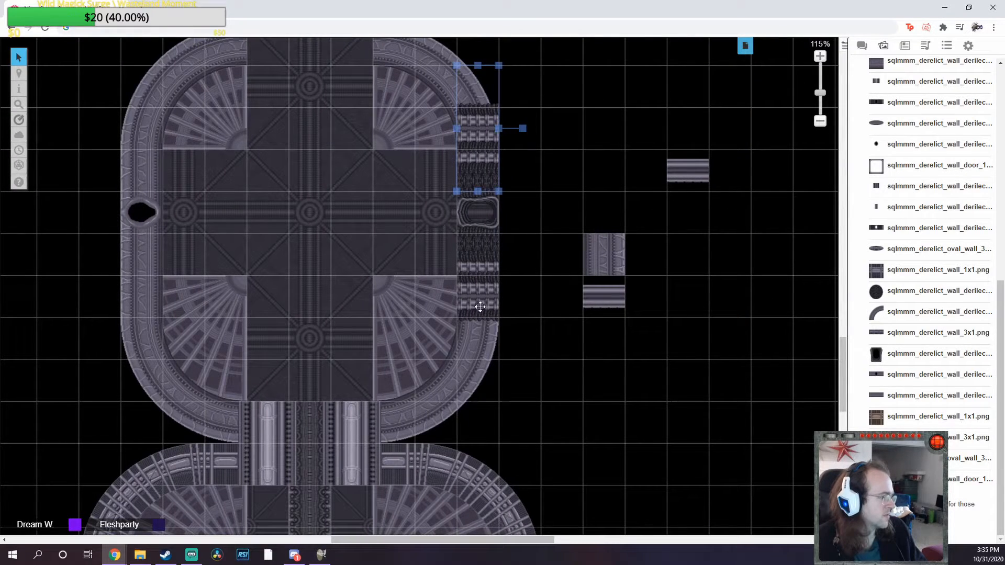
pyautogui.moveTo(479, 307)
pyautogui.mouseDown()
pyautogui.moveTo(506, 310)
pyautogui.moveTo(482, 305)
pyautogui.mouseUp()
pyautogui.click(556, 150)
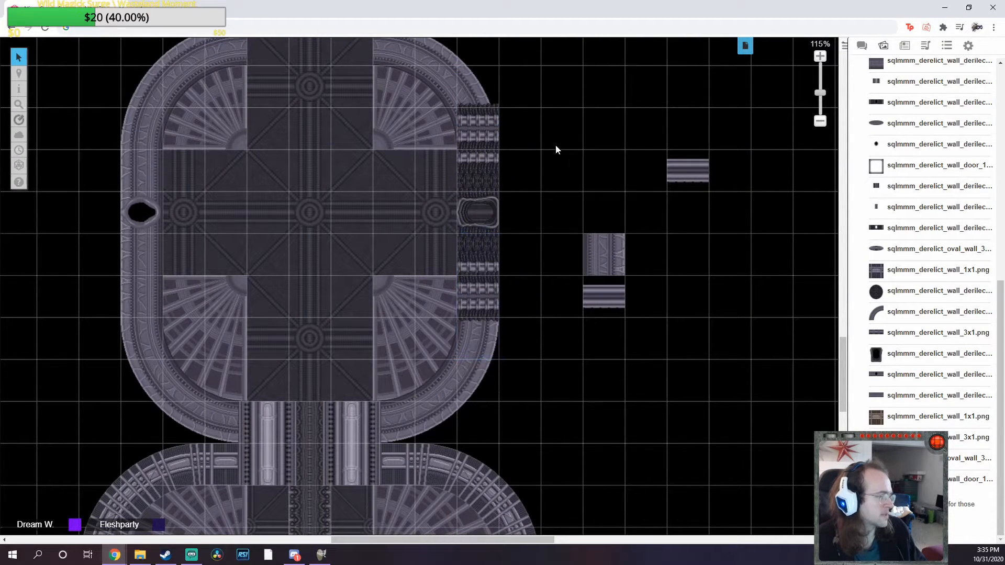
pyautogui.click(492, 137)
pyautogui.press('Delete')
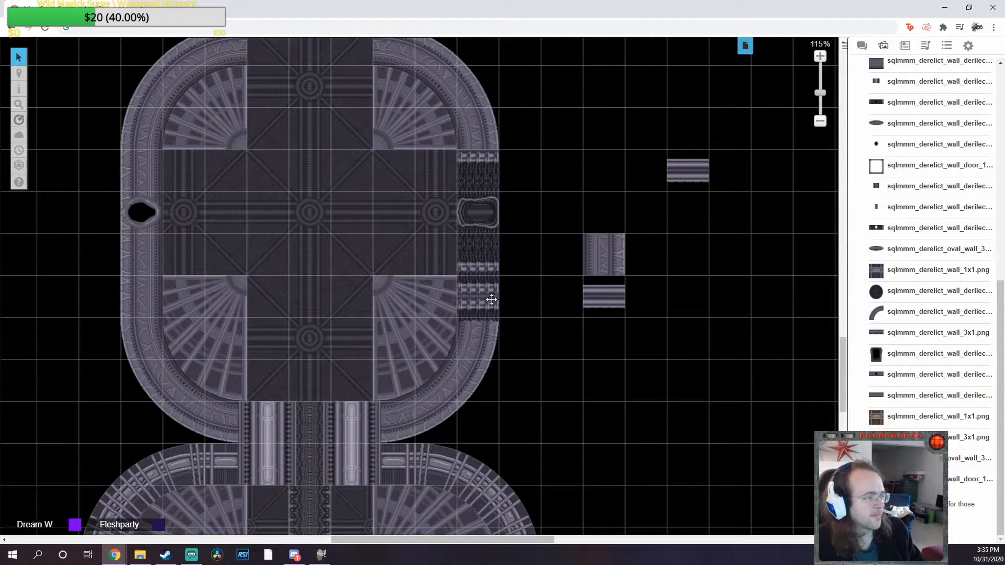
pyautogui.click(491, 300)
pyautogui.press('Delete')
# Put the striped segment back south of the east door opening and place a copy of it north of the opening
pyautogui.moveTo(594, 315); pyautogui.dragTo(470, 281)
pyautogui.hotkey('ctrl', 'v')
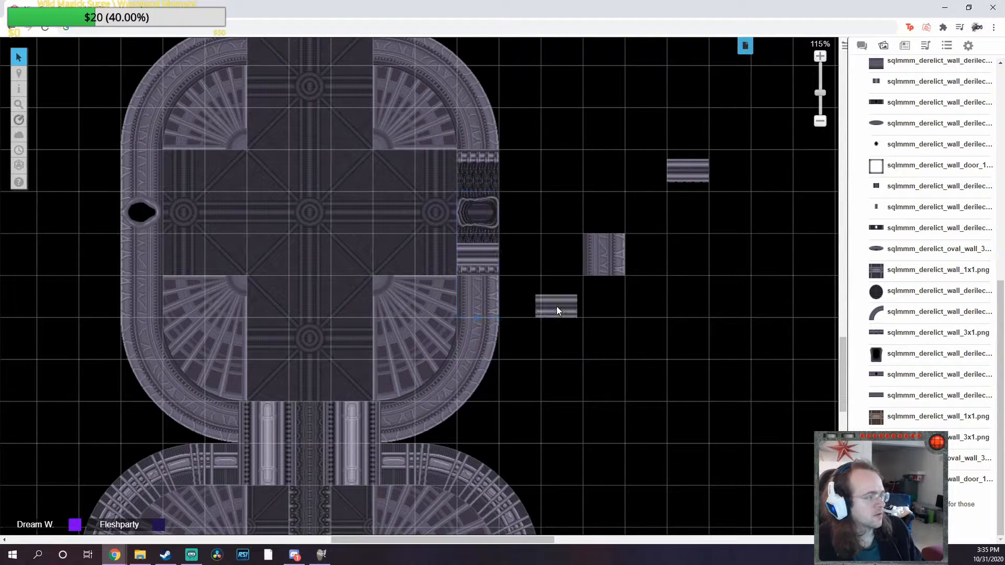
pyautogui.moveTo(557, 307); pyautogui.dragTo(479, 173)
pyautogui.click(571, 199)
# Shift both striped segments away from the east door opening and select the uncovered dark door wall piece
pyautogui.scroll(1, 579, 312)
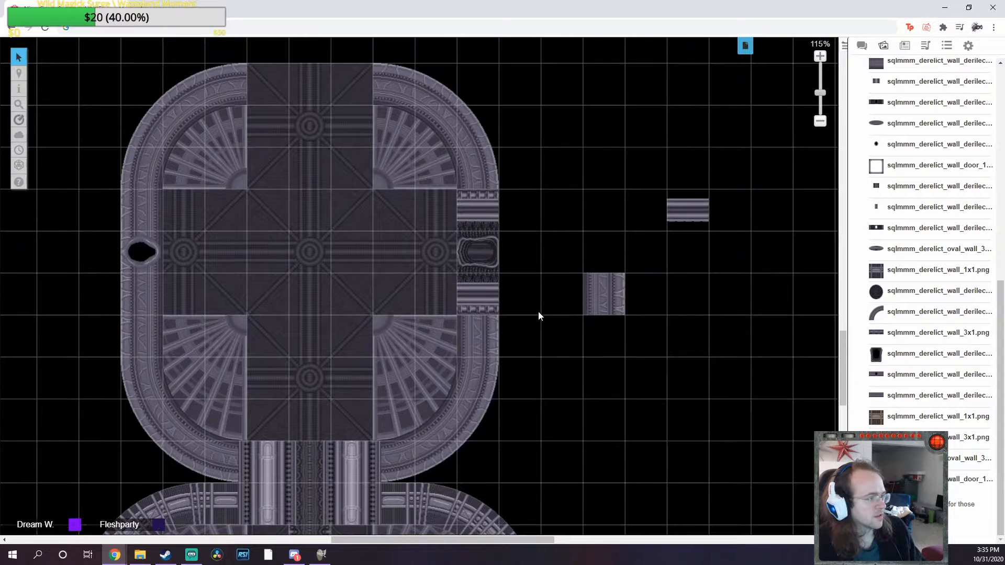
pyautogui.scroll(1, 537, 311)
pyautogui.click(511, 262)
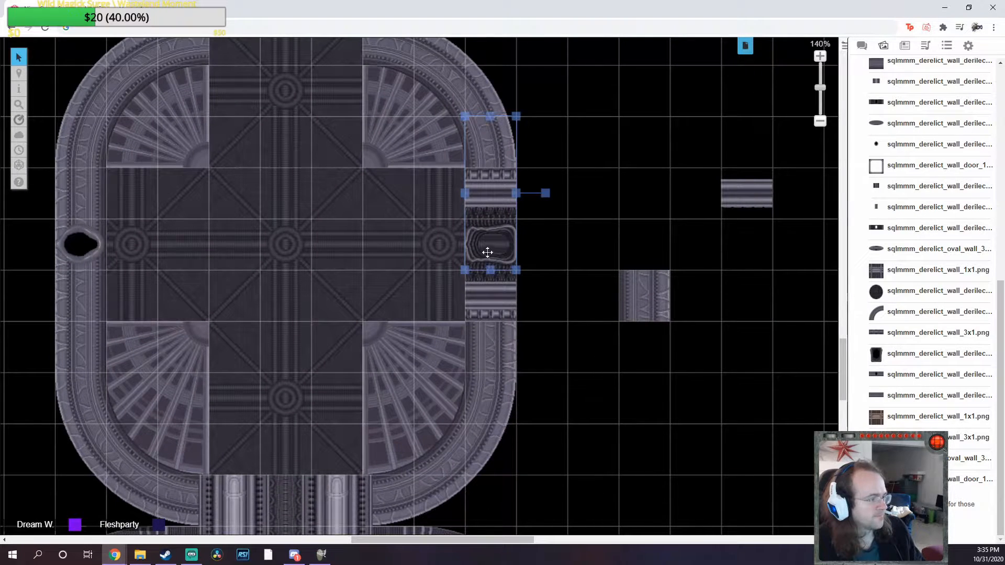
pyautogui.moveTo(487, 253); pyautogui.dragTo(489, 218)
pyautogui.click(491, 251)
pyautogui.moveTo(488, 268); pyautogui.dragTo(484, 302)
pyautogui.click(494, 239)
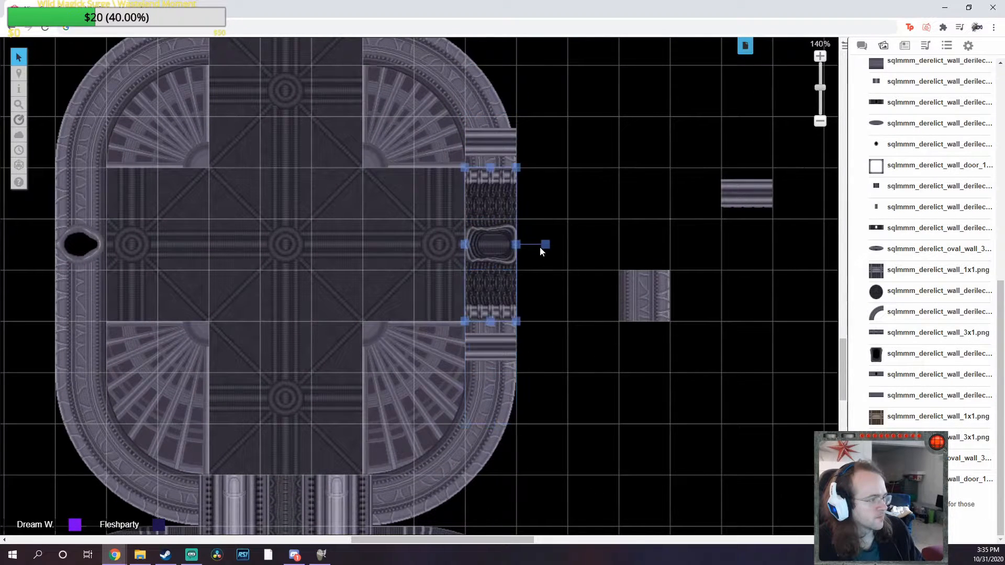
# Place a copy of the dark door wall against the outer side of the east wall and return the striped segments around the original opening
pyautogui.hotkey('ctrl', 'v')
pyautogui.moveTo(491, 159); pyautogui.dragTo(489, 208)
pyautogui.moveTo(485, 335); pyautogui.dragTo(488, 302)
pyautogui.click(528, 283)
pyautogui.moveTo(596, 245); pyautogui.dragTo(194, 221)
pyautogui.click(579, 372)
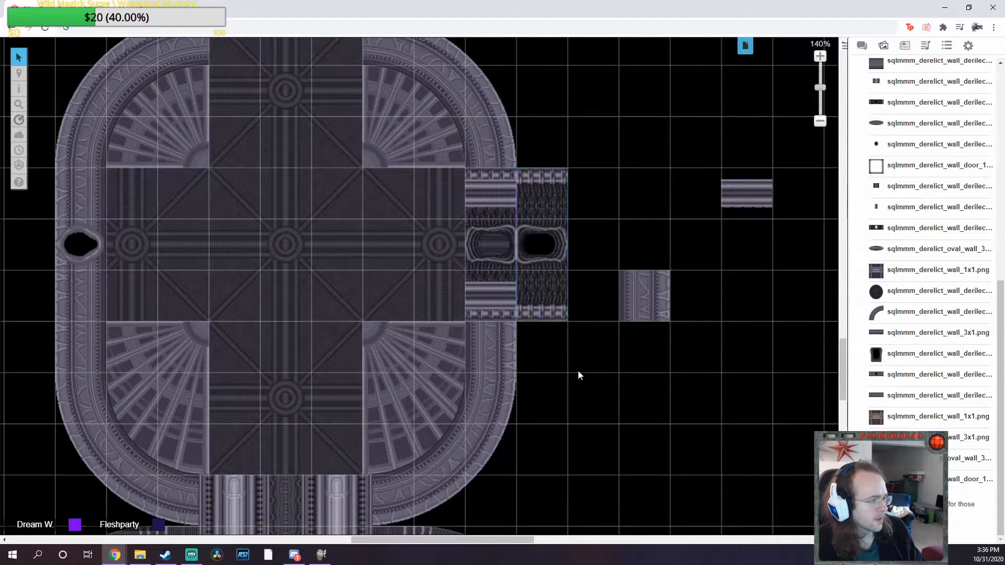
# Move the spare square wall tile two squares east, in line with the spare striped segment
pyautogui.hscroll(3, 643, 372)
pyautogui.moveTo(481, 288); pyautogui.dragTo(555, 313)
pyautogui.moveTo(533, 307); pyautogui.dragTo(635, 307)
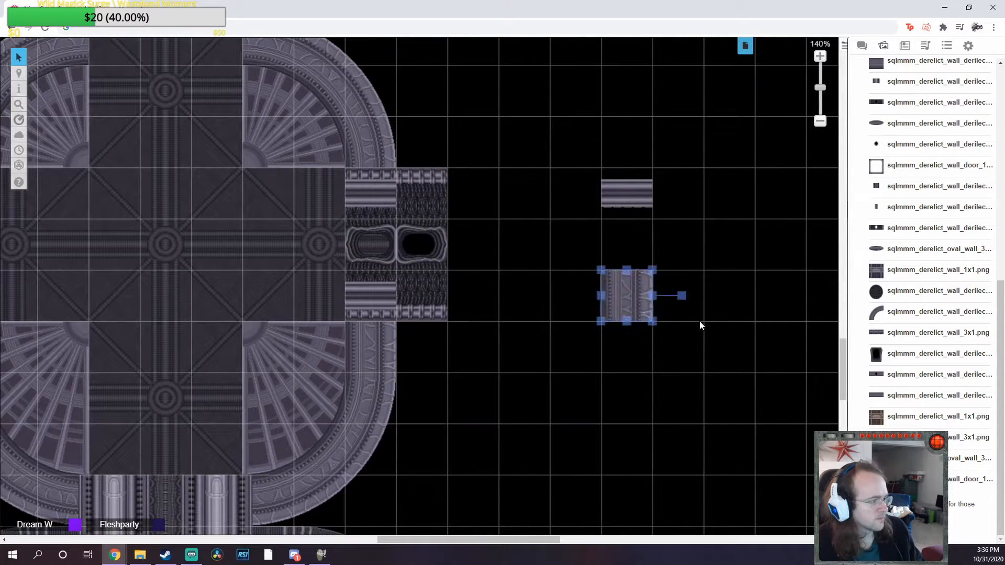
pyautogui.click(699, 320)
# Place a copy of the wall piece with the oval opening against the outer side of the room's west wall
pyautogui.scroll(-5, 633, 367)
pyautogui.scroll(-4, 578, 359)
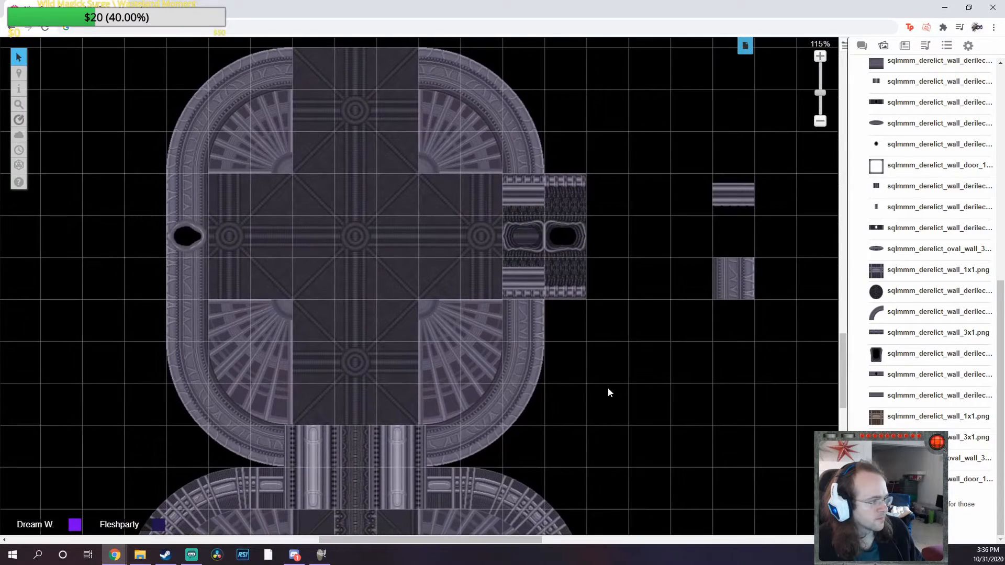
pyautogui.hscroll(-2, 552, 372)
pyautogui.scroll(1, 552, 372)
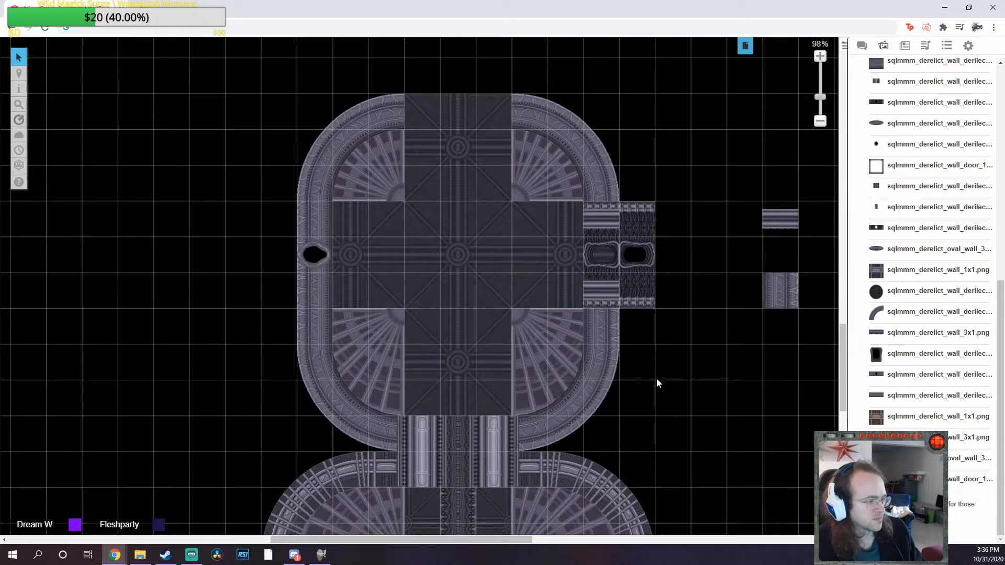
pyautogui.scroll(1, 444, 319)
pyautogui.scroll(-1, 470, 332)
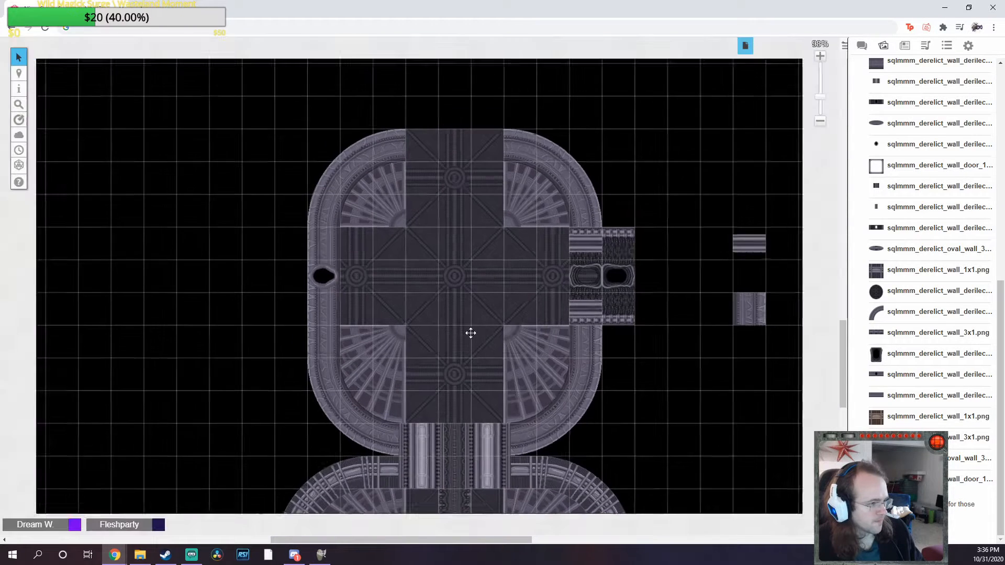
pyautogui.scroll(-5, 470, 333)
pyautogui.scroll(1, 504, 317)
pyautogui.hscroll(-1, 495, 328)
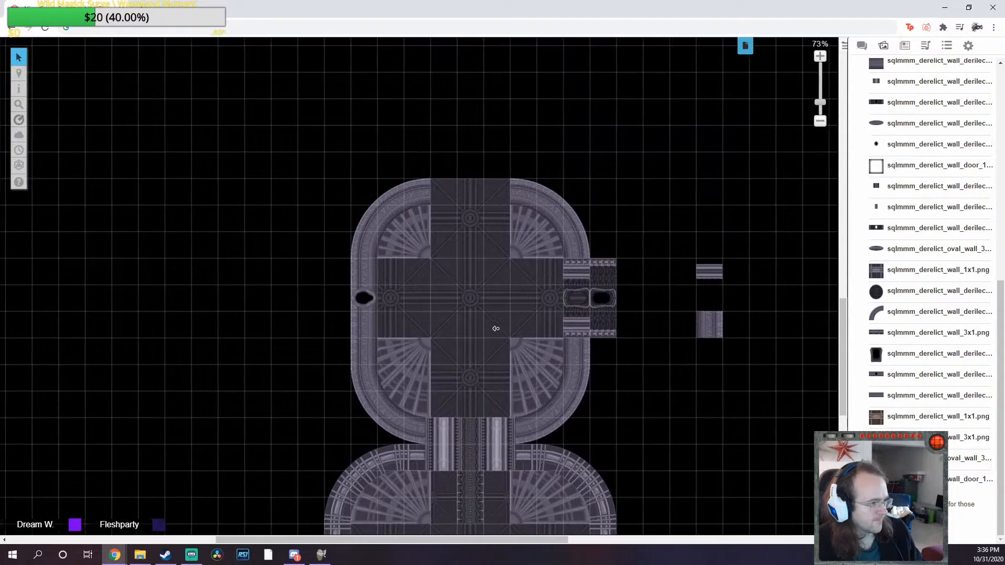
pyautogui.middleClick(498, 330)
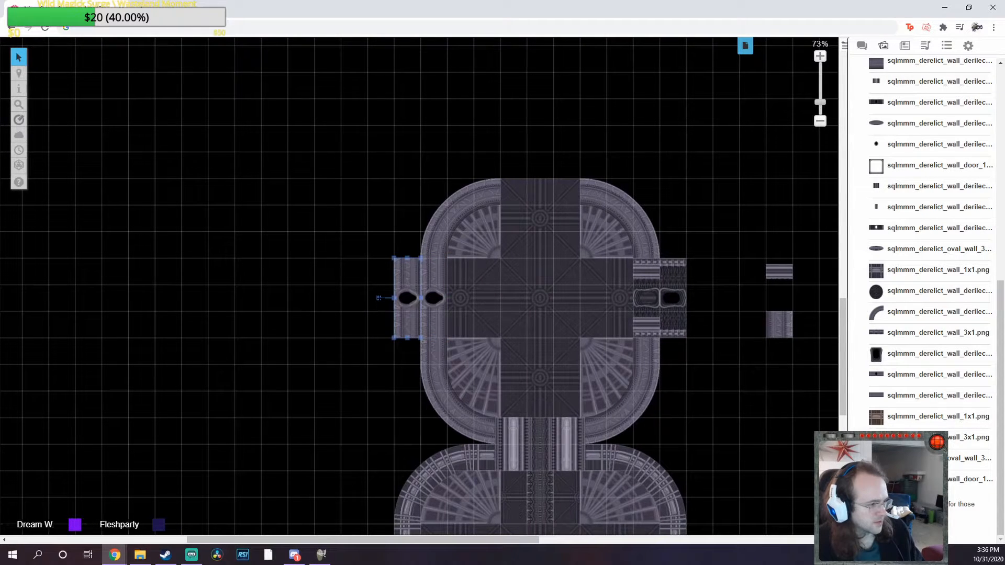
# Duplicate the Vestment Room (Birthing) label into the empty area west of the rounded room
pyautogui.middleClick(329, 321)
pyautogui.middleClick(404, 327)
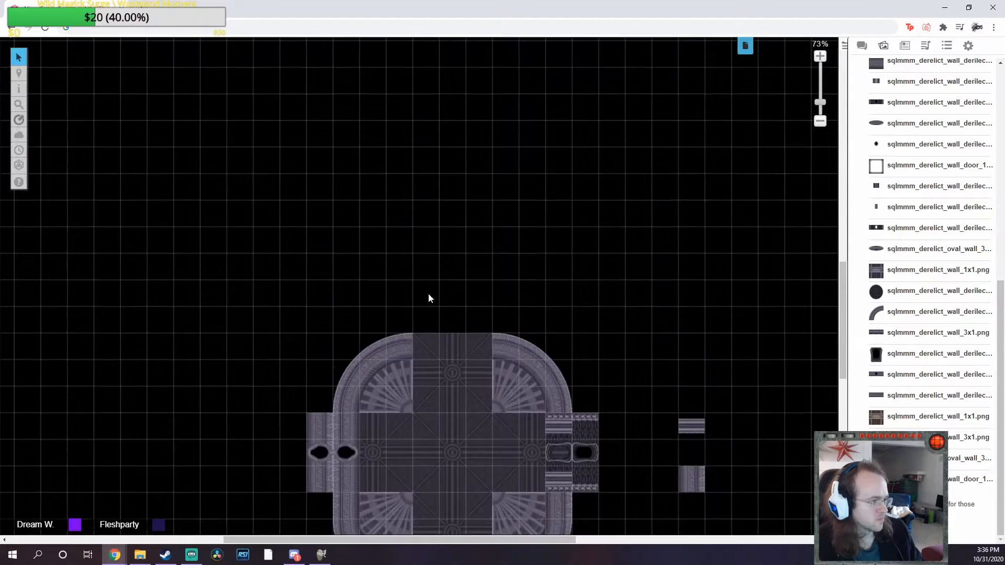
pyautogui.middleClick(492, 343)
pyautogui.scroll(8, 486, 349)
pyautogui.scroll(-2, 458, 348)
pyautogui.scroll(-3, 457, 348)
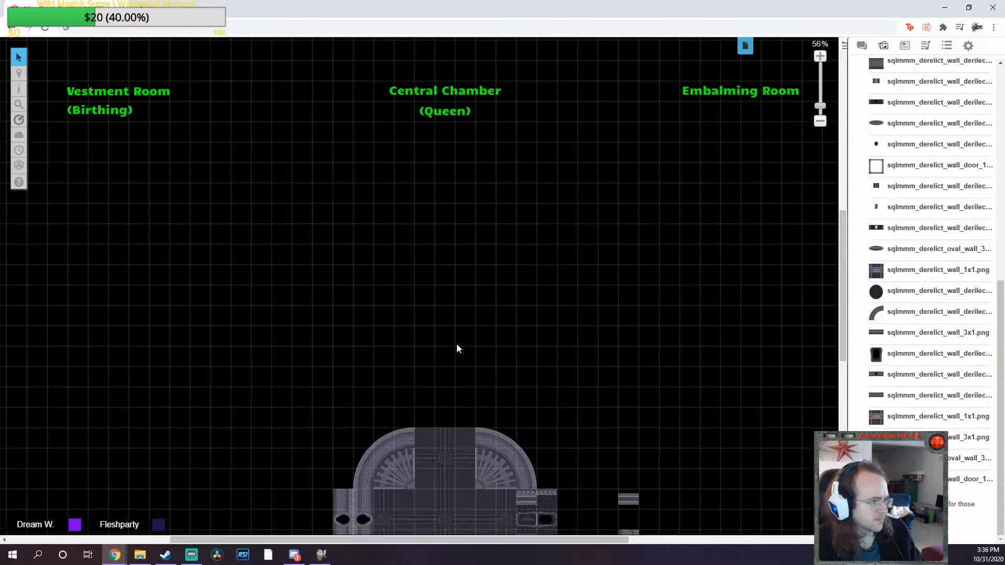
pyautogui.middleClick(456, 345)
pyautogui.middleClick(120, 167)
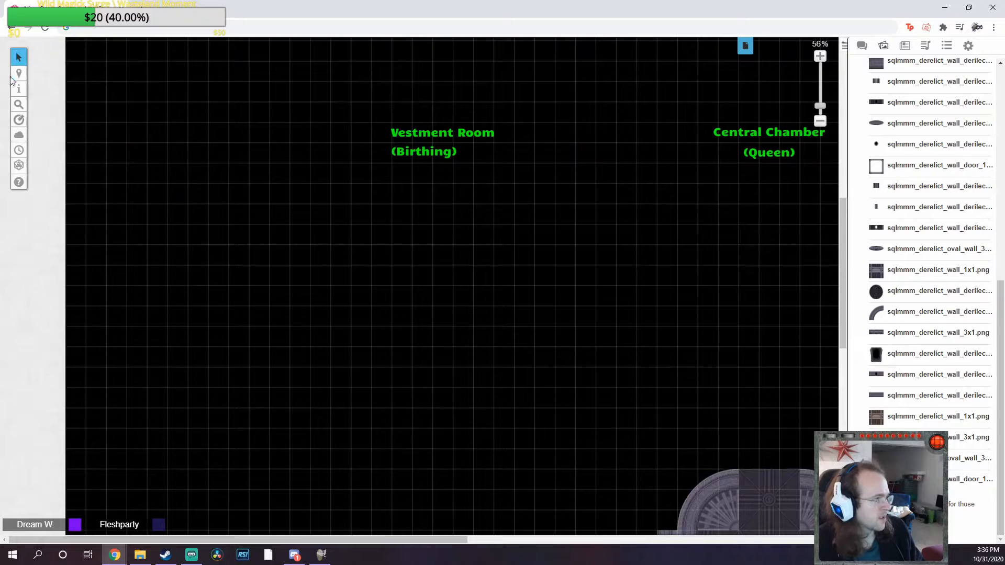
pyautogui.click(426, 129)
pyautogui.hotkey('ctrl', 'c')
pyautogui.scroll(-3, 332, 313)
pyautogui.click(329, 324)
pyautogui.hotkey('ctrl', 'v')
# Replace the copied label's text with "Priestly Chambers"
pyautogui.doubleClick(330, 325)
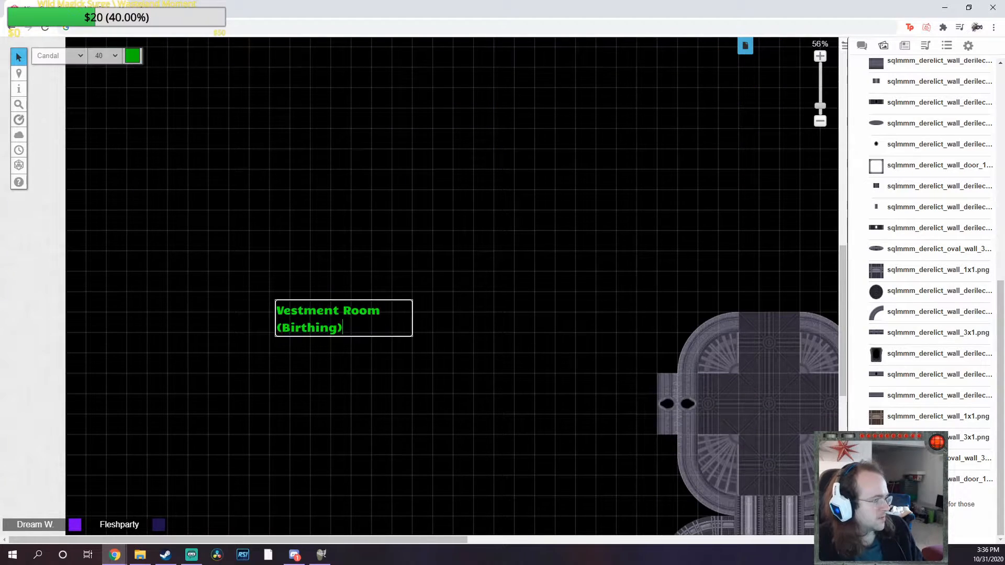
pyautogui.tripleClick(329, 322)
pyautogui.moveTo(330, 320); pyautogui.dragTo(311, 299)
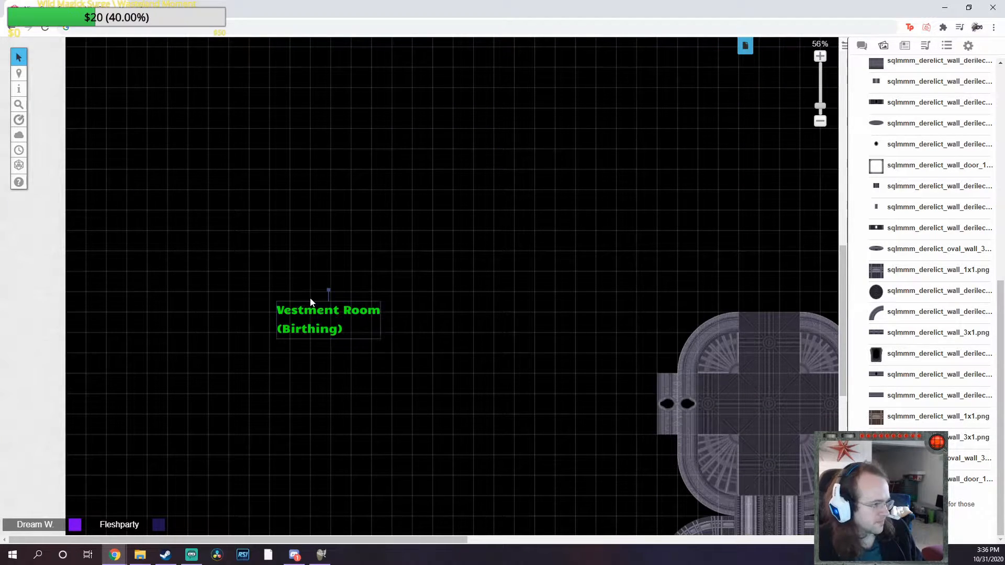
pyautogui.doubleClick(308, 305)
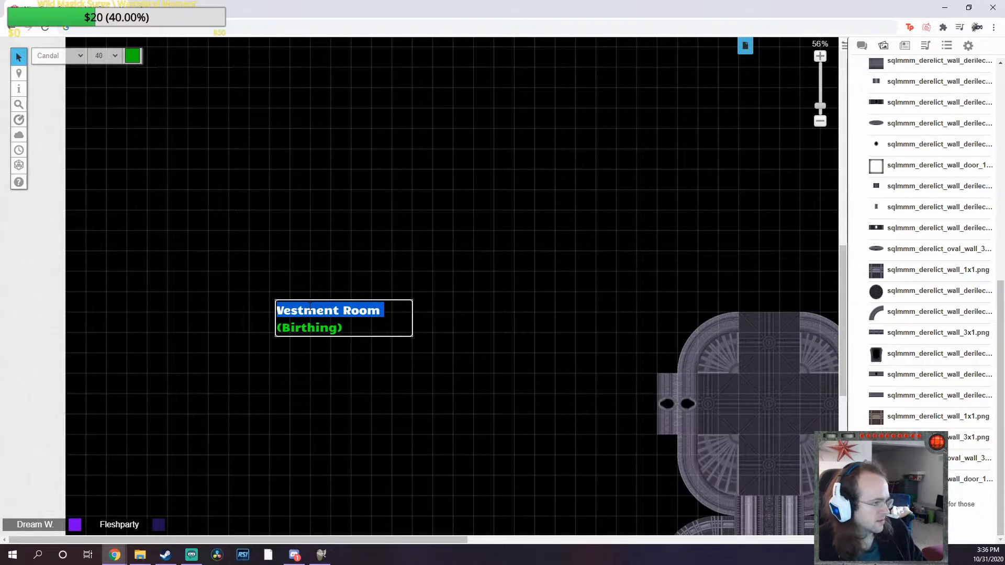
pyautogui.write('Priestly Chambers')
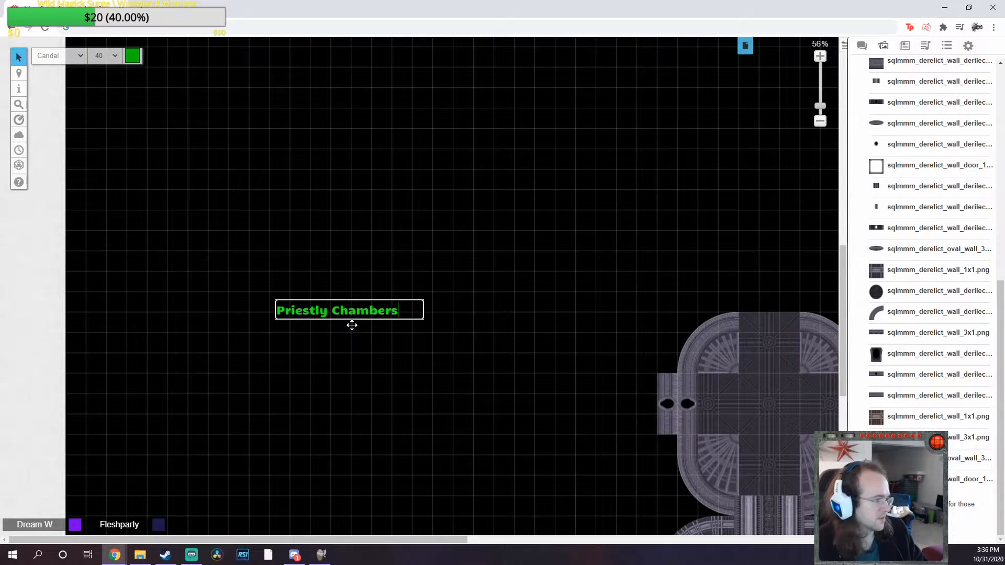
pyautogui.click(353, 396)
# Add a green text label reading "Tomb\Crypt" in the empty area east of the rounded room, opposite the Priestly Chambers label
pyautogui.middleClick(388, 362)
pyautogui.middleClick(441, 282)
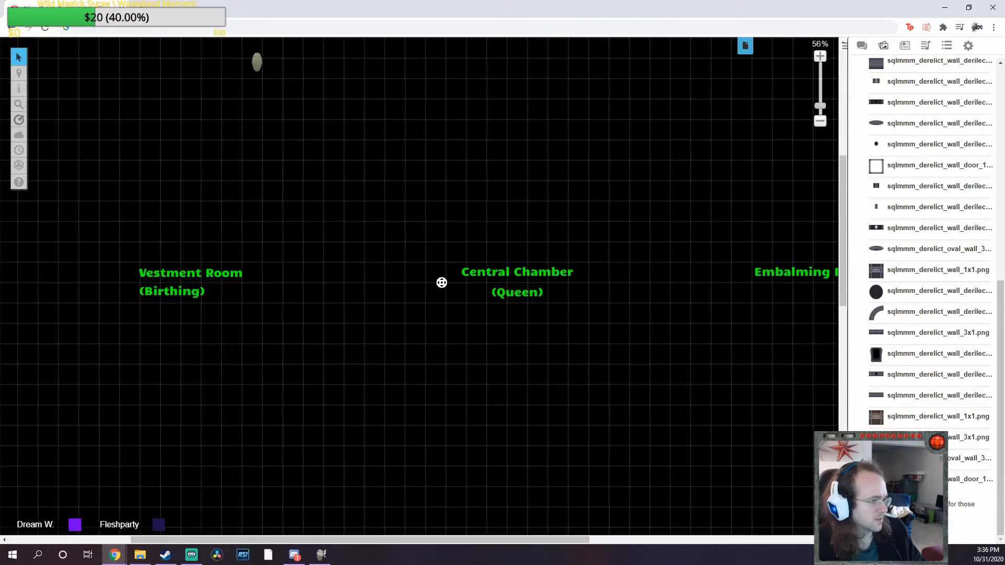
pyautogui.scroll(-3, 512, 329)
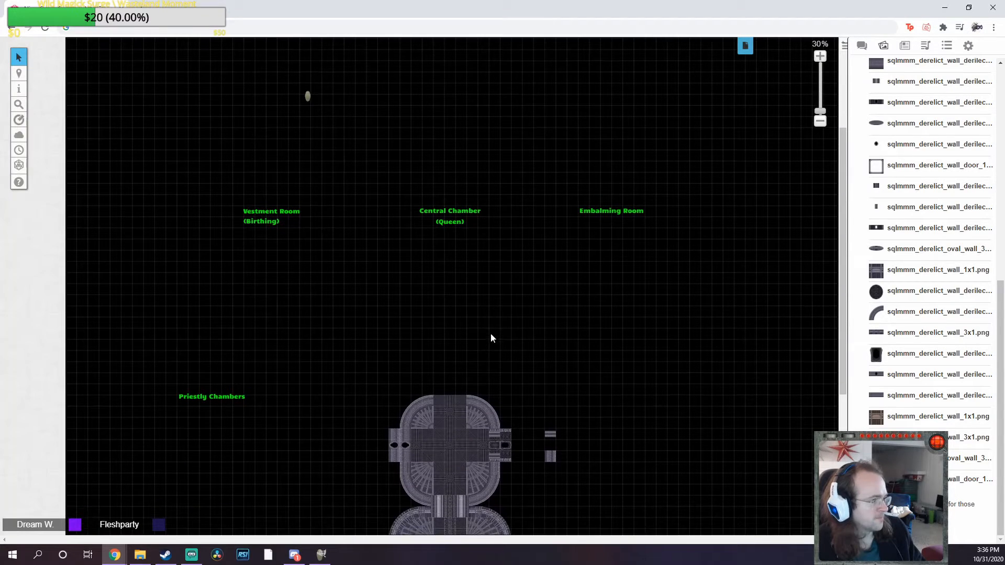
pyautogui.click(19, 89)
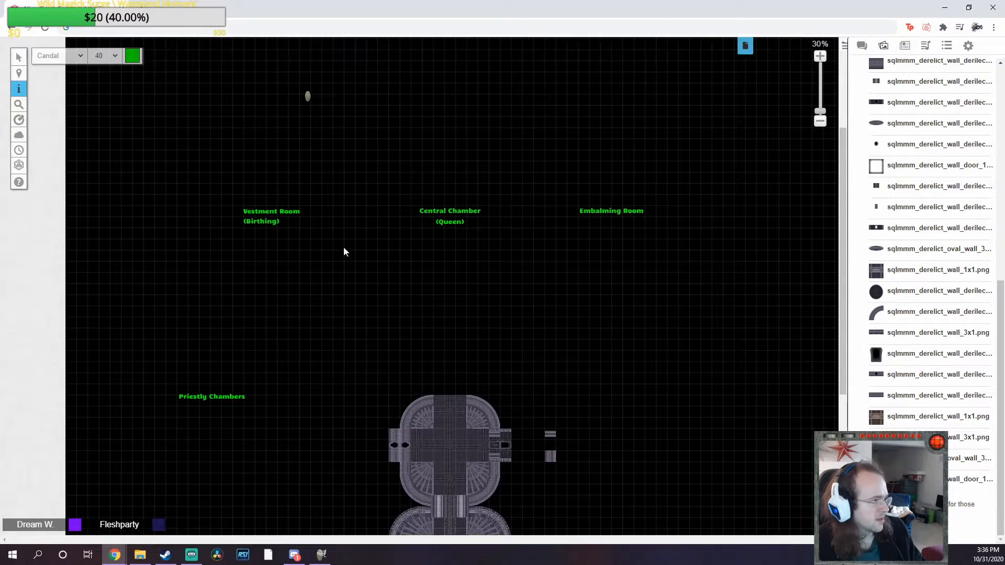
pyautogui.write('Tom')
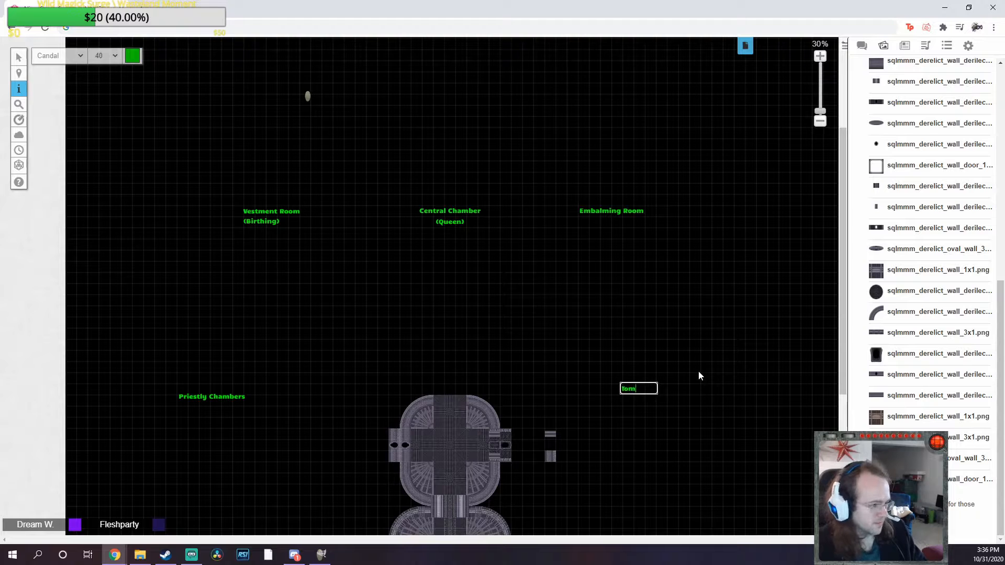
pyautogui.write('b\\Crypt')
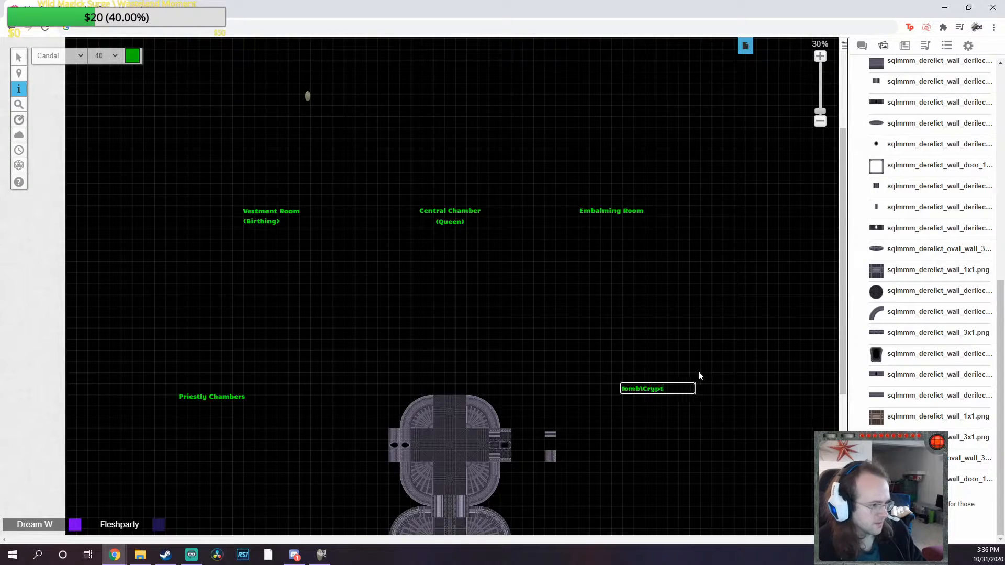
pyautogui.click(698, 370)
pyautogui.scroll(1, 697, 370)
pyautogui.click(698, 343)
pyautogui.scroll(4, 698, 343)
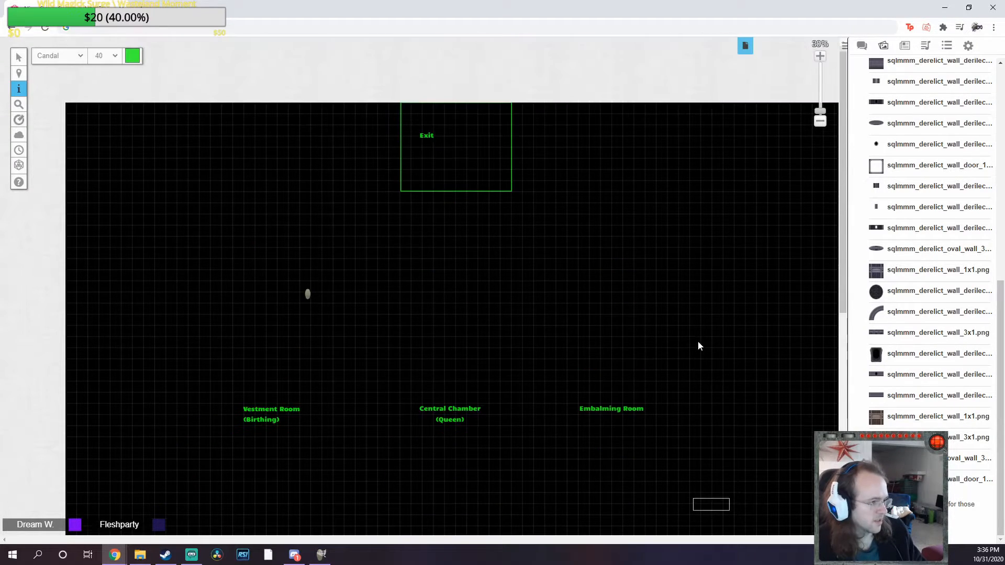
pyautogui.scroll(-5, 697, 342)
pyautogui.scroll(1, 698, 343)
pyautogui.scroll(1, 697, 340)
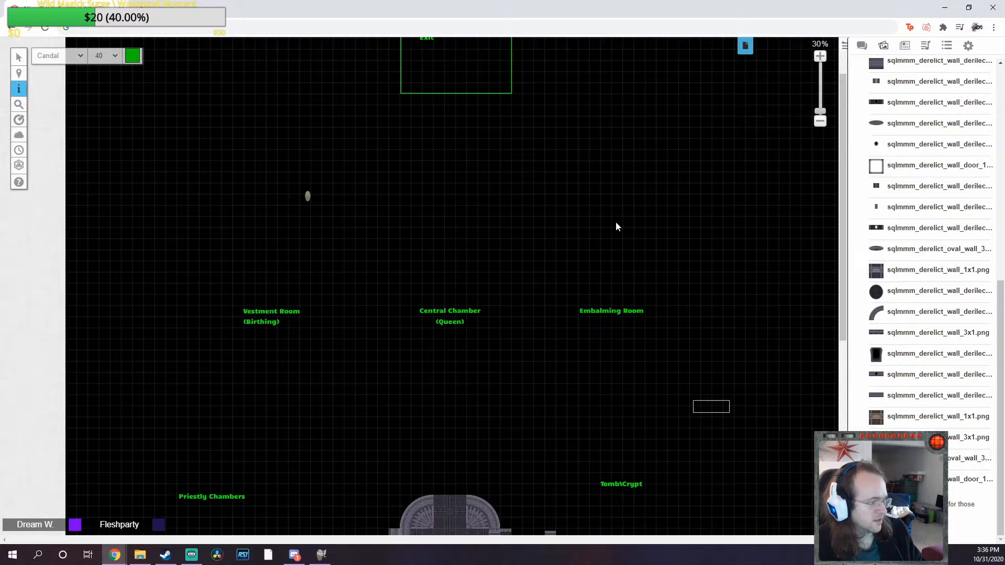
# Add a green text label reading "Antechamber" just below the Exit box
pyautogui.scroll(1, 496, 170)
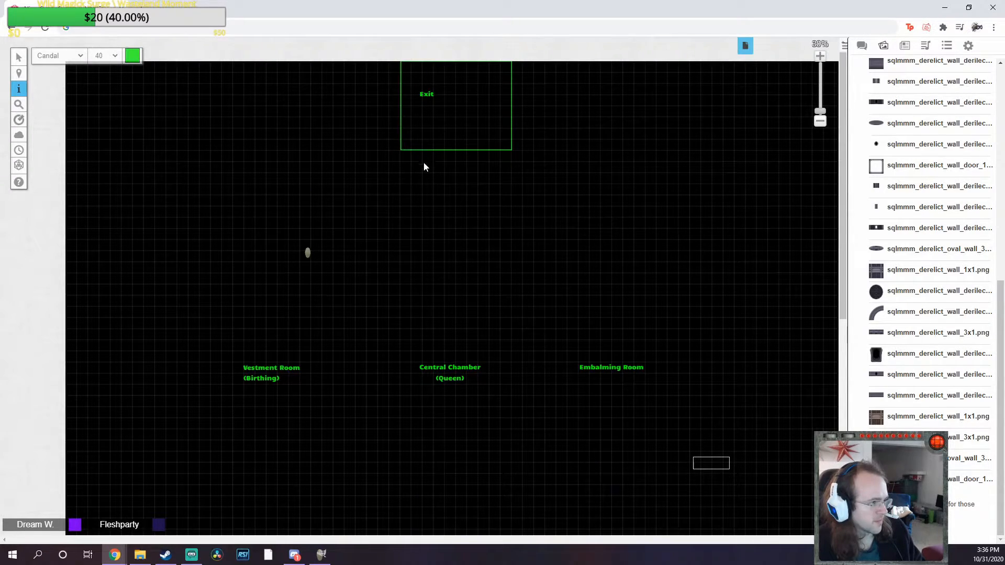
pyautogui.write('Antecham')
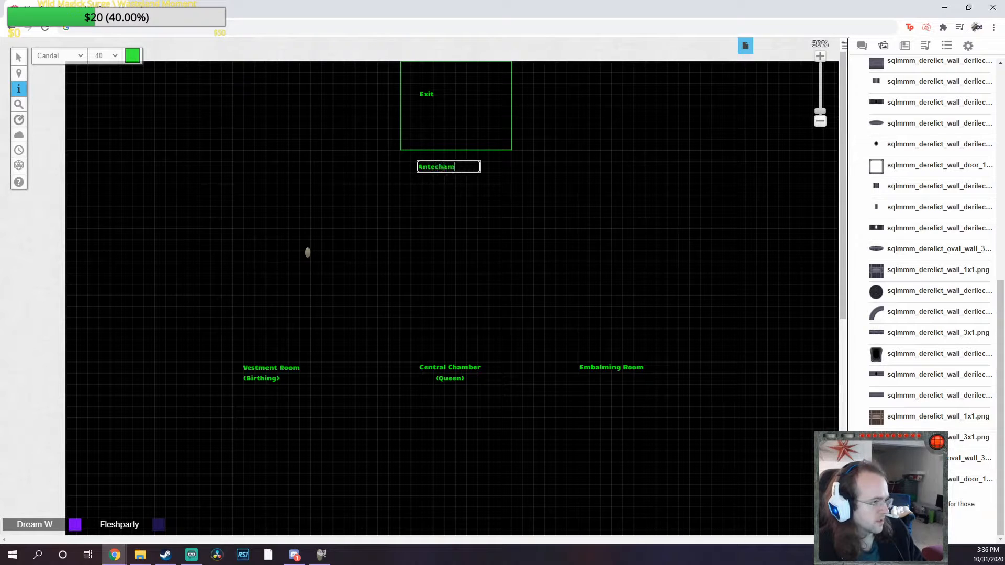
pyautogui.click(447, 267)
pyautogui.scroll(-1, 487, 245)
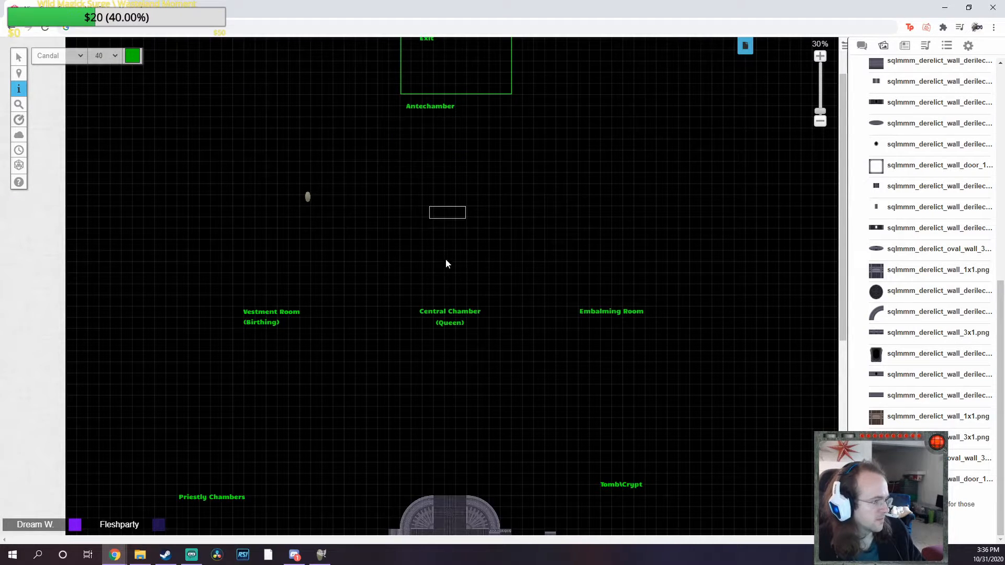
# Examine the layout and spacing of the labelled chambers between the Exit box and the rounded rooms
pyautogui.scroll(1, 446, 263)
pyautogui.scroll(2, 513, 243)
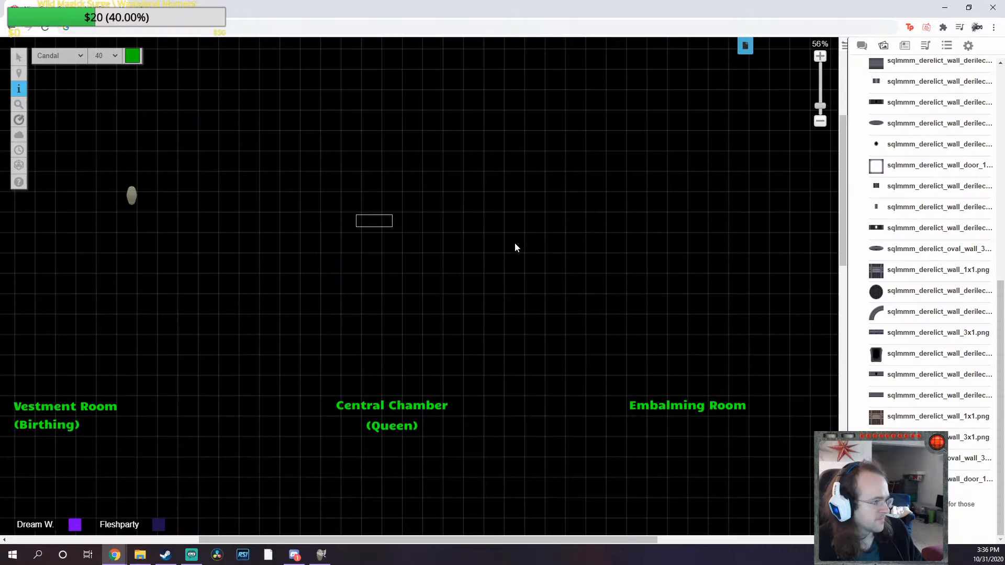
pyautogui.scroll(3, 497, 206)
pyautogui.scroll(-5, 496, 197)
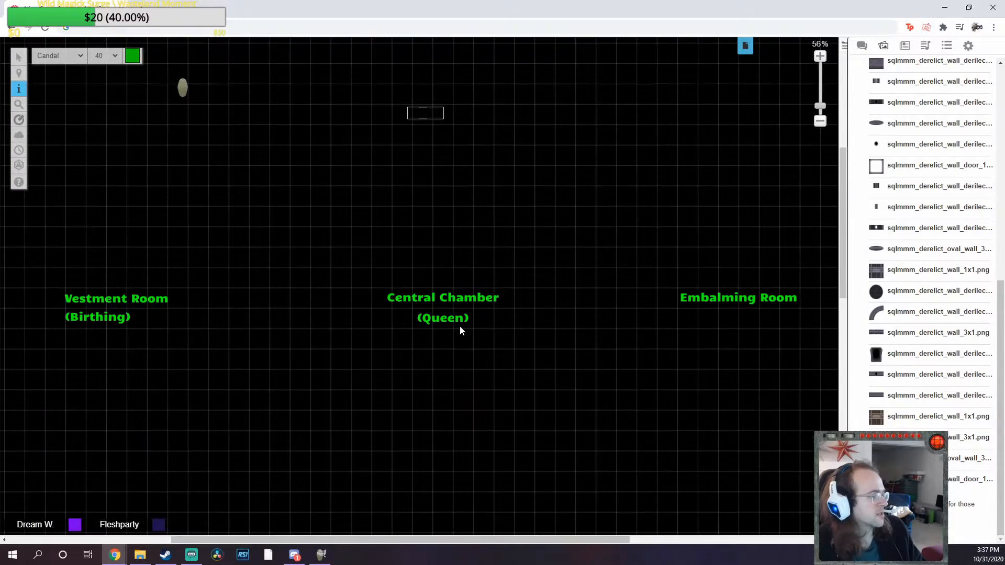
pyautogui.scroll(3, 460, 328)
pyautogui.scroll(3, 465, 206)
pyautogui.scroll(-5, 447, 259)
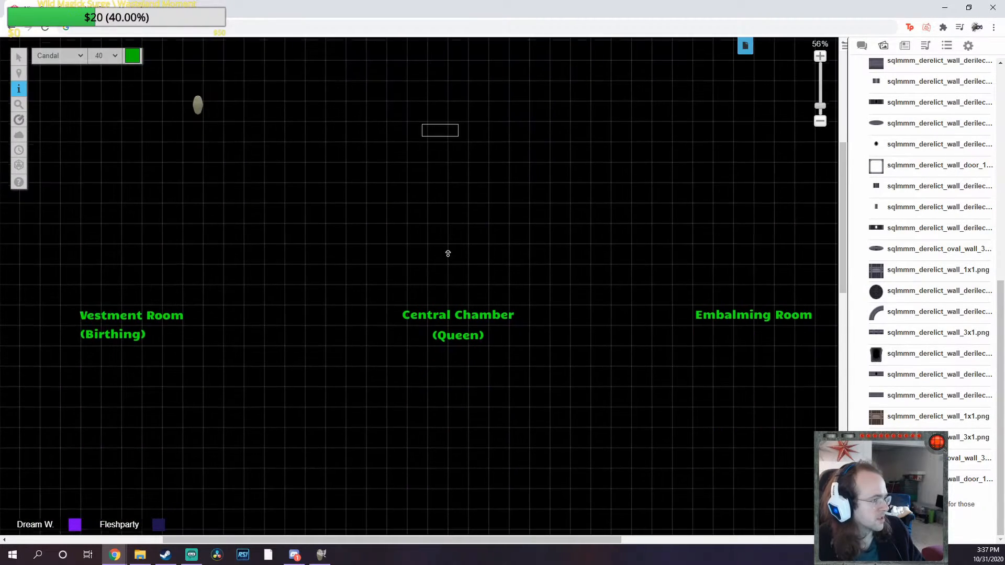
pyautogui.scroll(3, 447, 254)
pyautogui.click(18, 58)
pyautogui.scroll(-2, 426, 251)
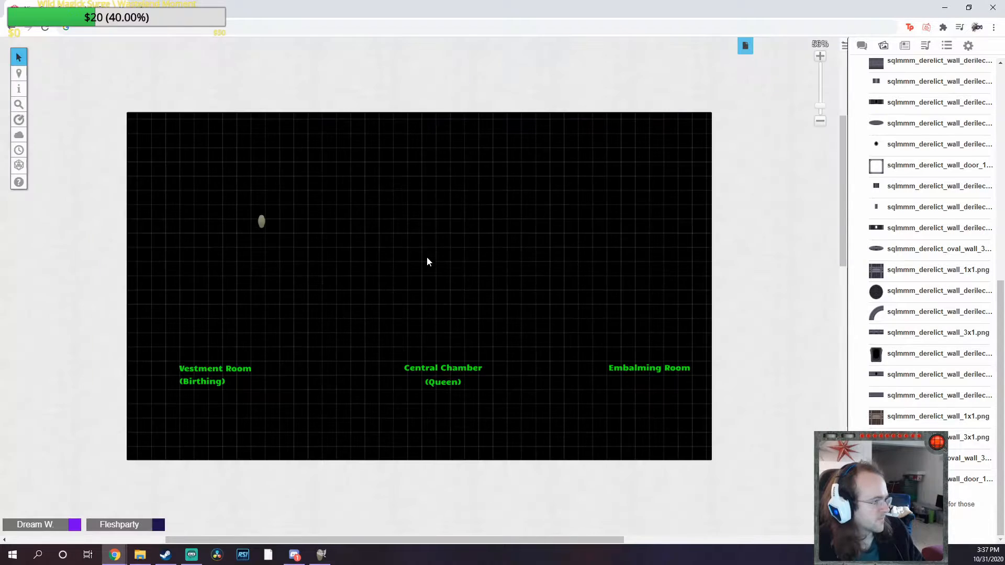
pyautogui.middleClick(427, 263)
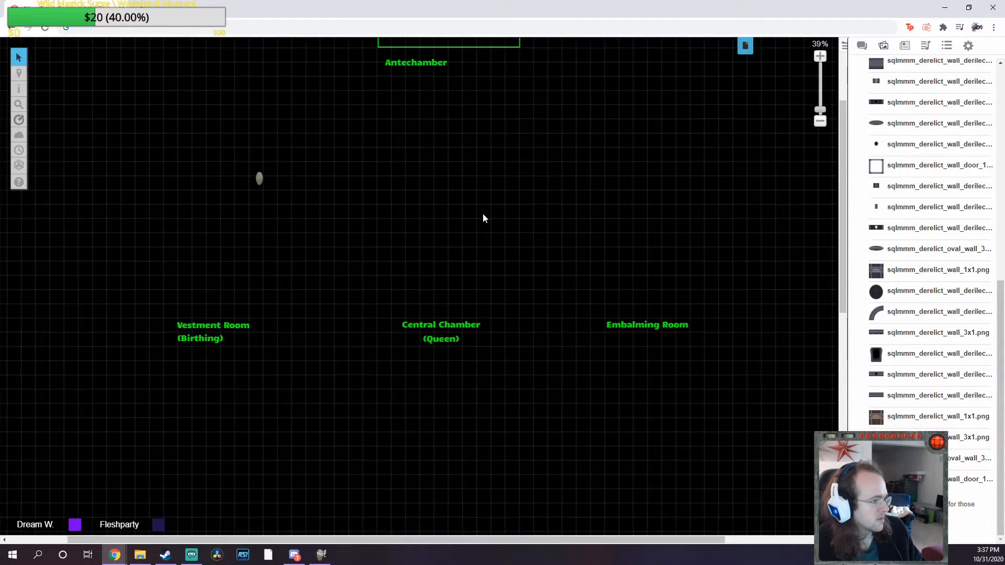
pyautogui.middleClick(332, 244)
pyautogui.middleClick(282, 228)
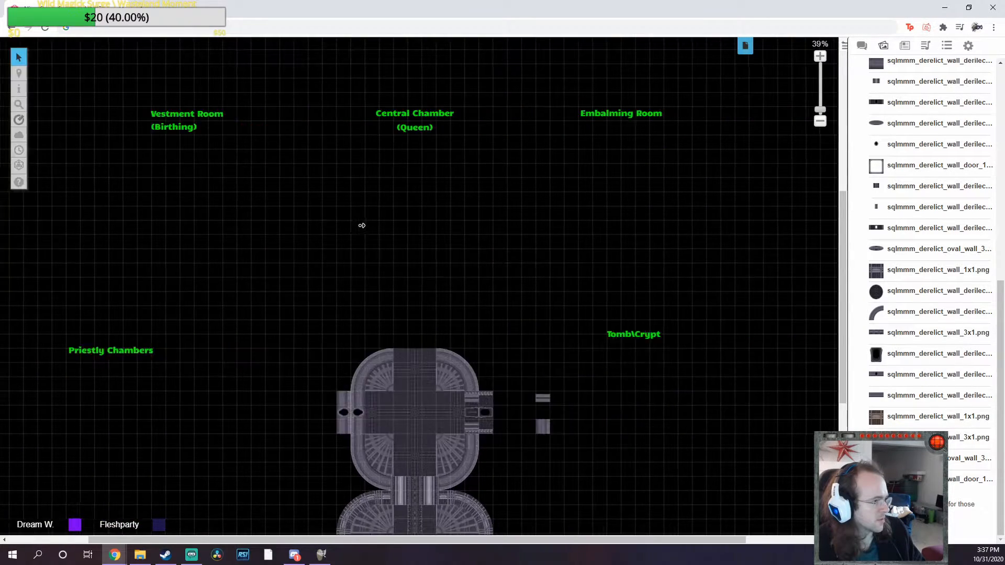
pyautogui.middleClick(209, 220)
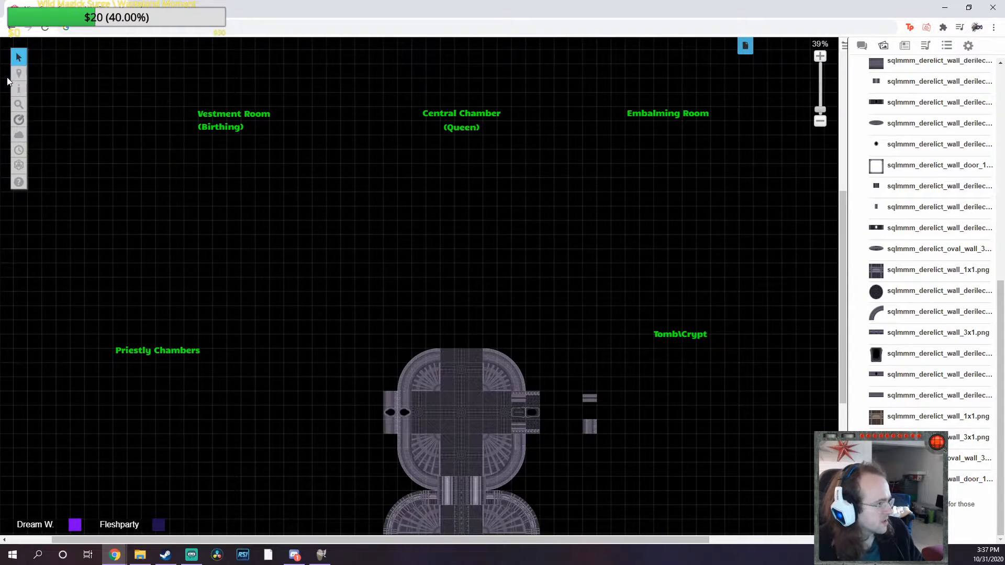
pyautogui.moveTo(23, 91)
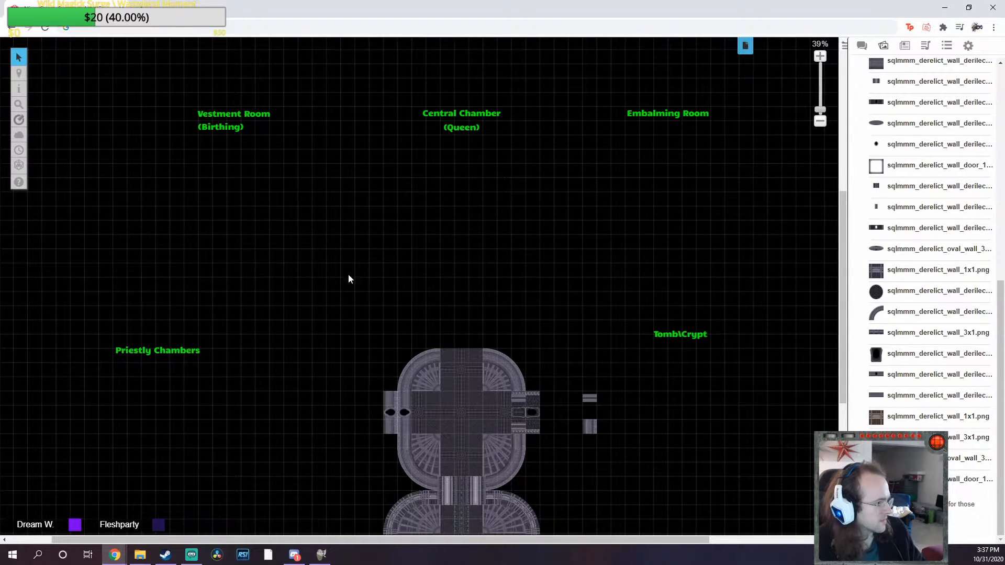
# Paste a curved wall piece, rotate it and place it above the outer west oval door so it curves away west
pyautogui.scroll(-3, 349, 279)
pyautogui.hotkey('ctrl', 'v')
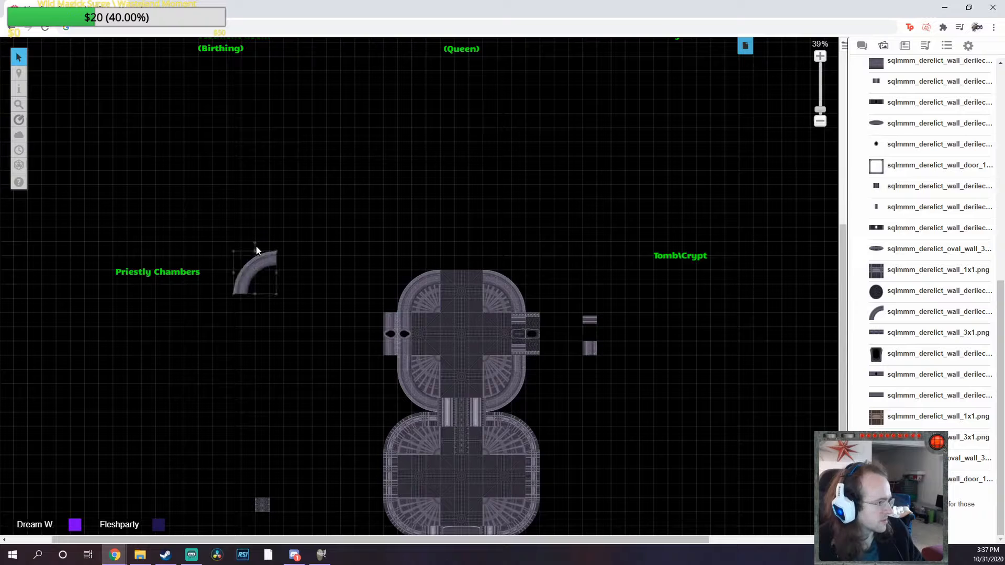
pyautogui.moveTo(255, 247); pyautogui.dragTo(282, 272)
pyautogui.moveTo(249, 280); pyautogui.dragTo(369, 299)
# Place a second, vertically mirrored copy of the curved wall piece below the outer west oval door
pyautogui.hotkey('ctrl', 'v')
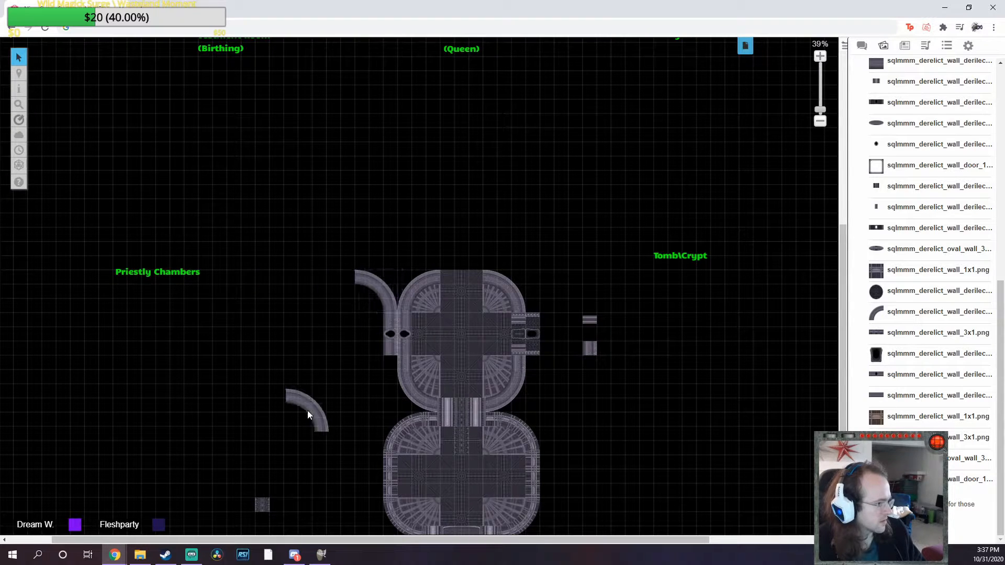
pyautogui.rightClick(312, 413)
pyautogui.moveTo(335, 392)
pyautogui.click(394, 416)
pyautogui.moveTo(334, 416); pyautogui.dragTo(369, 382)
# Paste copies of both curved wall pieces, mirror them horizontally and place them above and below the east door
pyautogui.hotkey('ctrl', 'v')
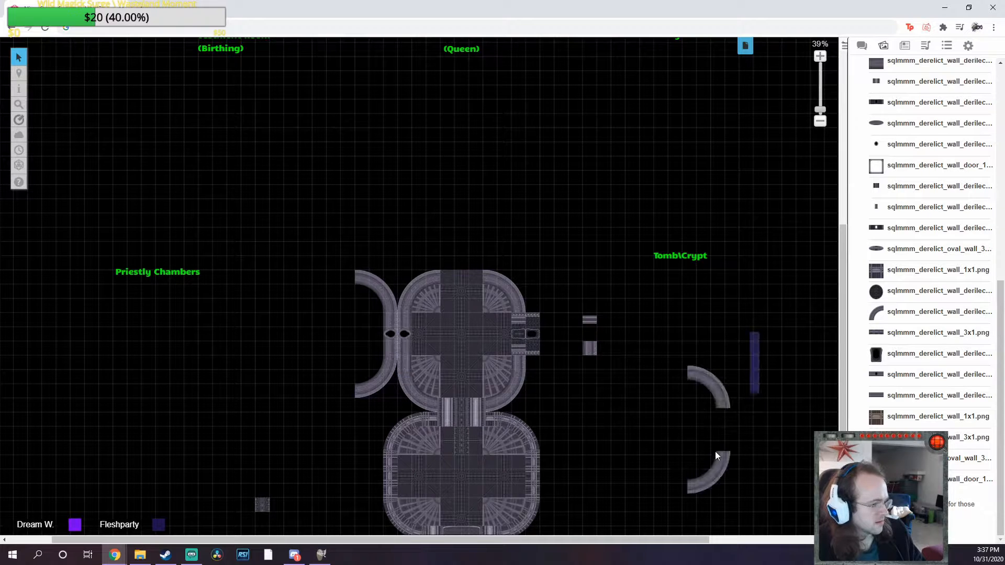
pyautogui.rightClick(716, 461)
pyautogui.moveTo(713, 464)
pyautogui.click(779, 486)
pyautogui.moveTo(704, 437); pyautogui.dragTo(544, 337)
# Move the two spare wall pieces south, out of the area east of the rounded room
pyautogui.scroll(5, 607, 404)
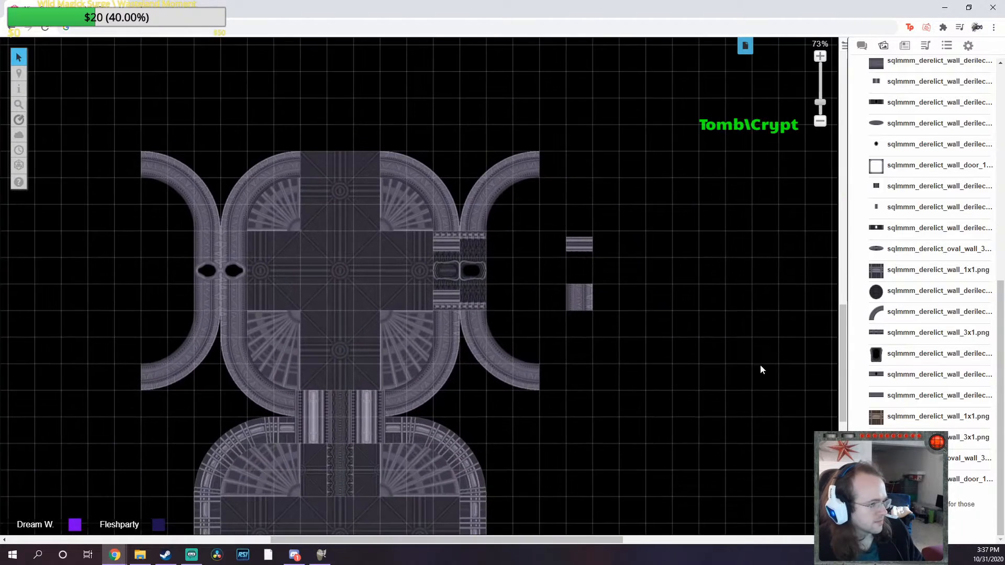
pyautogui.moveTo(714, 339); pyautogui.dragTo(644, 481)
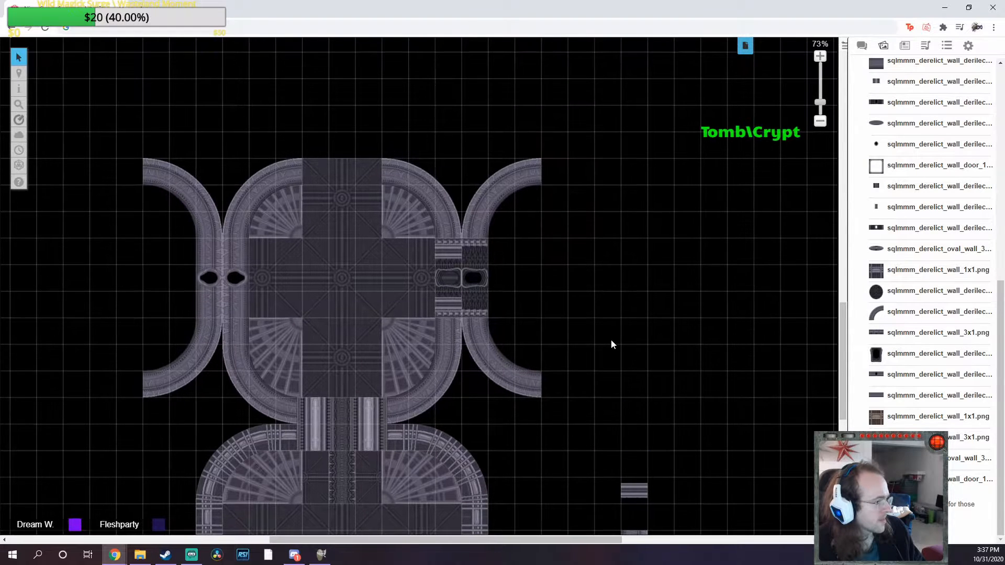
pyautogui.scroll(-1, 612, 343)
pyautogui.scroll(5, 573, 422)
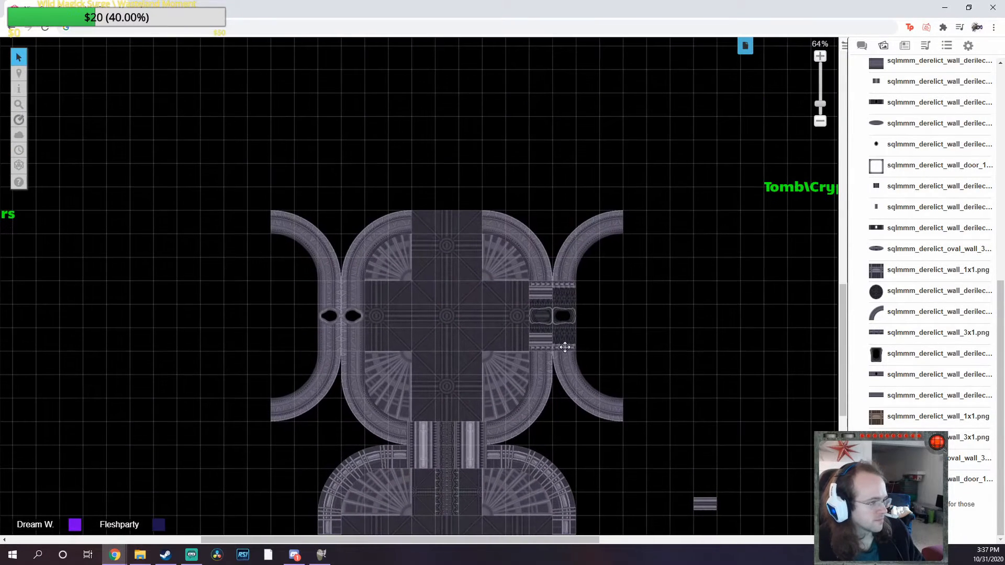
# Delete the two curved walls by the east door and undo the last deletion
pyautogui.click(603, 391)
pyautogui.press('Delete')
pyautogui.click(611, 245)
pyautogui.press('Delete')
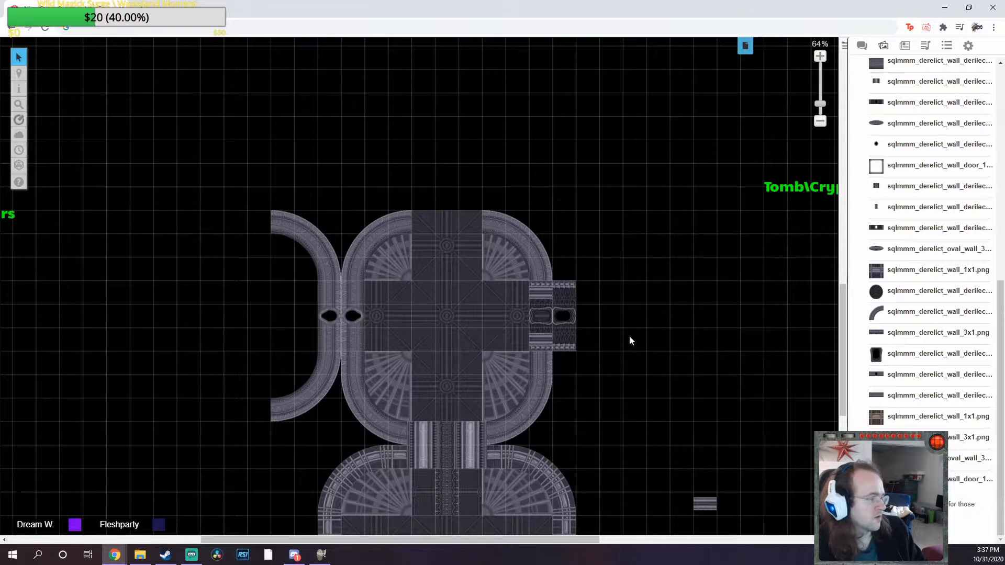
pyautogui.scroll(-1, 570, 321)
pyautogui.hotkey('ctrl', 'z')
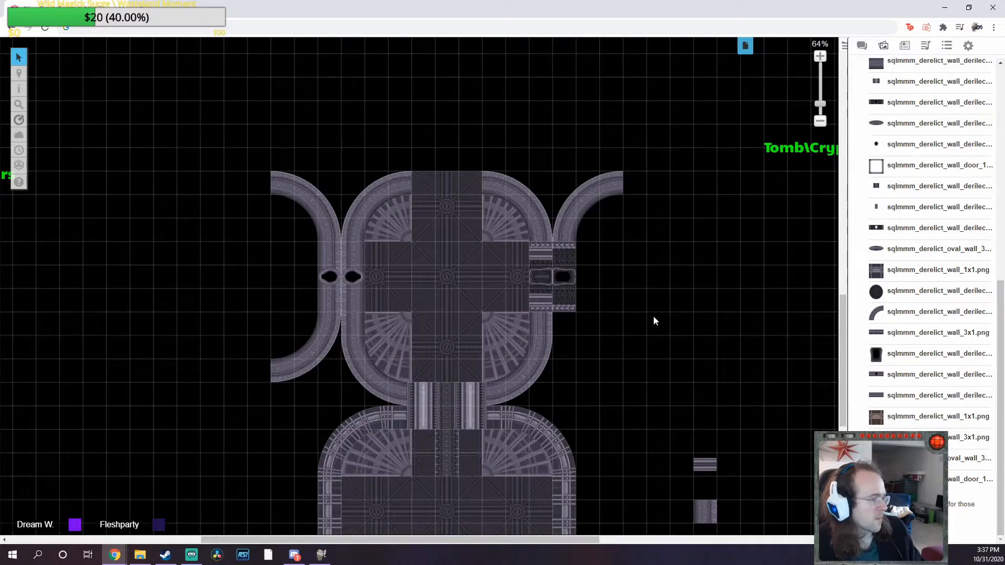
# Copy the lower west curved wall, rotate the copy and place it below the east door
pyautogui.click(292, 352)
pyautogui.hotkey('ctrl', 'c')
pyautogui.hotkey('ctrl', 'v')
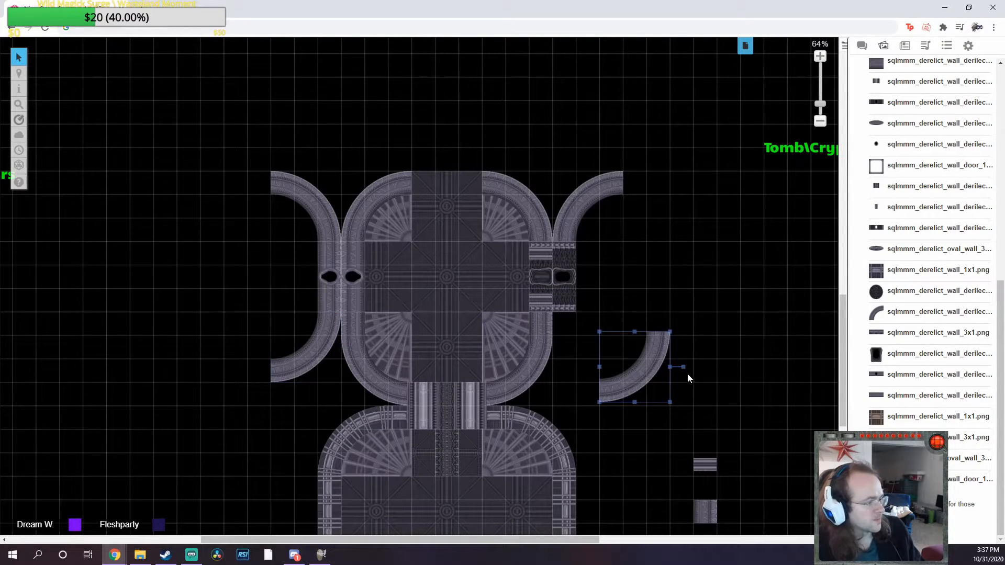
pyautogui.moveTo(683, 367); pyautogui.dragTo(629, 461)
pyautogui.moveTo(613, 372); pyautogui.dragTo(582, 353)
pyautogui.click(644, 365)
pyautogui.scroll(-2, 643, 365)
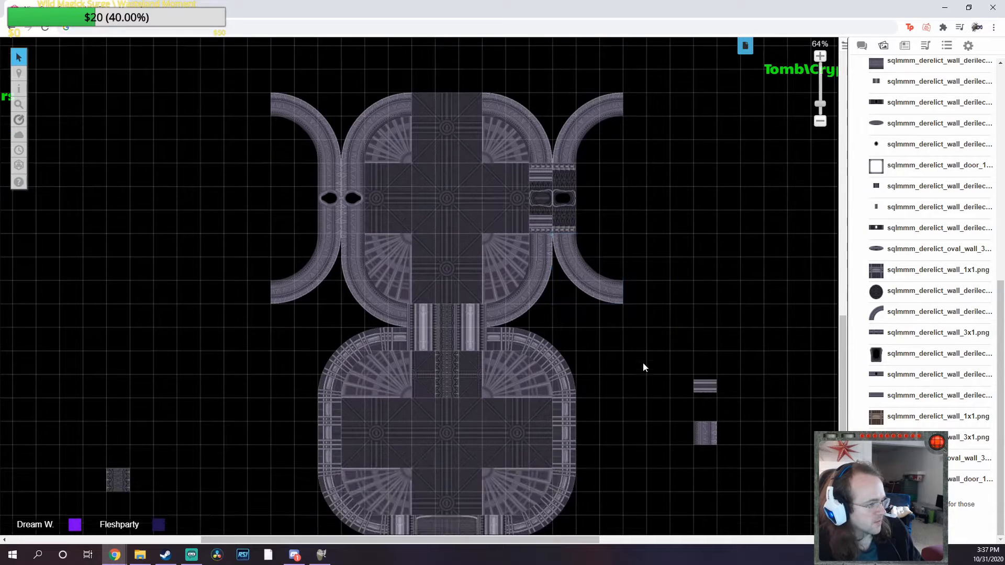
pyautogui.scroll(3, 590, 370)
pyautogui.scroll(3, 629, 345)
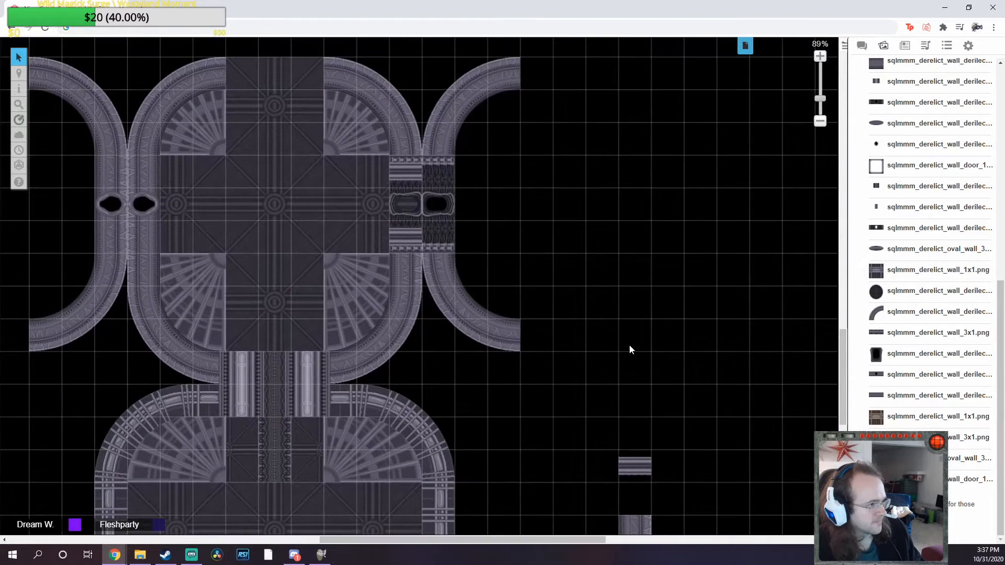
pyautogui.scroll(-2, 629, 346)
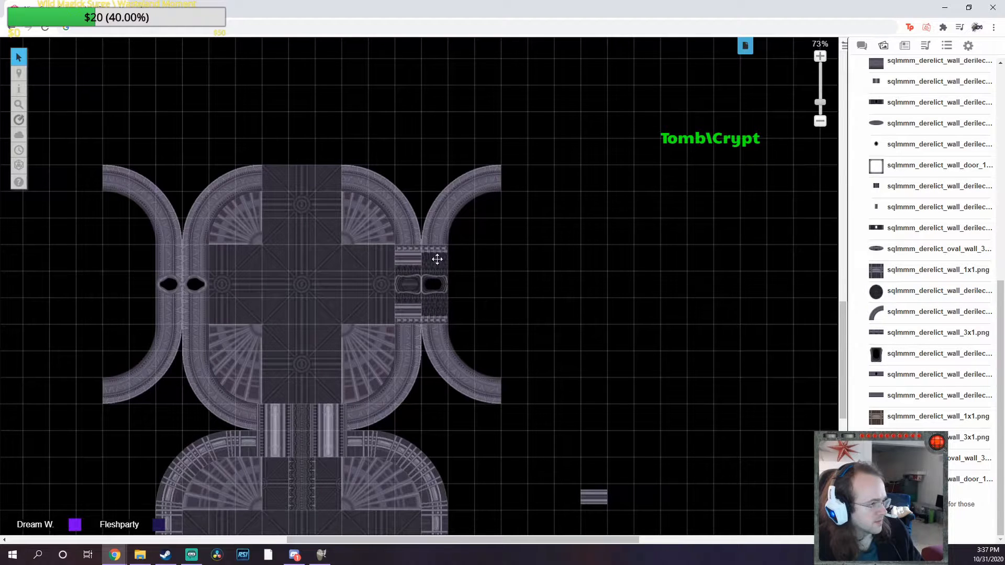
# Delete both plain curved wall pieces beside the east door
pyautogui.click(484, 222)
pyautogui.press('Delete')
pyautogui.click(482, 394)
pyautogui.press('Delete')
# Copy the lower rounded room's northwest ribbed corner wall and place the copy above the east door, curving east
pyautogui.scroll(-2, 474, 390)
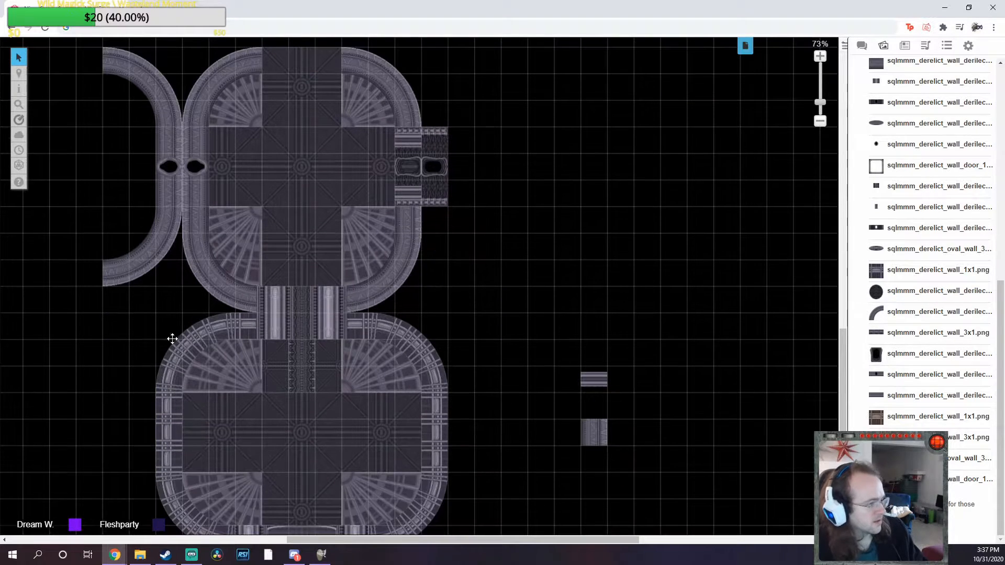
pyautogui.click(185, 348)
pyautogui.hotkey('ctrl', 'v')
pyautogui.moveTo(502, 213); pyautogui.dragTo(454, 99)
pyautogui.click(507, 278)
# Paste another ribbed corner wall, rotate it and place it below the east door to match the upper curve
pyautogui.click(496, 297)
pyautogui.hotkey('ctrl', 'v')
pyautogui.moveTo(497, 300); pyautogui.dragTo(460, 431)
pyautogui.moveTo(497, 320); pyautogui.dragTo(472, 270)
pyautogui.click(547, 278)
pyautogui.scroll(1, 600, 306)
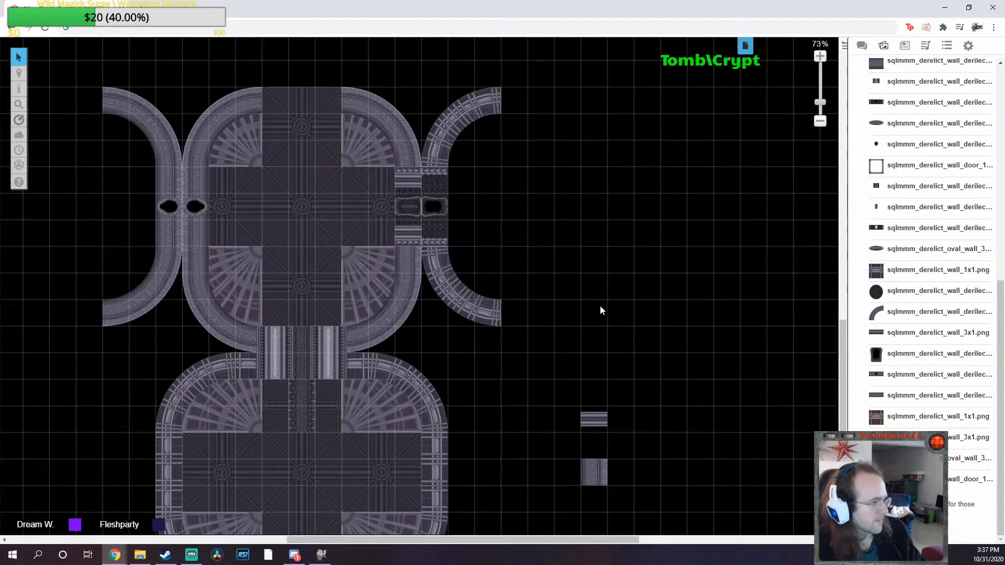
# Search the art library for "temple" and find the sqlmmm temple wall pieces
pyautogui.scroll(1, 611, 307)
pyautogui.scroll(3, 828, 133)
pyautogui.scroll(8, 884, 162)
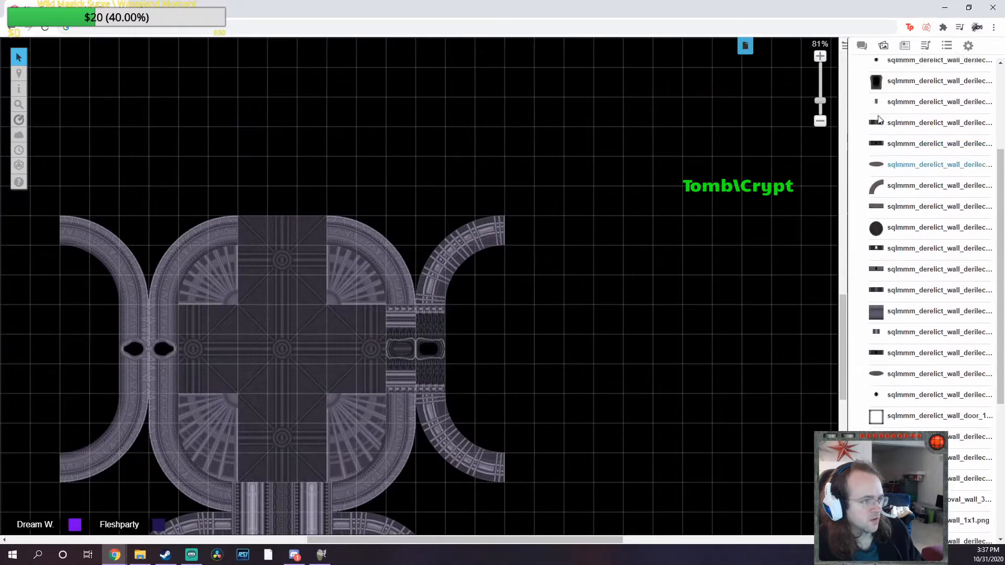
pyautogui.tripleClick(879, 91)
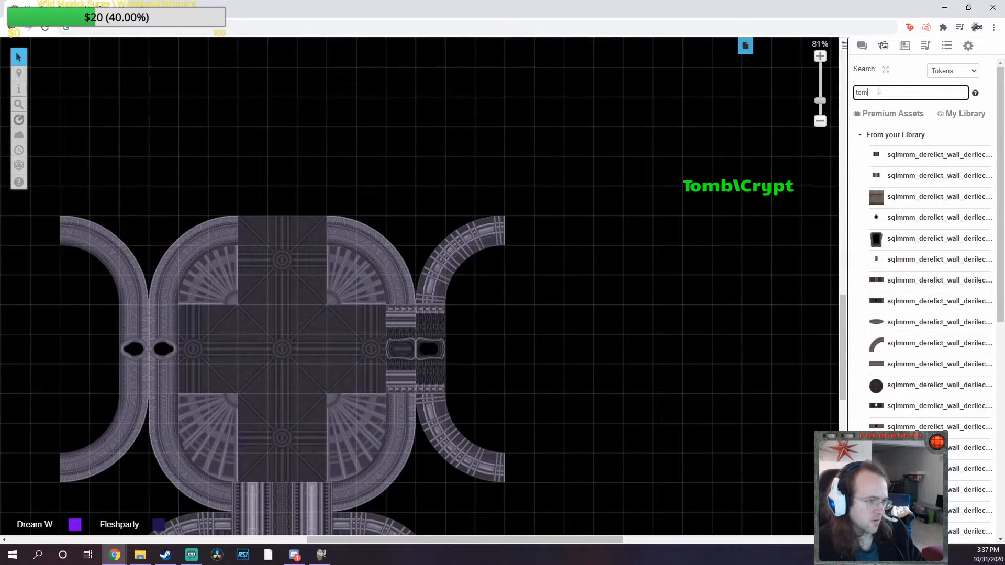
pyautogui.write('temple')
pyautogui.press('Return')
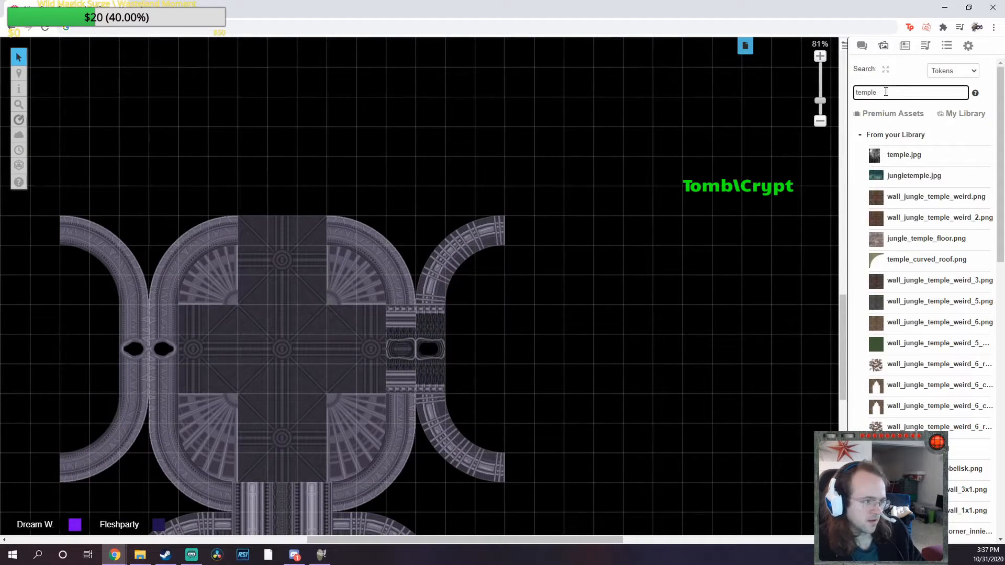
pyautogui.scroll(-1, 882, 275)
pyautogui.scroll(-4, 882, 274)
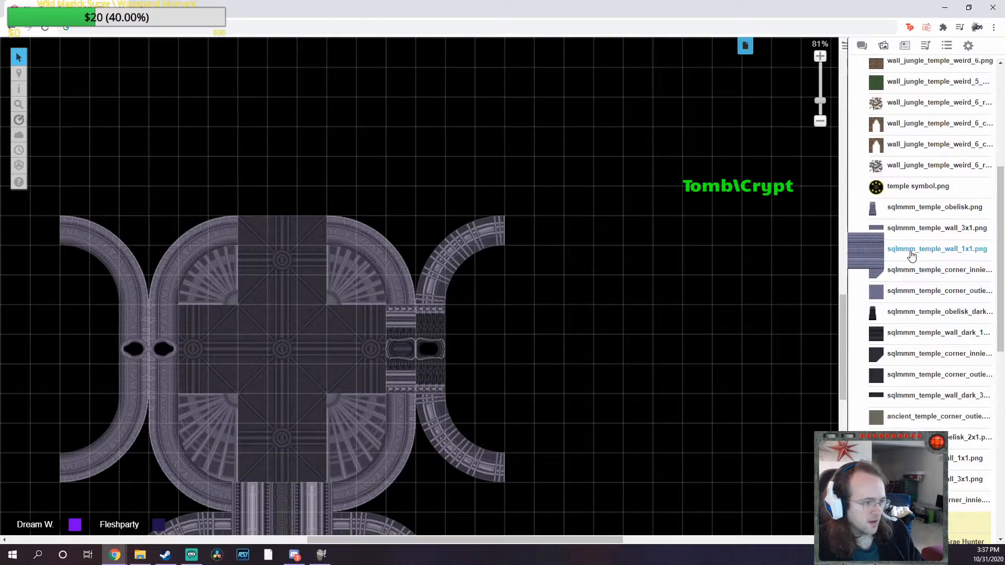
# Extend both ribbed curves eastward with a three-square-long sqlmmm temple wall piece, placing one at the upper curve and a copy at the lower
pyautogui.moveTo(915, 254); pyautogui.dragTo(540, 241)
pyautogui.hotkey('ctrl', 'c')
pyautogui.hotkey('ctrl', 'v')
pyautogui.moveTo(592, 429); pyautogui.dragTo(558, 452)
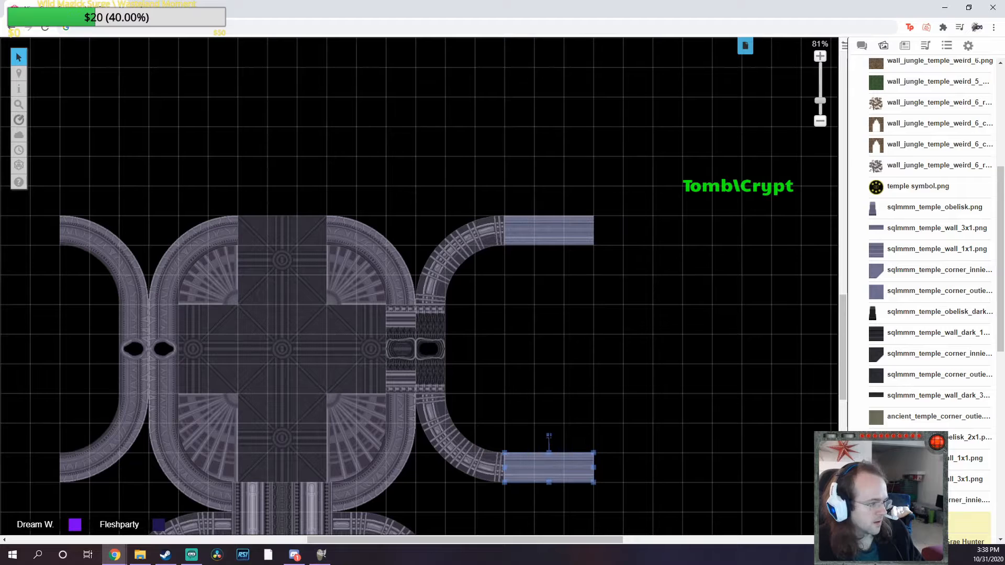
pyautogui.click(600, 390)
# Place a square temple corner outie piece at the east end of both the lower and upper temple walls
pyautogui.scroll(-2, 607, 391)
pyautogui.scroll(1, 628, 372)
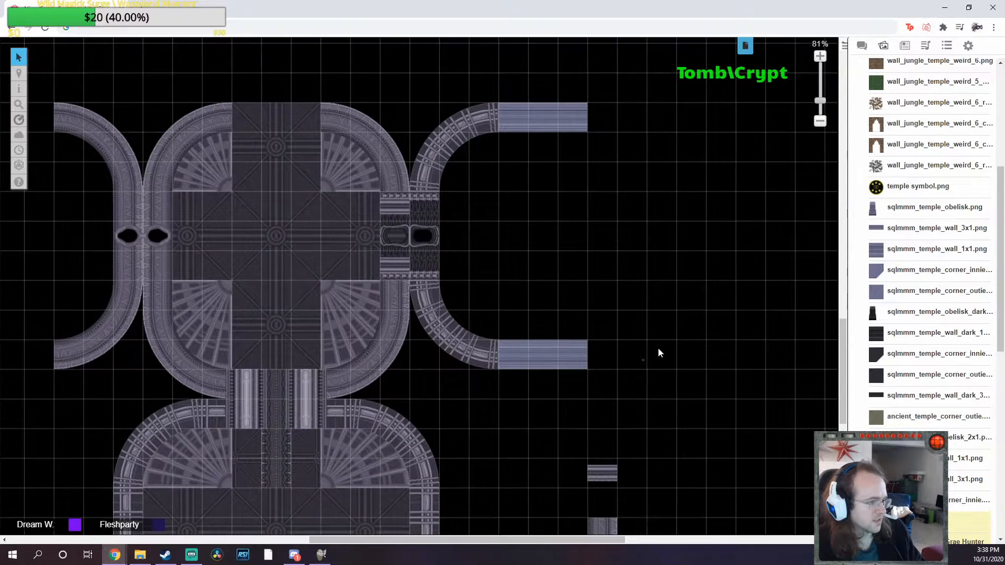
pyautogui.moveTo(901, 277); pyautogui.dragTo(685, 355)
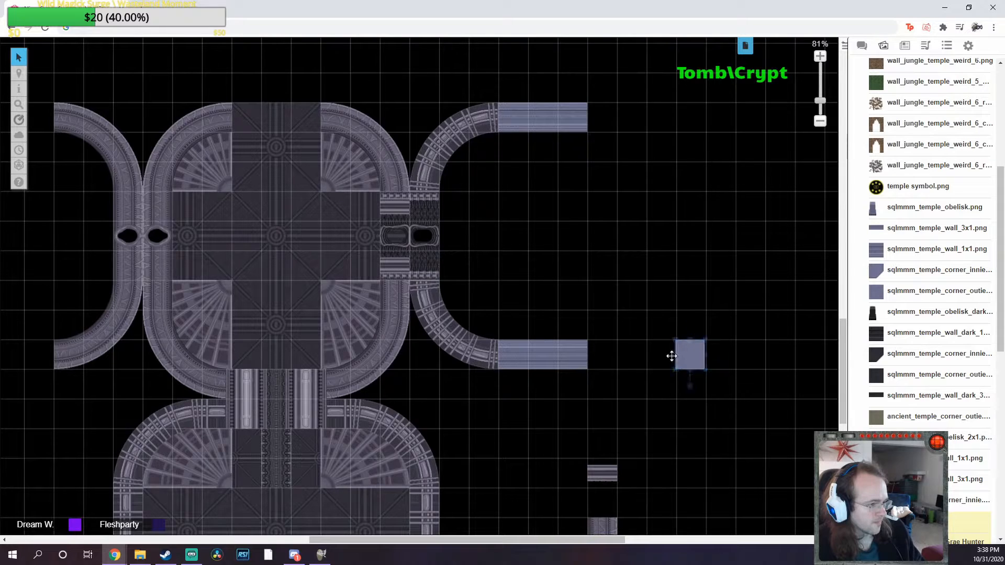
pyautogui.moveTo(672, 356); pyautogui.dragTo(584, 356)
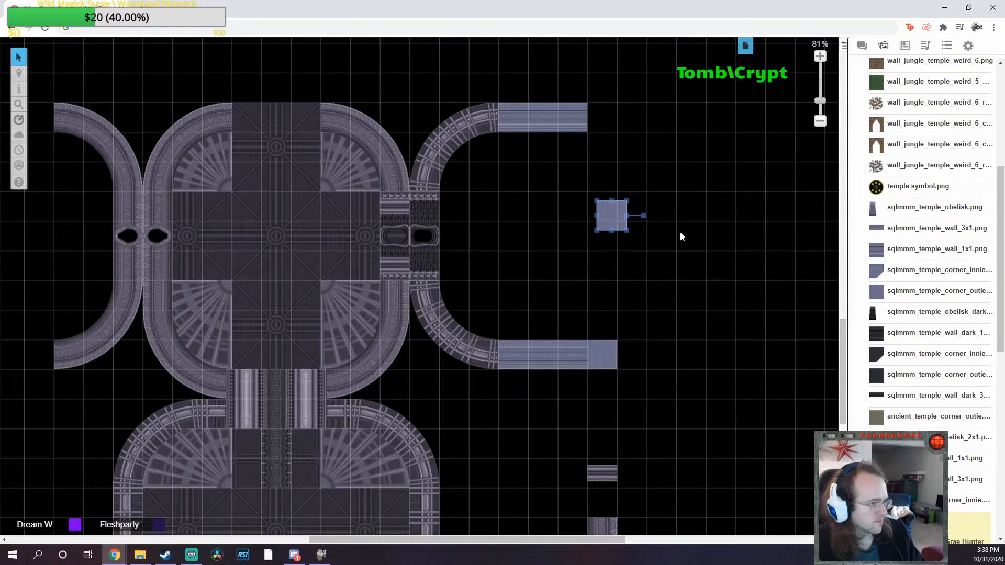
pyautogui.moveTo(608, 216); pyautogui.dragTo(605, 141)
pyautogui.scroll(5, 607, 251)
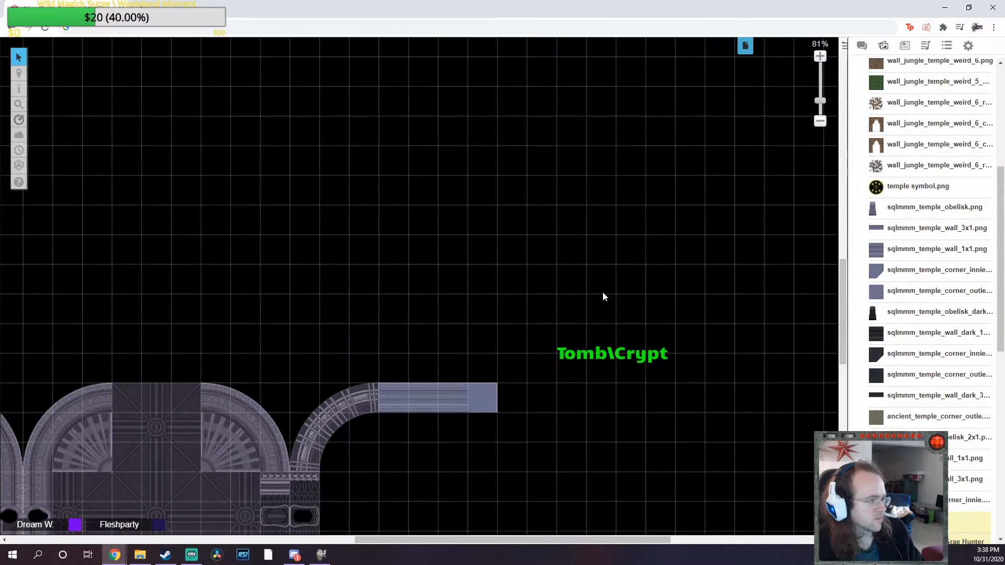
pyautogui.scroll(-3, 602, 291)
pyautogui.scroll(2, 567, 319)
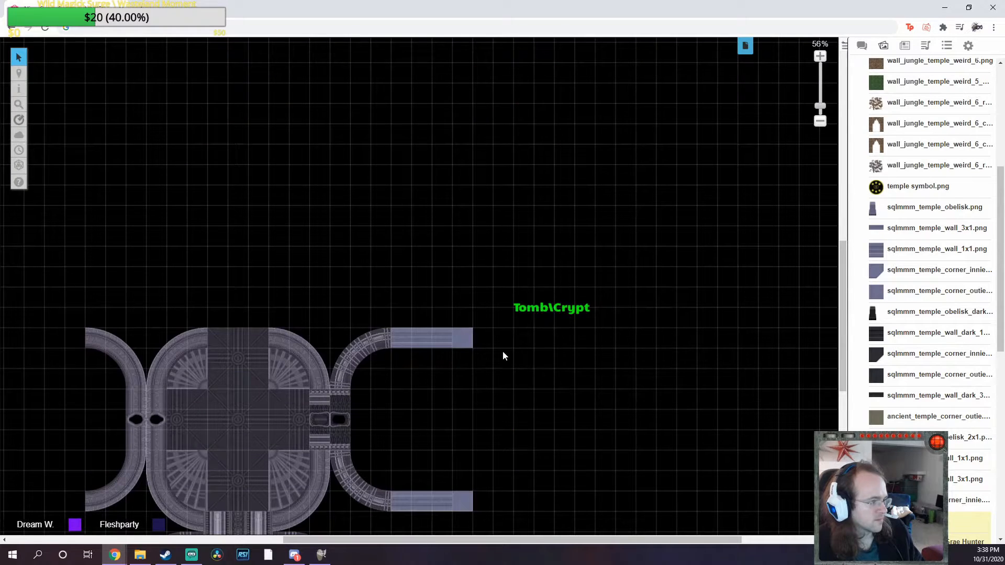
# Place a sqlmmm temple corner innie piece one square below the upper outie corner, and a vertically flipped copy one square above the lower one
pyautogui.scroll(3, 552, 332)
pyautogui.scroll(-3, 627, 326)
pyautogui.moveTo(875, 270); pyautogui.dragTo(482, 285)
pyautogui.hotkey('ctrl', 'c')
pyautogui.hotkey('ctrl', 'v')
pyautogui.rightClick(484, 398)
pyautogui.moveTo(509, 382)
pyautogui.click(586, 404)
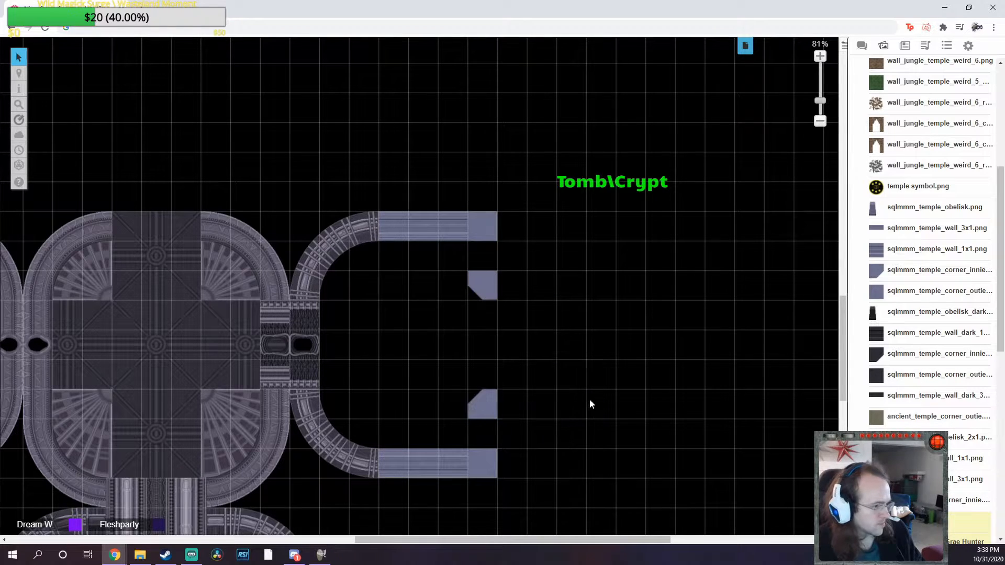
# Fill the gaps between the outie and innie corners with a rotated one-square temple wall piece and its copy
pyautogui.moveTo(601, 342); pyautogui.dragTo(705, 381)
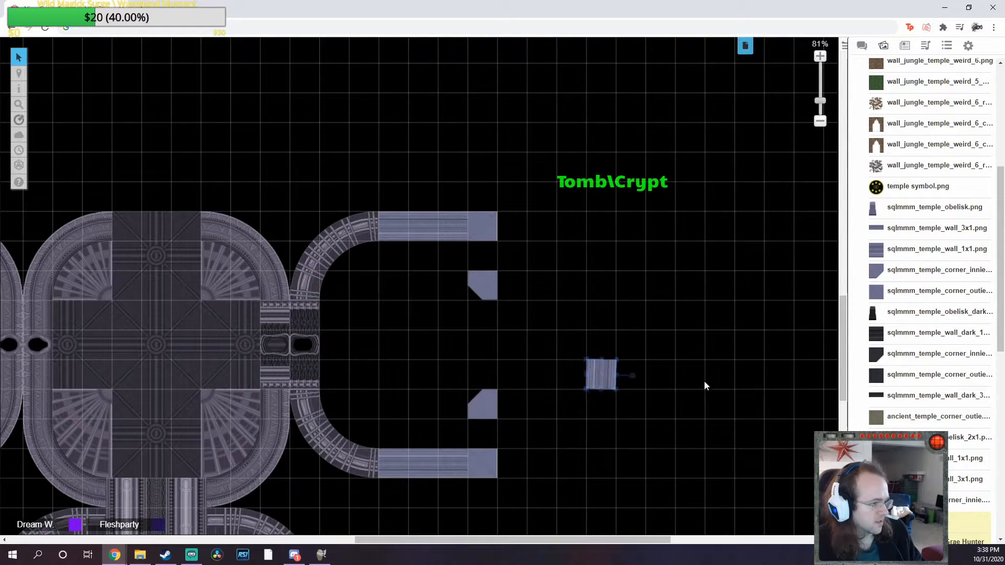
pyautogui.moveTo(601, 374); pyautogui.dragTo(482, 434)
pyautogui.hotkey('ctrl', 'c')
pyautogui.hotkey('ctrl', 'v')
pyautogui.moveTo(501, 308); pyautogui.dragTo(481, 259)
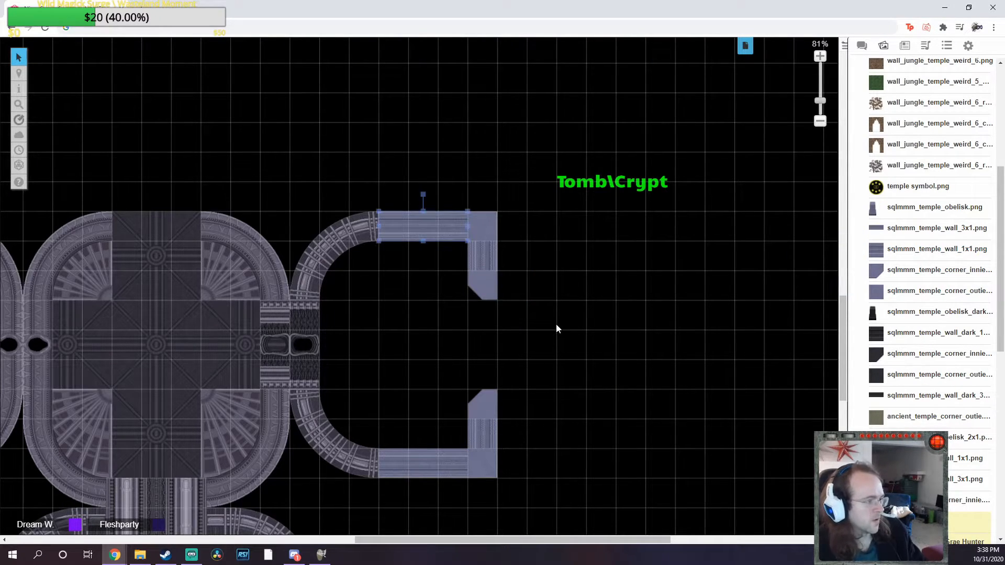
# Extend the upper wall eastward with a three-square wall copy and an innie corner, then a horizontally flipped corner one square further on
pyautogui.hotkey('ctrl', 'v')
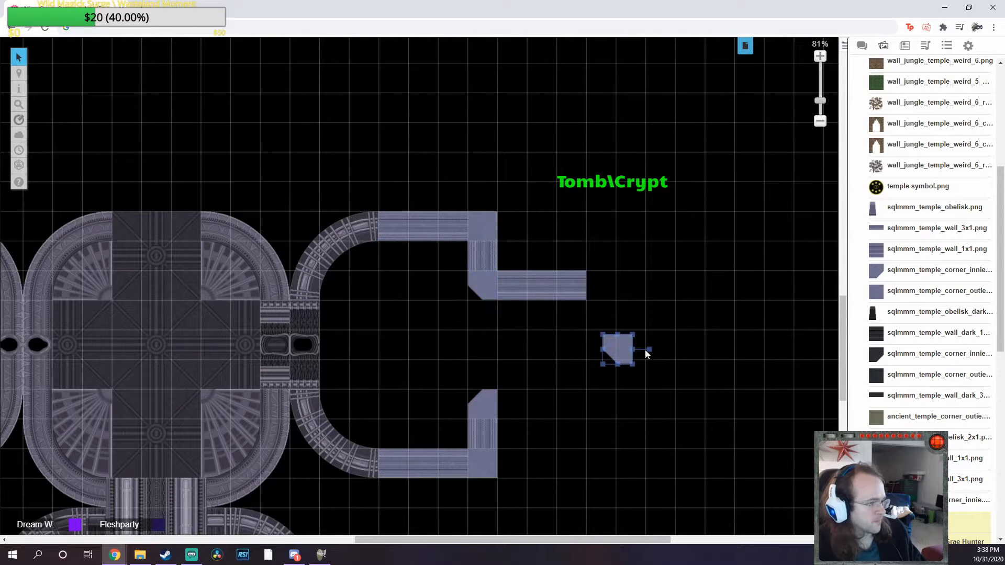
pyautogui.moveTo(617, 349); pyautogui.dragTo(601, 285)
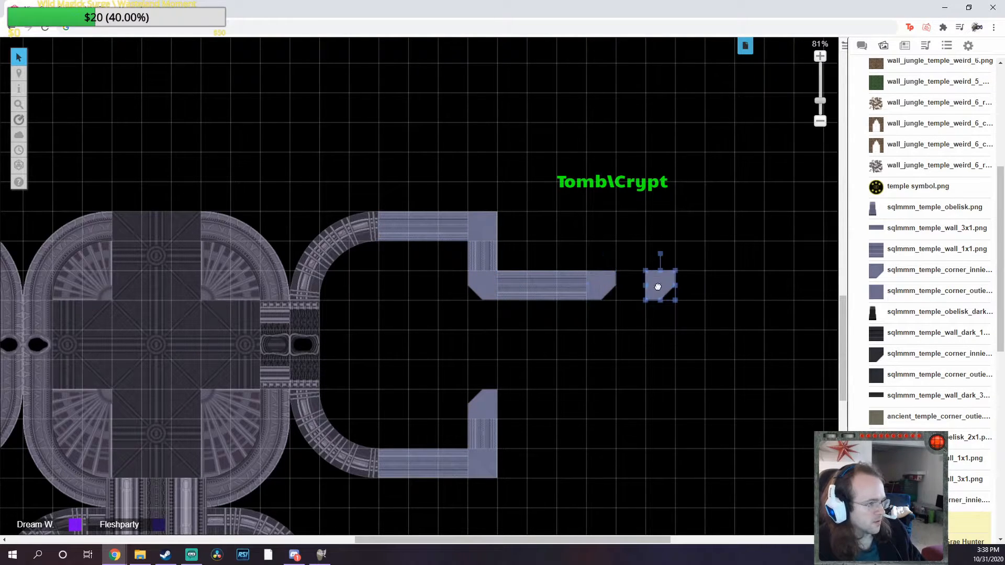
pyautogui.rightClick(660, 286)
pyautogui.moveTo(685, 267)
pyautogui.click(731, 269)
pyautogui.scroll(10, 602, 285)
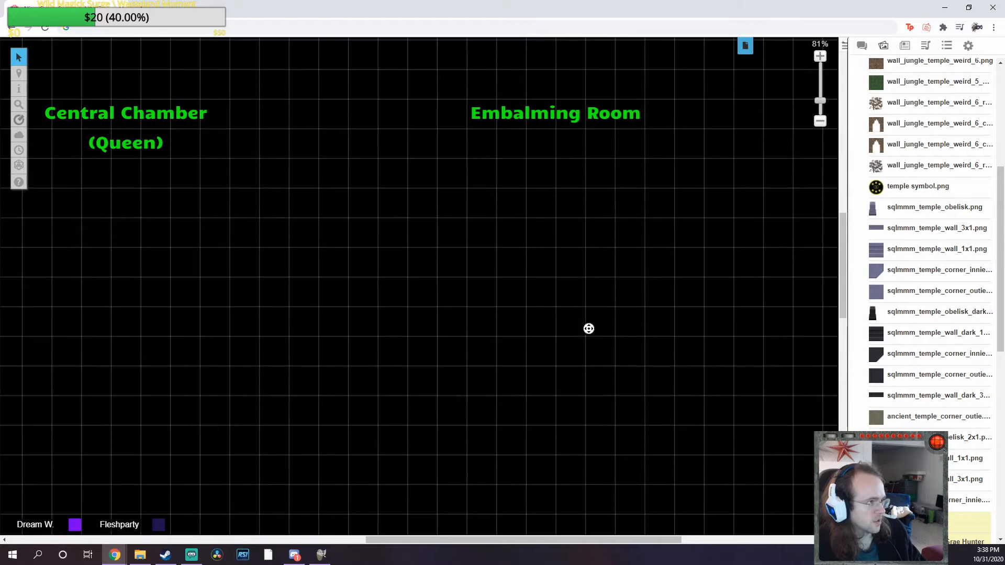
pyautogui.scroll(-10, 588, 330)
pyautogui.scroll(-1, 506, 360)
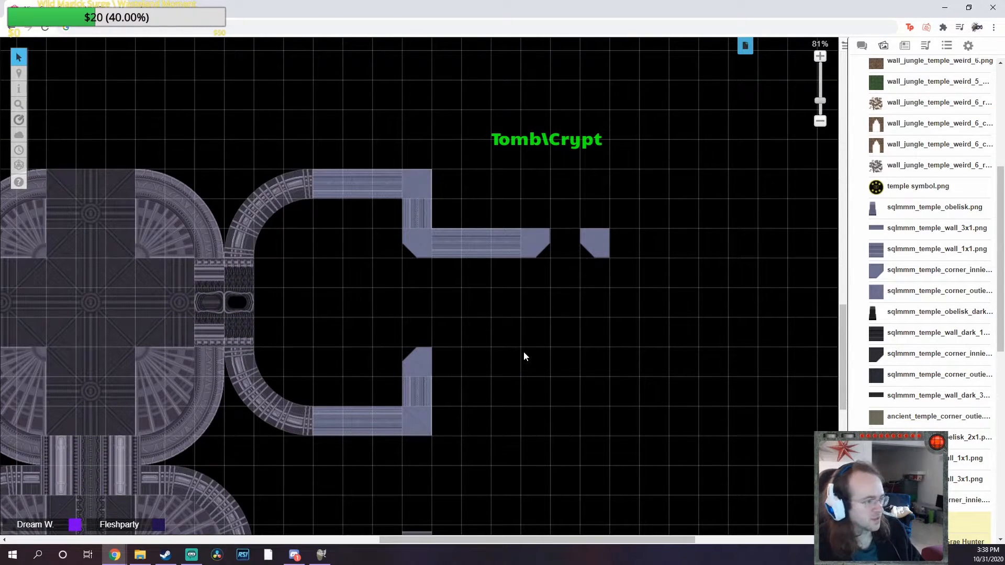
# Extend the lower wall eastward with a three-square wall copy and two mirrored innie corners, leaving a one-square gap between them
pyautogui.moveTo(475, 243); pyautogui.dragTo(478, 347)
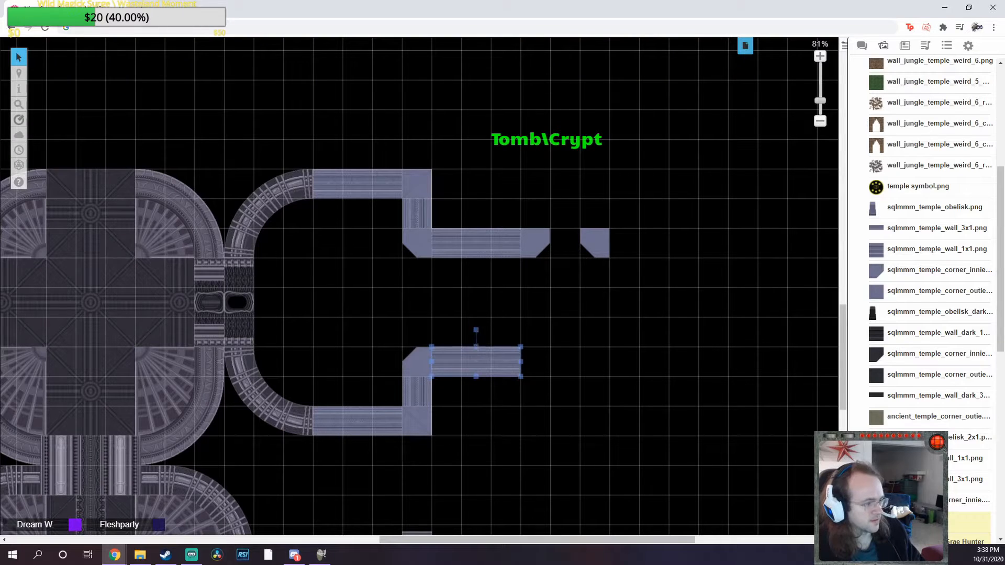
pyautogui.click(595, 394)
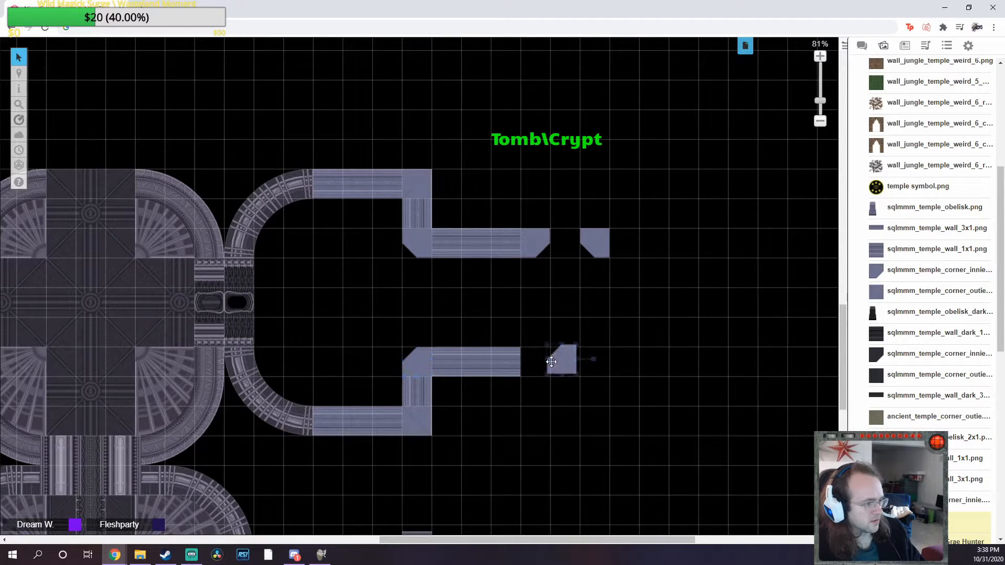
pyautogui.moveTo(567, 361); pyautogui.dragTo(626, 362)
pyautogui.hotkey('ctrl', 'v')
pyautogui.click(569, 423)
pyautogui.middleClick(571, 424)
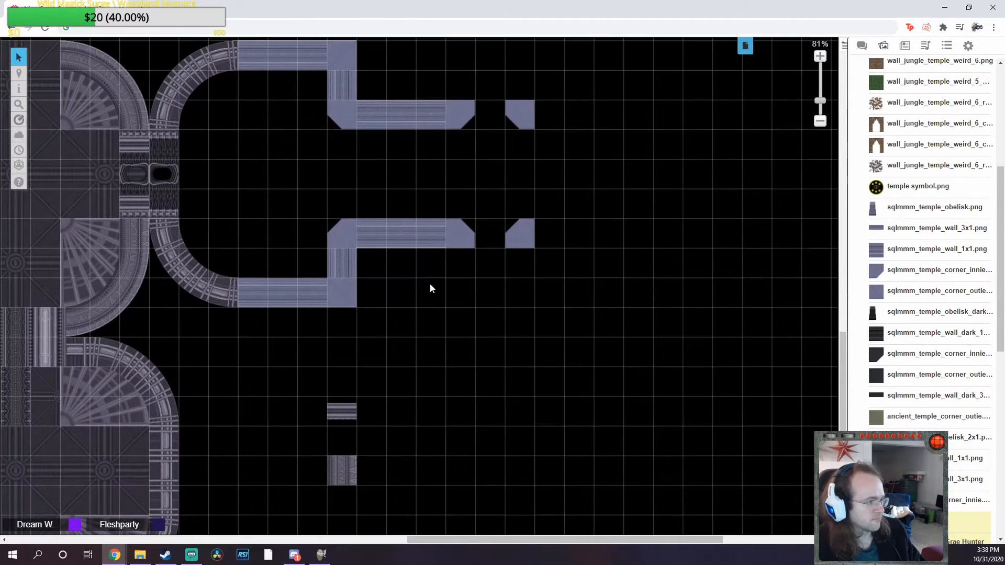
# Run vertical three-square wall copies south from both innie corners to form a one-square-wide passage
pyautogui.click(419, 231)
pyautogui.hotkey('ctrl', 'c')
pyautogui.hotkey('ctrl', 'v')
pyautogui.click(459, 286)
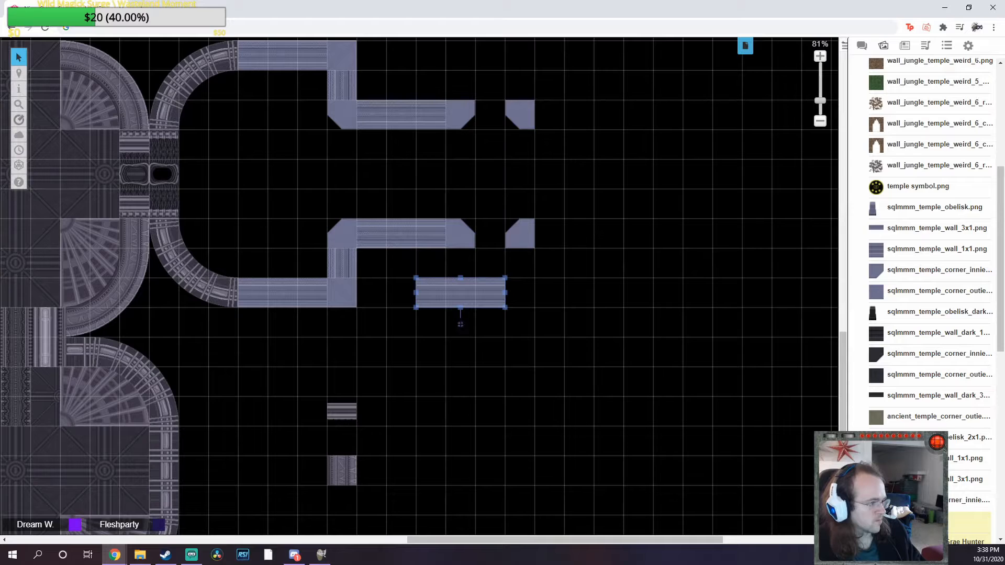
pyautogui.moveTo(460, 323); pyautogui.dragTo(428, 295)
pyautogui.hotkey('ctrl', 'c')
pyautogui.hotkey('ctrl', 'v')
pyautogui.click(528, 307)
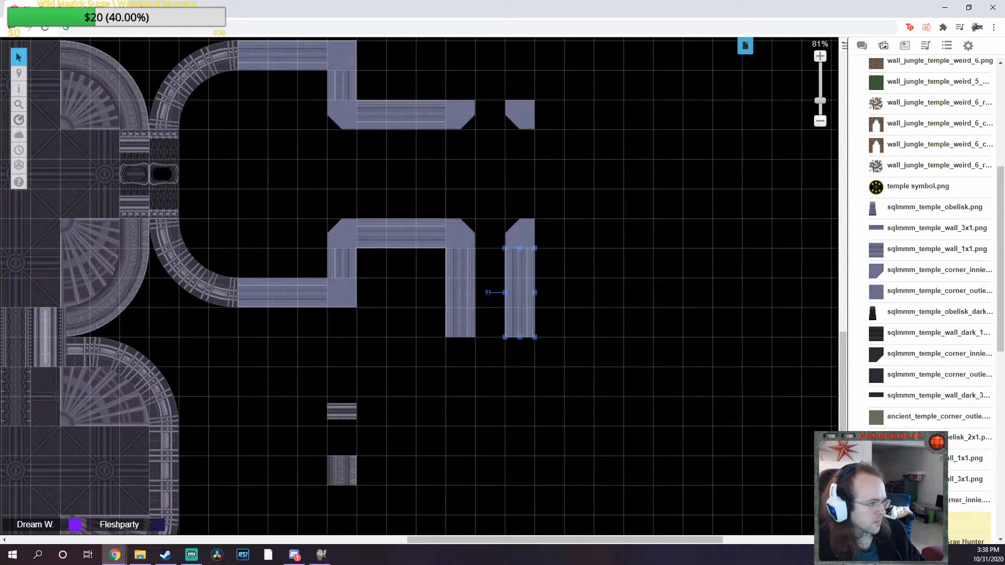
# Place rotated copies of the innie corner at the south ends of both passage walls, mirroring each other
pyautogui.click(574, 340)
pyautogui.click(472, 234)
pyautogui.hotkey('ctrl', 'c')
pyautogui.hotkey('ctrl', 'v')
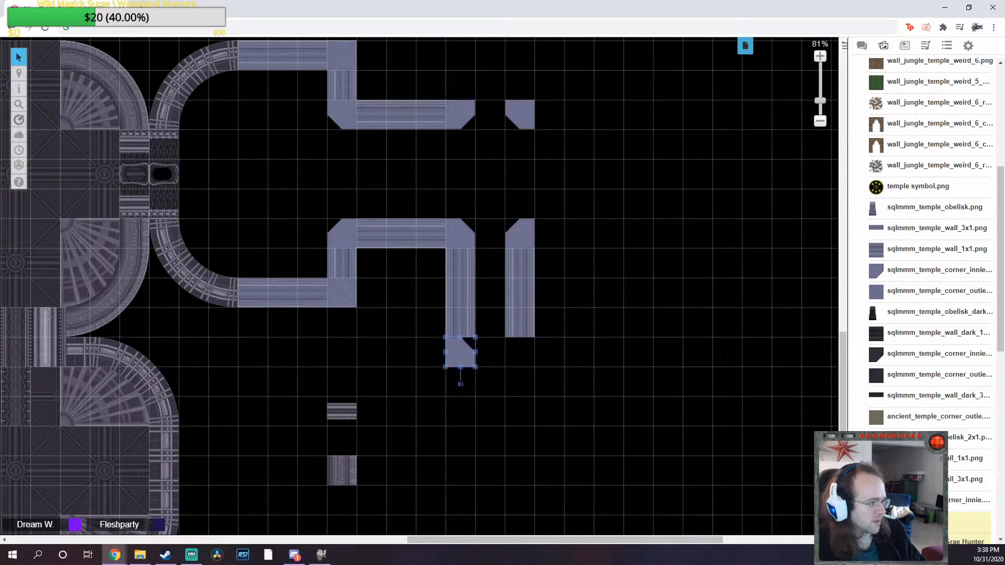
pyautogui.moveTo(460, 383); pyautogui.dragTo(429, 352)
pyautogui.hotkey('ctrl', 'c')
pyautogui.hotkey('ctrl', 'v')
pyautogui.moveTo(534, 372); pyautogui.dragTo(567, 135)
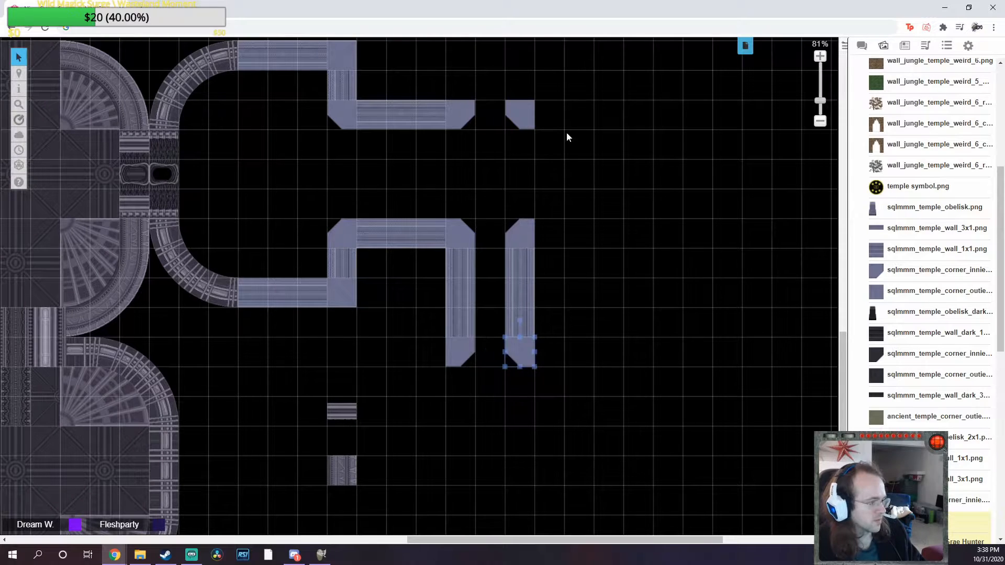
# Move the two spare ribbed wall pieces east, out of the area south of the passage
pyautogui.click(567, 137)
pyautogui.scroll(-2, 486, 429)
pyautogui.moveTo(479, 433); pyautogui.dragTo(735, 376)
pyautogui.click(560, 379)
pyautogui.scroll(2, 476, 372)
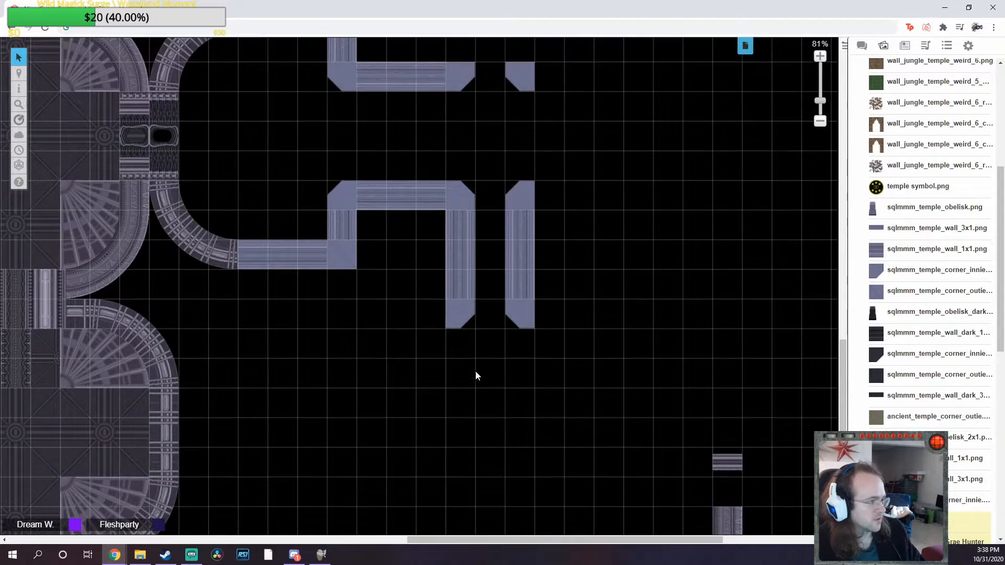
# Extend three-square horizontal wall copies outward to the west and east from the passage's southern corners
pyautogui.click(397, 206)
pyautogui.hotkey('ctrl', 'c')
pyautogui.hotkey('ctrl', 'v')
pyautogui.moveTo(383, 324); pyautogui.dragTo(401, 282)
pyautogui.hotkey('ctrl', 'c')
pyautogui.hotkey('ctrl', 'v')
pyautogui.moveTo(549, 318); pyautogui.dragTo(570, 313)
pyautogui.click(417, 368)
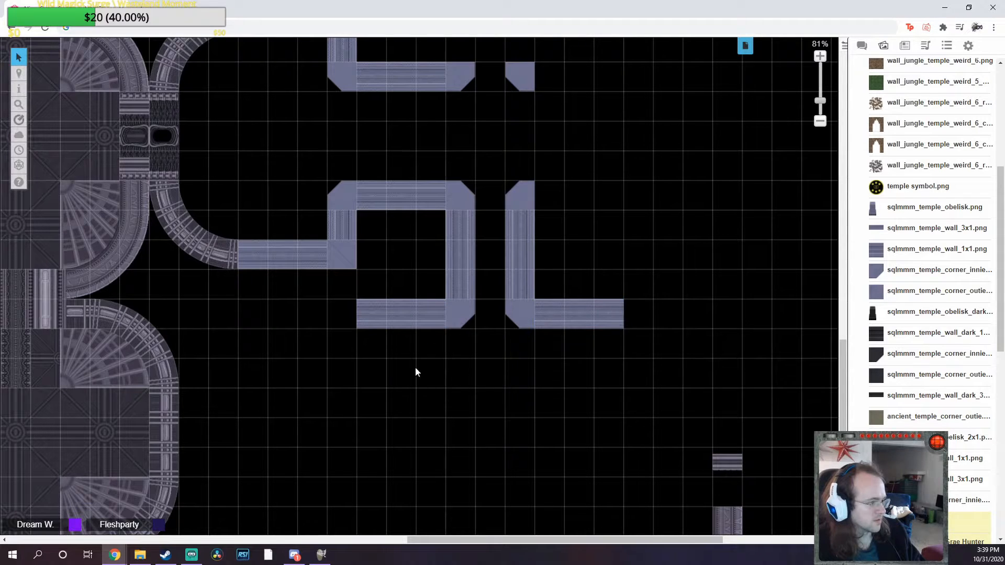
# Place outie corner copies at the outer ends of both horizontal walls, flipping the eastern one horizontally
pyautogui.hotkey('ctrl', 'c')
pyautogui.hotkey('ctrl', 'v')
pyautogui.moveTo(339, 320); pyautogui.dragTo(346, 247)
pyautogui.click(497, 423)
pyautogui.hotkey('ctrl', 'v')
pyautogui.moveTo(689, 341); pyautogui.dragTo(647, 316)
pyautogui.rightClick(647, 315)
pyautogui.moveTo(673, 298)
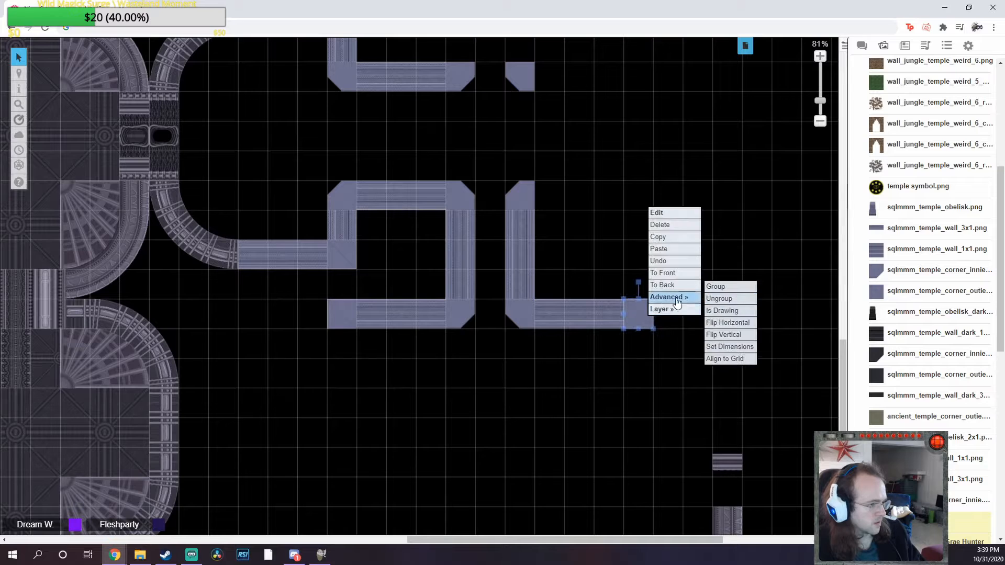
pyautogui.click(714, 323)
# Build the new room's west wall from two vertical three-square wall copies below the western outie corner
pyautogui.scroll(-1, 613, 434)
pyautogui.click(457, 225)
pyautogui.hotkey('ctrl', 'c')
pyautogui.click(341, 353)
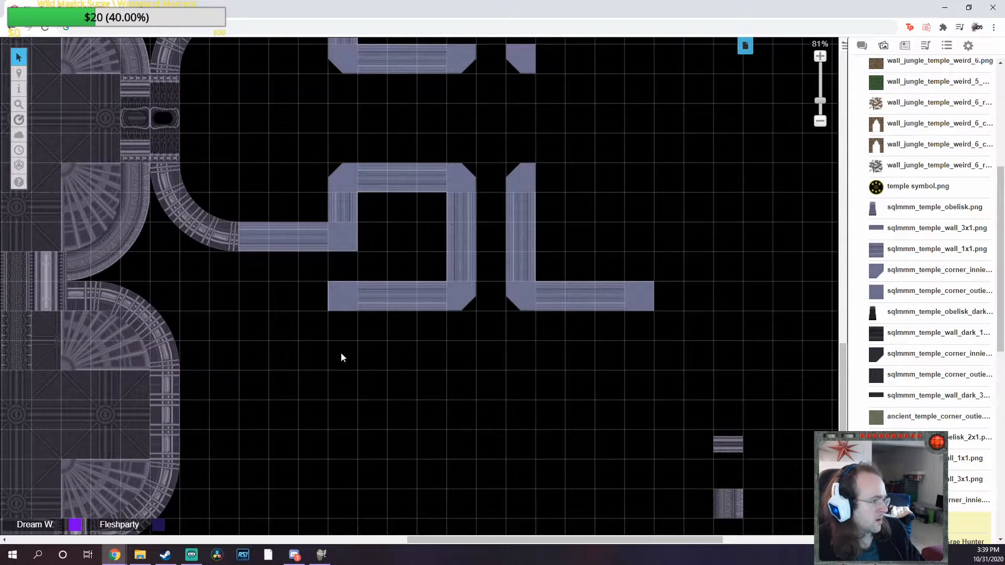
pyautogui.hotkey('ctrl', 'v')
pyautogui.moveTo(340, 353); pyautogui.dragTo(343, 356)
pyautogui.click(410, 417)
pyautogui.hotkey('ctrl', 'v')
pyautogui.moveTo(410, 417); pyautogui.dragTo(348, 445)
# Build the room's east wall from two vertical three-square wall copies below the eastern outie corner
pyautogui.click(515, 263)
pyautogui.hotkey('ctrl', 'c')
pyautogui.click(643, 372)
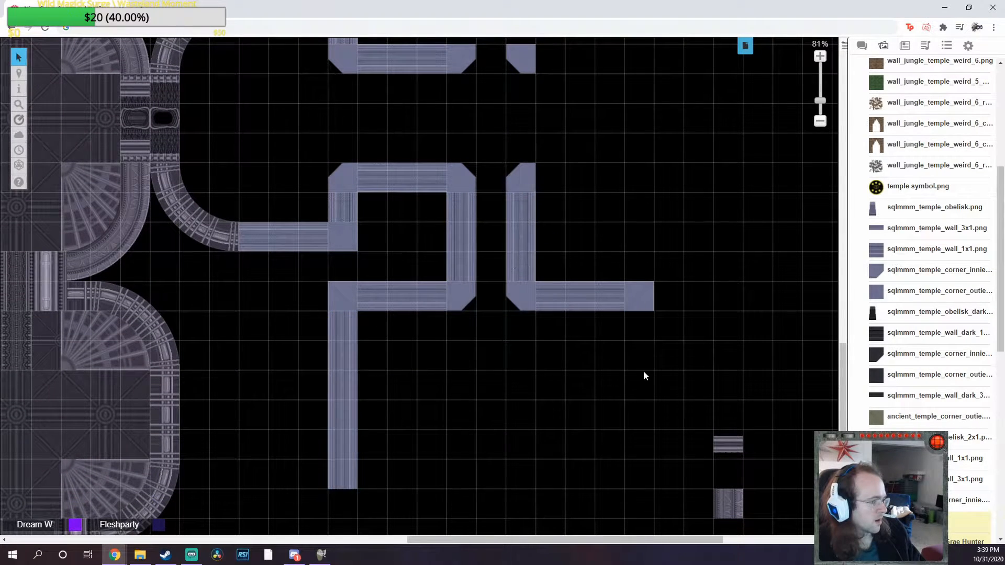
pyautogui.hotkey('ctrl', 'v')
pyautogui.moveTo(644, 372); pyautogui.dragTo(642, 358)
pyautogui.hotkey('ctrl', 'v')
pyautogui.moveTo(633, 465); pyautogui.dragTo(636, 446)
# Place square outie corners at the south ends of the east and west walls, flipping the western one horizontally
pyautogui.scroll(-1, 560, 378)
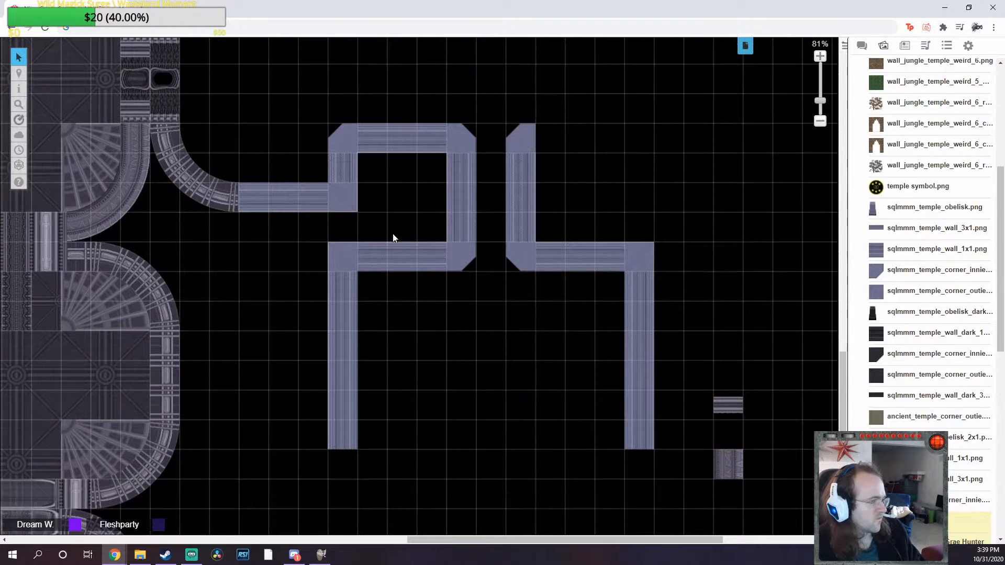
pyautogui.click(637, 499)
pyautogui.hotkey('ctrl', 'v')
pyautogui.moveTo(646, 498); pyautogui.dragTo(651, 469)
pyautogui.click(347, 487)
pyautogui.hotkey('ctrl', 'v')
pyautogui.rightClick(352, 486)
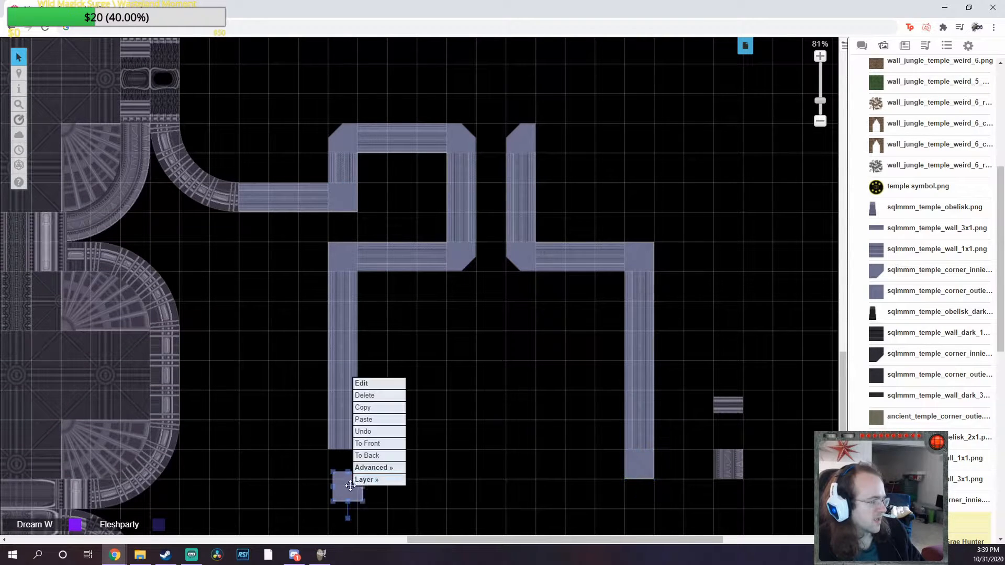
pyautogui.moveTo(387, 469)
pyautogui.click(431, 493)
pyautogui.moveTo(347, 488); pyautogui.dragTo(344, 466)
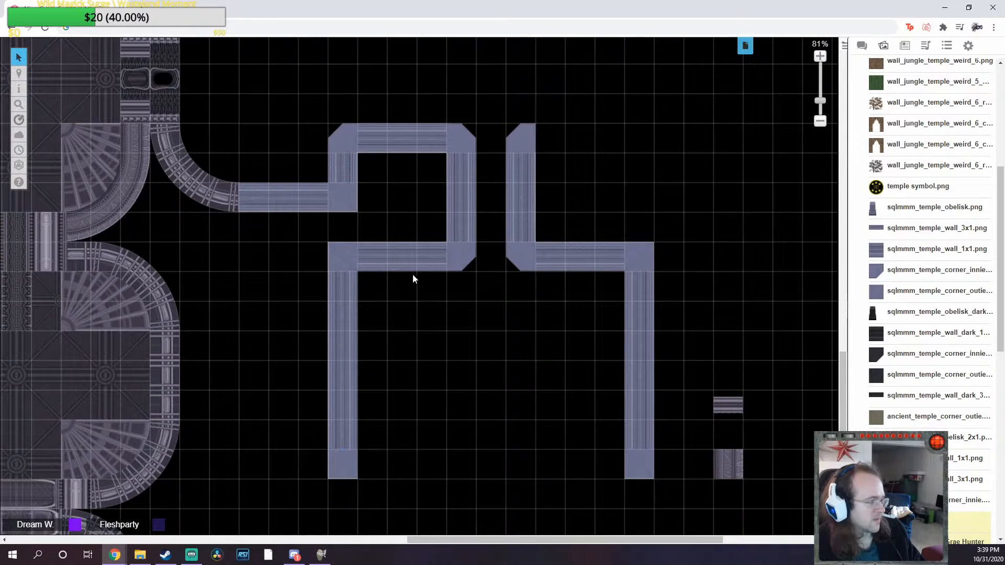
# Delete the stray pasted corner and place a three-square wall copy beside the room's southwest corner
pyautogui.hotkey('ctrl', 'v')
pyautogui.click(429, 272)
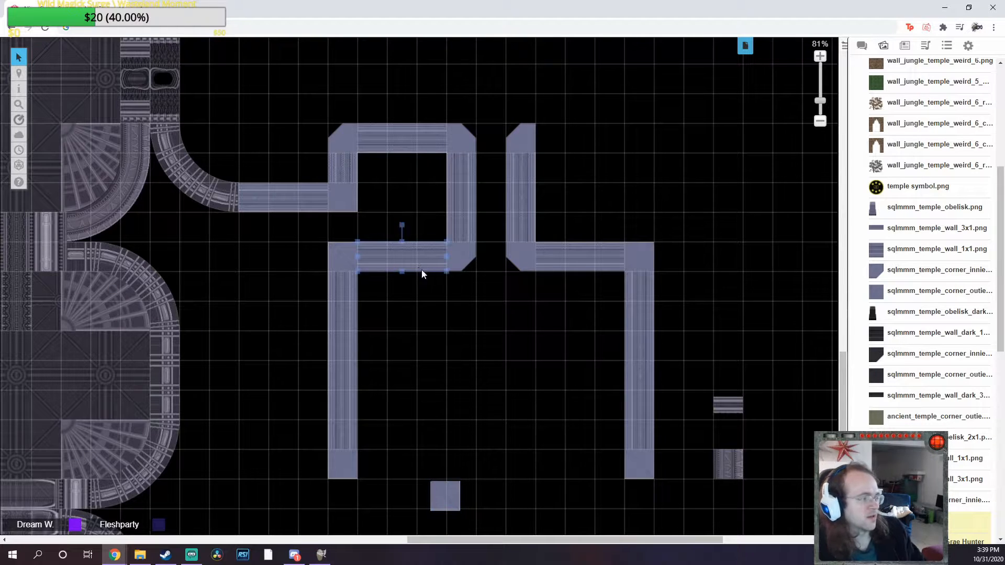
pyautogui.hotkey('ctrl', 'c')
pyautogui.hotkey('ctrl', 'v')
pyautogui.click(439, 485)
pyautogui.press('Delete')
pyautogui.moveTo(435, 427); pyautogui.dragTo(433, 500)
pyautogui.moveTo(440, 447); pyautogui.dragTo(413, 477)
# Close the room's south side with two more three-square wall copies
pyautogui.hotkey('ctrl', 'c')
pyautogui.hotkey('ctrl', 'v')
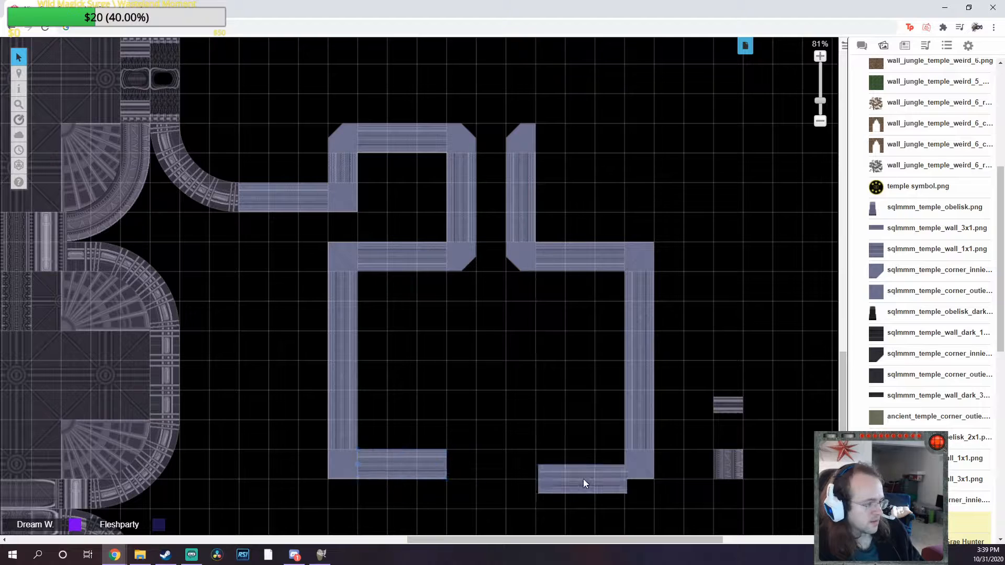
pyautogui.moveTo(584, 482); pyautogui.dragTo(580, 467)
pyautogui.hotkey('ctrl', 'v')
pyautogui.moveTo(502, 464); pyautogui.dragTo(493, 463)
pyautogui.click(539, 403)
pyautogui.moveTo(553, 377); pyautogui.dragTo(491, 403)
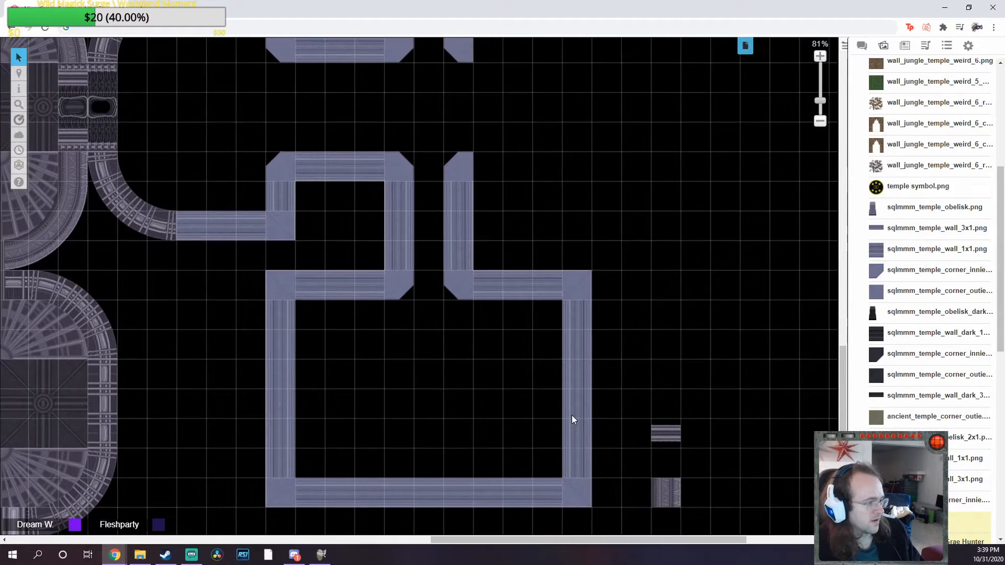
# Delete the middle three-square piece of the room's south wall
pyautogui.moveTo(574, 464); pyautogui.dragTo(574, 460)
pyautogui.click(396, 473)
pyautogui.scroll(-2, 470, 383)
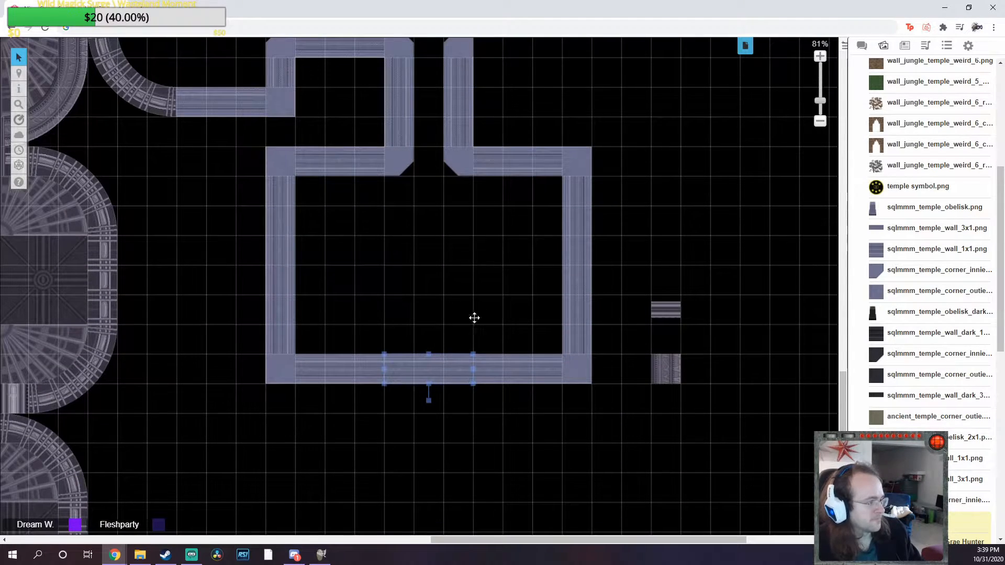
pyautogui.press('Delete')
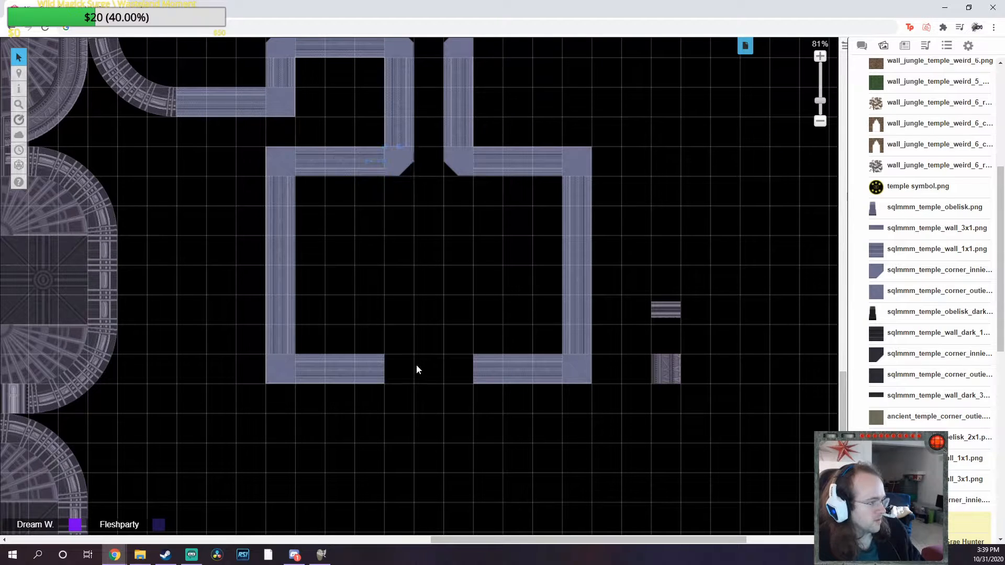
# Try an innie corner piece in the south wall's gap, and delete it together with the remaining south wall pieces
pyautogui.hotkey('ctrl', 'v')
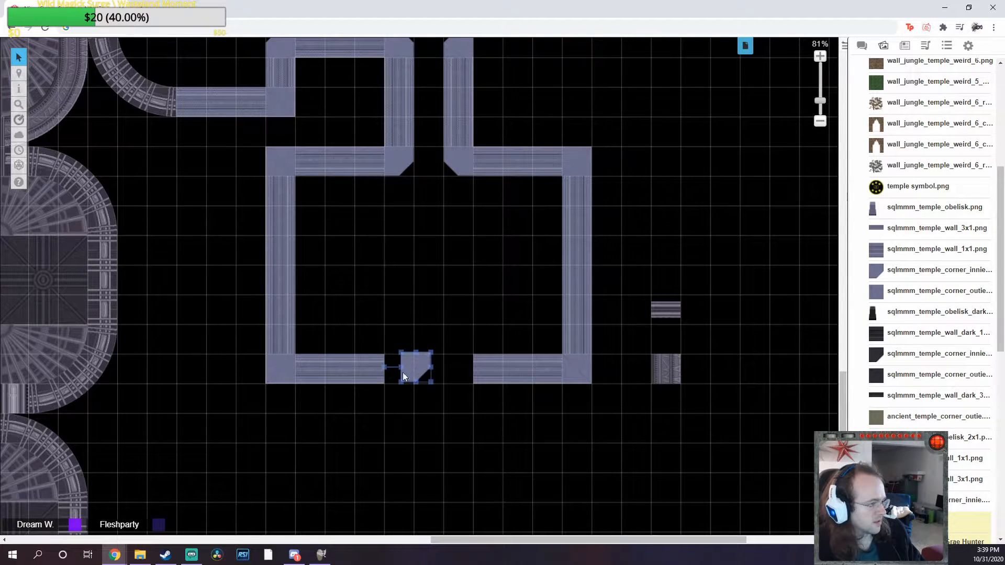
pyautogui.moveTo(588, 426); pyautogui.dragTo(285, 361)
pyautogui.press('Delete')
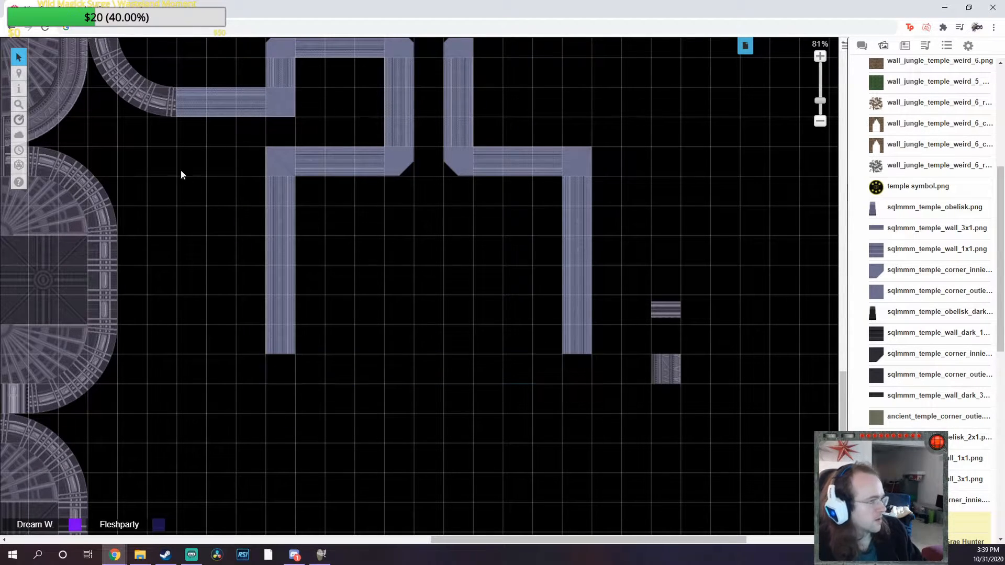
# Copy a curved wall from the adjoining chamber to the south end of the east wall, and a rotated copy below the west wall
pyautogui.hscroll(-5, 298, 404)
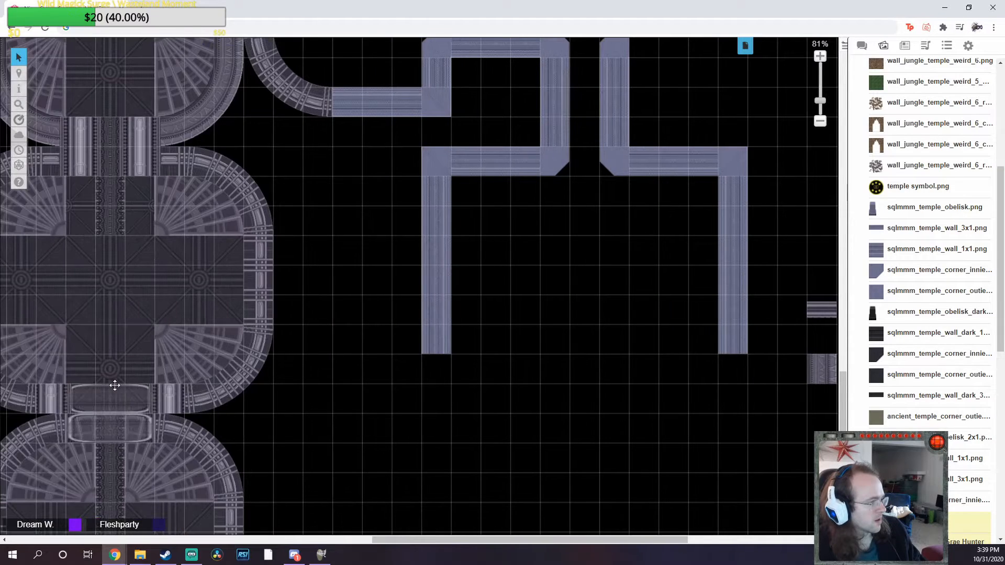
pyautogui.scroll(4, 350, 340)
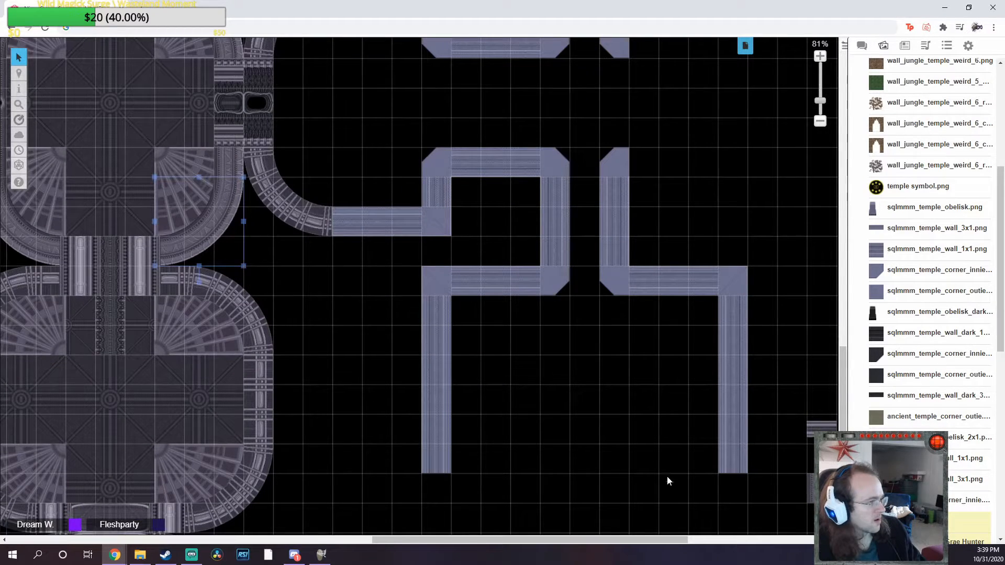
pyautogui.hotkey('ctrl', 'v')
pyautogui.moveTo(668, 474); pyautogui.dragTo(701, 515)
pyautogui.scroll(-4, 638, 489)
pyautogui.hotkey('ctrl', 'v')
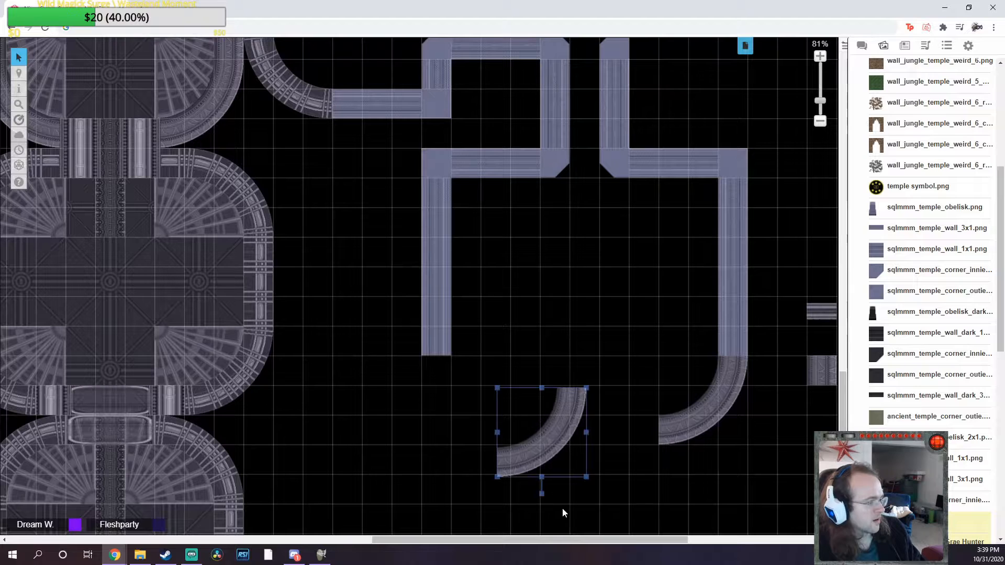
pyautogui.moveTo(542, 494); pyautogui.dragTo(445, 443)
pyautogui.moveTo(540, 442); pyautogui.dragTo(479, 395)
pyautogui.click(562, 342)
# Copy a fluted doorway wall piece from the adjoining chamber to the inner end of each southern curve
pyautogui.scroll(1, 532, 370)
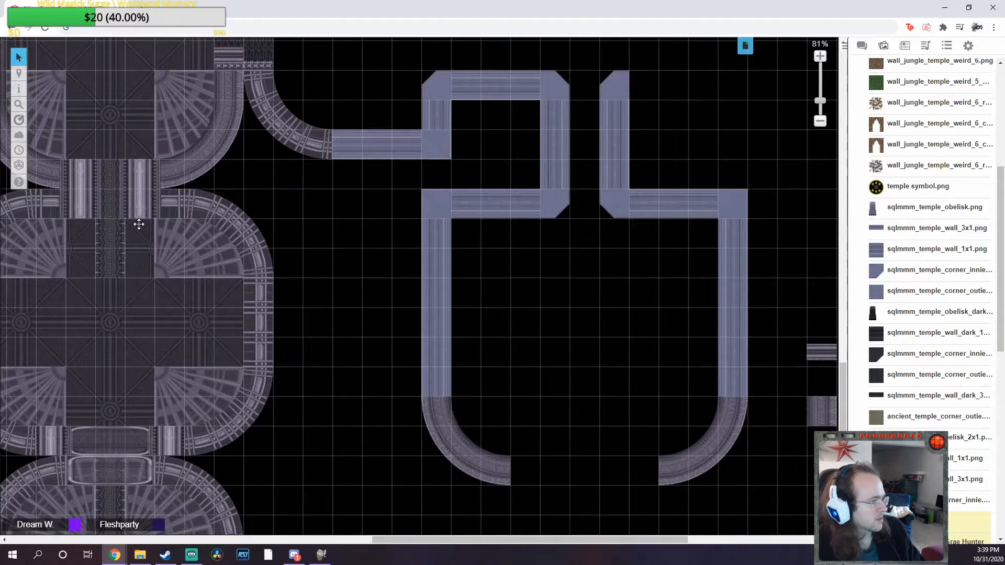
pyautogui.hotkey('ctrl', 'v')
pyautogui.moveTo(553, 339); pyautogui.dragTo(527, 498)
pyautogui.hotkey('ctrl', 'c')
pyautogui.hotkey('ctrl', 'v')
pyautogui.moveTo(622, 480); pyautogui.dragTo(641, 470)
pyautogui.click(589, 401)
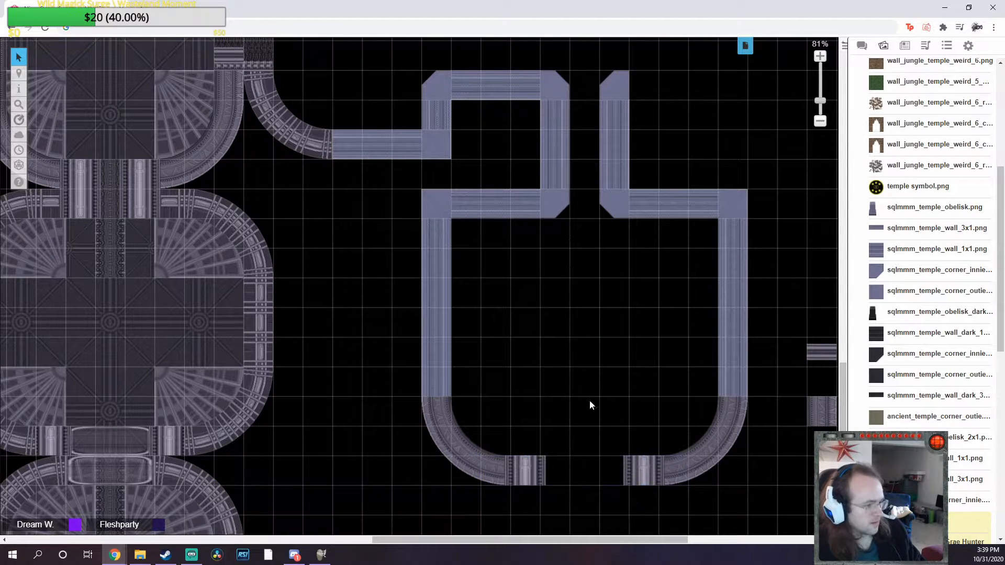
pyautogui.moveTo(704, 476); pyautogui.dragTo(626, 429)
pyautogui.scroll(-1, 646, 397)
pyautogui.scroll(1, 645, 388)
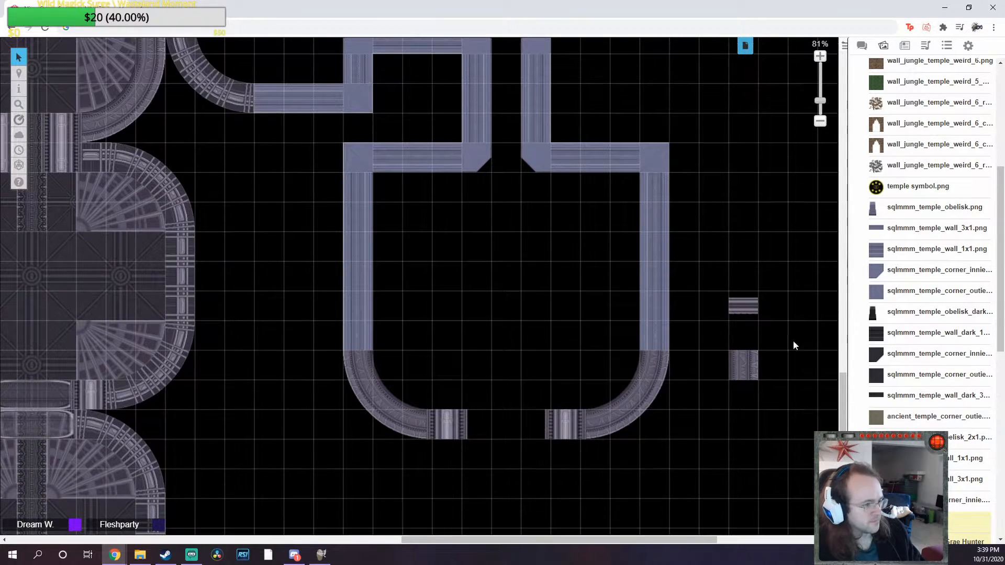
# Add a dark temple wall piece in the south wall's gap between the fluted pieces and send it to the back
pyautogui.moveTo(891, 334); pyautogui.dragTo(505, 411)
pyautogui.click(506, 392)
pyautogui.moveTo(505, 396); pyautogui.dragTo(506, 424)
pyautogui.rightClick(510, 417)
pyautogui.click(523, 387)
pyautogui.click(556, 343)
# Place the dark temple obelisk at the middle of the dark south wall, turned 180 degrees to point south
pyautogui.moveTo(893, 313); pyautogui.dragTo(533, 379)
pyautogui.moveTo(534, 334); pyautogui.dragTo(534, 425)
pyautogui.moveTo(535, 380); pyautogui.dragTo(507, 399)
# Move the spare narrow fluted piece into the room and copy it to form a two-by-two arrangement of pillars
pyautogui.moveTo(736, 320); pyautogui.dragTo(292, 275)
pyautogui.click(586, 349)
pyautogui.rightClick(309, 278)
pyautogui.hotkey('ctrl', 'c')
pyautogui.hotkey('ctrl', 'v')
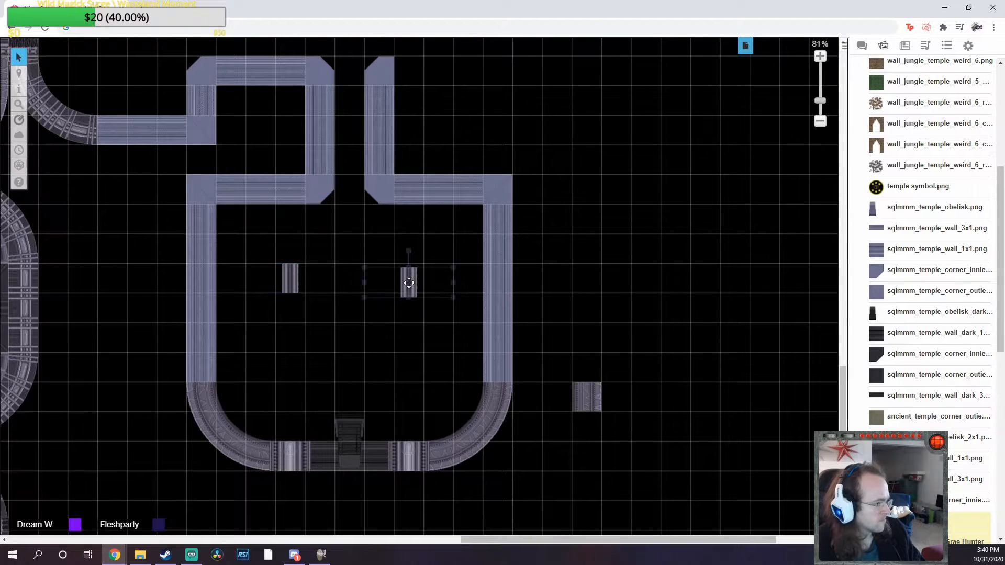
pyautogui.click(401, 350)
pyautogui.moveTo(407, 358); pyautogui.dragTo(405, 374)
pyautogui.hotkey('ctrl', 'v')
pyautogui.moveTo(280, 364); pyautogui.dragTo(289, 369)
pyautogui.click(498, 348)
pyautogui.moveTo(617, 274); pyautogui.dragTo(647, 302)
# Copy a fan-shaped floor tile from the adjoining chamber into the southwest curve, rotated 180 degrees, sent to back and enlarged under the wall
pyautogui.click(146, 277)
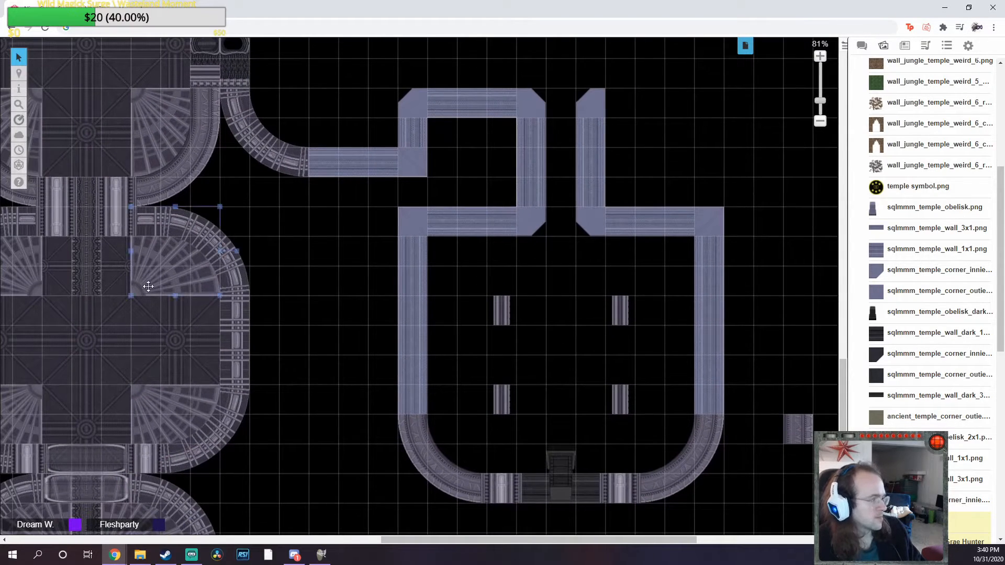
pyautogui.hotkey('ctrl', 'c')
pyautogui.hotkey('ctrl', 'v')
pyautogui.click(375, 363)
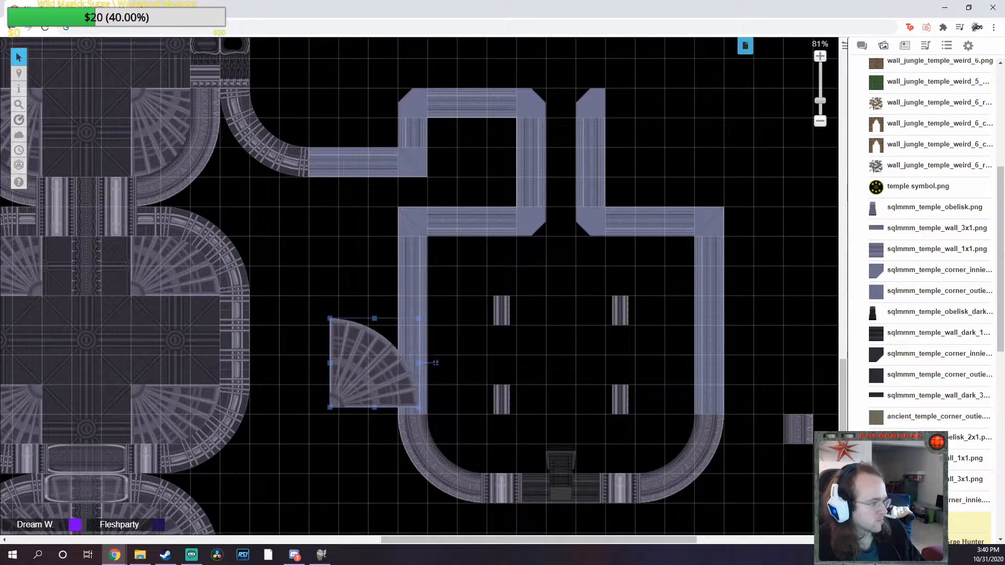
pyautogui.moveTo(436, 362); pyautogui.dragTo(196, 367)
pyautogui.moveTo(388, 368); pyautogui.dragTo(468, 417)
pyautogui.rightClick(472, 443)
pyautogui.rightClick(471, 417)
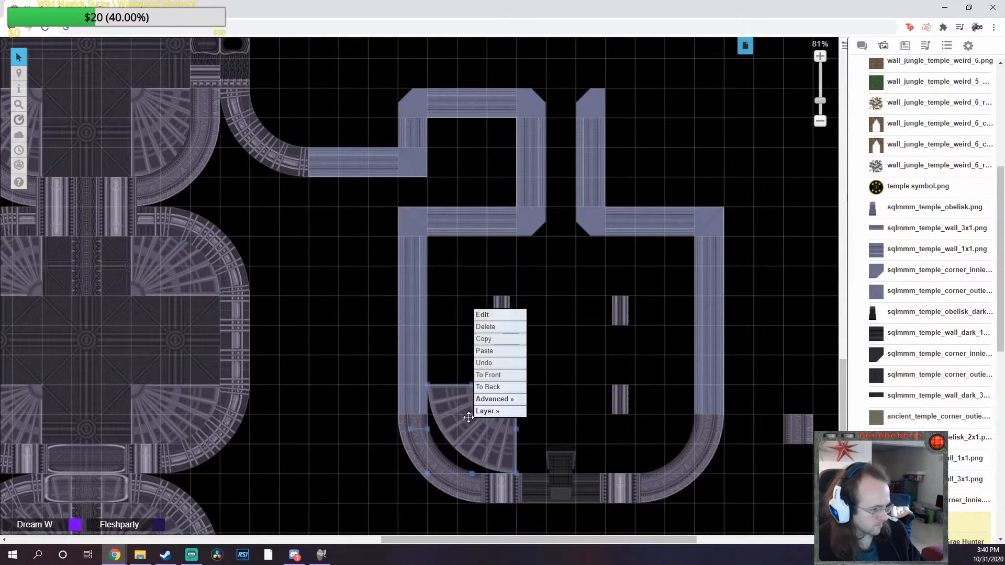
pyautogui.click(486, 388)
pyautogui.moveTo(427, 476); pyautogui.dragTo(401, 503)
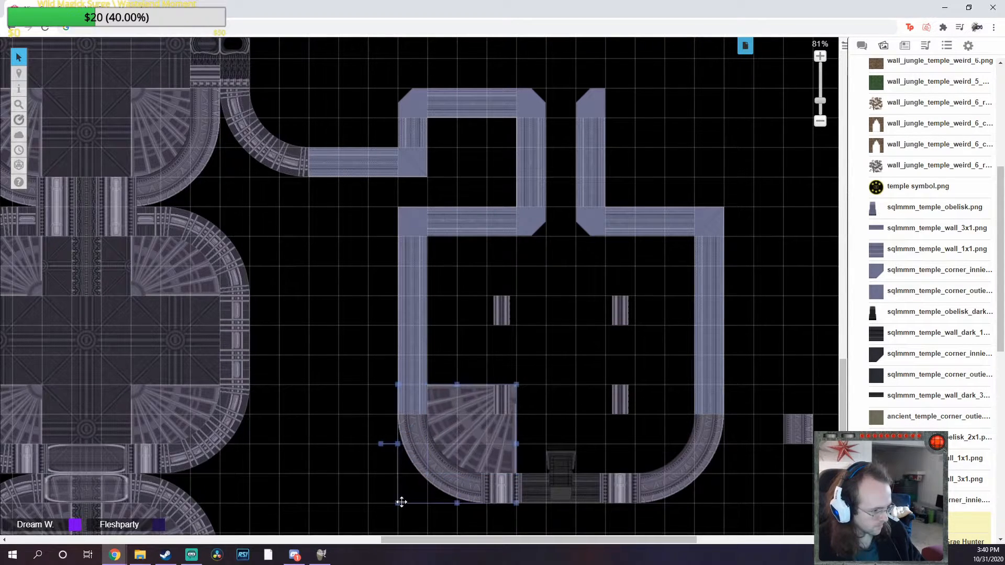
# Paste another fan-shaped floor tile, mirror it to fit the southeast curve, and send it behind the walls and pillar
pyautogui.click(755, 492)
pyautogui.hotkey('ctrl', 'v')
pyautogui.rightClick(754, 492)
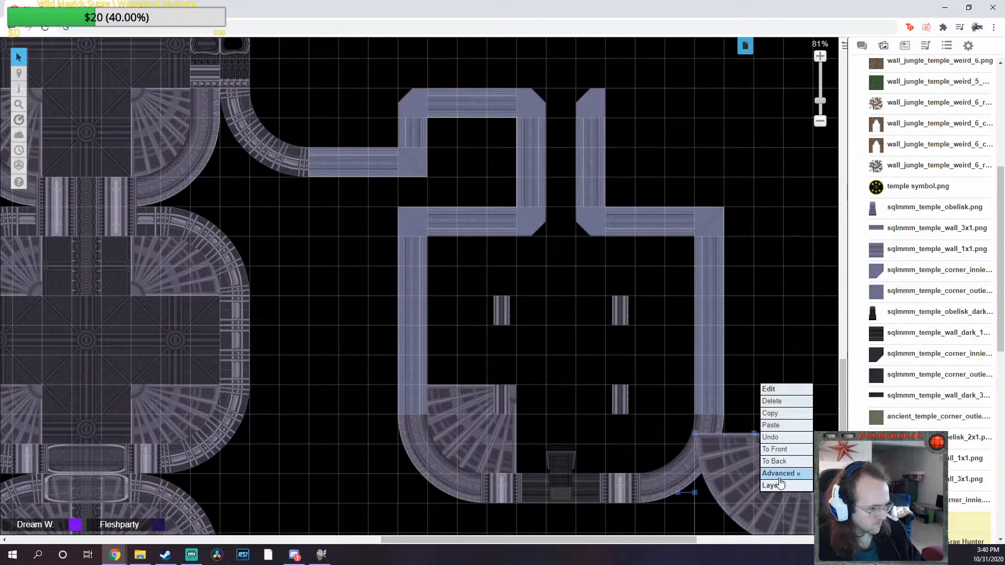
pyautogui.click(755, 492)
pyautogui.moveTo(755, 491); pyautogui.dragTo(655, 445)
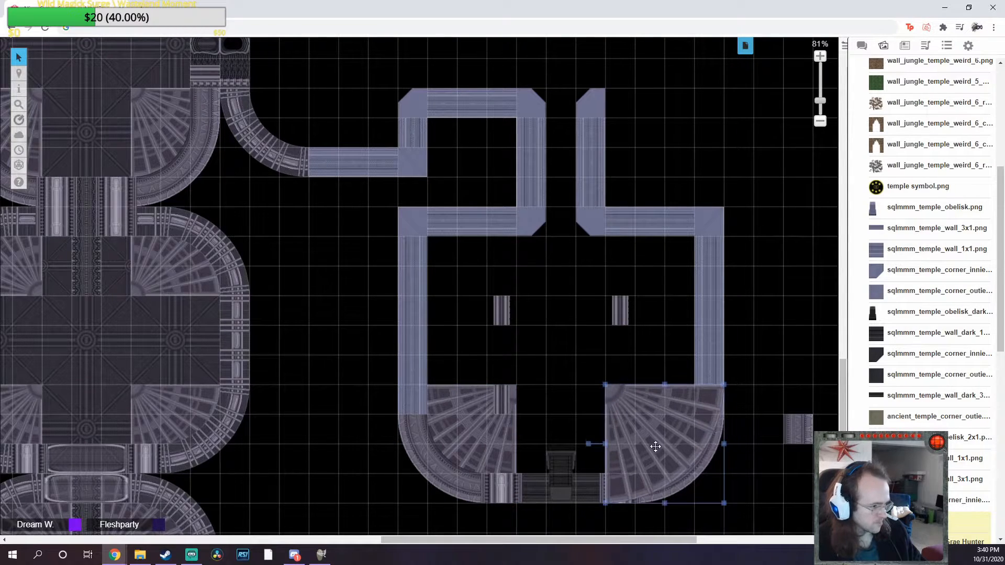
pyautogui.rightClick(654, 444)
pyautogui.moveTo(658, 414)
pyautogui.click(721, 442)
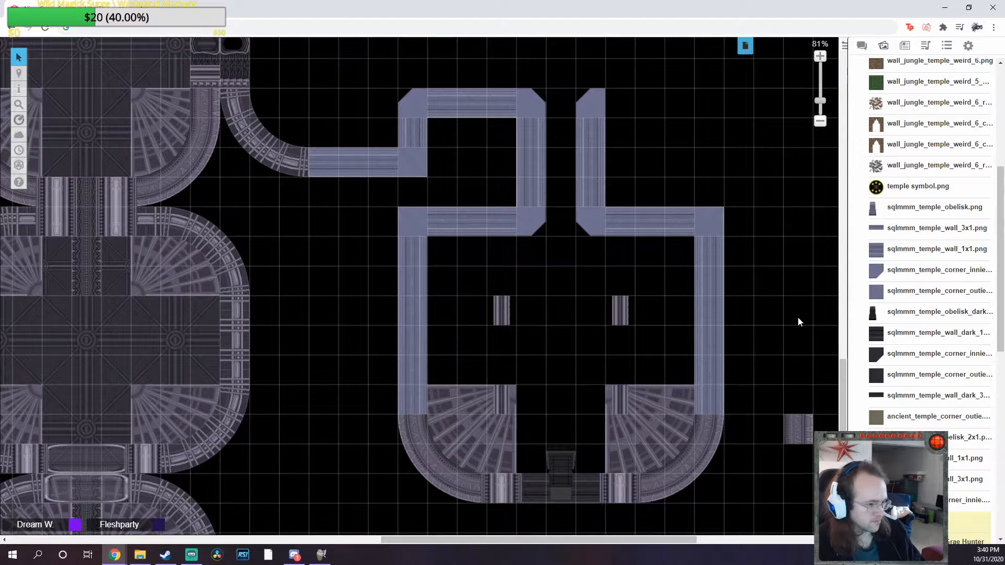
# Search the art library for marble
pyautogui.scroll(3, 556, 339)
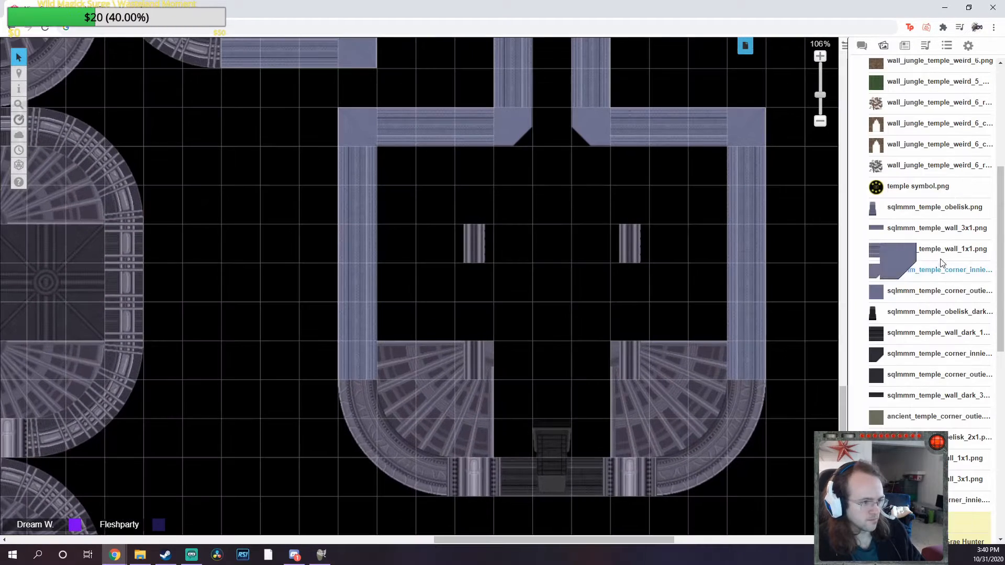
pyautogui.moveTo(932, 250); pyautogui.dragTo(936, 257)
pyautogui.scroll(5, 936, 257)
pyautogui.doubleClick(894, 99)
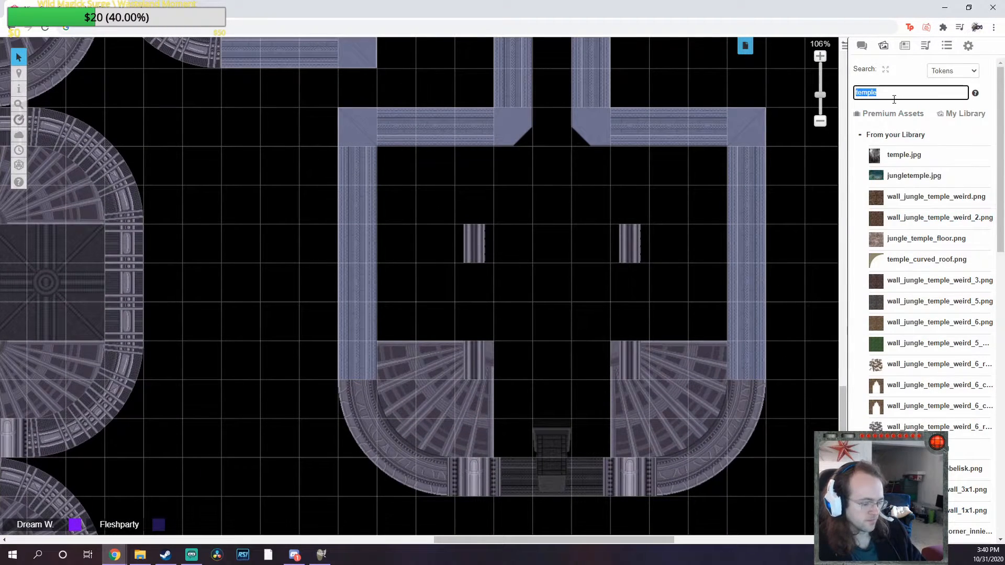
pyautogui.press('Return')
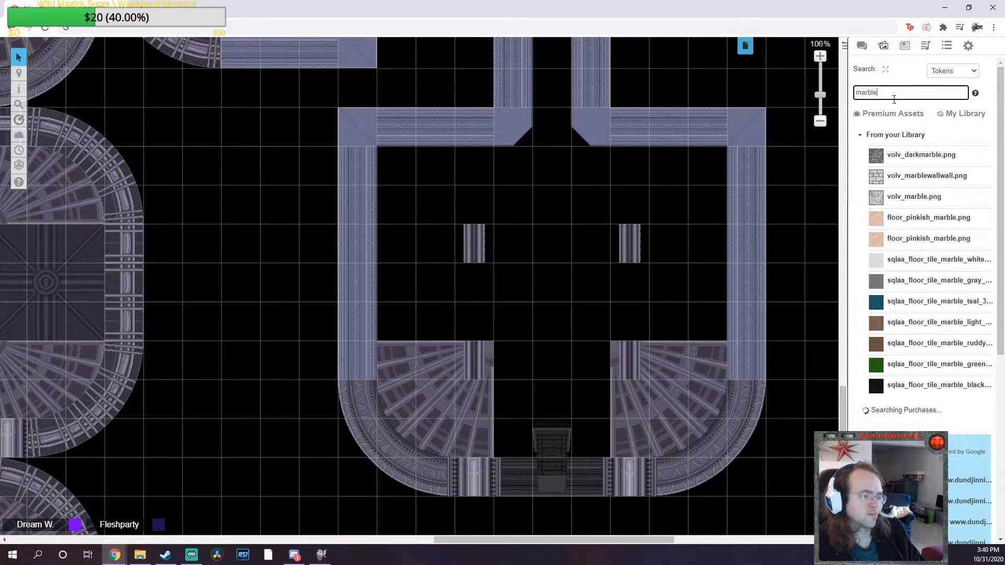
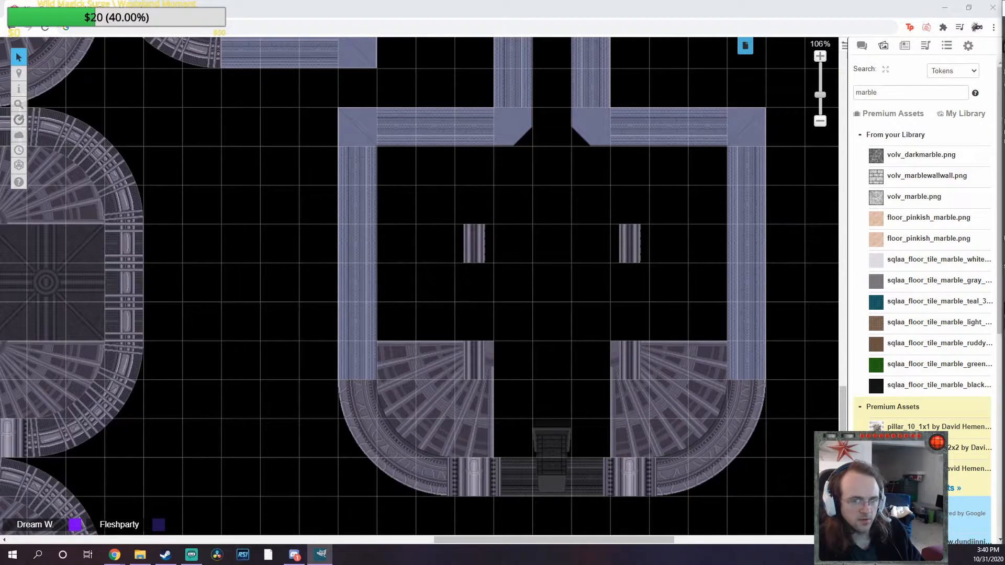
# Switch to GIMP and save a copy of the teal marble tile as SQLAA_floor_tile_marble_teal_soft_3x3.xcf
pyautogui.moveTo(1004, 6); pyautogui.dragTo(309, 1)
pyautogui.click(8, 19)
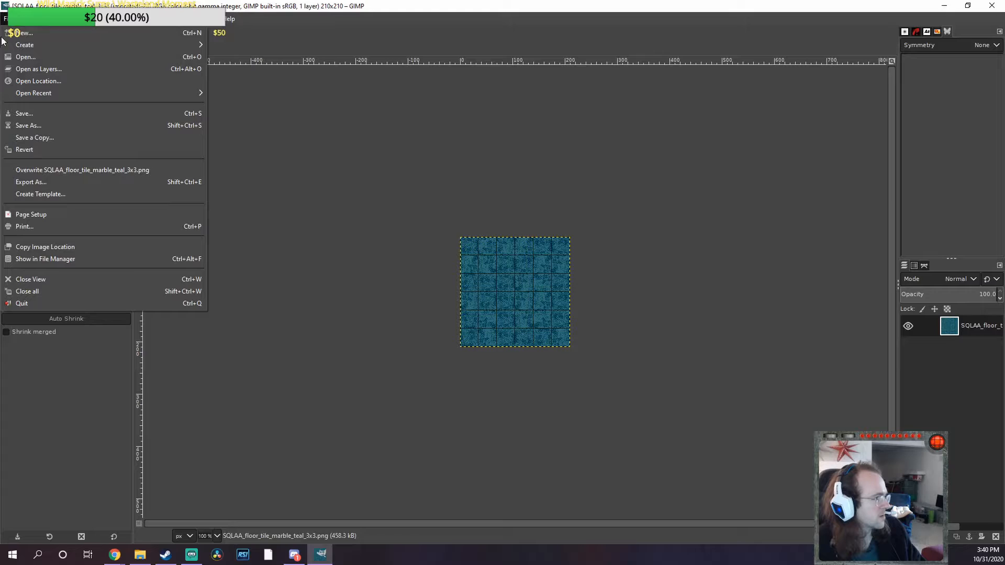
pyautogui.click(46, 138)
pyautogui.click(421, 137)
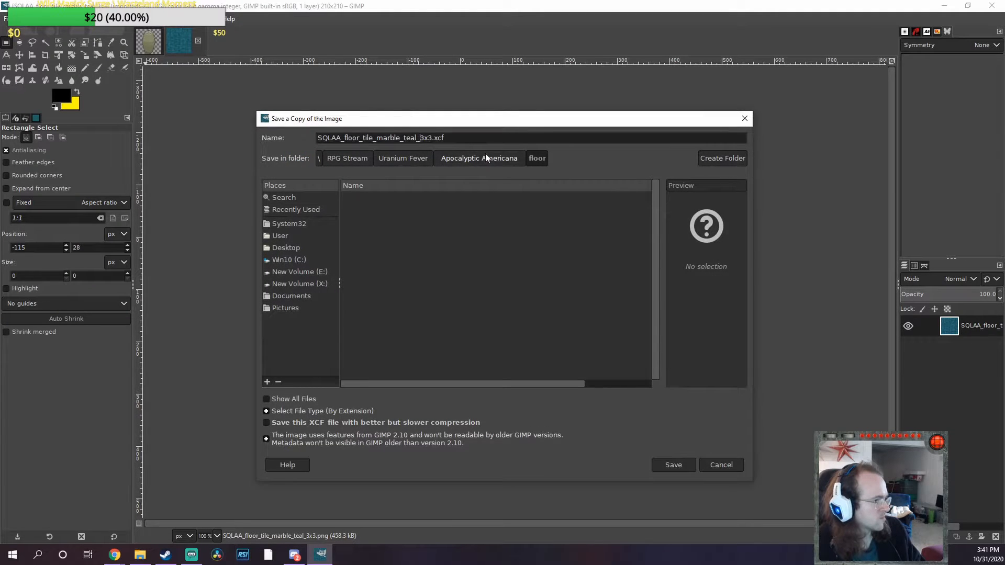
pyautogui.write('soft_')
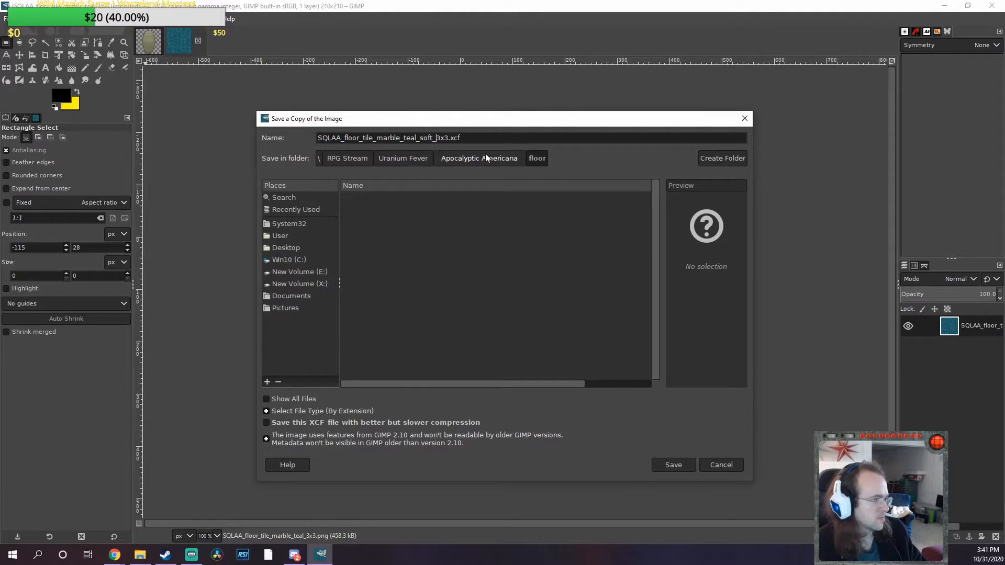
pyautogui.press('Return')
# Open the recent file SQLAA_floor_tile_marble_teal_soft_3x3.xcf and close the original teal tile image
pyautogui.click(7, 18)
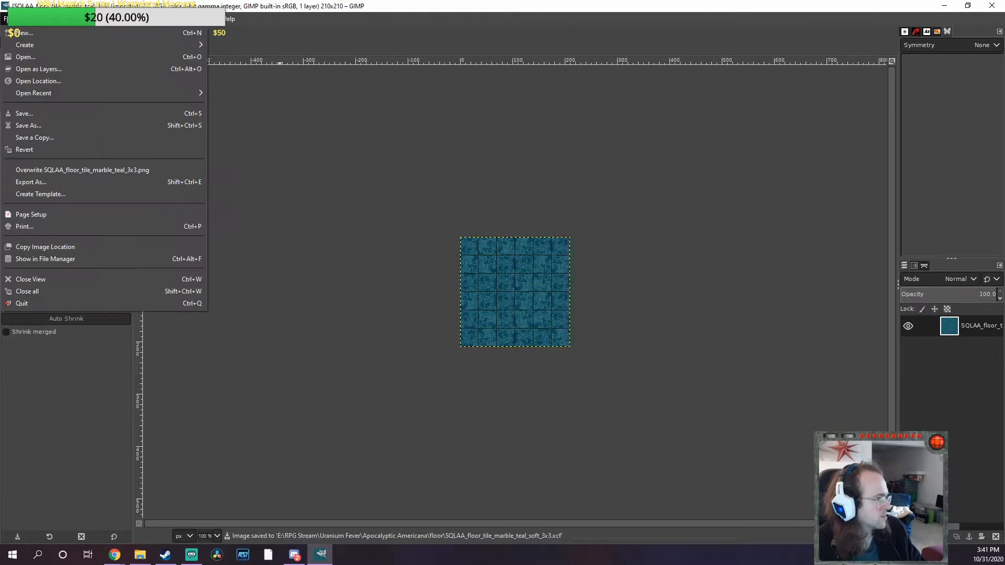
pyautogui.moveTo(112, 94)
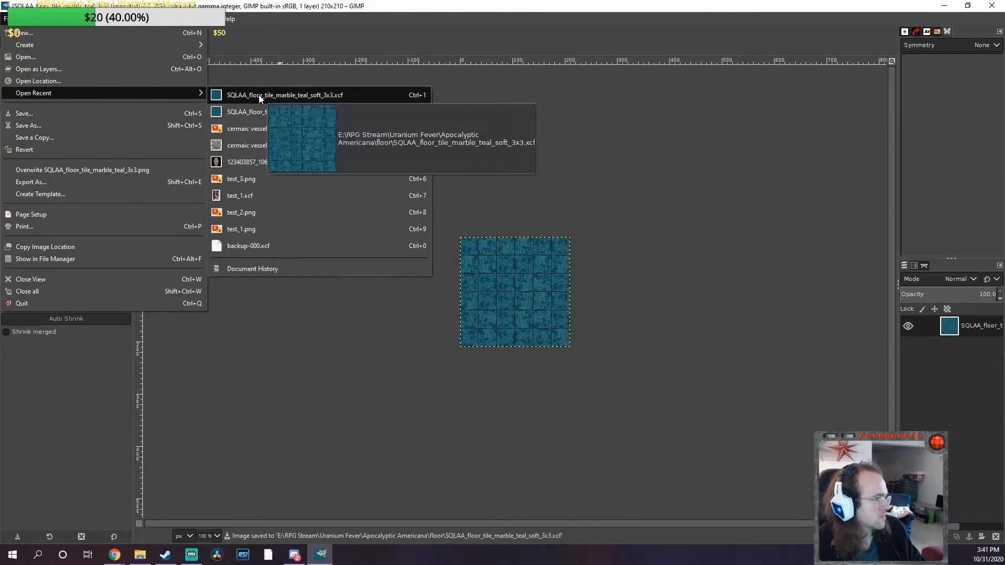
pyautogui.click(259, 95)
pyautogui.click(198, 42)
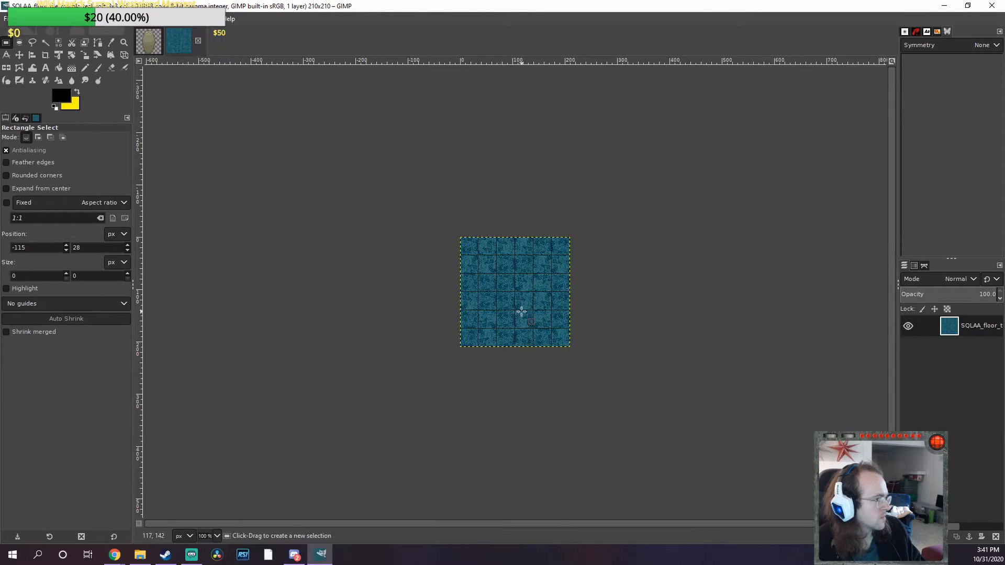
pyautogui.scroll(2, 522, 306)
# Recolour the marble tile with Hue-Chroma, using hue 46.99, chroma 1.46 and lightness 7.03
pyautogui.click(132, 19)
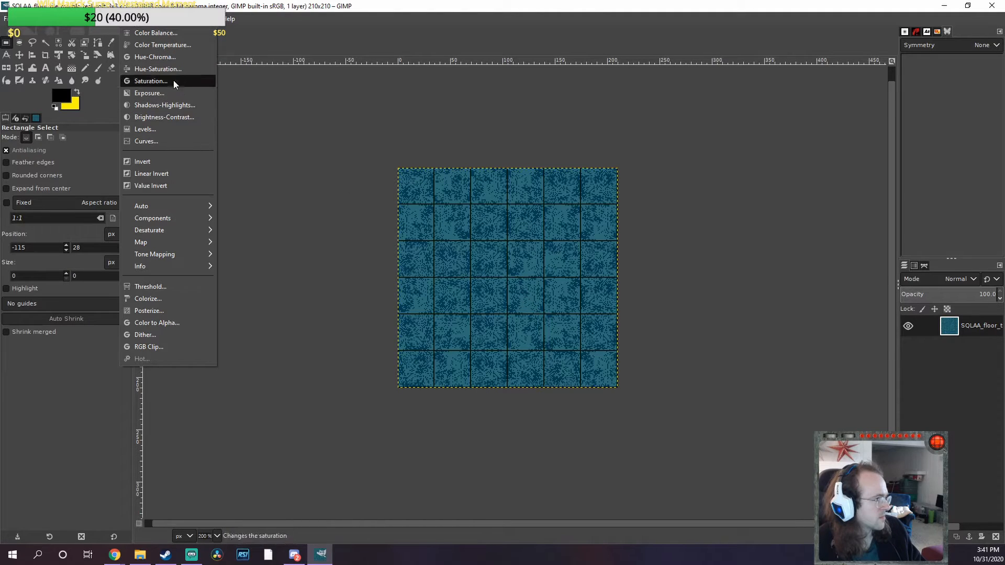
pyautogui.click(166, 57)
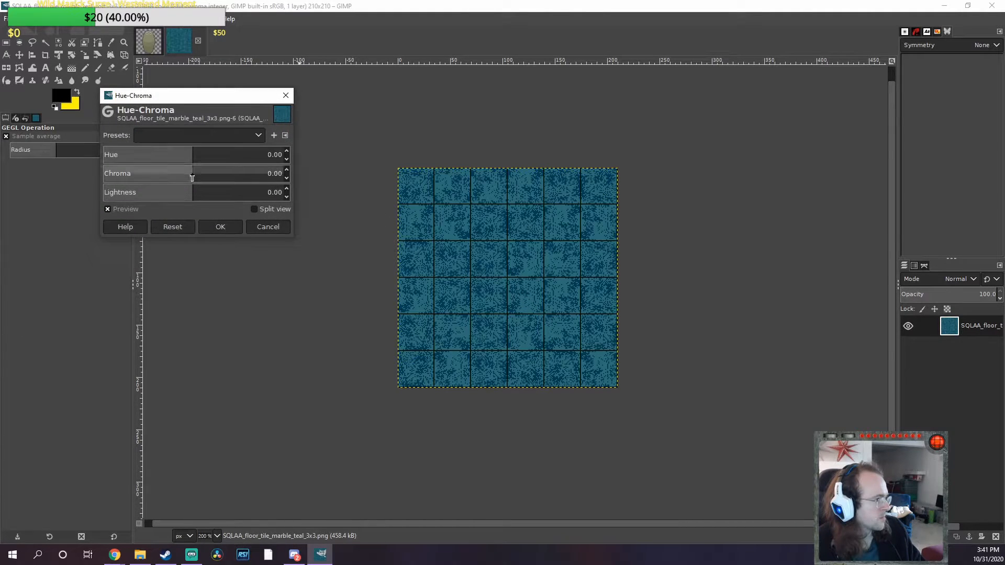
pyautogui.moveTo(191, 178); pyautogui.dragTo(248, 180)
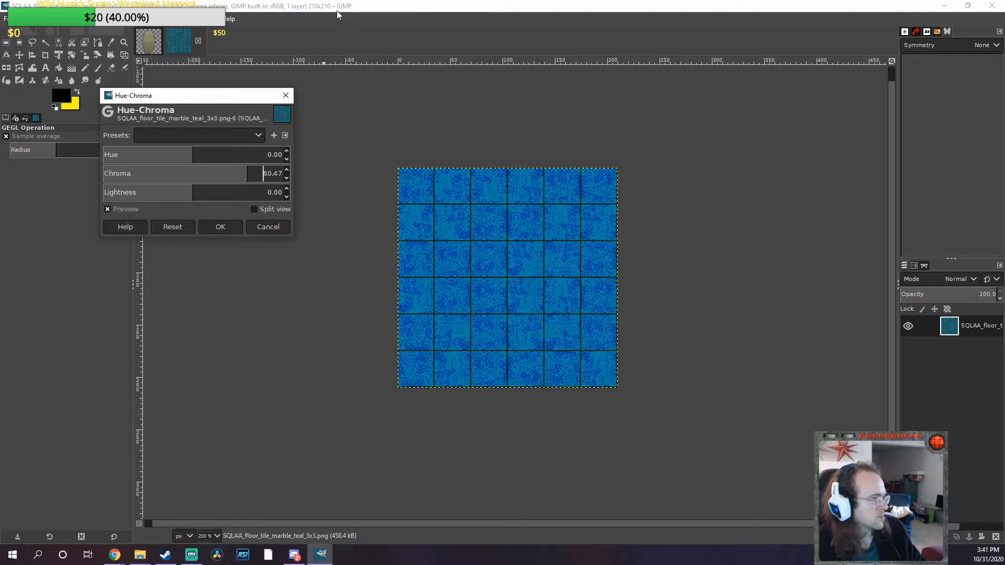
pyautogui.moveTo(342, 8); pyautogui.dragTo(365, 195)
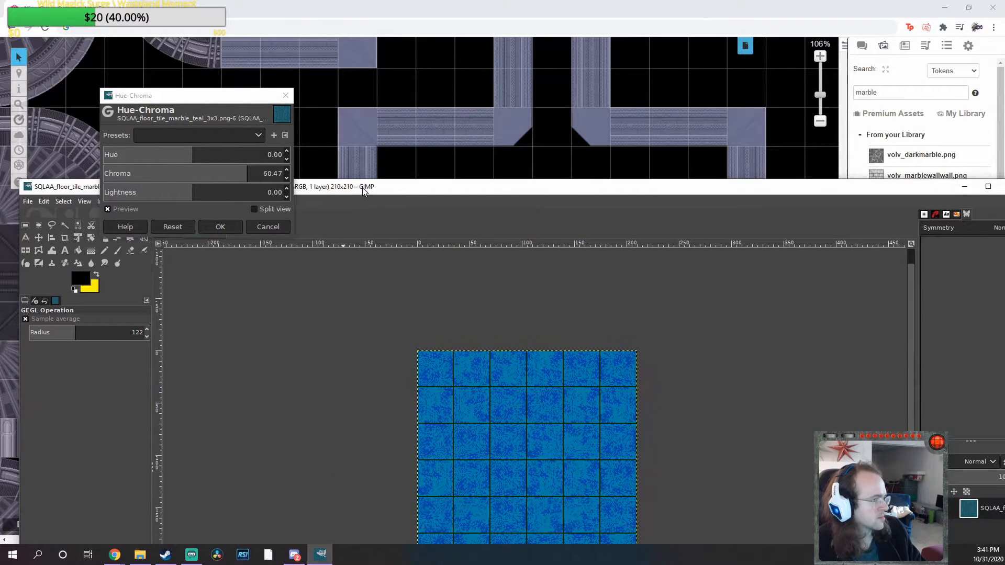
pyautogui.moveTo(247, 179); pyautogui.dragTo(215, 158)
pyautogui.moveTo(321, 161); pyautogui.dragTo(490, 169)
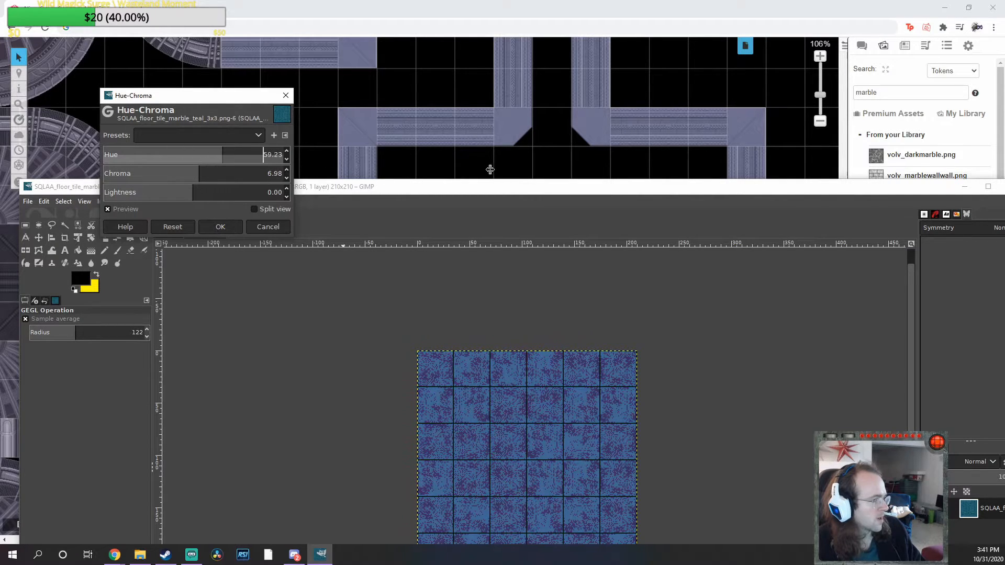
pyautogui.moveTo(378, 169); pyautogui.dragTo(428, 170)
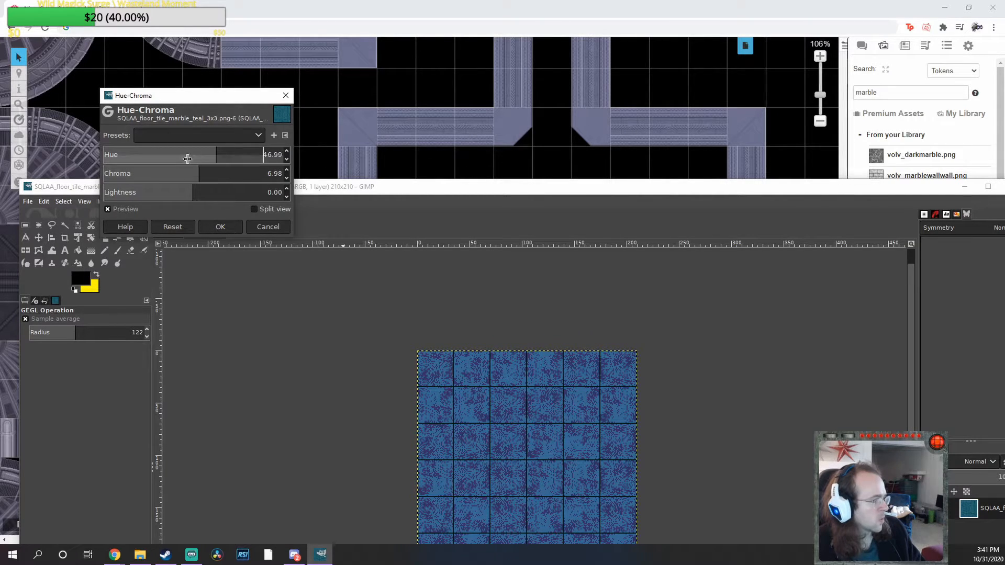
pyautogui.moveTo(185, 178); pyautogui.dragTo(311, 179)
pyautogui.moveTo(393, 182); pyautogui.dragTo(63, 184)
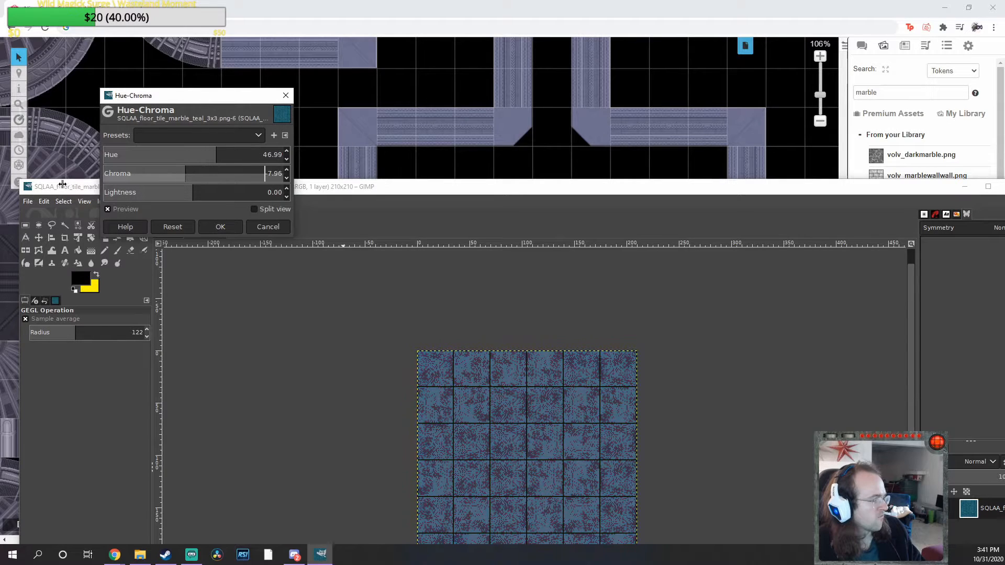
pyautogui.moveTo(157, 197); pyautogui.dragTo(276, 199)
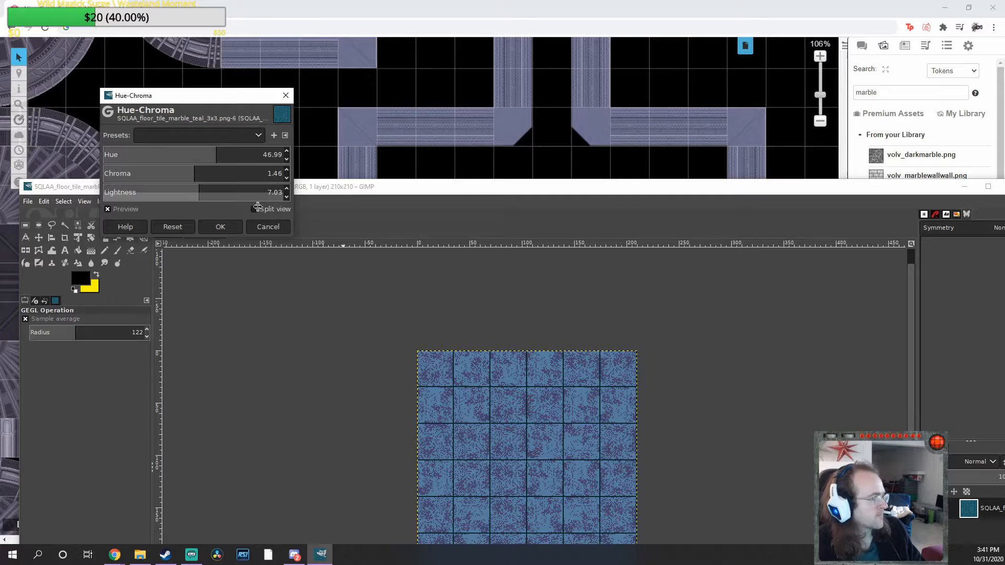
pyautogui.click(220, 227)
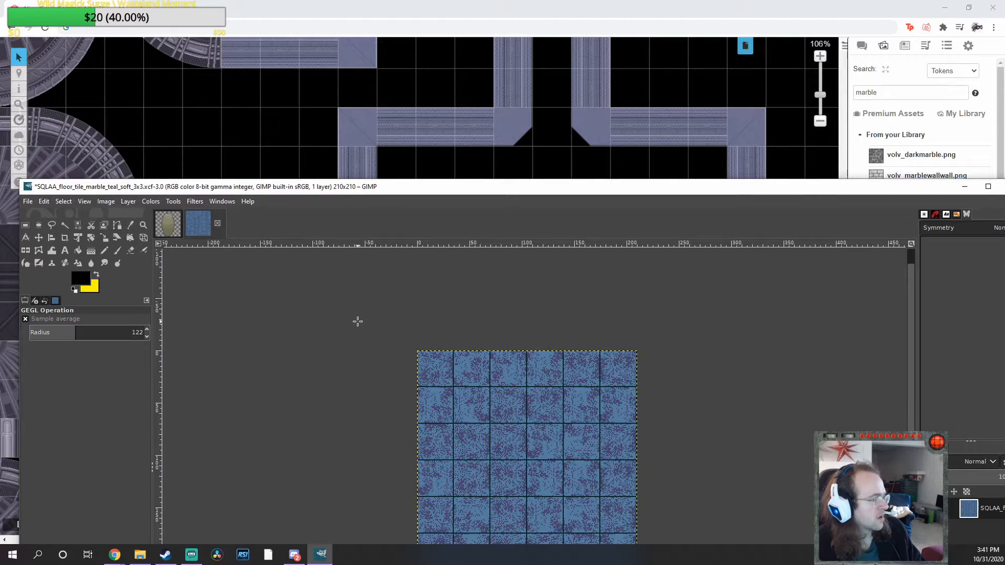
# Export the recoloured tile as SQLAA_floor_tile_marble_teal_soft_3x3.png in the floor folder with the default PNG options
pyautogui.click(30, 206)
pyautogui.click(37, 363)
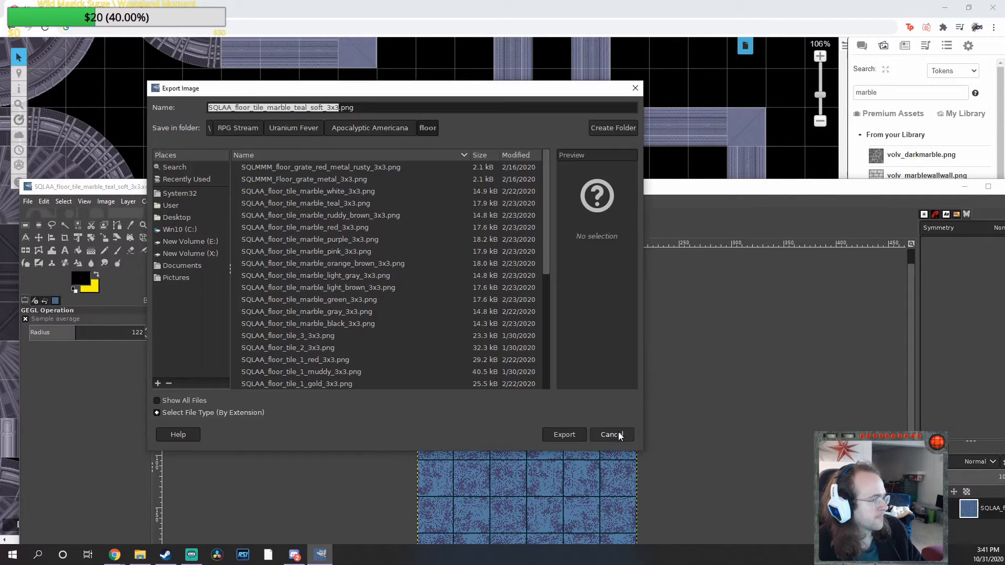
pyautogui.click(549, 438)
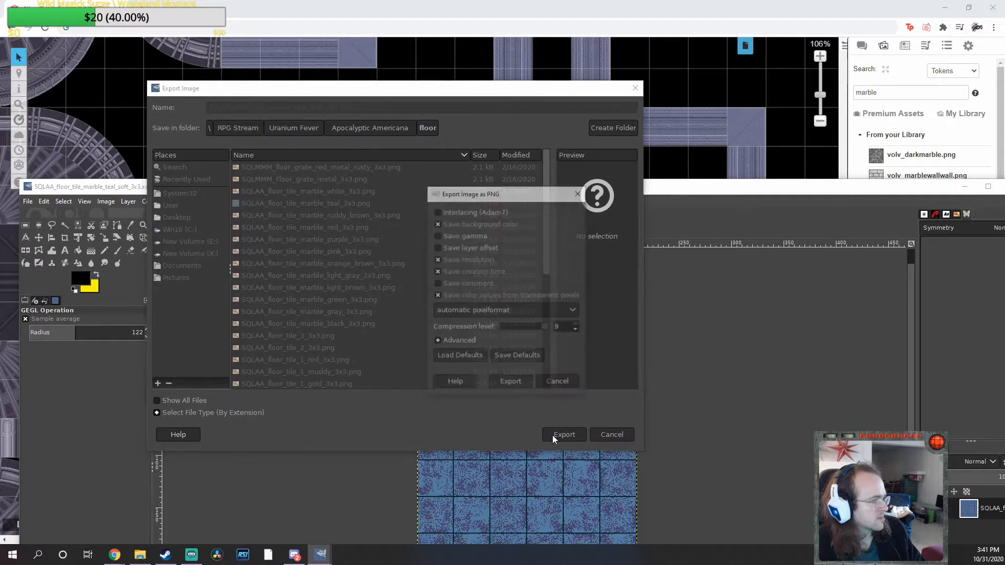
pyautogui.click(511, 384)
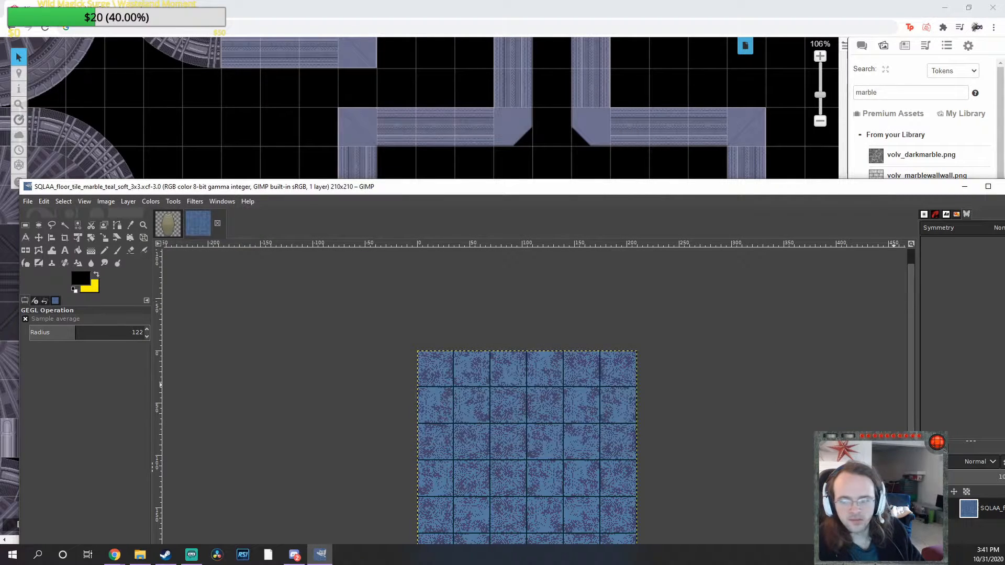
# Bring the exported marble tile from the file manager into the Roll20 map and move it into the passage area's west room
pyautogui.click(140, 555)
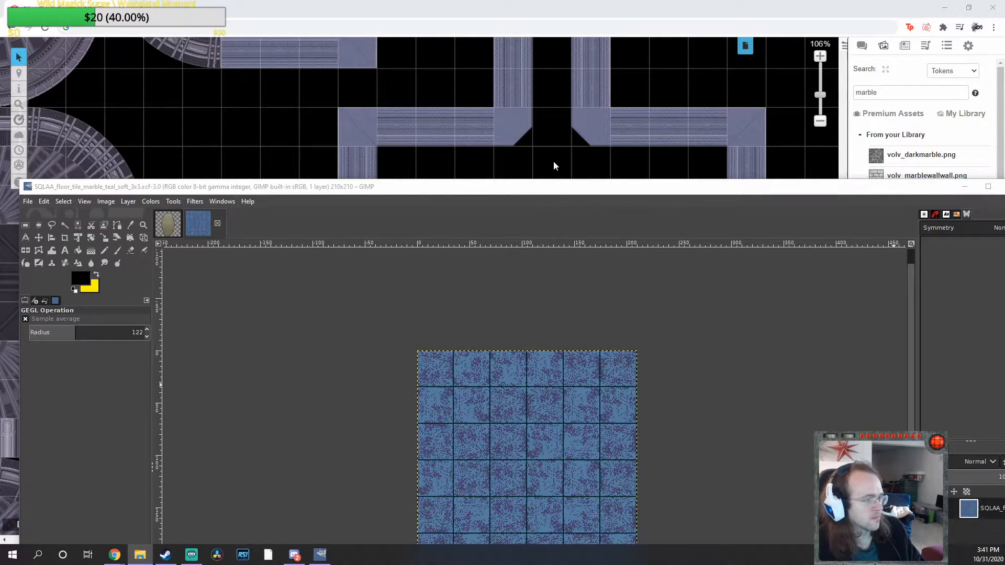
pyautogui.click(536, 159)
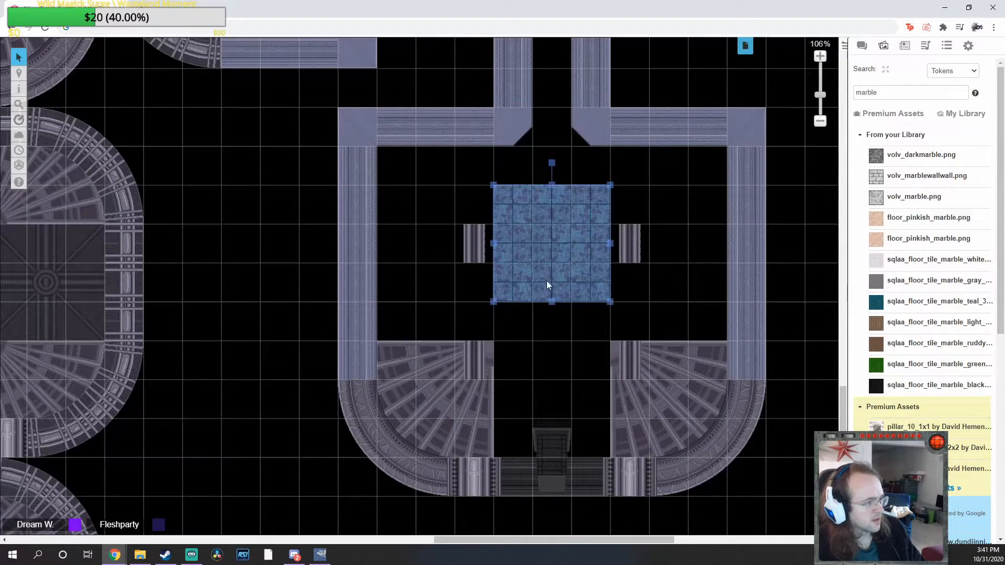
pyautogui.scroll(6, 418, 232)
pyautogui.moveTo(527, 235); pyautogui.dragTo(270, 255)
# Paste copies of the blue marble tile to cover the west room's floor, sending the middle one to the back
pyautogui.hotkey('ctrl', 'v')
pyautogui.hotkey('ctrl', 'v')
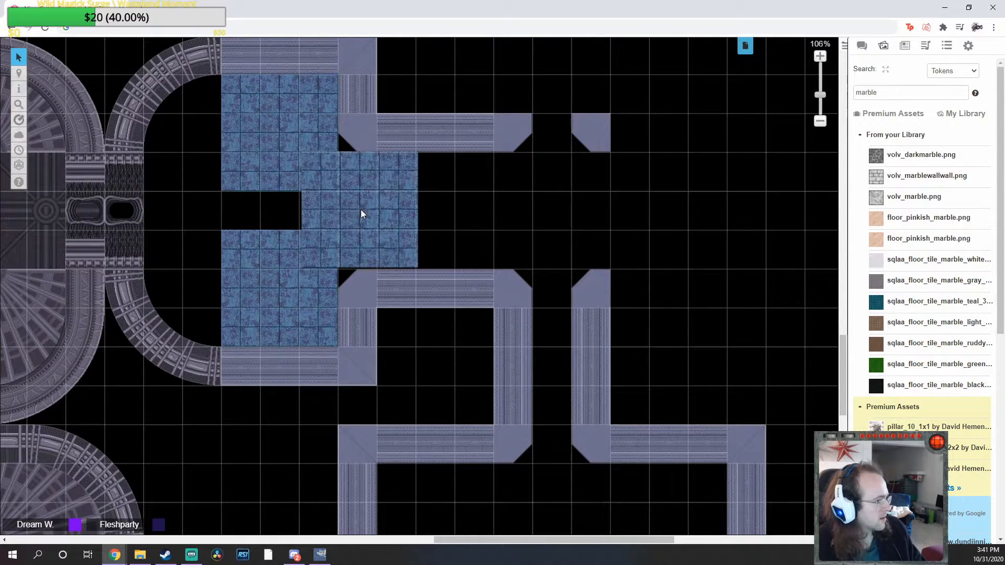
pyautogui.moveTo(359, 209); pyautogui.dragTo(292, 214)
pyautogui.rightClick(292, 215)
pyautogui.click(309, 138)
# Move a marble tile over the gap in the west room's floor and send it to the back
pyautogui.moveTo(401, 217); pyautogui.dragTo(300, 275)
pyautogui.rightClick(352, 188)
pyautogui.moveTo(368, 165)
pyautogui.rightClick(366, 243)
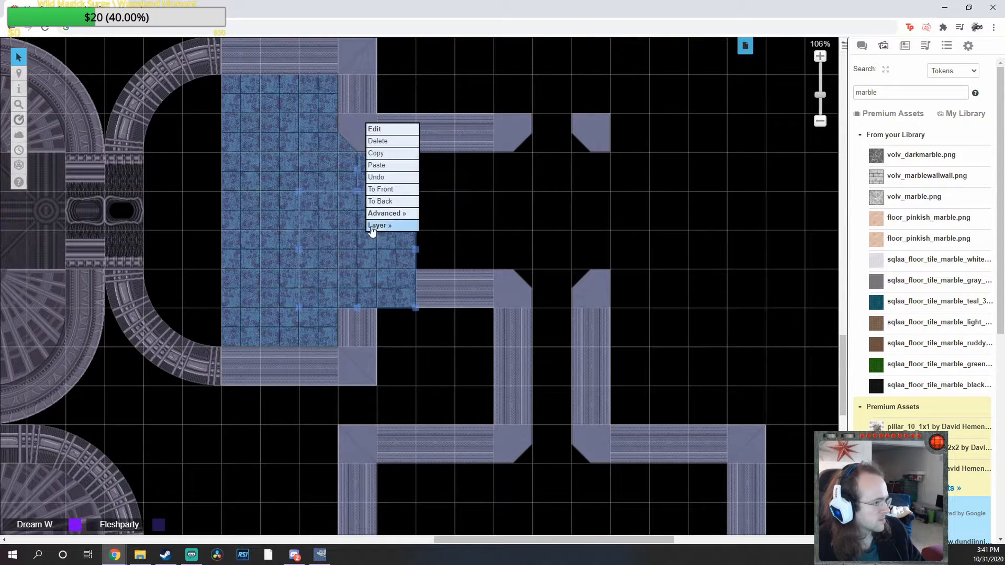
pyautogui.click(390, 204)
# Paste marble tiles eastward along the passage up to the junction and send the junction's upper tile to the back
pyautogui.hotkey('ctrl', 'v')
pyautogui.moveTo(478, 204); pyautogui.dragTo(464, 212)
pyautogui.hotkey('ctrl', 'v')
pyautogui.moveTo(567, 202); pyautogui.dragTo(545, 181)
pyautogui.rightClick(549, 180)
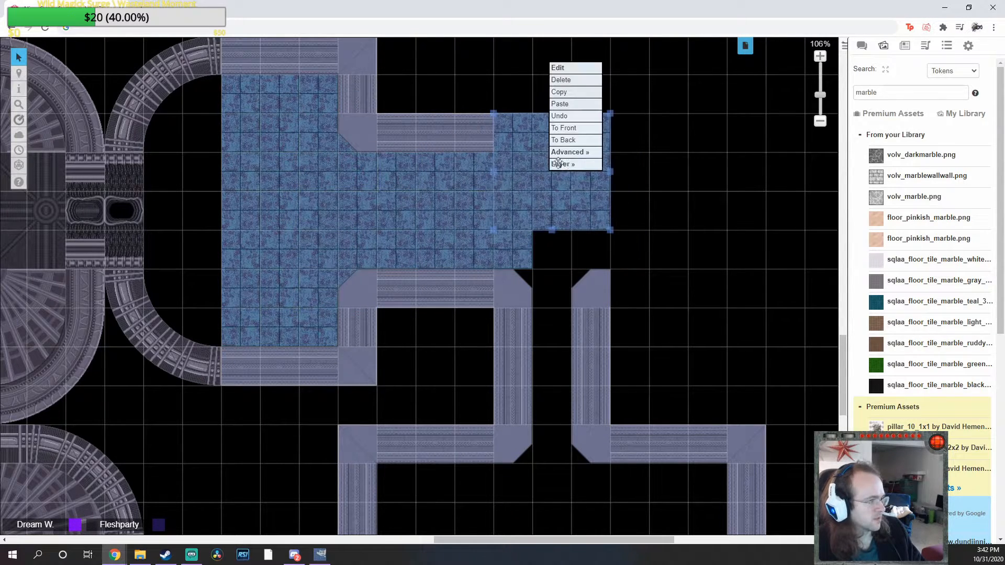
# Floor the junction's south side and the corridor below it with marble tiles, sending each one to the back
pyautogui.moveTo(610, 194); pyautogui.dragTo(558, 284)
pyautogui.rightClick(563, 287)
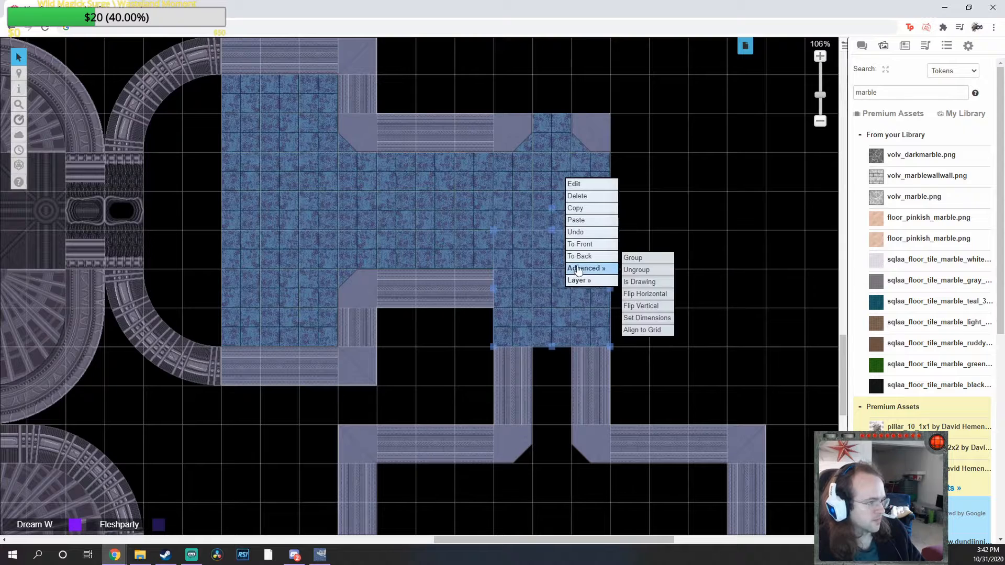
pyautogui.click(576, 253)
pyautogui.hotkey('ctrl', 'v')
pyautogui.moveTo(670, 338); pyautogui.dragTo(554, 410)
pyautogui.rightClick(554, 410)
pyautogui.click(575, 377)
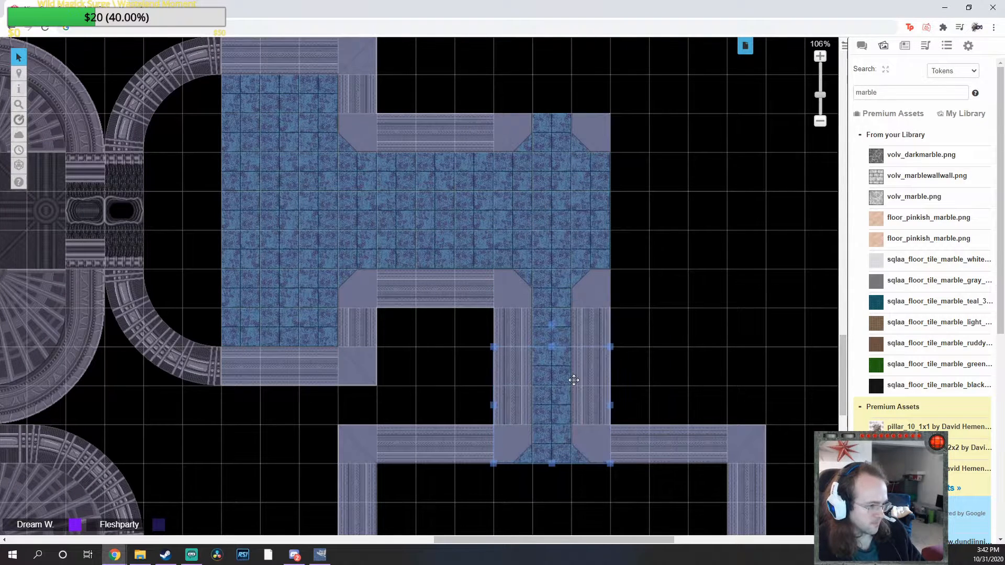
# Pave the north part of the room below the corridor with a row of marble tiles, sending them to the back
pyautogui.scroll(-3, 495, 378)
pyautogui.hotkey('ctrl', 'v')
pyautogui.moveTo(494, 378); pyautogui.dragTo(420, 392)
pyautogui.rightClick(420, 391)
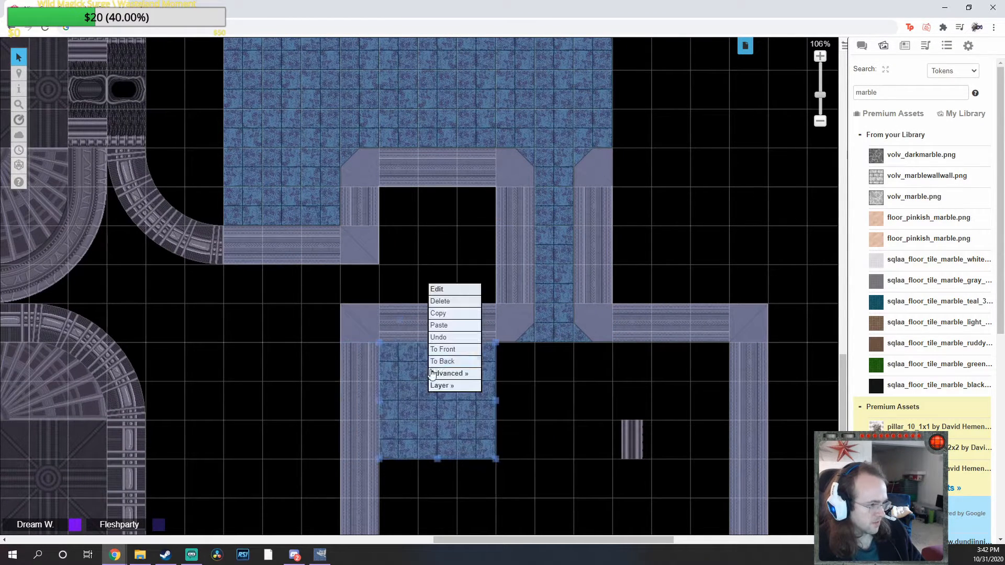
pyautogui.click(447, 360)
pyautogui.hotkey('ctrl', 'v')
pyautogui.moveTo(574, 403); pyautogui.dragTo(675, 403)
pyautogui.rightClick(675, 403)
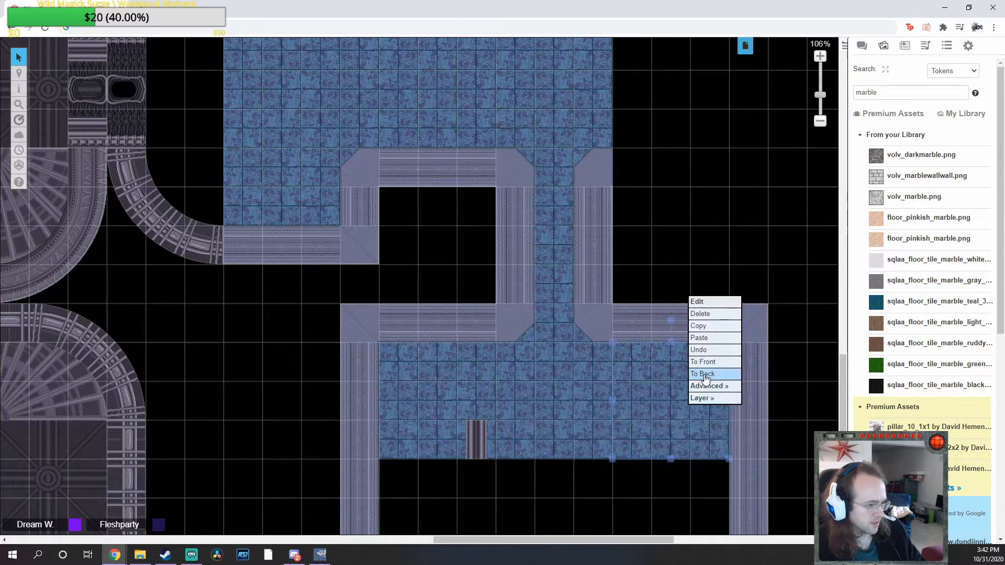
pyautogui.click(702, 372)
pyautogui.scroll(-3, 585, 378)
pyautogui.hotkey('ctrl', 'v')
pyautogui.moveTo(594, 367); pyautogui.dragTo(556, 399)
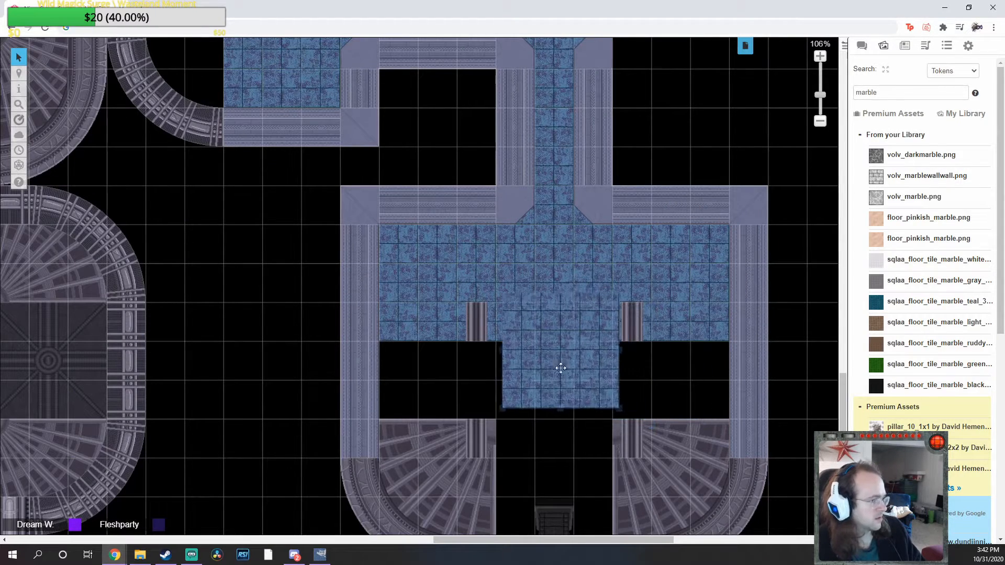
pyautogui.press('Delete')
# Move the room's two upper pillar pieces one square south, off the marble floor
pyautogui.moveTo(482, 344); pyautogui.dragTo(482, 381)
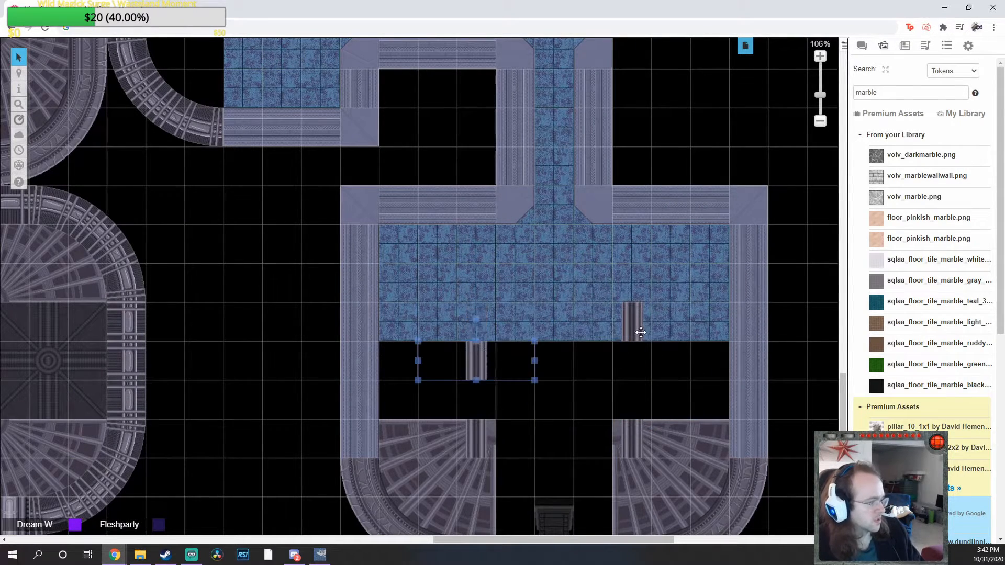
pyautogui.moveTo(632, 335); pyautogui.dragTo(632, 372)
# Place a fan-patterned floor tile in the west room's southwest curved corner and send it to the back
pyautogui.scroll(3, 579, 391)
pyautogui.hscroll(-4, 581, 346)
pyautogui.scroll(3, 581, 346)
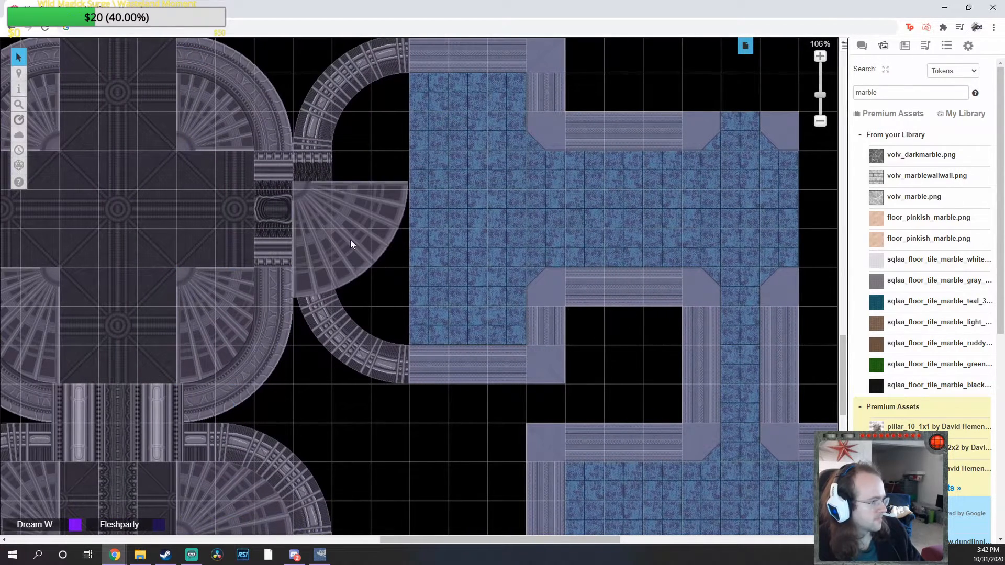
pyautogui.moveTo(350, 243); pyautogui.dragTo(345, 306)
pyautogui.rightClick(346, 282)
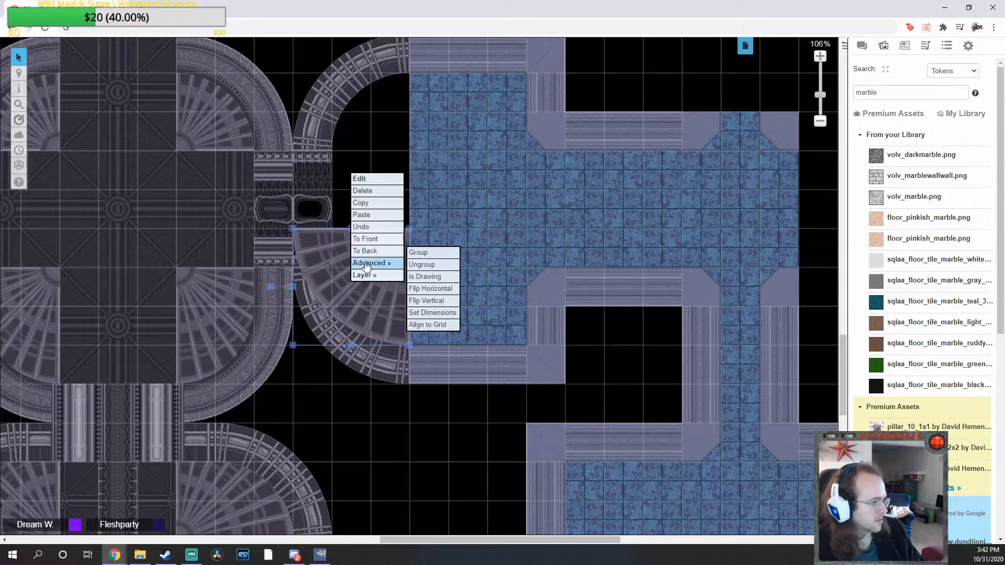
pyautogui.click(373, 249)
# Paste another fan tile, rotate it to fit the west room's northwest curved corner, and send it to the back
pyautogui.scroll(2, 376, 246)
pyautogui.click(368, 210)
pyautogui.hotkey('ctrl', 'v')
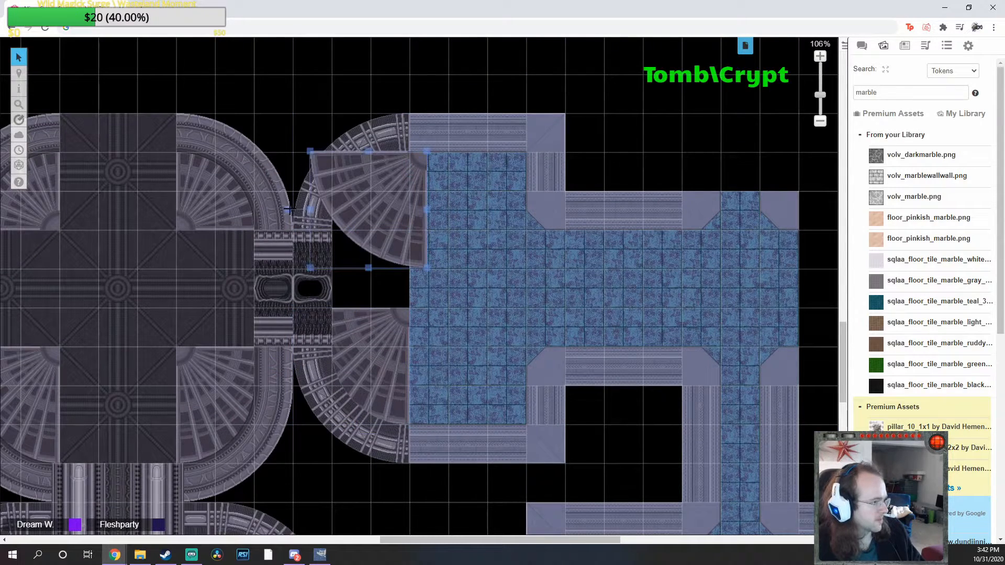
pyautogui.moveTo(290, 209); pyautogui.dragTo(388, 95)
pyautogui.moveTo(389, 206); pyautogui.dragTo(383, 202)
pyautogui.rightClick(383, 203)
pyautogui.click(400, 174)
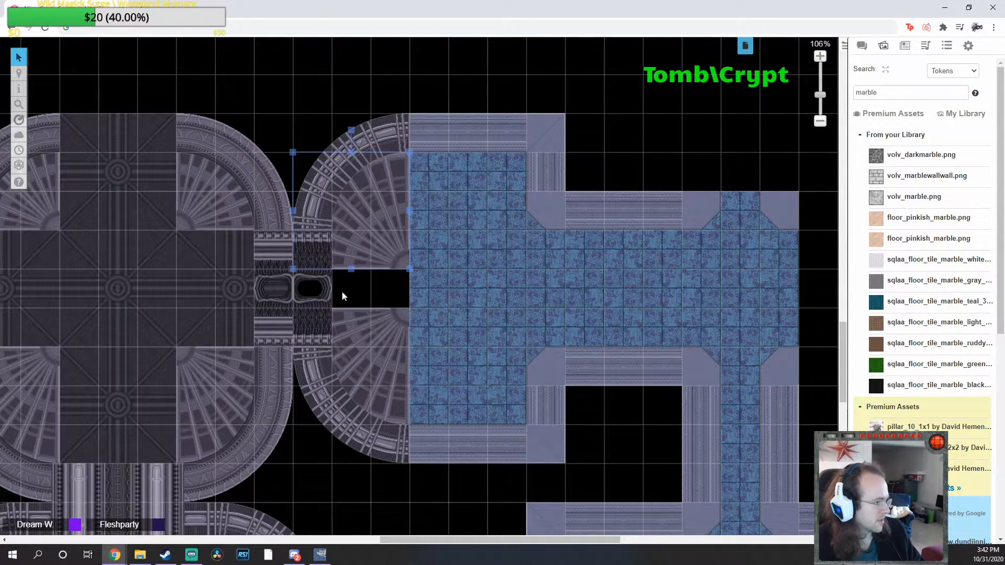
# Rotate the ornate trim piece and fill the gap between the west room's two fan tiles with it
pyautogui.scroll(-4, 206, 426)
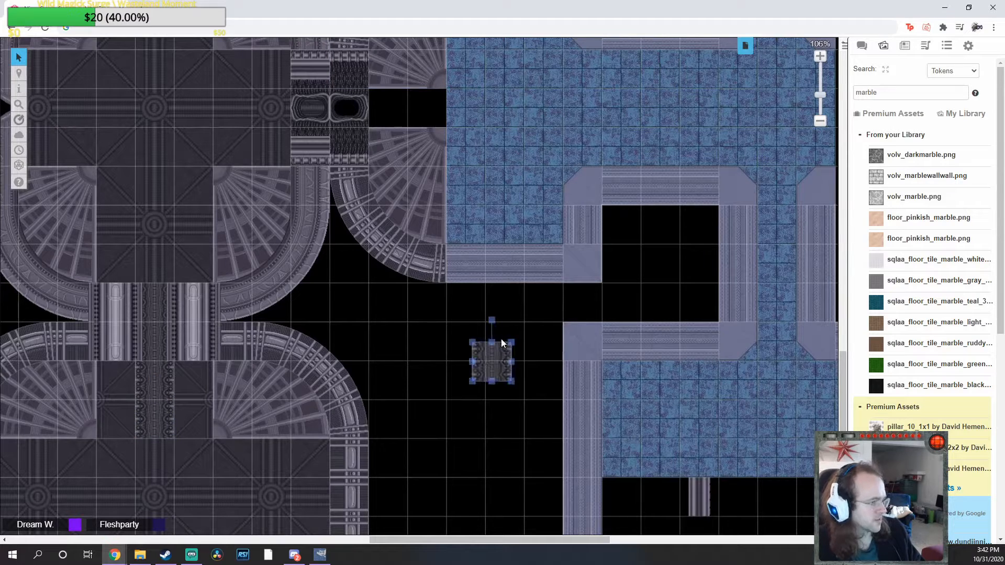
pyautogui.moveTo(491, 320); pyautogui.dragTo(394, 117)
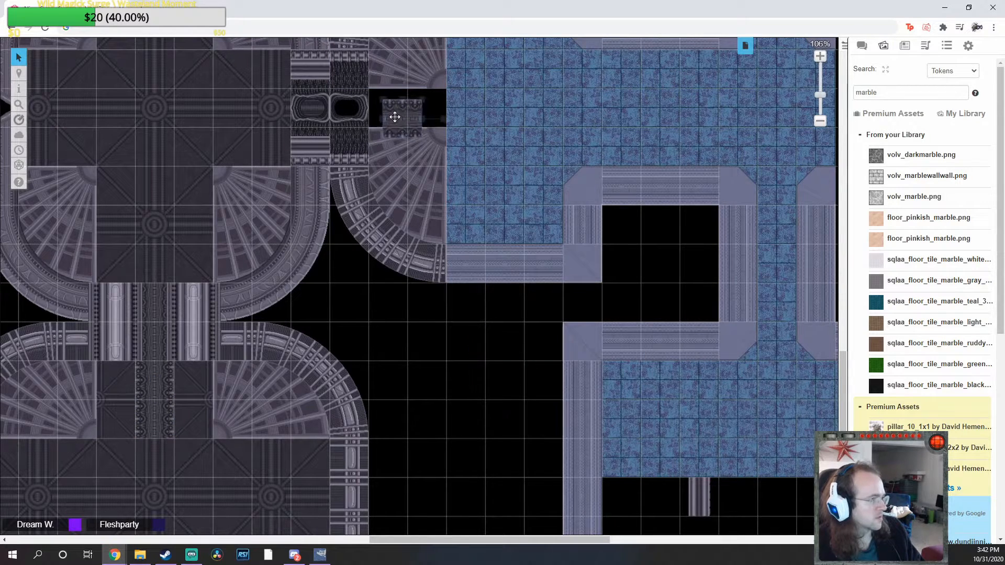
pyautogui.scroll(3, 523, 292)
pyautogui.hscroll(2, 522, 292)
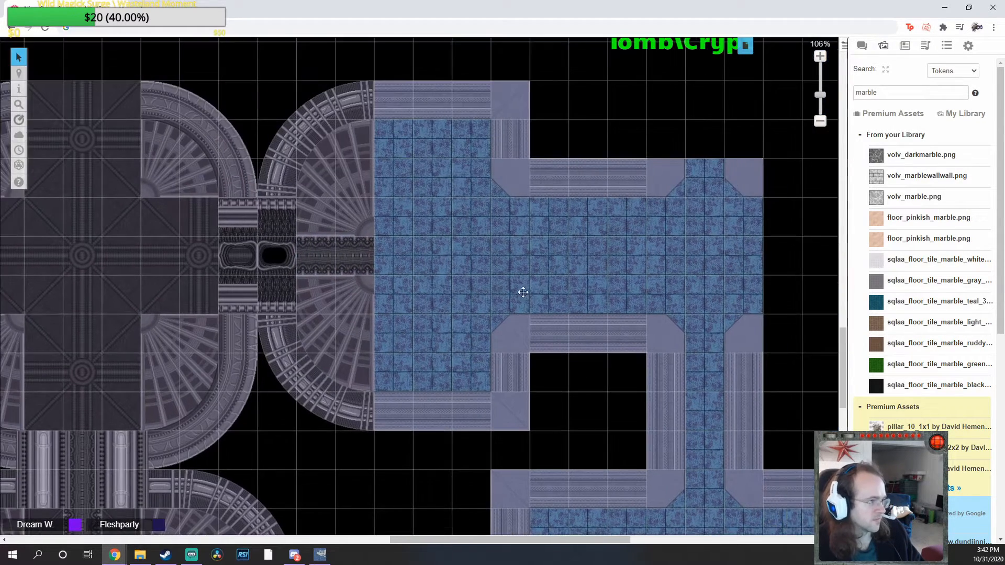
# Paste ornate trim pieces in a row above the southern room's east fan tile, reaching the east wall
pyautogui.scroll(-2, 523, 292)
pyautogui.middleClick(566, 331)
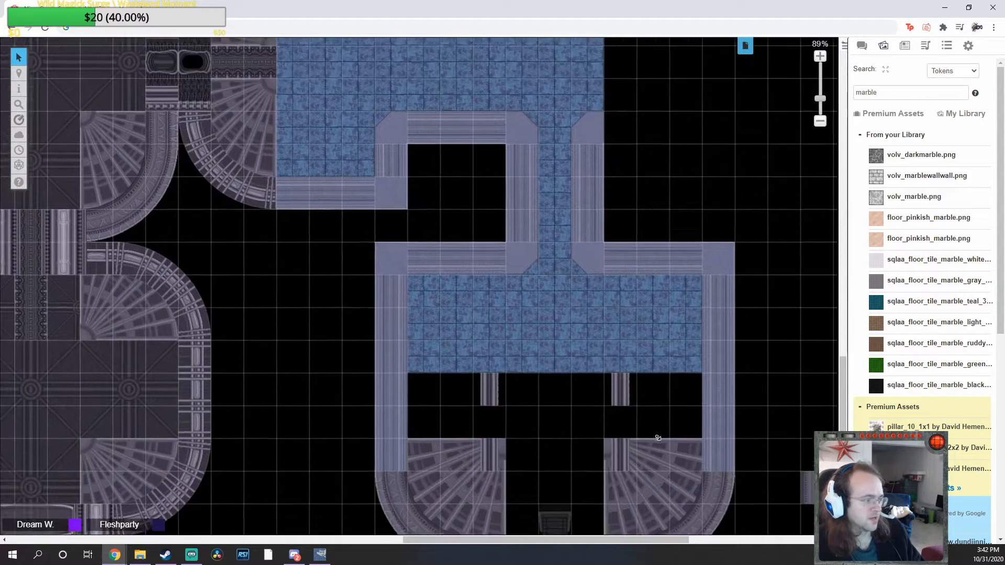
pyautogui.middleClick(651, 425)
pyautogui.scroll(1, 544, 384)
pyautogui.hotkey('ctrl', 'v')
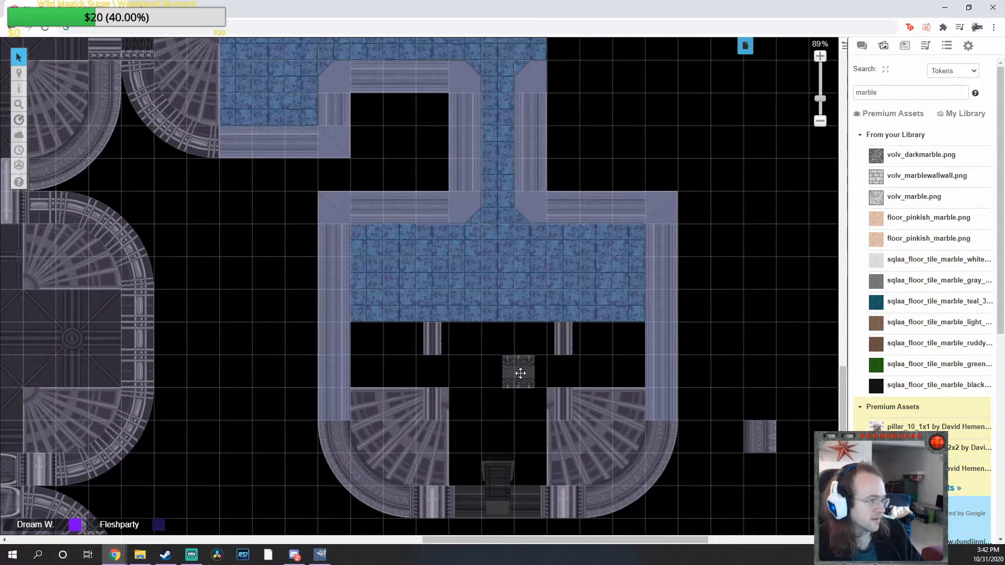
pyautogui.hotkey('ctrl', 'v')
pyautogui.hotkey('ctrl', 'v')
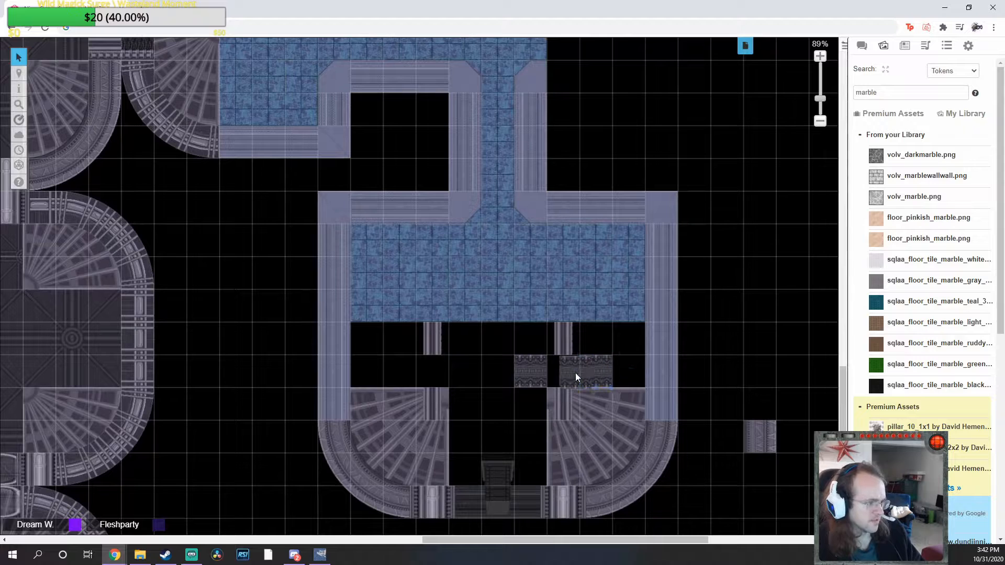
pyautogui.hotkey('ctrl', 'v')
# Copy the dark square floor tile from the neighbouring western room to between the southern room's fan tiles and send it to the back
pyautogui.click(80, 355)
pyautogui.hotkey('ctrl', 'c')
pyautogui.hotkey('ctrl', 'v')
pyautogui.moveTo(446, 362); pyautogui.dragTo(505, 436)
pyautogui.rightClick(506, 435)
pyautogui.click(521, 406)
# Copy the trim row to the southern room's west half, above the west fan tile
pyautogui.click(495, 361)
pyautogui.click(541, 368)
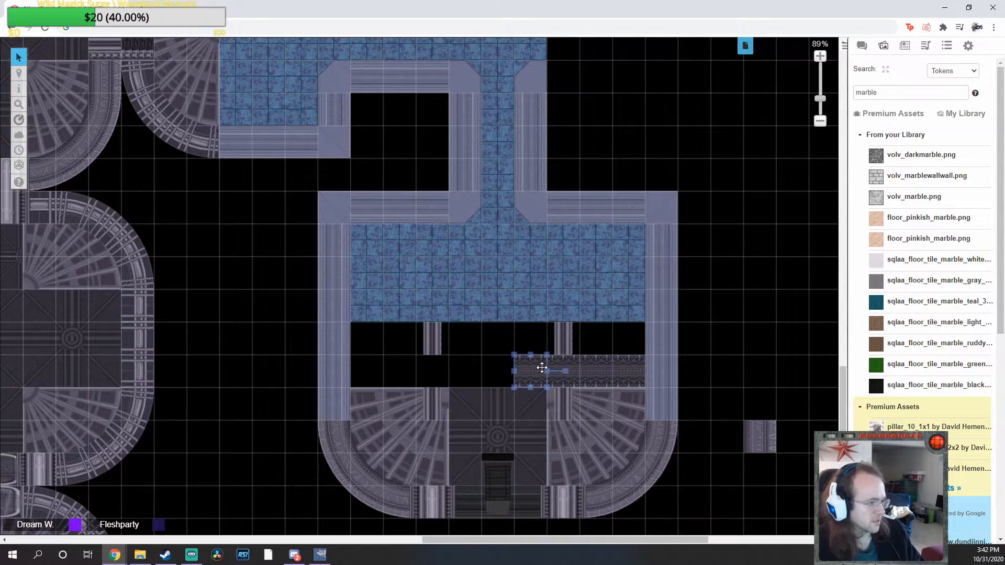
pyautogui.hotkey('ctrl', 'v')
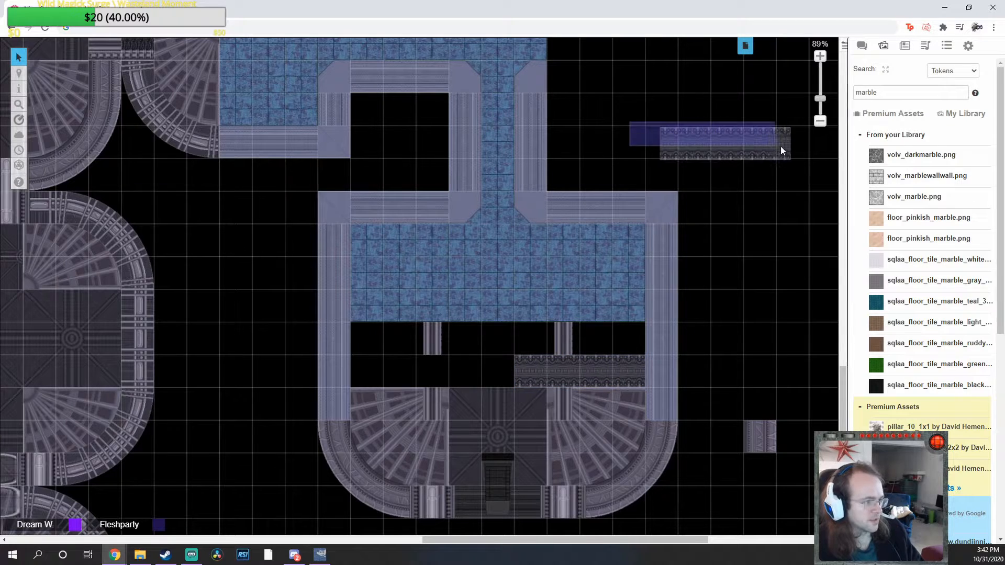
pyautogui.moveTo(783, 145); pyautogui.dragTo(495, 330)
# Paste a second dark floor tile north of the first and delete the trim pieces in the centre
pyautogui.hotkey('ctrl', 'v')
pyautogui.click(529, 361)
pyautogui.press('Delete')
pyautogui.click(470, 370)
pyautogui.press('Delete')
# Send the second dark floor tile to the back, followed by the central marble tile that overlaps it
pyautogui.rightClick(497, 330)
pyautogui.click(520, 298)
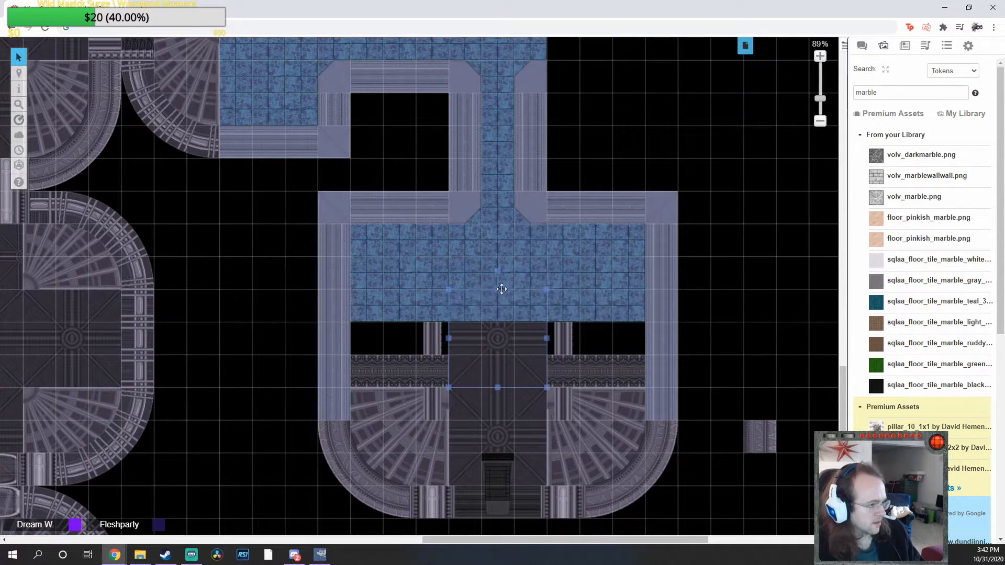
pyautogui.rightClick(506, 285)
pyautogui.click(521, 254)
pyautogui.scroll(-1, 571, 351)
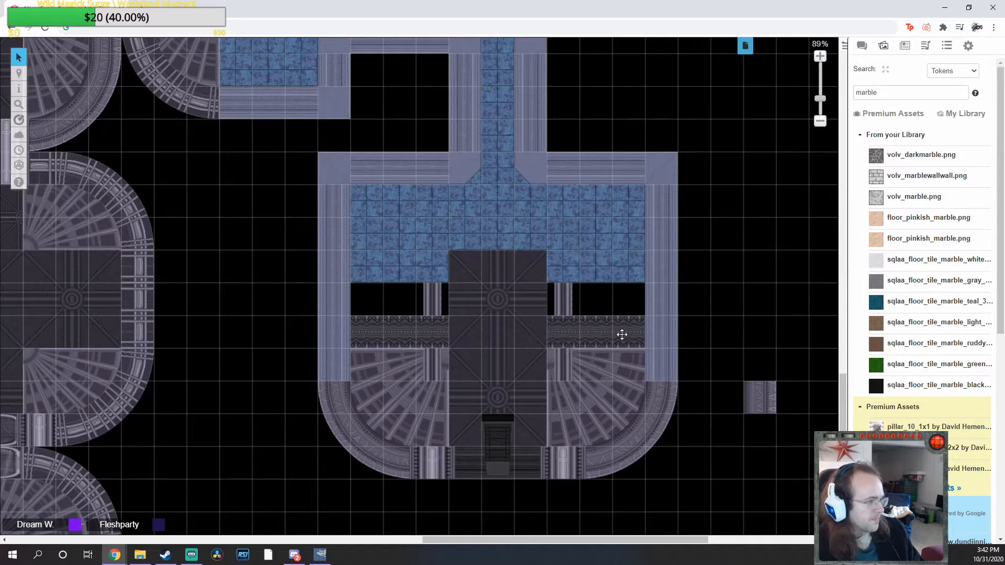
# Bring the upper east pillar piece to the front and move it onto the central dark floor
pyautogui.moveTo(732, 323); pyautogui.dragTo(583, 303)
pyautogui.hotkey('ctrl', 'z')
pyautogui.rightClick(549, 300)
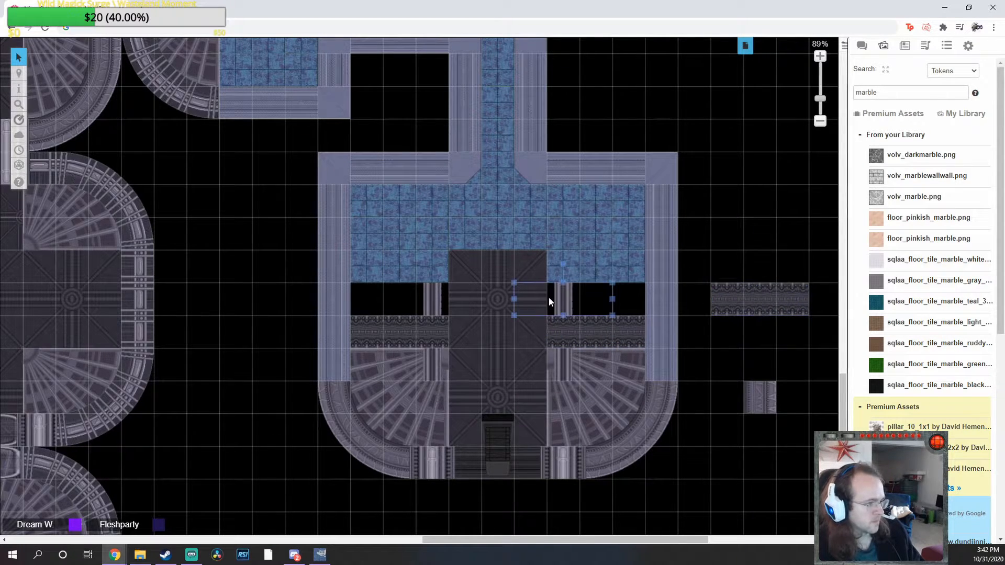
pyautogui.click(579, 255)
pyautogui.click(747, 301)
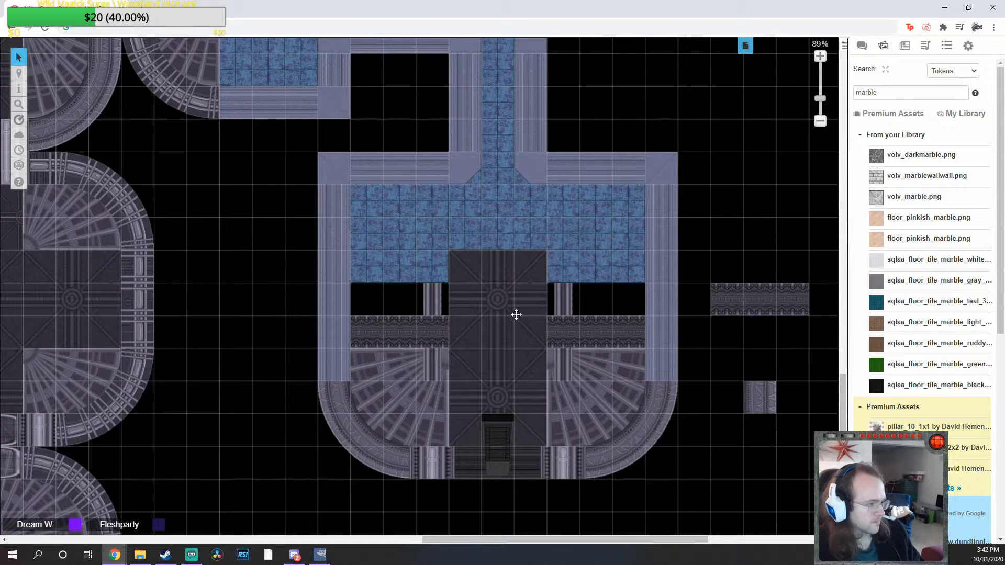
pyautogui.moveTo(560, 300); pyautogui.dragTo(501, 283)
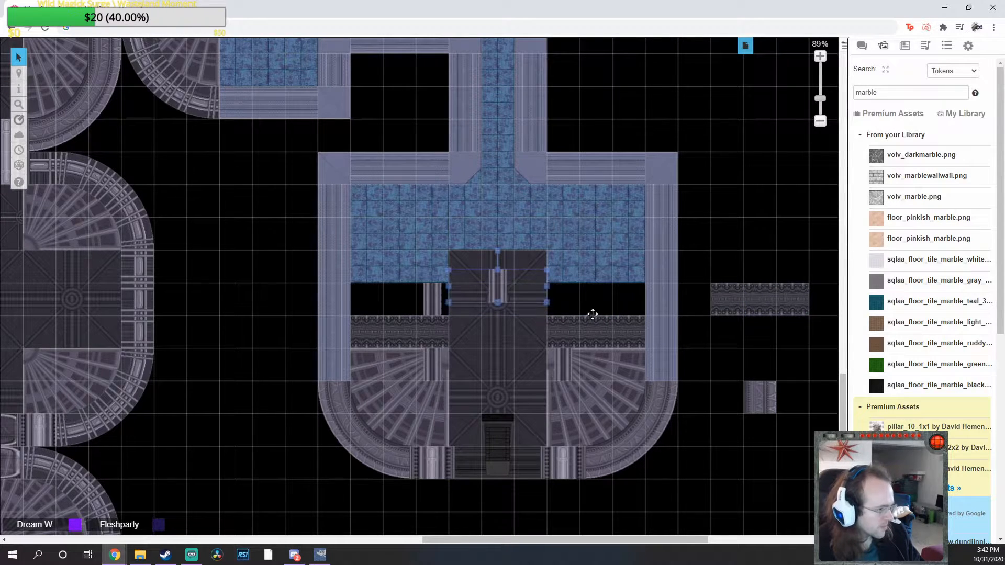
# Bring the upper west pillar piece to the front, fit it crosswise over the west wall, and paste a copy onto the east wall
pyautogui.moveTo(436, 298); pyautogui.dragTo(355, 318)
pyautogui.rightClick(434, 306)
pyautogui.click(450, 265)
pyautogui.moveTo(336, 282); pyautogui.dragTo(337, 251)
pyautogui.hotkey('ctrl', 'v')
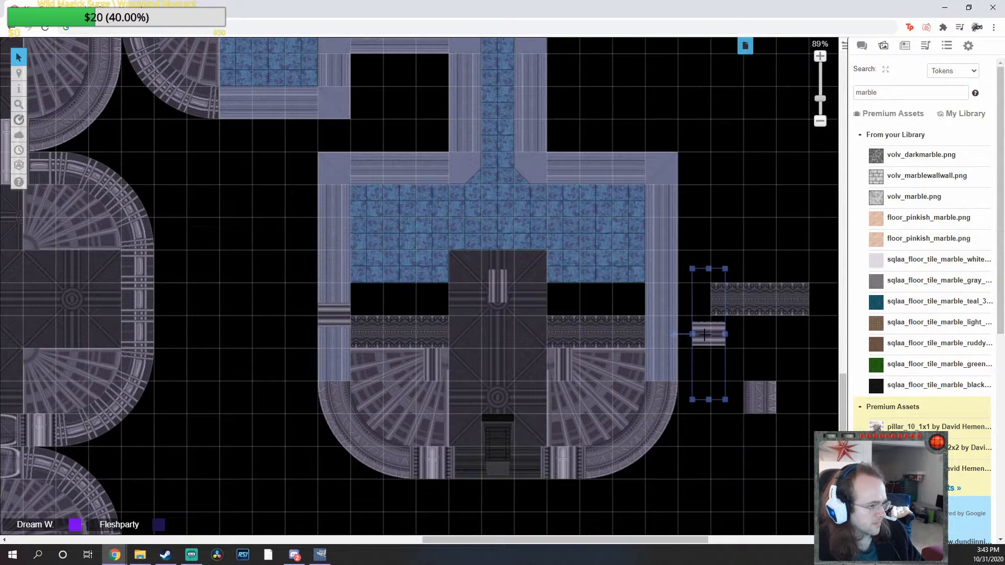
pyautogui.moveTo(717, 345); pyautogui.dragTo(670, 327)
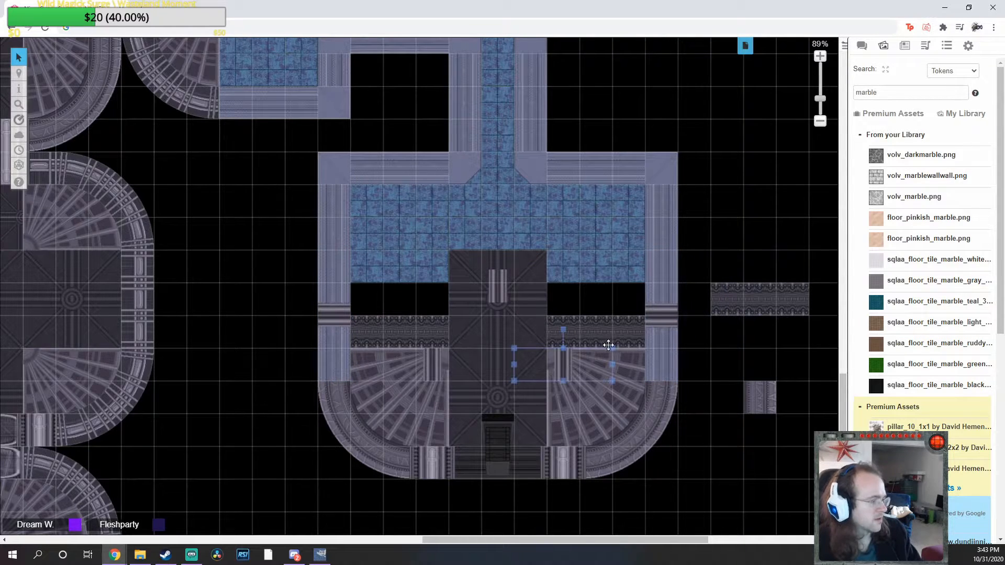
# Widen the lower east pillar piece to the east wall, bring it to the front, and stretch it north over the trim row
pyautogui.moveTo(613, 350); pyautogui.dragTo(656, 338)
pyautogui.rightClick(584, 372)
pyautogui.click(607, 332)
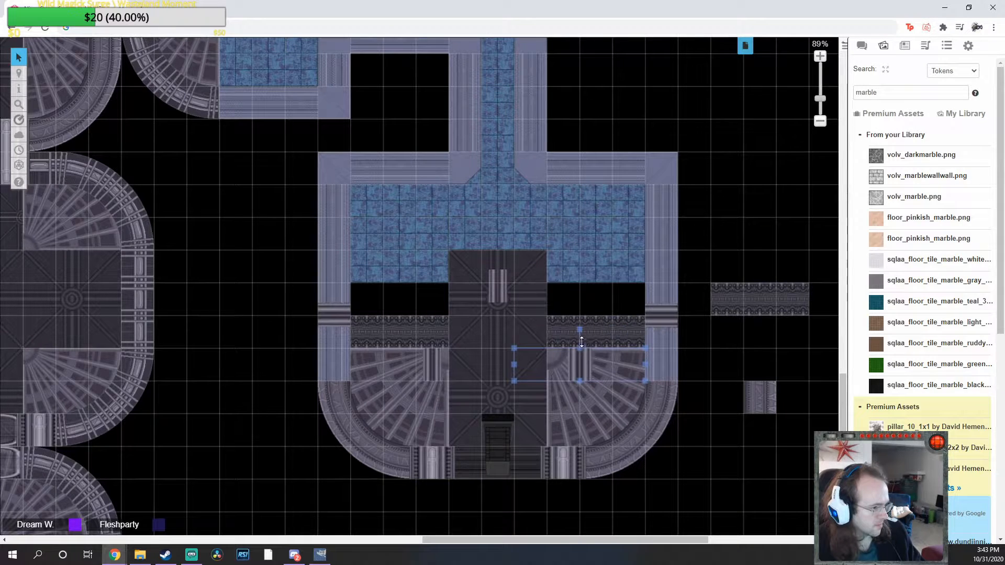
pyautogui.moveTo(581, 342); pyautogui.dragTo(580, 319)
# Enlarge the lower west pillar to match the east one, bring it to the front, and move both pillars one square north
pyautogui.click(440, 366)
pyautogui.rightClick(435, 359)
pyautogui.click(435, 349)
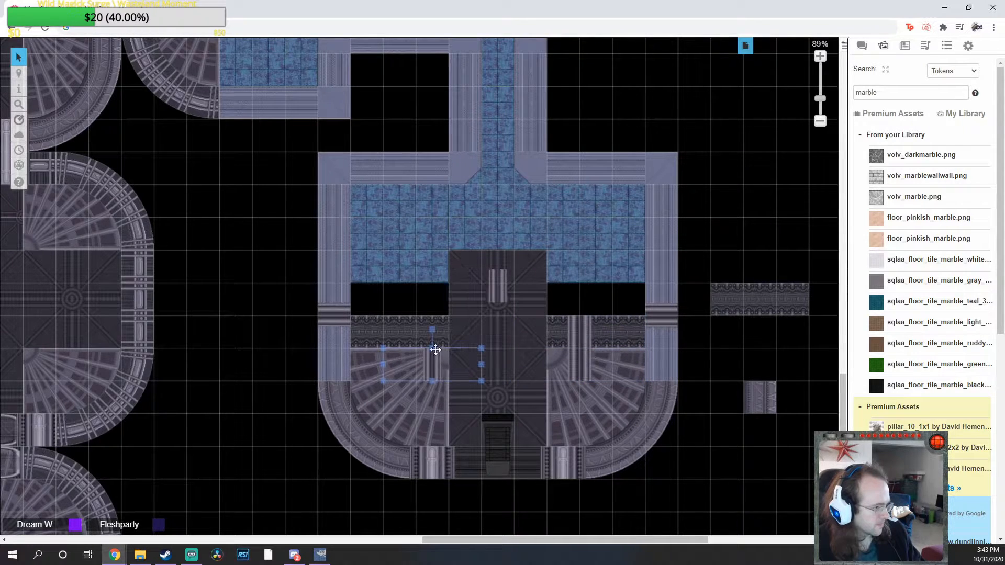
pyautogui.click(582, 371)
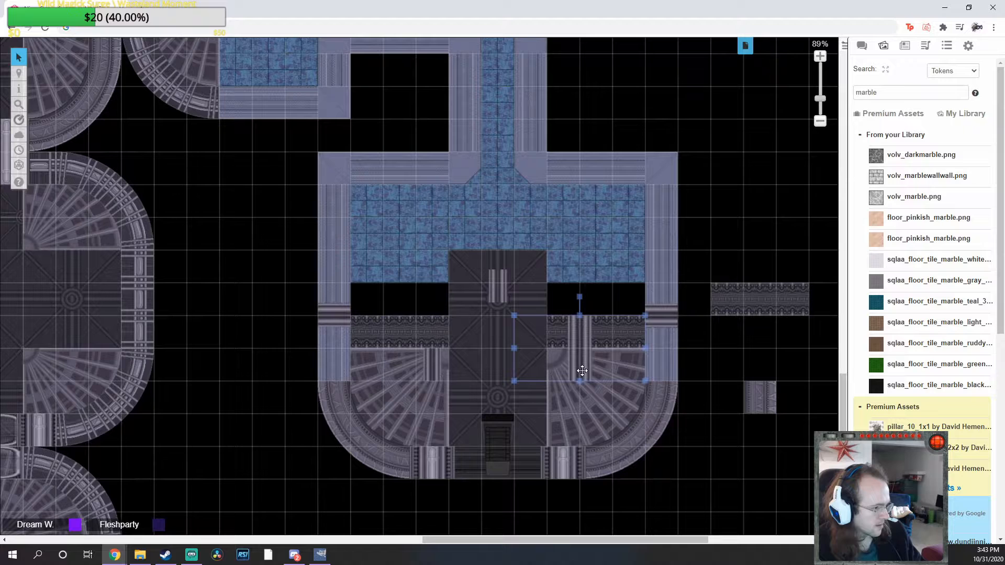
pyautogui.click(403, 370)
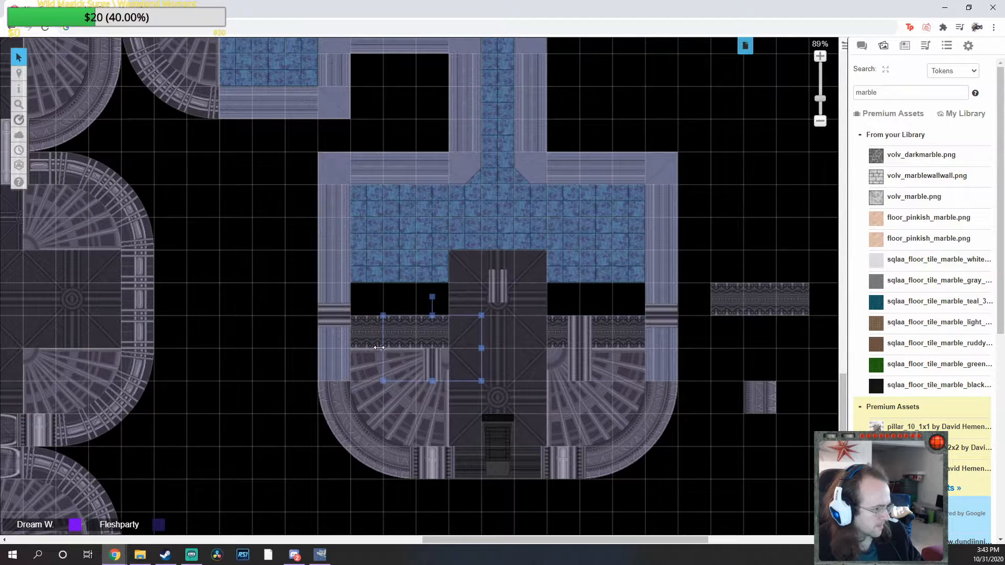
pyautogui.moveTo(381, 347); pyautogui.dragTo(351, 348)
pyautogui.rightClick(419, 372)
pyautogui.click(452, 332)
pyautogui.moveTo(430, 360); pyautogui.dragTo(431, 329)
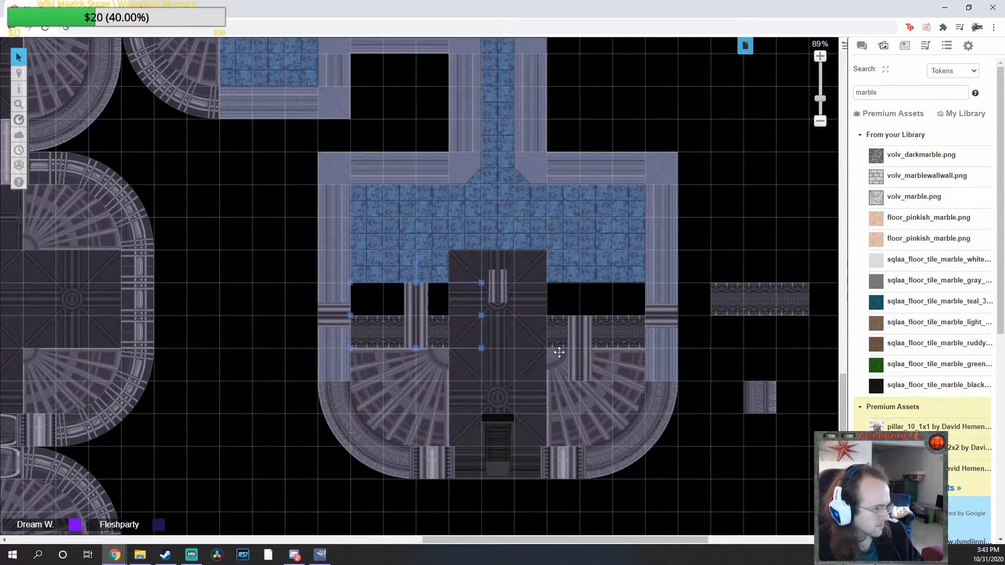
pyautogui.moveTo(559, 352); pyautogui.dragTo(560, 320)
# Extend the marble floor down to the trim rows on both sides of the dark floor, sending the tiles to the back
pyautogui.moveTo(628, 230); pyautogui.dragTo(606, 262)
pyautogui.rightClick(609, 257)
pyautogui.click(623, 227)
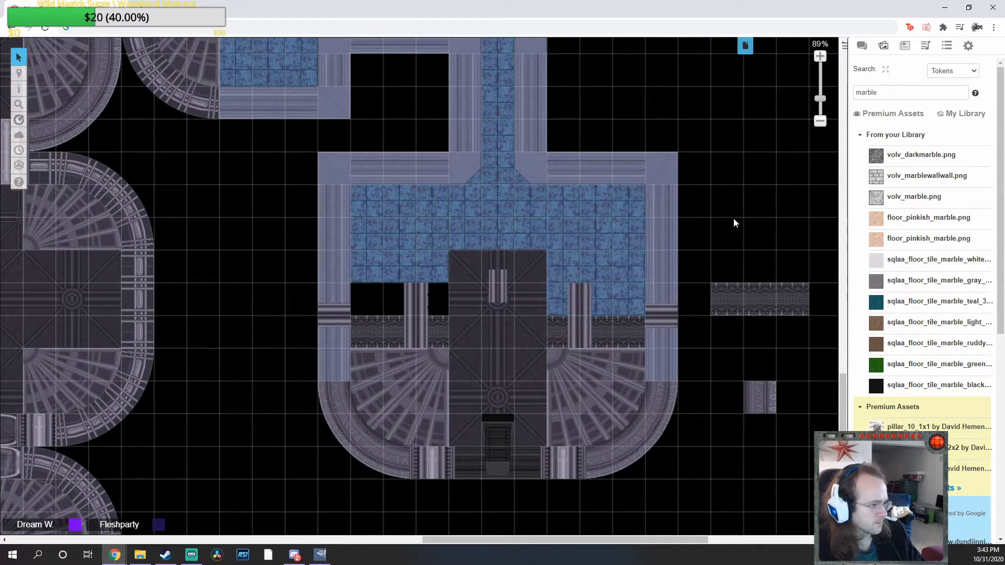
pyautogui.click(413, 265)
pyautogui.rightClick(411, 266)
pyautogui.click(424, 236)
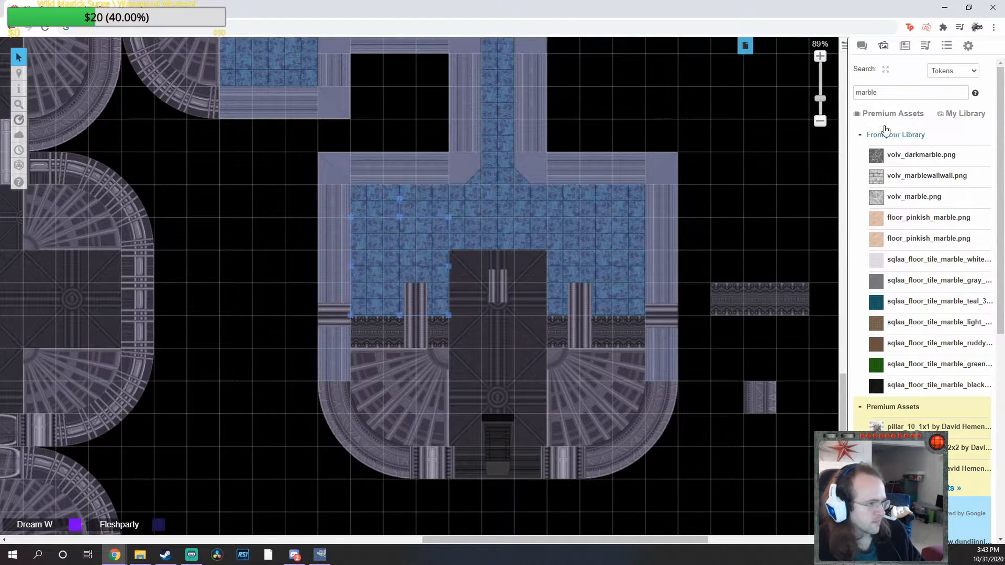
# Search the art library for "shadow", fit a shadow under the base of the east pillar, and paste a copy under the west pillar
pyautogui.press('Return')
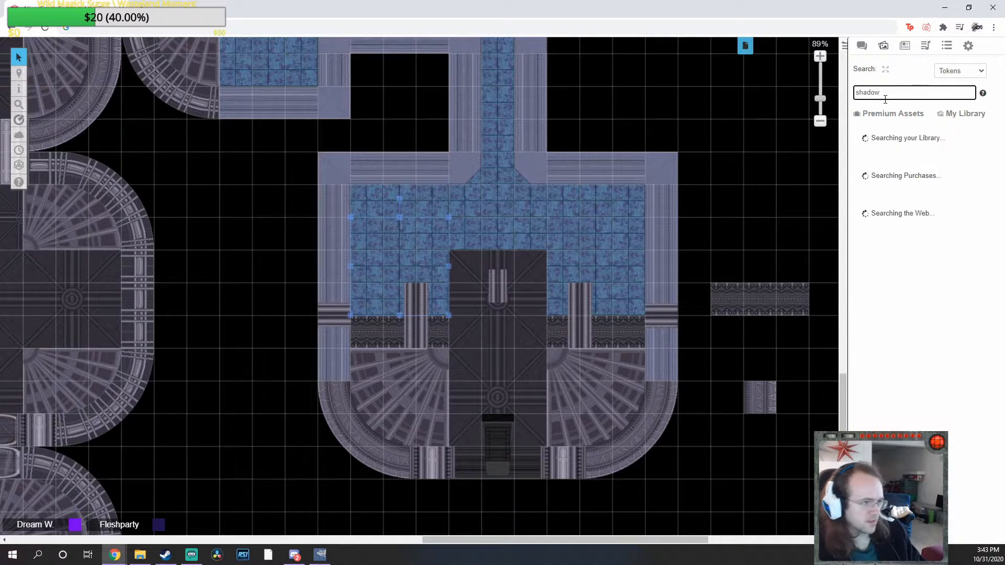
pyautogui.moveTo(889, 277); pyautogui.dragTo(599, 333)
pyautogui.moveTo(635, 296); pyautogui.dragTo(586, 361)
pyautogui.click(412, 353)
pyautogui.hotkey('ctrl', 'v')
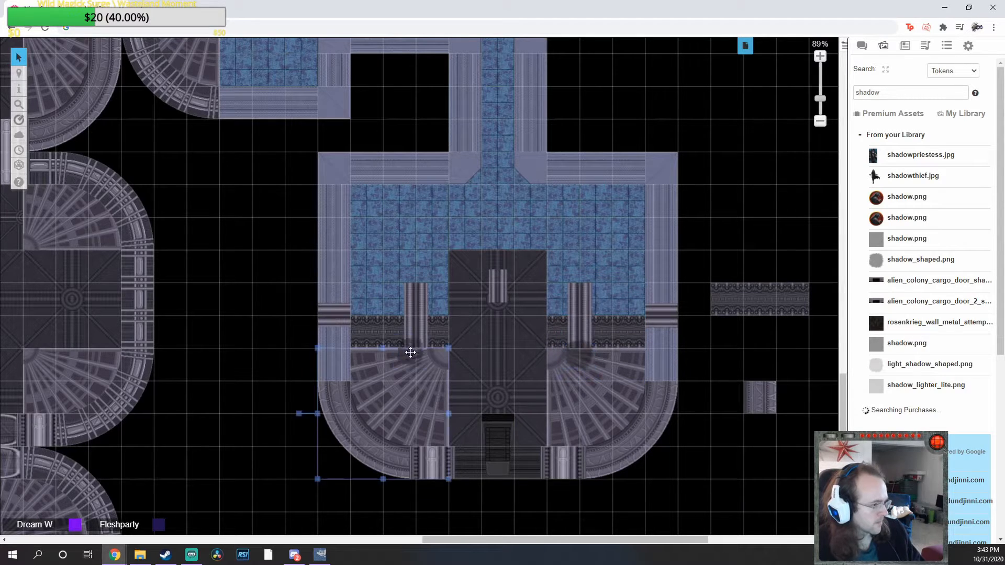
pyautogui.moveTo(412, 354); pyautogui.dragTo(418, 355)
# Restack the west pillar and bring the shadow at its base to the front
pyautogui.rightClick(423, 308)
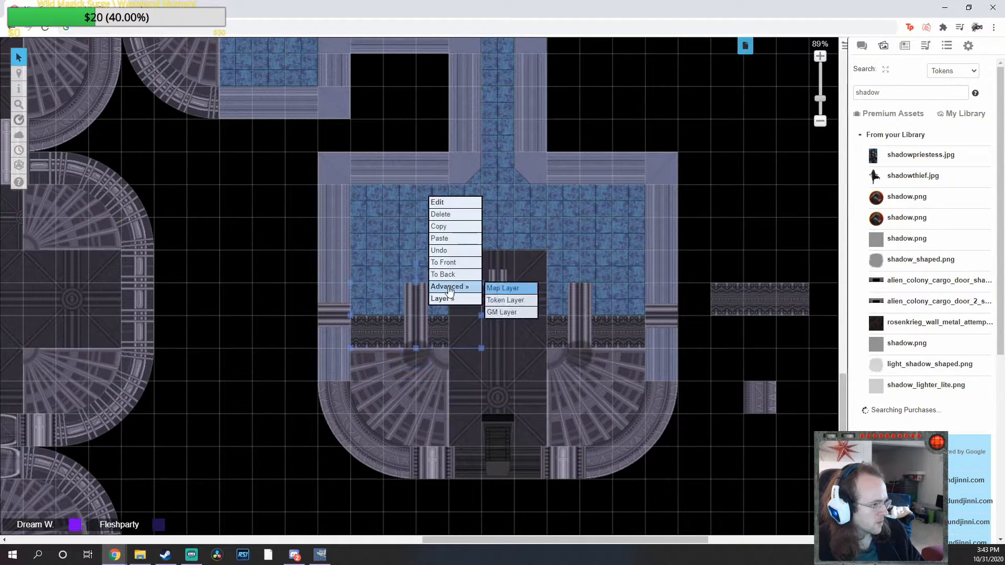
pyautogui.click(447, 269)
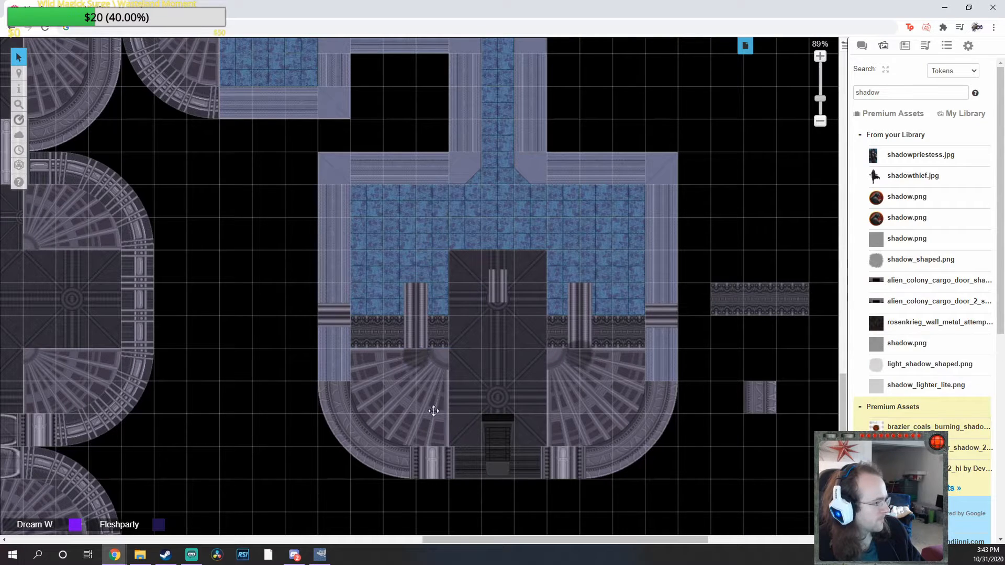
pyautogui.rightClick(423, 367)
pyautogui.click(452, 320)
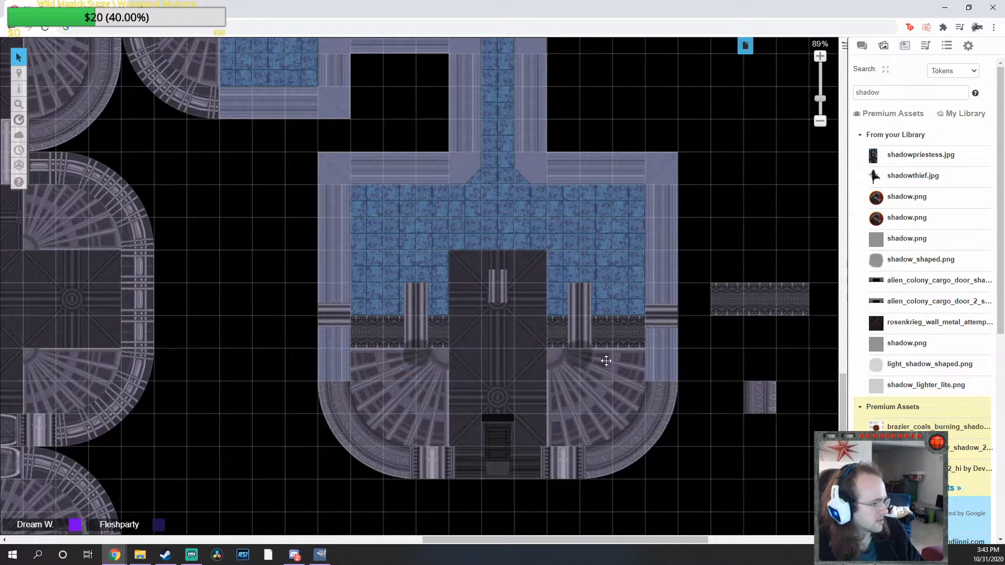
pyautogui.scroll(-3, 605, 361)
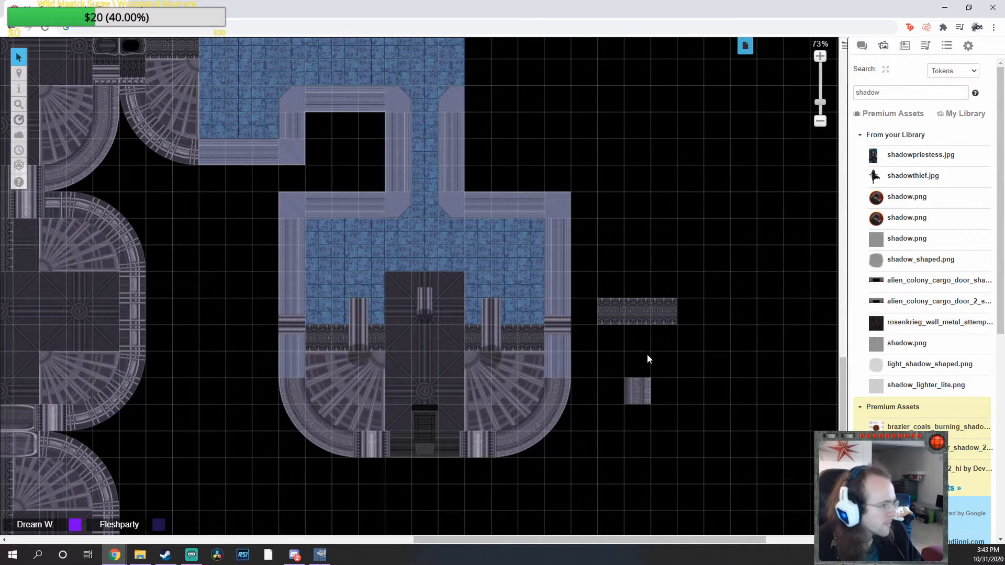
pyautogui.scroll(3, 620, 353)
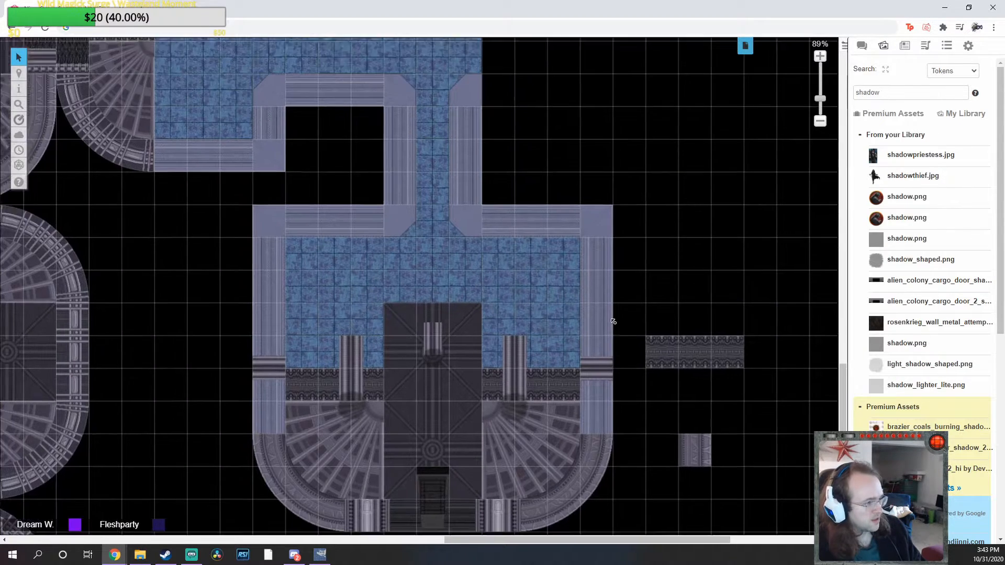
pyautogui.scroll(4, 613, 321)
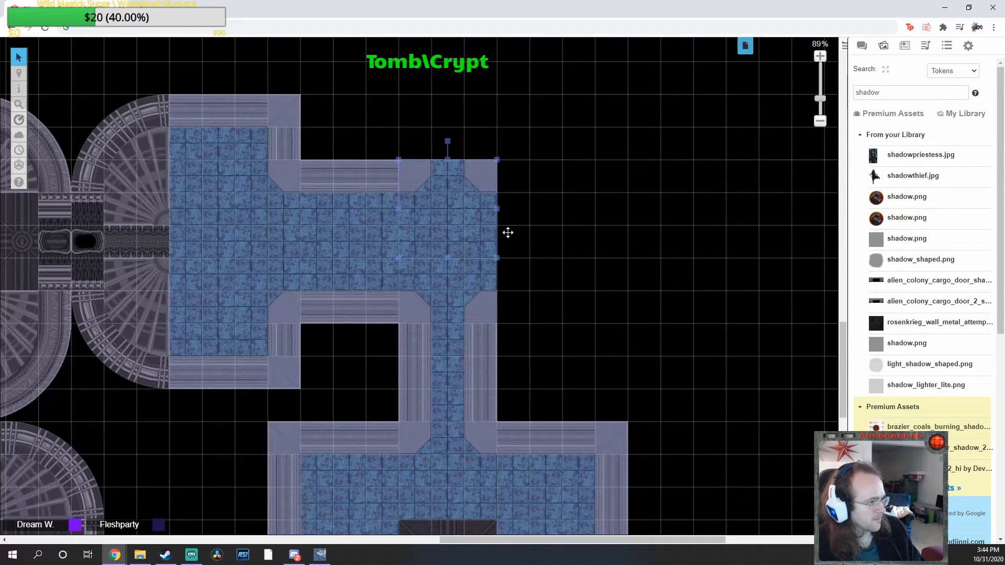
# Extend the blue-tiled Tomb\Crypt corridor eastward with three pasted copies of the floor tile, placed end to end
pyautogui.hotkey('ctrl', 'v')
pyautogui.moveTo(535, 236); pyautogui.dragTo(548, 246)
pyautogui.hotkey('ctrl', 'v')
pyautogui.moveTo(615, 300); pyautogui.dragTo(648, 240)
pyautogui.hotkey('ctrl', 'v')
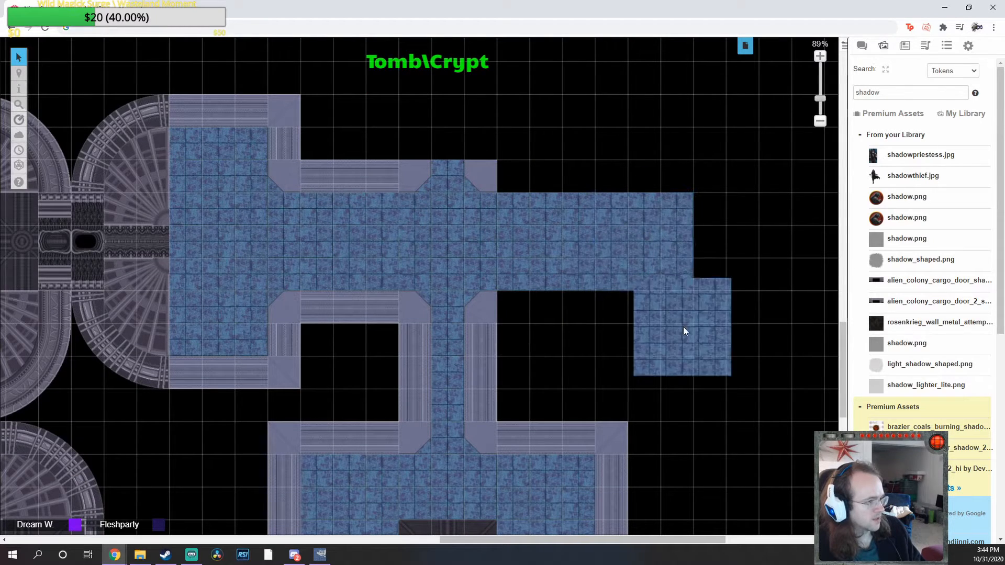
pyautogui.moveTo(683, 327); pyautogui.dragTo(743, 241)
# Line the upper edge of the new corridor floor with pasted straight wall segments, then select the whole row
pyautogui.hotkey('ctrl', 'v')
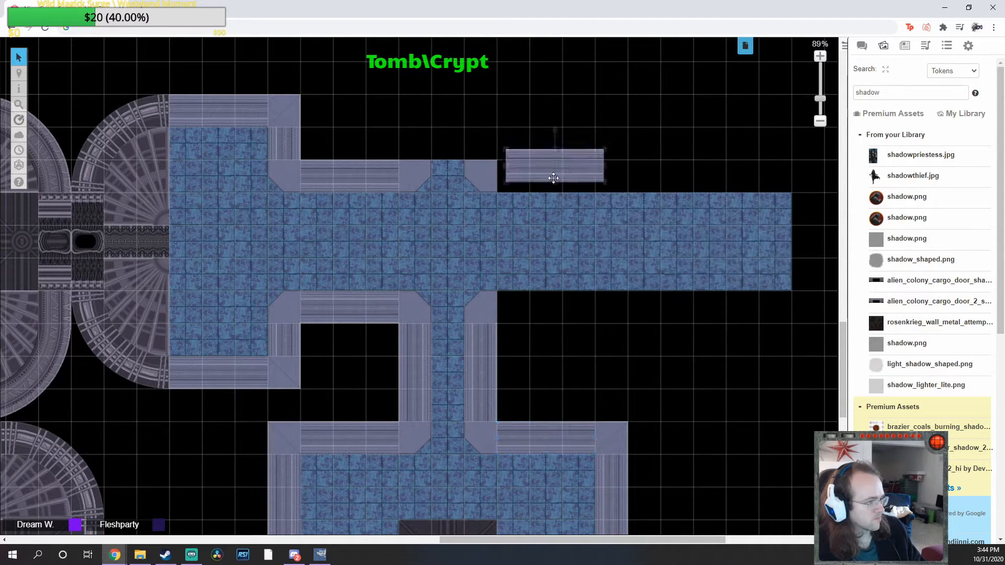
pyautogui.moveTo(556, 174); pyautogui.dragTo(637, 176)
pyautogui.hotkey('ctrl', 'v')
pyautogui.moveTo(718, 174); pyautogui.dragTo(738, 171)
pyautogui.moveTo(721, 132); pyautogui.dragTo(552, 170)
# Copy the upper wall row to the corridor's lower edge, flip it vertically and align it flush with the floor
pyautogui.hotkey('ctrl', 'c')
pyautogui.hotkey('ctrl', 'v')
pyautogui.moveTo(755, 362); pyautogui.dragTo(551, 320)
pyautogui.rightClick(551, 320)
pyautogui.moveTo(571, 302)
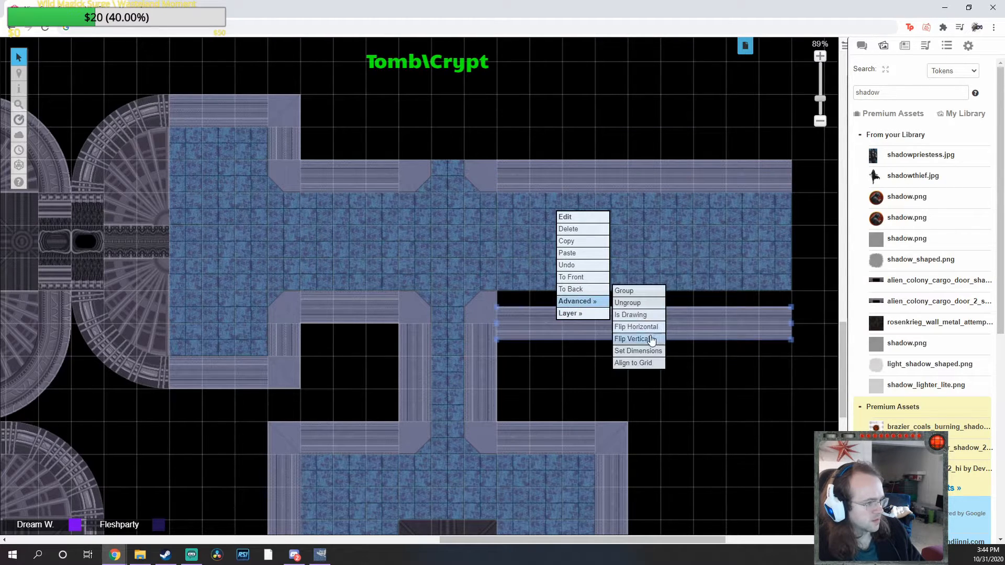
pyautogui.click(651, 340)
pyautogui.moveTo(712, 358); pyautogui.dragTo(495, 320)
pyautogui.rightClick(511, 318)
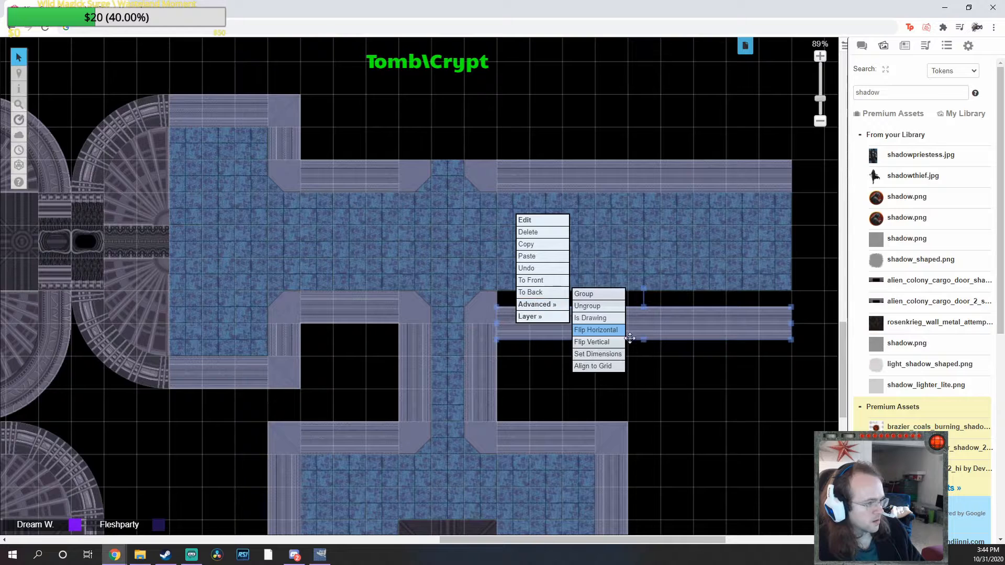
pyautogui.click(621, 340)
pyautogui.moveTo(768, 382); pyautogui.dragTo(544, 323)
pyautogui.moveTo(547, 324); pyautogui.dragTo(438, 363)
pyautogui.click(608, 372)
# Look over the map from the Tomb\Crypt corridors to the Embalming Room, Vestment Room and Central Chamber outlines
pyautogui.scroll(-3, 542, 328)
pyautogui.scroll(-3, 538, 336)
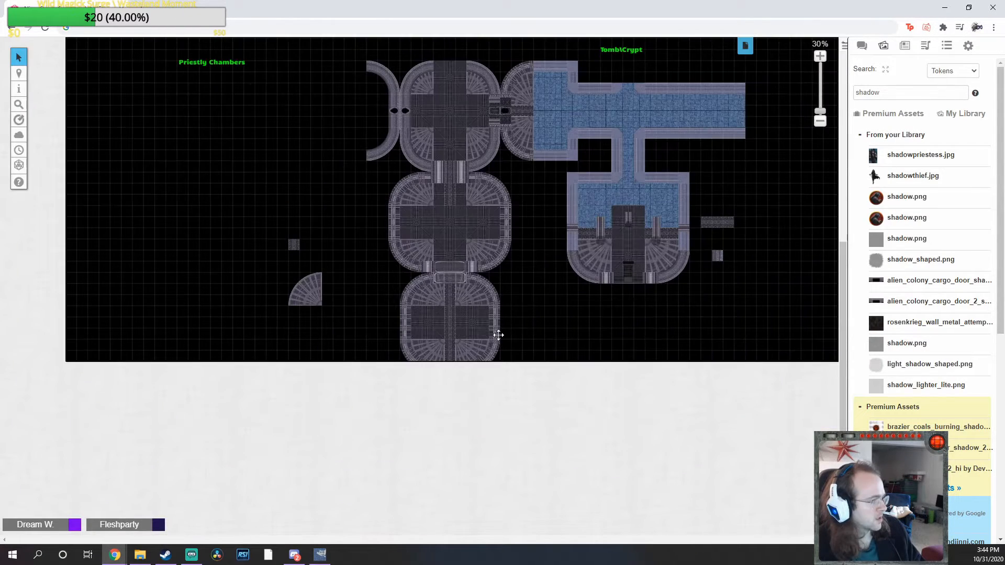
pyautogui.scroll(2, 502, 323)
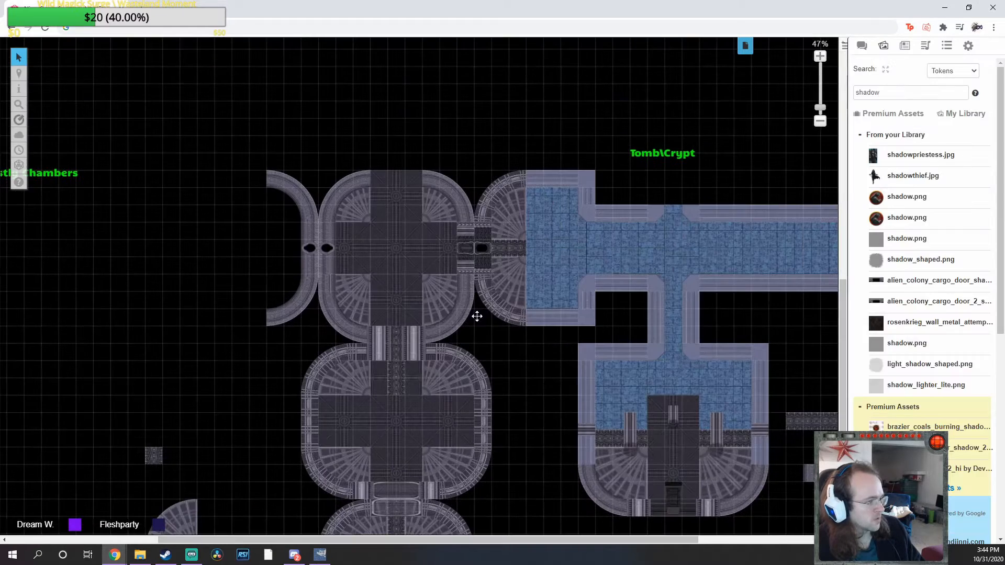
pyautogui.middleClick(529, 326)
pyautogui.middleClick(517, 330)
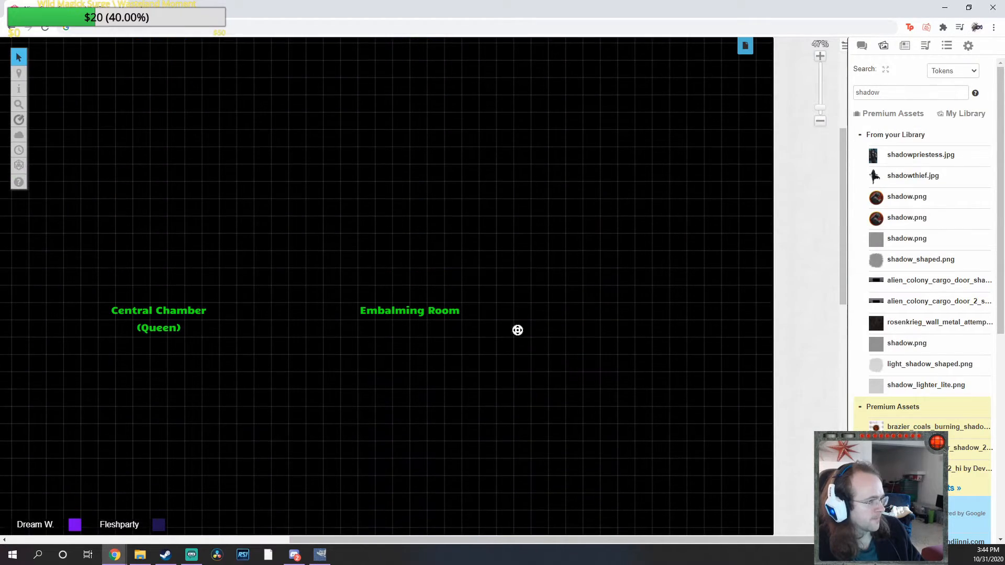
pyautogui.middleClick(518, 378)
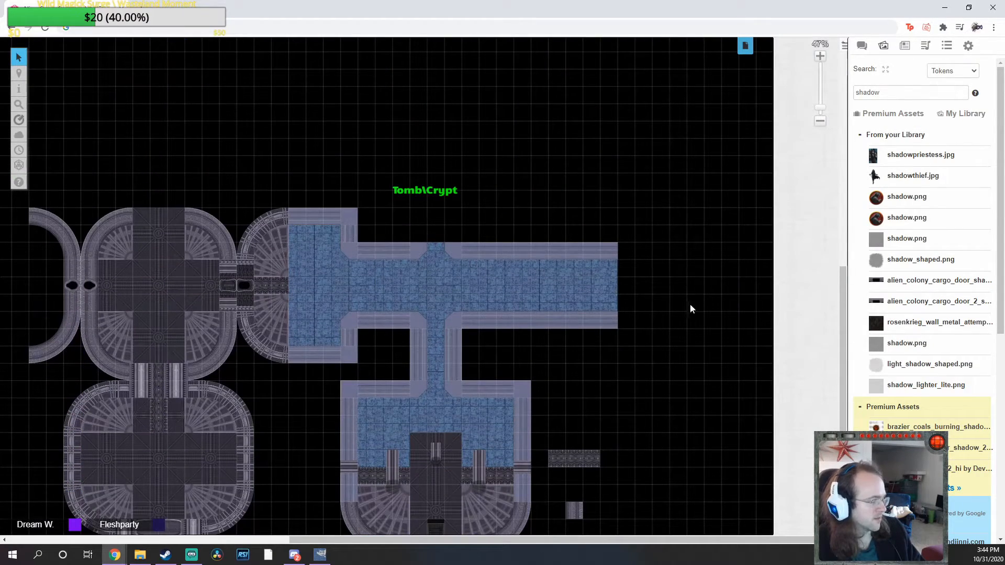
pyautogui.middleClick(600, 211)
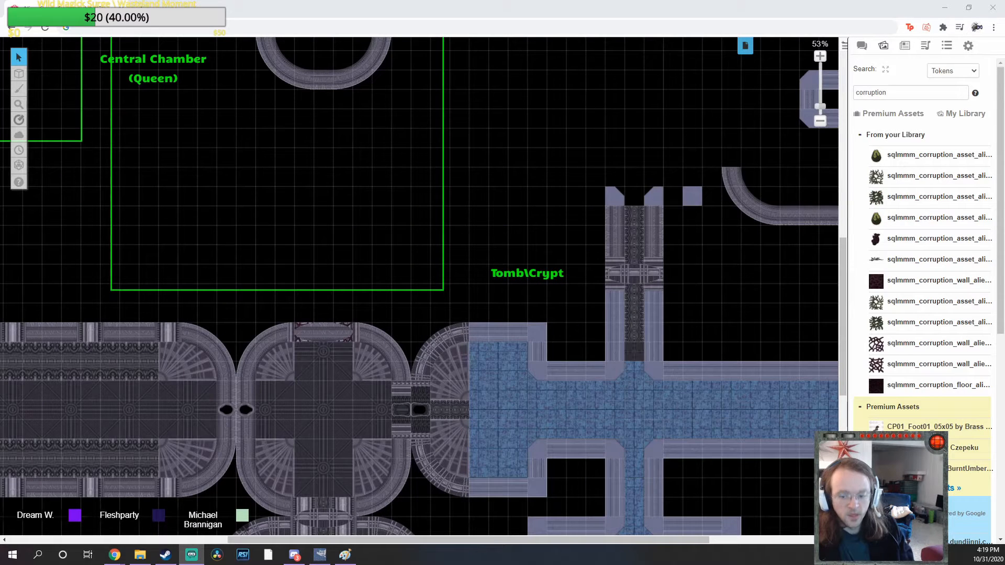
pyautogui.middleClick(451, 283)
pyautogui.scroll(10, 557, 312)
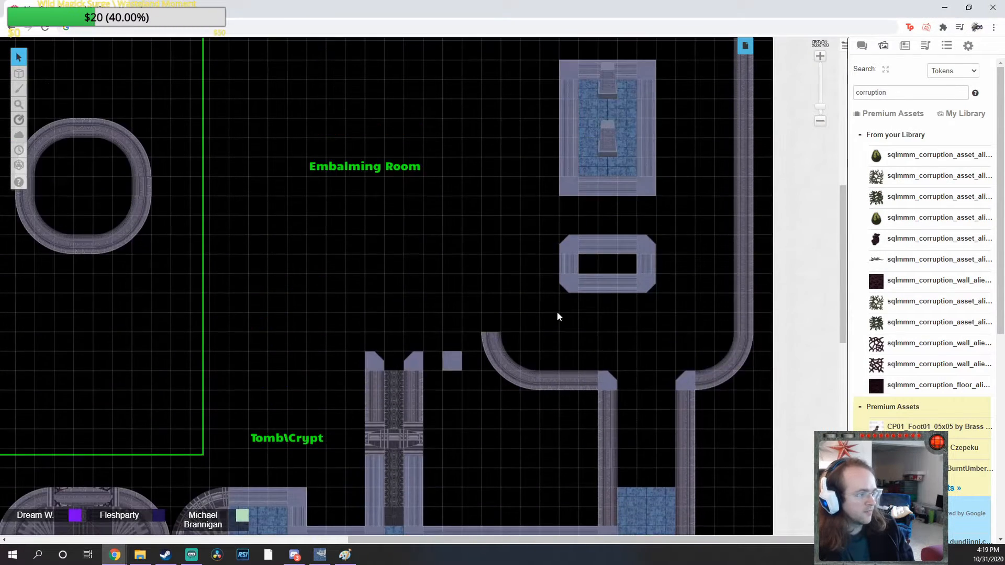
pyautogui.scroll(2, 558, 316)
pyautogui.scroll(-1, 557, 316)
pyautogui.middleClick(558, 314)
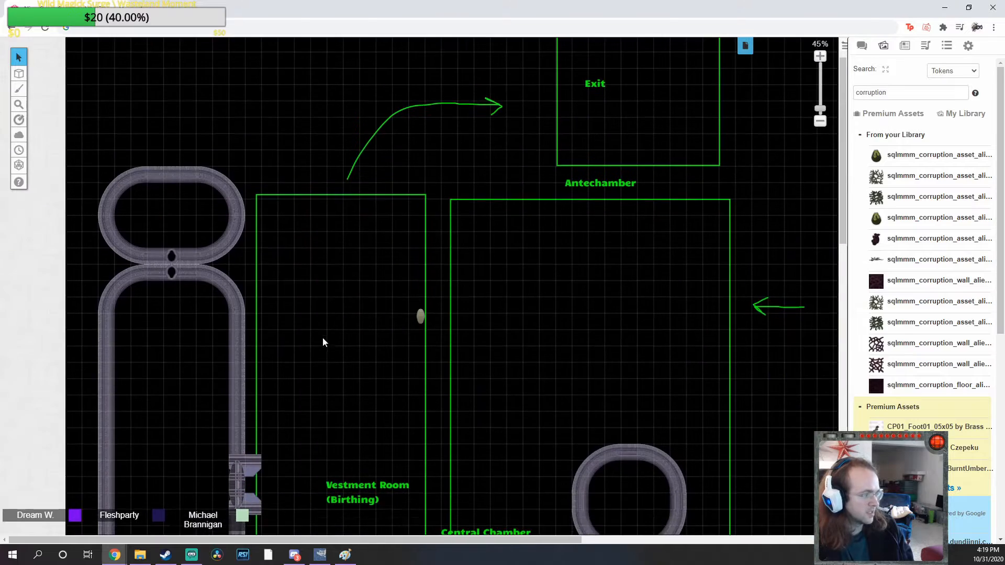
pyautogui.middleClick(322, 339)
pyautogui.scroll(-1, 328, 278)
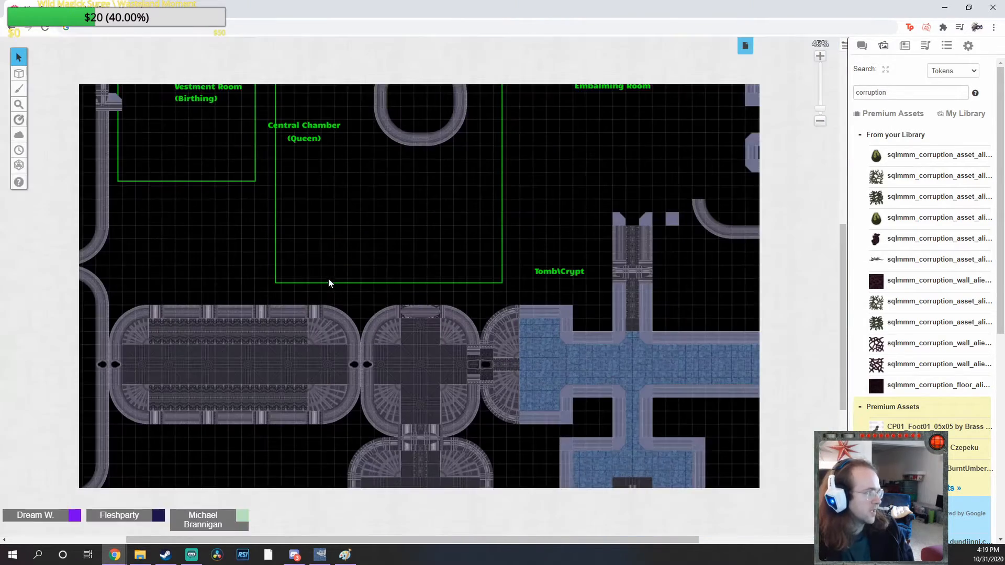
# Switch to the GM Info Overlay layer for freehand drawing
pyautogui.moveTo(18, 81)
pyautogui.click(79, 98)
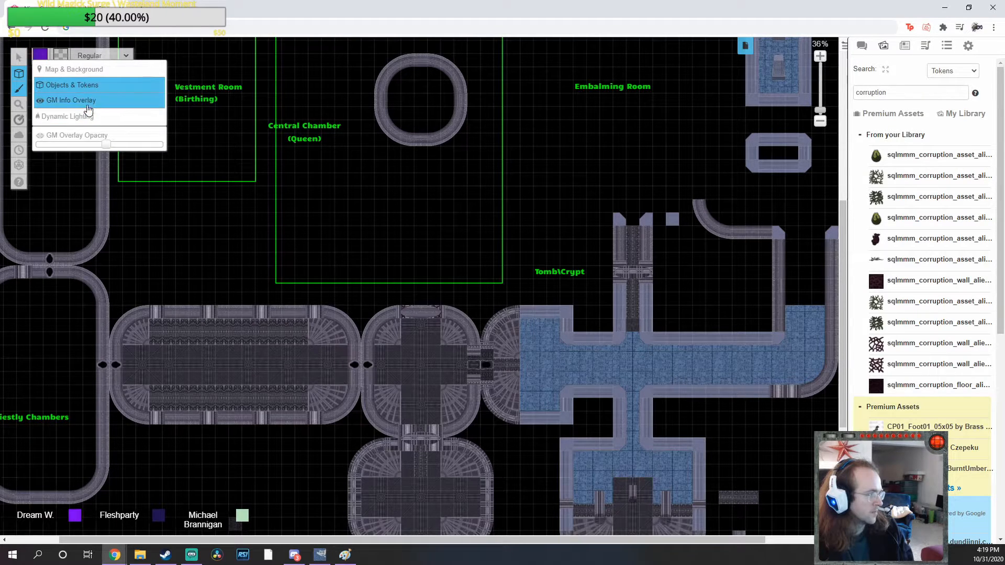
pyautogui.hscroll(-2, 235, 282)
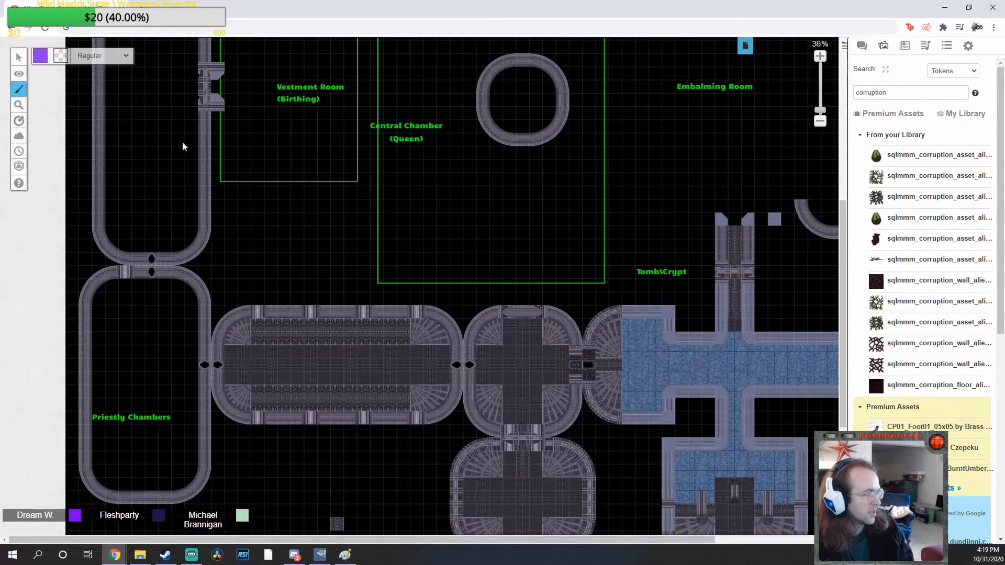
# Examine how the Priestly Chambers, the long pillared hall, the cross-shaped rooms and the Tomb\Crypt corridors connect
pyautogui.scroll(5, 572, 336)
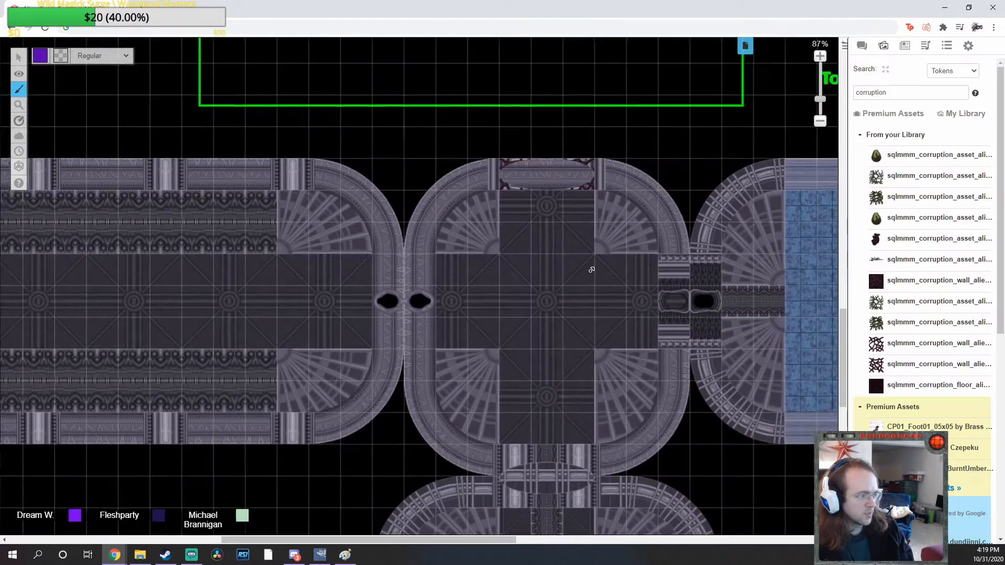
pyautogui.scroll(5, 482, 309)
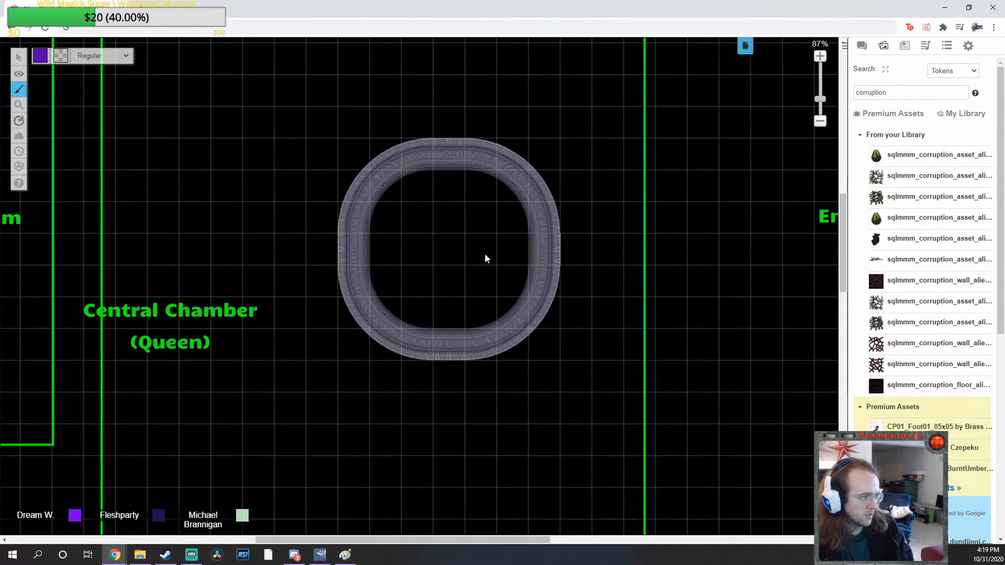
pyautogui.scroll(-3, 483, 275)
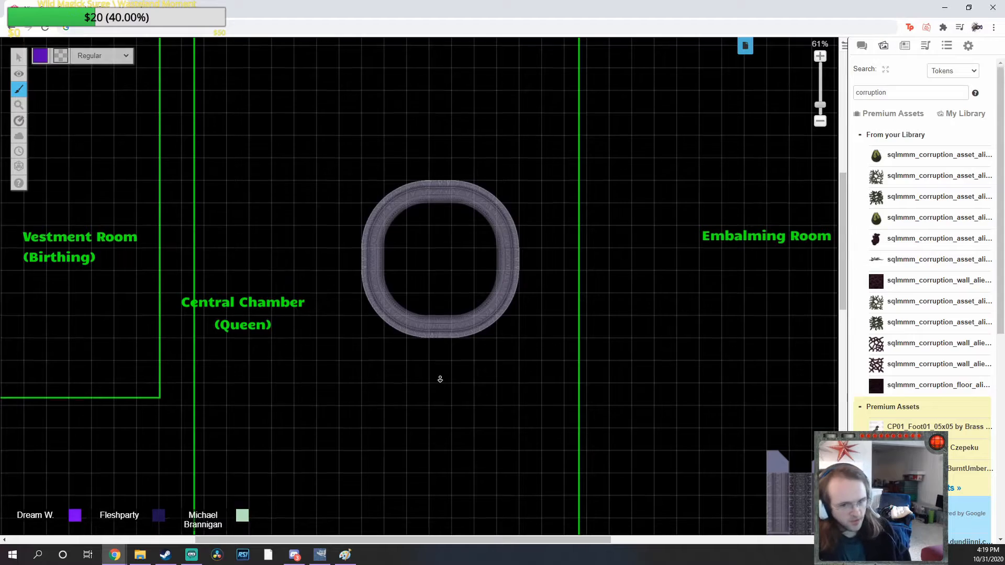
pyautogui.scroll(-2, 447, 280)
pyautogui.scroll(3, 448, 371)
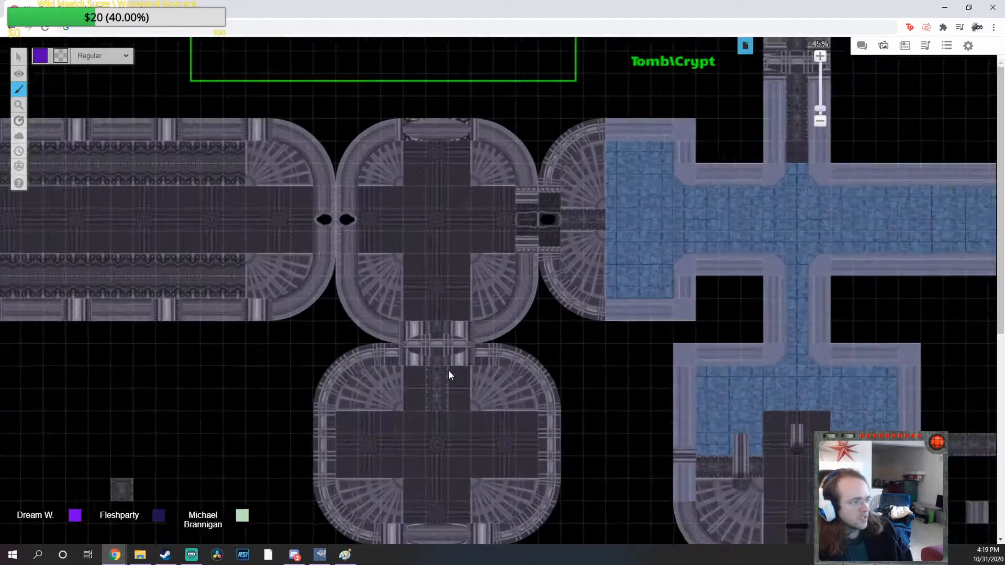
pyautogui.hscroll(5, 445, 345)
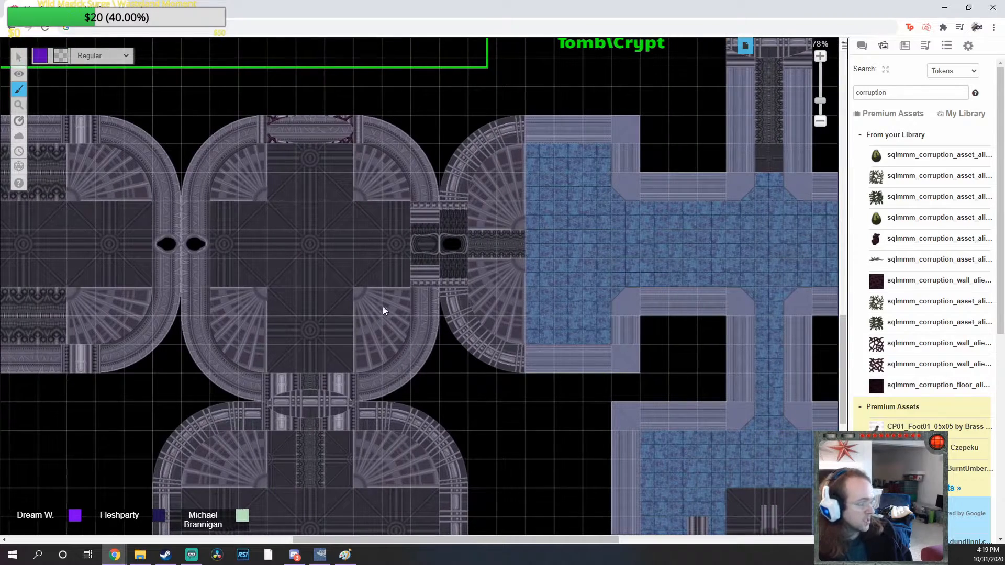
pyautogui.hscroll(12, 382, 310)
pyautogui.hscroll(-20, 481, 286)
pyautogui.hscroll(12, 327, 295)
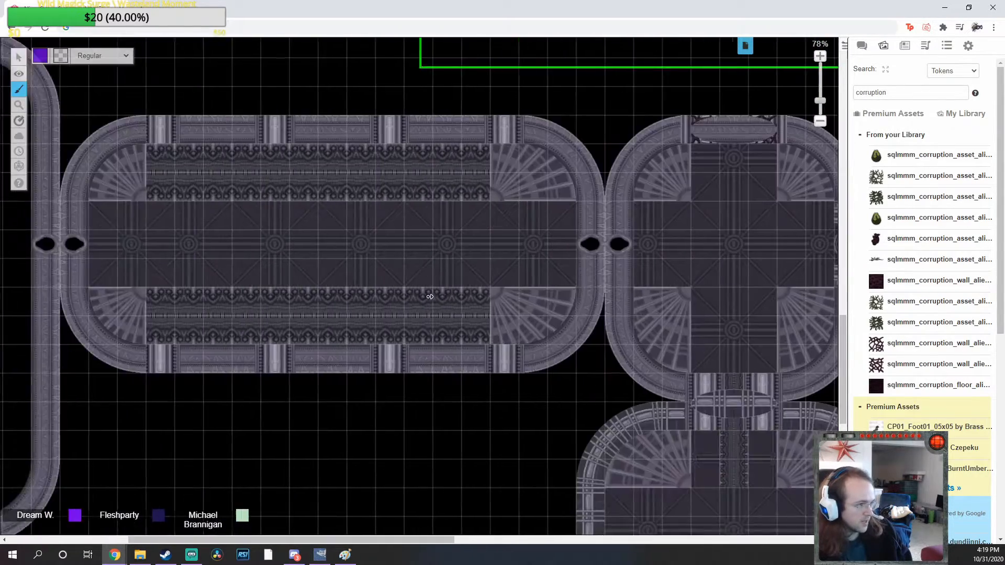
pyautogui.hscroll(12, 429, 296)
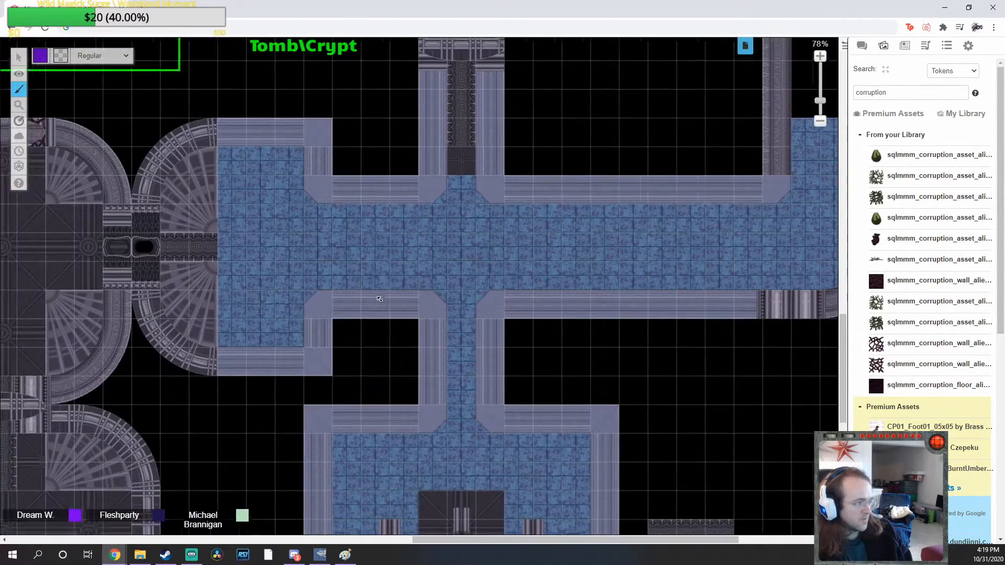
pyautogui.scroll(-2, 380, 299)
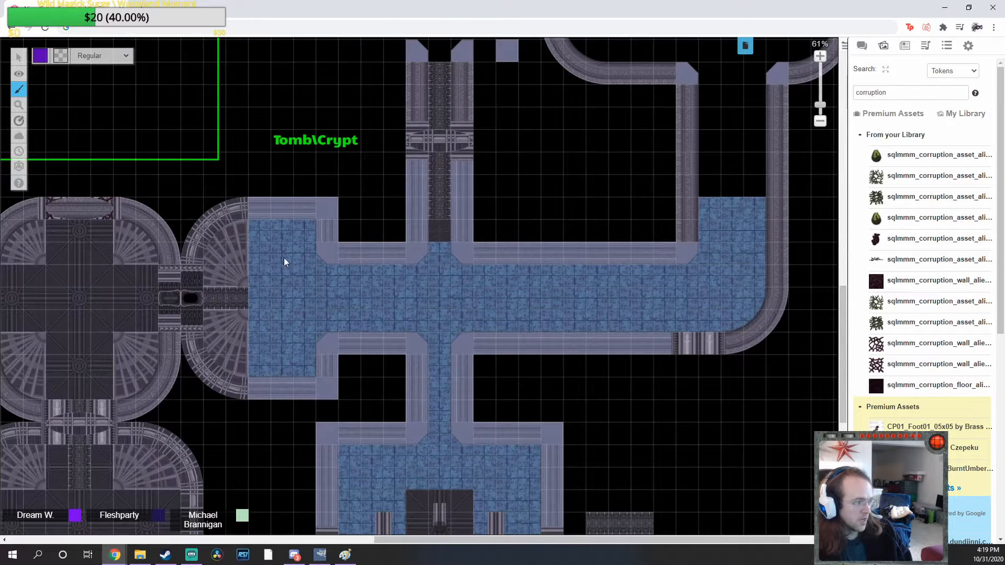
pyautogui.hscroll(-20, 551, 362)
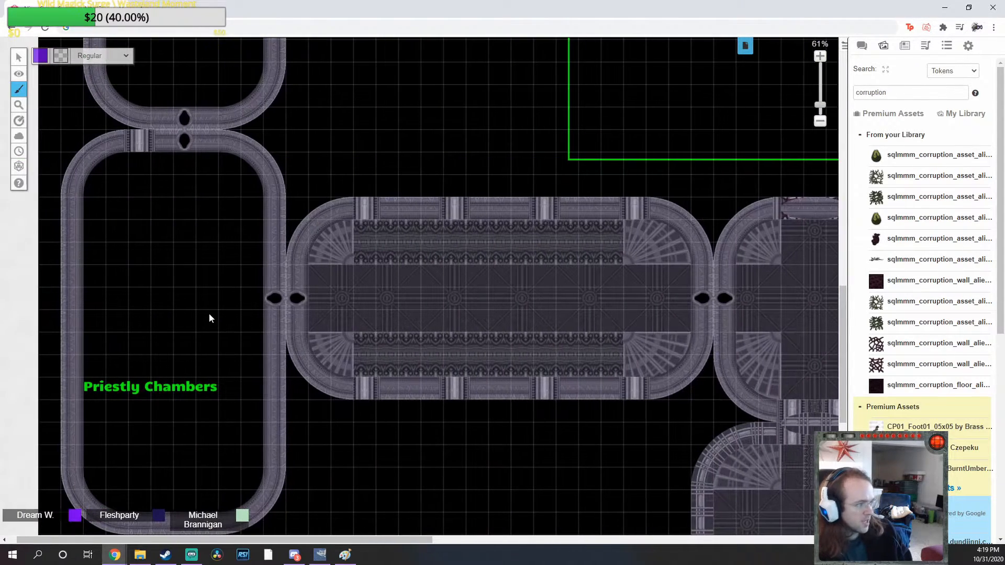
pyautogui.hscroll(5, 790, 387)
pyautogui.scroll(-2, 790, 387)
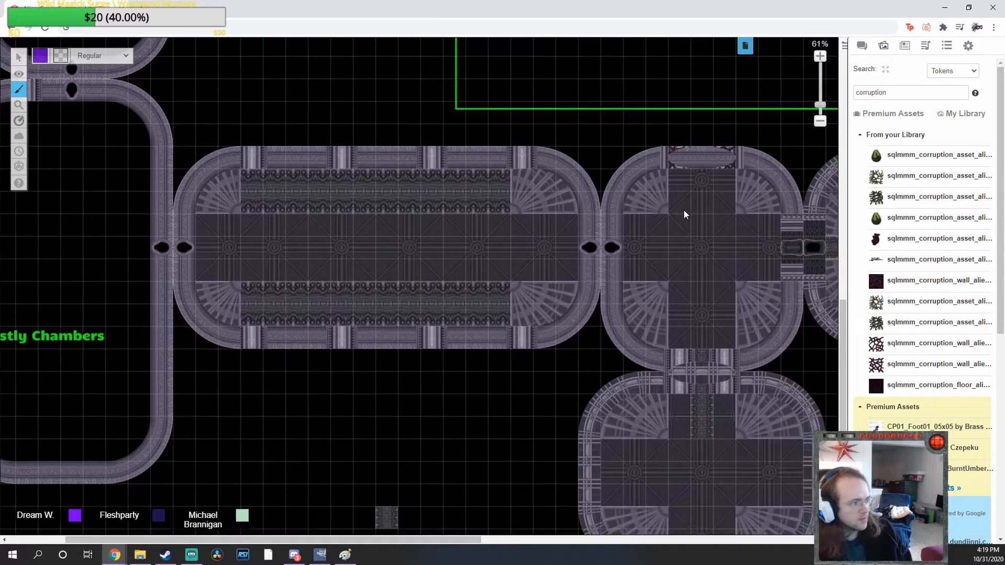
pyautogui.hscroll(15, 356, 292)
pyautogui.scroll(6, 314, 251)
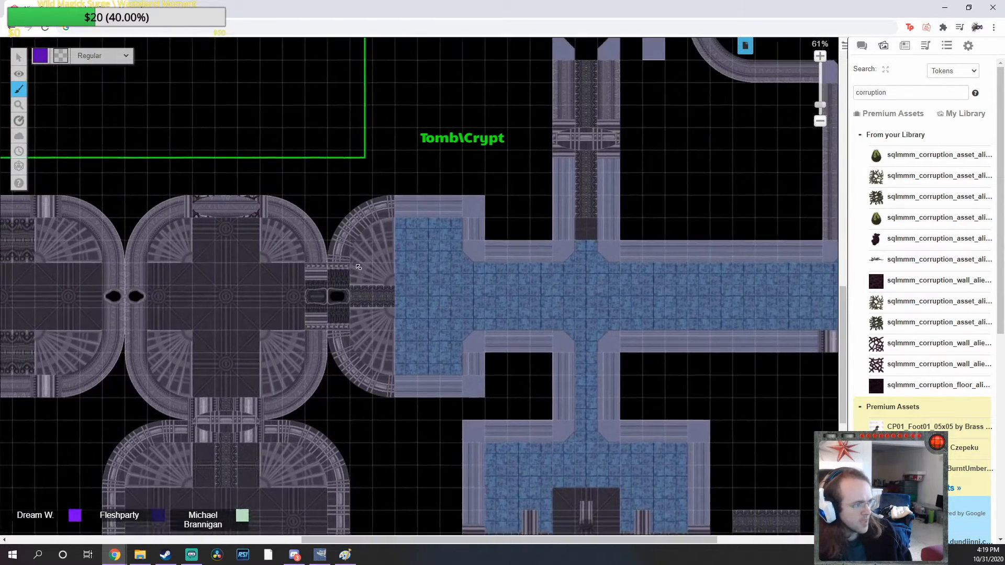
pyautogui.hscroll(-5, 272, 209)
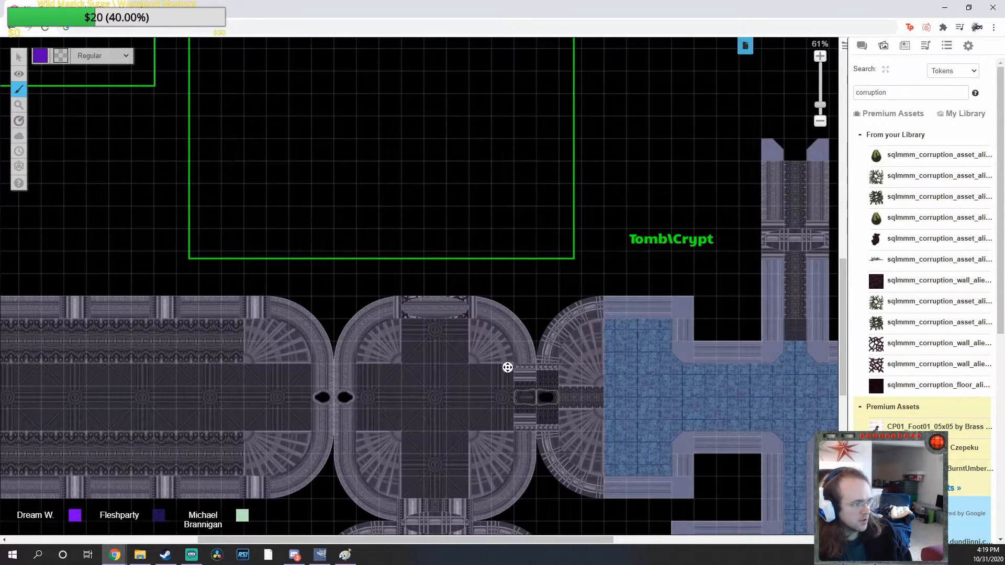
pyautogui.scroll(-3, 478, 379)
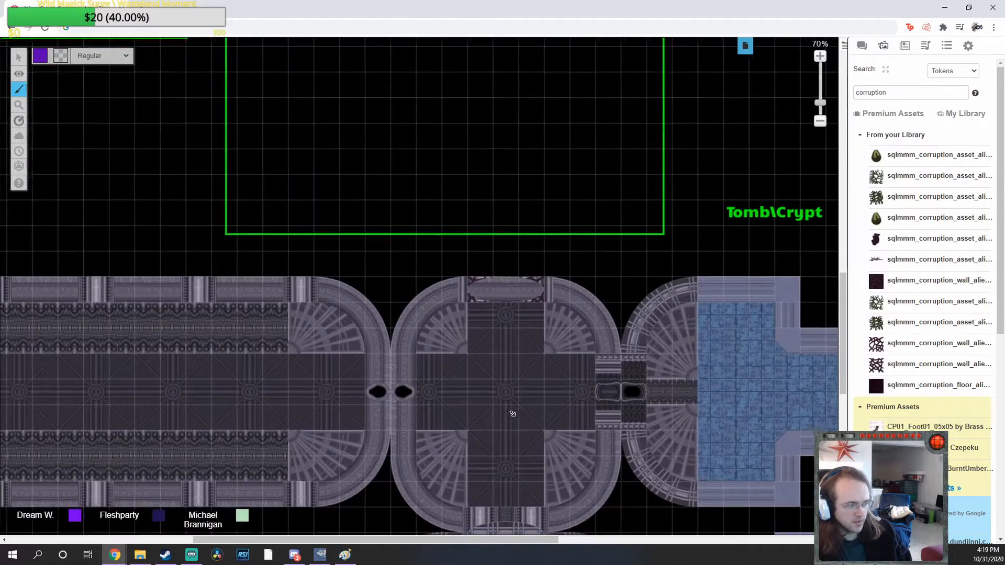
pyautogui.scroll(-3, 425, 355)
pyautogui.scroll(-3, 384, 387)
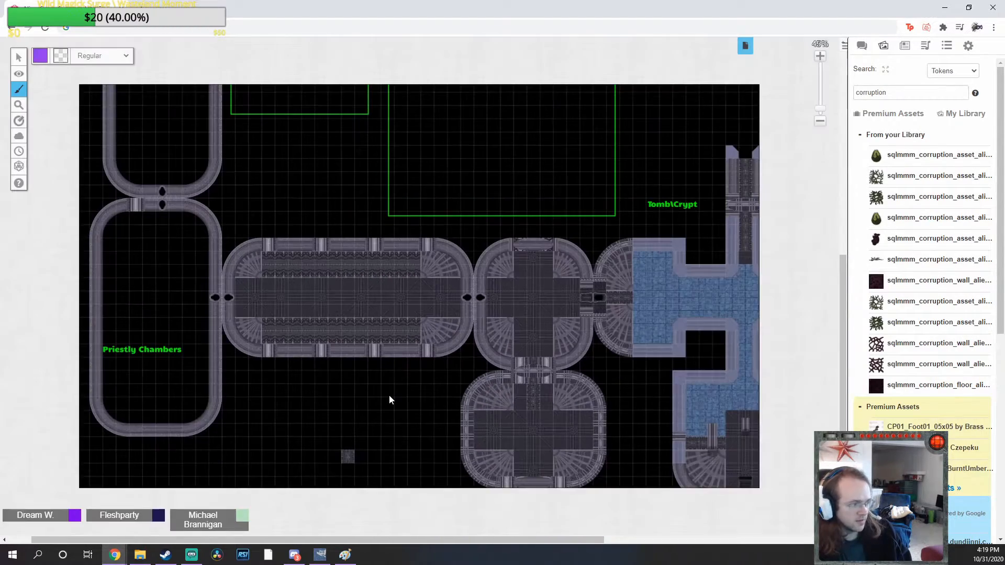
# Draw a freehand arrow from the cross-shaped room through the long hall and Priestly Chambers to the Vestment Room, marked A
pyautogui.moveTo(475, 409)
pyautogui.mouseDown()
pyautogui.moveTo(436, 362)
pyautogui.moveTo(195, 327)
pyautogui.mouseUp()
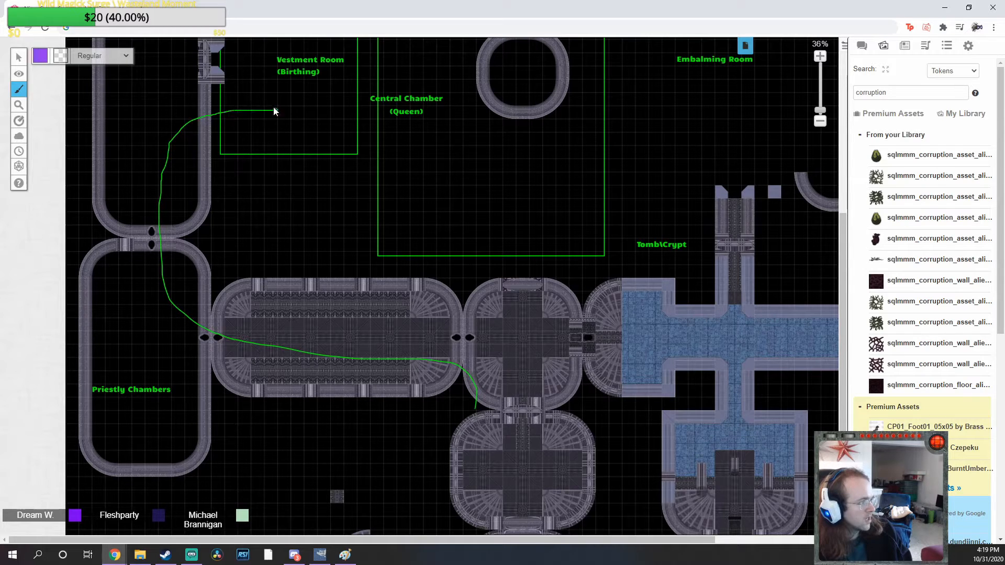
pyautogui.moveTo(275, 117); pyautogui.dragTo(274, 117)
pyautogui.scroll(2, 282, 363)
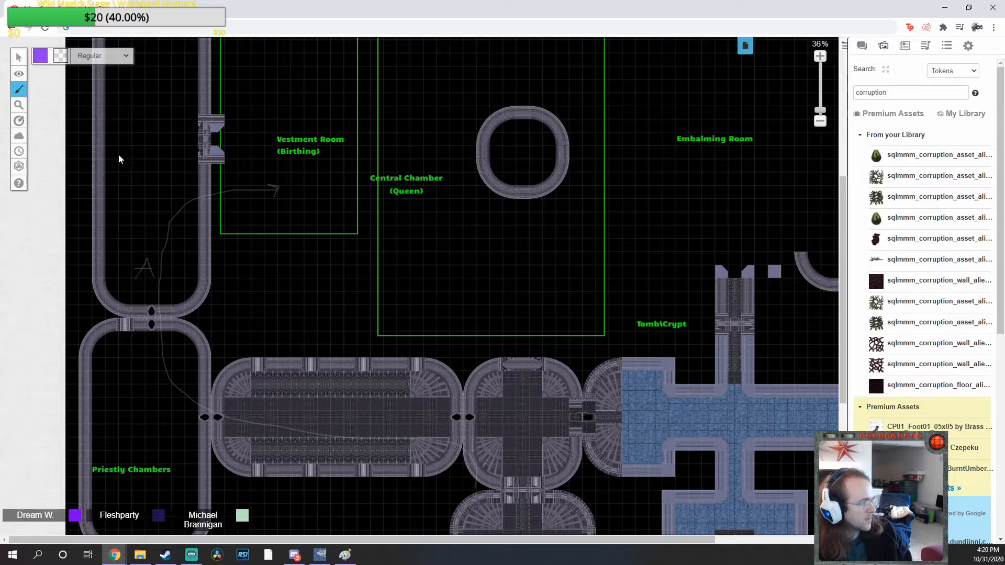
# Delete the letter A and the freehand route arrow leading to the Vestment Room
pyautogui.click(19, 56)
pyautogui.moveTo(120, 237); pyautogui.dragTo(178, 285)
pyautogui.press('Delete')
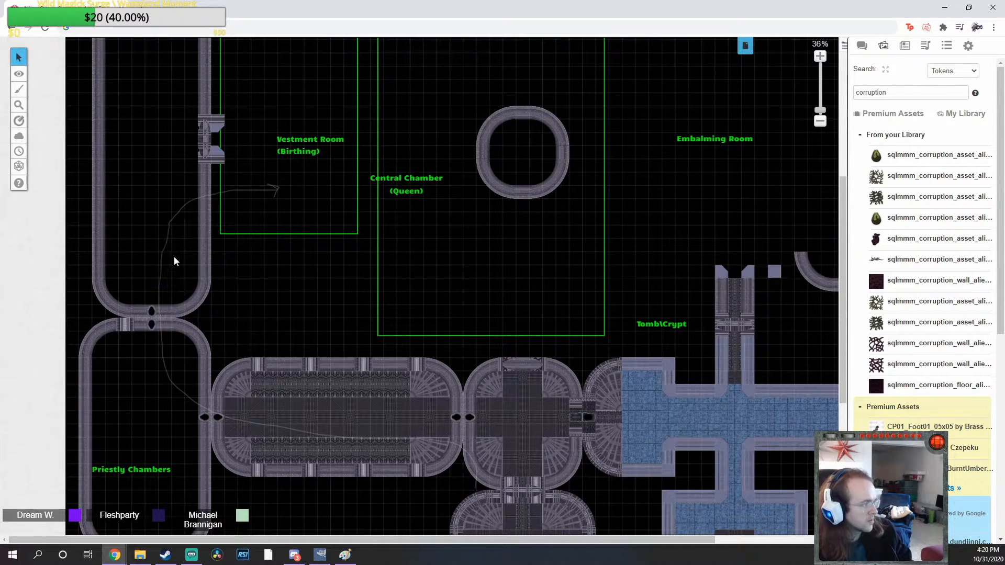
pyautogui.click(252, 205)
pyautogui.press('Delete')
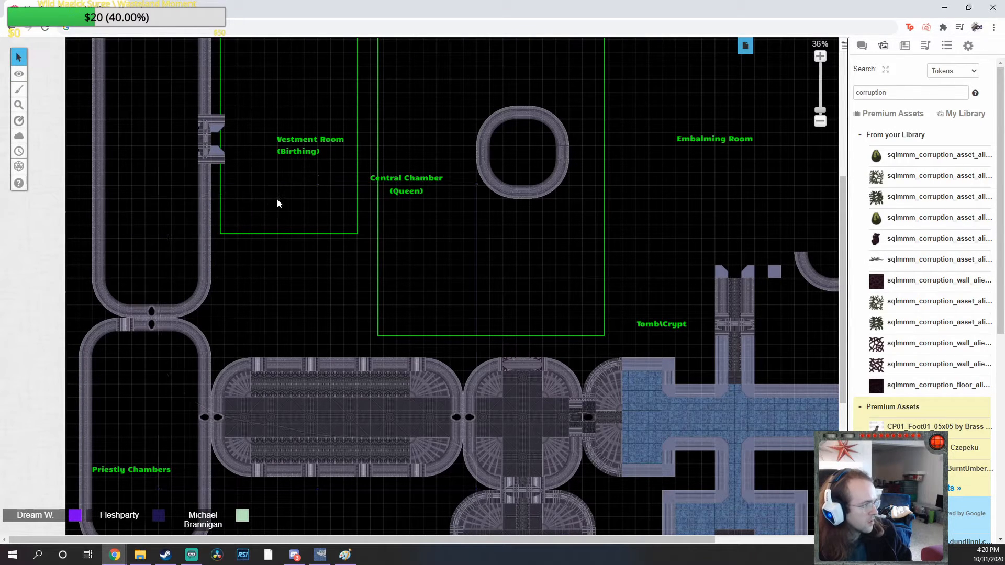
# Activate freehand drawing and set its stroke color to purple
pyautogui.moveTo(21, 88)
pyautogui.click(57, 101)
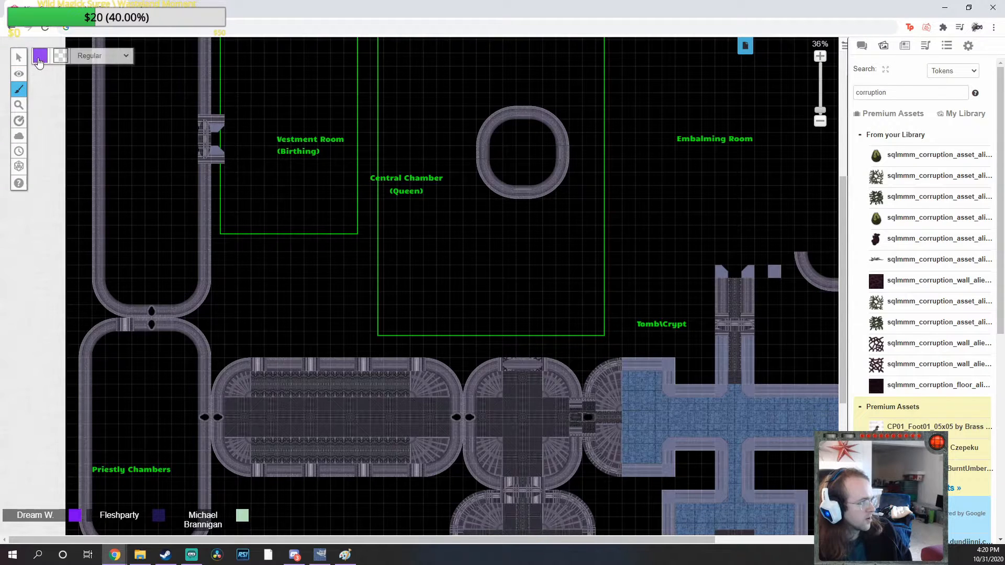
pyautogui.click(40, 55)
pyautogui.click(42, 88)
pyautogui.moveTo(310, 318); pyautogui.dragTo(237, 290)
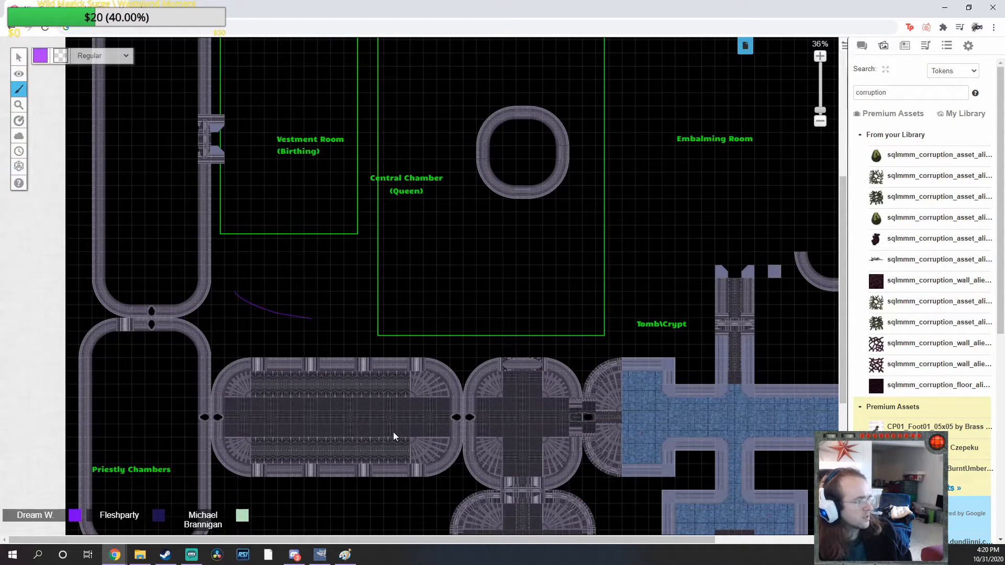
pyautogui.click(19, 59)
pyautogui.moveTo(261, 270); pyautogui.dragTo(262, 329)
pyautogui.press('Delete')
pyautogui.moveTo(20, 90)
pyautogui.click(44, 101)
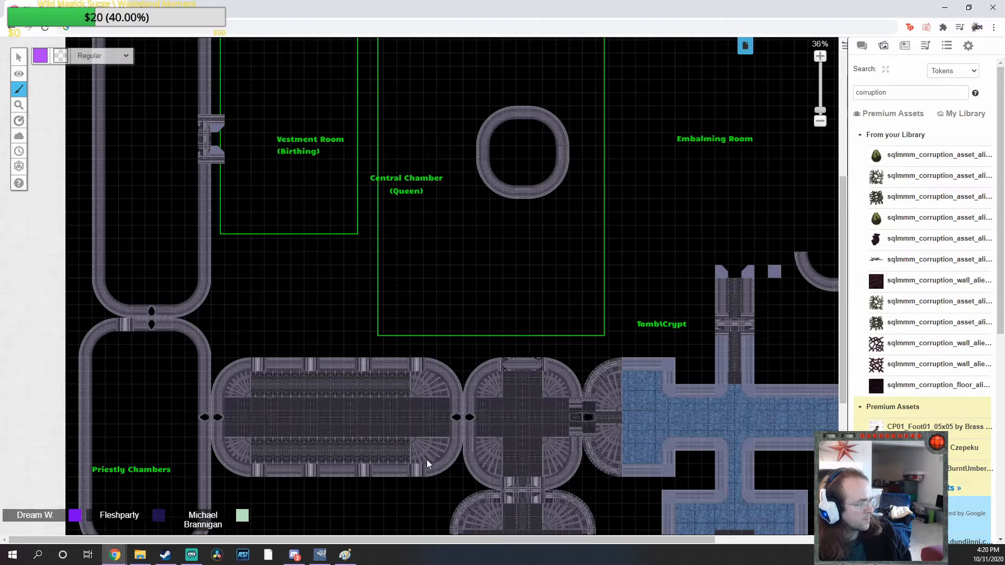
# Draw purple freehand arrows from the cross-shaped room to the Vestment Room, and from there to the Antechamber and Central Chamber
pyautogui.scroll(-1, 480, 408)
pyautogui.moveTo(486, 400)
pyautogui.mouseDown()
pyautogui.moveTo(274, 372)
pyautogui.moveTo(151, 324)
pyautogui.moveTo(233, 169)
pyautogui.moveTo(279, 146)
pyautogui.mouseUp()
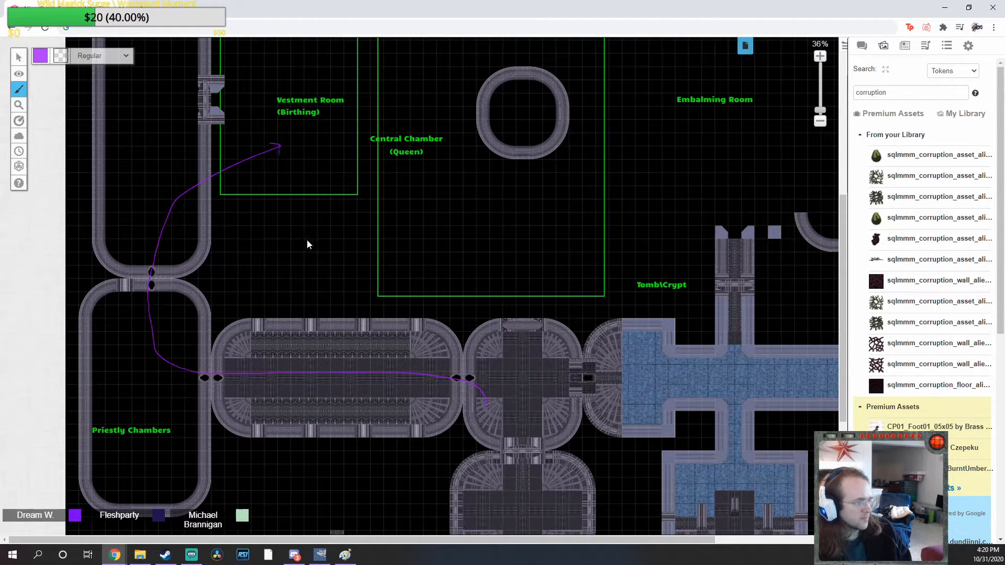
pyautogui.scroll(5, 327, 278)
pyautogui.scroll(4, 329, 294)
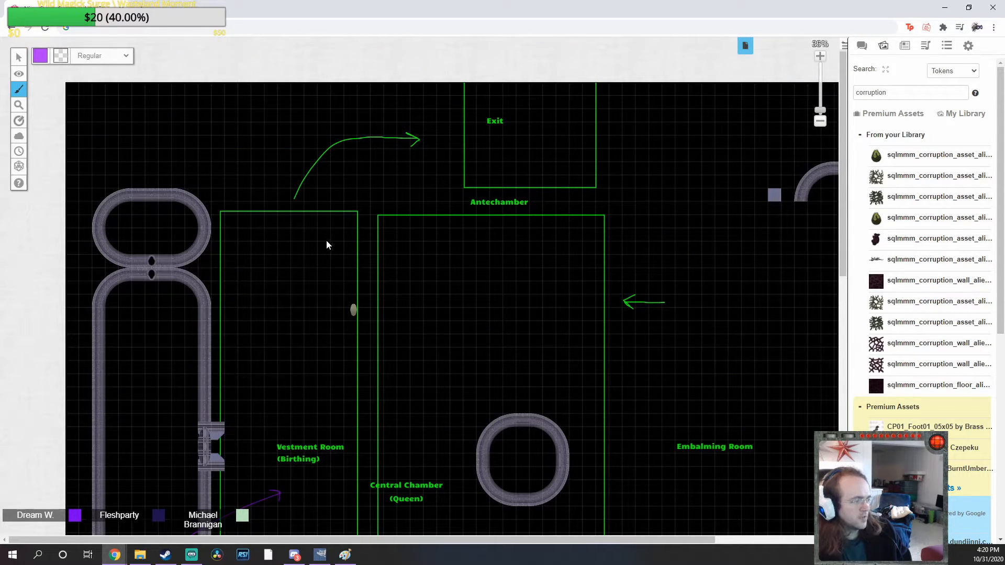
pyautogui.moveTo(325, 241)
pyautogui.mouseDown()
pyautogui.moveTo(422, 192)
pyautogui.moveTo(416, 201)
pyautogui.mouseUp()
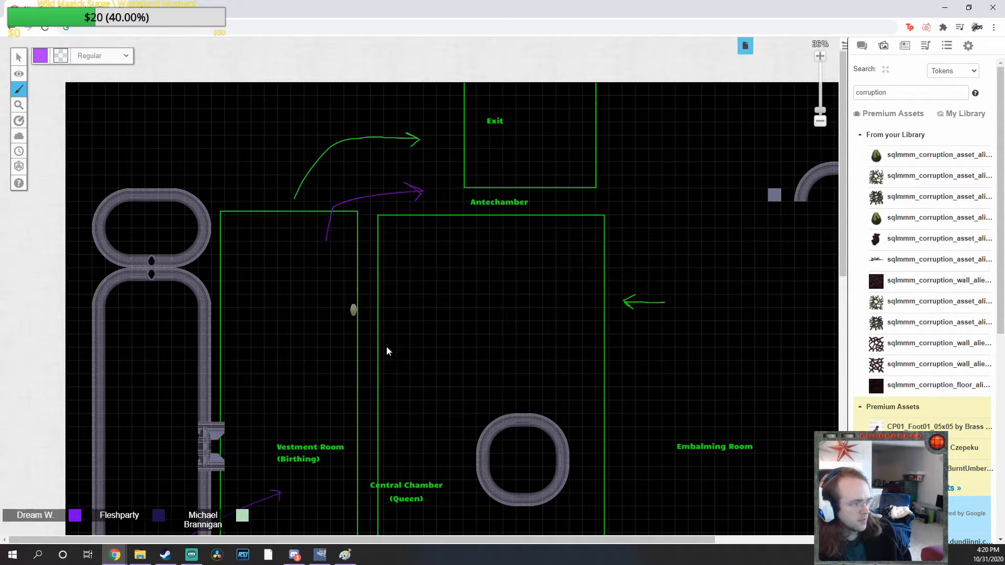
pyautogui.moveTo(334, 362)
pyautogui.mouseDown()
pyautogui.moveTo(450, 310)
pyautogui.moveTo(473, 324)
pyautogui.moveTo(489, 274)
pyautogui.moveTo(452, 219)
pyautogui.mouseUp()
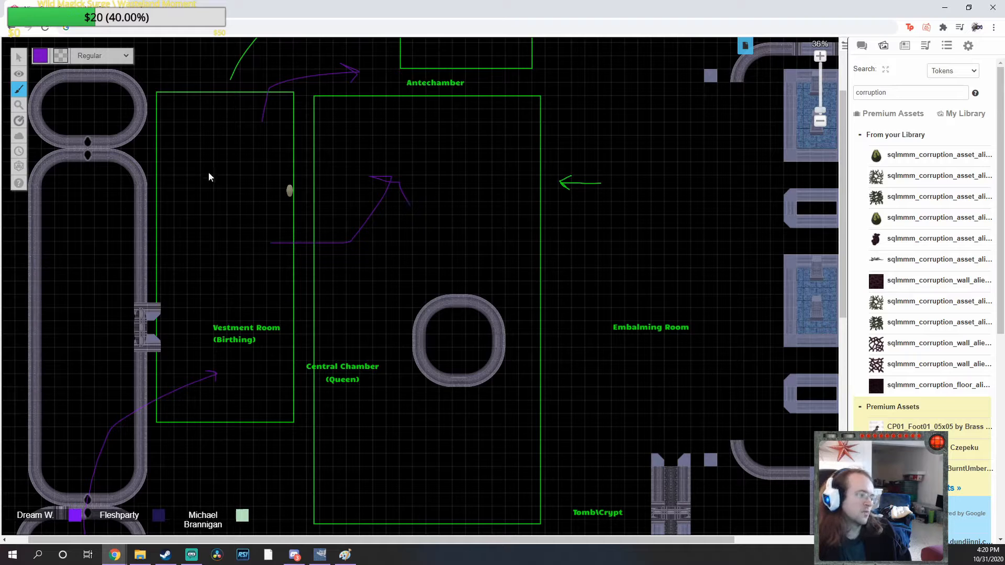
# Delete the purple route arrows leading to the Central Chamber, the Antechamber and the Vestment Room
pyautogui.click(18, 55)
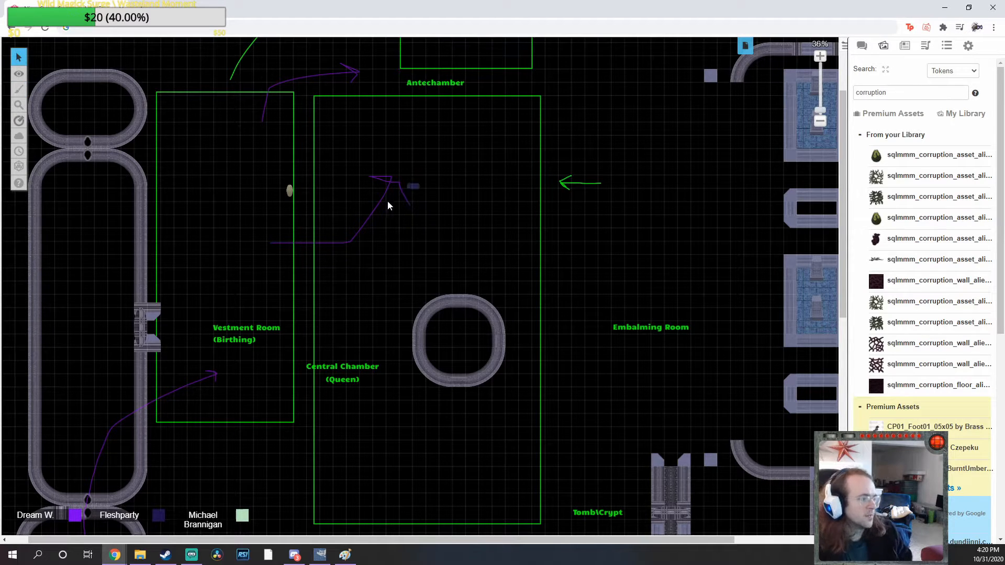
pyautogui.click(375, 228)
pyautogui.press('Delete')
pyautogui.scroll(2, 384, 216)
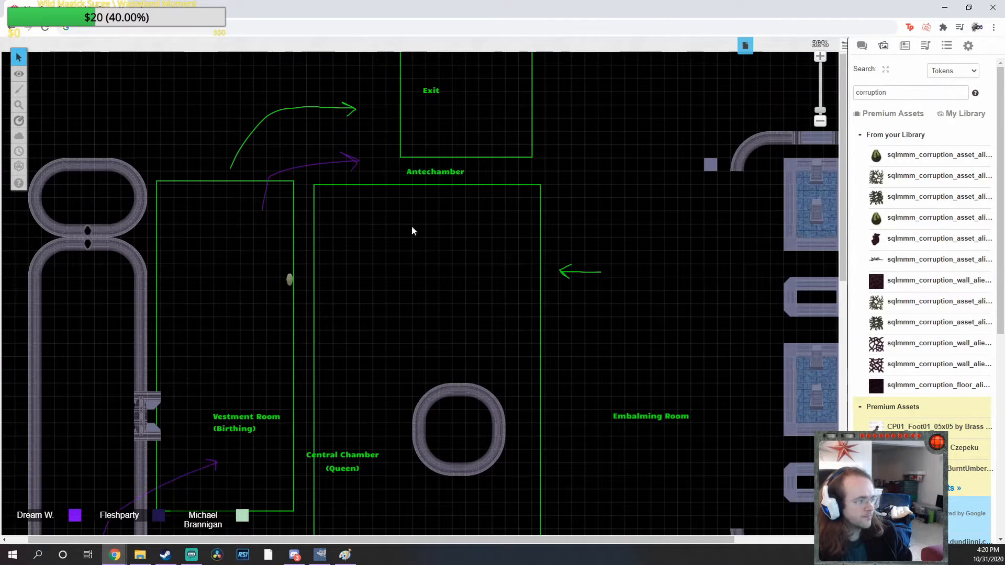
pyautogui.click(320, 167)
pyautogui.press('Delete')
pyautogui.scroll(-5, 167, 285)
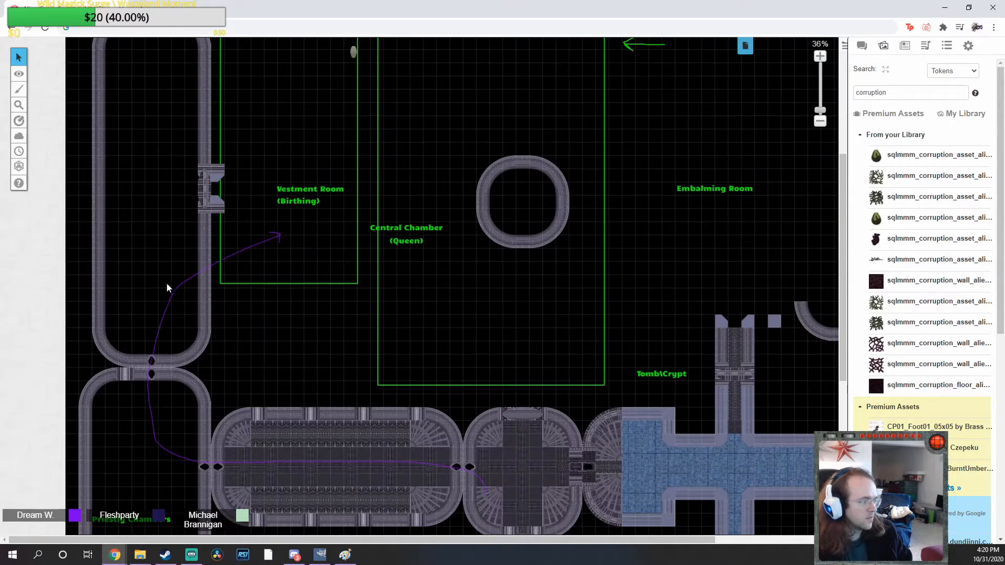
pyautogui.click(226, 295)
pyautogui.press('Delete')
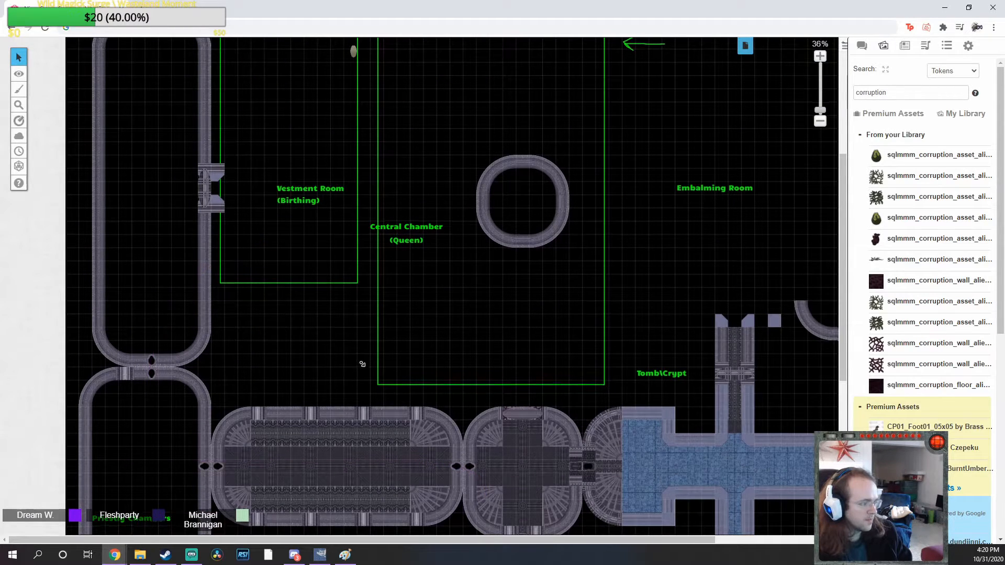
# Draw a purple freehand arrow from the cross-shaped room through the Tomb\Crypt corridor and north passage towards the Embalming Room
pyautogui.moveTo(361, 362); pyautogui.dragTo(142, 267)
pyautogui.moveTo(22, 121)
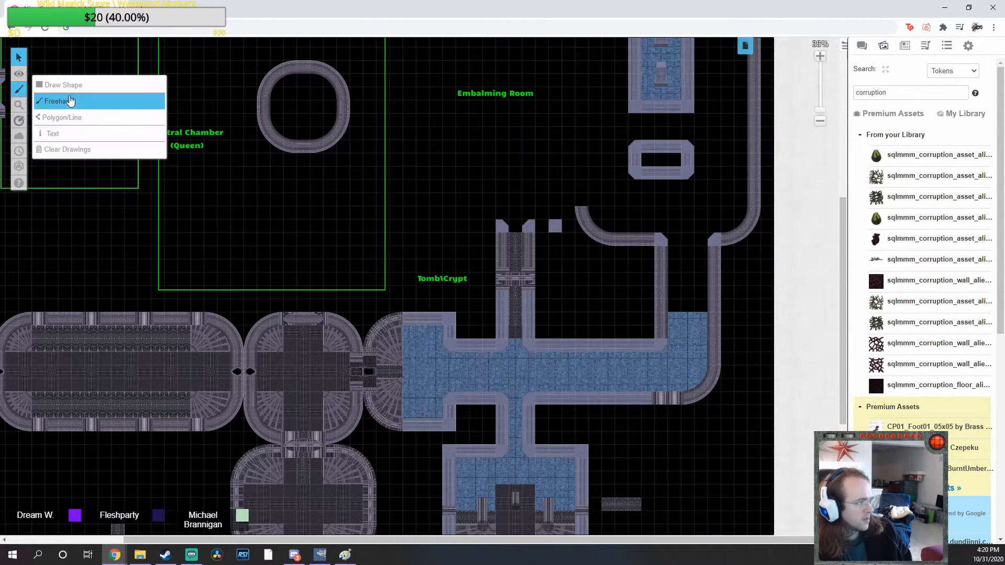
pyautogui.click(70, 100)
pyautogui.moveTo(343, 376); pyautogui.dragTo(517, 376)
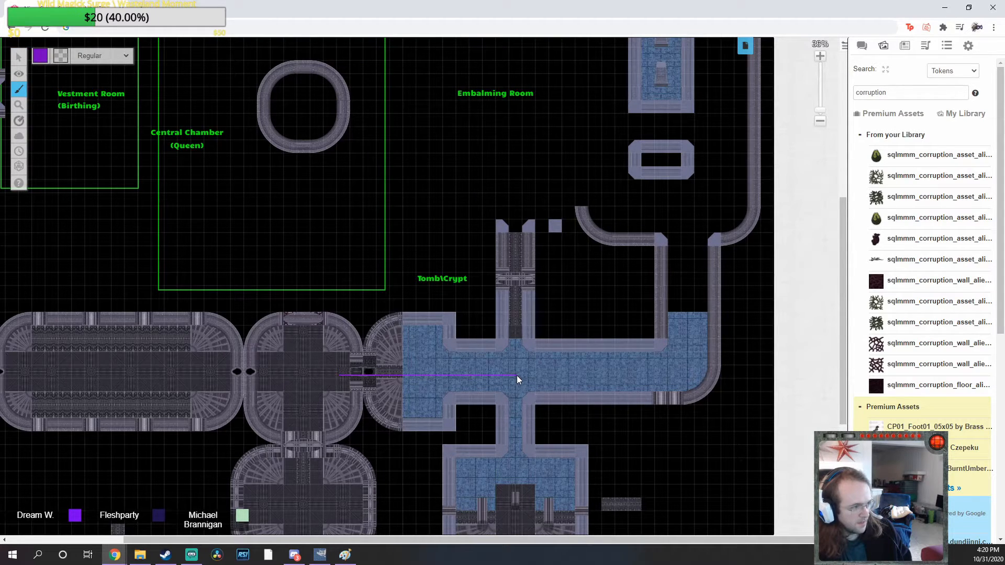
pyautogui.moveTo(513, 228); pyautogui.dragTo(514, 179)
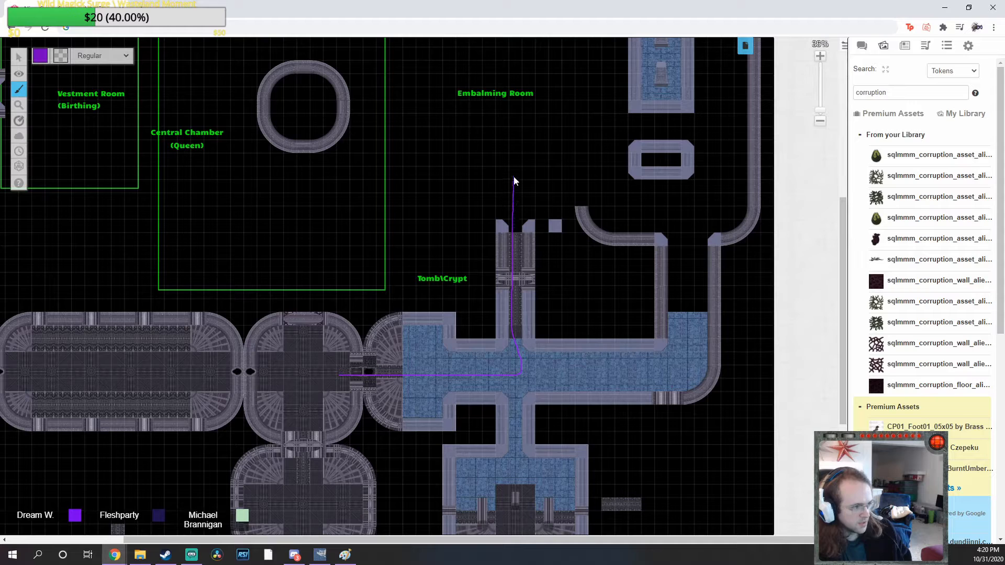
pyautogui.scroll(5, 522, 222)
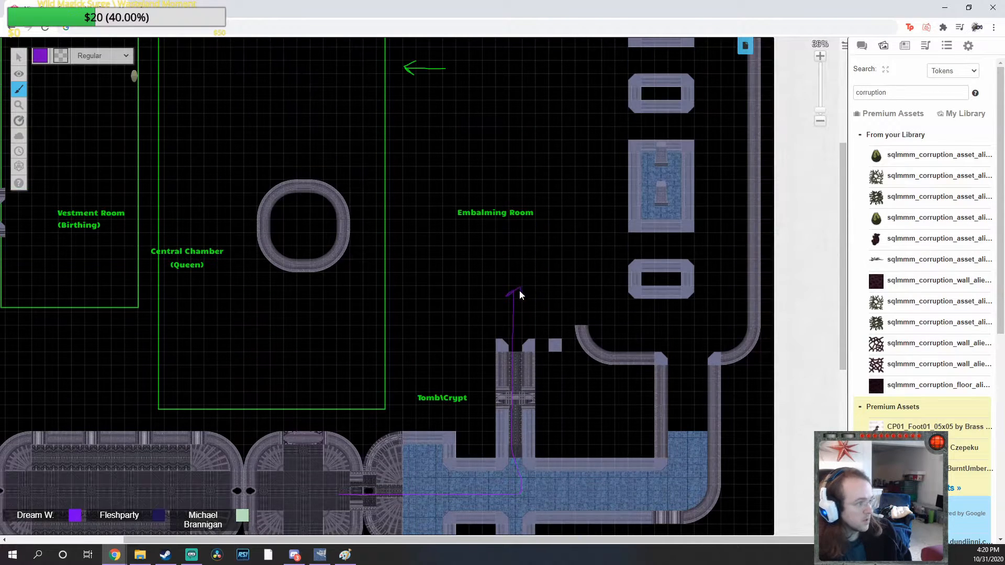
# Draw purple freehand arrows from the Embalming Room into the Central Chamber and from the crypt corridor northeast to the hollow wall block
pyautogui.moveTo(512, 338)
pyautogui.mouseDown()
pyautogui.moveTo(360, 268)
pyautogui.moveTo(370, 257)
pyautogui.mouseUp()
pyautogui.scroll(3, 458, 210)
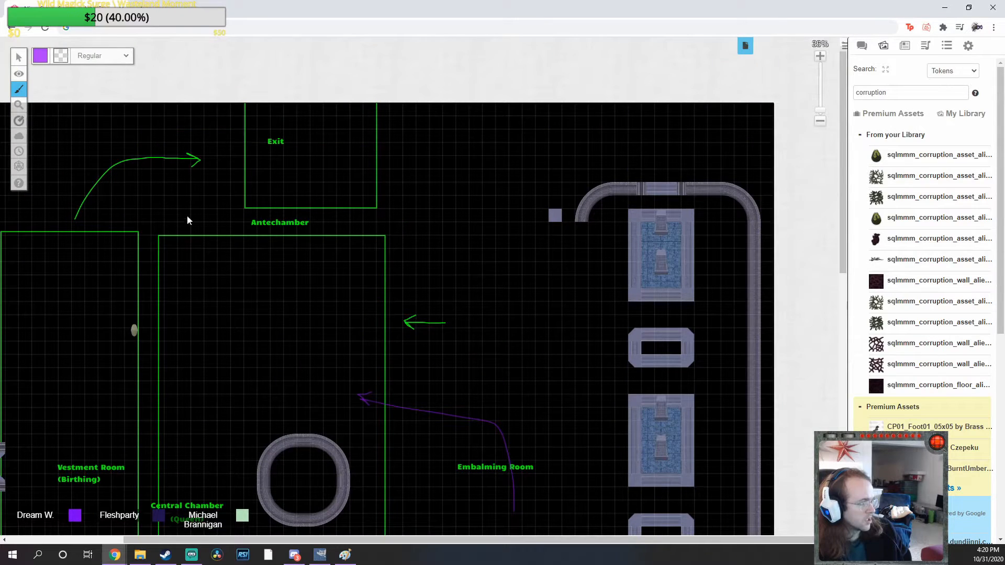
pyautogui.scroll(-8, 187, 220)
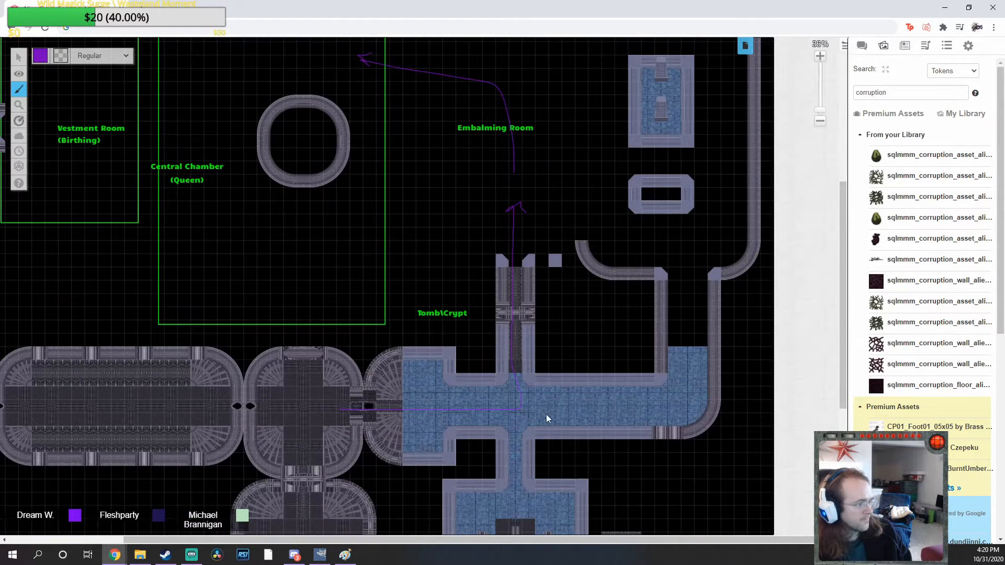
pyautogui.moveTo(544, 414)
pyautogui.mouseDown()
pyautogui.moveTo(587, 404)
pyautogui.moveTo(677, 180)
pyautogui.mouseUp()
pyautogui.scroll(3, 607, 216)
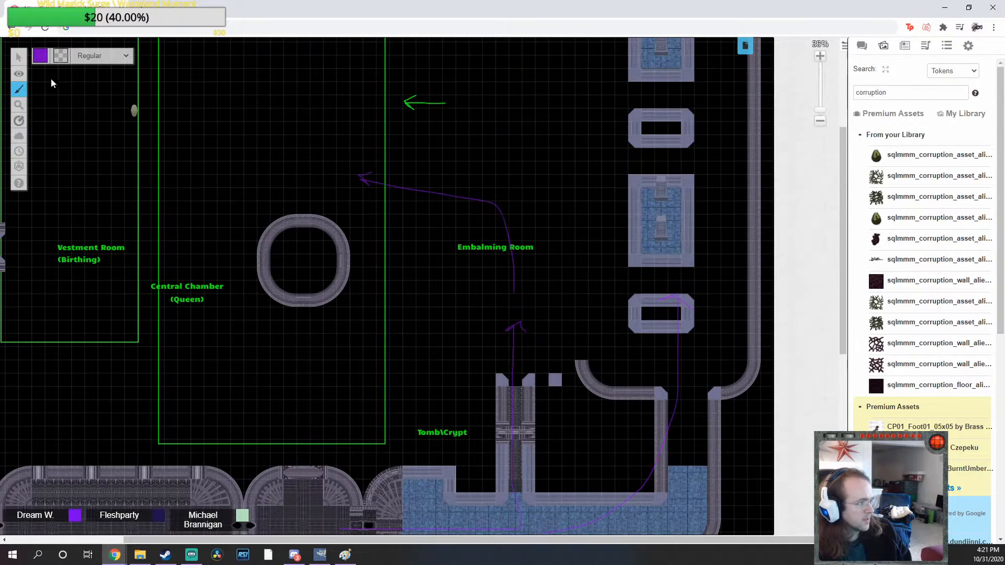
# Delete all the purple route arrows around the Embalming Room and Tomb\Crypt corridor together
pyautogui.click(18, 57)
pyautogui.scroll(-3, 584, 329)
pyautogui.moveTo(303, 151)
pyautogui.mouseDown()
pyautogui.moveTo(584, 329)
pyautogui.moveTo(713, 437)
pyautogui.moveTo(714, 451)
pyautogui.mouseUp()
pyautogui.press('Delete')
# On the map layer, place a copy of the crypt's short wall piece between the passage's northeast corner and the loose square block
pyautogui.scroll(8, 582, 262)
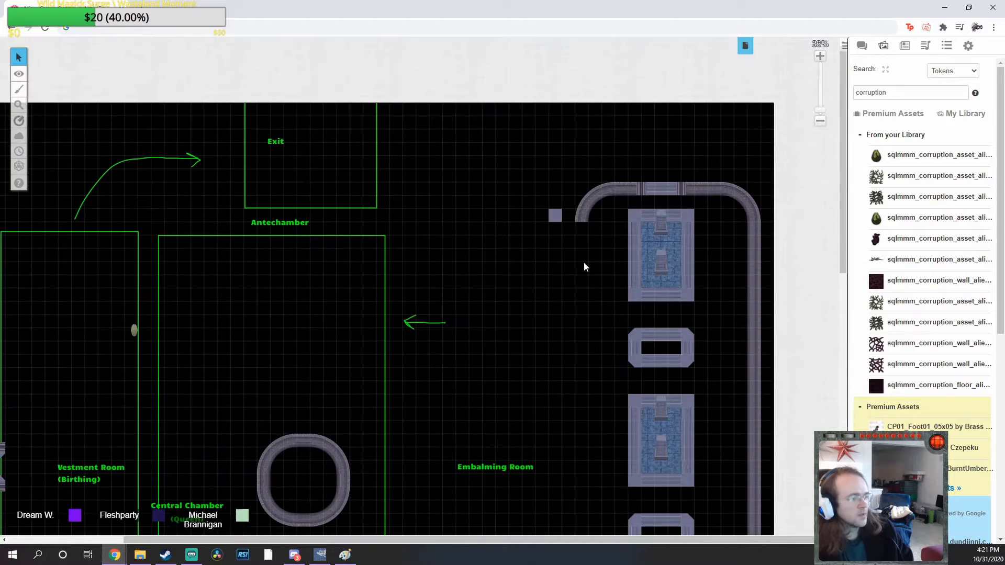
pyautogui.moveTo(18, 73)
pyautogui.click(50, 73)
pyautogui.scroll(-7, 487, 288)
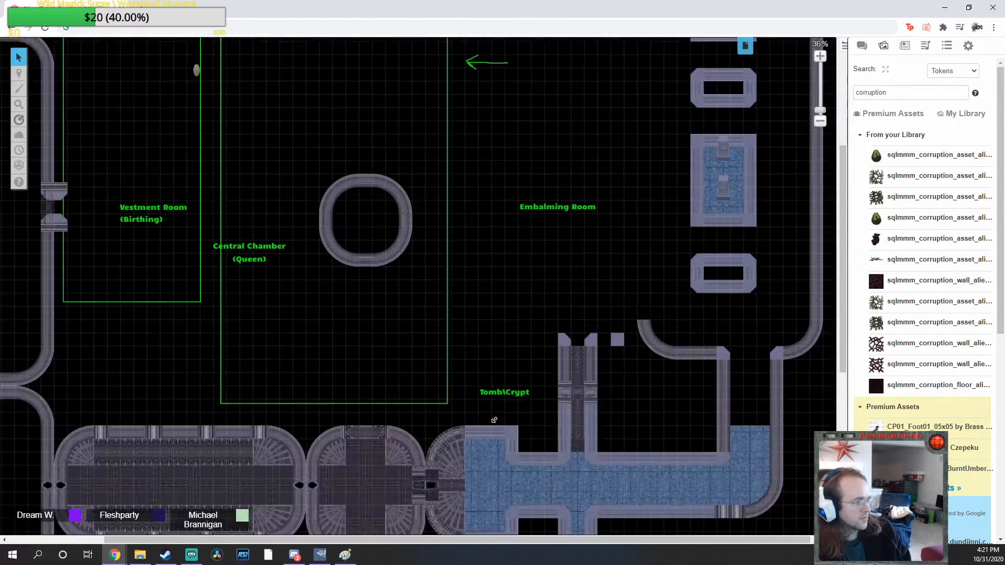
pyautogui.scroll(4, 498, 414)
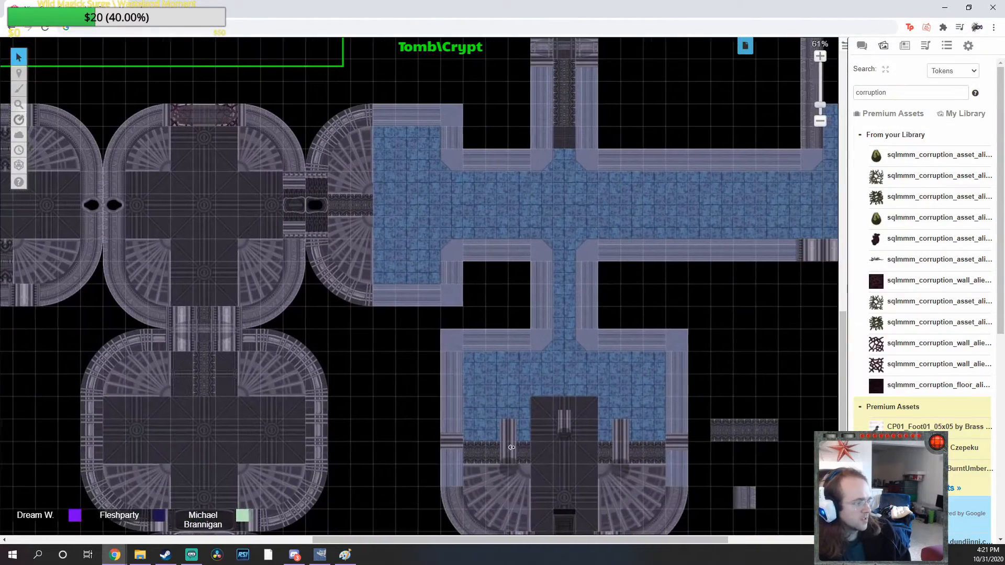
pyautogui.middleClick(404, 392)
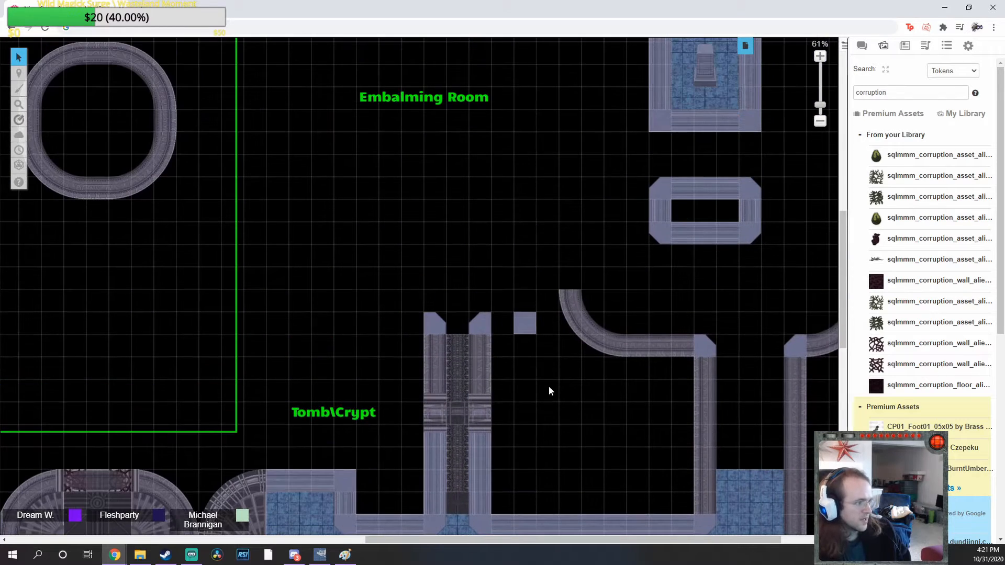
pyautogui.scroll(-6, 542, 421)
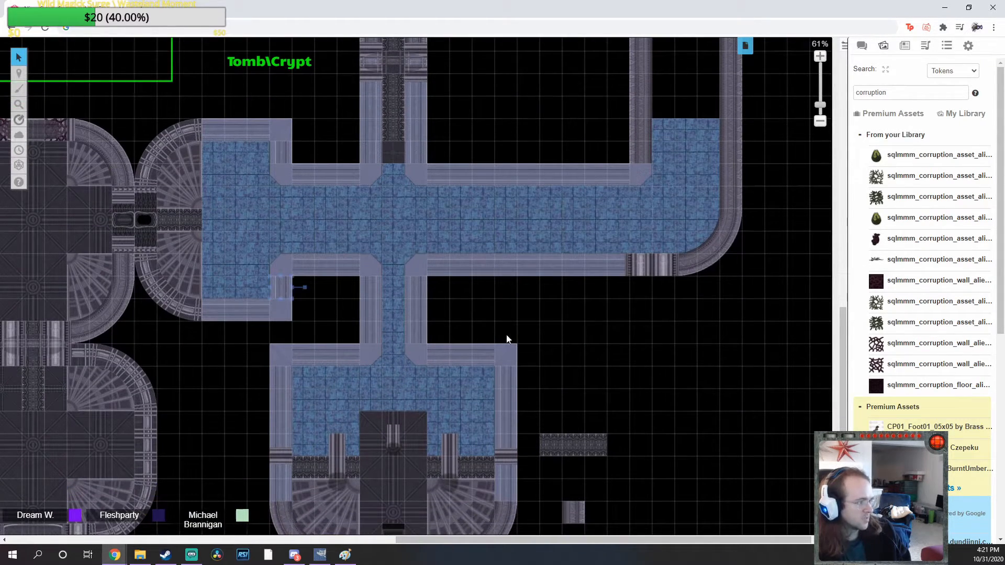
pyautogui.scroll(6, 507, 337)
pyautogui.hotkey('ctrl', 'v')
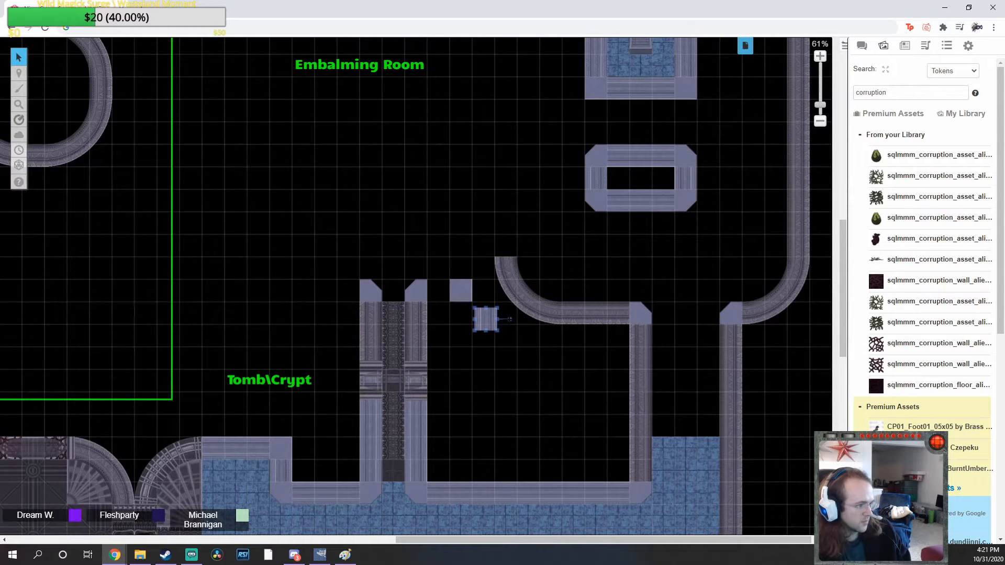
pyautogui.moveTo(484, 319); pyautogui.dragTo(449, 298)
# Extend the wall west from the passage's northwest corner with copies of a long straight wall piece and the square corner block
pyautogui.click(341, 366)
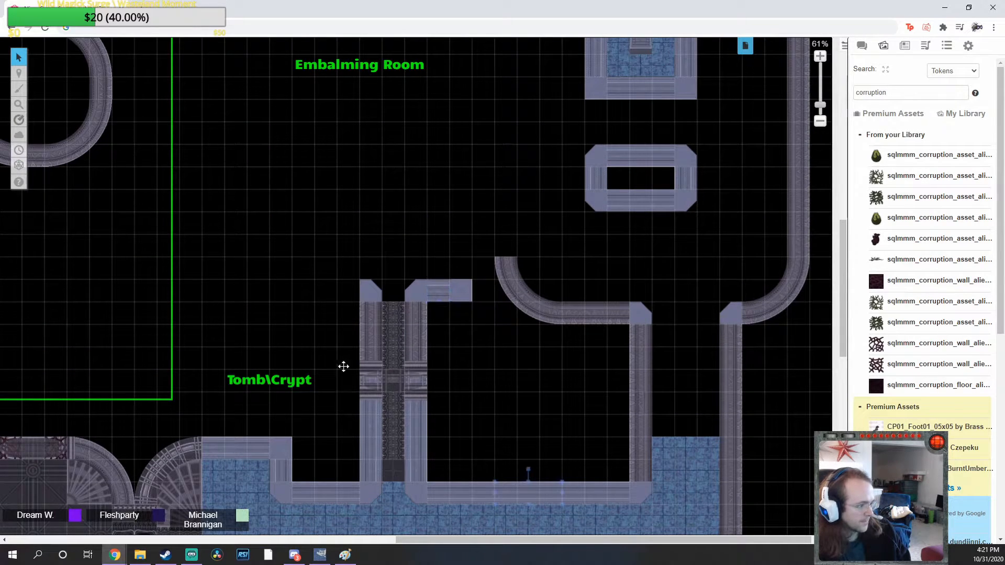
pyautogui.hotkey('ctrl', 'v')
pyautogui.moveTo(297, 288); pyautogui.dragTo(320, 275)
pyautogui.click(523, 407)
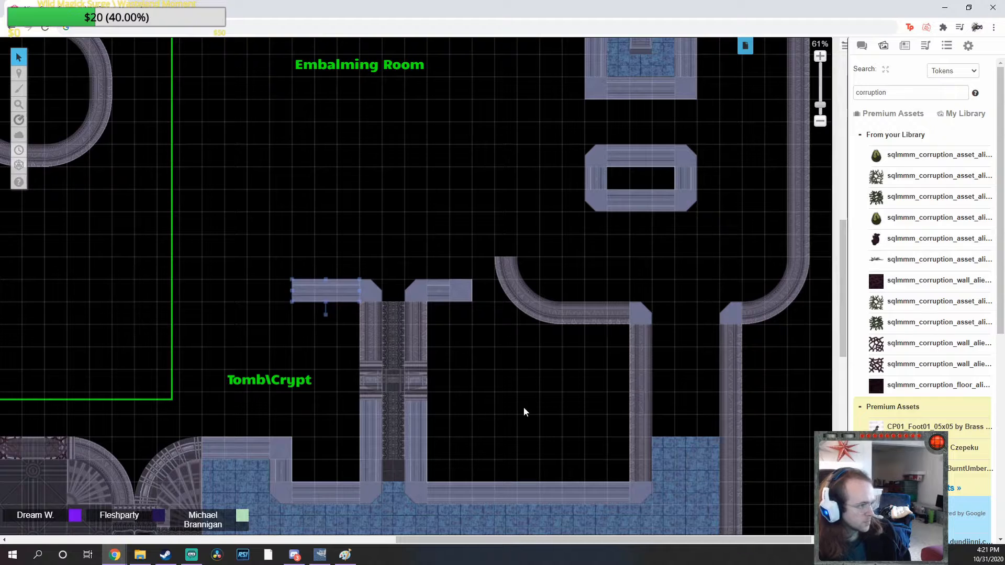
pyautogui.hotkey('ctrl', 'v')
pyautogui.moveTo(471, 290); pyautogui.dragTo(134, 256)
pyautogui.click(316, 338)
# Build the Embalming Room's west and east side walls upward from the square corner blocks with copies of the long straight wall piece
pyautogui.click(351, 294)
pyautogui.hotkey('ctrl', 'c')
pyautogui.hotkey('ctrl', 'v')
pyautogui.moveTo(323, 250); pyautogui.dragTo(280, 238)
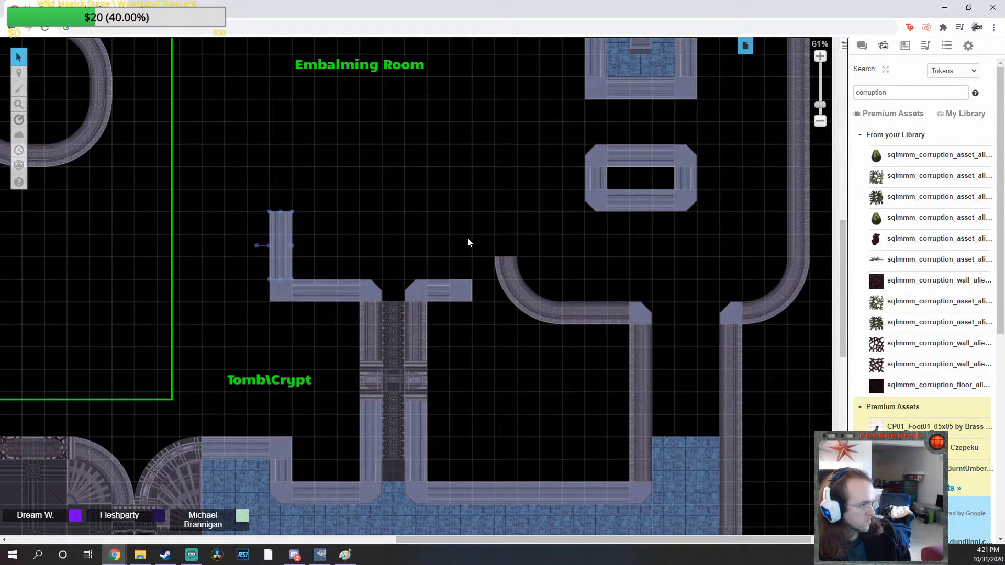
pyautogui.hotkey('ctrl', 'c')
pyautogui.hotkey('ctrl', 'v')
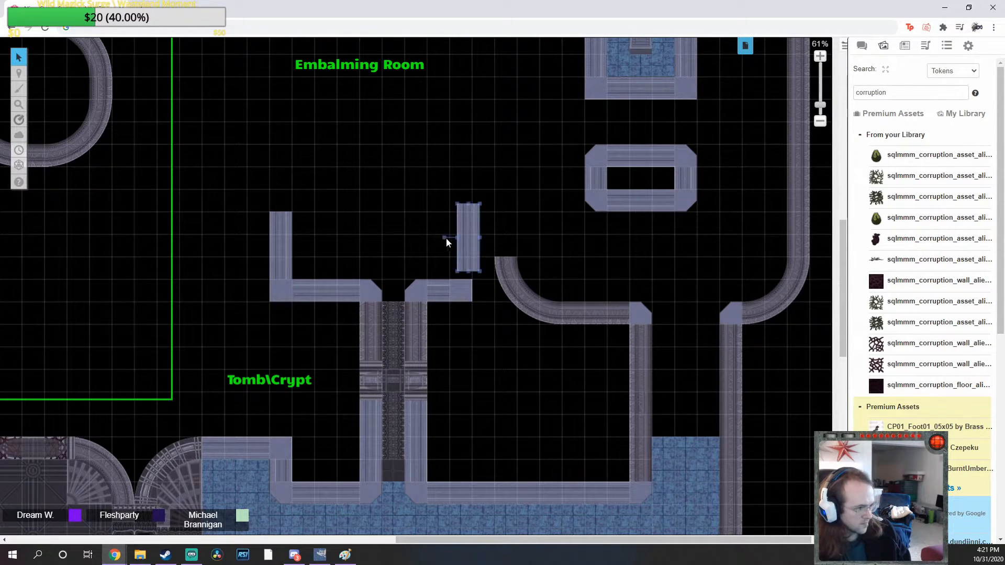
pyautogui.moveTo(446, 237); pyautogui.dragTo(554, 238)
pyautogui.moveTo(462, 259); pyautogui.dragTo(455, 267)
# Search the token art for "table" and look through the library results
pyautogui.scroll(2, 466, 218)
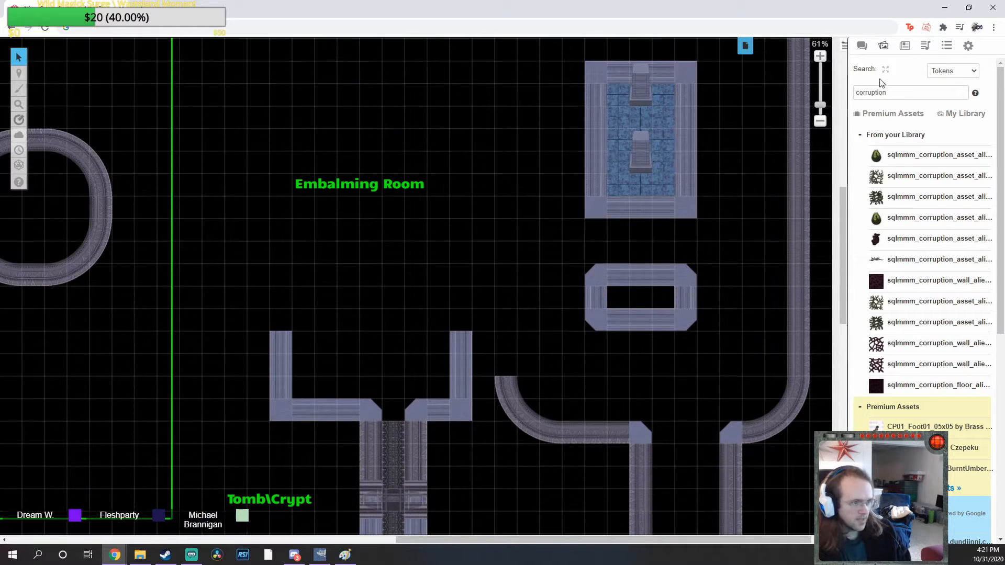
pyautogui.doubleClick(885, 92)
pyautogui.write('table')
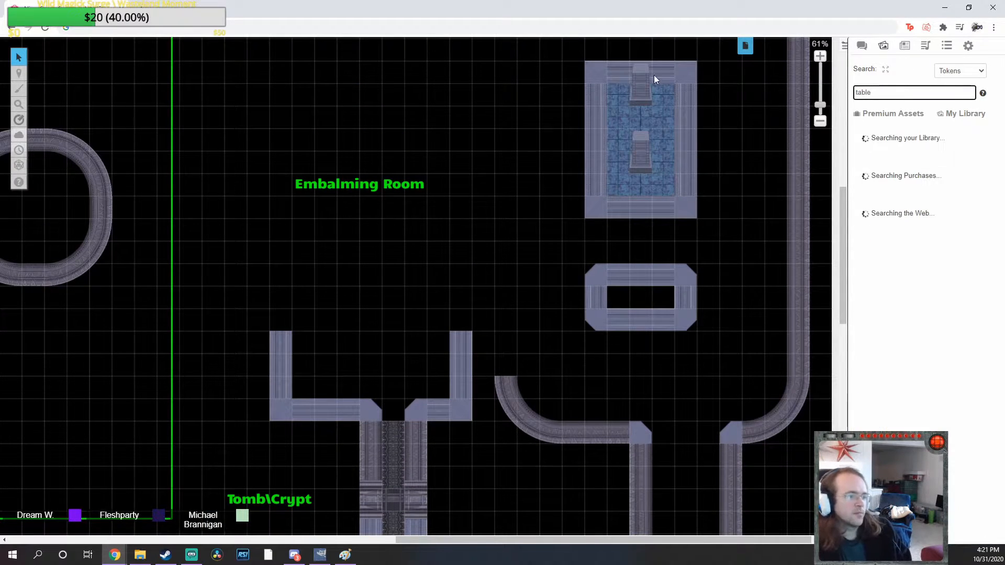
pyautogui.scroll(3, 566, 172)
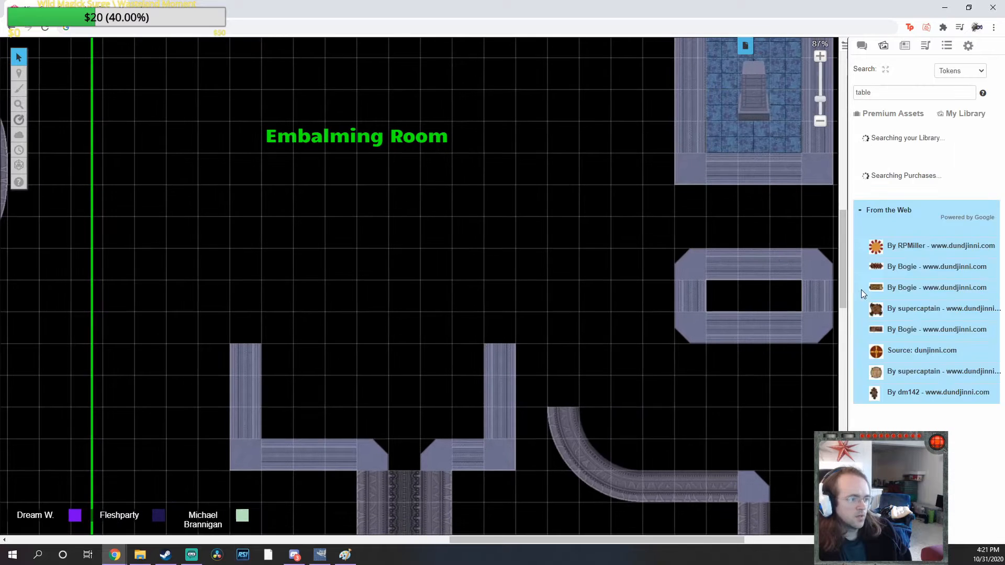
pyautogui.scroll(-3, 878, 280)
pyautogui.scroll(-8, 886, 347)
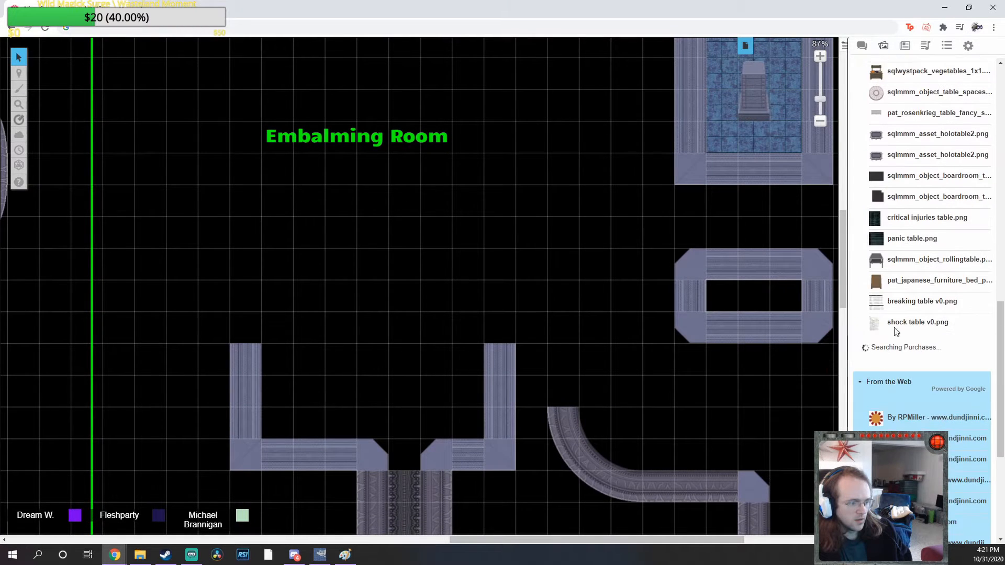
# Try a dark boardroom table token in the Embalming Room and delete it
pyautogui.moveTo(875, 176); pyautogui.dragTo(414, 293)
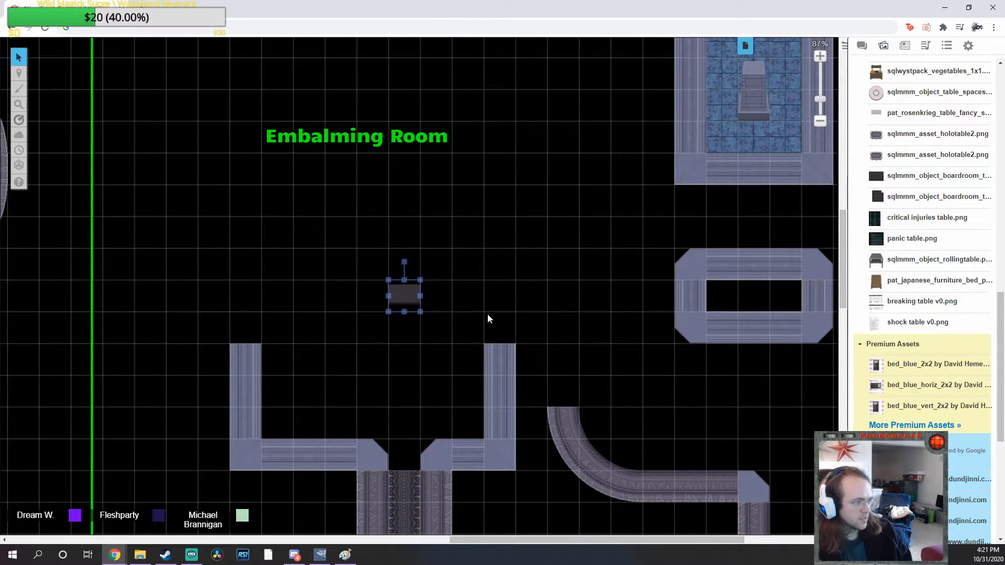
pyautogui.click(488, 313)
pyautogui.click(411, 297)
pyautogui.press('Delete')
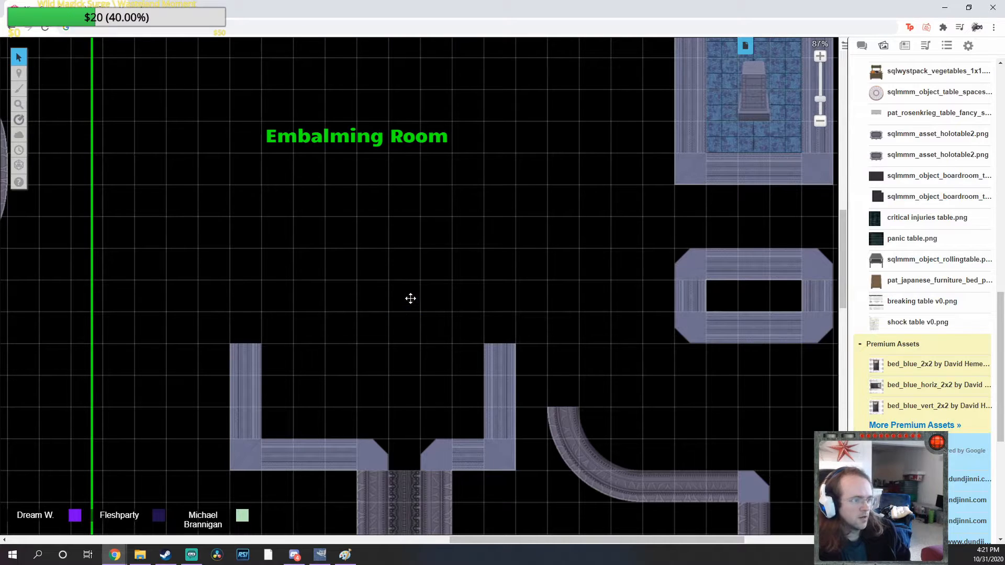
# Look through the table tokens for Embalming Room furniture and examine the loose floor and wall pieces beside the southern crypt room
pyautogui.hotkey('alt', 'Tab')
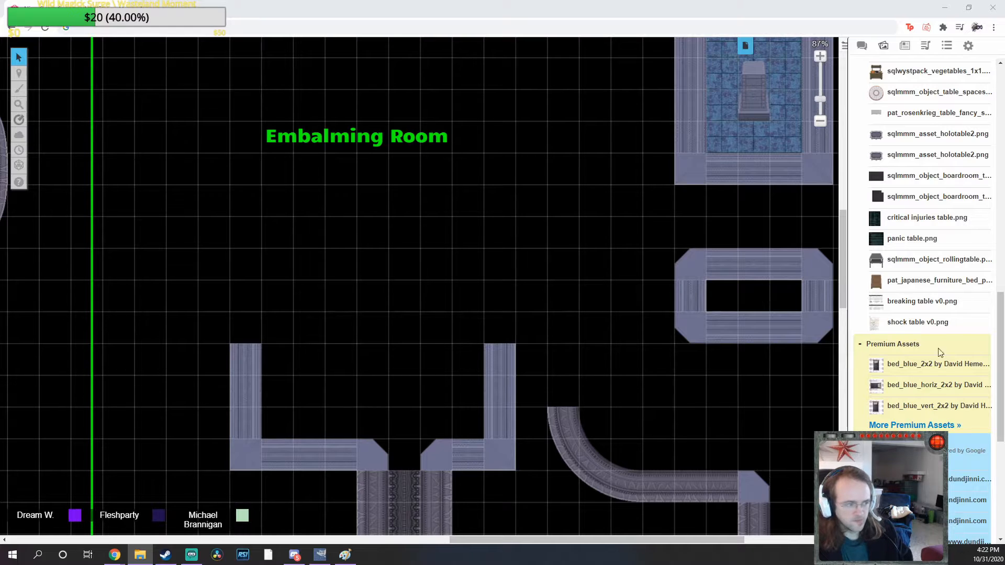
pyautogui.click(526, 222)
pyautogui.scroll(3, 526, 221)
pyautogui.scroll(13, 933, 258)
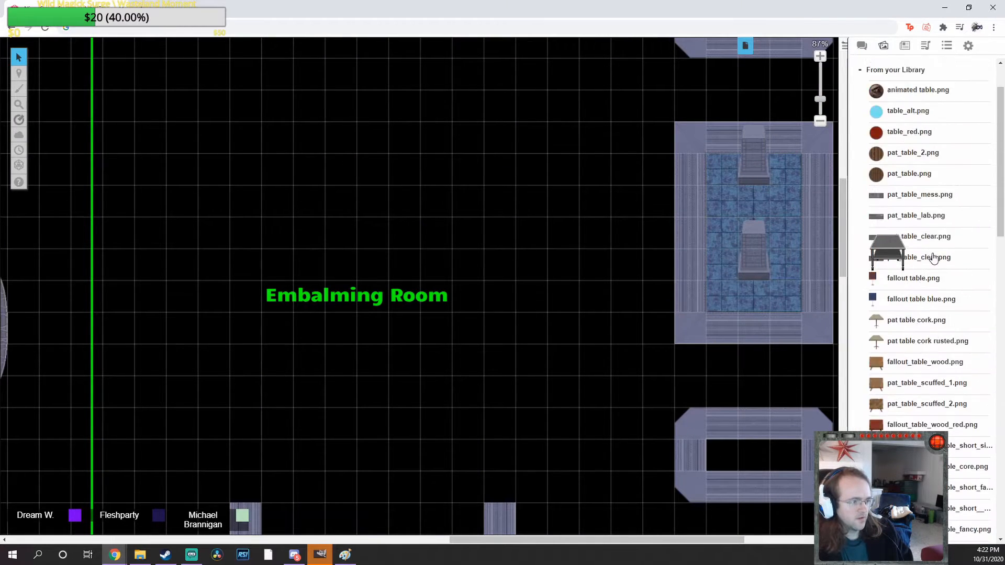
pyautogui.scroll(2, 933, 259)
pyautogui.scroll(-2, 822, 293)
pyautogui.scroll(-7, 897, 333)
pyautogui.middleClick(534, 365)
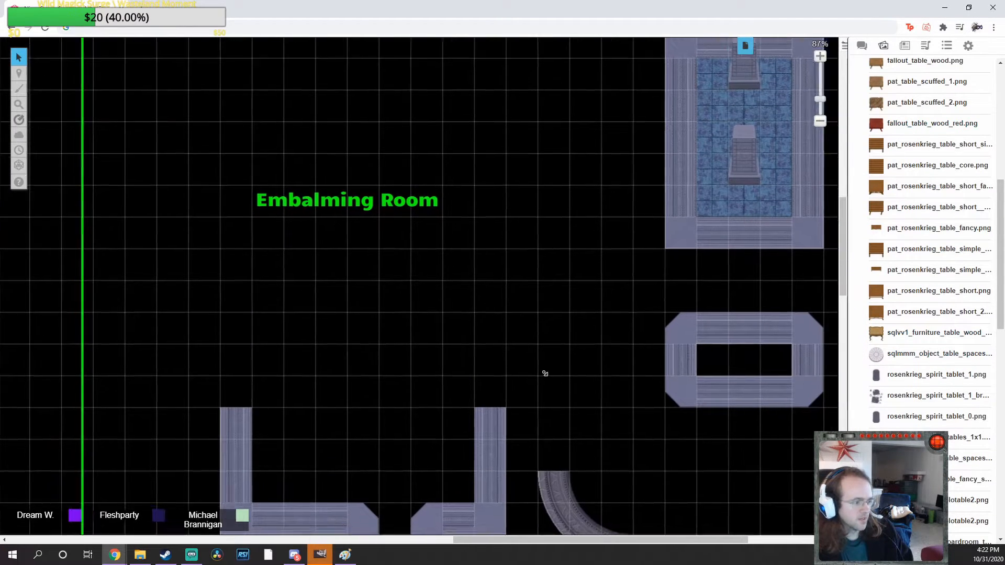
pyautogui.middleClick(344, 356)
pyautogui.middleClick(451, 428)
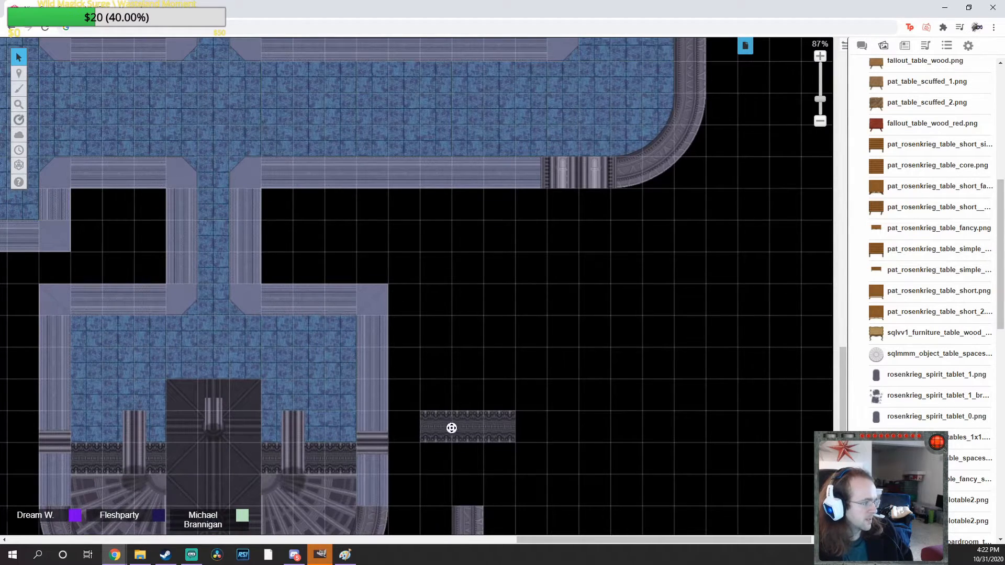
# Place two copies of the tomb room's stone pedestal side by side, three squares apart, below the Embalming Room label
pyautogui.scroll(7, 926, 135)
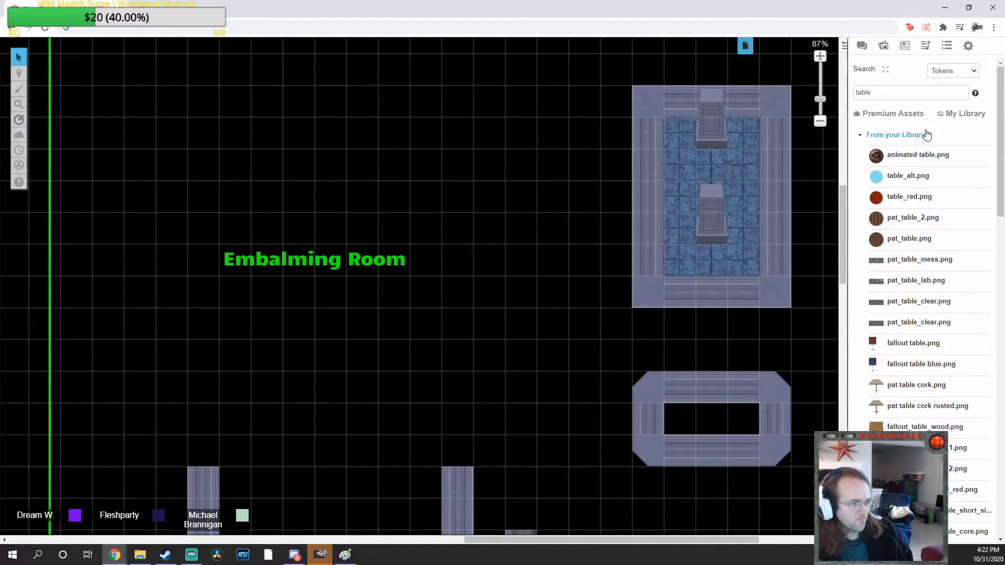
pyautogui.doubleClick(901, 86)
pyautogui.click(707, 207)
pyautogui.hotkey('ctrl', 'c')
pyautogui.hotkey('ctrl', 'v')
pyautogui.moveTo(378, 320); pyautogui.dragTo(273, 339)
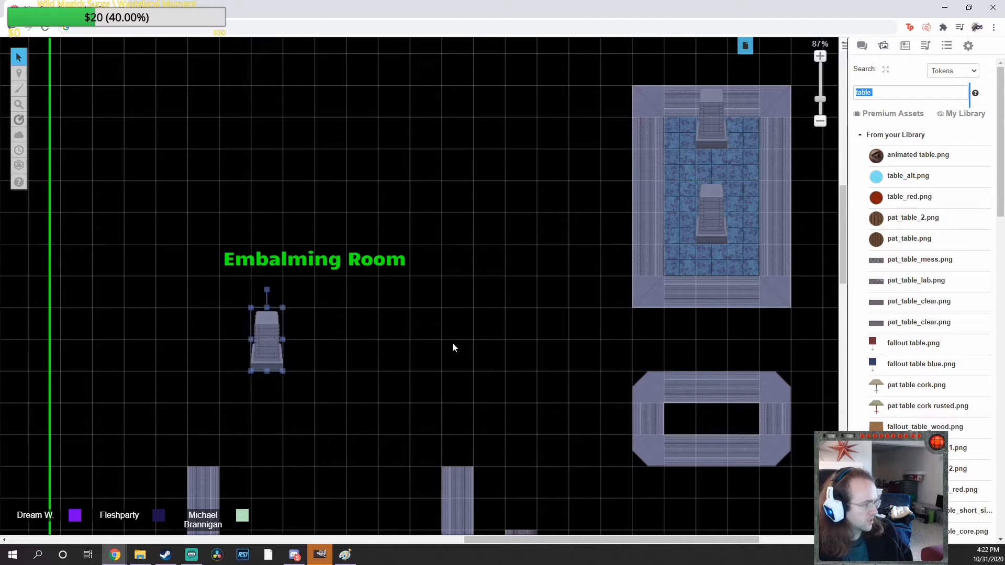
pyautogui.hotkey('ctrl', 'v')
pyautogui.moveTo(452, 343); pyautogui.dragTo(392, 341)
pyautogui.click(320, 340)
pyautogui.middleClick(321, 346)
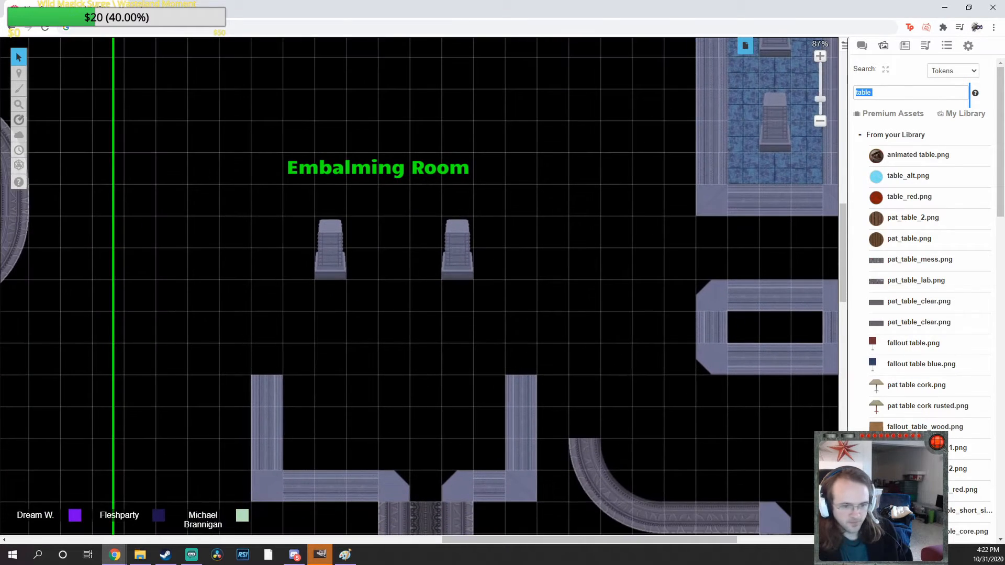
# Switch to GIMP, save a copy of the boardroom table image as SQLMMM_Object_Boardroom_Table_blue_1x1.xcf and open that copy
pyautogui.click(320, 555)
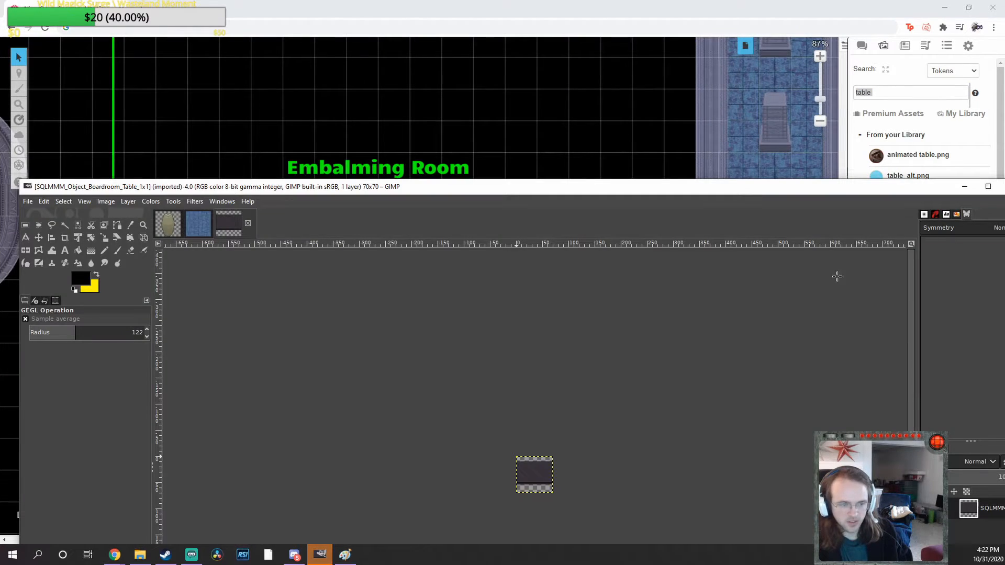
pyautogui.doubleClick(526, 190)
pyautogui.hotkey('alt', 'f')
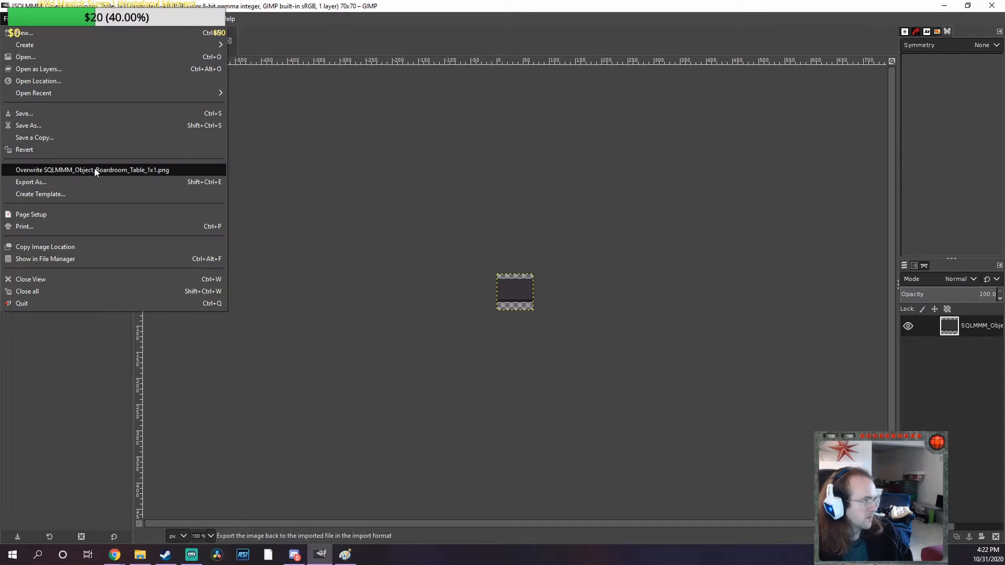
pyautogui.click(69, 137)
pyautogui.click(443, 137)
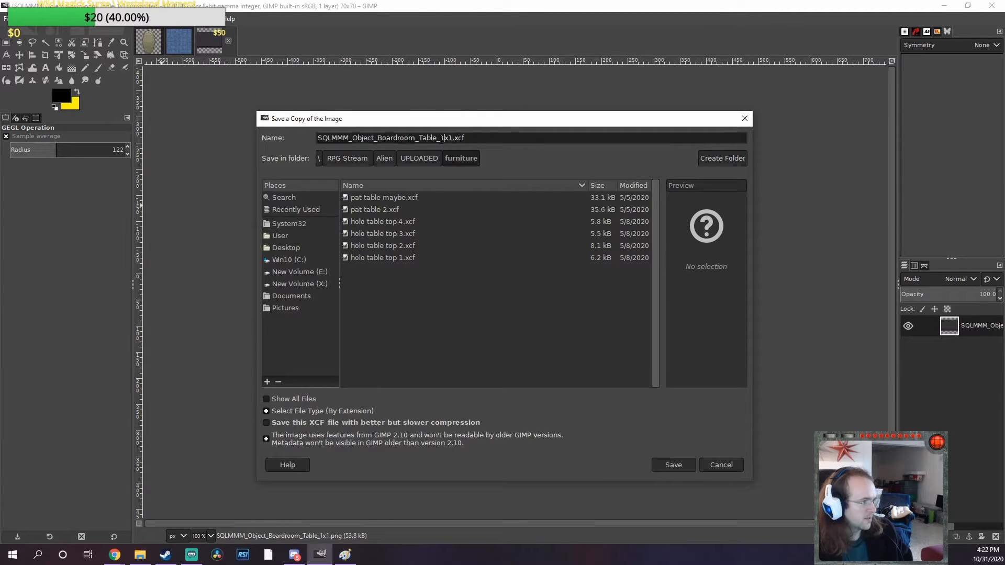
pyautogui.write('blue_')
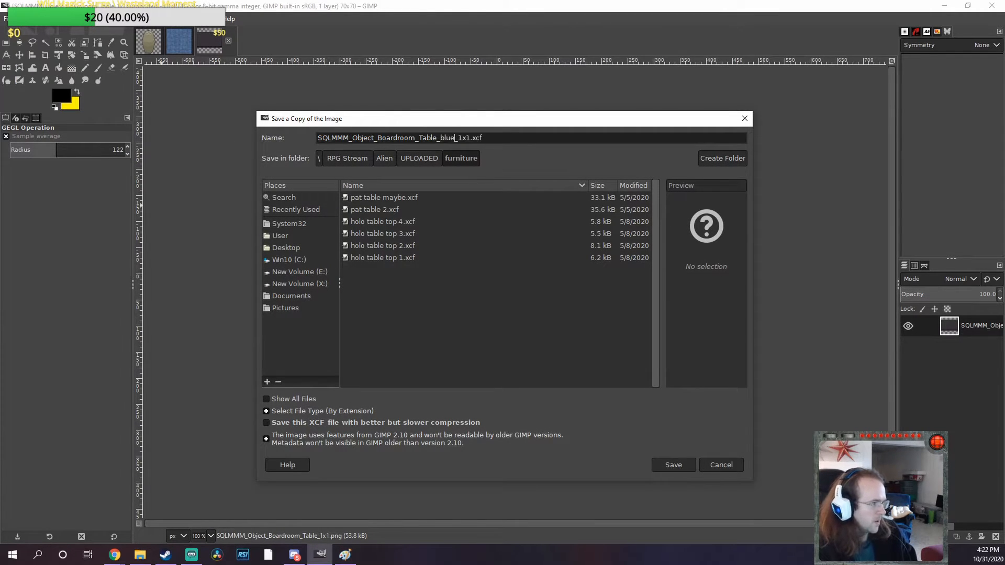
pyautogui.press('Return')
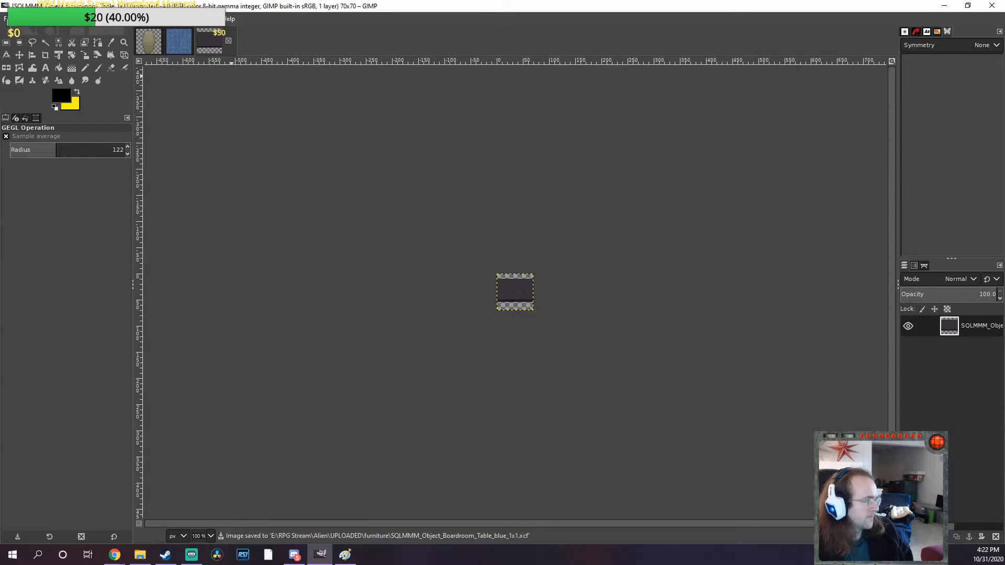
pyautogui.click(7, 19)
pyautogui.moveTo(199, 92)
pyautogui.click(253, 92)
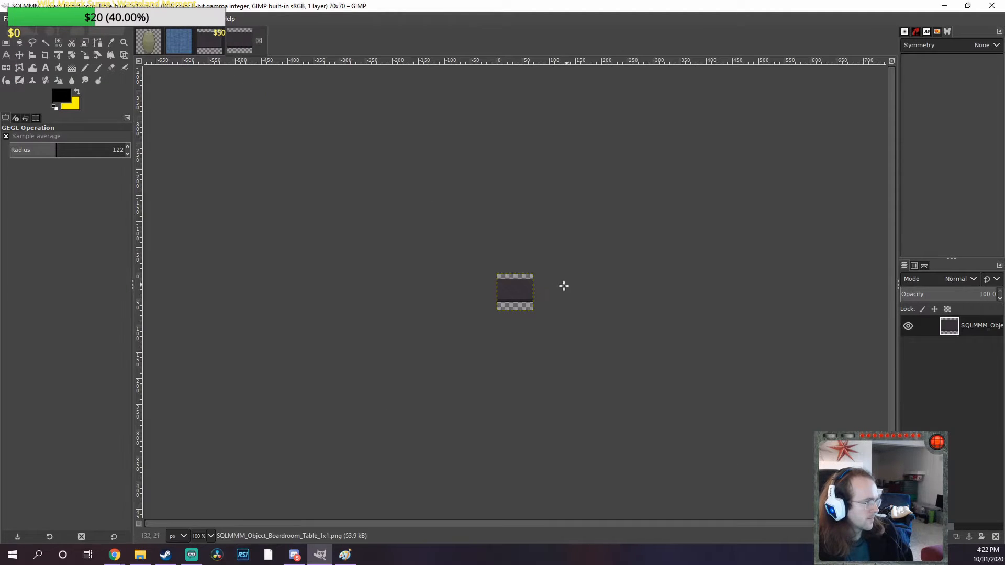
# Try repeating the last Hue-Chroma filter on the table copy, undo it, and look through the other filters
pyautogui.scroll(4, 528, 277)
pyautogui.click(153, 19)
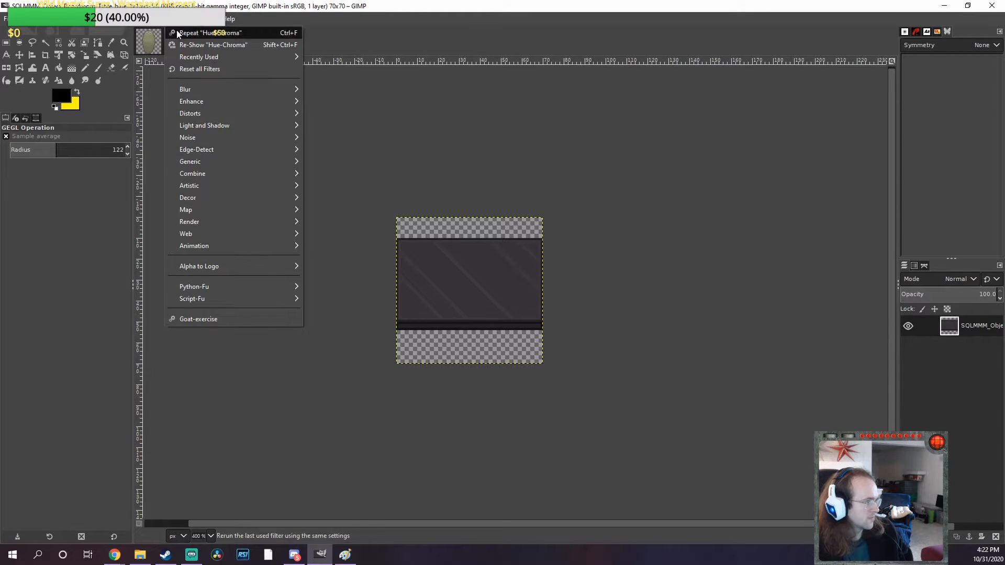
pyautogui.click(178, 34)
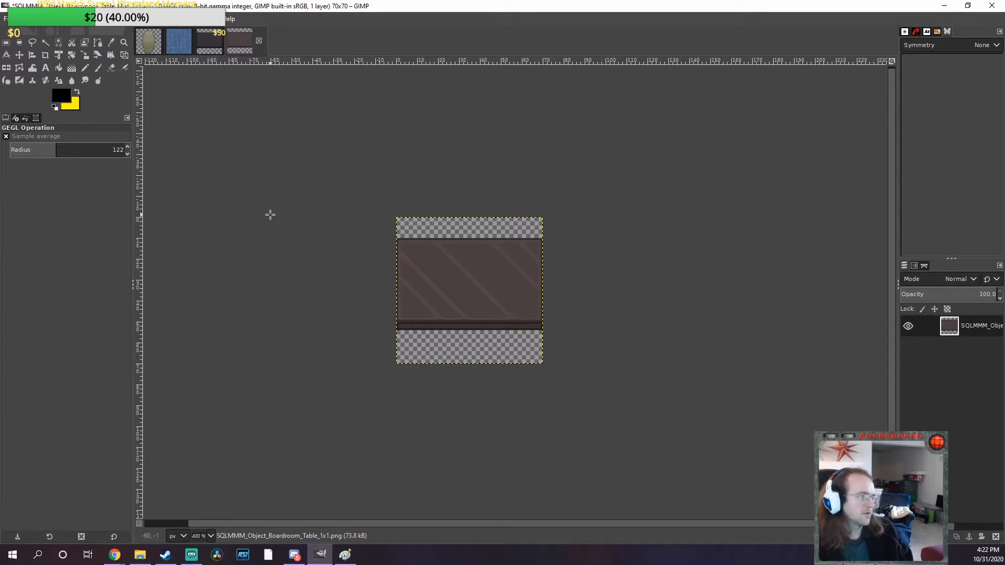
pyautogui.hotkey('ctrl', 'z')
pyautogui.click(157, 19)
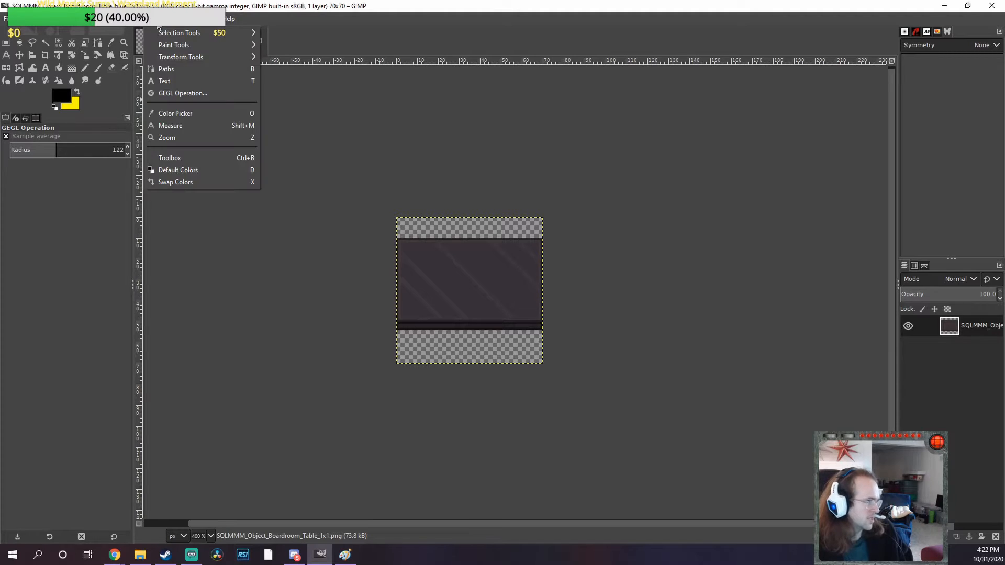
pyautogui.moveTo(178, 19)
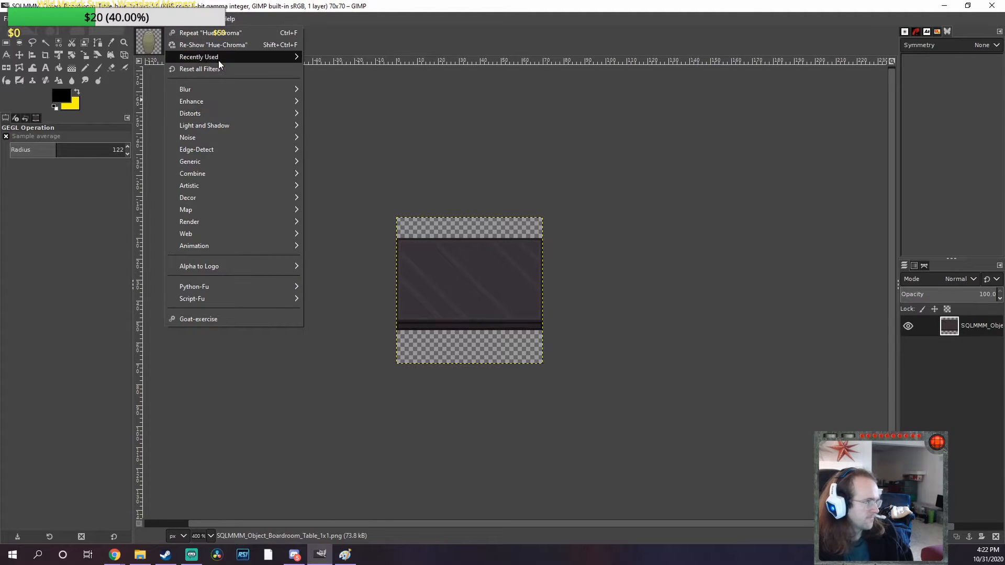
pyautogui.moveTo(218, 61)
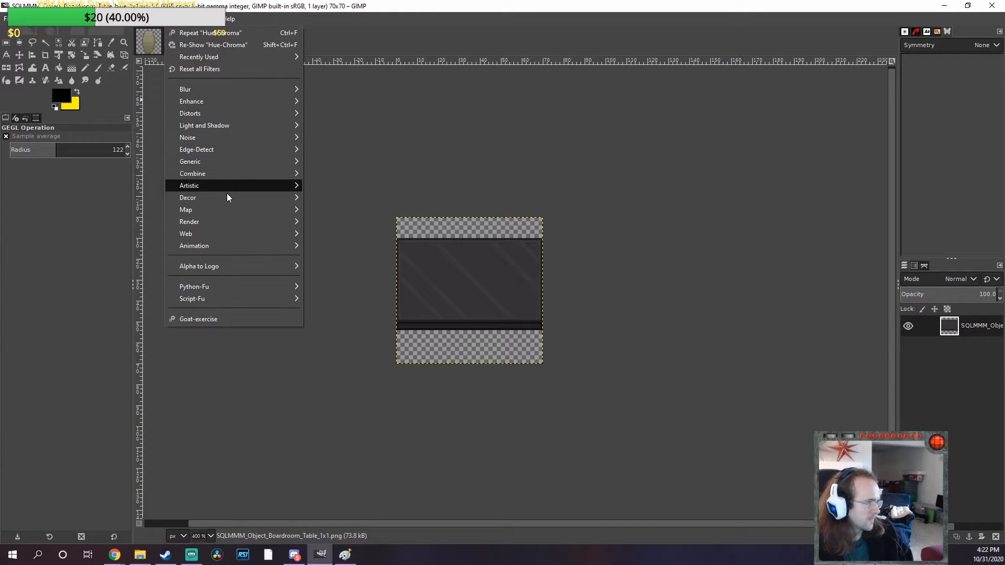
# Recolour the table blue with Hue-Chroma, using hue -63.84, chroma 8.84 and lightness 9.48
pyautogui.moveTo(132, 19)
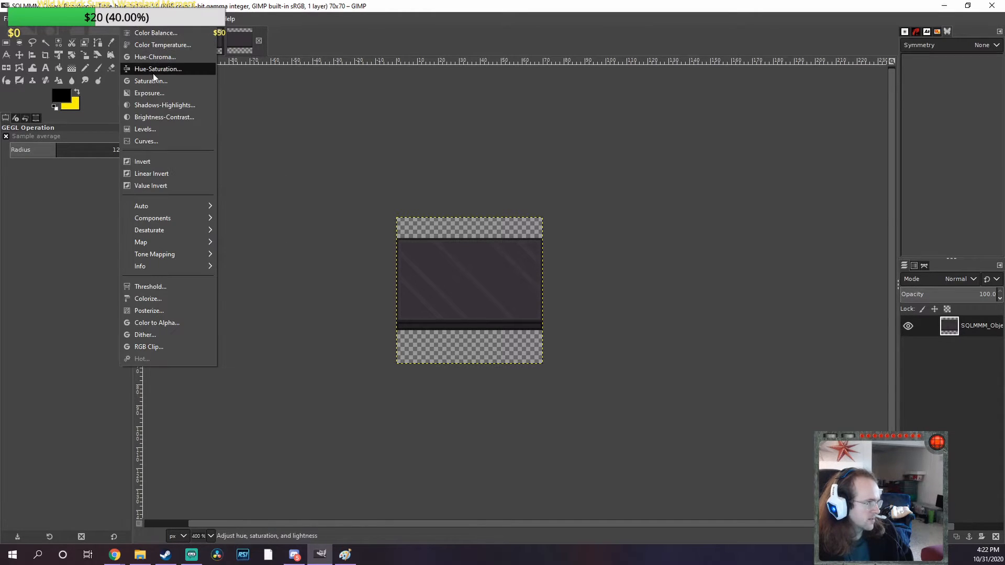
pyautogui.click(160, 60)
pyautogui.moveTo(195, 158); pyautogui.dragTo(76, 165)
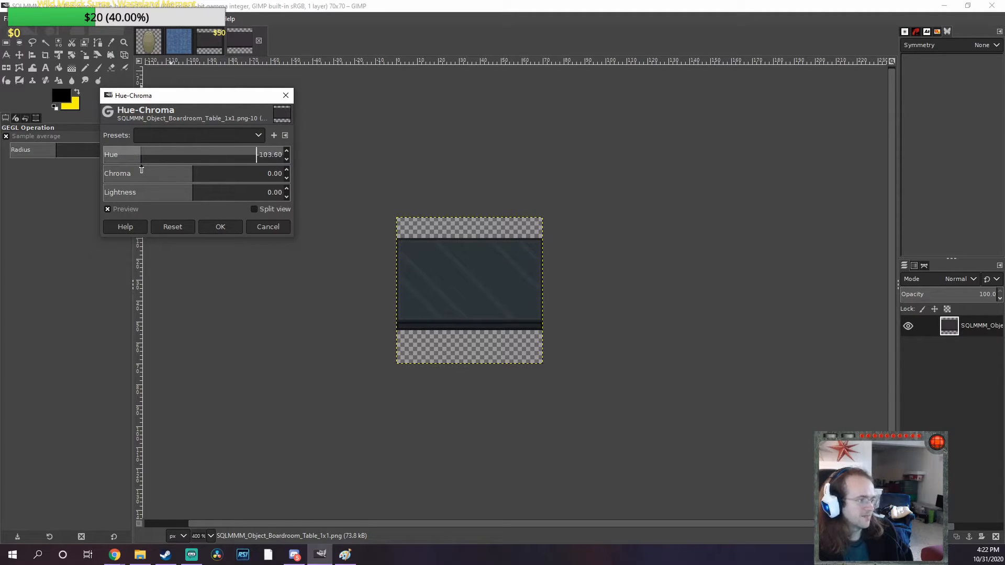
pyautogui.moveTo(140, 169); pyautogui.dragTo(233, 177)
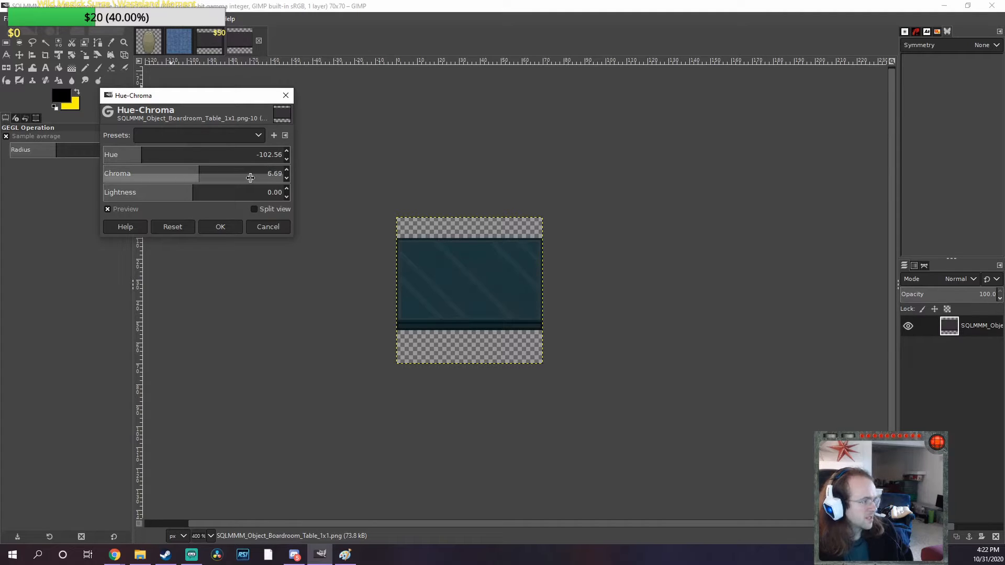
pyautogui.moveTo(150, 158); pyautogui.dragTo(152, 156)
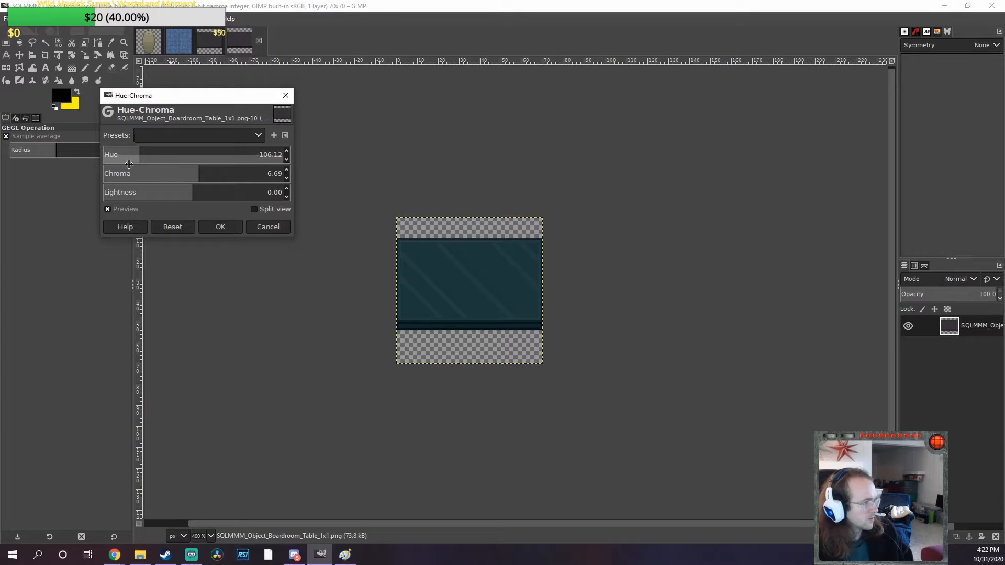
pyautogui.moveTo(244, 163); pyautogui.dragTo(139, 156)
pyautogui.moveTo(168, 193); pyautogui.dragTo(261, 204)
pyautogui.moveTo(157, 158); pyautogui.dragTo(224, 159)
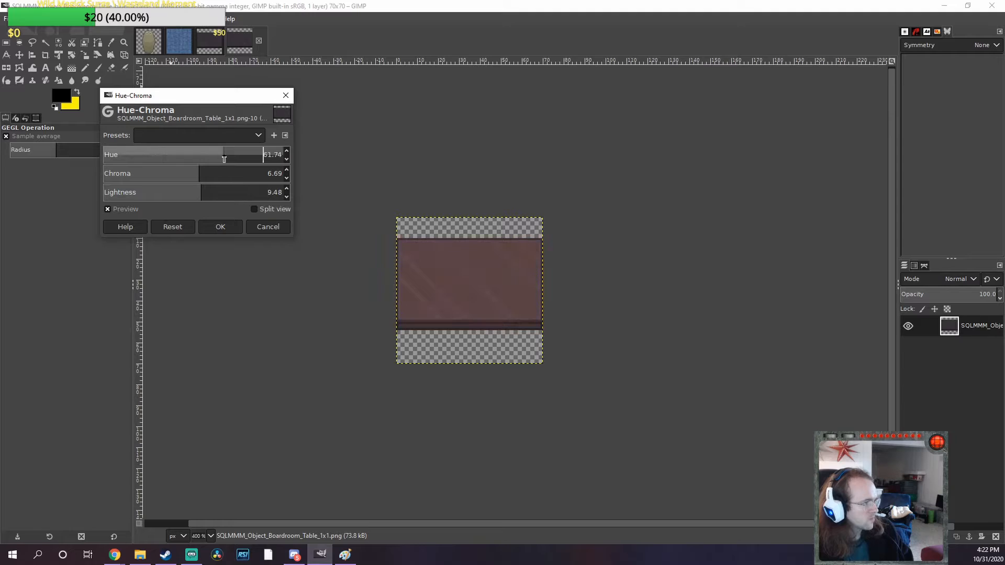
pyautogui.moveTo(110, 164); pyautogui.dragTo(221, 176)
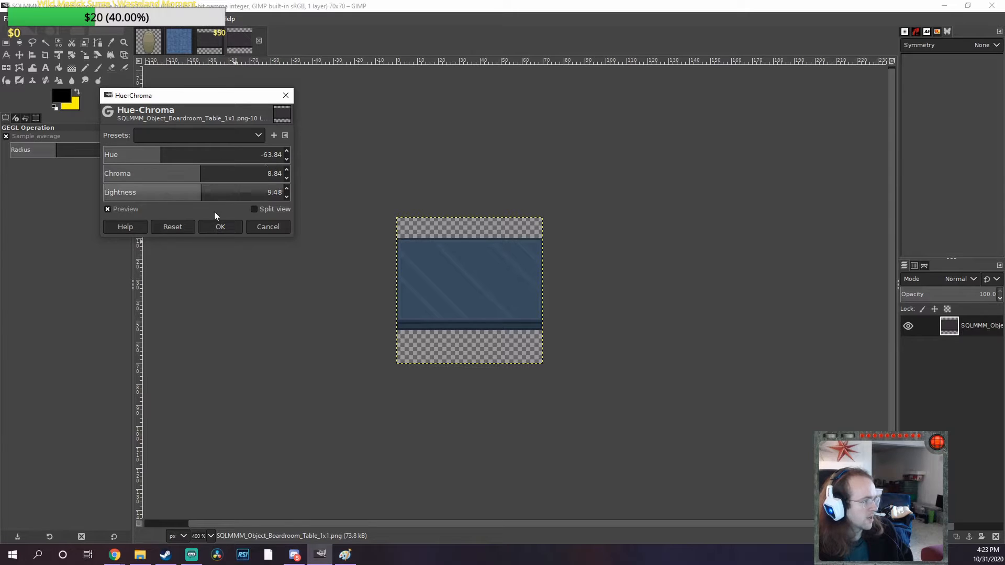
pyautogui.click(220, 227)
# Save the blue table image and export it as SQLMMM_Object_Boardroom_Table_blue_1x1.png in the furniture folder
pyautogui.hotkey('ctrl', 's')
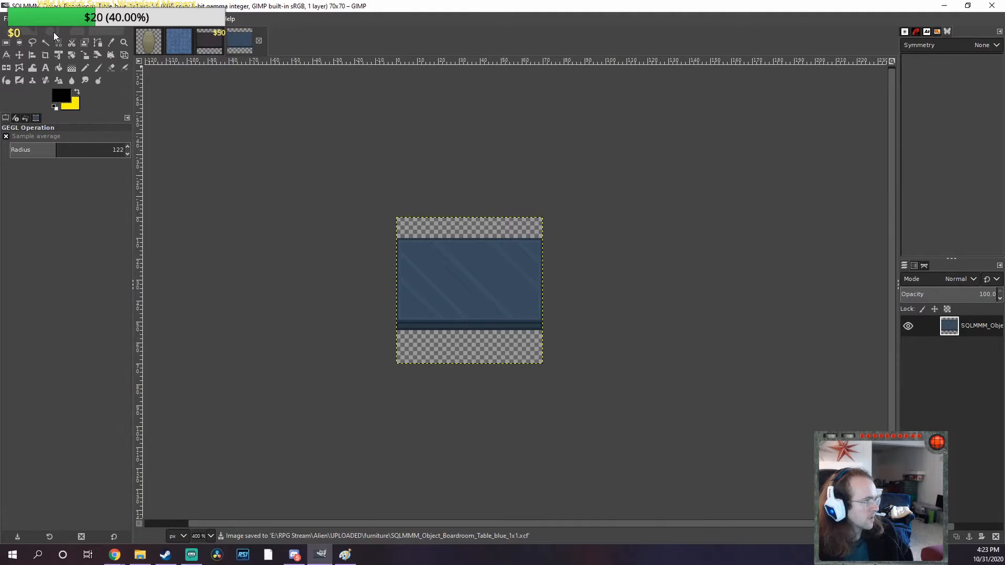
pyautogui.click(5, 19)
pyautogui.click(57, 182)
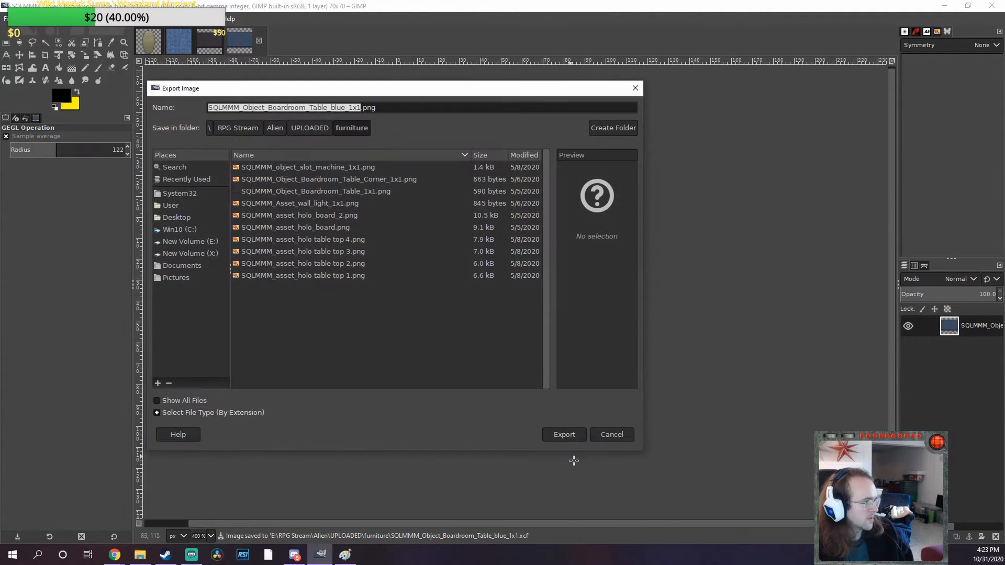
pyautogui.click(575, 435)
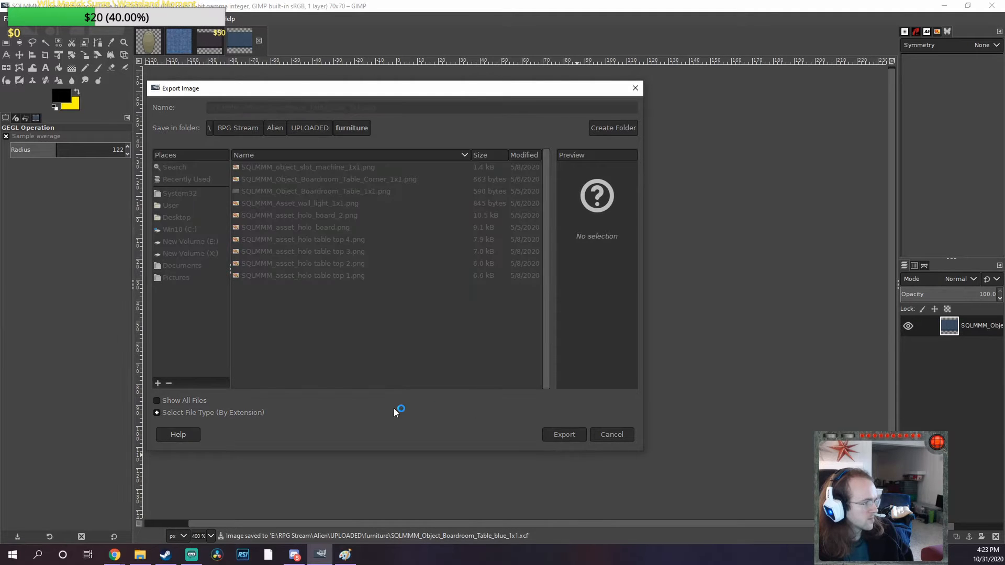
pyautogui.click(511, 383)
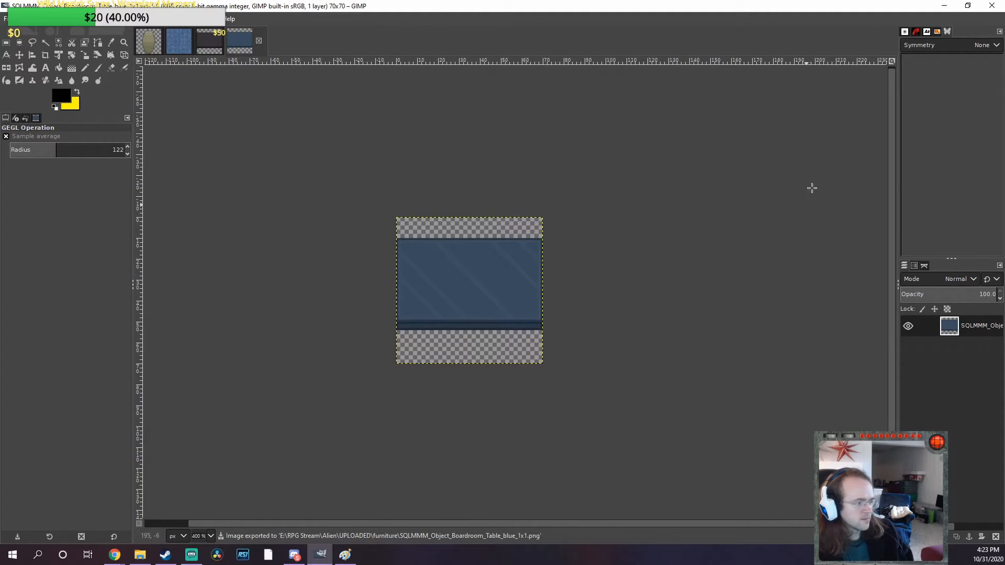
# Switch back to the map, add the exported blue table from the file browser and line up three sections between the two pedestals
pyautogui.click(941, 7)
pyautogui.click(139, 555)
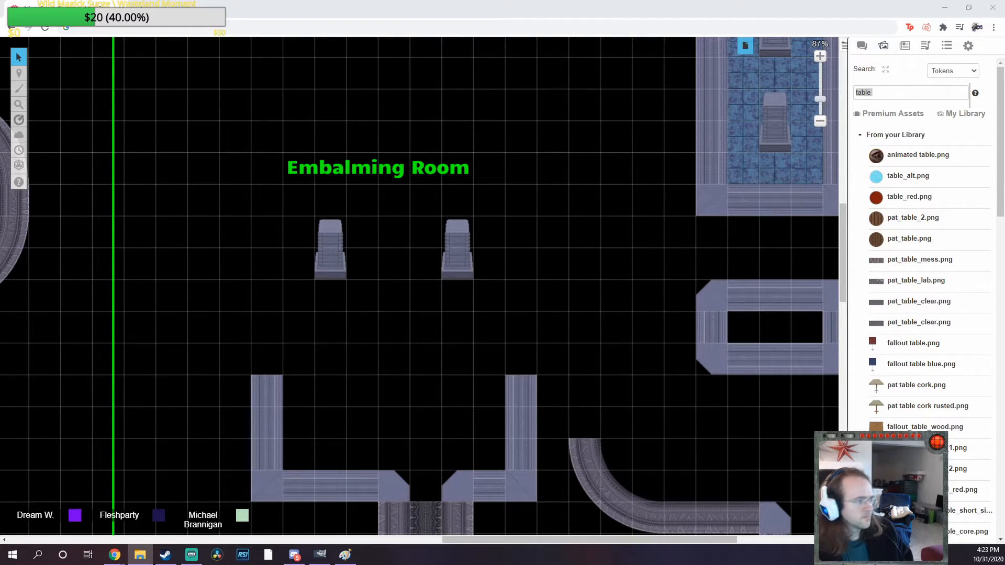
pyautogui.moveTo(568, 295); pyautogui.dragTo(434, 257)
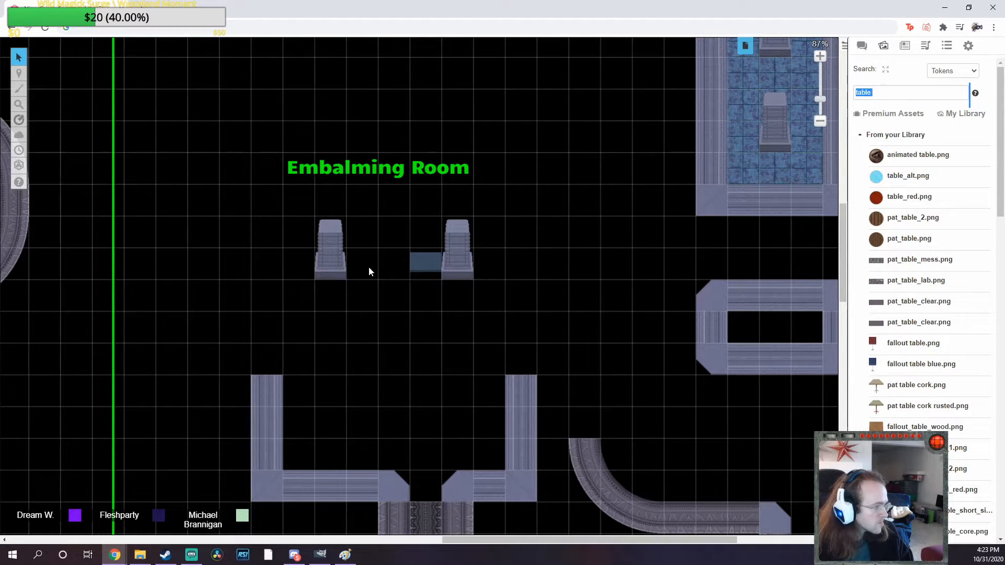
pyautogui.hotkey('ctrl', 'v')
pyautogui.scroll(3, 394, 289)
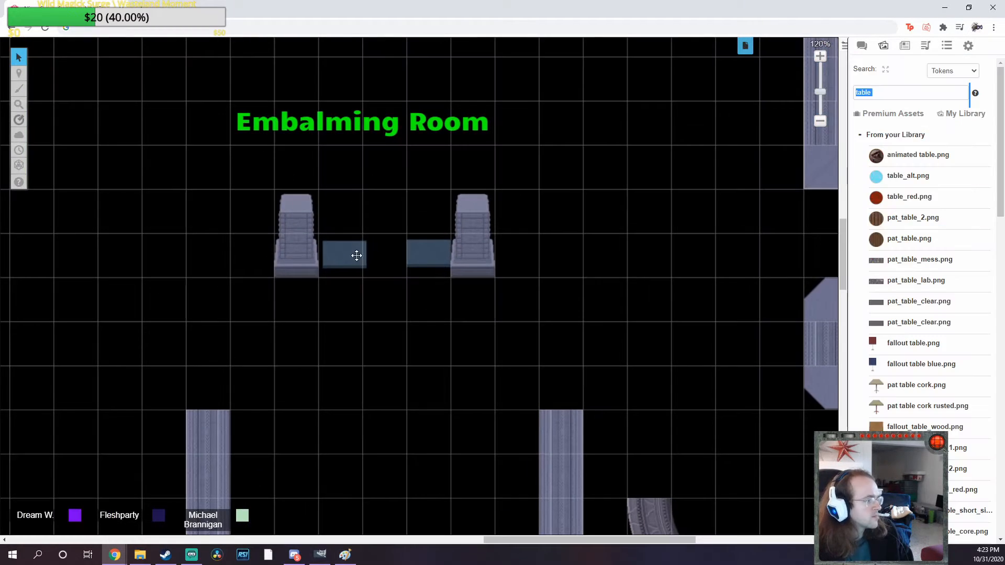
pyautogui.hotkey('ctrl', 'v')
pyautogui.moveTo(343, 253); pyautogui.dragTo(340, 250)
pyautogui.click(540, 341)
pyautogui.moveTo(469, 302); pyautogui.dragTo(529, 325)
pyautogui.click(534, 280)
# Restack the pedestals, shifting the right one slightly inward and bringing the adjoining blue table section to the front
pyautogui.click(348, 266)
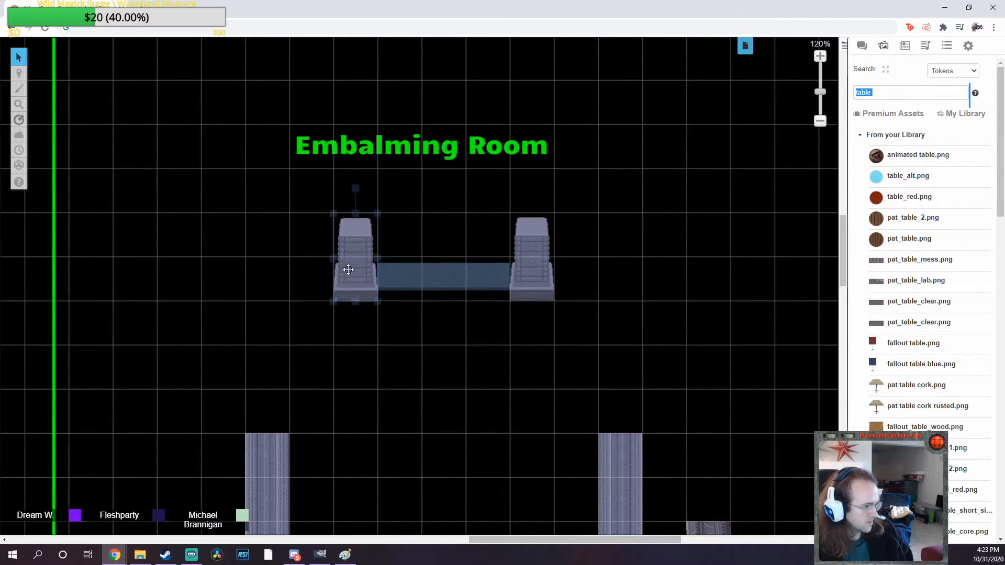
pyautogui.rightClick(356, 262)
pyautogui.click(374, 230)
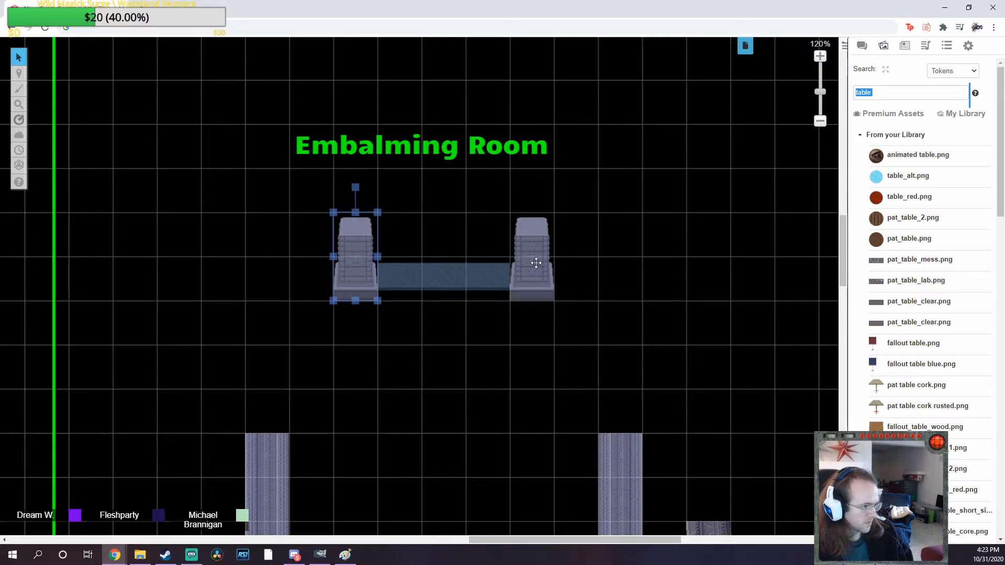
pyautogui.rightClick(538, 257)
pyautogui.click(568, 218)
pyautogui.moveTo(535, 264); pyautogui.dragTo(529, 270)
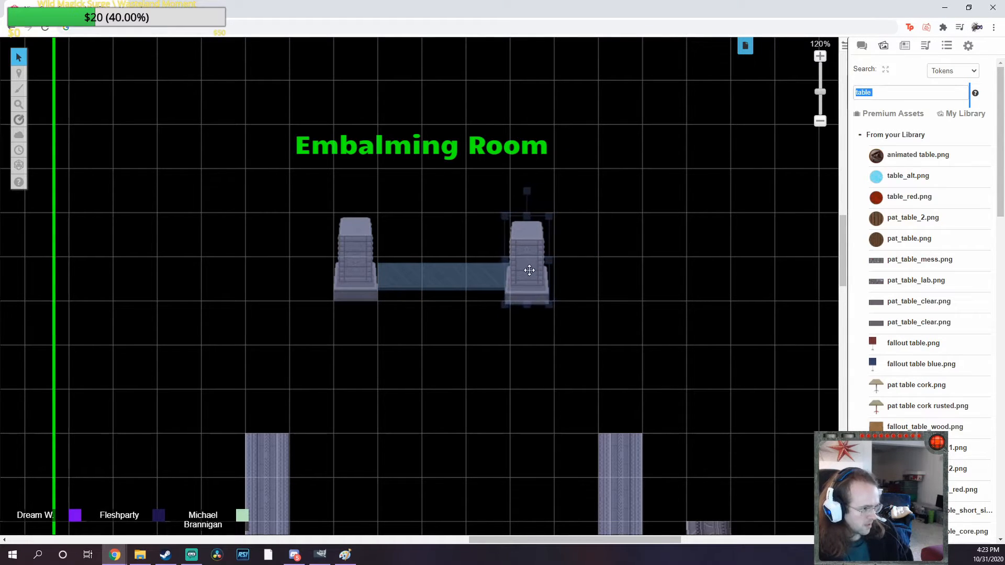
pyautogui.click(480, 286)
pyautogui.rightClick(480, 286)
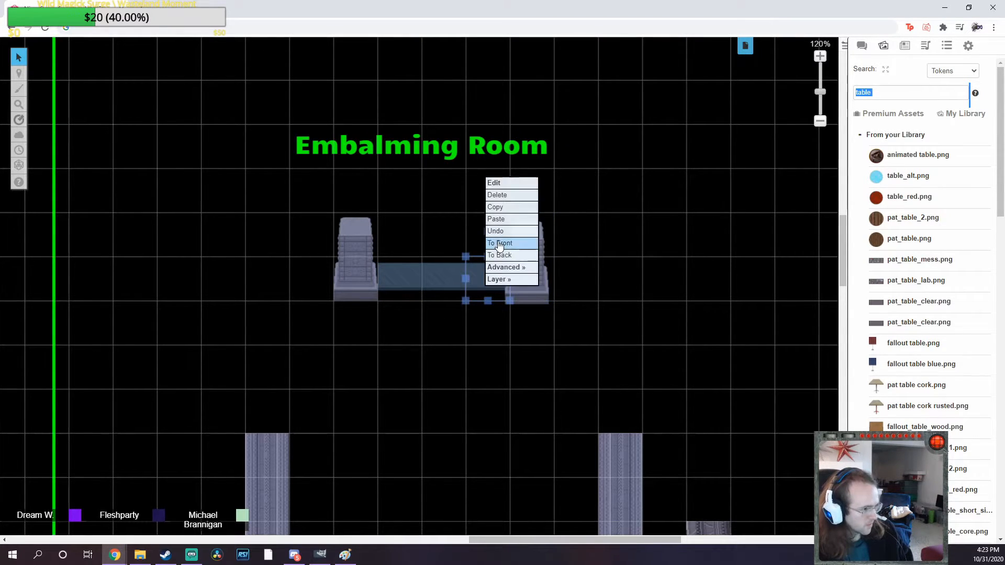
pyautogui.click(496, 243)
pyautogui.click(491, 349)
# Shift the left pedestal slightly inward and tuck its edge behind the blue tabletop
pyautogui.scroll(3, 491, 349)
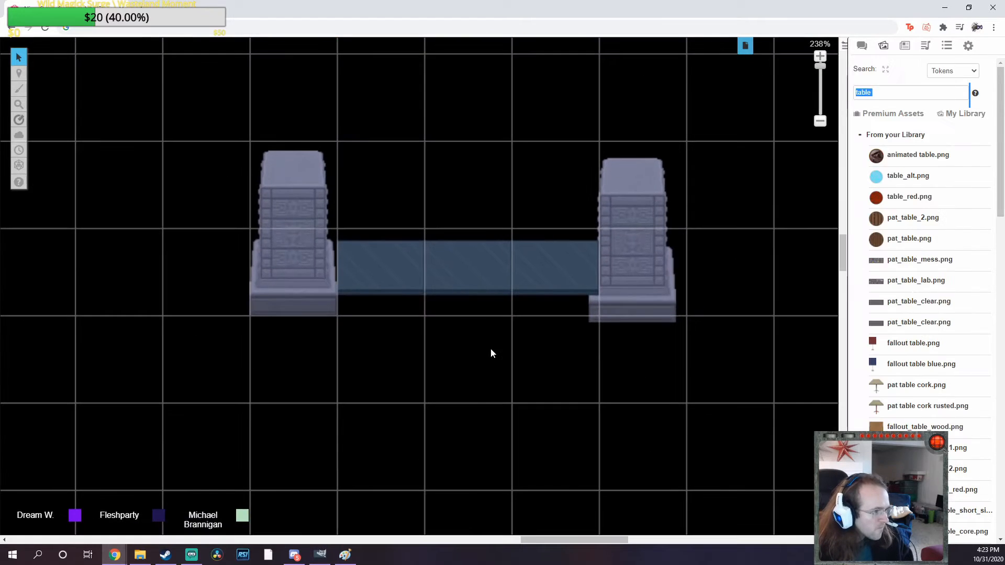
pyautogui.click(295, 292)
pyautogui.moveTo(295, 292); pyautogui.dragTo(300, 313)
pyautogui.rightClick(308, 303)
pyautogui.click(345, 267)
pyautogui.click(424, 393)
pyautogui.click(424, 367)
# Extend the Embalming Room's east wall upward with another copy of the long straight wall piece
pyautogui.scroll(-3, 471, 372)
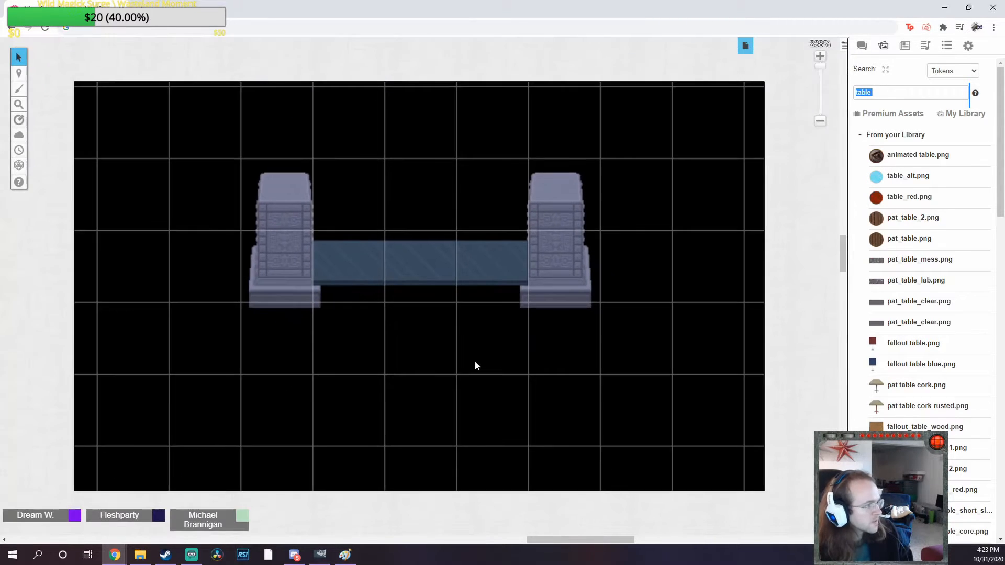
pyautogui.scroll(-5, 475, 362)
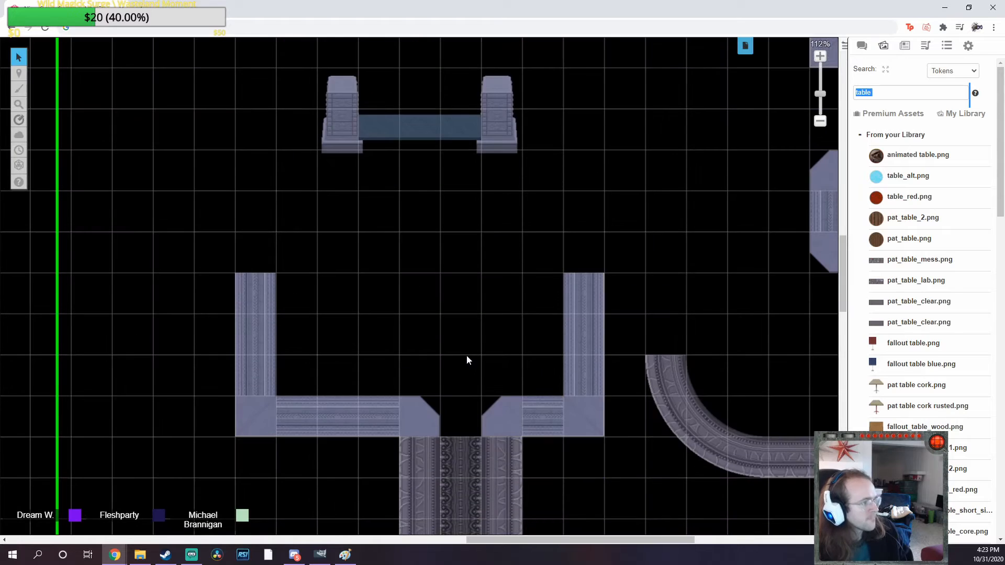
pyautogui.scroll(1, 466, 356)
pyautogui.click(594, 347)
pyautogui.hotkey('ctrl', 'c')
pyautogui.hotkey('ctrl', 'v')
pyautogui.moveTo(602, 233); pyautogui.dragTo(622, 272)
pyautogui.moveTo(625, 185); pyautogui.dragTo(556, 270)
pyautogui.click(554, 278)
pyautogui.moveTo(621, 274); pyautogui.dragTo(493, 274)
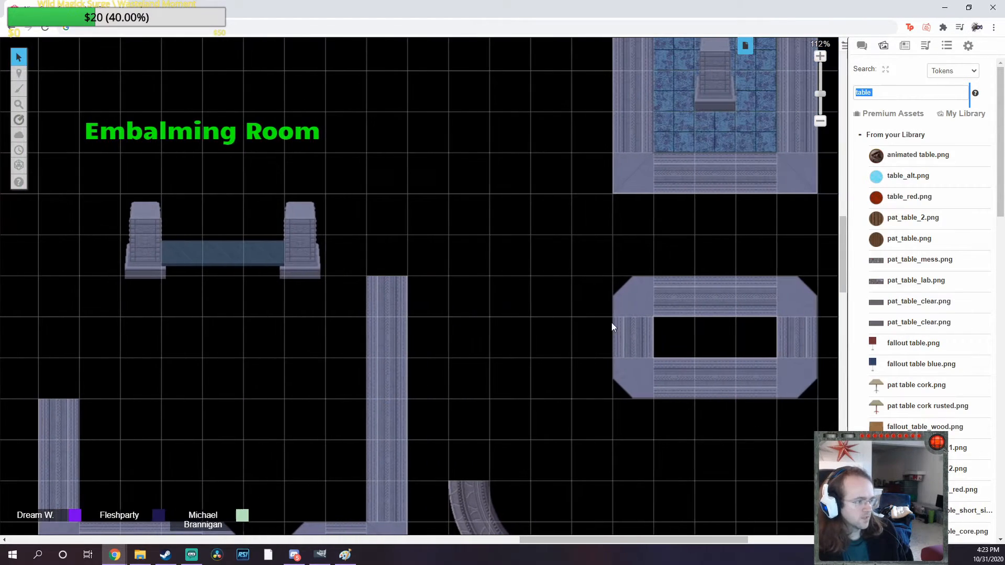
# Stack one more copy of the long straight wall piece on top of the Embalming Room's east wall
pyautogui.click(401, 312)
pyautogui.hotkey('ctrl', 'c')
pyautogui.hotkey('ctrl', 'v')
pyautogui.moveTo(403, 156); pyautogui.dragTo(391, 205)
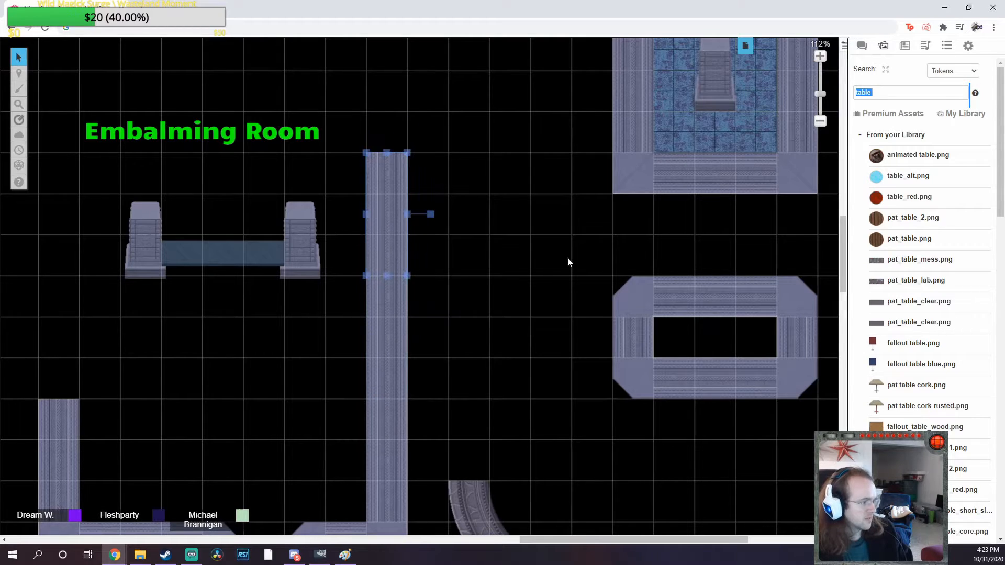
# Cap the Embalming Room's east wall with an angled corner piece and set a rotated copy opposite it, one square to the east
pyautogui.click(642, 292)
pyautogui.moveTo(387, 133); pyautogui.dragTo(387, 144)
pyautogui.click(460, 156)
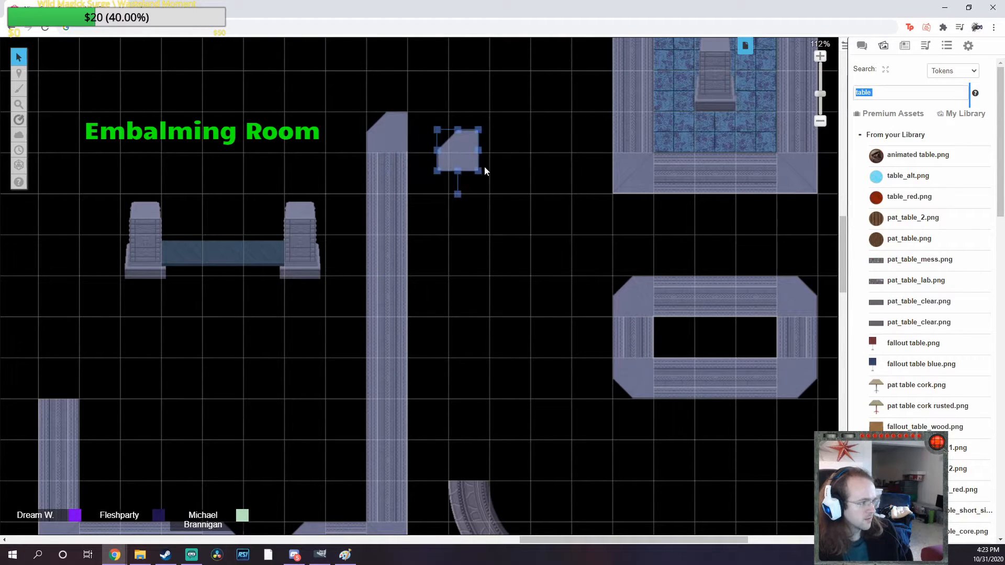
pyautogui.moveTo(458, 194); pyautogui.dragTo(379, 152)
pyautogui.moveTo(457, 151); pyautogui.dragTo(460, 183)
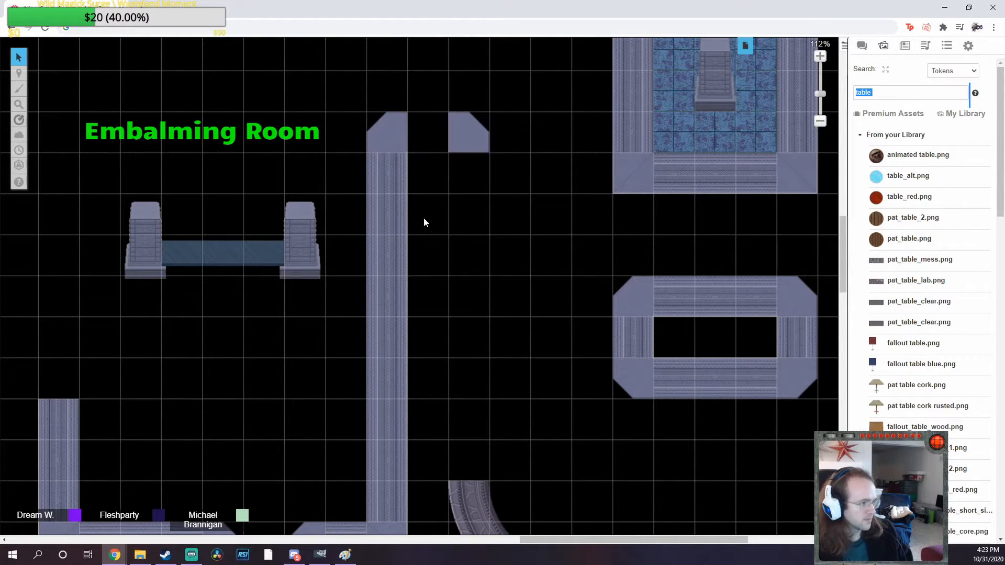
# Run the large rounded chamber's west wall up from the curved corner to the angled cap using three copies of the ornate straight wall
pyautogui.hscroll(5, 498, 308)
pyautogui.click(707, 301)
pyautogui.hotkey('ctrl', 'c')
pyautogui.hotkey('ctrl', 'v')
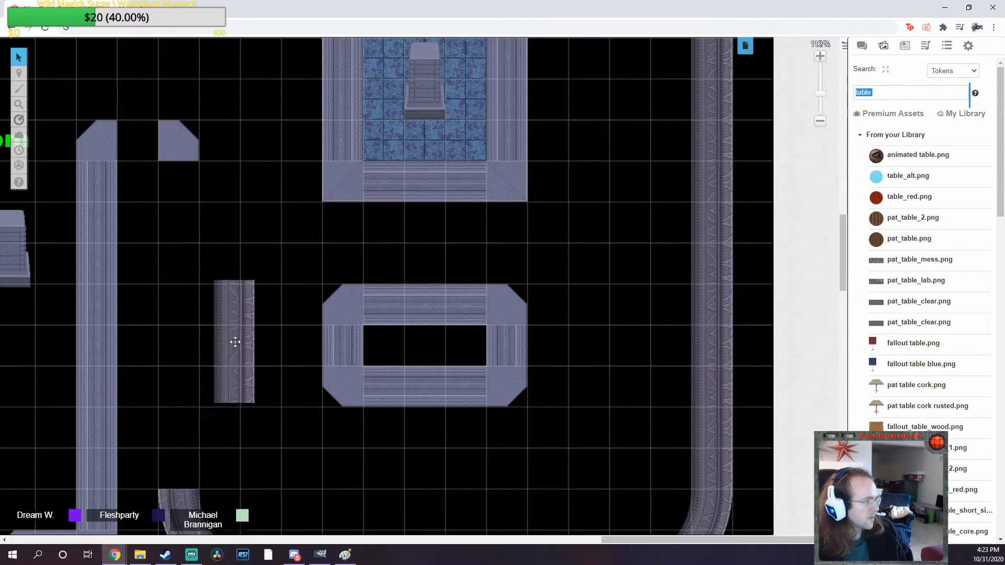
pyautogui.moveTo(236, 341); pyautogui.dragTo(137, 425)
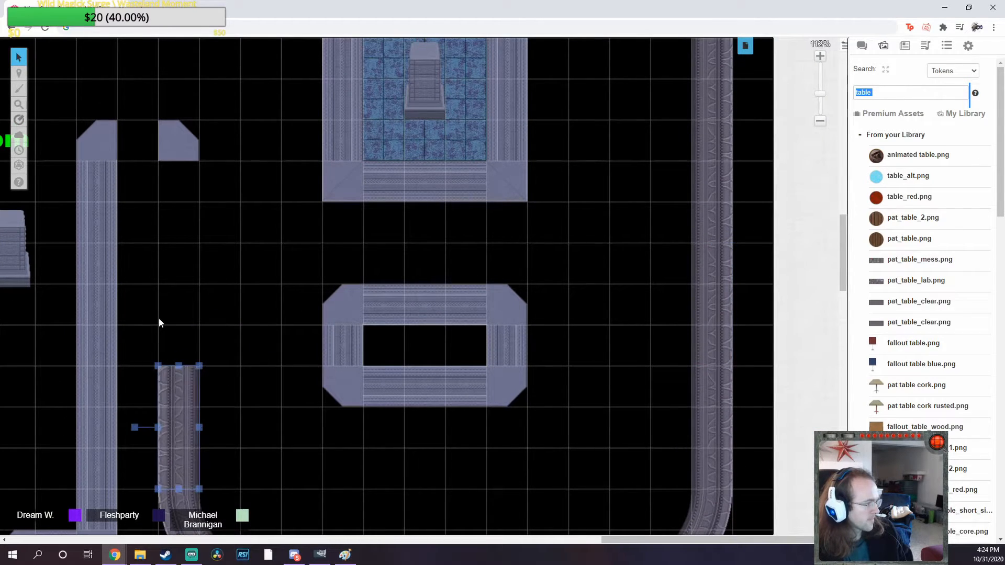
pyautogui.hotkey('ctrl', 'c')
pyautogui.hotkey('ctrl', 'v')
pyautogui.moveTo(174, 311); pyautogui.dragTo(190, 299)
pyautogui.hotkey('ctrl', 'v')
pyautogui.moveTo(191, 209); pyautogui.dragTo(181, 220)
pyautogui.click(255, 253)
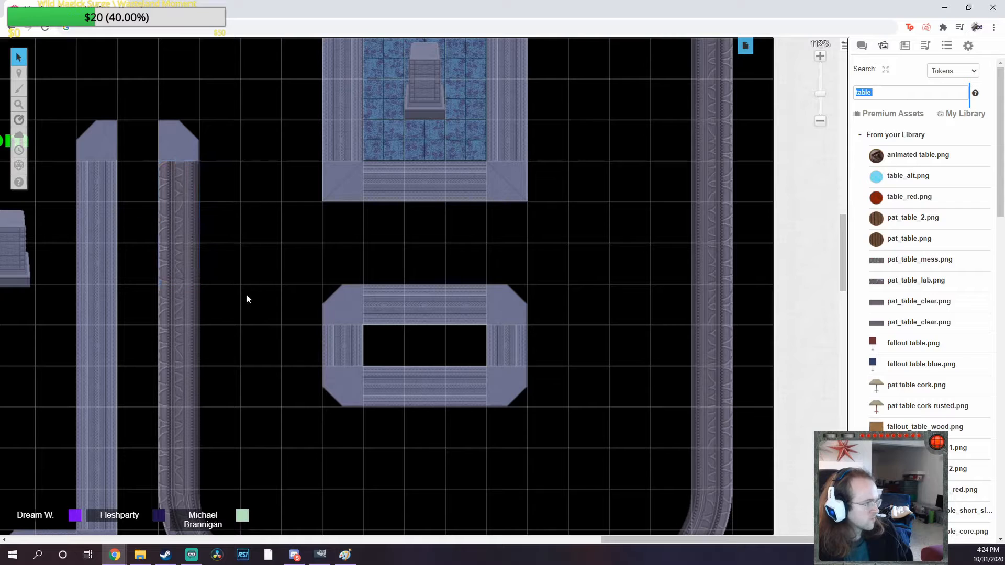
# Copy the pair of angled caps, place it three squares higher and flip both pieces vertically to frame the other side of the opening
pyautogui.scroll(10, 237, 243)
pyautogui.hscroll(-2, 314, 251)
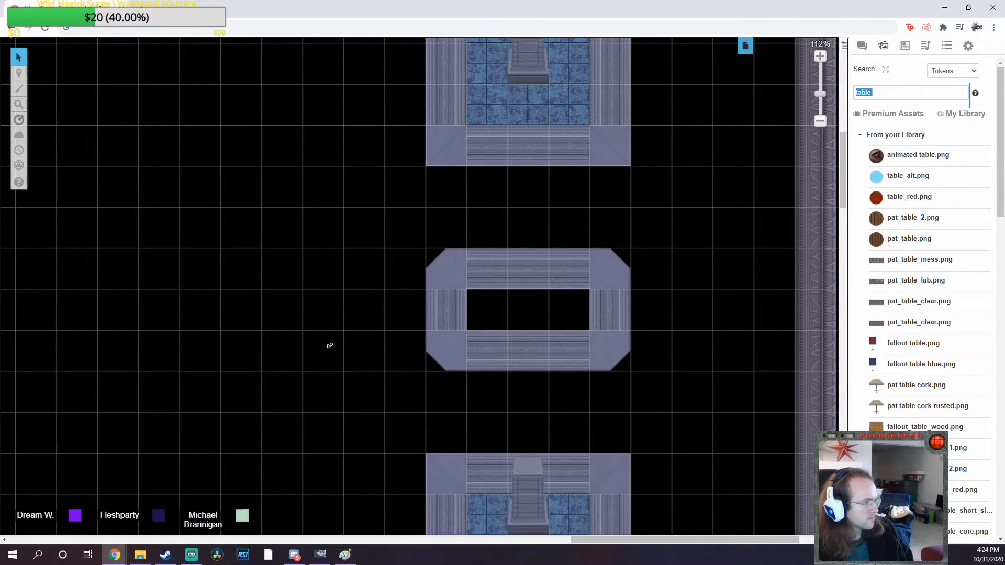
pyautogui.scroll(-5, 330, 345)
pyautogui.hscroll(-1, 329, 346)
pyautogui.moveTo(225, 367); pyautogui.dragTo(355, 411)
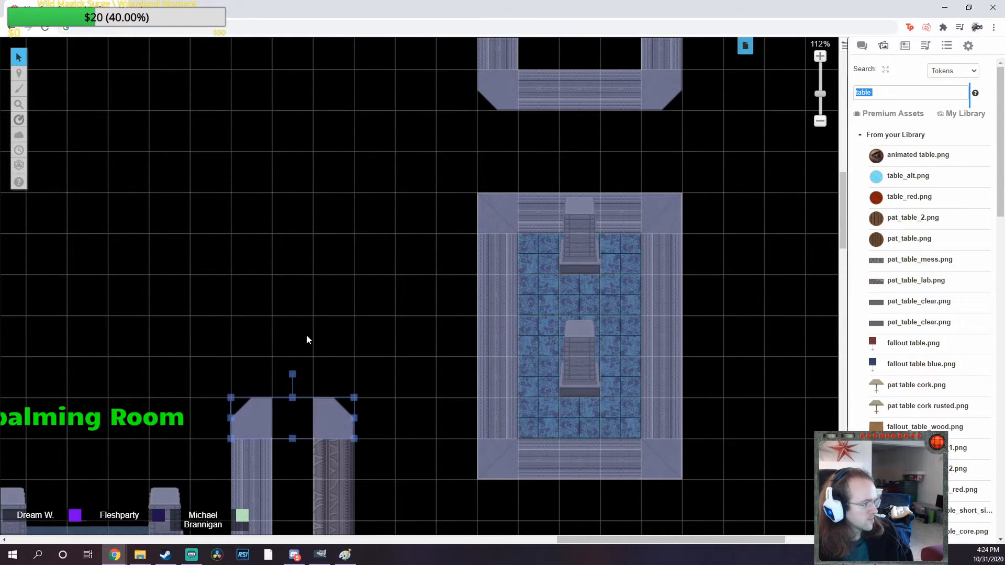
pyautogui.click(296, 298)
pyautogui.hotkey('ctrl', 'v')
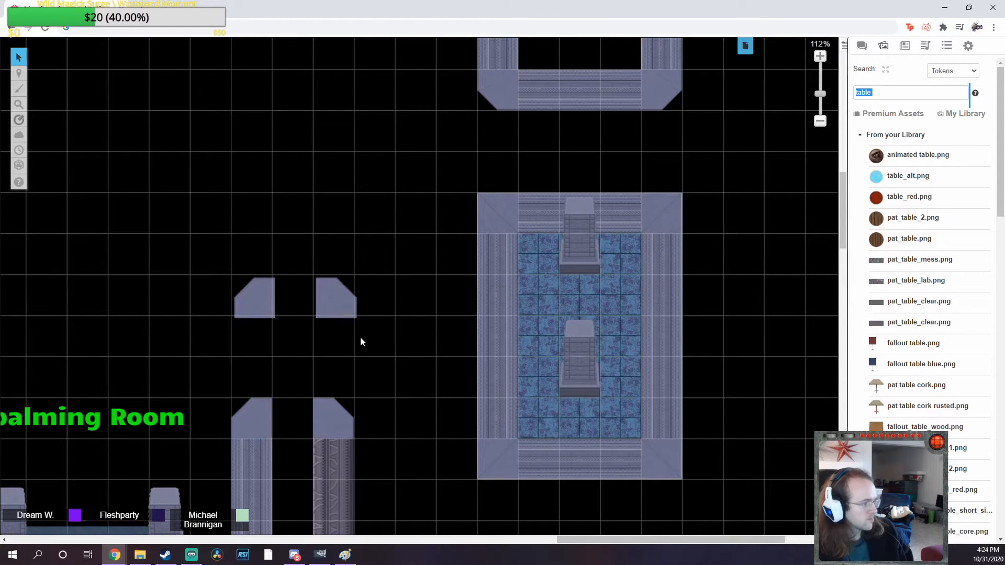
pyautogui.moveTo(366, 338); pyautogui.dragTo(255, 302)
pyautogui.rightClick(255, 302)
pyautogui.moveTo(291, 291)
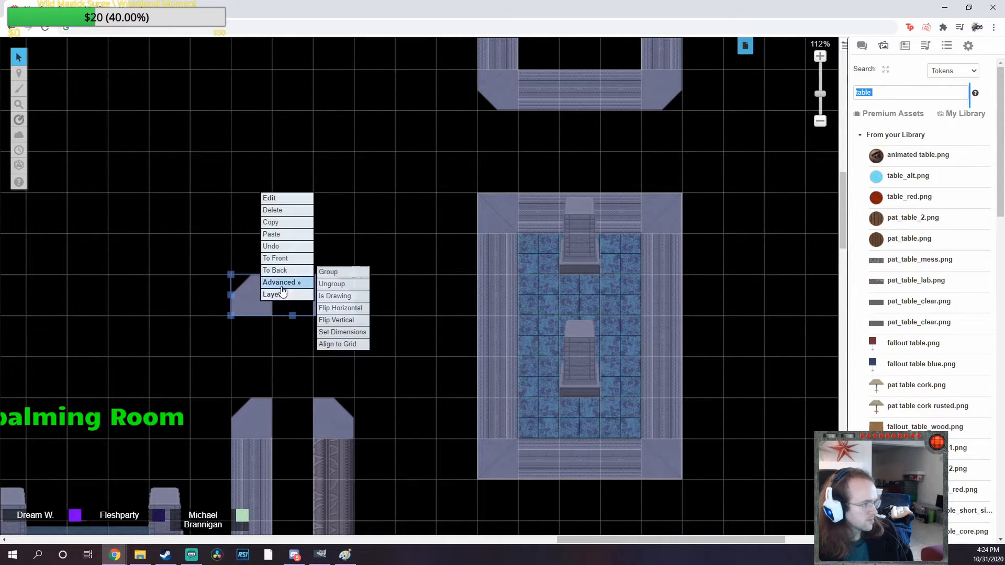
pyautogui.click(357, 330)
pyautogui.click(349, 308)
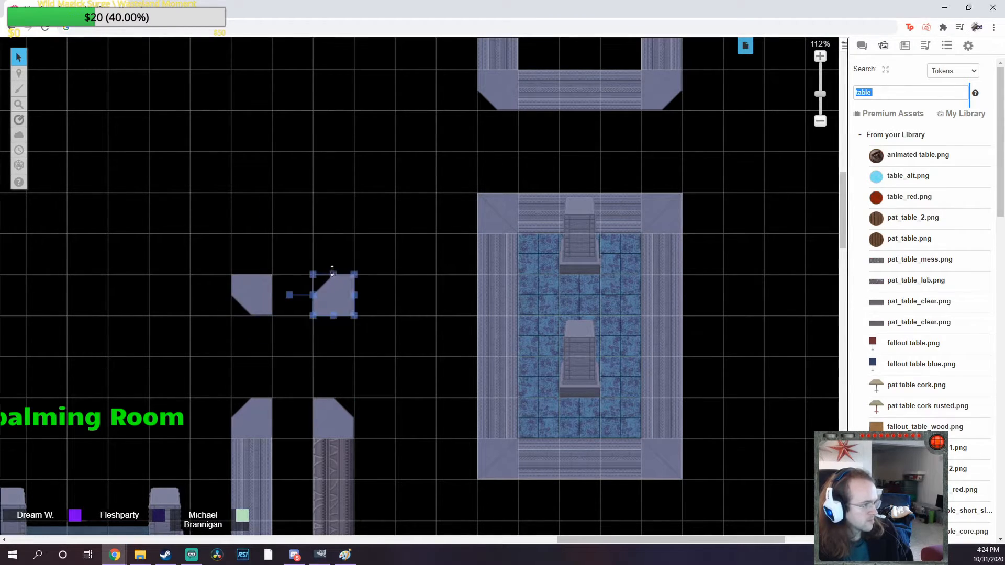
# Copy the set of four angled caps to the upper end of the chamber's west side and place a square corner piece above them
pyautogui.moveTo(405, 270); pyautogui.dragTo(265, 417)
pyautogui.scroll(7, 268, 252)
pyautogui.hotkey('ctrl', 'v')
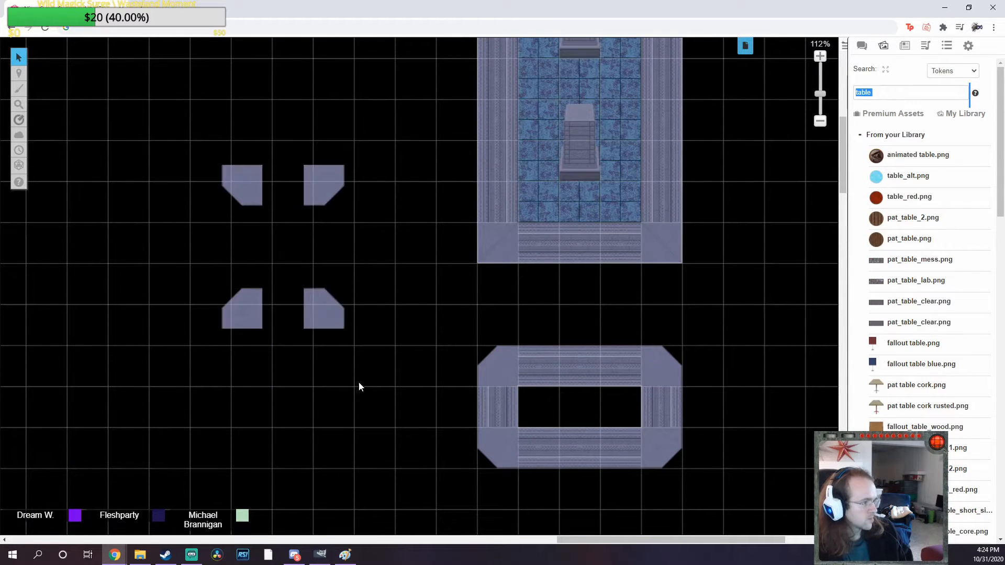
pyautogui.scroll(-3, 407, 276)
pyautogui.moveTo(411, 427); pyautogui.dragTo(381, 201)
pyautogui.scroll(2, 453, 334)
pyautogui.moveTo(385, 206); pyautogui.dragTo(385, 135)
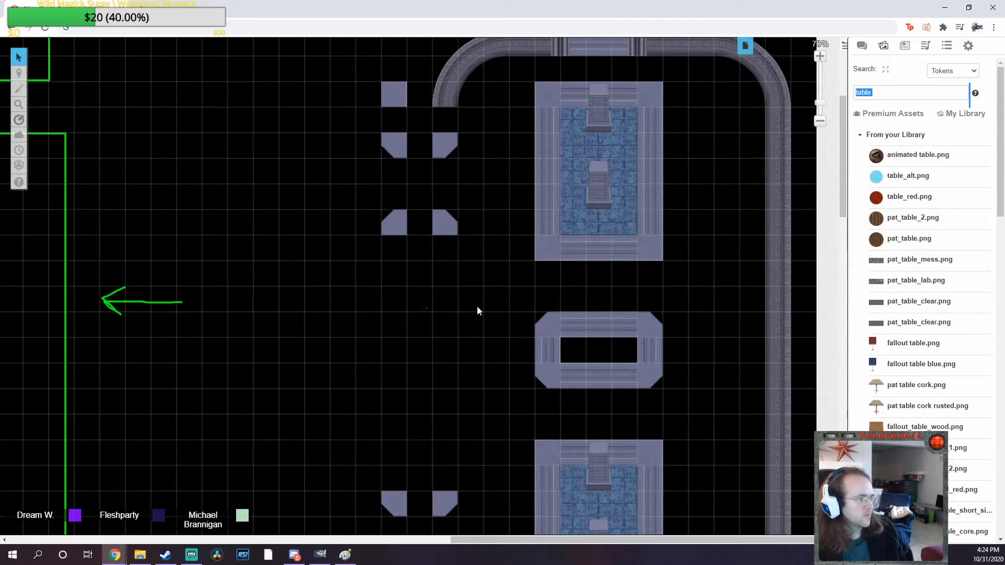
# Place three ornate straight walls along the chamber's west side between the two openings, leaving a one-square gap between them
pyautogui.scroll(-5, 476, 335)
pyautogui.hotkey('ctrl', 'v')
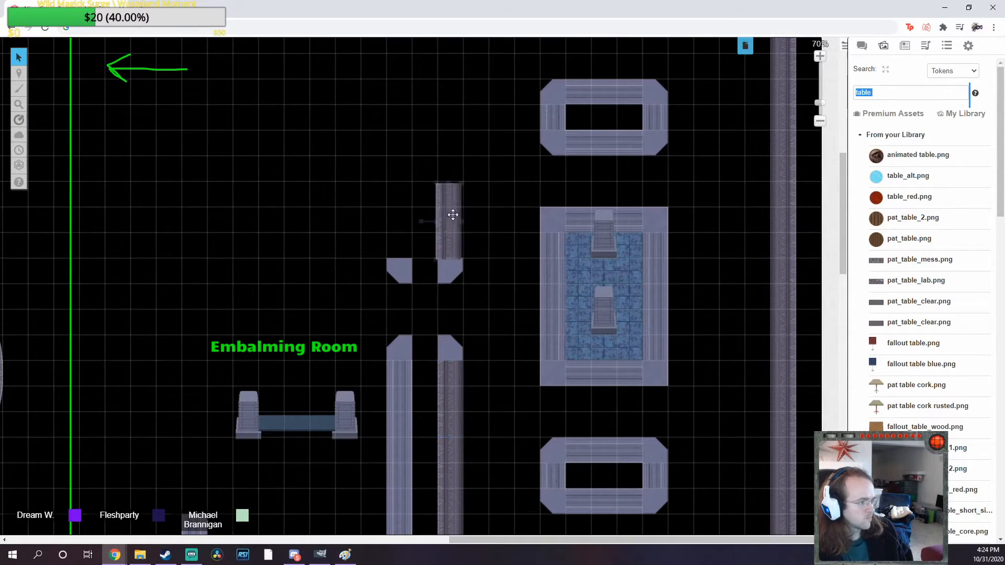
pyautogui.scroll(3, 437, 197)
pyautogui.hotkey('ctrl', 'v')
pyautogui.moveTo(448, 245); pyautogui.dragTo(453, 183)
pyautogui.click(455, 200)
pyautogui.press('Up')
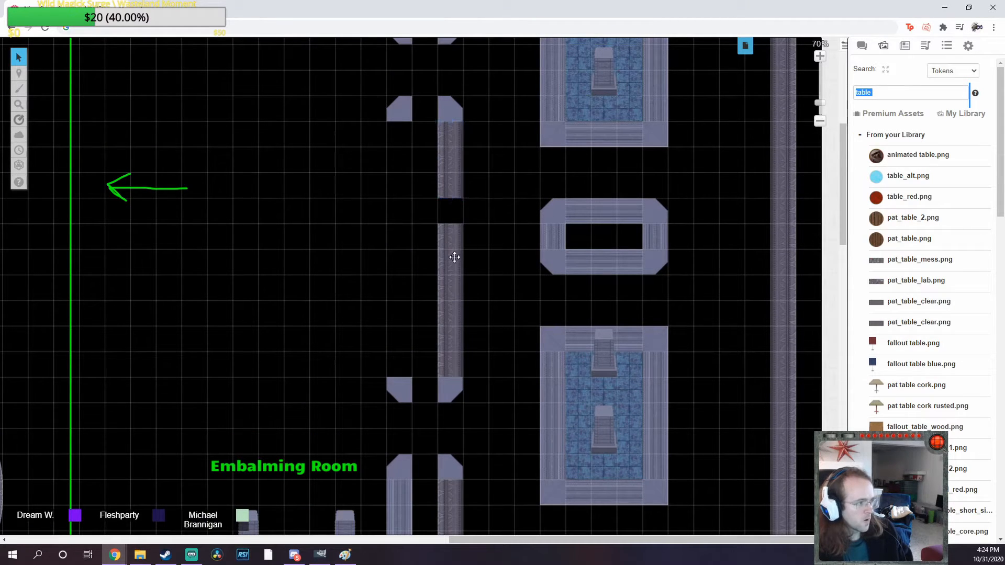
pyautogui.click(454, 257)
pyautogui.press('Up')
pyautogui.click(498, 255)
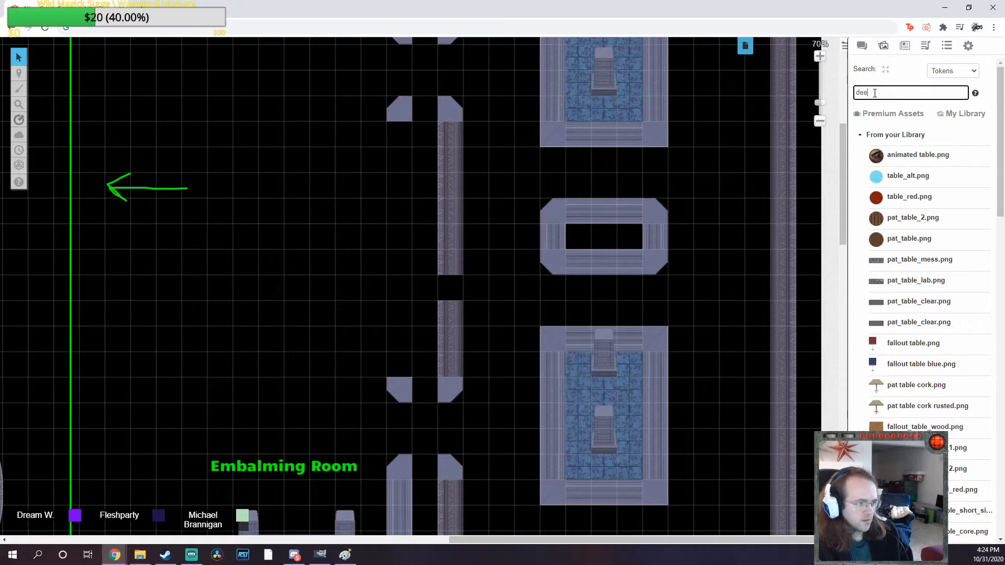
# Search the library for "derelict" and fill the one-square gap in the chamber's west wall with a short wall piece turned upright
pyautogui.press('Return')
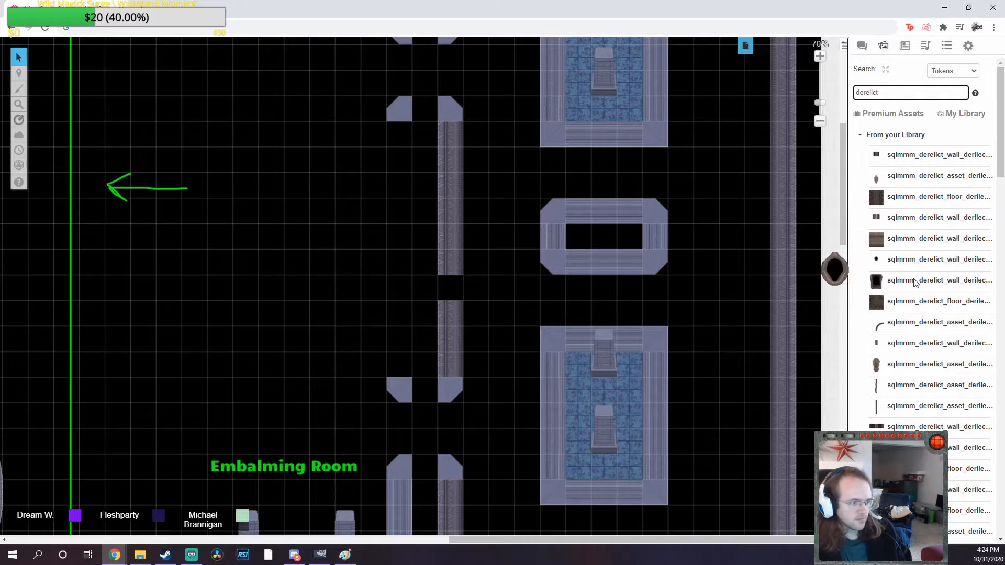
pyautogui.scroll(-3, 904, 296)
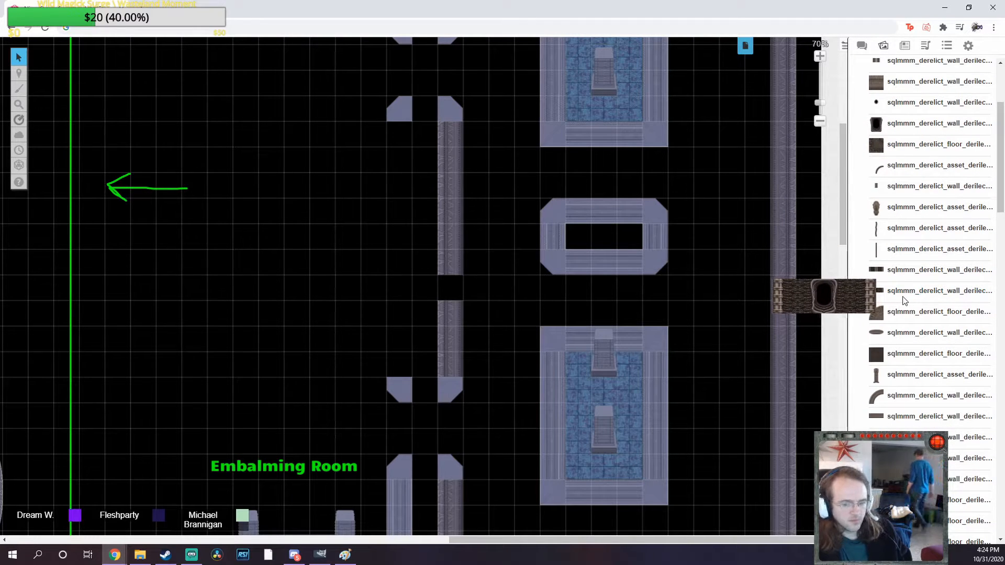
pyautogui.scroll(-3, 908, 304)
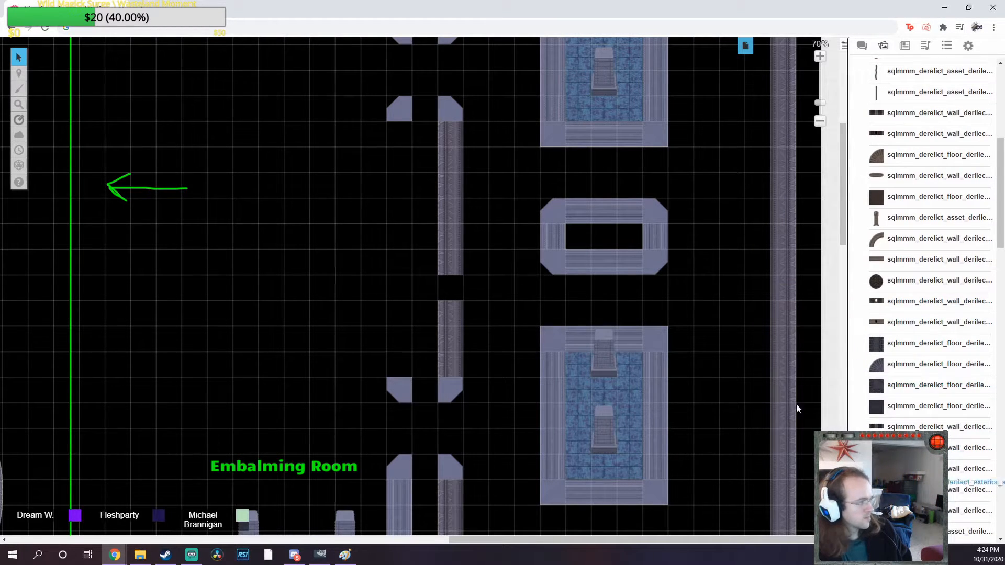
pyautogui.moveTo(798, 409); pyautogui.dragTo(453, 288)
pyautogui.moveTo(417, 138); pyautogui.dragTo(391, 242)
# Copy the one-square wall piece into the gap between the chamber's upper-west curved corner and the angled cap below it
pyautogui.scroll(3, 429, 269)
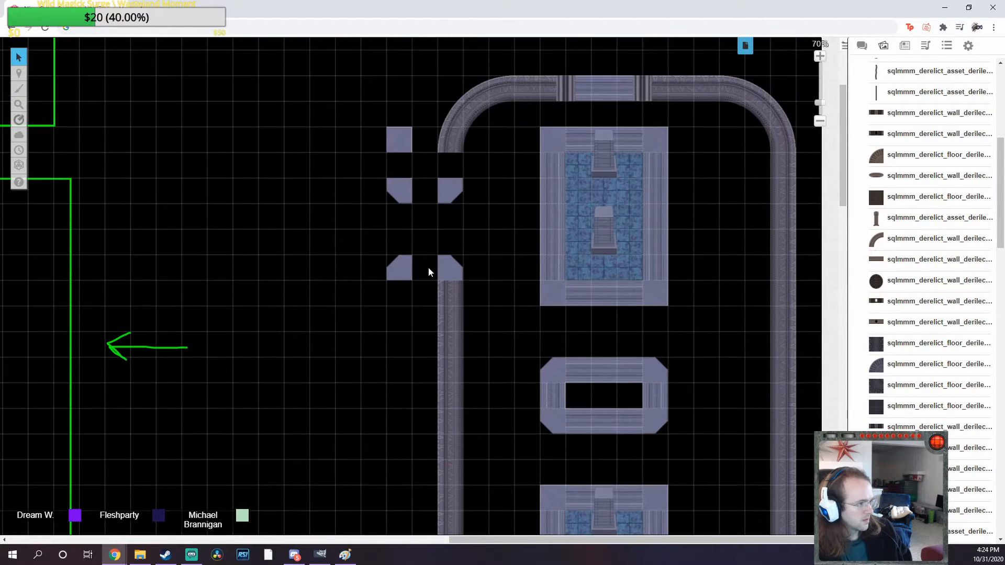
pyautogui.scroll(-2, 429, 271)
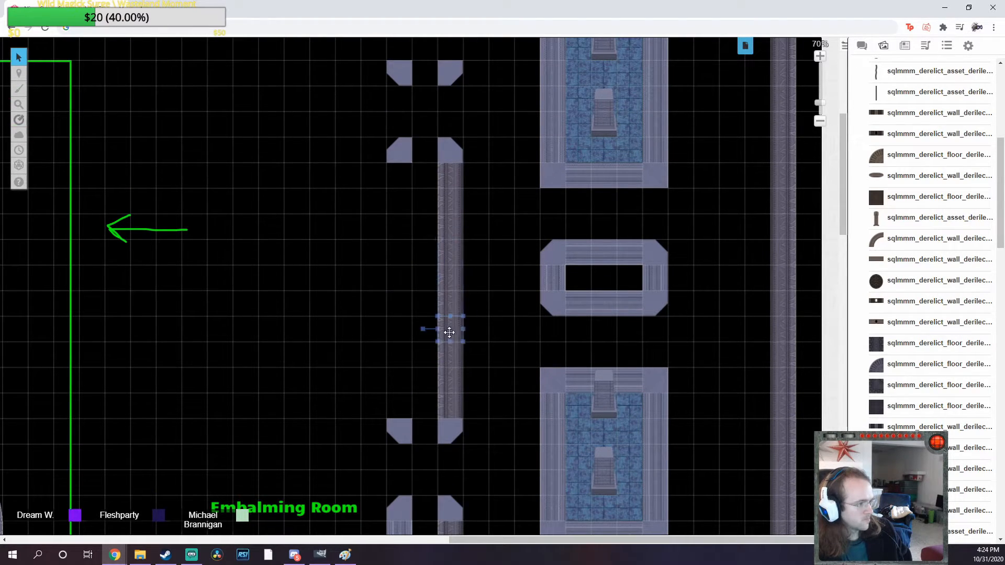
pyautogui.scroll(2, 506, 171)
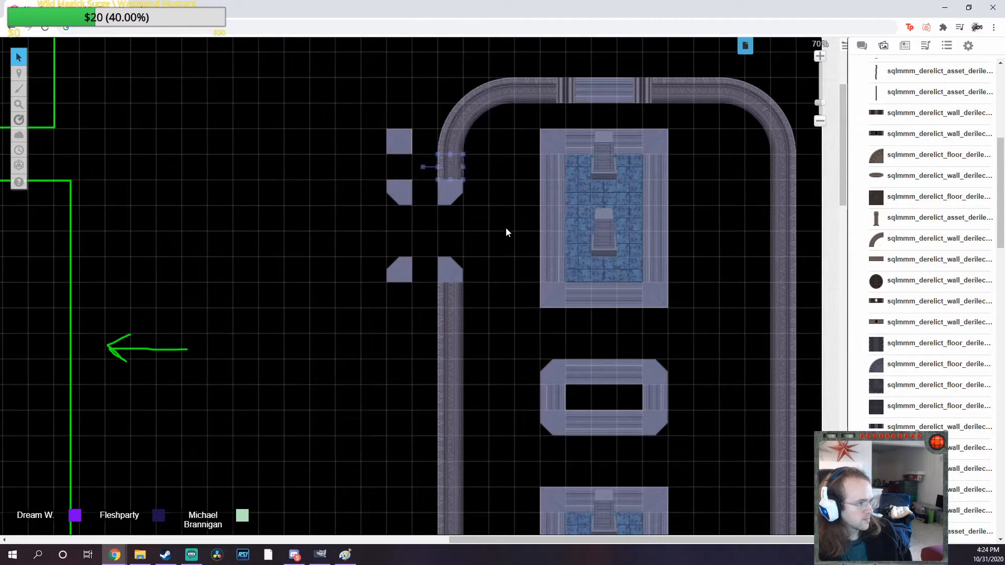
# Extend the blue tiled floor up the eastern corridor to the chamber's south opening with two more floor copies
pyautogui.scroll(-1, 518, 277)
pyautogui.scroll(-1, 531, 328)
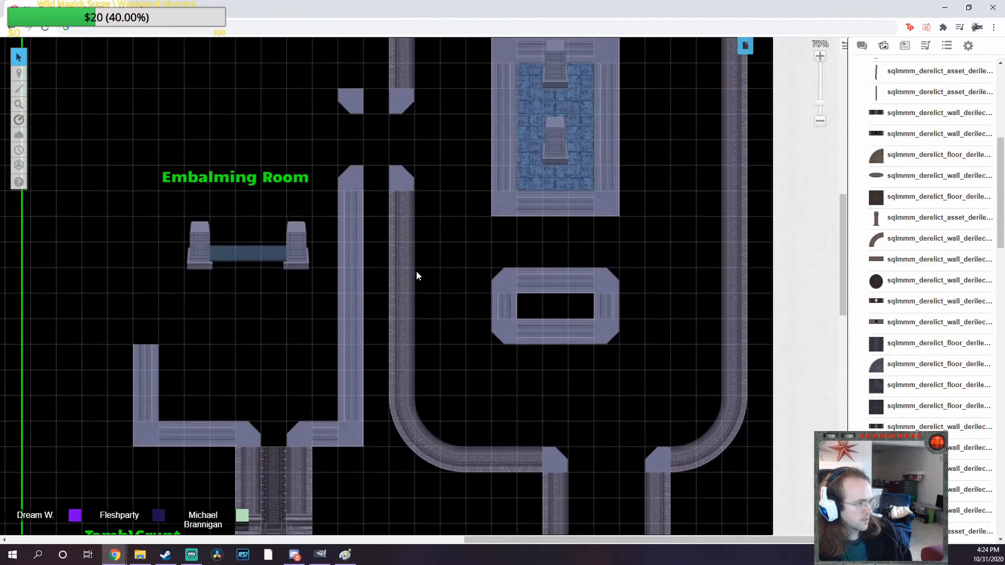
pyautogui.scroll(-2, 515, 282)
pyautogui.scroll(-6, 518, 289)
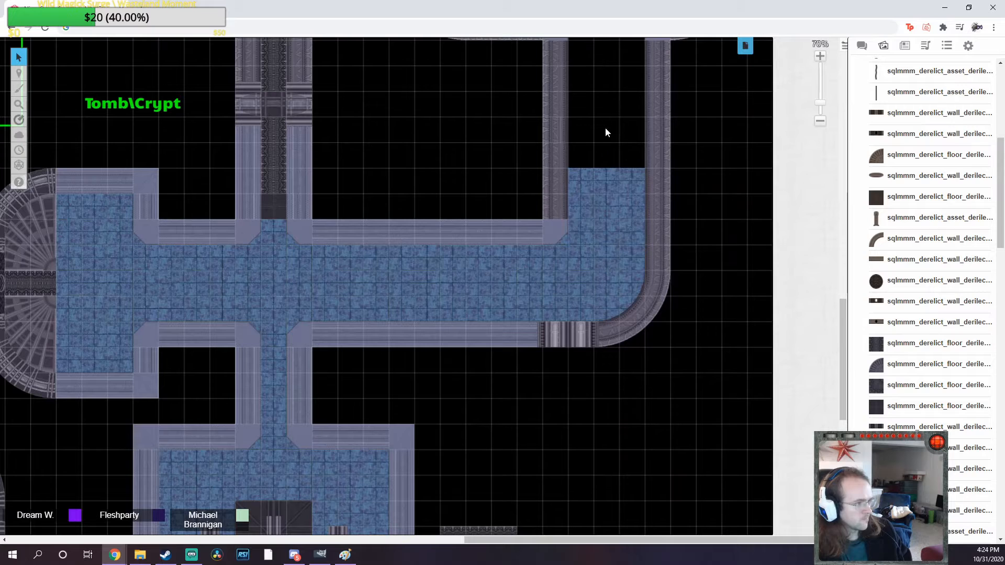
pyautogui.hotkey('ctrl', 'v')
pyautogui.scroll(2, 606, 136)
pyautogui.moveTo(606, 201); pyautogui.dragTo(607, 134)
pyautogui.scroll(2, 659, 261)
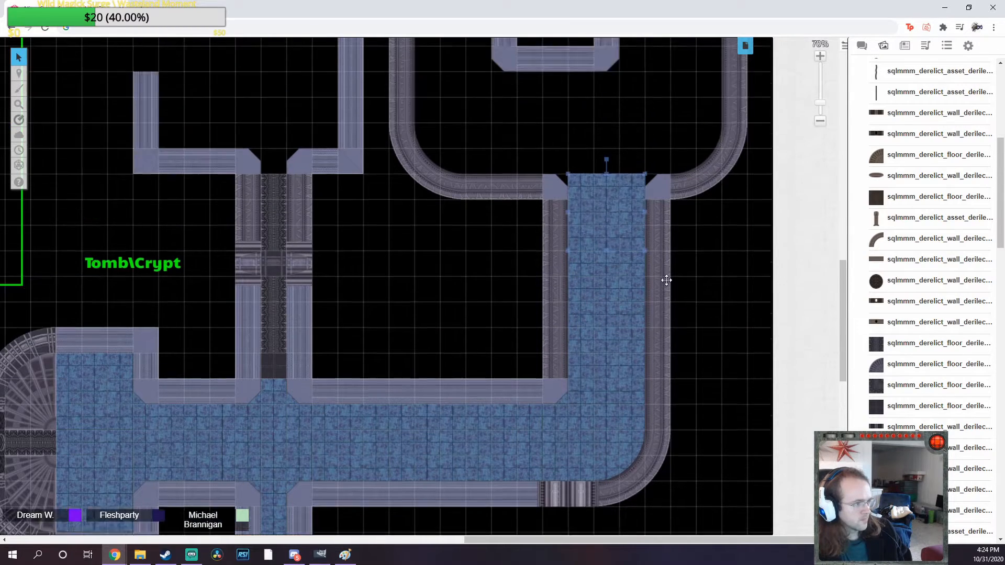
pyautogui.scroll(3, 649, 261)
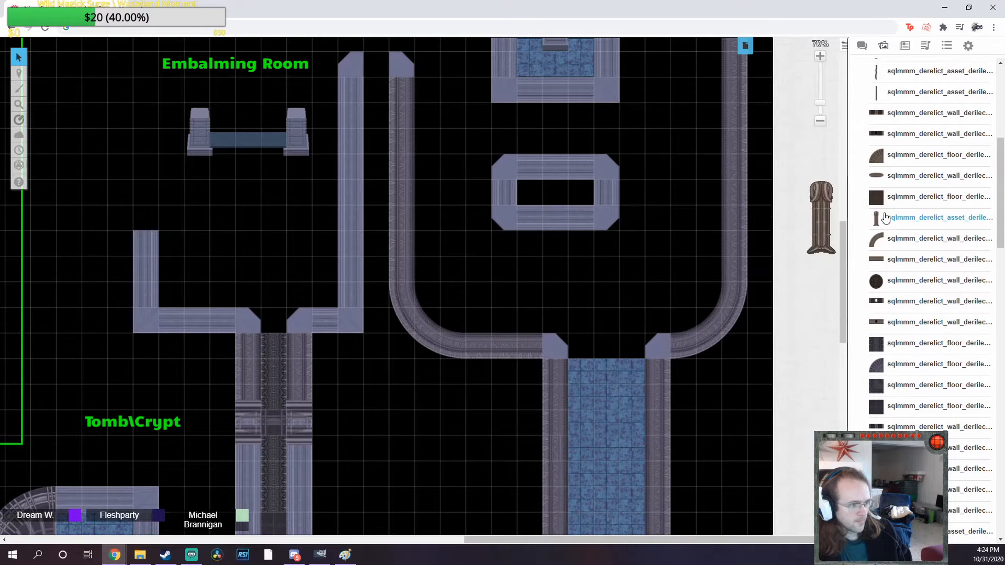
pyautogui.scroll(5, 889, 209)
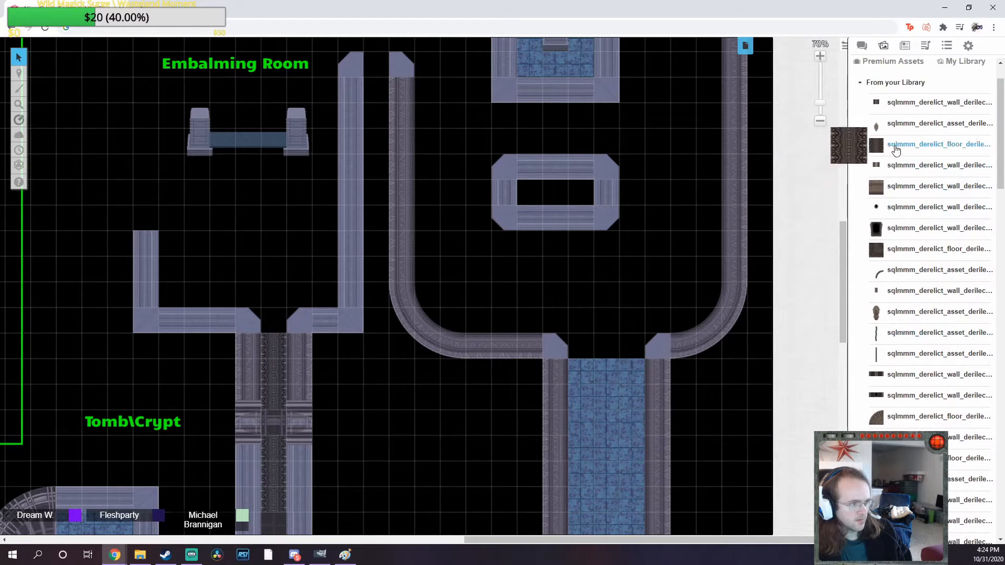
pyautogui.scroll(-7, 892, 324)
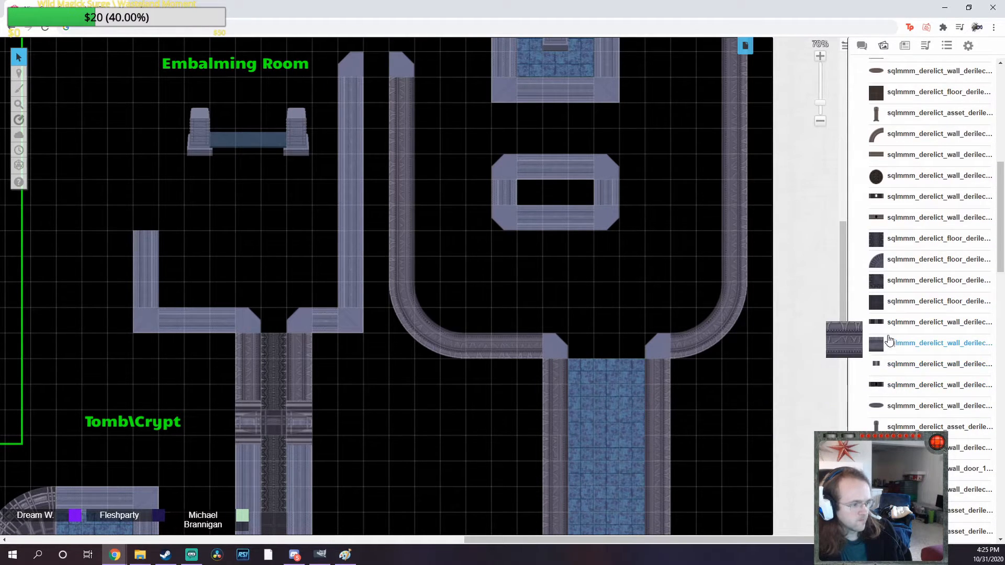
pyautogui.moveTo(896, 299); pyautogui.dragTo(610, 296)
pyautogui.press('Delete')
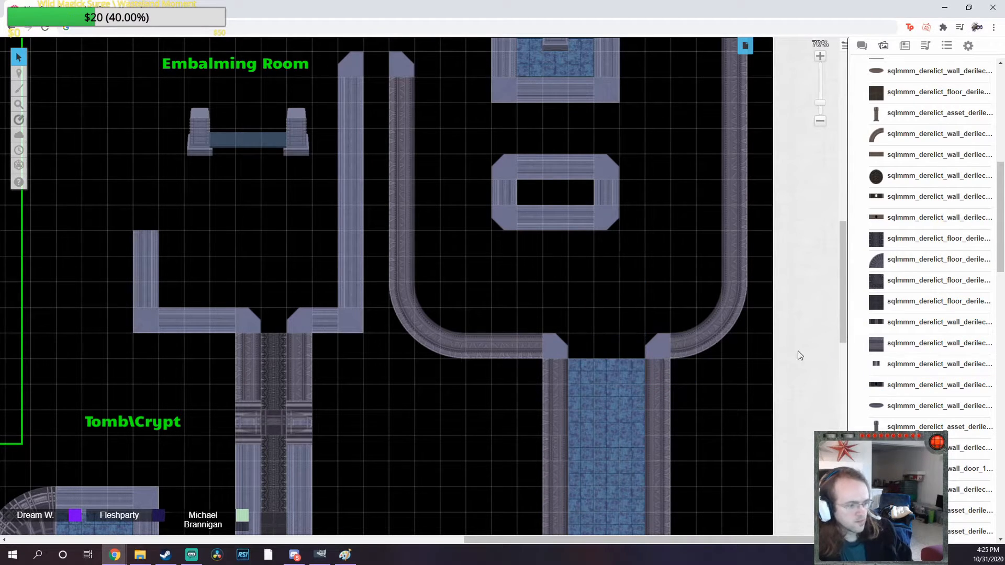
# Lay a dark derelict floor strip across the chamber's south opening and send it behind the angled wall caps
pyautogui.scroll(-3, 886, 372)
pyautogui.scroll(-6, 886, 372)
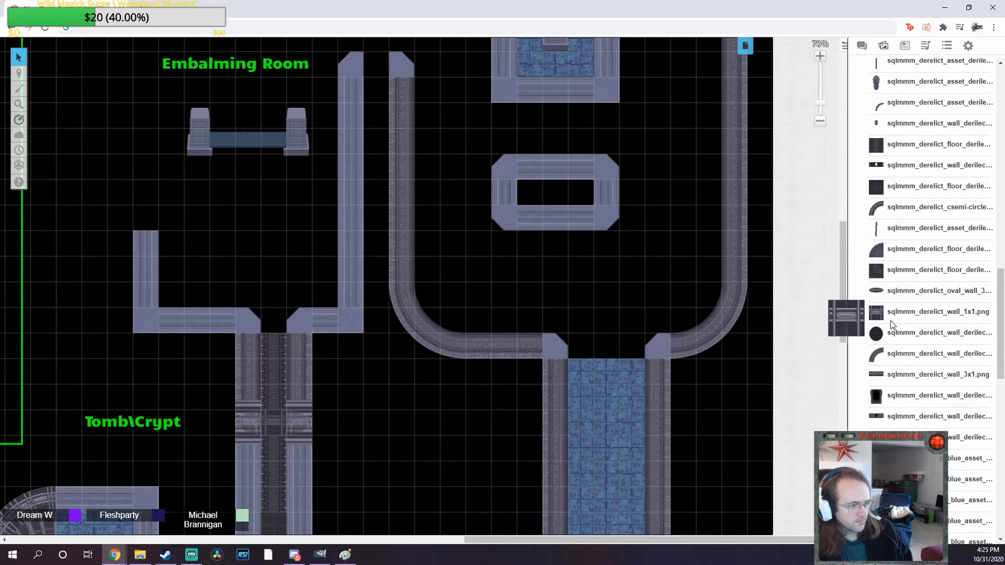
pyautogui.scroll(-3, 885, 380)
pyautogui.scroll(-3, 888, 391)
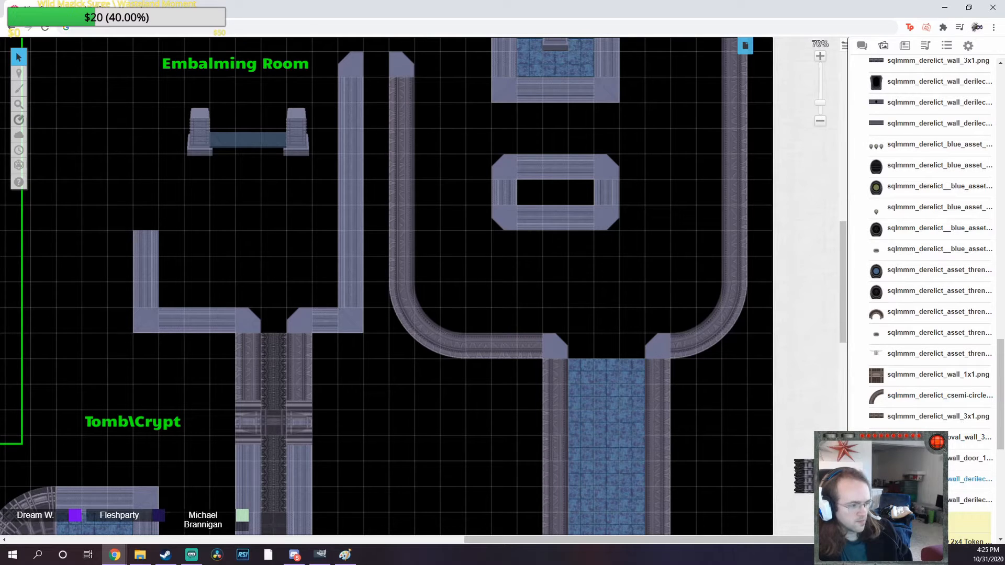
pyautogui.scroll(7, 888, 366)
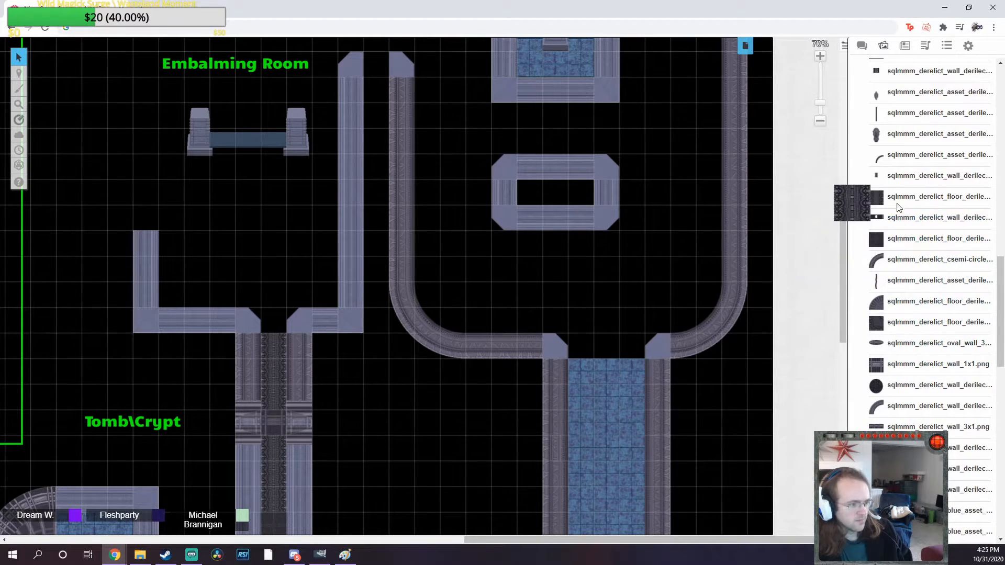
pyautogui.moveTo(898, 206); pyautogui.dragTo(550, 346)
pyautogui.rightClick(655, 346)
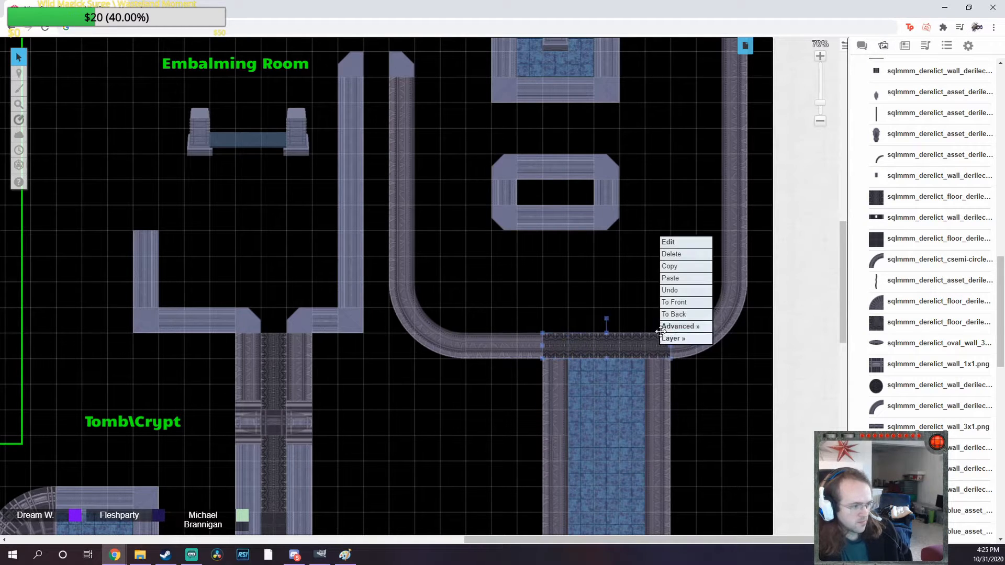
pyautogui.click(671, 315)
pyautogui.scroll(3, 638, 304)
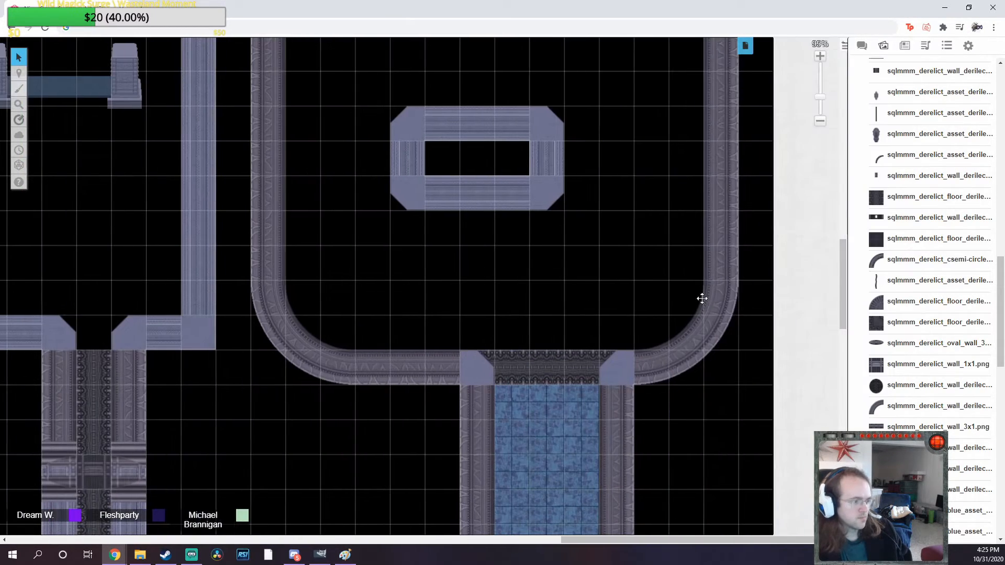
pyautogui.scroll(2, 558, 327)
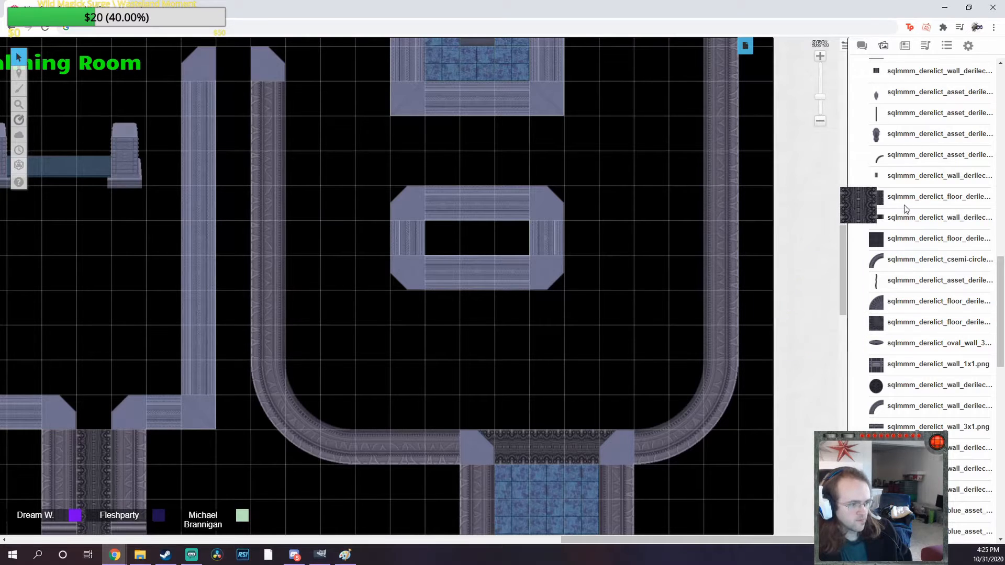
# Lay a three-square derelict floor tile above the chamber's south opening and a copy of it one square apart to the west
pyautogui.moveTo(894, 239); pyautogui.dragTo(496, 428)
pyautogui.hotkey('ctrl', 'c')
pyautogui.click(390, 382)
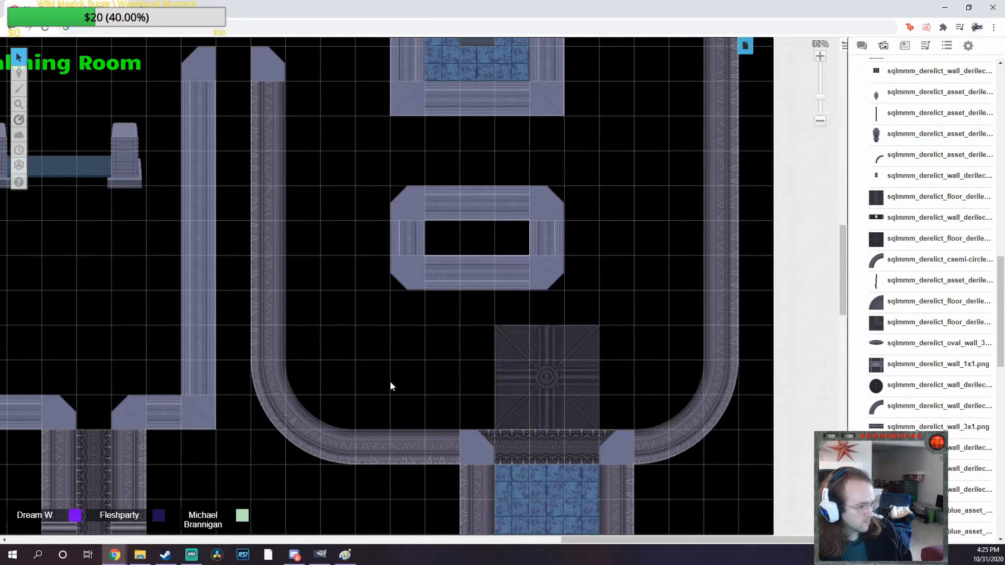
pyautogui.hotkey('ctrl', 'v')
pyautogui.moveTo(391, 381); pyautogui.dragTo(407, 376)
pyautogui.click(475, 384)
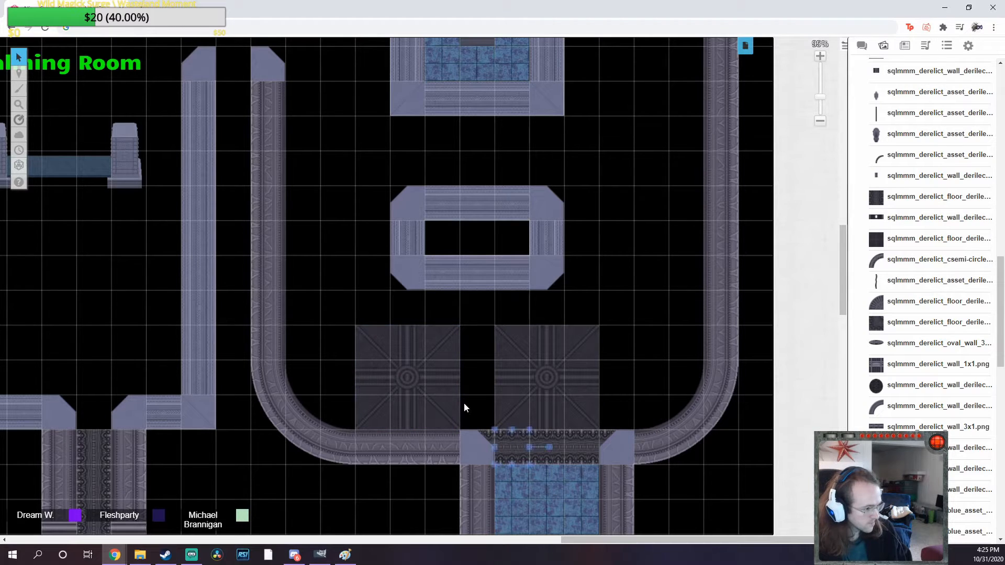
# Fill the one-square gap between the two floor tiles with a column of three small dark floor pieces and send the west tile behind them
pyautogui.moveTo(505, 446); pyautogui.dragTo(479, 328)
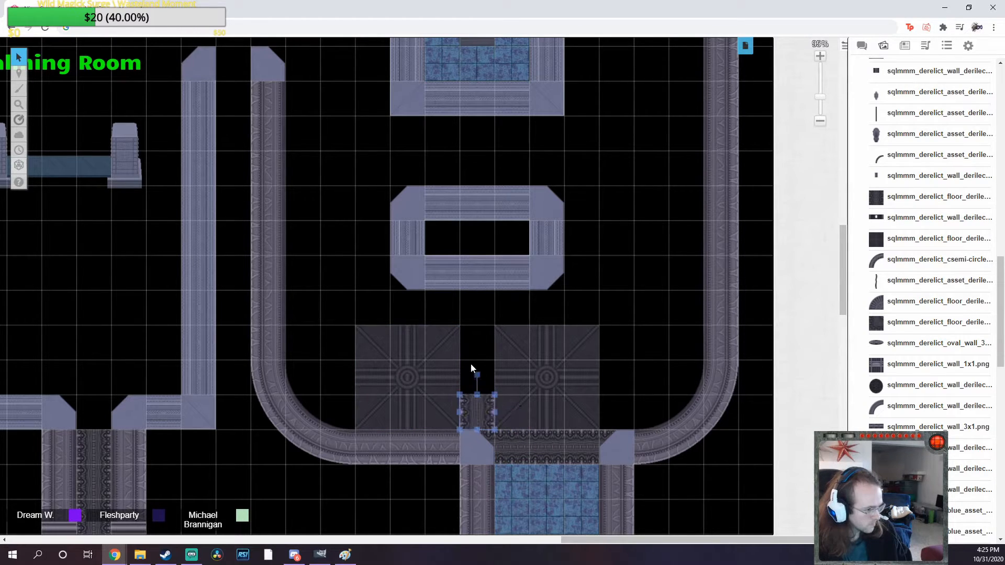
pyautogui.hotkey('ctrl', 'c')
pyautogui.click(473, 369)
pyautogui.hotkey('ctrl', 'v')
pyautogui.moveTo(475, 375); pyautogui.dragTo(478, 380)
pyautogui.click(485, 340)
pyautogui.hotkey('ctrl', 'v')
pyautogui.moveTo(483, 340); pyautogui.dragTo(477, 343)
pyautogui.rightClick(427, 359)
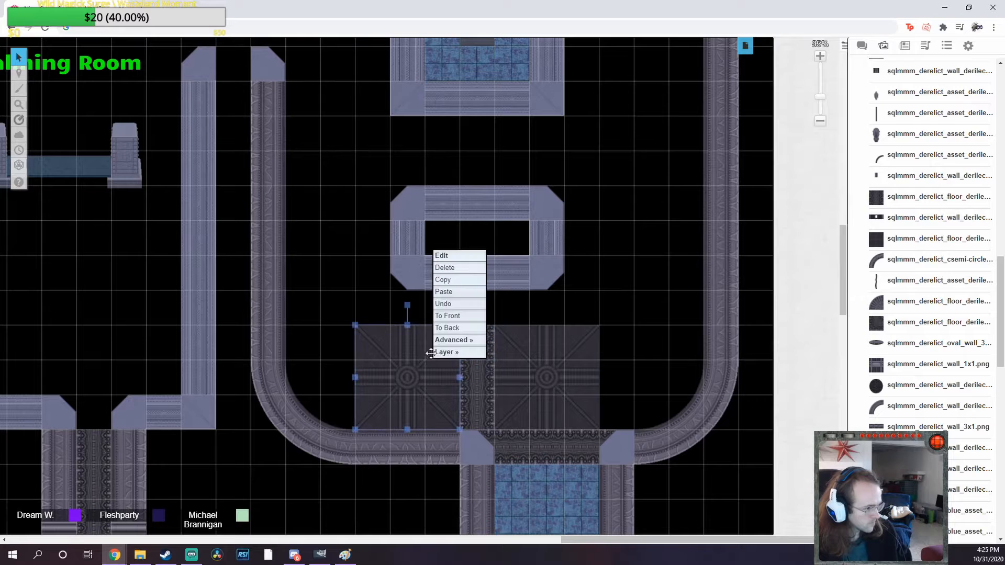
pyautogui.click(444, 325)
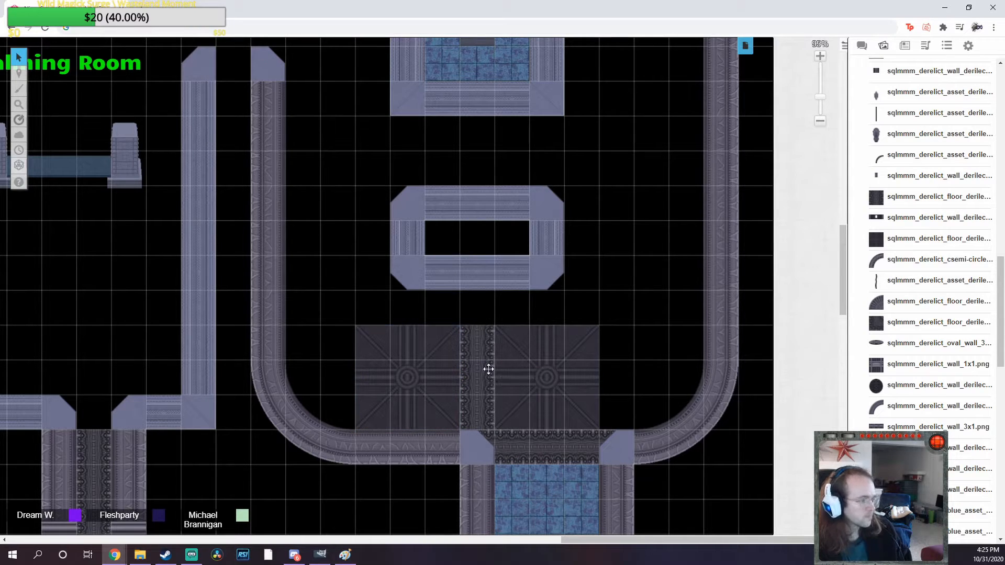
# Place a quarter-circle derelict floor piece in the chamber's southwest curve, rotated to match, and send it behind the walls
pyautogui.scroll(-1, 738, 325)
pyautogui.moveTo(876, 302); pyautogui.dragTo(376, 307)
pyautogui.moveTo(372, 242); pyautogui.dragTo(300, 314)
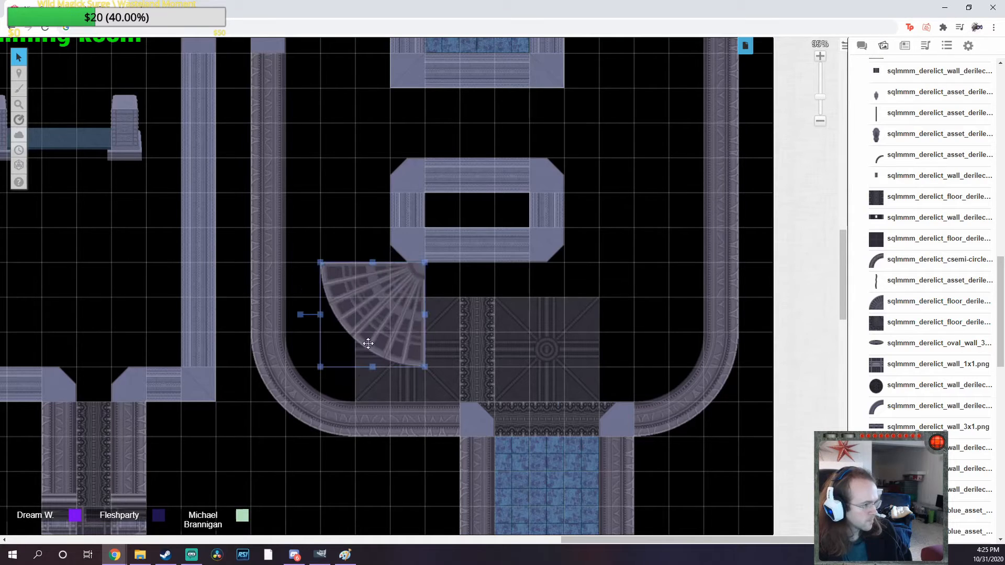
pyautogui.moveTo(402, 305); pyautogui.dragTo(333, 375)
pyautogui.rightClick(324, 379)
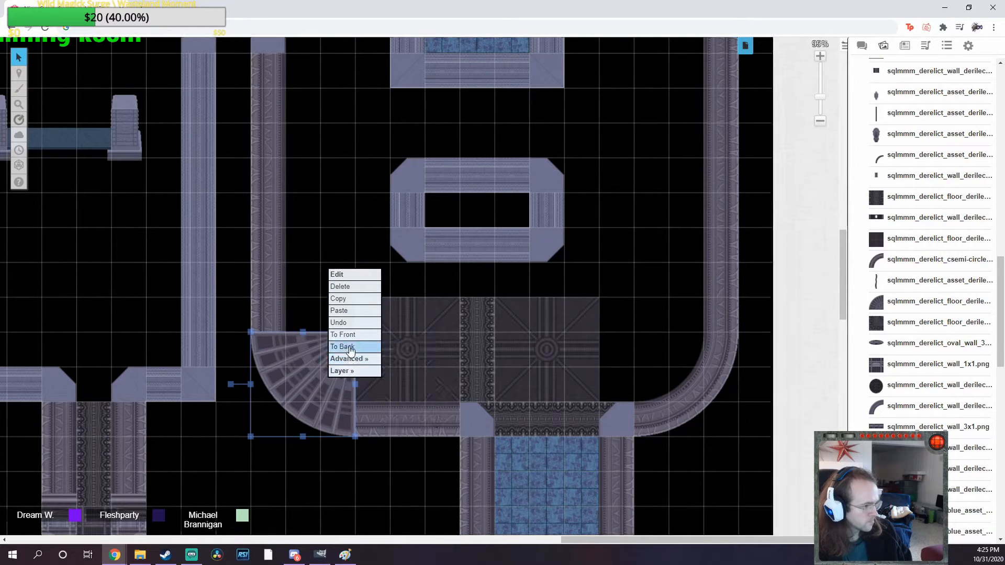
pyautogui.click(348, 347)
# Copy the quarter-circle floor into the southeast curve, rotate it, enlarge it to four squares wide, and send it behind the walls
pyautogui.hotkey('ctrl', 'v')
pyautogui.moveTo(618, 280); pyautogui.dragTo(682, 345)
pyautogui.moveTo(675, 309); pyautogui.dragTo(661, 406)
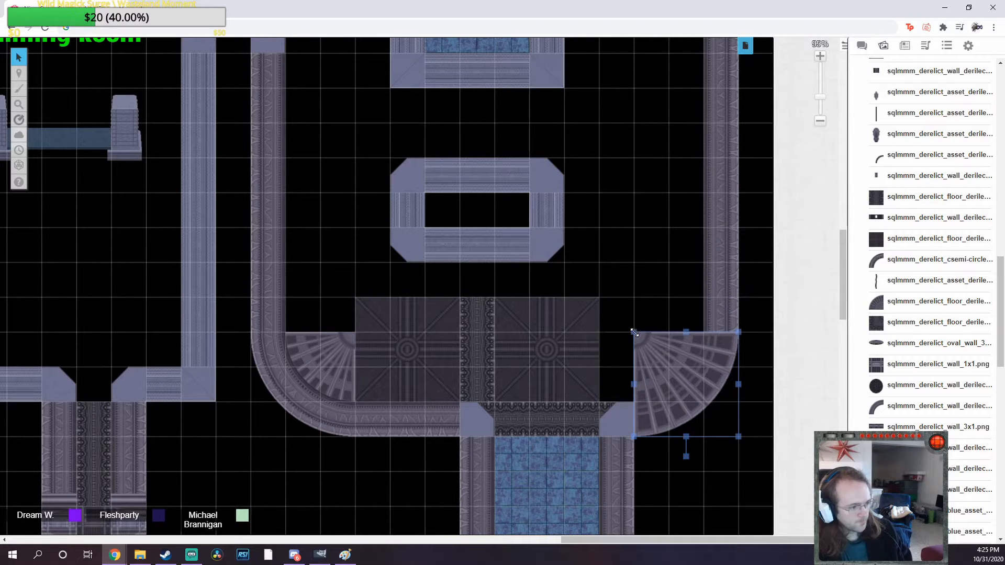
pyautogui.moveTo(634, 333); pyautogui.dragTo(600, 300)
pyautogui.rightClick(634, 320)
pyautogui.click(647, 289)
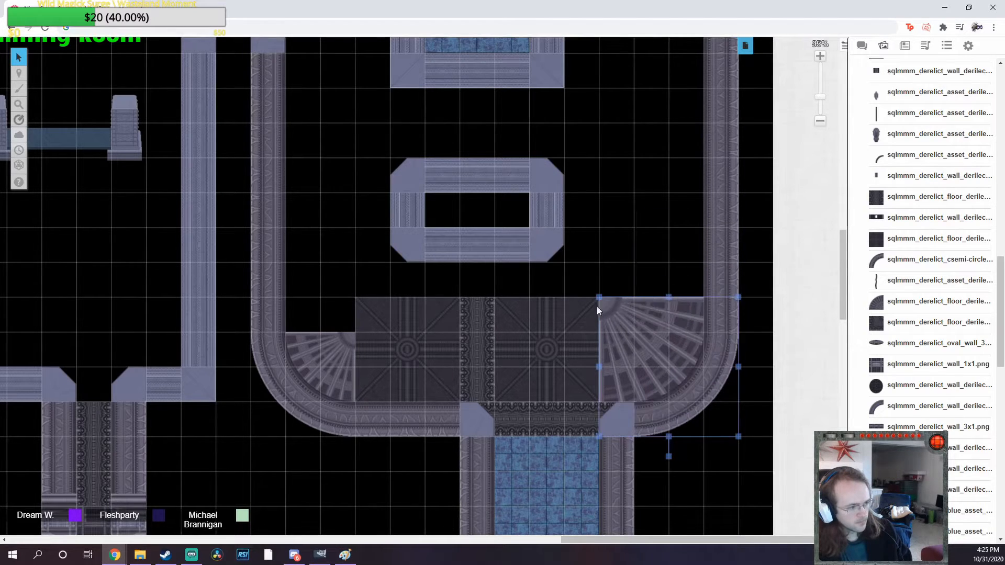
# Enlarge the southwest quarter-circle floor to four squares wide, uncovering it by moving the curved wall piece aside
pyautogui.click(342, 346)
pyautogui.moveTo(354, 333)
pyautogui.mouseDown()
pyautogui.moveTo(408, 310)
pyautogui.moveTo(369, 329)
pyautogui.mouseUp()
pyautogui.moveTo(319, 398); pyautogui.dragTo(284, 465)
pyautogui.click(334, 351)
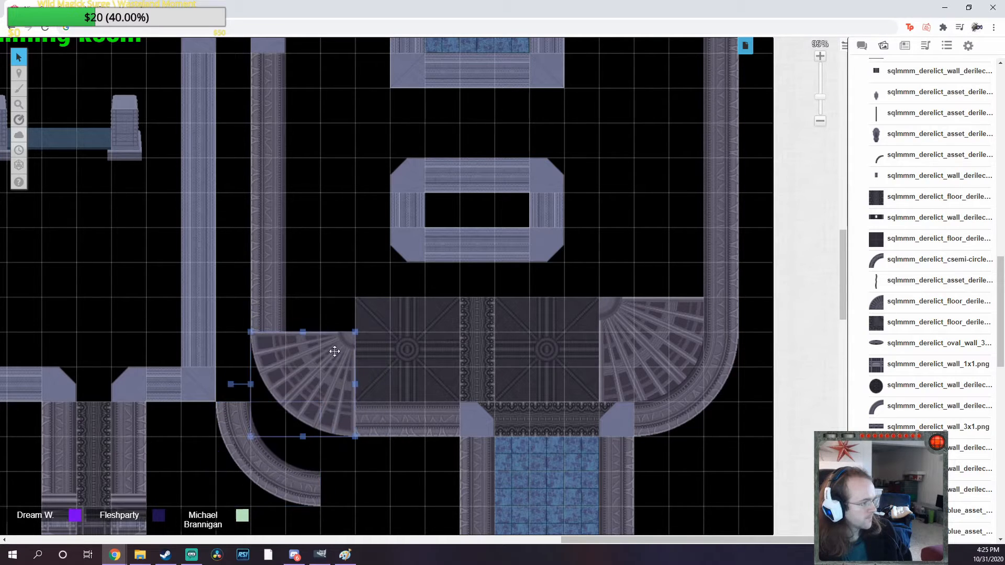
pyautogui.moveTo(355, 332); pyautogui.dragTo(385, 321)
pyautogui.rightClick(327, 355)
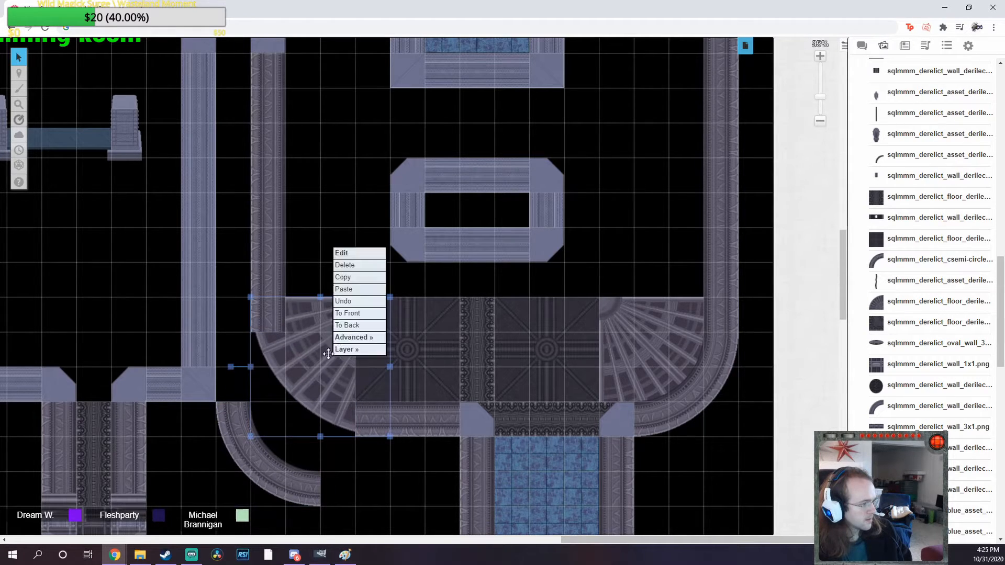
pyautogui.click(345, 317)
# Return the curved wall piece to the chamber's southwest corner and send the quarter-circle floor behind it
pyautogui.click(289, 490)
pyautogui.rightClick(289, 490)
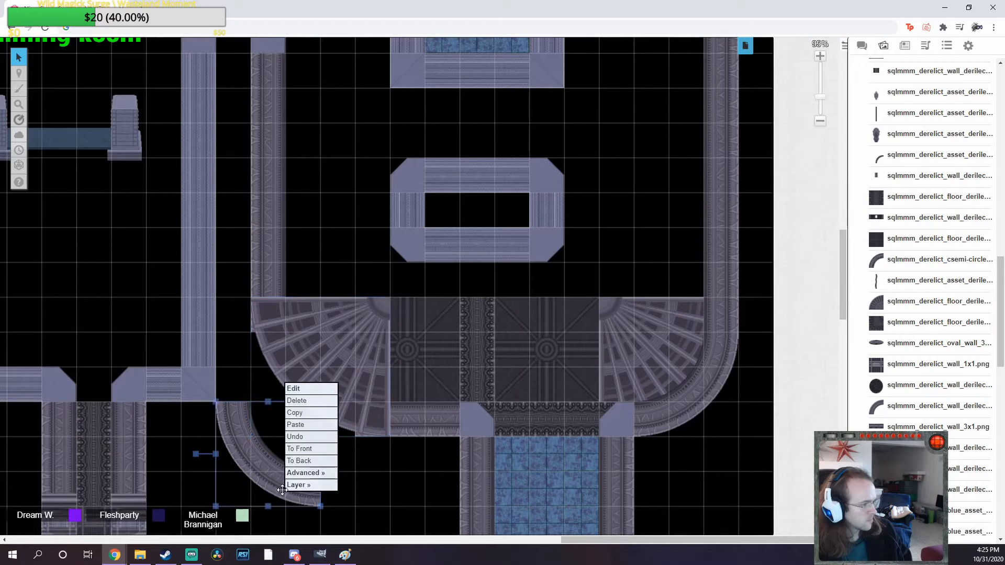
pyautogui.click(307, 456)
pyautogui.moveTo(309, 426); pyautogui.dragTo(338, 351)
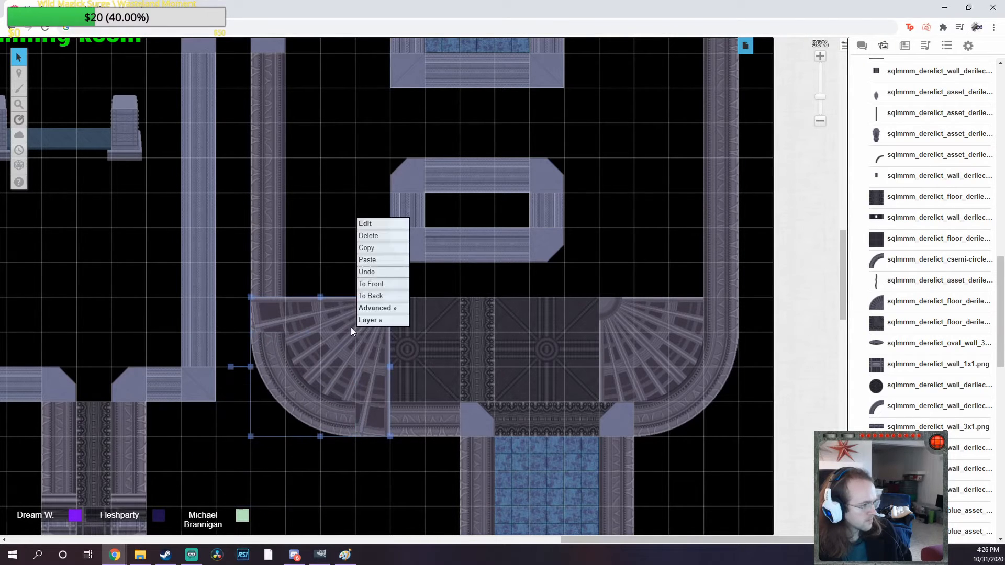
pyautogui.click(366, 296)
# Shift the west square floor tile one square east against its neighbour and remove the small floor pieces from the gap
pyautogui.click(390, 346)
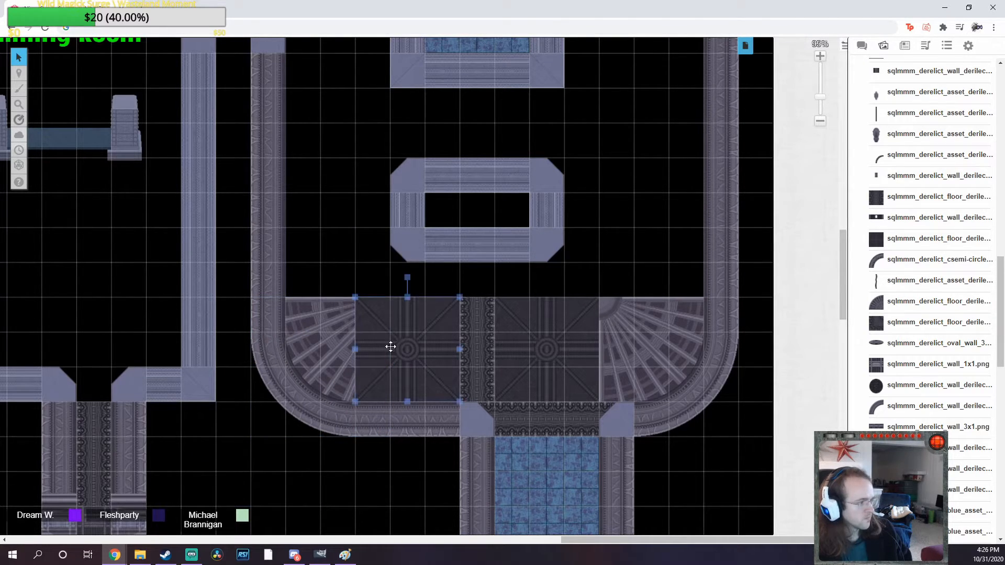
pyautogui.moveTo(390, 345); pyautogui.dragTo(425, 345)
pyautogui.click(470, 365)
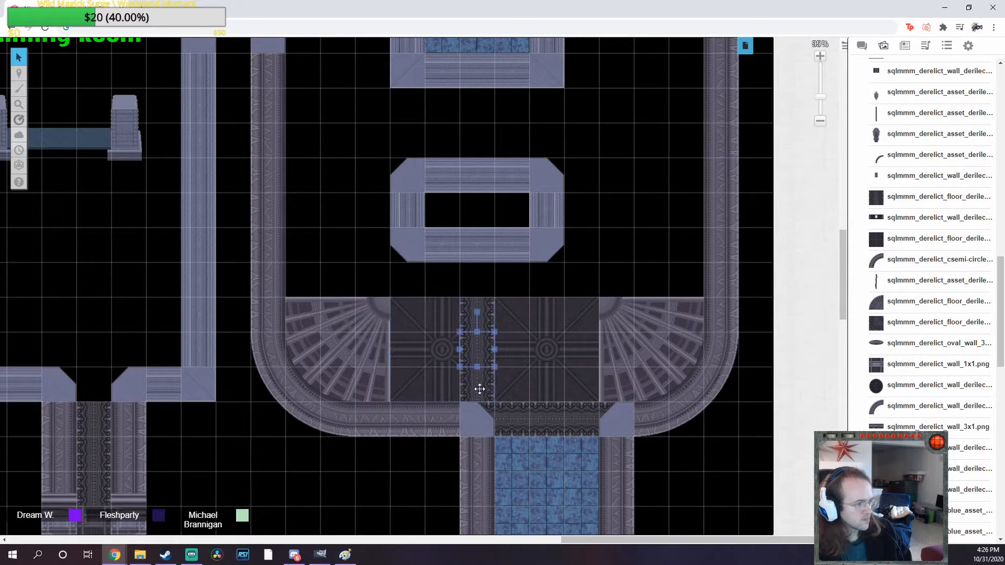
pyautogui.moveTo(489, 319); pyautogui.dragTo(578, 424)
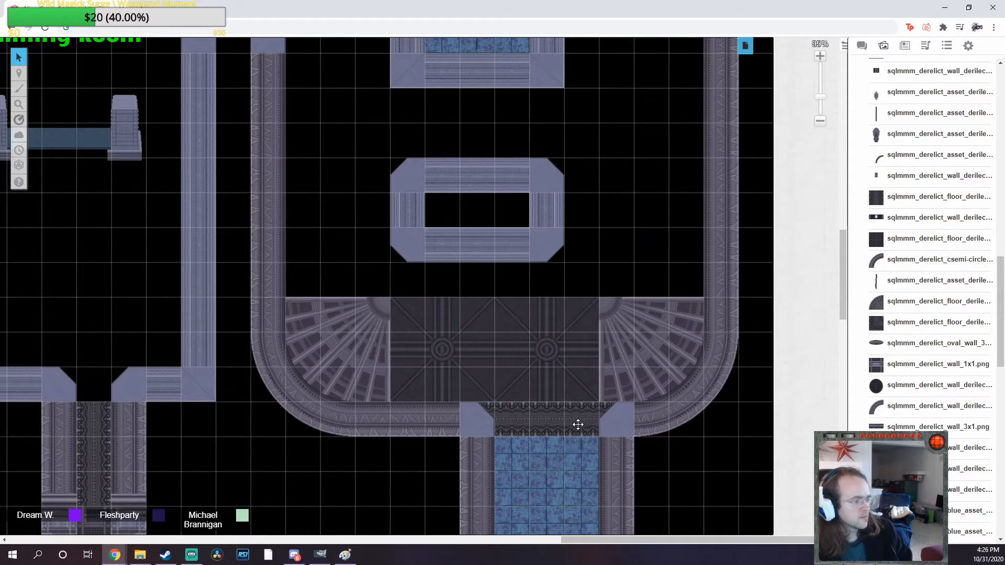
# Lay a five-square dark derelict floor strip directly beneath the octagonal wall frame
pyautogui.hotkey('ctrl', 'v')
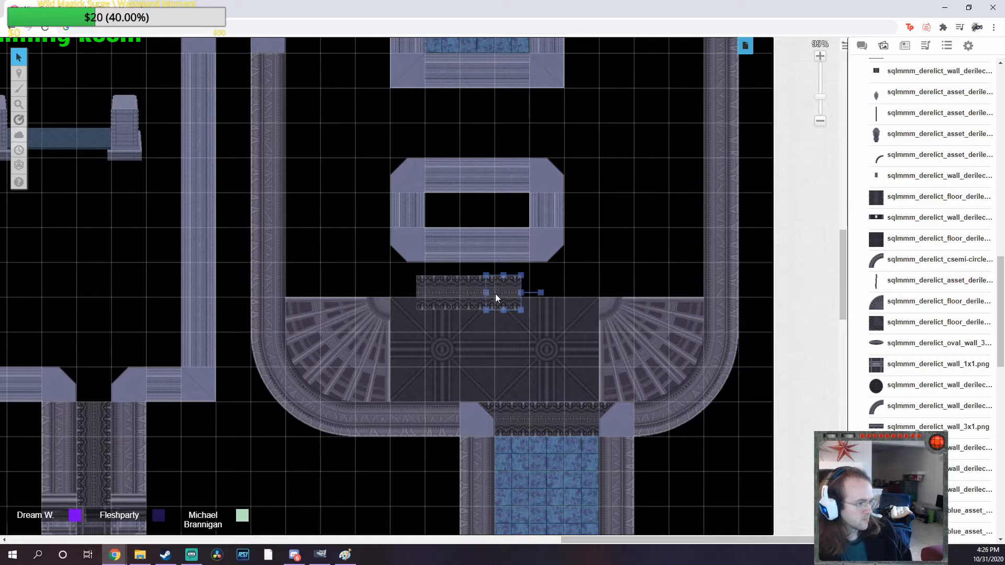
pyautogui.click(435, 297)
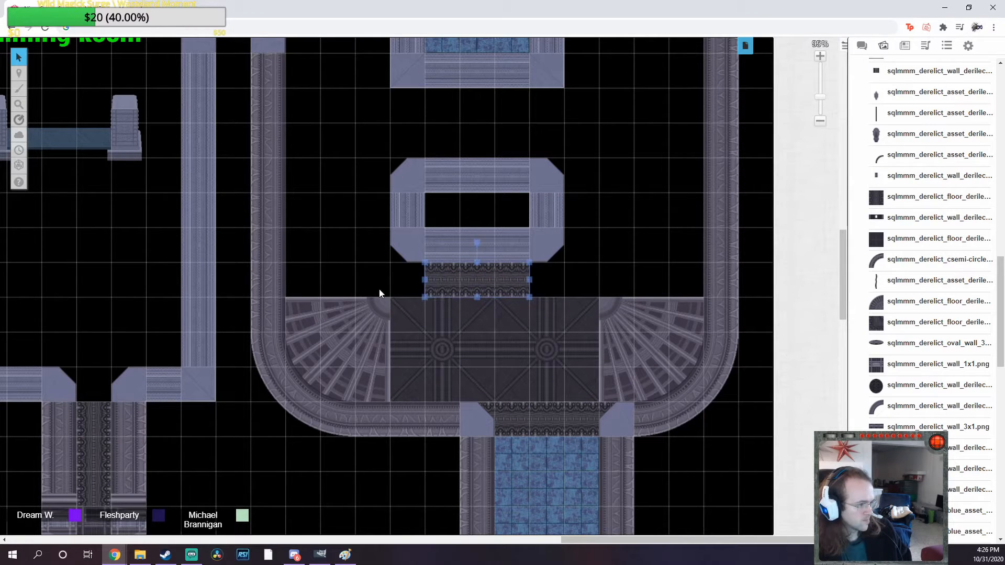
pyautogui.click(405, 283)
pyautogui.click(600, 278)
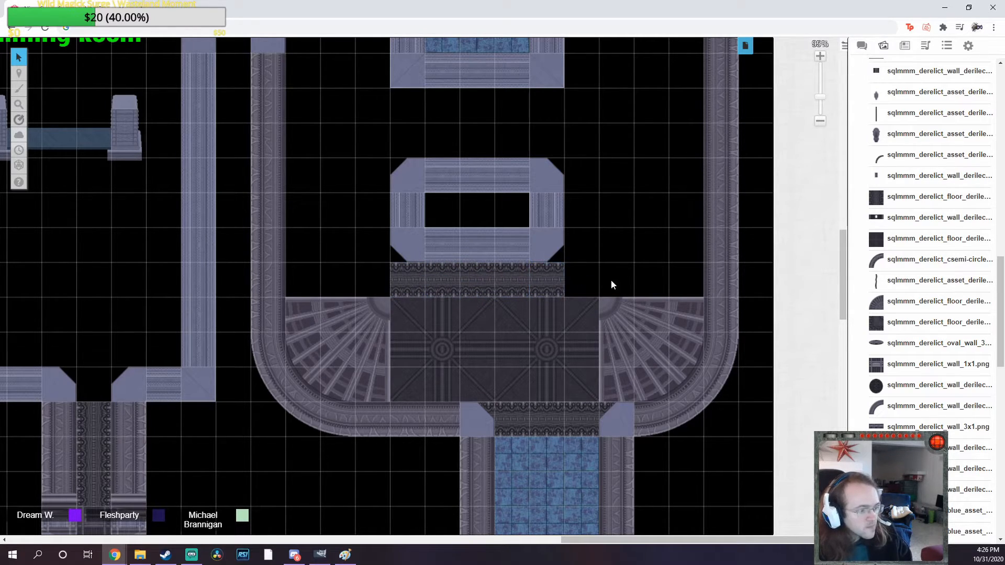
# Add corner floor pieces at both ends of the strip and run an upright dark strip along the frame's east side
pyautogui.moveTo(929, 322); pyautogui.dragTo(382, 281)
pyautogui.rightClick(575, 279)
pyautogui.moveTo(607, 263)
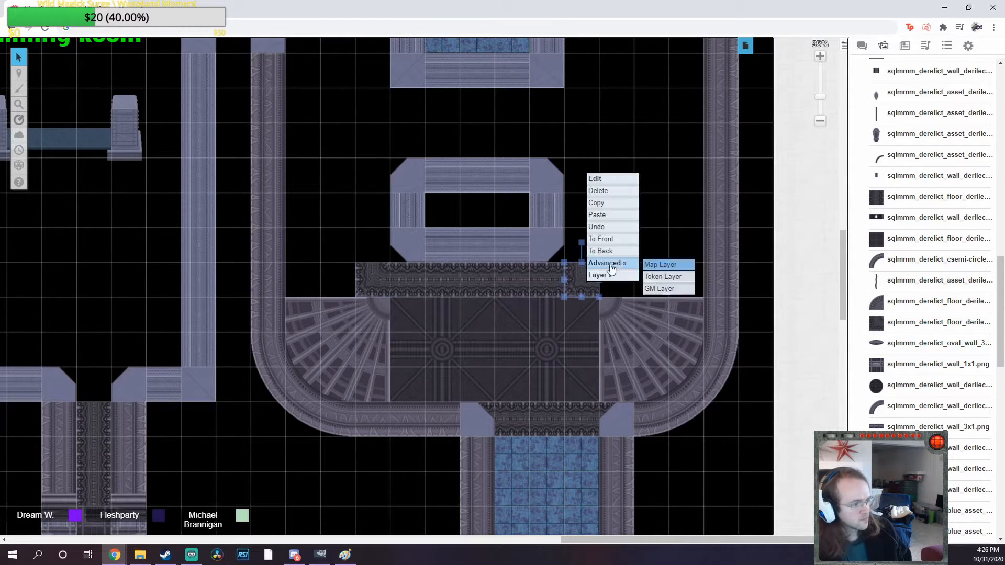
pyautogui.click(666, 289)
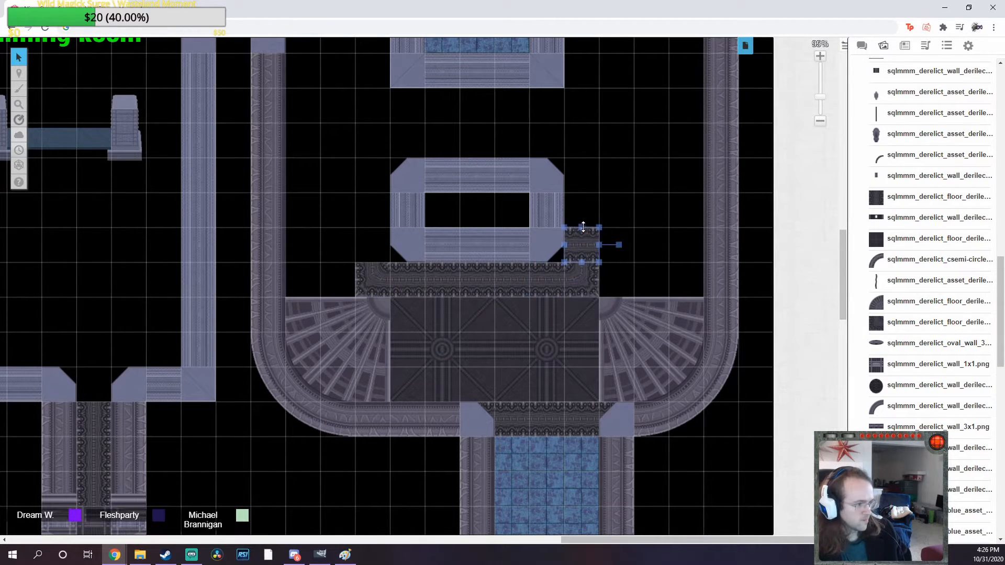
pyautogui.moveTo(619, 245); pyautogui.dragTo(576, 182)
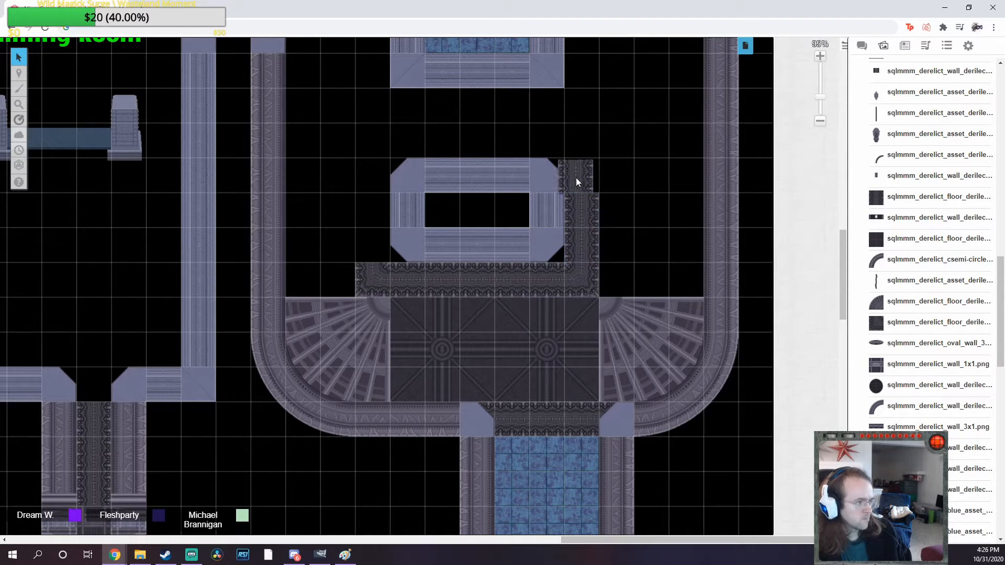
# Tuck floor pieces behind the frame's two eastern angled caps and turn the border's northeast corner with a rotated corner piece
pyautogui.moveTo(580, 262); pyautogui.dragTo(549, 256)
pyautogui.rightClick(550, 256)
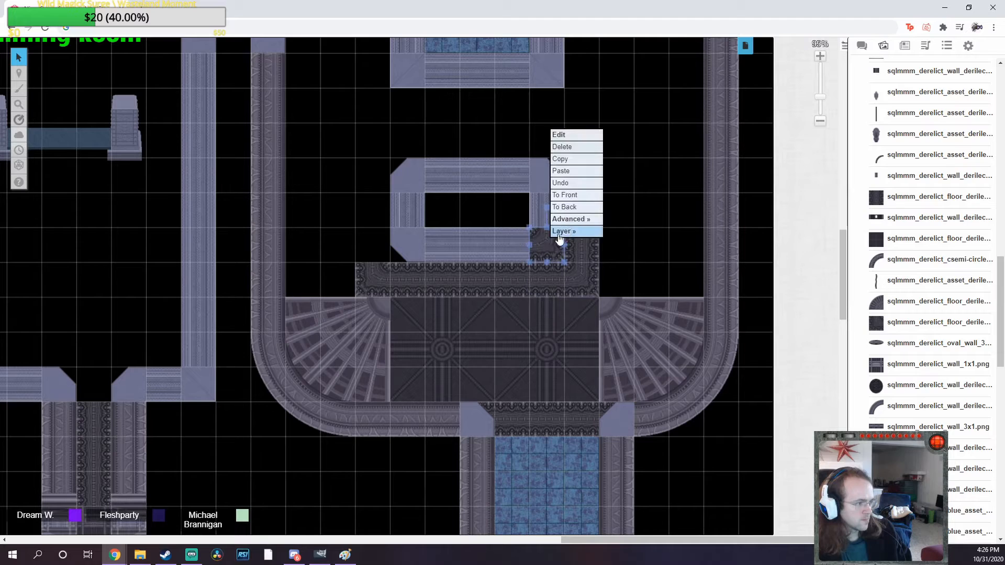
pyautogui.moveTo(581, 215)
pyautogui.click(655, 219)
pyautogui.hotkey('ctrl', 'v')
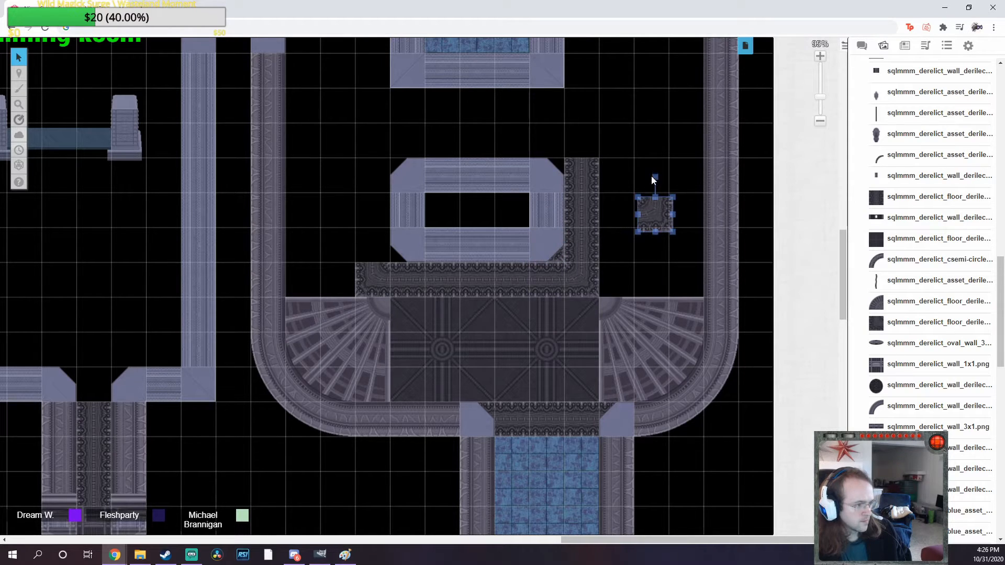
pyautogui.moveTo(653, 179); pyautogui.dragTo(600, 214)
pyautogui.moveTo(664, 217); pyautogui.dragTo(567, 140)
pyautogui.rightClick(559, 169)
pyautogui.click(574, 140)
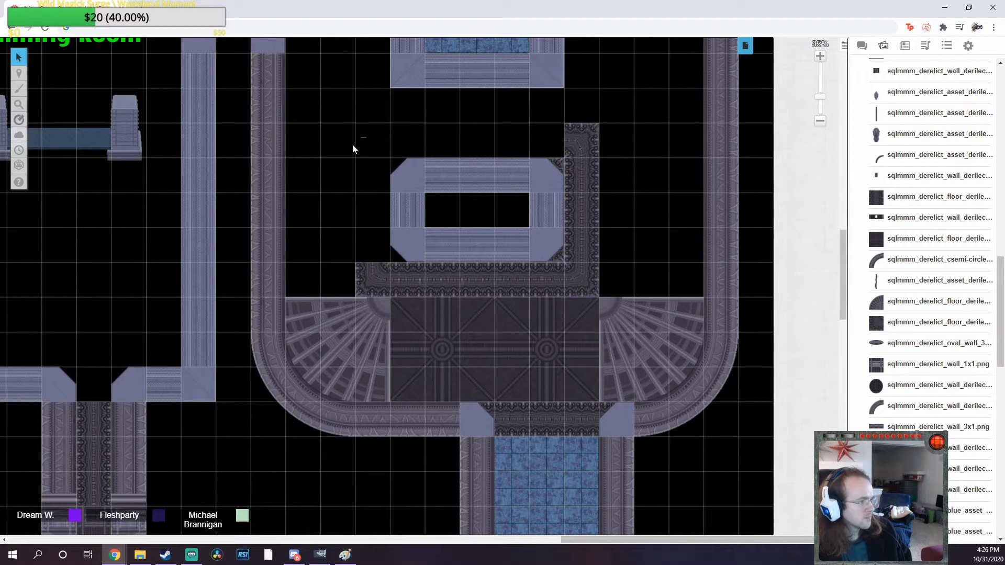
# Build the border's west side from a northwest corner piece and a copied upright strip, with a floor piece behind the southwest angled cap
pyautogui.hotkey('ctrl', 'v')
pyautogui.moveTo(371, 136); pyautogui.dragTo(372, 178)
pyautogui.click(586, 235)
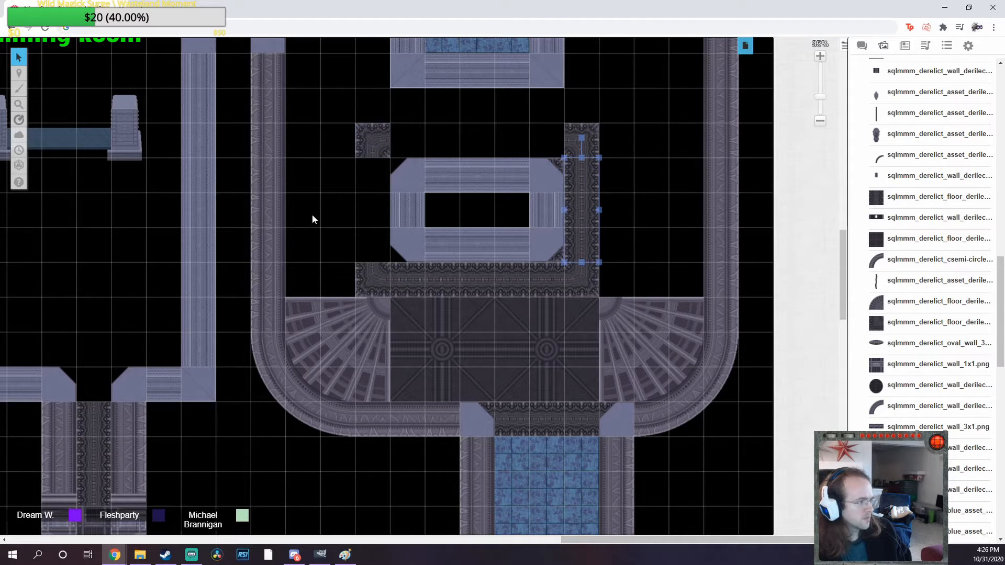
pyautogui.hotkey('ctrl', 'c')
pyautogui.hotkey('ctrl', 'v')
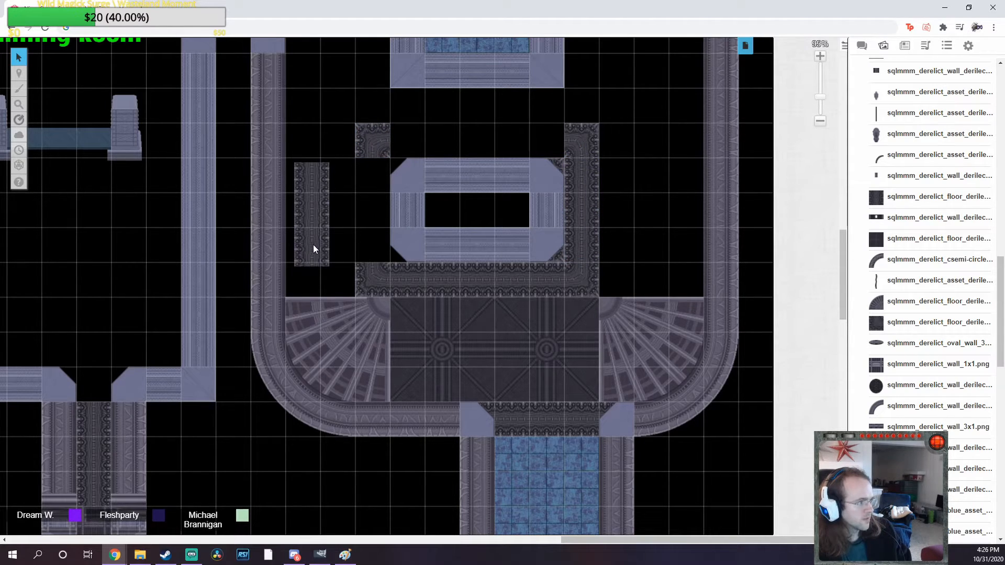
pyautogui.moveTo(314, 258); pyautogui.dragTo(376, 252)
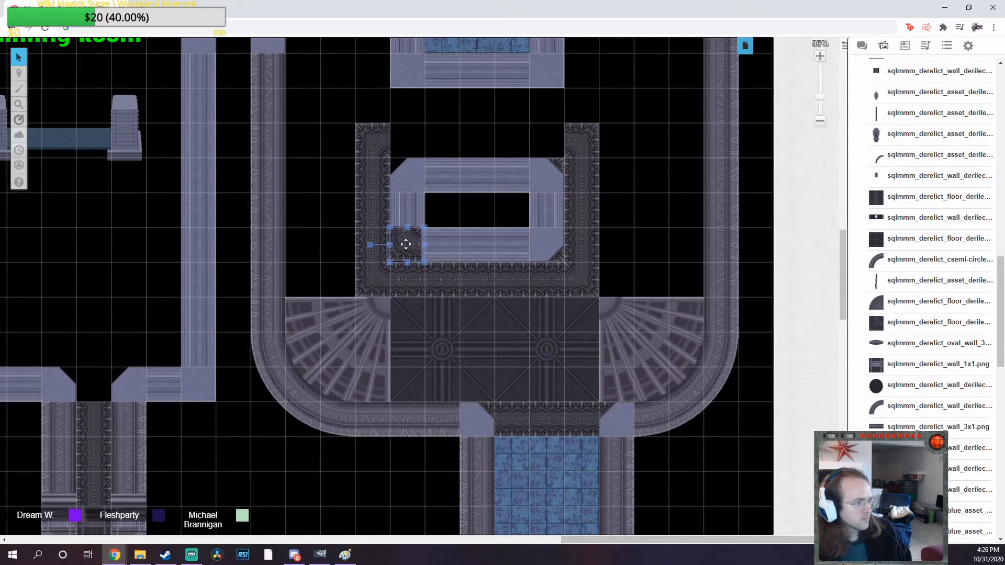
pyautogui.rightClick(404, 243)
pyautogui.click(330, 213)
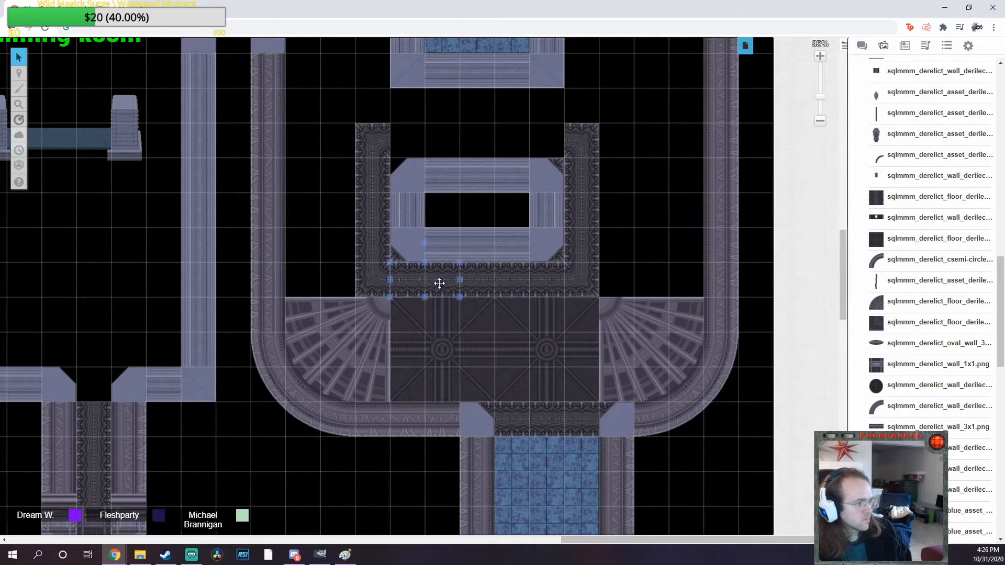
# Close the border's north side with a copy of the five-square strip and fill behind the frame's northwest angled cap
pyautogui.scroll(3, 506, 165)
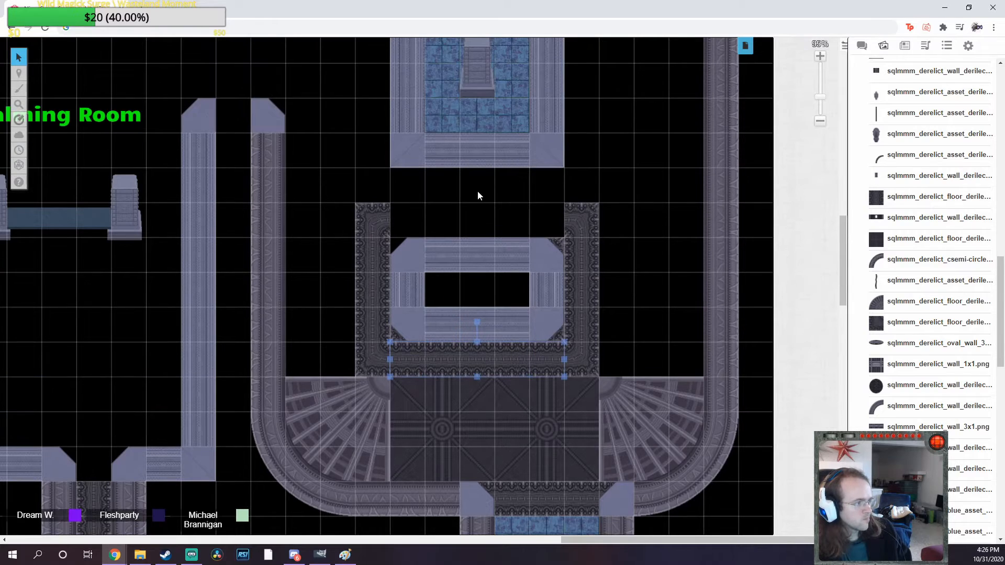
pyautogui.hotkey('ctrl', 'v')
pyautogui.moveTo(543, 195); pyautogui.dragTo(554, 225)
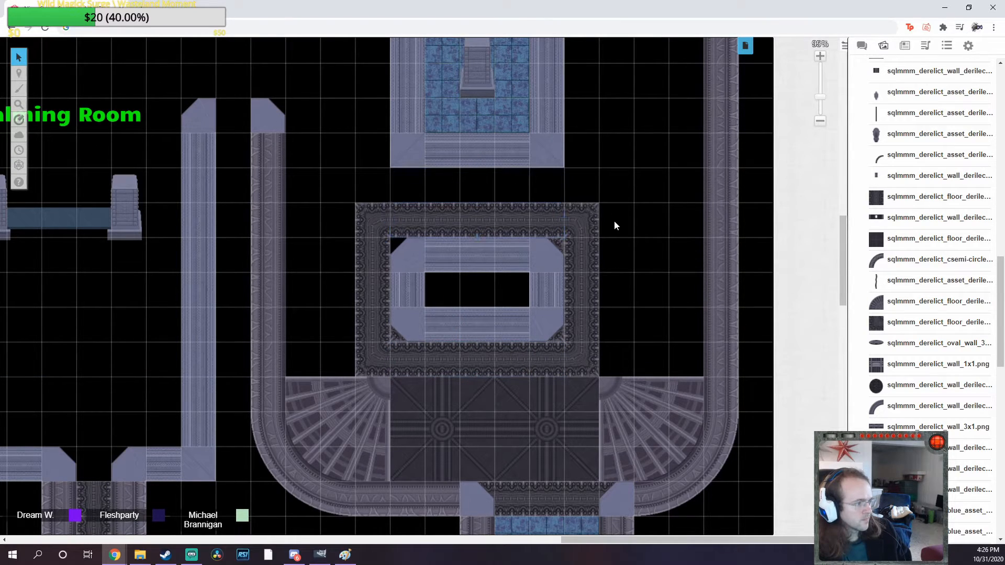
pyautogui.click(344, 176)
pyautogui.click(403, 257)
pyautogui.rightClick(403, 256)
pyautogui.click(419, 227)
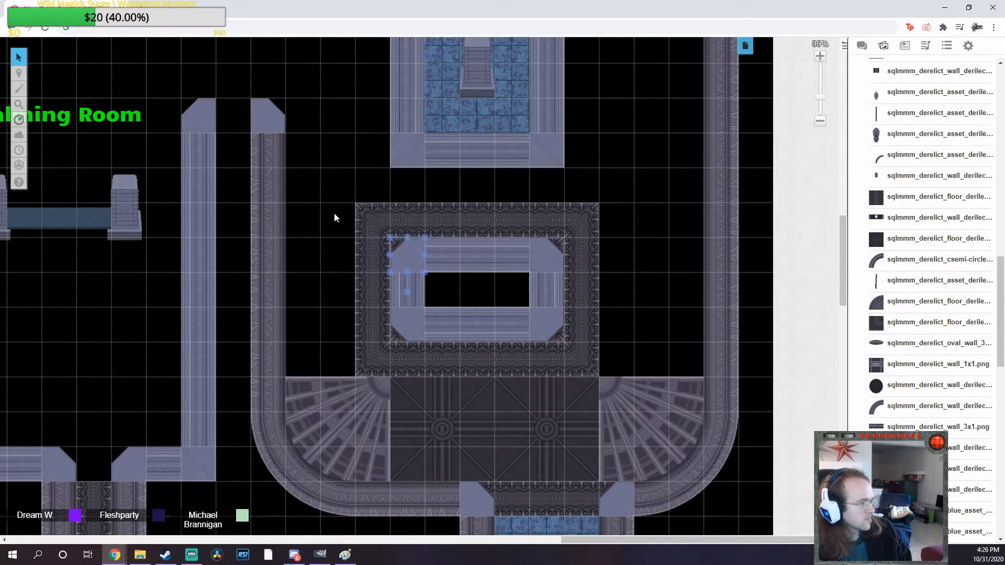
# Select the finished floor-bordered frame, and delete the plain octagonal wall frame between the two blue-tiled enclosures farther north
pyautogui.scroll(5, 334, 218)
pyautogui.moveTo(328, 331); pyautogui.dragTo(591, 473)
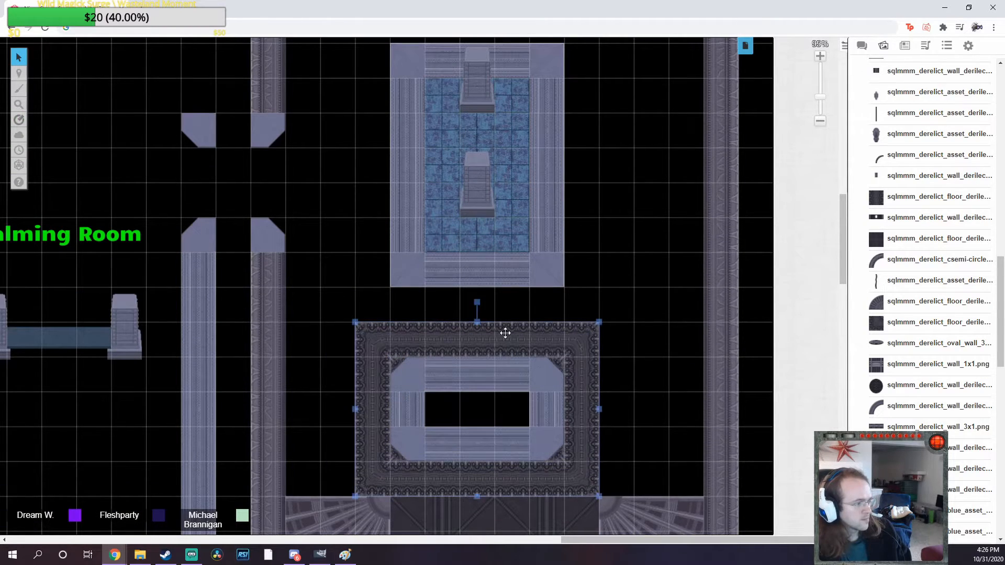
pyautogui.scroll(8, 505, 333)
pyautogui.click(500, 375)
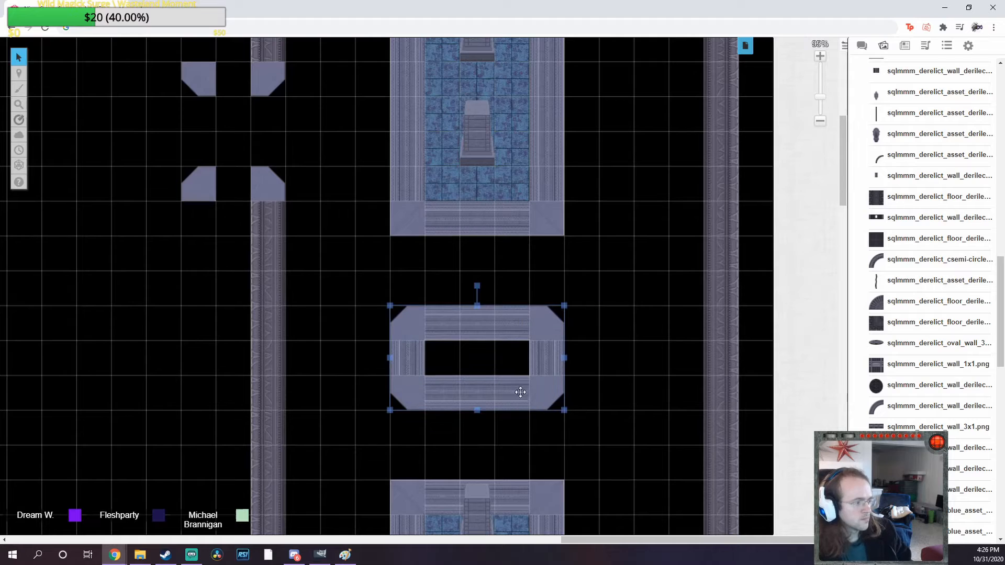
pyautogui.press('Delete')
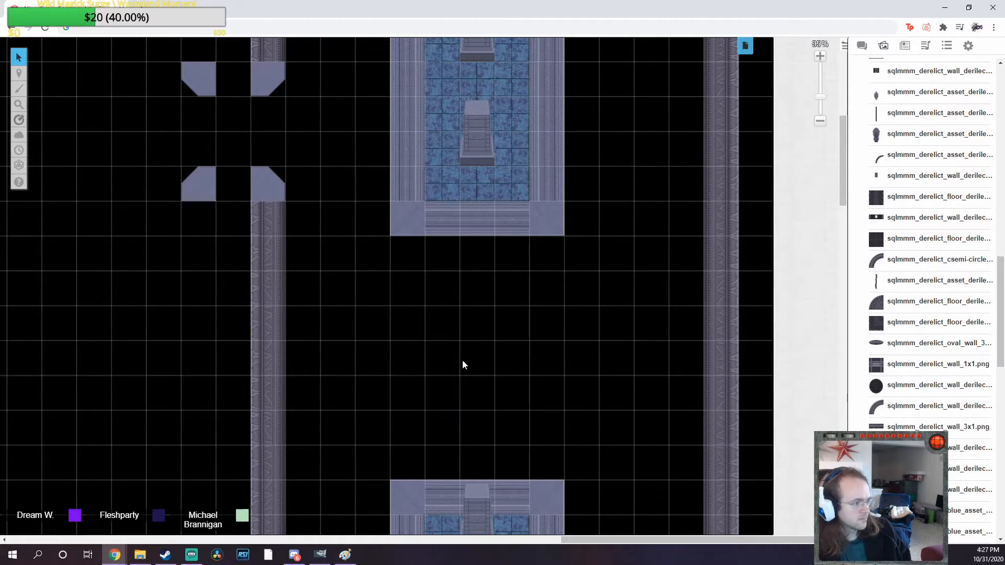
# Paste the floor-bordered octagonal frame into the gap between the two blue-tiled enclosures and align it with their centre line
pyautogui.hotkey('ctrl', 'v')
pyautogui.moveTo(325, 285); pyautogui.dragTo(579, 446)
pyautogui.moveTo(577, 439); pyautogui.dragTo(584, 437)
pyautogui.click(629, 395)
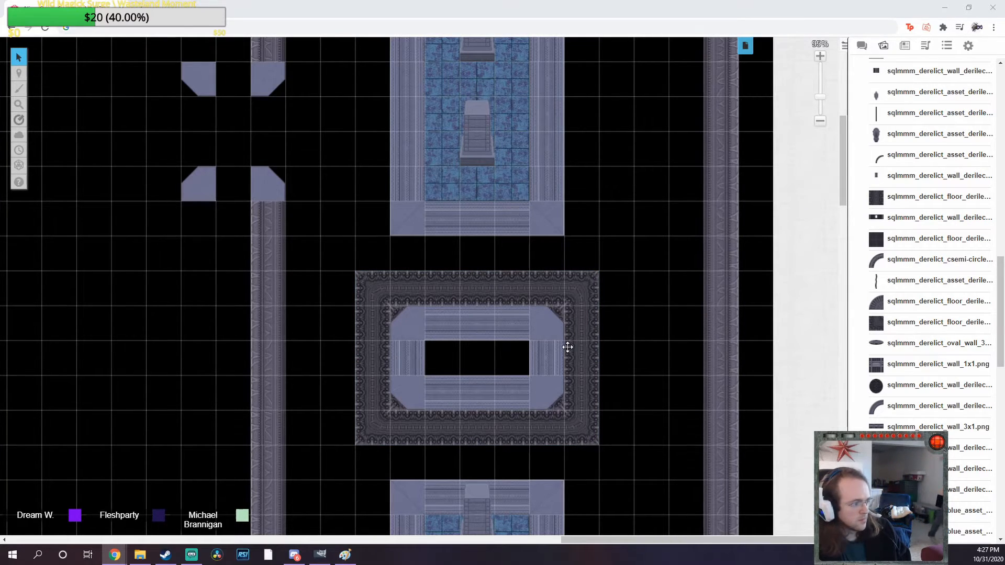
# Review the bordered frames in the rounded chamber, the blue-tiled corridors south of it and the surrounding Tomb\Crypt rooms
pyautogui.scroll(-2, 567, 347)
pyautogui.scroll(-1, 567, 348)
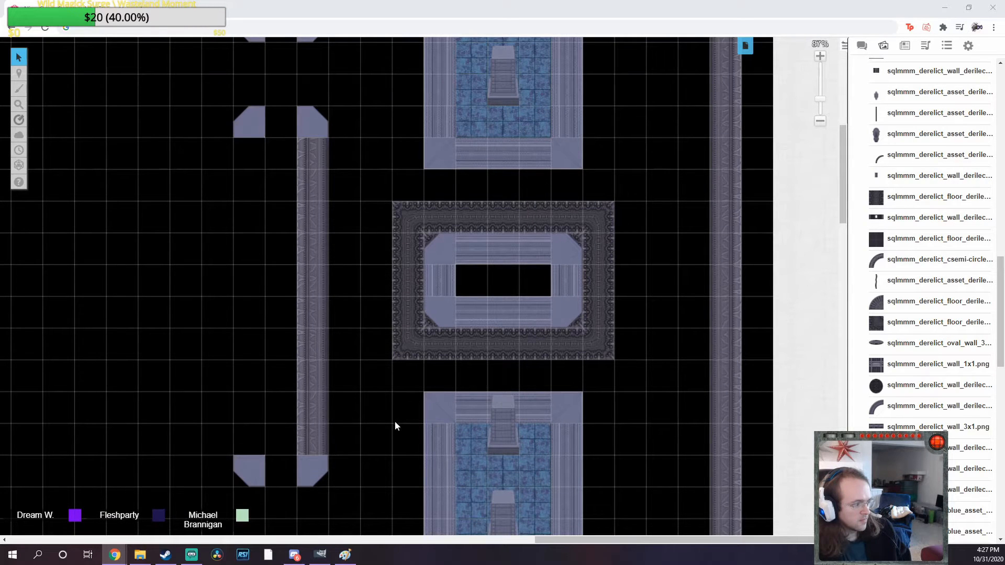
pyautogui.scroll(2, 453, 422)
pyautogui.scroll(-5, 485, 410)
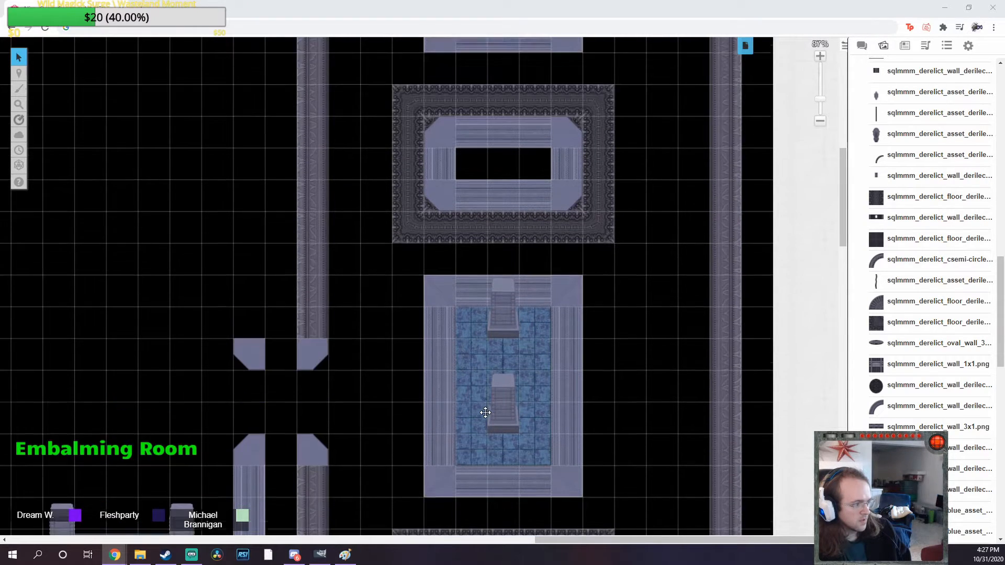
pyautogui.scroll(-2, 486, 412)
pyautogui.scroll(-10, 382, 443)
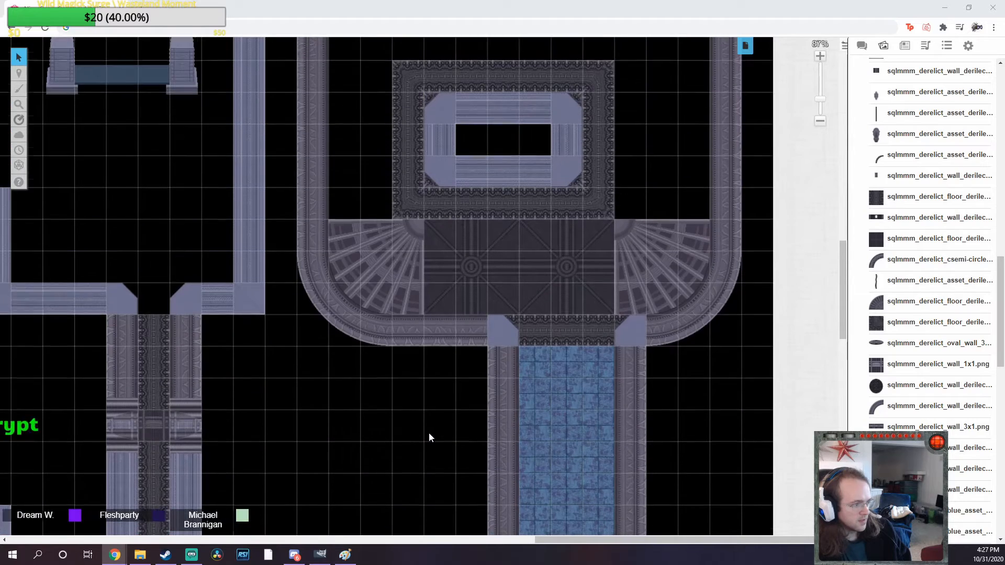
pyautogui.scroll(5, 428, 435)
pyautogui.middleClick(513, 407)
pyautogui.scroll(-3, 471, 310)
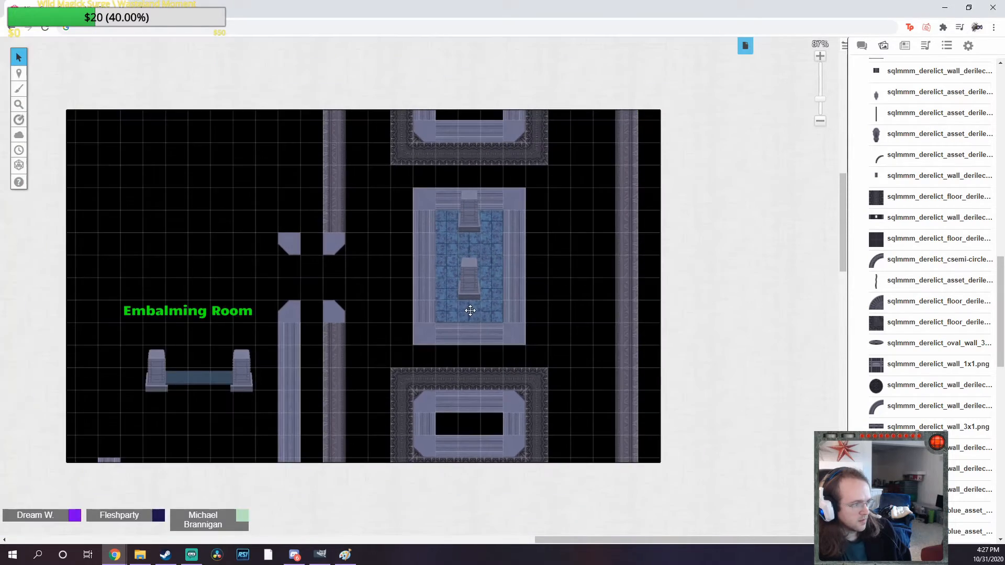
pyautogui.middleClick(502, 354)
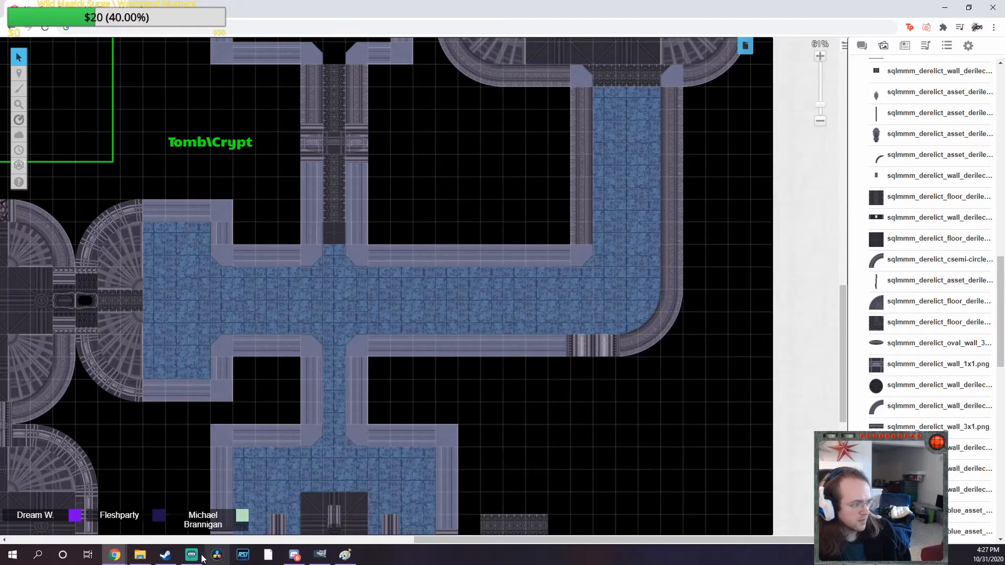
pyautogui.click(202, 557)
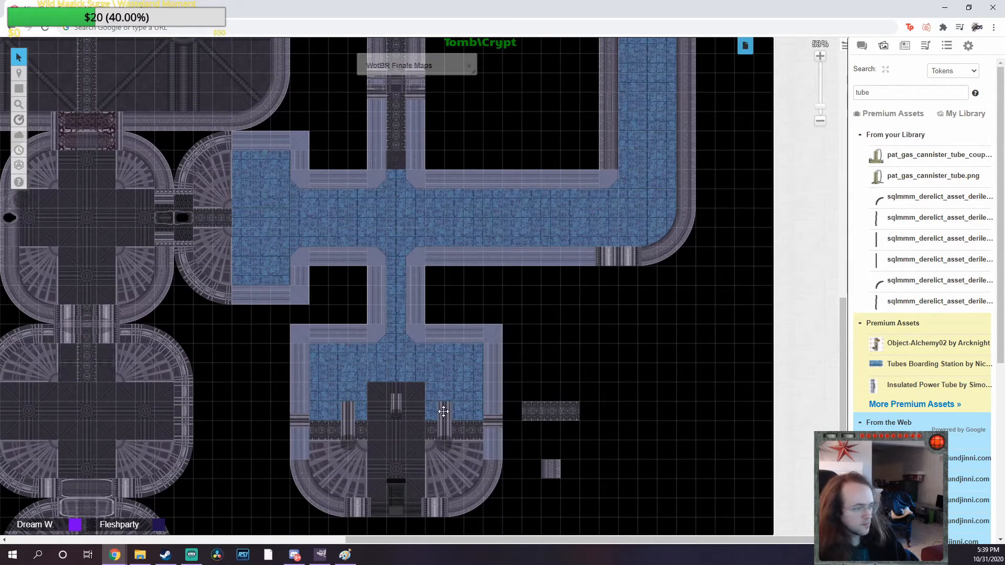
pyautogui.middleClick(671, 388)
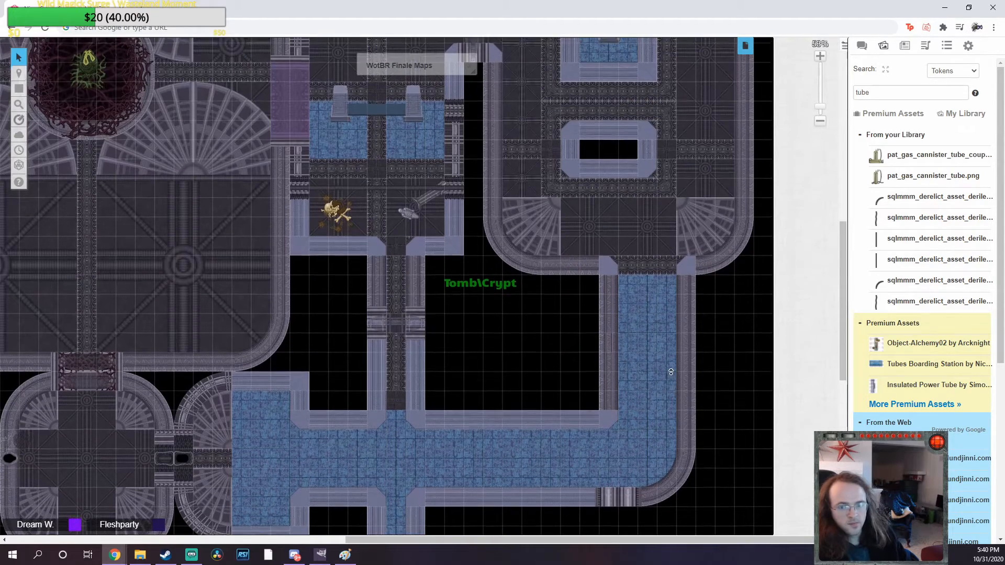
pyautogui.scroll(3, 667, 369)
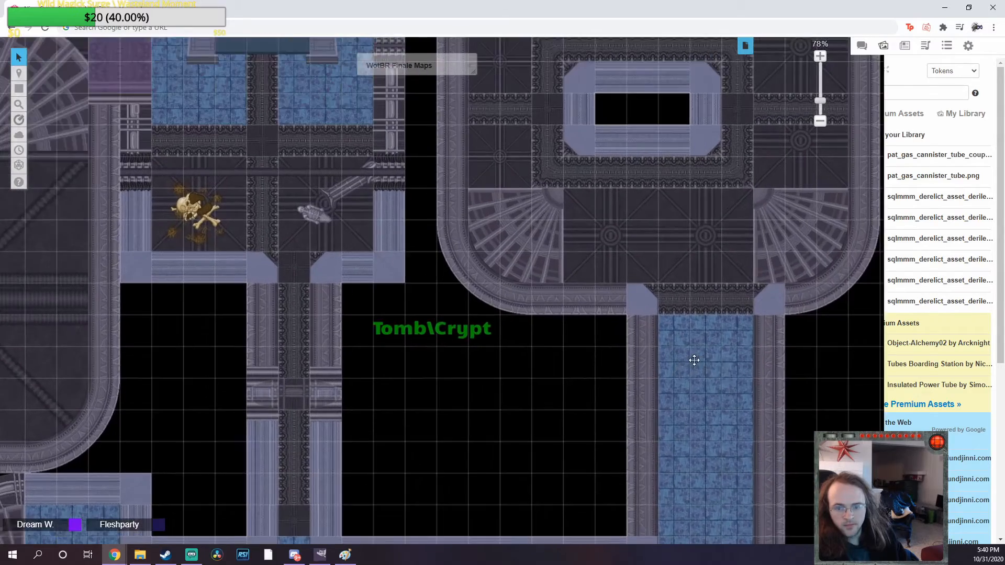
pyautogui.scroll(2, 691, 357)
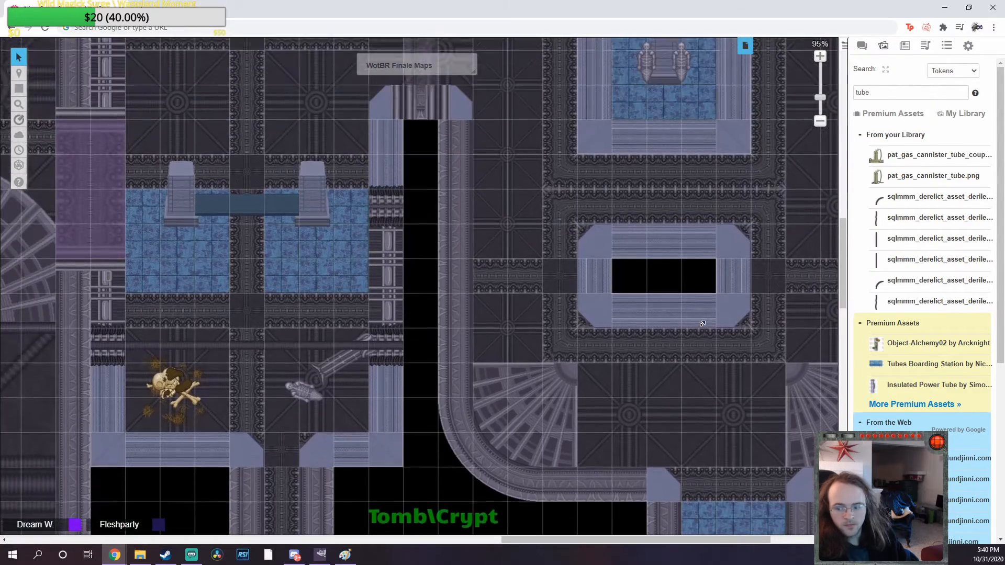
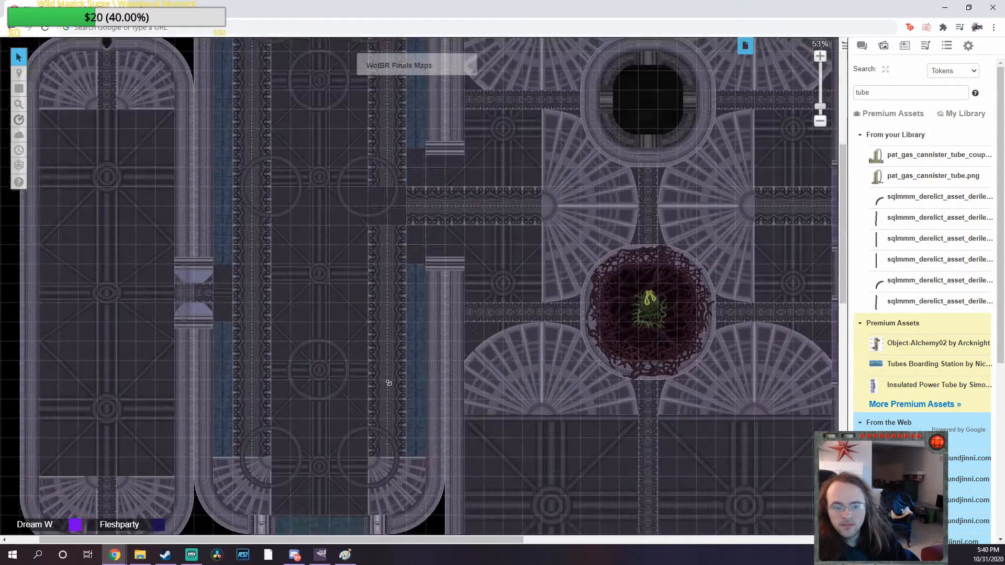
# Place two copies of the eastern doorway's horizontal ornate strip on the central floor of the long western hall
pyautogui.scroll(10, 220, 307)
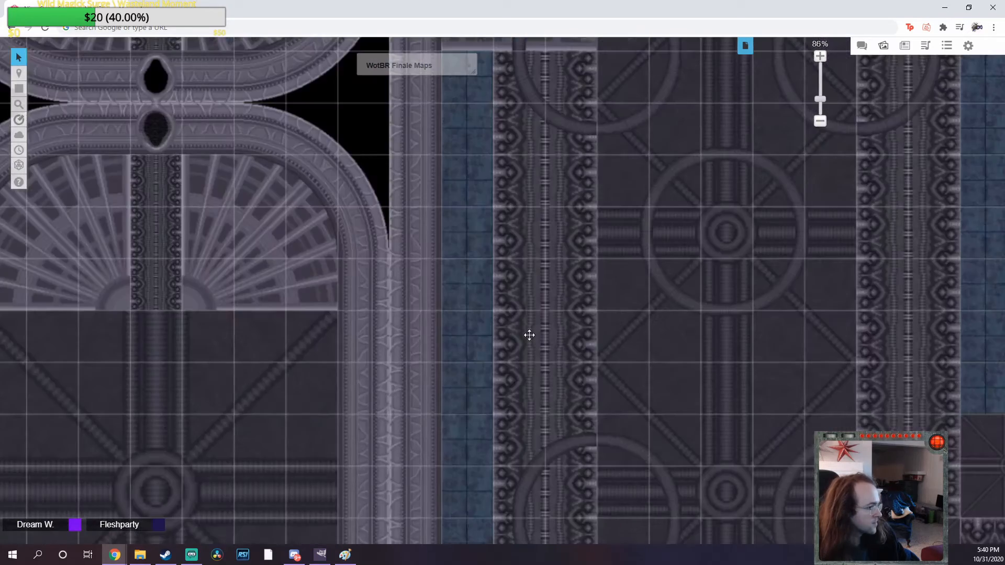
pyautogui.scroll(-4, 360, 388)
pyautogui.moveTo(360, 388); pyautogui.dragTo(392, 175)
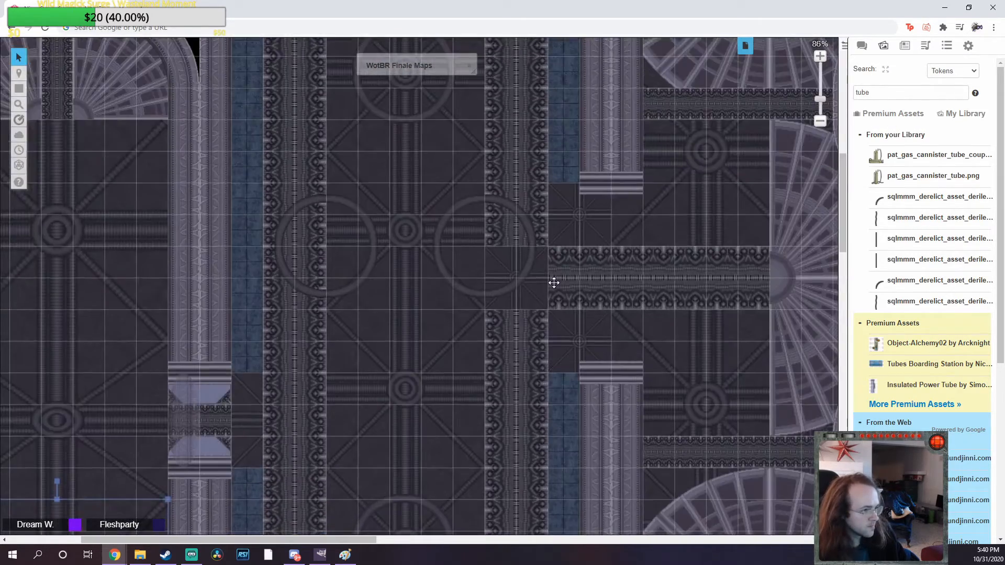
pyautogui.click(586, 333)
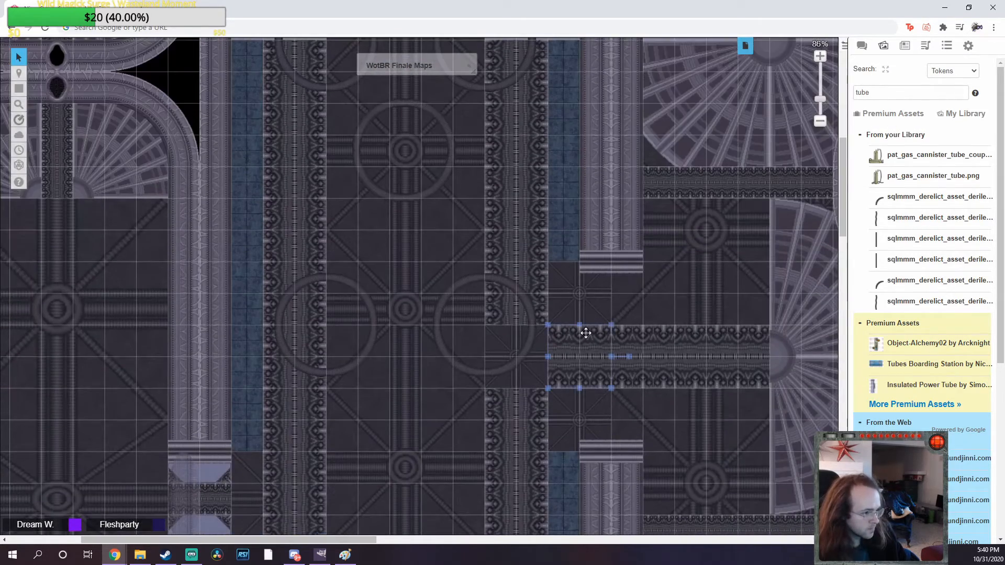
pyautogui.hotkey('ctrl', 'c')
pyautogui.hotkey('ctrl', 'v')
pyautogui.moveTo(416, 415); pyautogui.dragTo(453, 420)
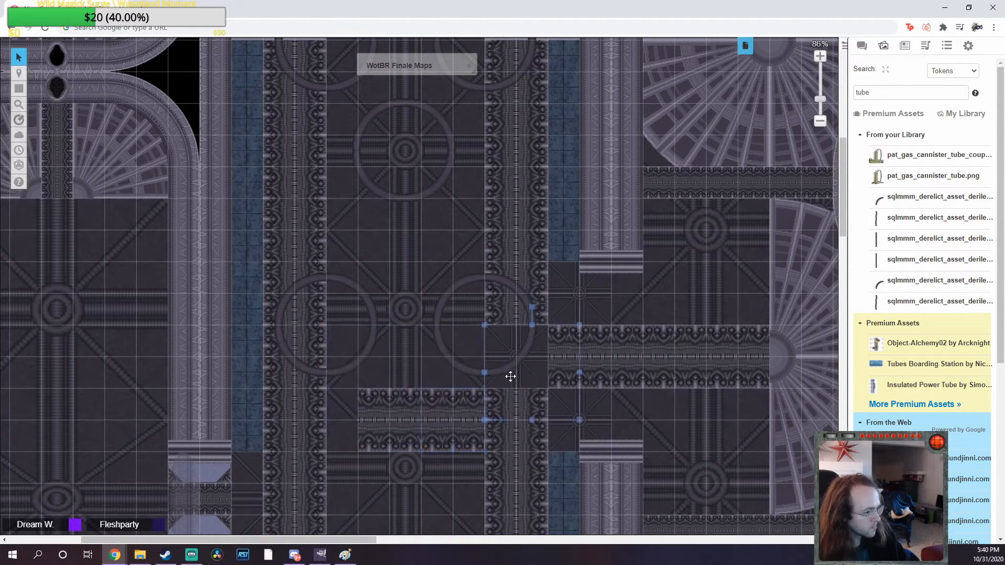
# Paste a plain floor tile, shrink it to two squares and lay it over the hall's western upright strip, level with the eastern doorway
pyautogui.click(586, 410)
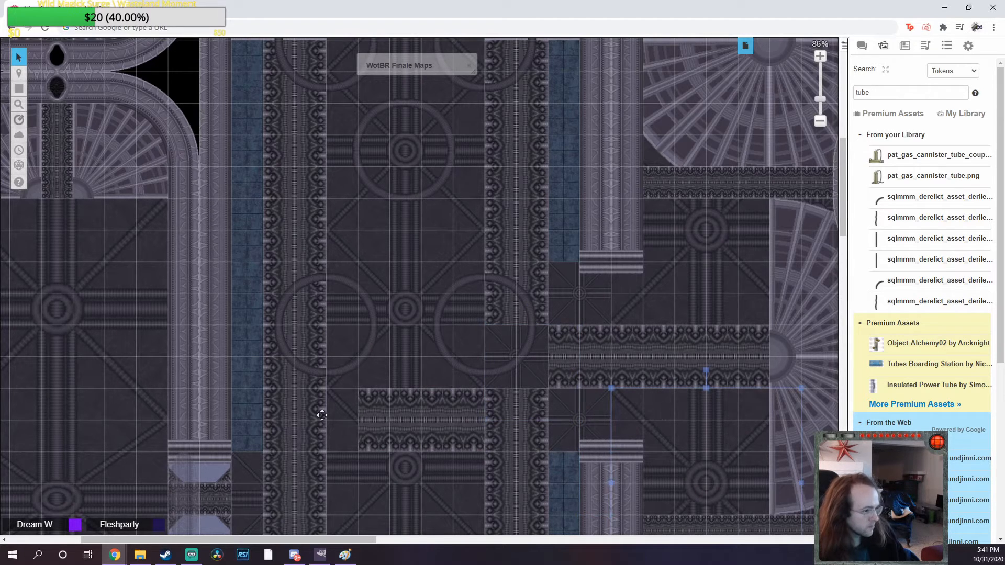
pyautogui.hotkey('ctrl', 'v')
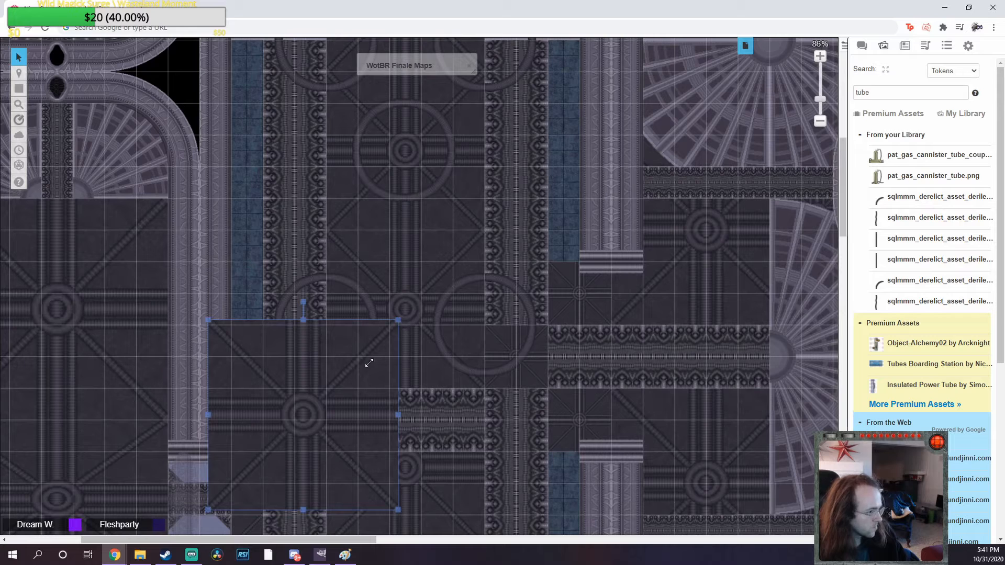
pyautogui.moveTo(369, 363); pyautogui.dragTo(277, 462)
pyautogui.moveTo(236, 491); pyautogui.dragTo(165, 413)
pyautogui.click(305, 369)
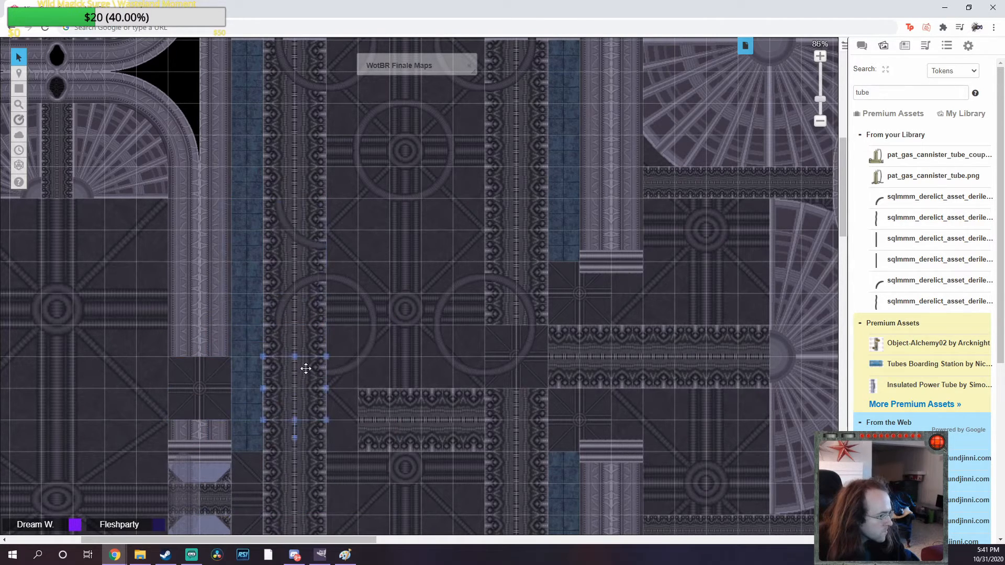
pyautogui.moveTo(214, 388); pyautogui.dragTo(306, 358)
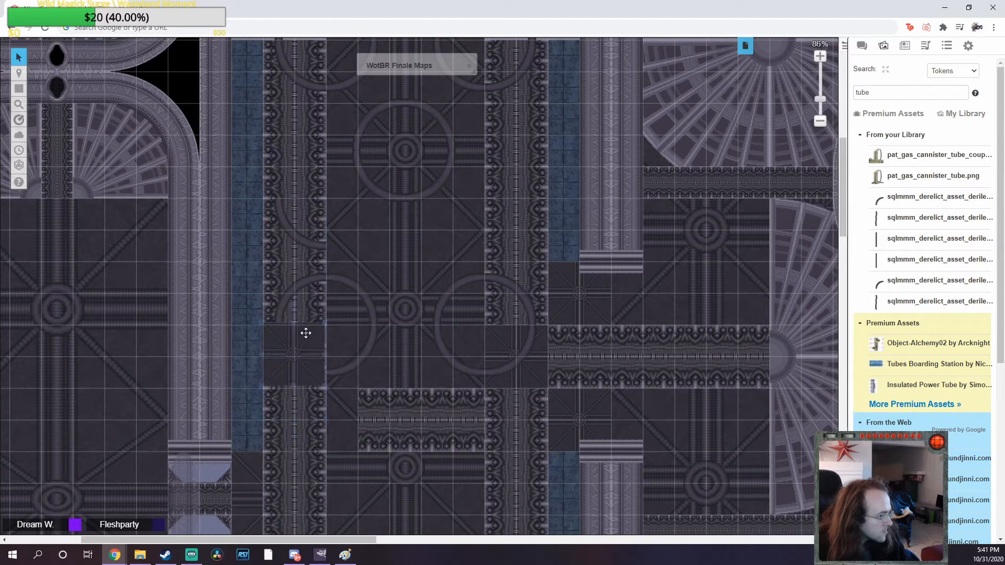
# Bring the western ring's southwest quarter to the front and move it back over the new floor tile
pyautogui.rightClick(305, 234)
pyautogui.rightClick(284, 217)
pyautogui.click(307, 177)
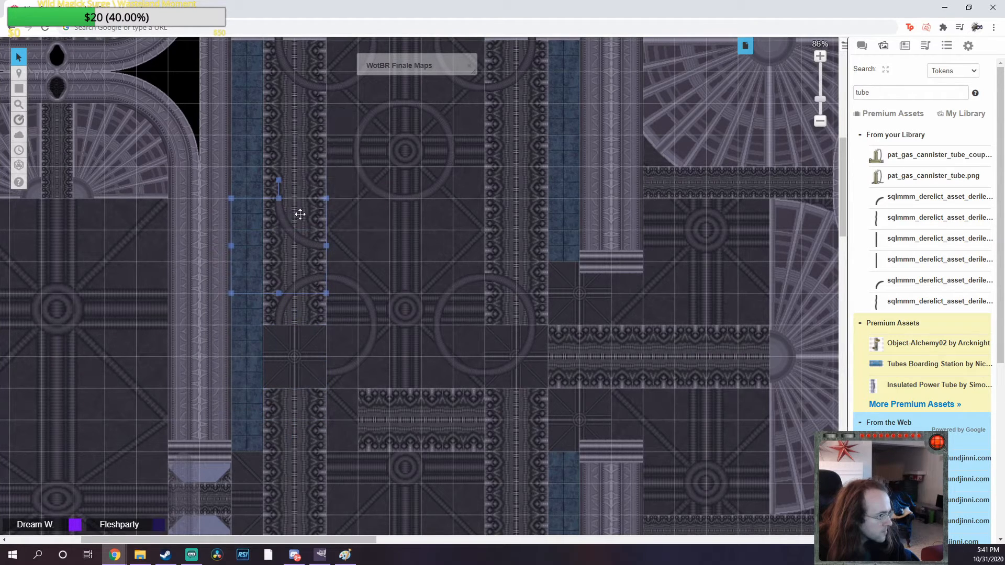
pyautogui.moveTo(299, 215); pyautogui.dragTo(302, 350)
# Move the copied horizontal strips between the two crossings and extend them across the hall's five-square central floor
pyautogui.click(417, 415)
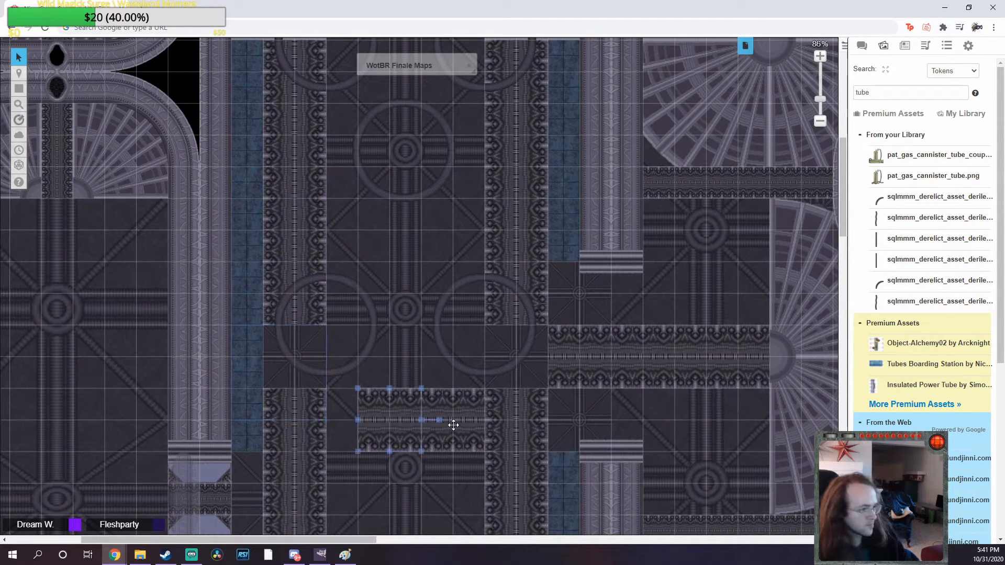
pyautogui.moveTo(449, 432); pyautogui.dragTo(419, 370)
pyautogui.click(510, 424)
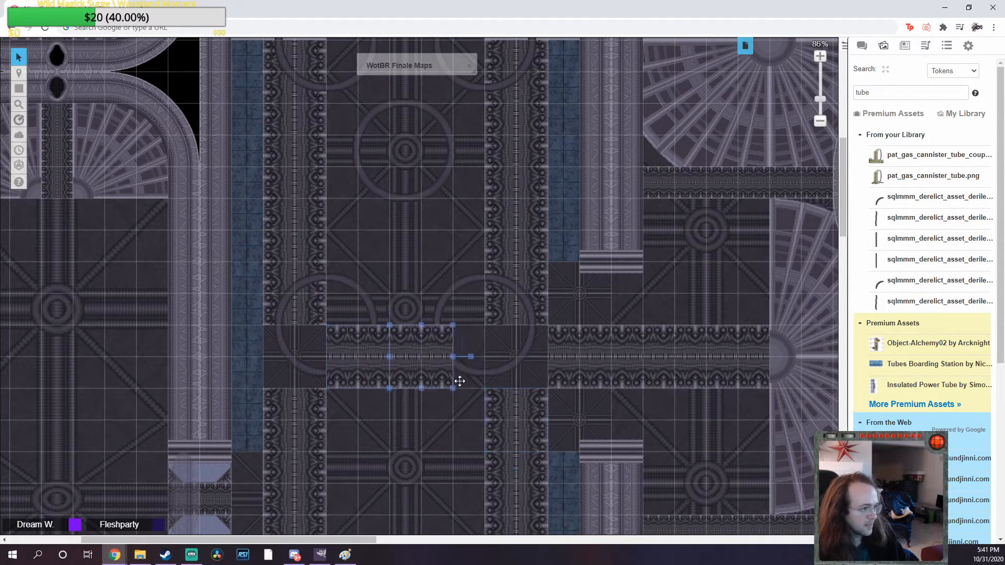
pyautogui.press('Right')
pyautogui.press('Down')
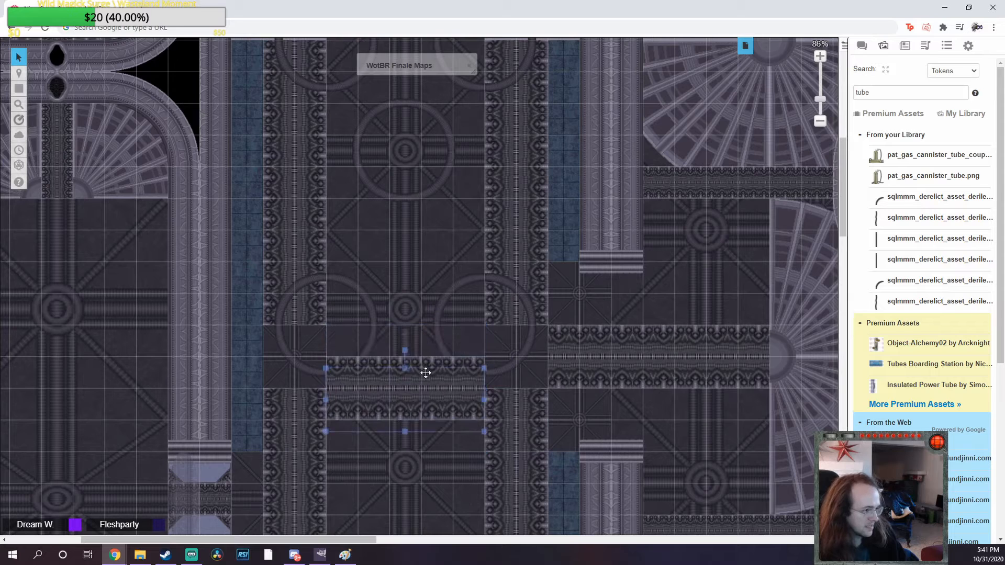
# Reorder the overlapping pieces, seat the horizontal strip level with both crossings and return the two southern ring quarters to their places over it
pyautogui.keyDown('shift'); pyautogui.click(369, 346); pyautogui.keyUp('shift')
pyautogui.rightClick(369, 346)
pyautogui.click(397, 316)
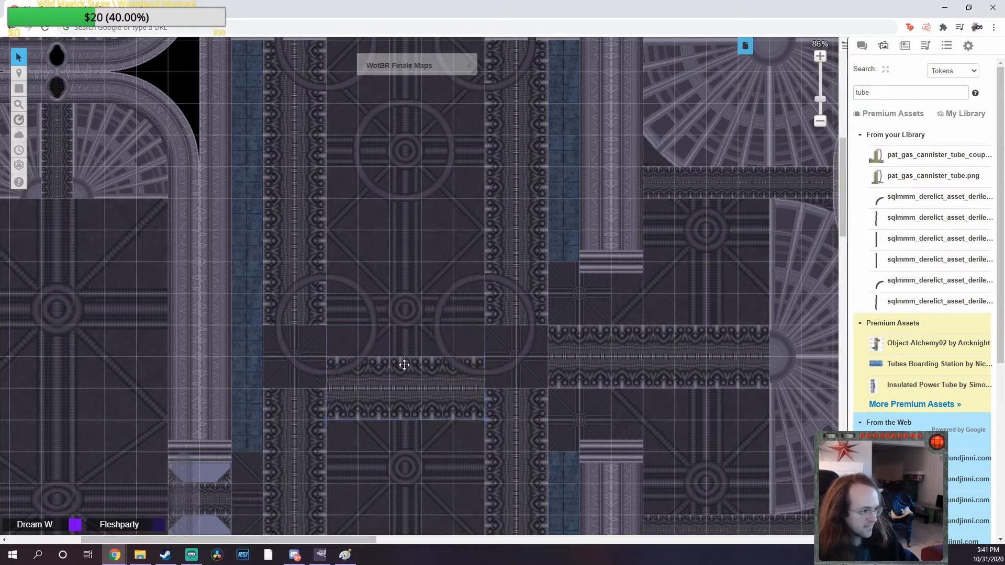
pyautogui.moveTo(437, 409); pyautogui.dragTo(432, 530)
pyautogui.moveTo(443, 389); pyautogui.dragTo(441, 361)
pyautogui.click(398, 354)
pyautogui.moveTo(415, 415); pyautogui.dragTo(373, 365)
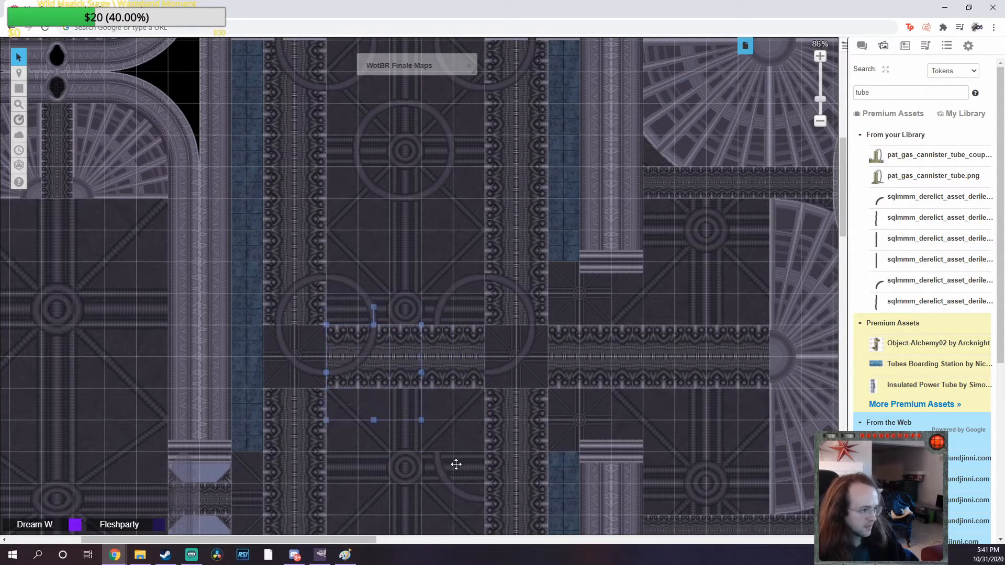
pyautogui.moveTo(456, 464); pyautogui.dragTo(452, 349)
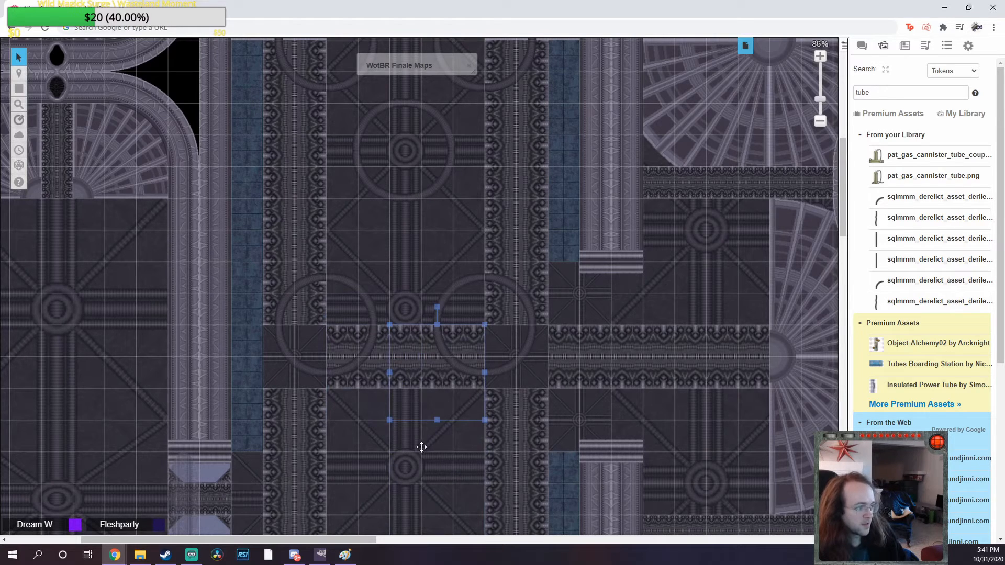
# Centre the two rings on the eastern and western strip crossings and bring them to the front
pyautogui.click(502, 296)
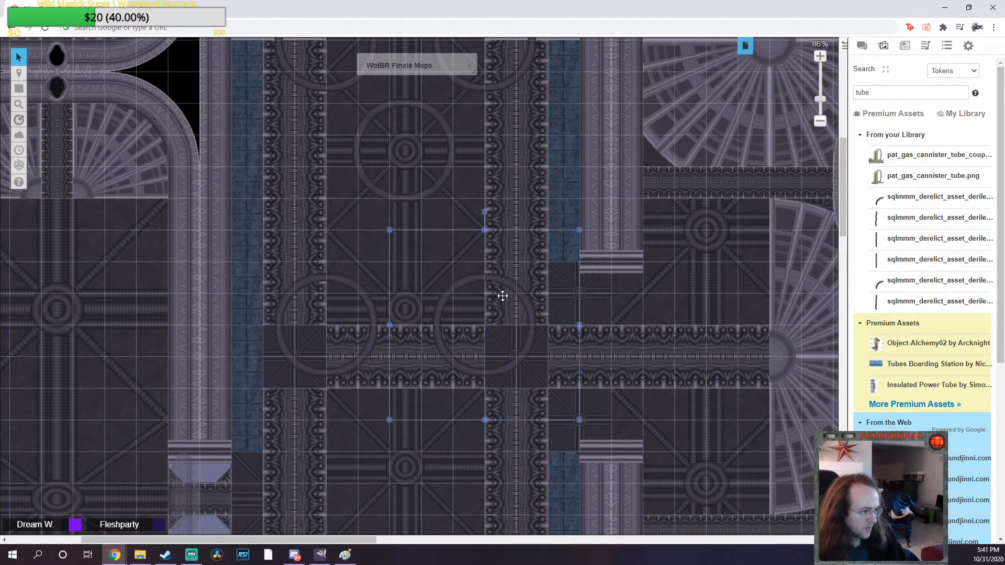
pyautogui.moveTo(535, 313); pyautogui.dragTo(551, 330)
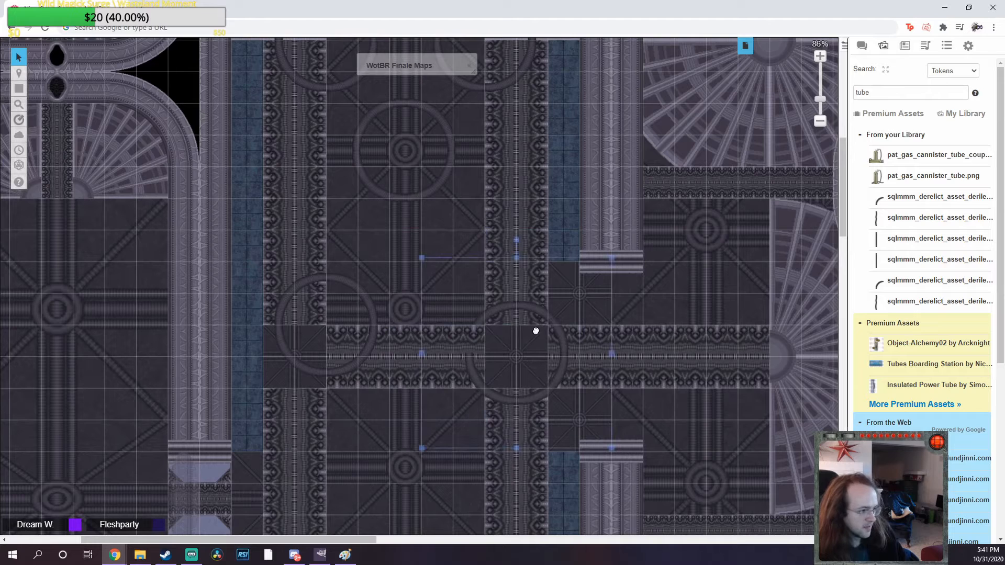
pyautogui.rightClick(536, 331)
pyautogui.moveTo(487, 332)
pyautogui.mouseDown()
pyautogui.moveTo(366, 363)
pyautogui.moveTo(289, 366)
pyautogui.moveTo(296, 304)
pyautogui.moveTo(330, 326)
pyautogui.mouseUp()
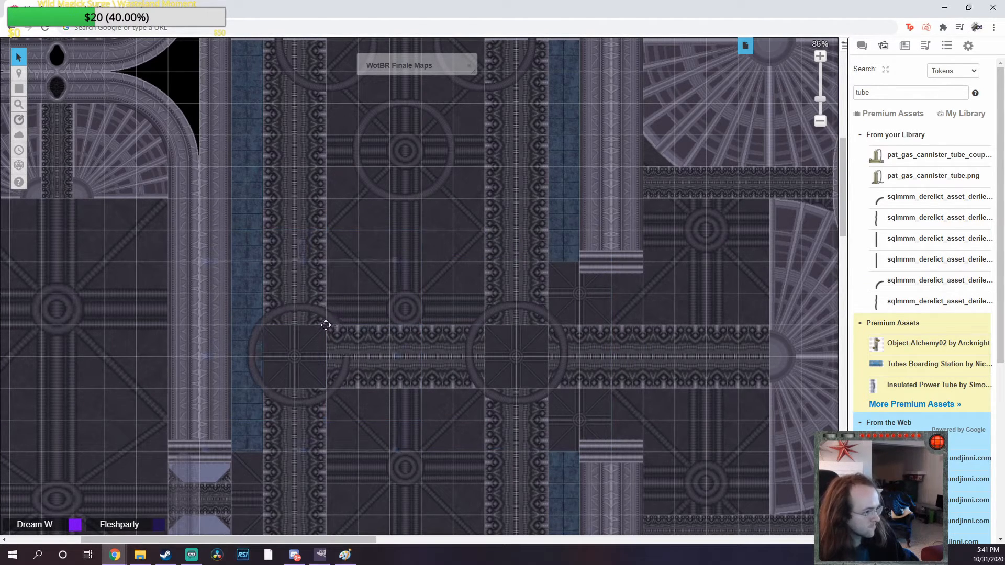
pyautogui.rightClick(311, 302)
pyautogui.click(329, 256)
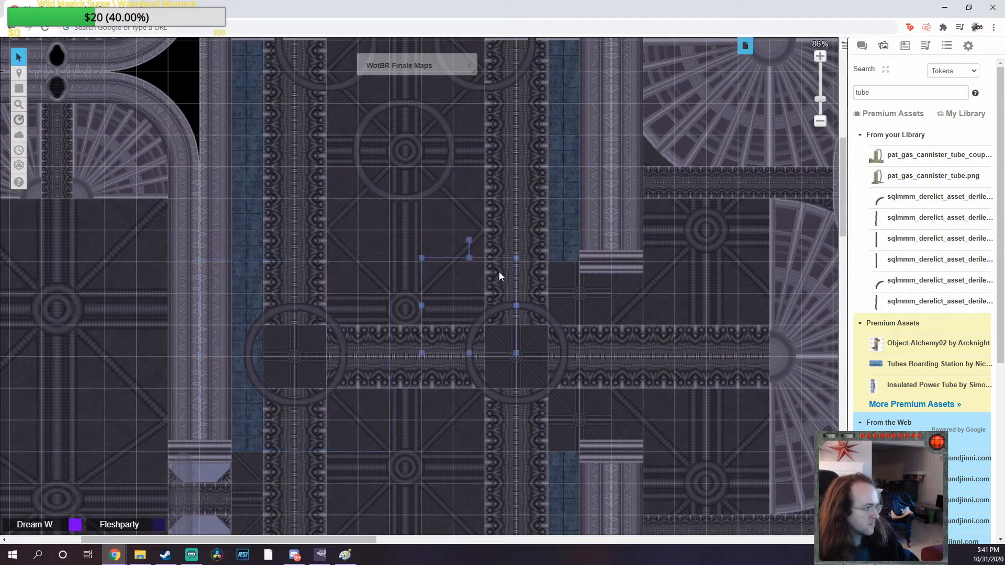
# Send the small dark piece in the long westernmost room to the back and centre the striped upright piece on the floor's middle line
pyautogui.scroll(-1, 442, 317)
pyautogui.scroll(-2, 443, 317)
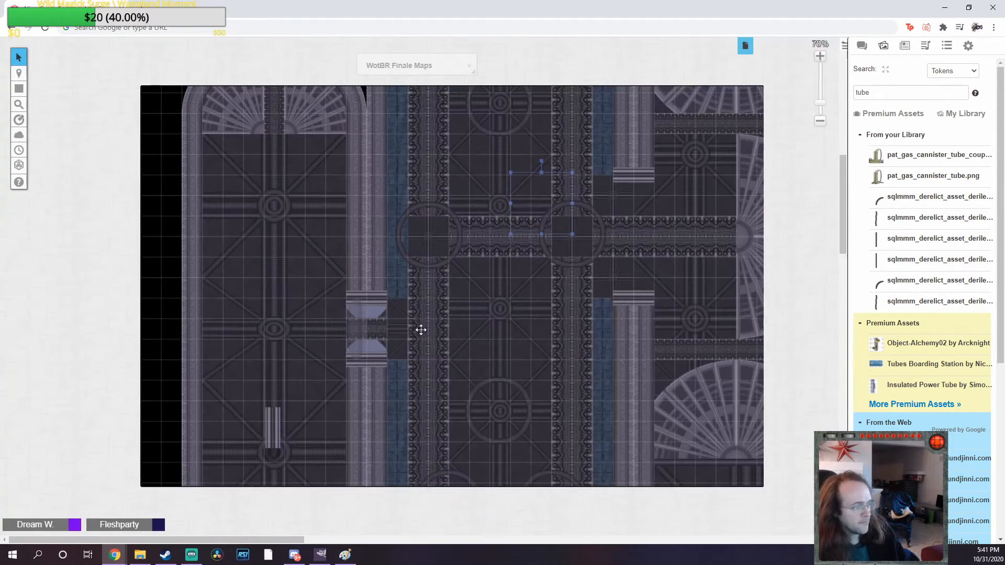
pyautogui.scroll(-5, 408, 296)
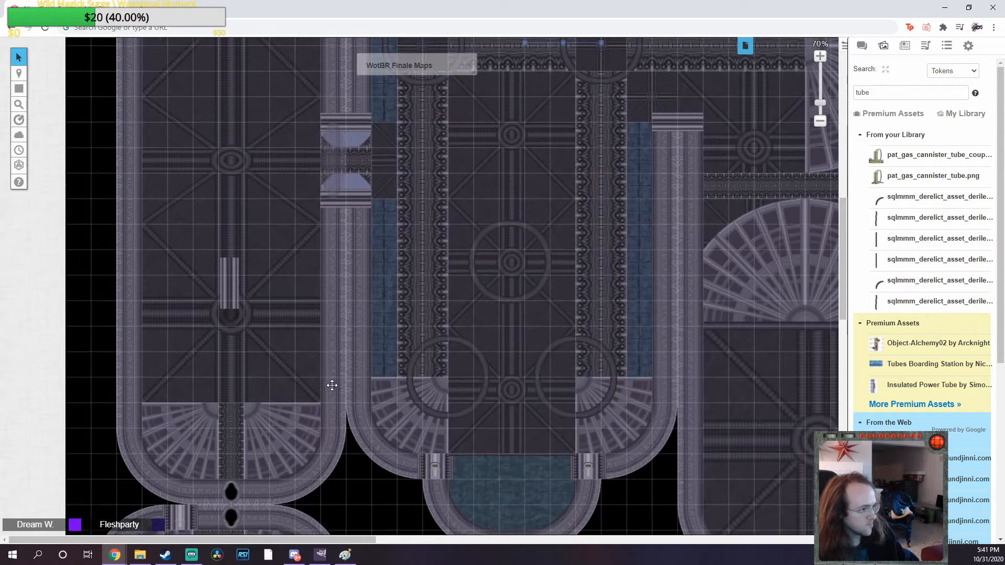
pyautogui.scroll(2, 332, 385)
pyautogui.rightClick(233, 396)
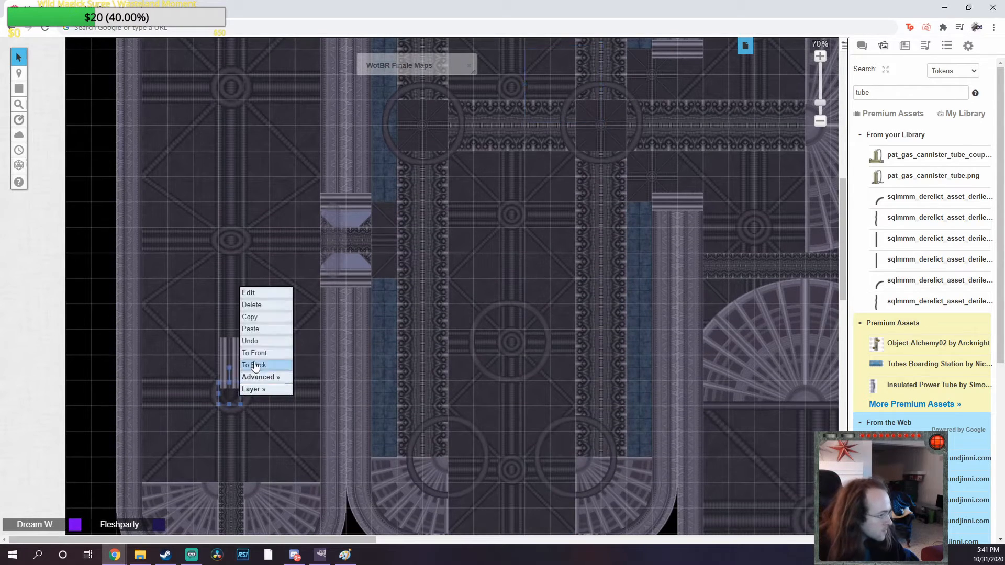
pyautogui.click(261, 363)
pyautogui.moveTo(230, 361); pyautogui.dragTo(243, 373)
pyautogui.click(230, 393)
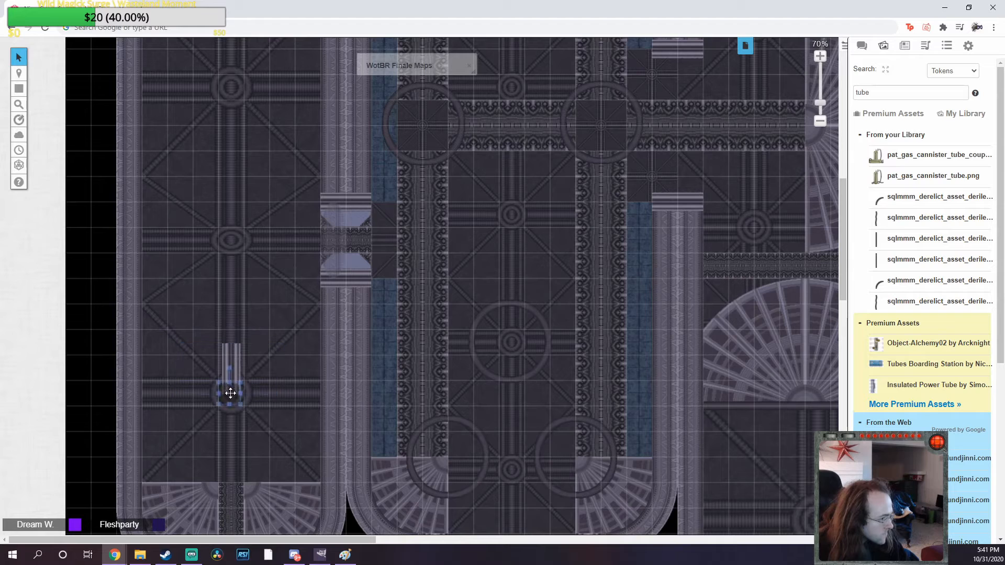
pyautogui.click(244, 357)
pyautogui.click(236, 242)
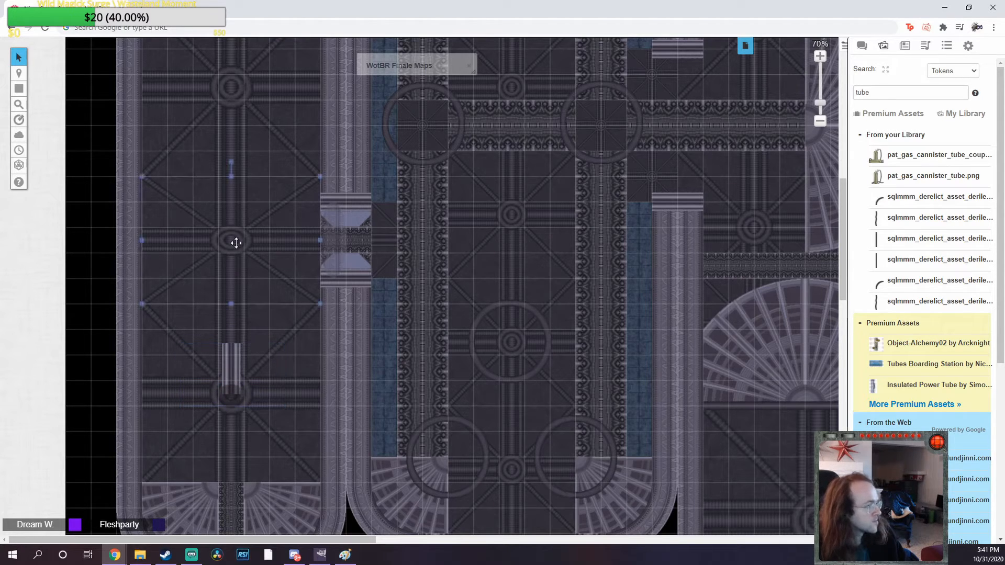
# Restack the small dark piece at the westernmost room's middle crossing and lower the striped upright piece to overlap it
pyautogui.click(235, 241)
pyautogui.rightClick(236, 242)
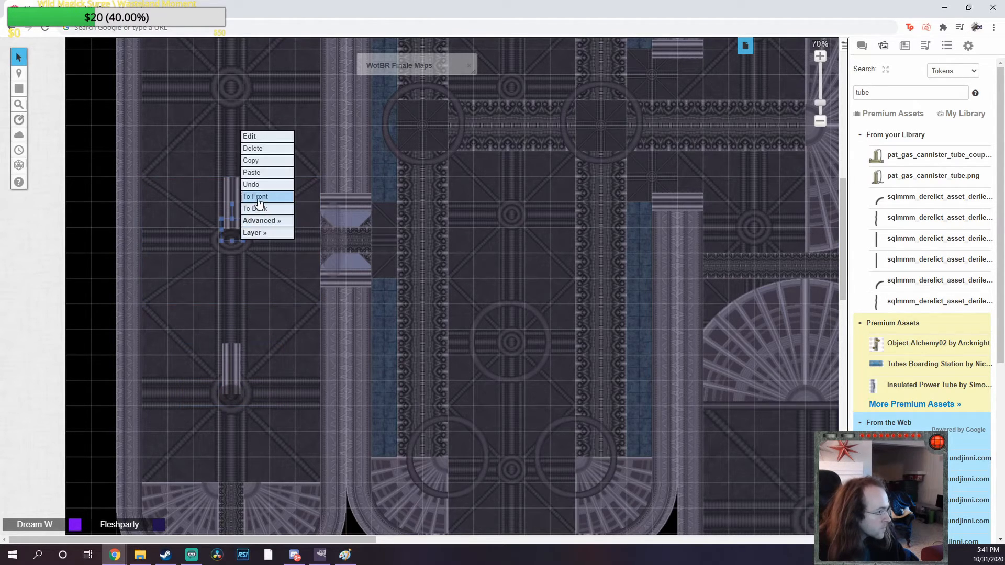
pyautogui.click(228, 235)
pyautogui.click(233, 202)
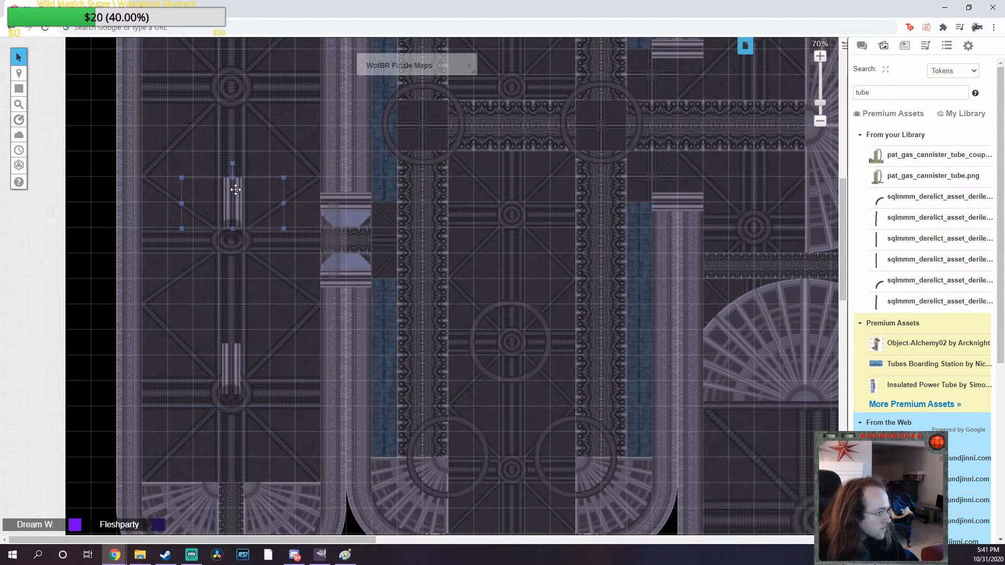
pyautogui.moveTo(236, 199)
pyautogui.mouseDown()
pyautogui.moveTo(240, 226)
pyautogui.moveTo(243, 208)
pyautogui.mouseUp()
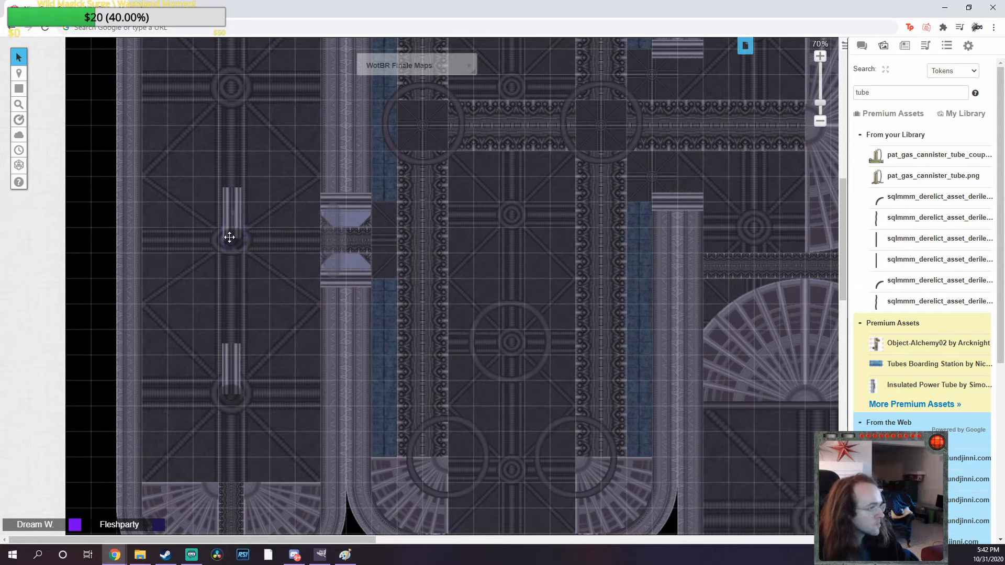
# Seat the striped upright piece over the small dark piece at the room's northern crossing, centred on the middle line
pyautogui.scroll(3, 236, 207)
pyautogui.moveTo(236, 207)
pyautogui.mouseDown()
pyautogui.moveTo(254, 224)
pyautogui.moveTo(242, 213)
pyautogui.moveTo(236, 223)
pyautogui.mouseUp()
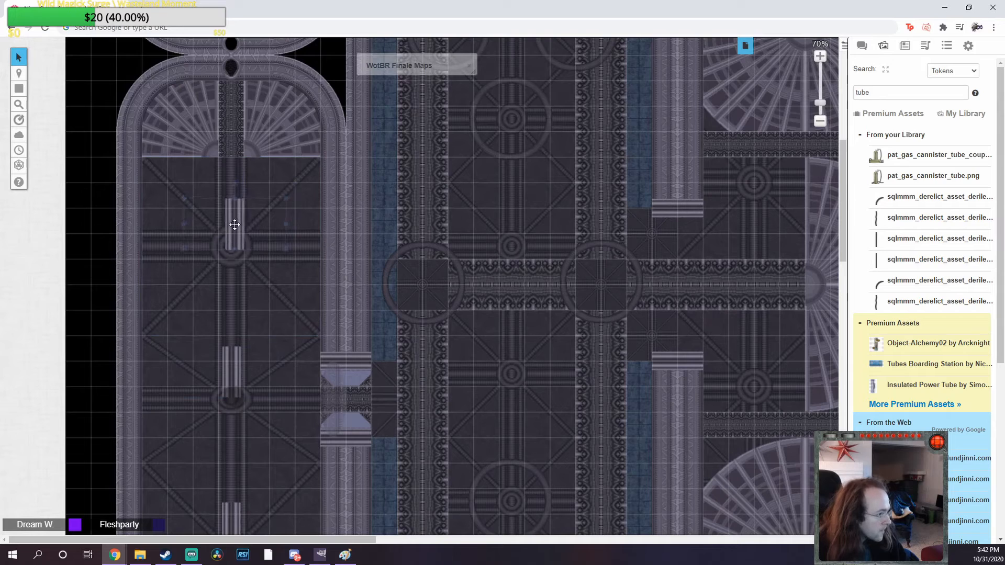
pyautogui.click(239, 264)
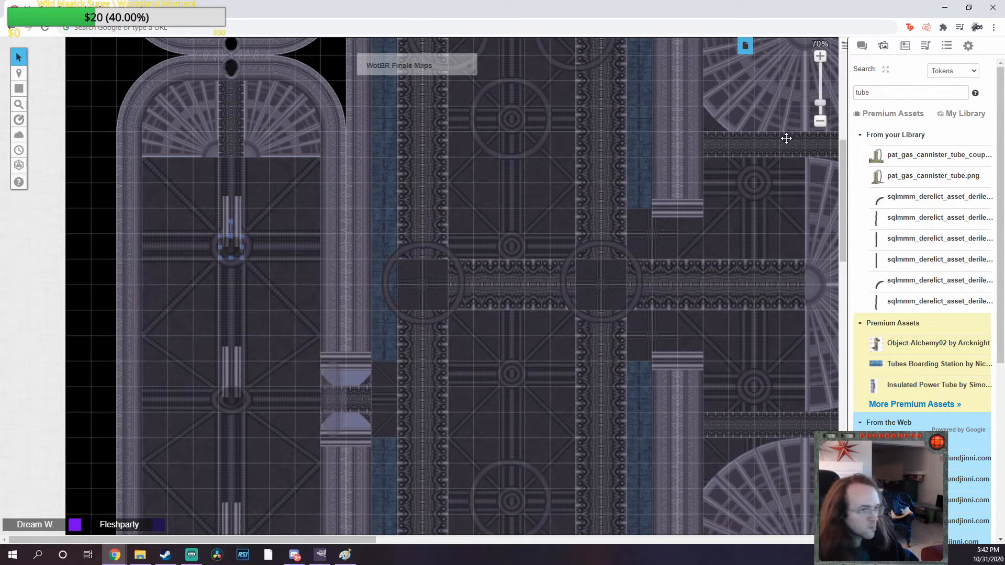
# On the Objects & Tokens layer, place the Cultist from the War of the Black Roses WotBR NPCs folder in the westernmost room
pyautogui.click(904, 46)
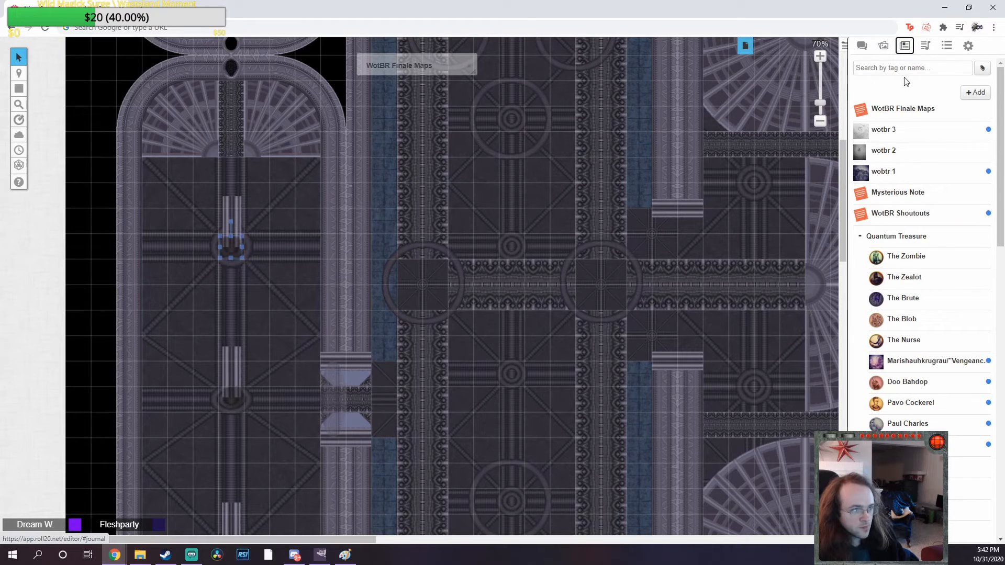
pyautogui.click(68, 67)
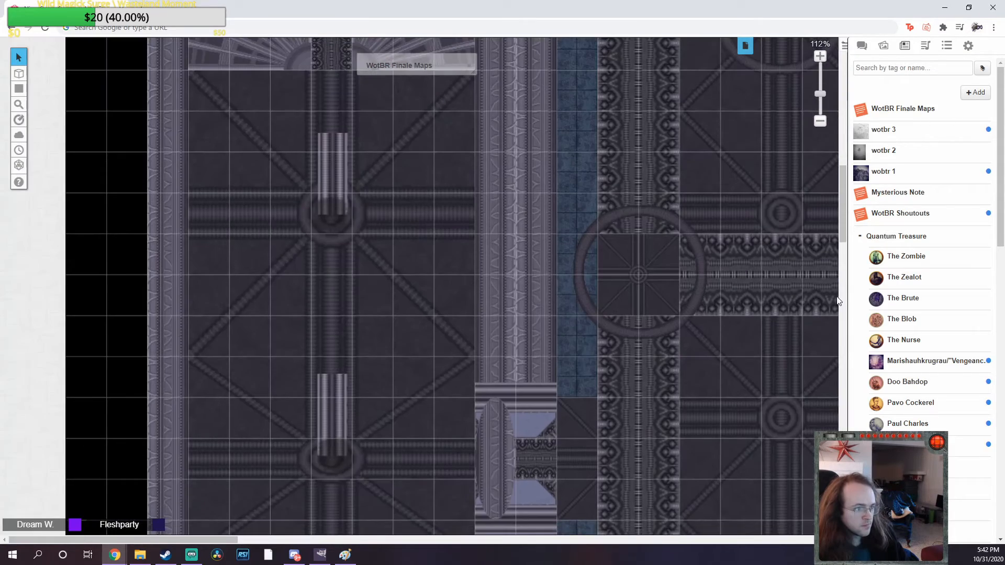
pyautogui.click(887, 241)
pyautogui.moveTo(860, 260); pyautogui.dragTo(865, 239)
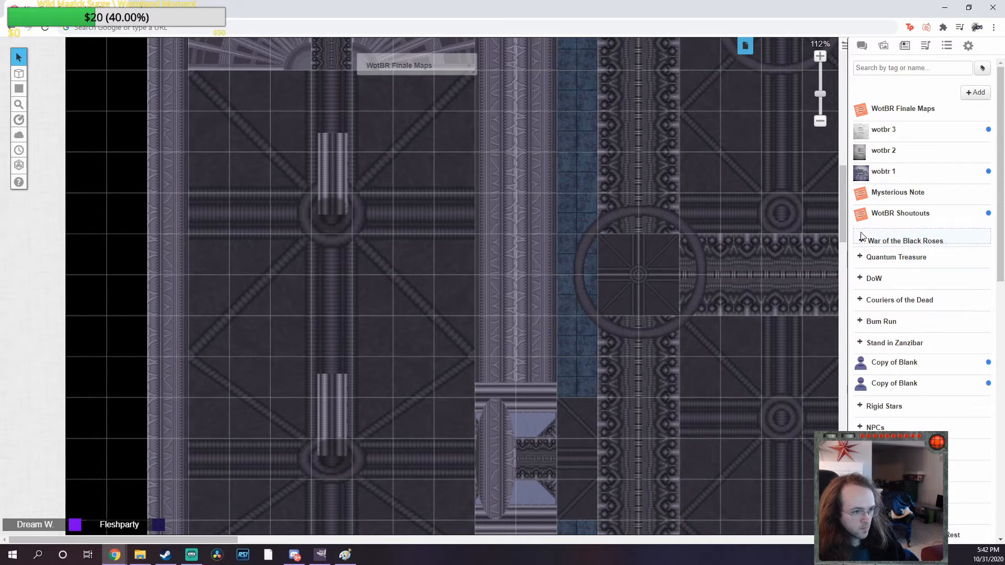
pyautogui.click(866, 240)
pyautogui.click(885, 262)
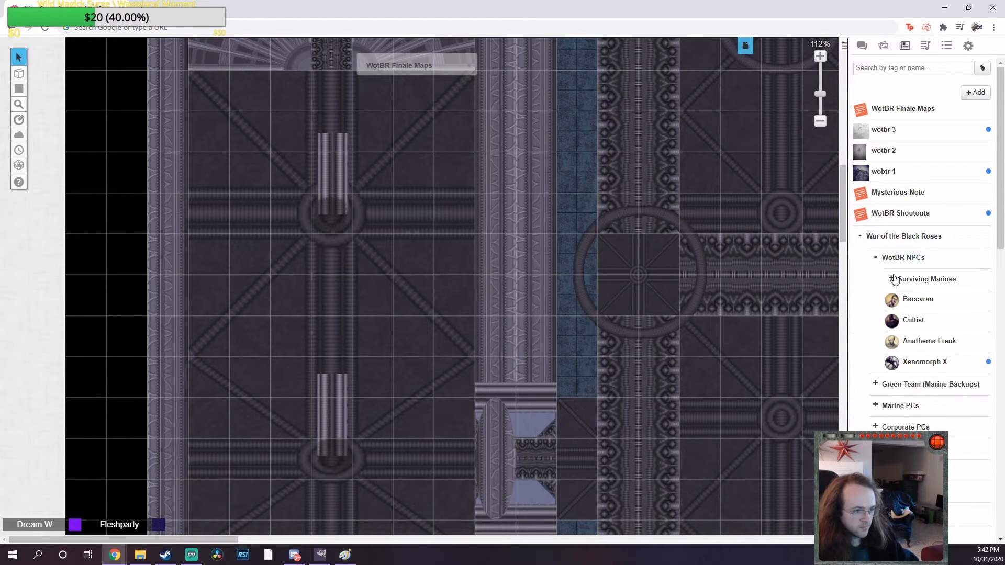
pyautogui.moveTo(911, 325); pyautogui.dragTo(432, 303)
# Reduce the Cultist token's red bar to -2 and mark the token with the red X
pyautogui.click(440, 310)
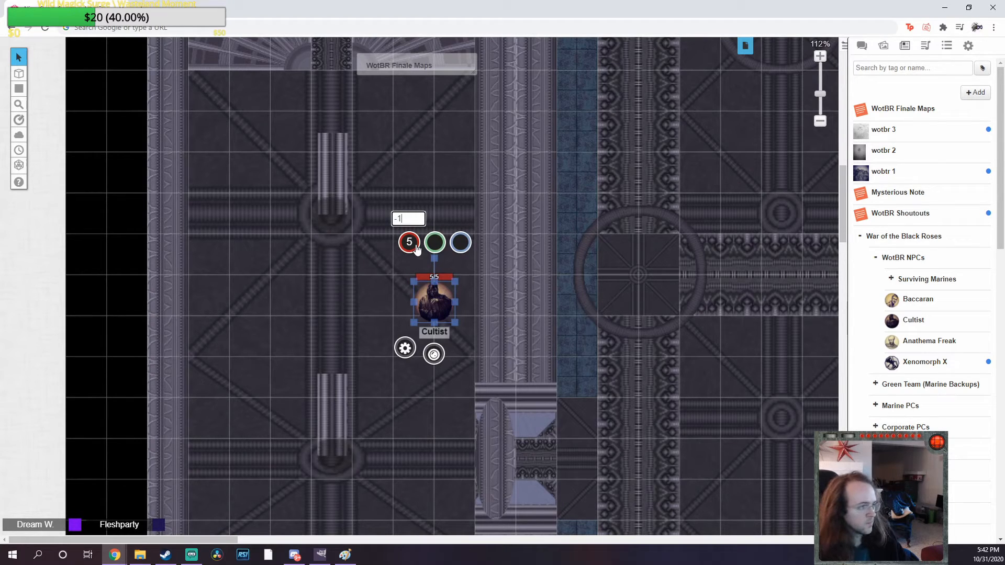
pyautogui.click(417, 250)
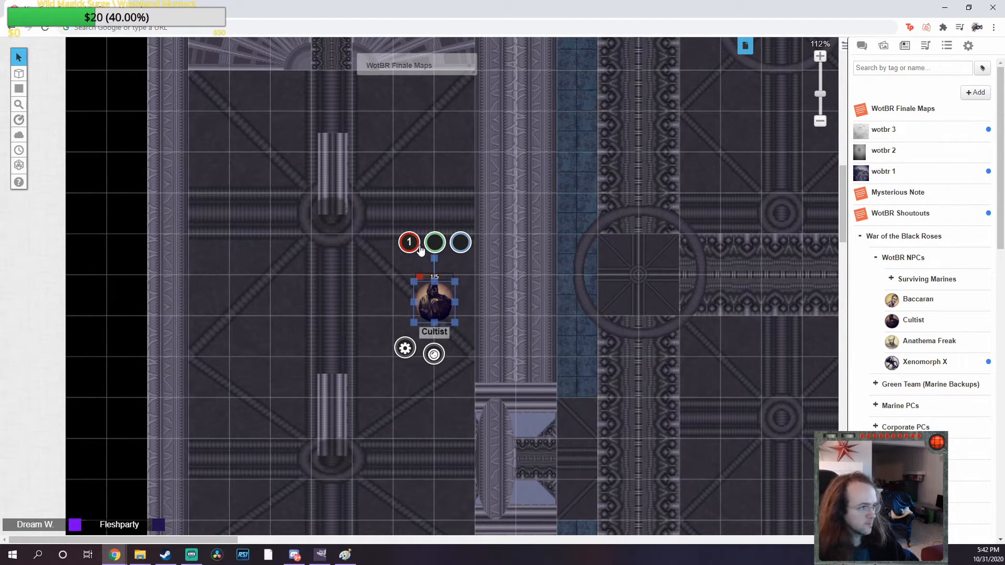
pyautogui.write('-3')
pyautogui.press('Return')
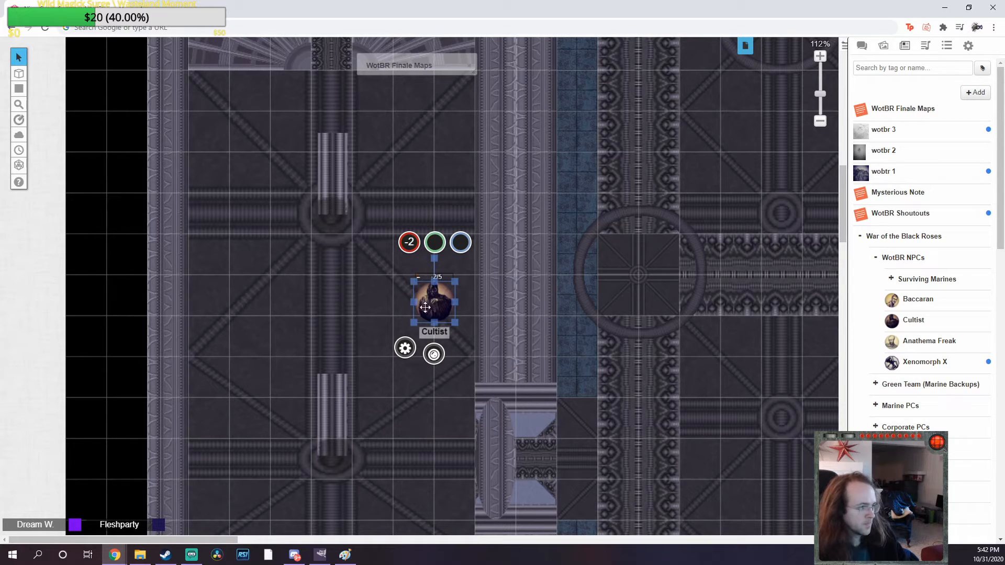
pyautogui.click(441, 357)
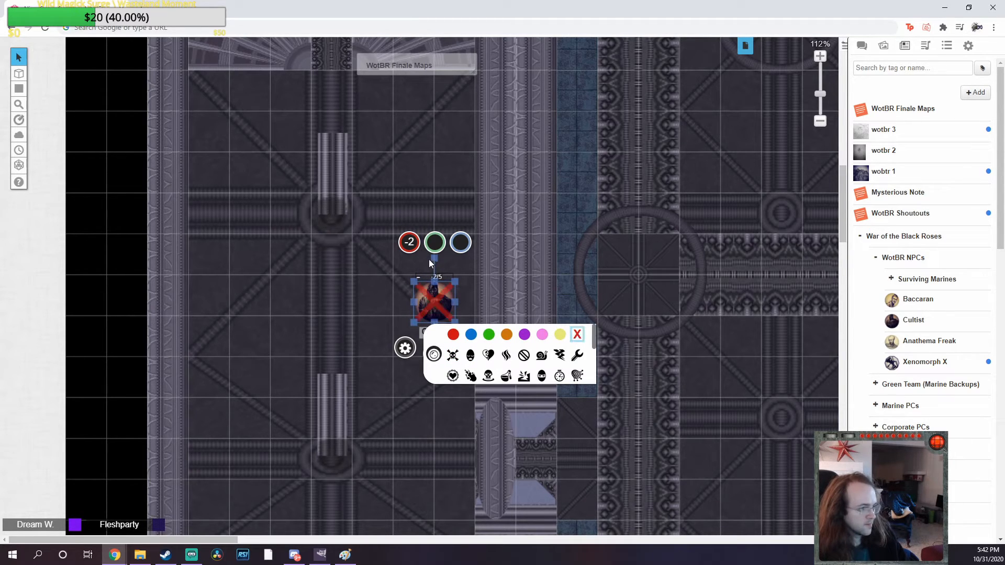
# Place the Cultist tilted on the northern crossing and move it to the Map & Background layer
pyautogui.moveTo(433, 300); pyautogui.dragTo(344, 212)
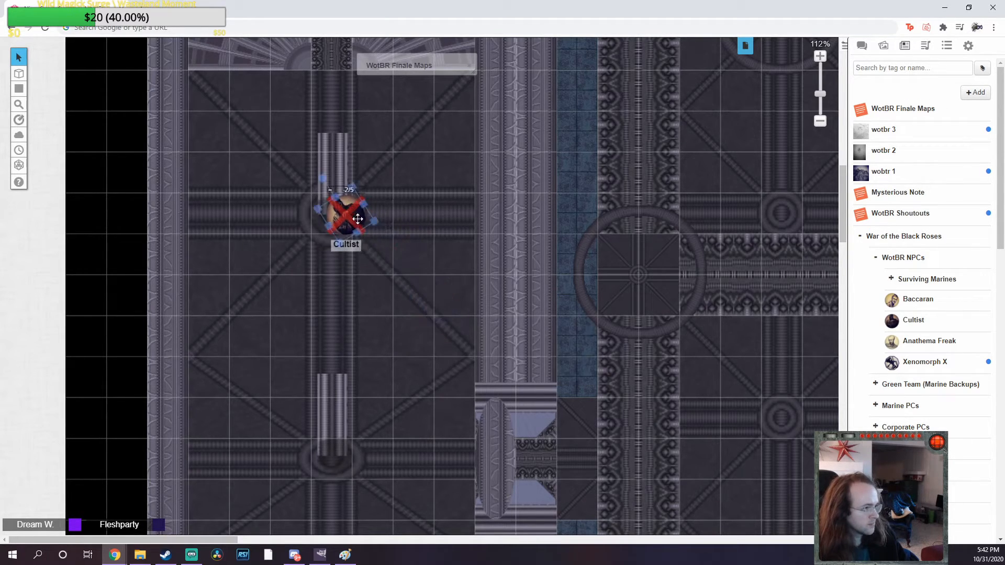
pyautogui.rightClick(345, 212)
pyautogui.moveTo(395, 224)
pyautogui.click(458, 206)
# Switch to the Map & Background layer and paste a copy of the Cultist in the black area west of the room
pyautogui.moveTo(19, 74)
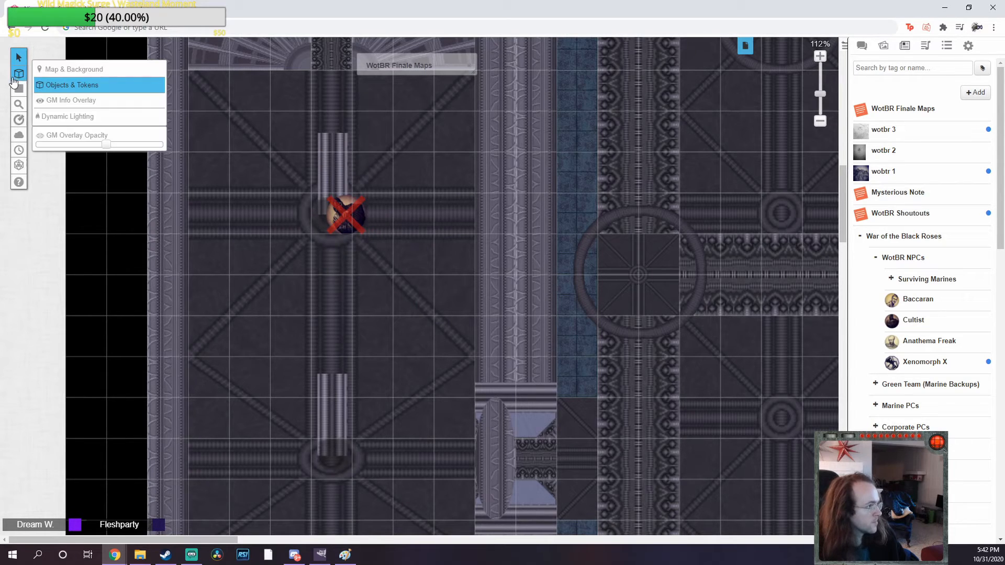
pyautogui.click(57, 70)
pyautogui.hotkey('ctrl', 'v')
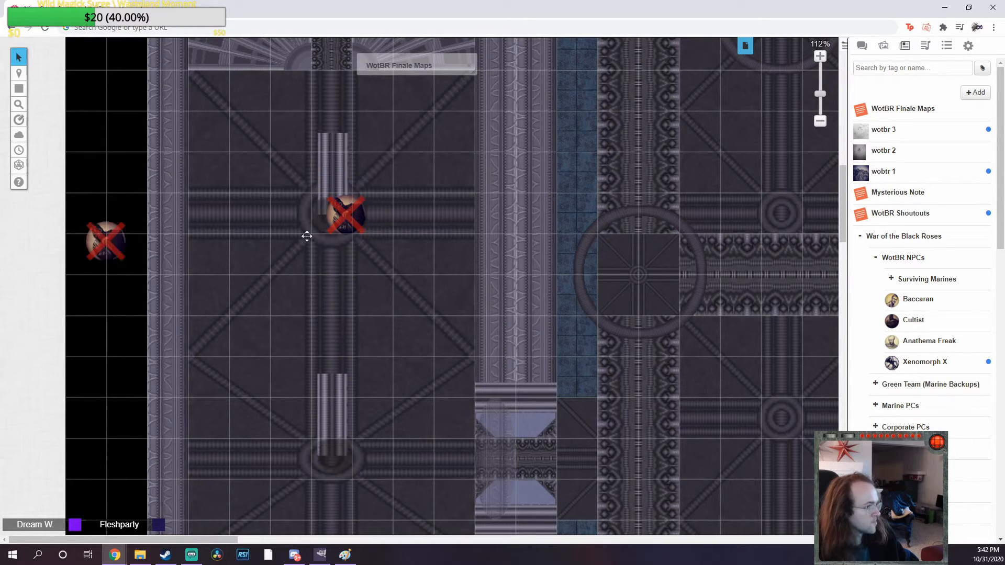
# Search the art library for "blood" and place the sqlaa_decal_pool_blood_4 decal over the Cultist at the northern crossing
pyautogui.click(307, 234)
pyautogui.rightClick(307, 239)
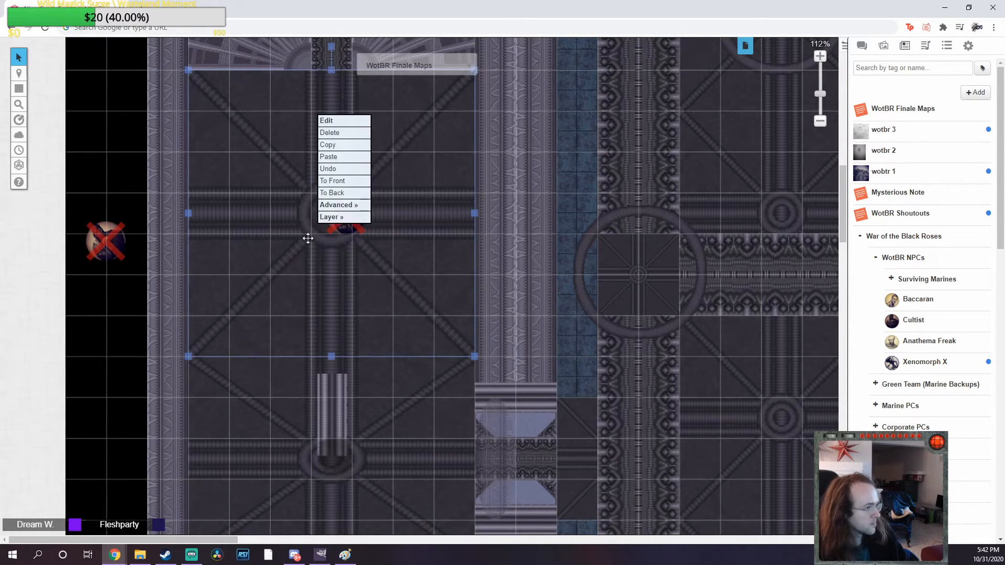
pyautogui.click(886, 51)
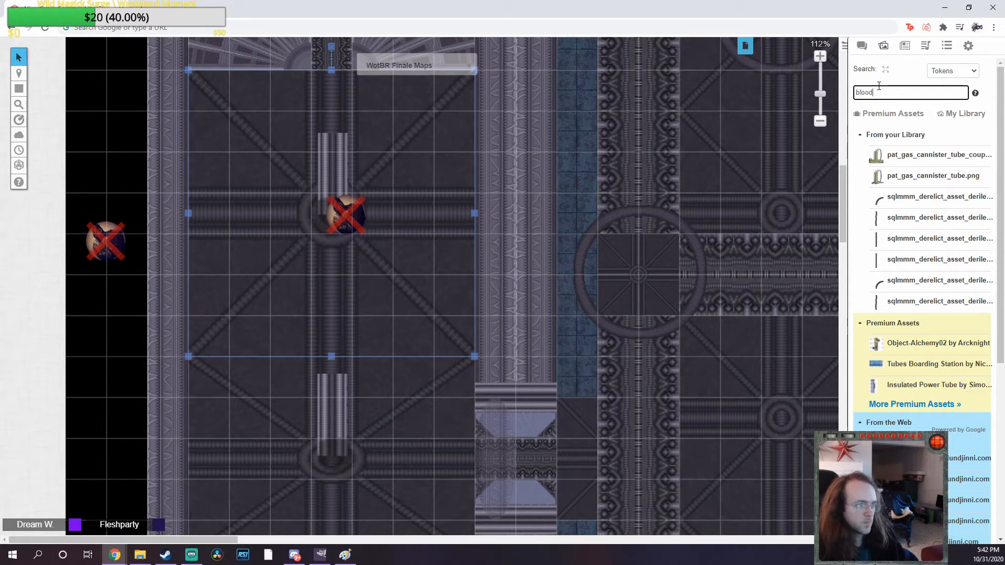
pyautogui.press('Return')
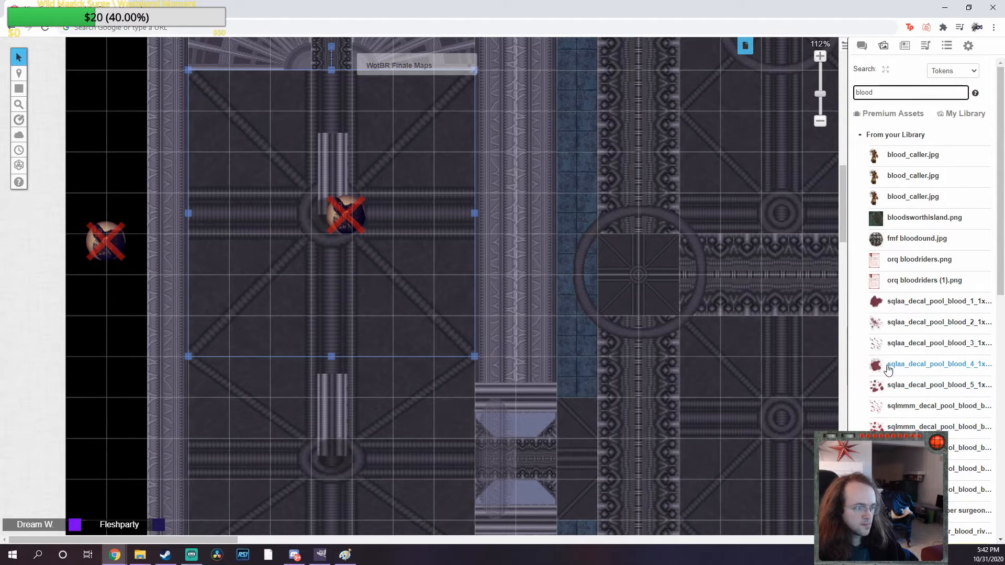
pyautogui.moveTo(888, 369); pyautogui.dragTo(351, 217)
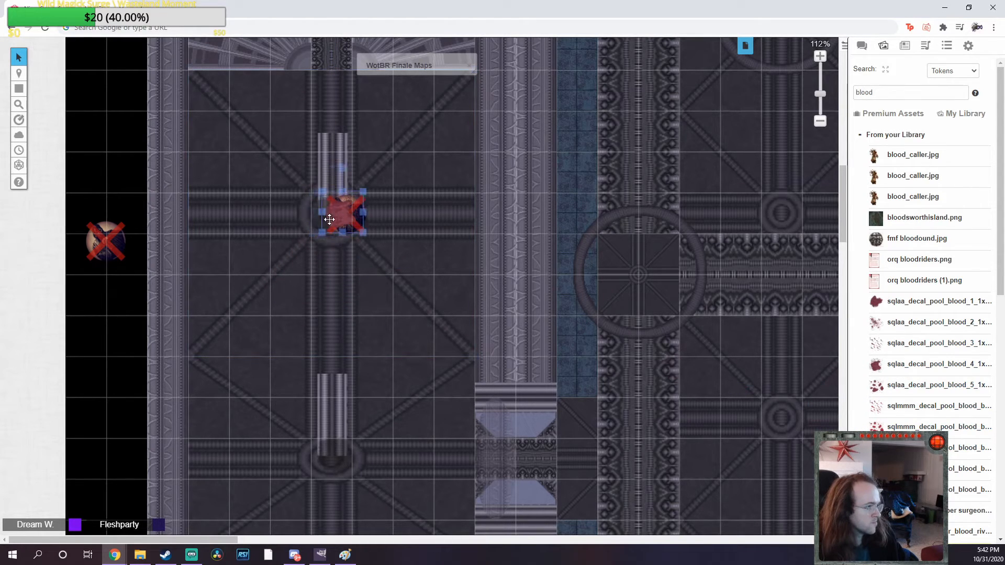
# Send the small dark piece at the northern crossing to the back
pyautogui.click(312, 224)
pyautogui.click(314, 217)
pyautogui.rightClick(316, 220)
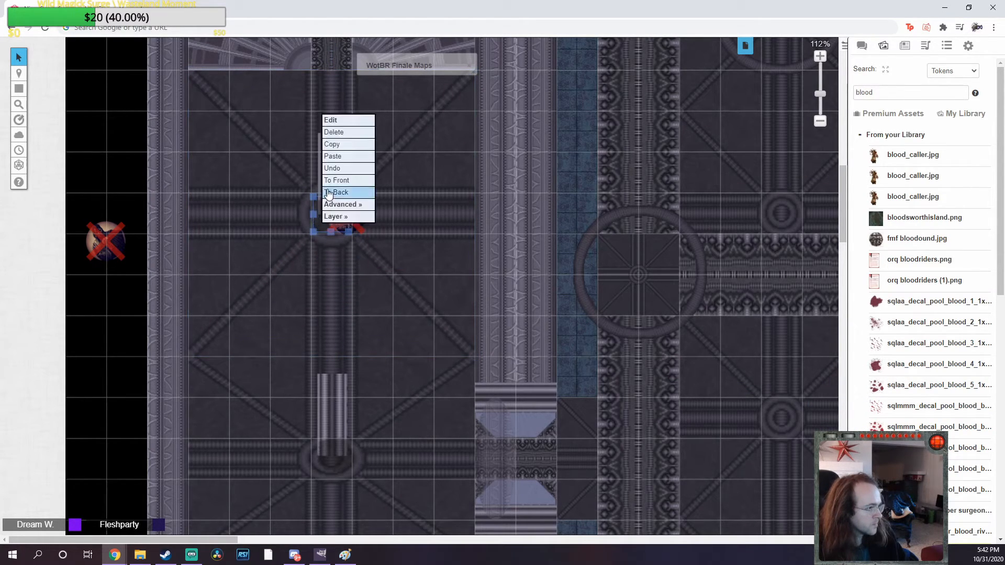
pyautogui.click(331, 192)
pyautogui.click(111, 162)
# Add the sqlaa_decal_pool_blood_3 splatter just southeast of the northern Cultist, discarding the sqlmmm blood decal tried first
pyautogui.scroll(-2, 202, 240)
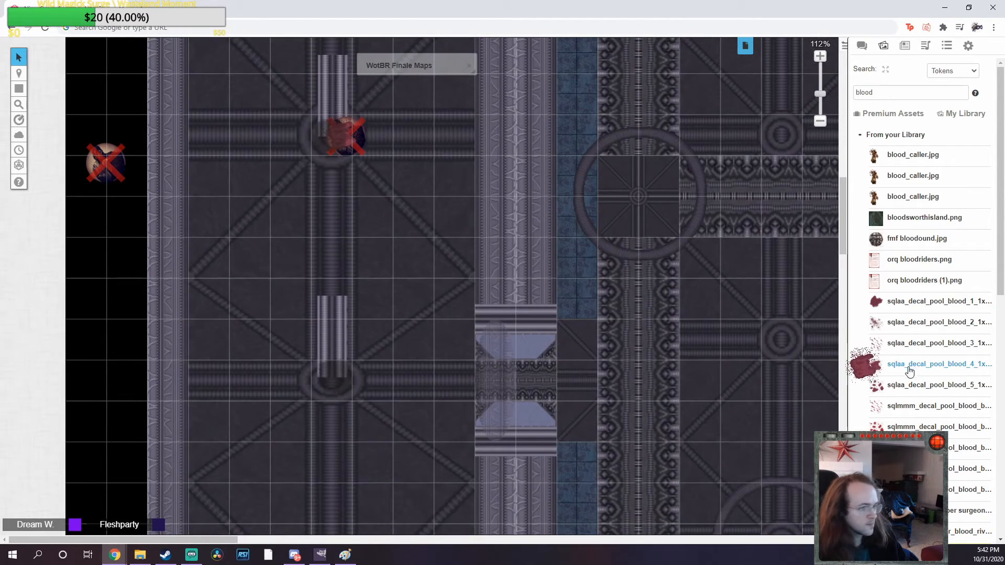
pyautogui.moveTo(906, 409); pyautogui.dragTo(370, 162)
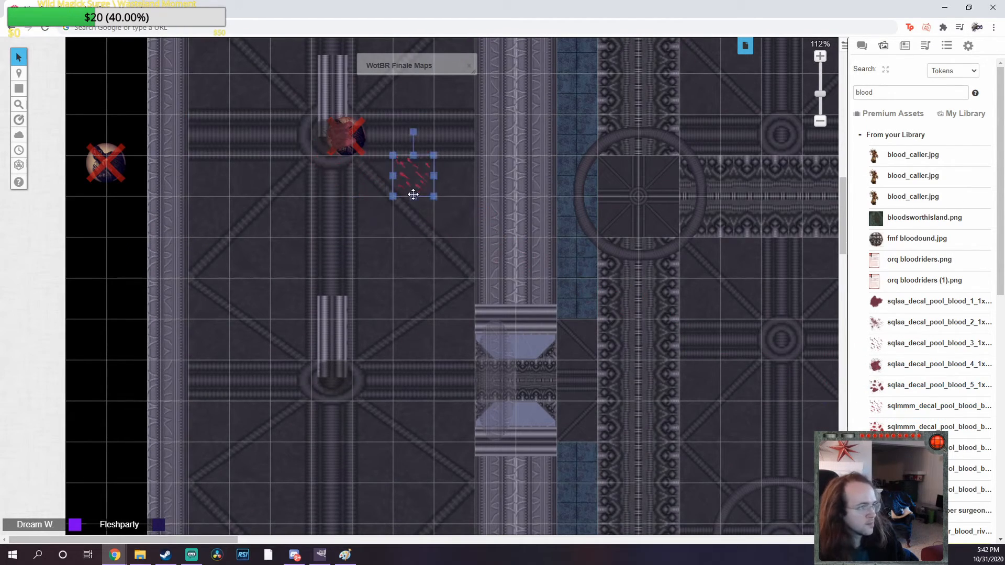
pyautogui.press('Delete')
pyautogui.moveTo(885, 344); pyautogui.dragTo(376, 164)
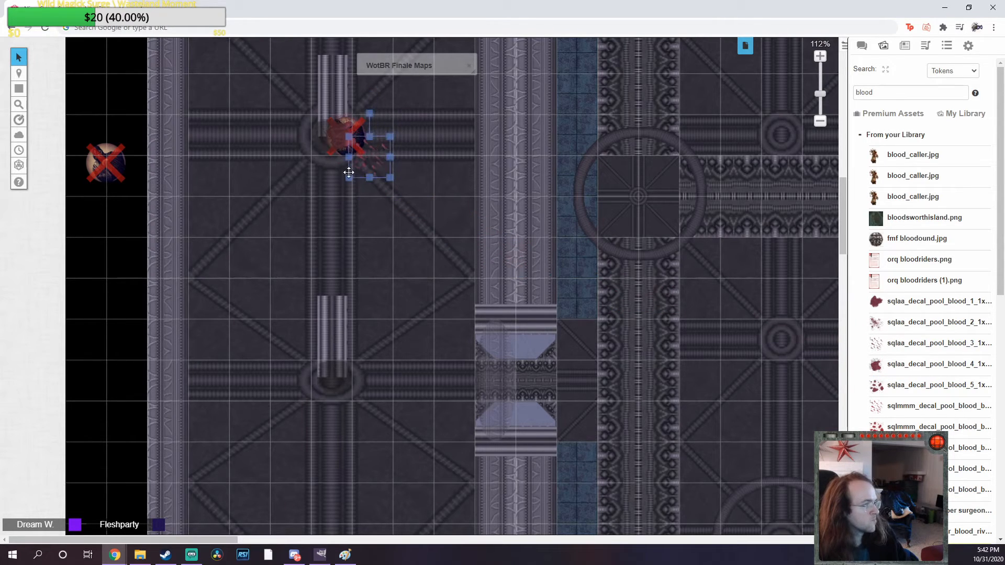
# Paste two copies of the crossed-out Cultist farther south by the west and east walls, turning the eastern one against its wall
pyautogui.click(111, 174)
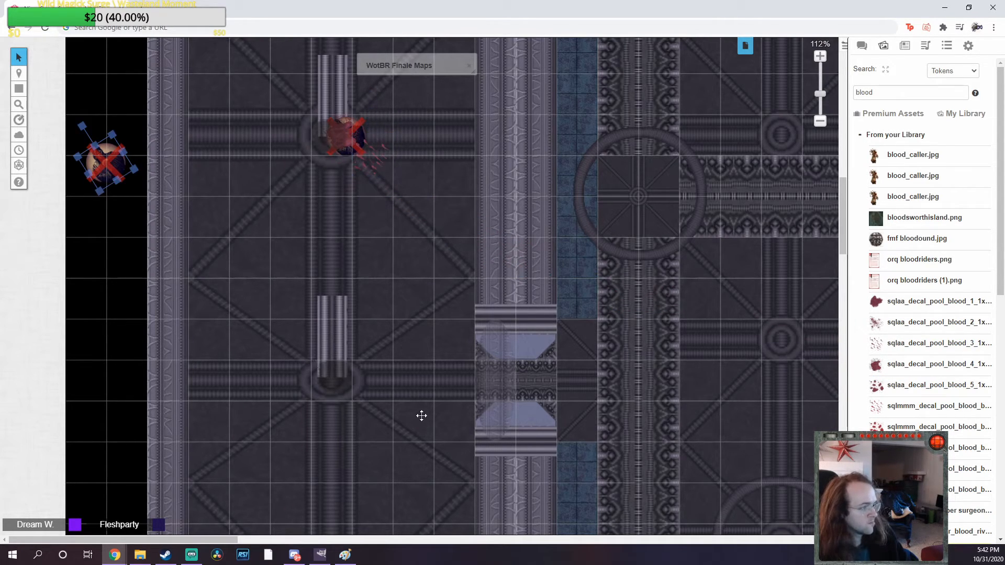
pyautogui.scroll(-4, 421, 416)
pyautogui.click(182, 276)
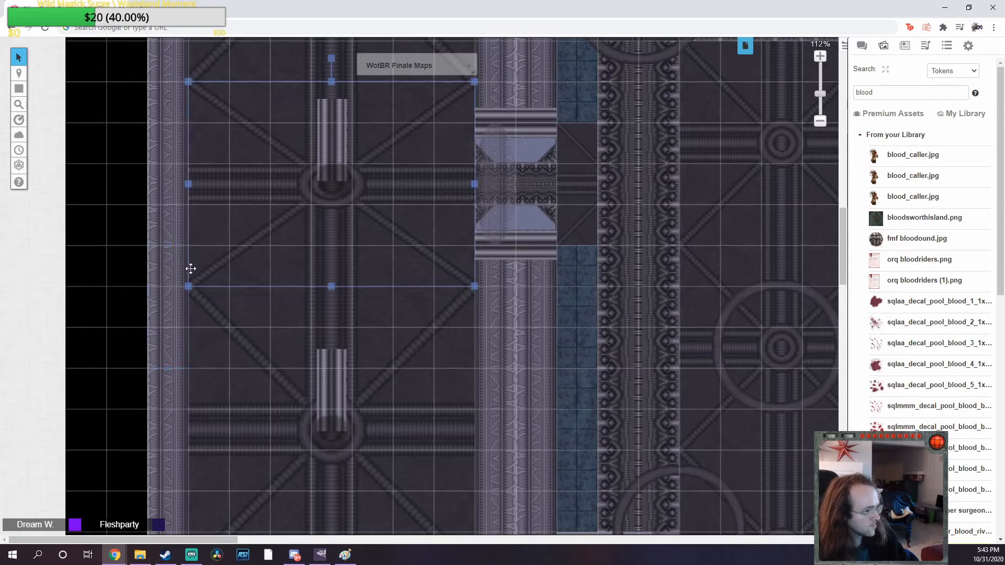
pyautogui.hotkey('ctrl', 'v')
pyautogui.hotkey('ctrl', 'v')
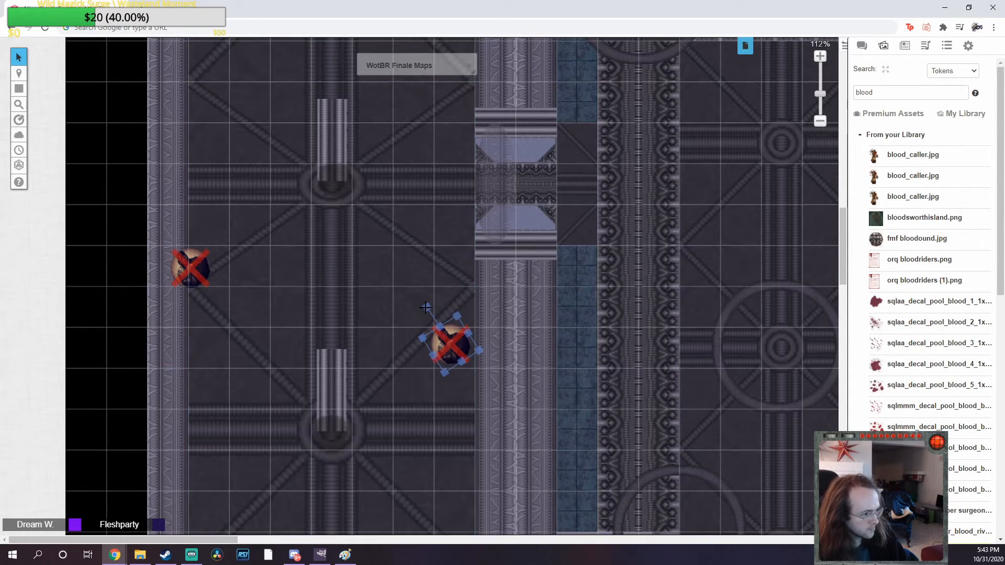
pyautogui.moveTo(425, 308); pyautogui.dragTo(477, 350)
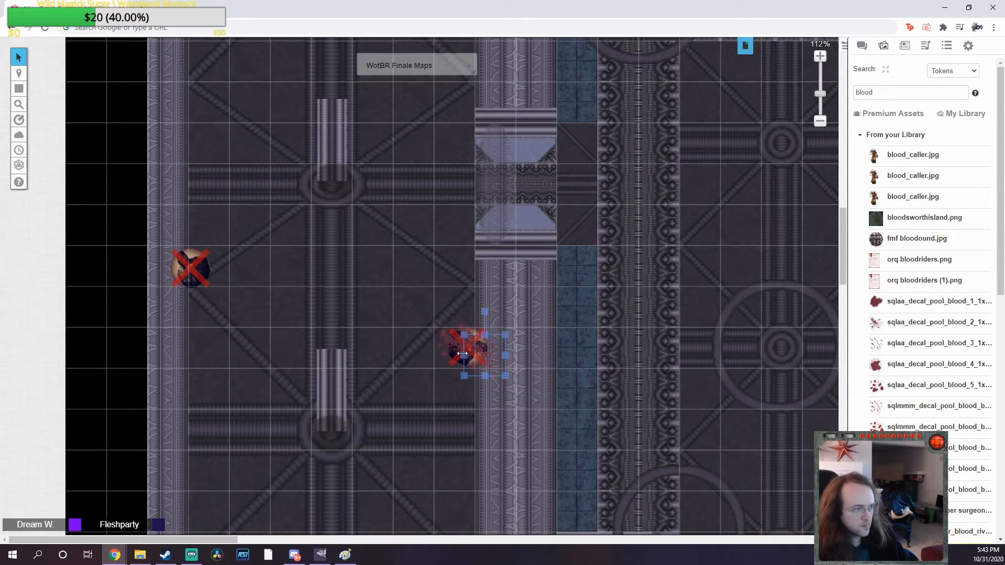
# Place the sqlaa_decal_pool_blood_1 decal over the western Cultist and a blood splatter on the floor southwest of the southern crossing
pyautogui.moveTo(931, 308); pyautogui.dragTo(165, 253)
pyautogui.click(242, 478)
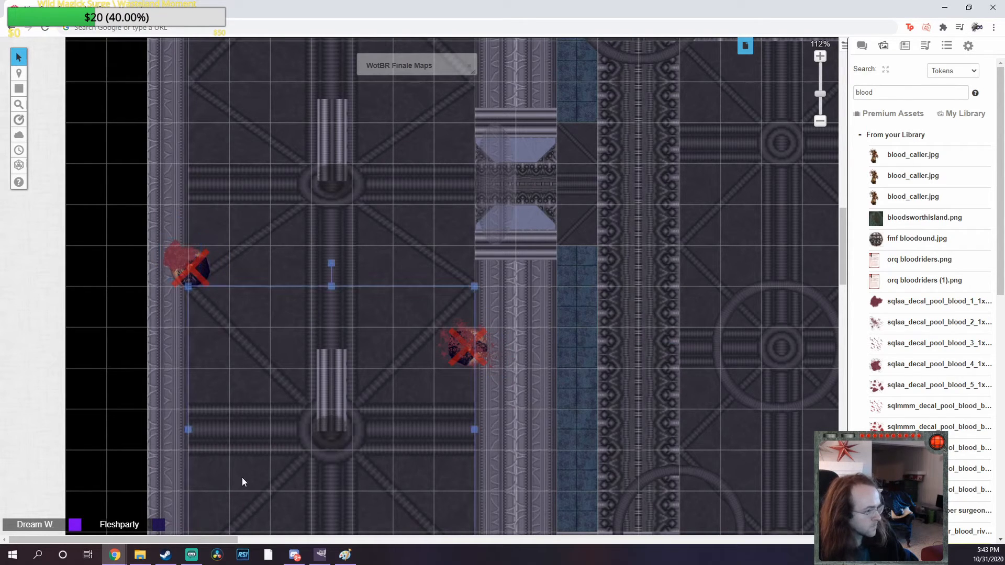
pyautogui.scroll(-1, 351, 443)
pyautogui.scroll(-2, 352, 444)
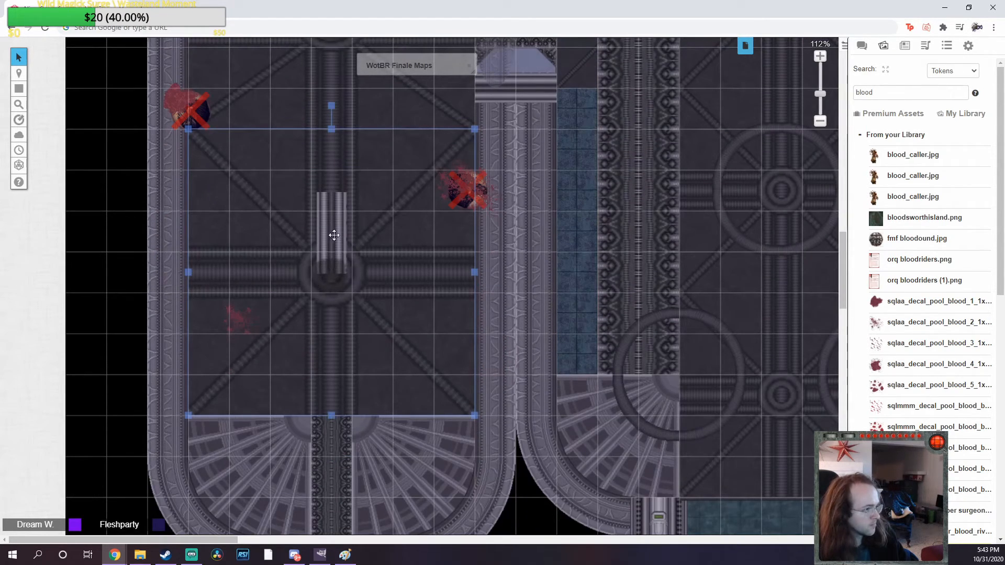
# Add the sqlaa_decal_pool_blood_2 splatter at the southern crossing and bring the small dark piece there to the front
pyautogui.click(320, 288)
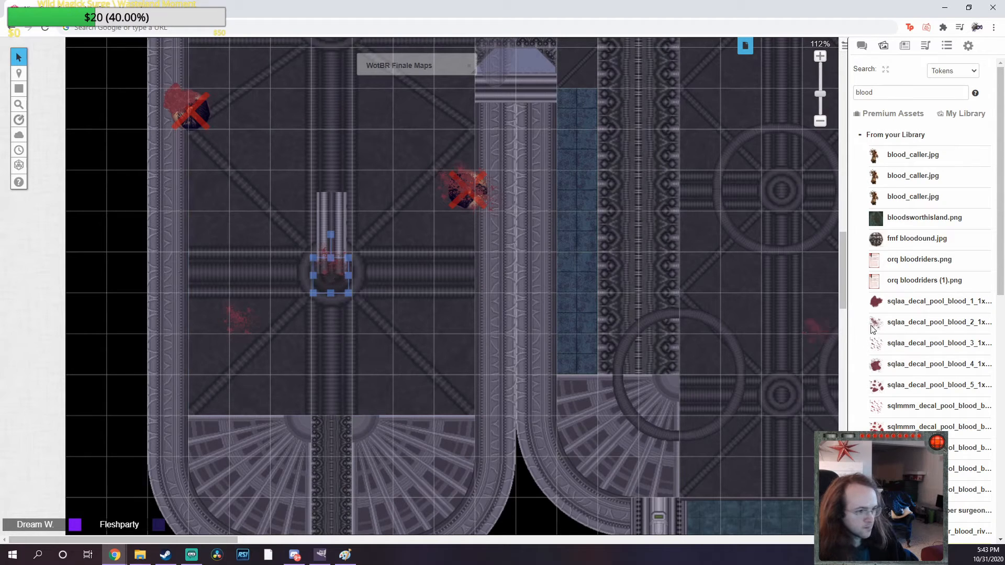
pyautogui.moveTo(872, 327); pyautogui.dragTo(353, 280)
pyautogui.rightClick(354, 280)
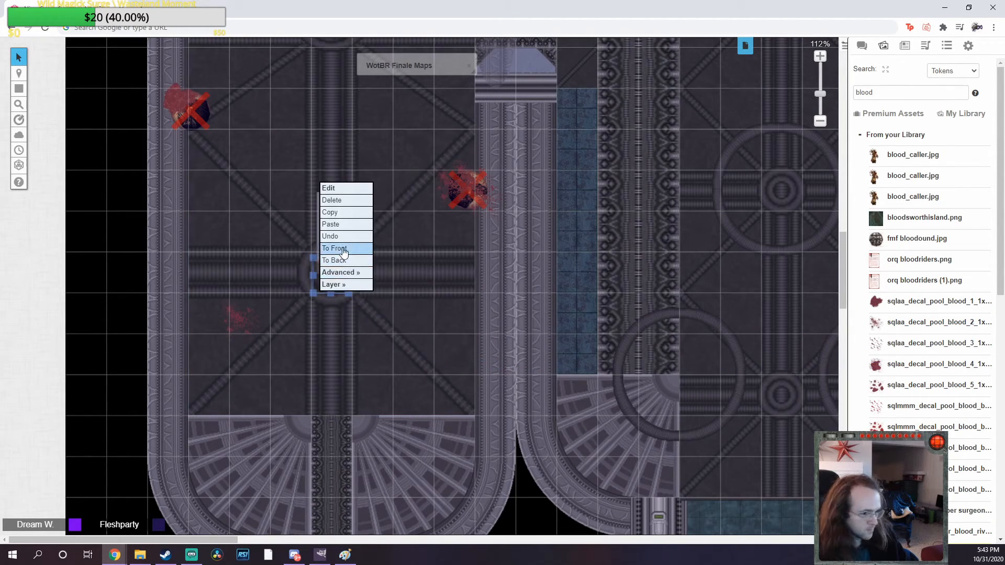
pyautogui.click(343, 250)
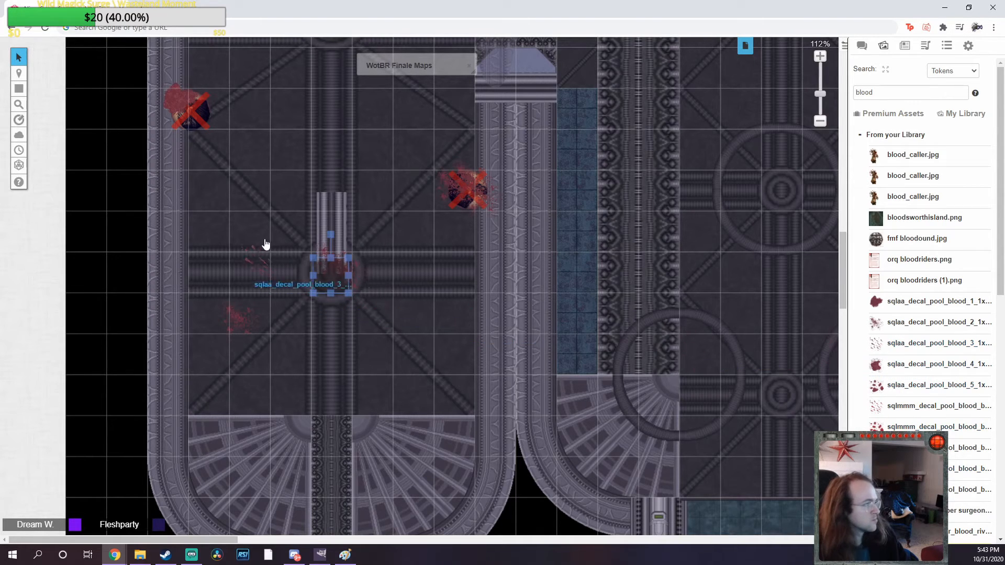
# Place the sqlaa_decal_pool_blood_3 decal below the western Cultist and the sqlaa_decal_pool_blood_1 decal in the room's northwestern floor corner
pyautogui.moveTo(265, 244); pyautogui.dragTo(177, 160)
pyautogui.scroll(4, 216, 239)
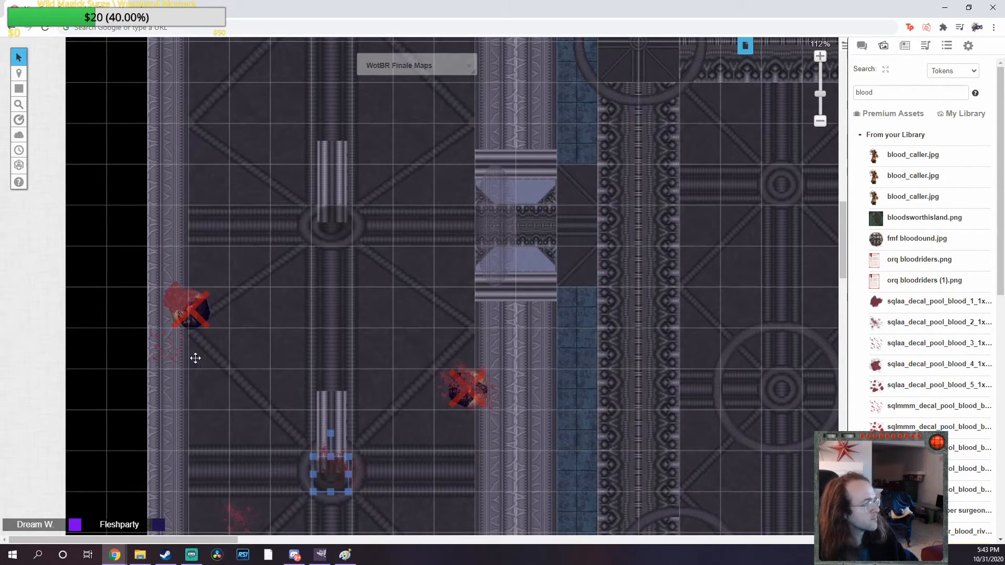
pyautogui.scroll(7, 369, 348)
pyautogui.moveTo(875, 301); pyautogui.dragTo(202, 204)
pyautogui.moveTo(875, 406); pyautogui.dragTo(465, 253)
pyautogui.click(464, 253)
pyautogui.press('Delete')
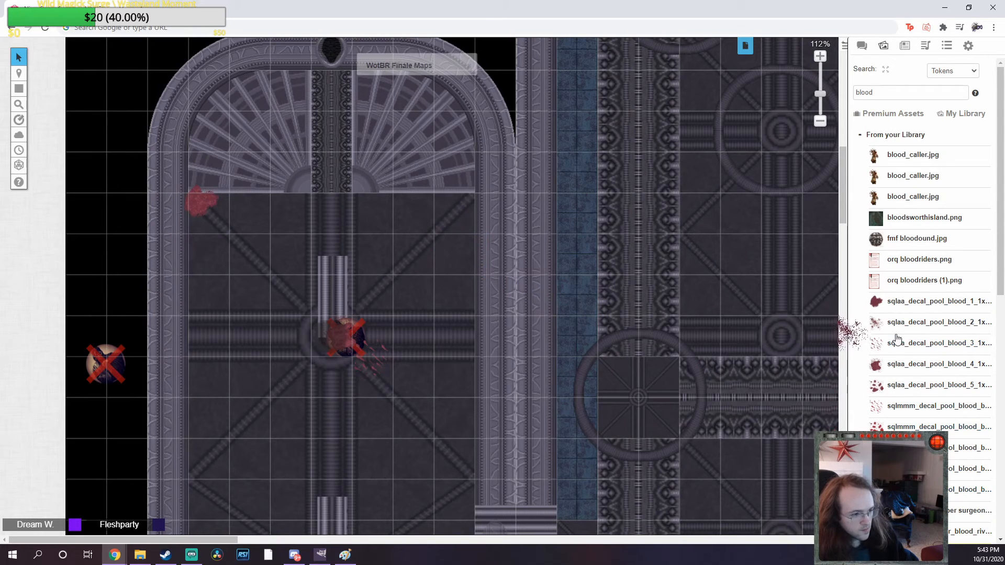
# Add a blood splatter on the northeastern wall and a sqlaa_decal_metal_dented_3 decal at the northern crossing, keeping the crossing's blood in front
pyautogui.moveTo(897, 339); pyautogui.dragTo(487, 233)
pyautogui.doubleClick(889, 93)
pyautogui.write('decal')
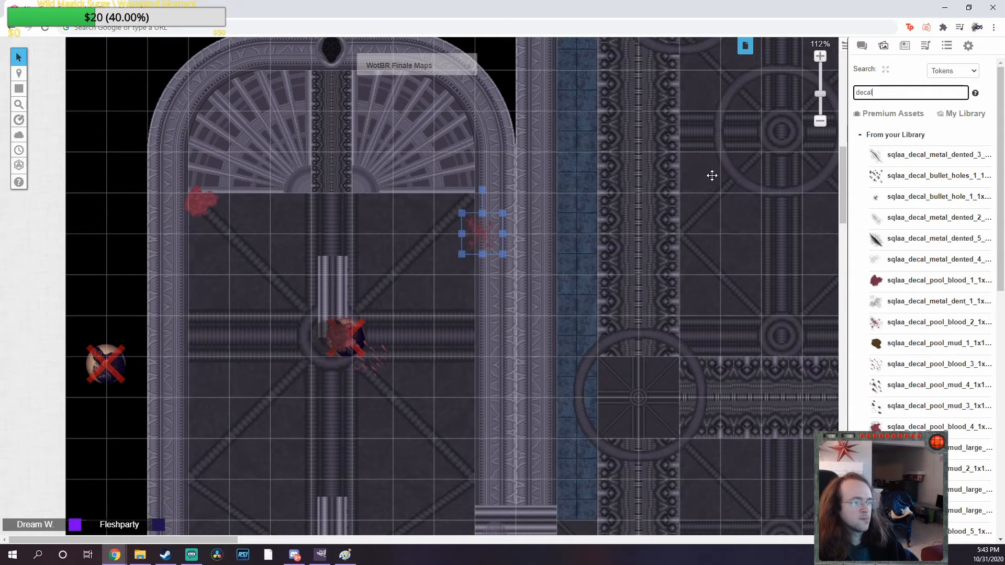
pyautogui.moveTo(875, 155); pyautogui.dragTo(336, 300)
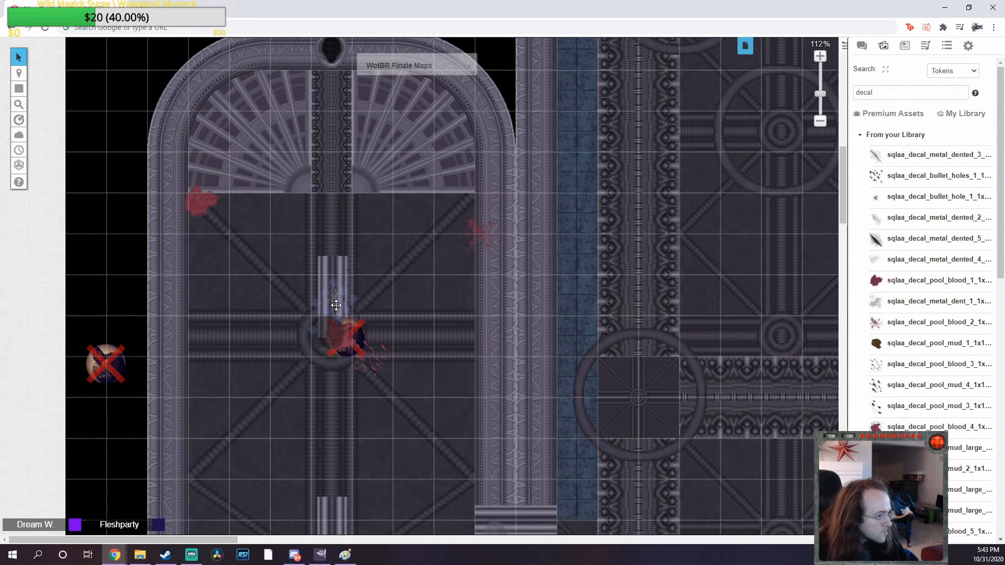
pyautogui.rightClick(320, 339)
pyautogui.click(341, 292)
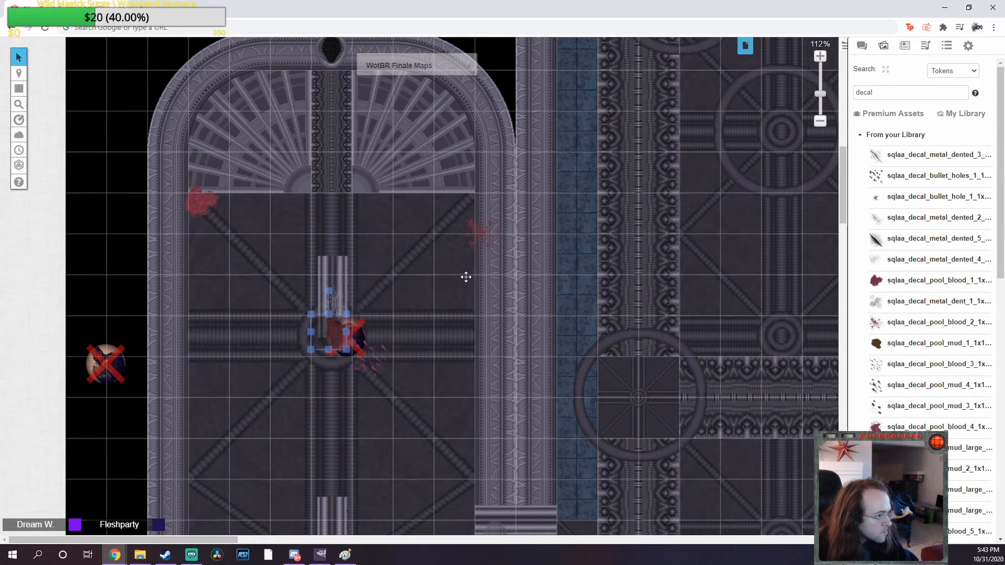
# Place a metal dent decal at the northeastern wall's blood splatter and bring the splatter to the front
pyautogui.click(465, 277)
pyautogui.moveTo(882, 299); pyautogui.dragTo(487, 249)
pyautogui.rightClick(483, 229)
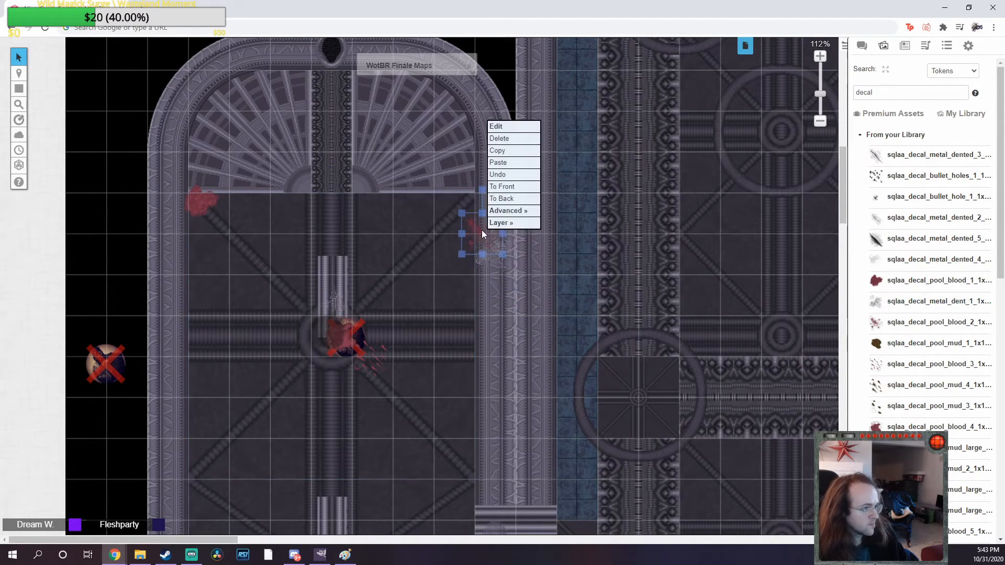
pyautogui.click(500, 194)
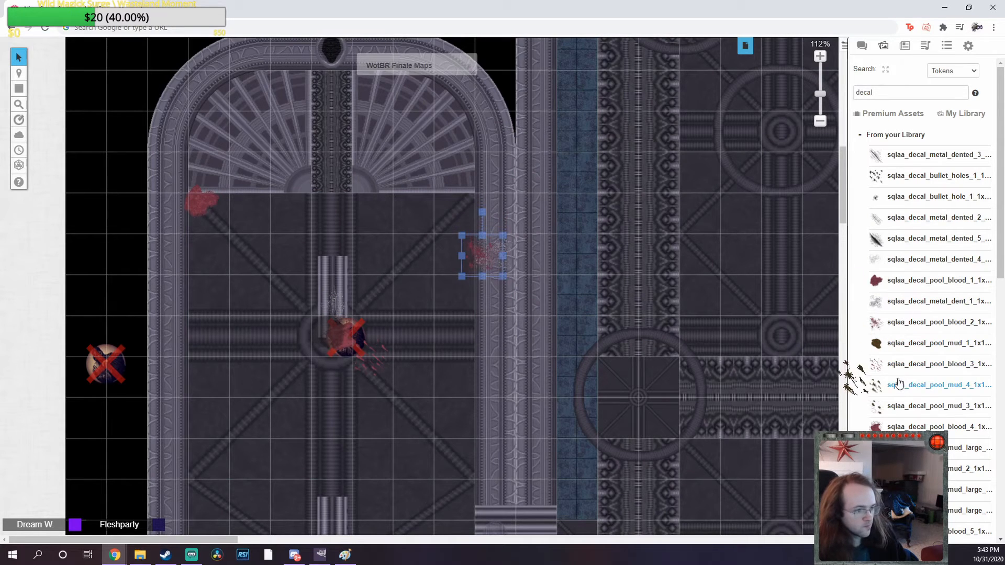
# Place a metal dent decal on the wall beside the northwestern bloodstain and bring the bloodstain to the front
pyautogui.moveTo(882, 301); pyautogui.dragTo(170, 194)
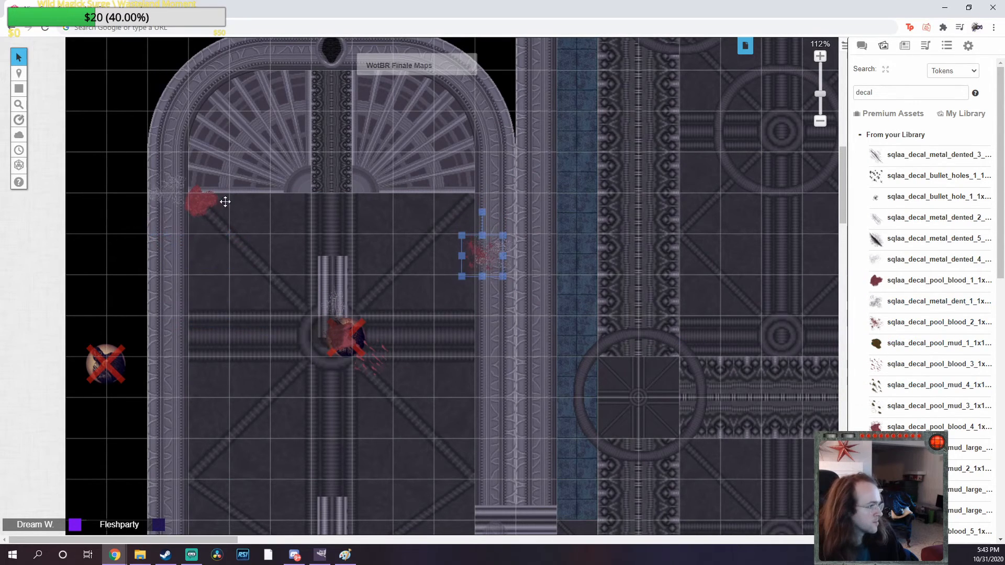
pyautogui.moveTo(889, 177); pyautogui.dragTo(175, 217)
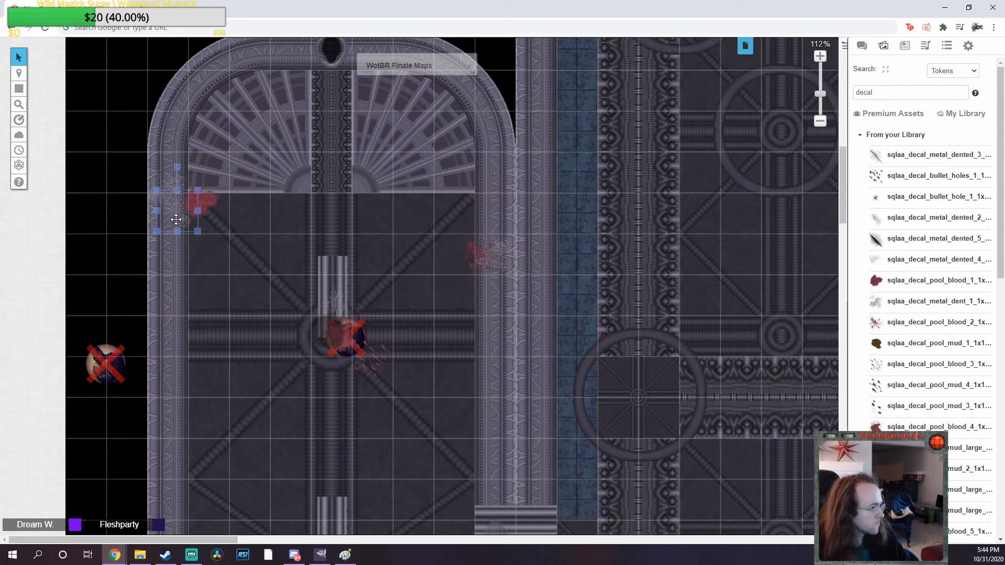
pyautogui.rightClick(211, 204)
pyautogui.click(243, 163)
# Put a metal dent under the blood spray below the western Cultist and a sqlaa_decal_metal_dented_4 decal farther south on the west wall
pyautogui.scroll(-10, 322, 314)
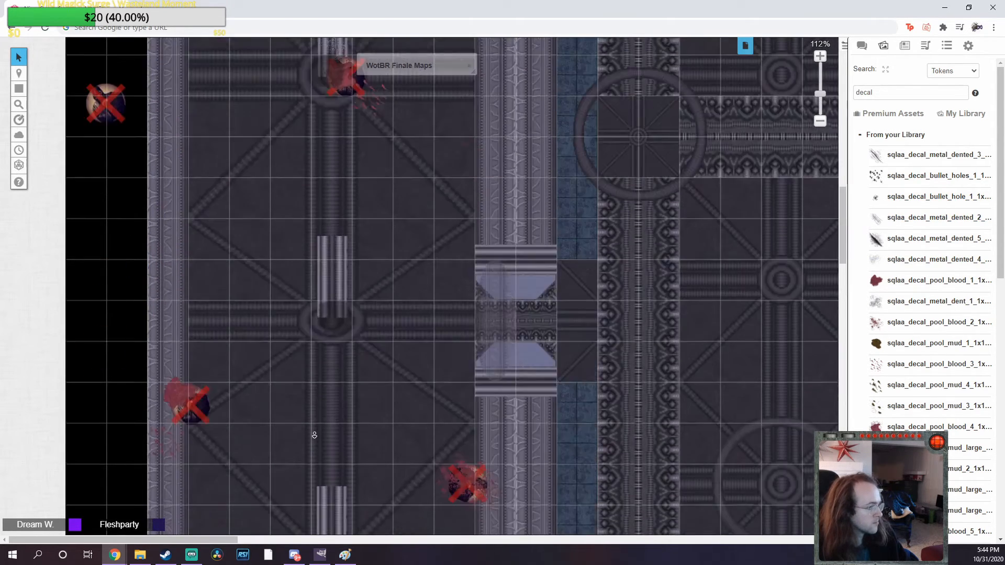
pyautogui.moveTo(905, 217); pyautogui.dragTo(172, 177)
pyautogui.rightClick(174, 193)
pyautogui.click(204, 150)
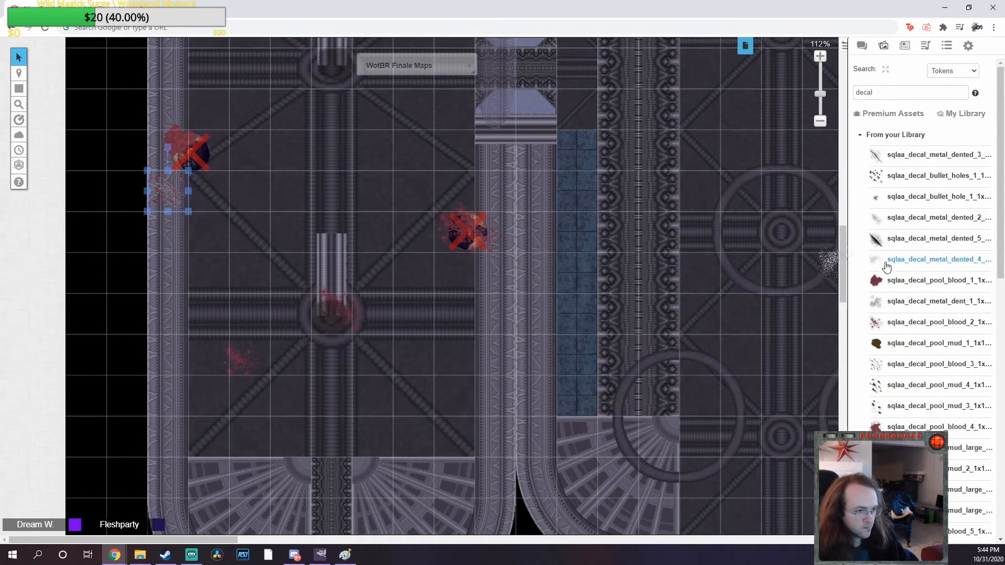
pyautogui.moveTo(890, 259); pyautogui.dragTo(168, 393)
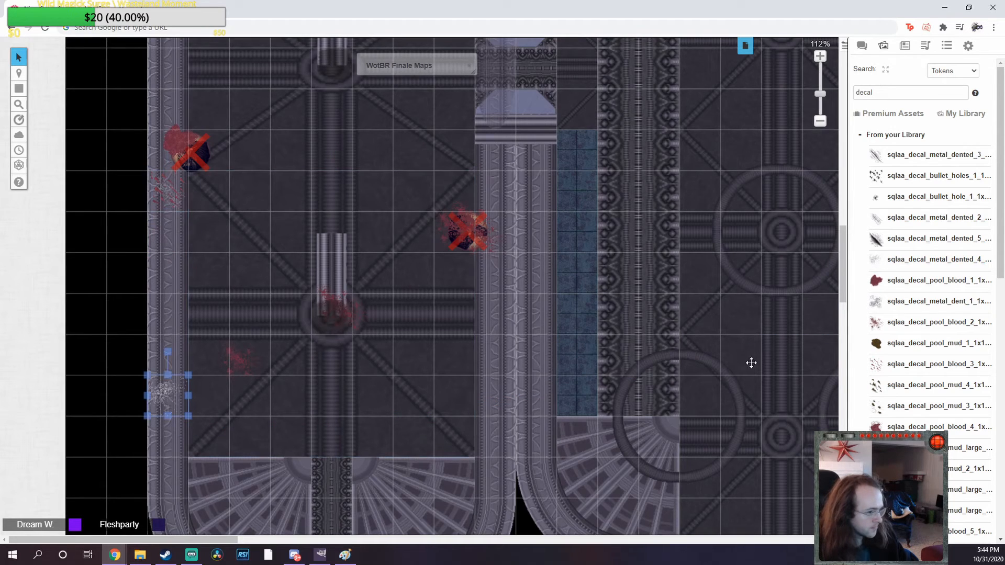
# Place a metal dent decal just below the southeastern Cultist at the east wall and bring the Cultist's blood splatter to the front
pyautogui.moveTo(896, 176); pyautogui.dragTo(484, 277)
pyautogui.moveTo(494, 229); pyautogui.dragTo(475, 258)
pyautogui.click(487, 247)
pyautogui.click(449, 232)
pyautogui.rightClick(450, 237)
pyautogui.click(474, 192)
pyautogui.click(471, 350)
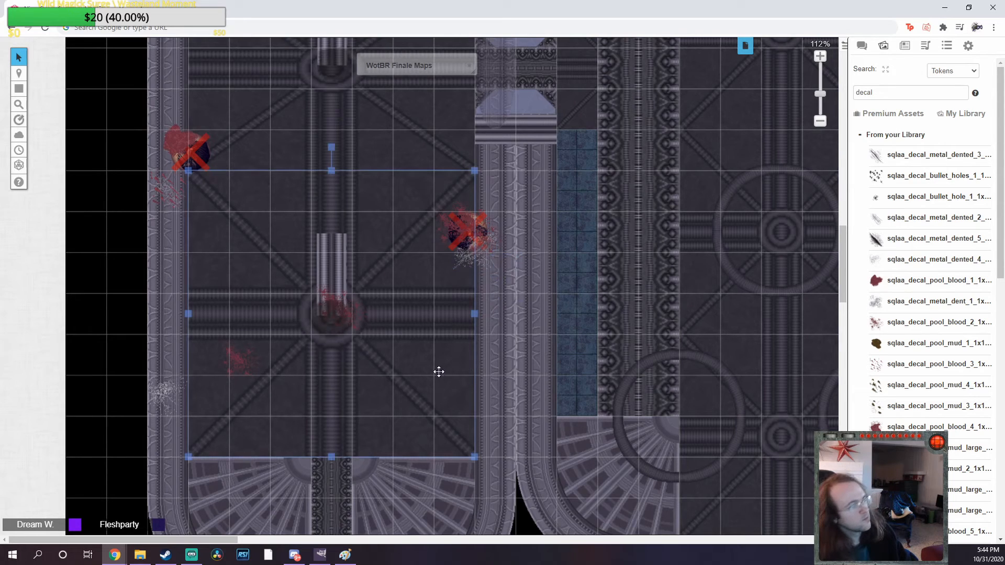
pyautogui.scroll(12, 438, 371)
pyautogui.scroll(-3, 455, 346)
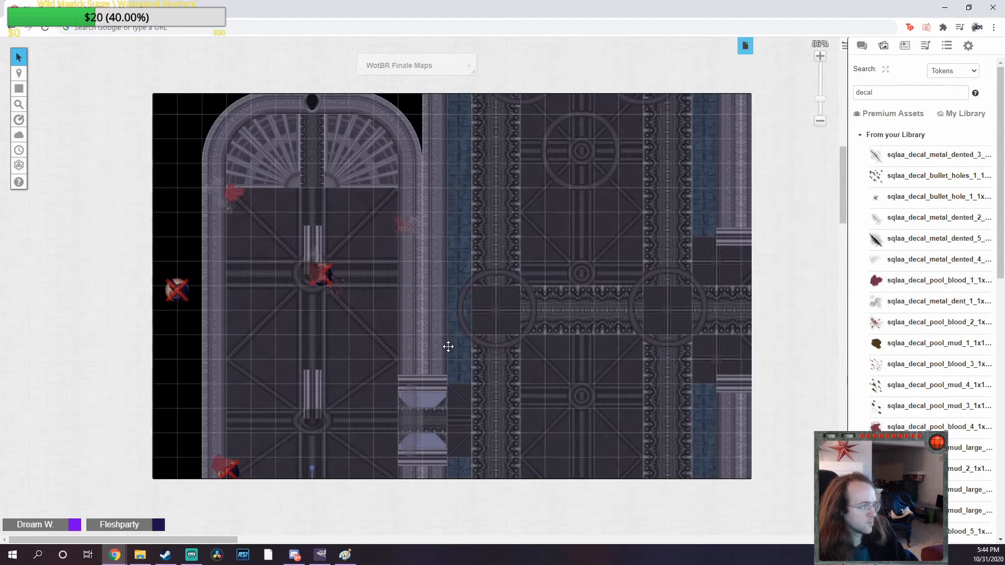
pyautogui.scroll(-10, 448, 347)
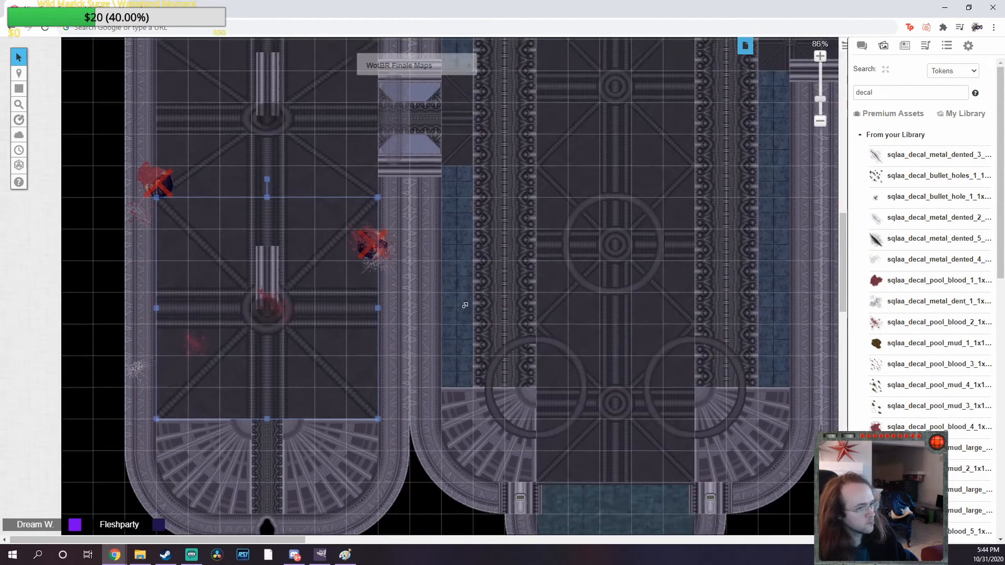
pyautogui.scroll(1, 465, 305)
pyautogui.moveTo(429, 343); pyautogui.dragTo(443, 336)
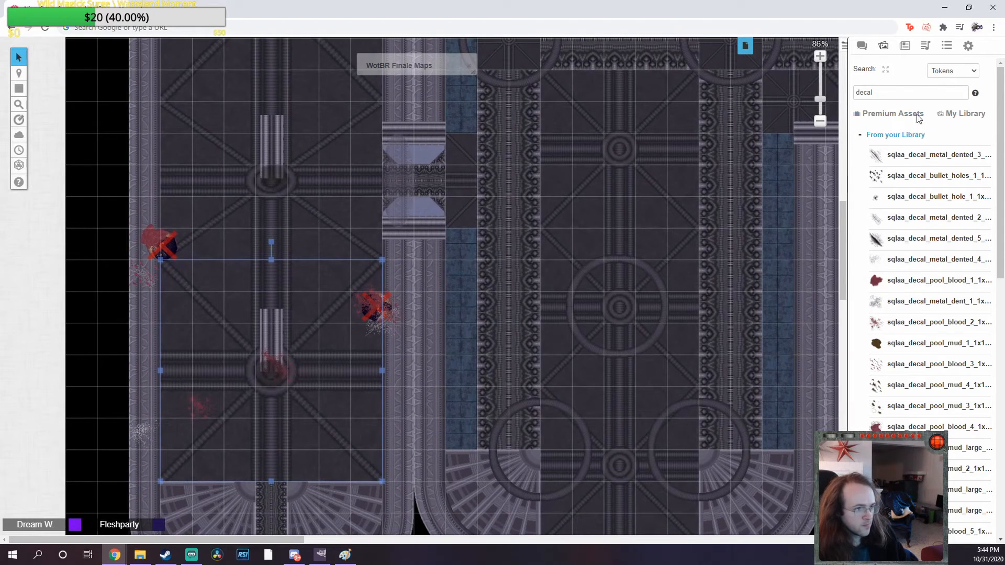
# Find the acid decals and place sqlmmm_decal_pool_acid_2 on the wall column south of the pool, with a copy on the pool's southern wall
pyautogui.doubleClick(900, 91)
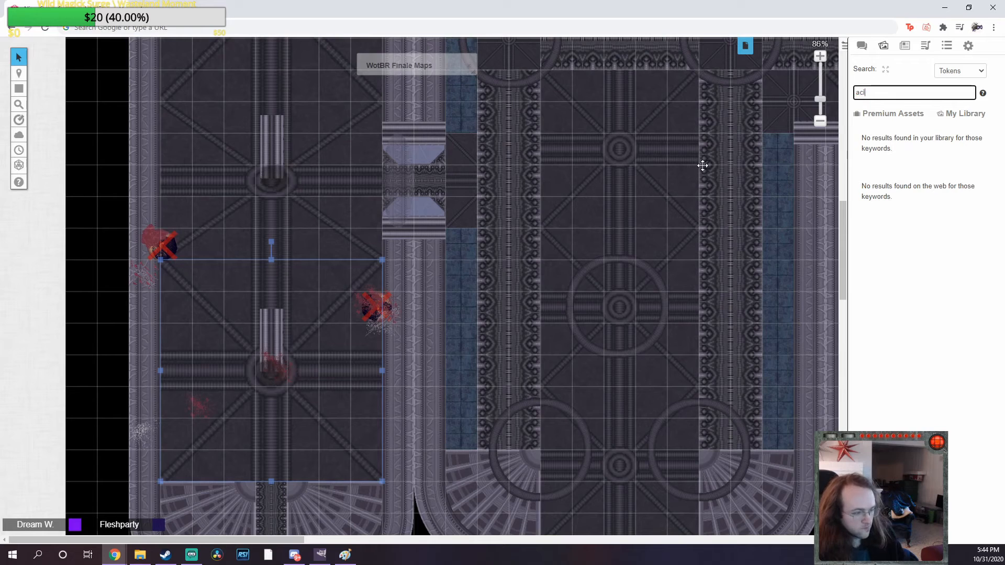
pyautogui.write('d')
pyautogui.scroll(-8, 619, 275)
pyautogui.click(844, 46)
pyautogui.scroll(4, 582, 281)
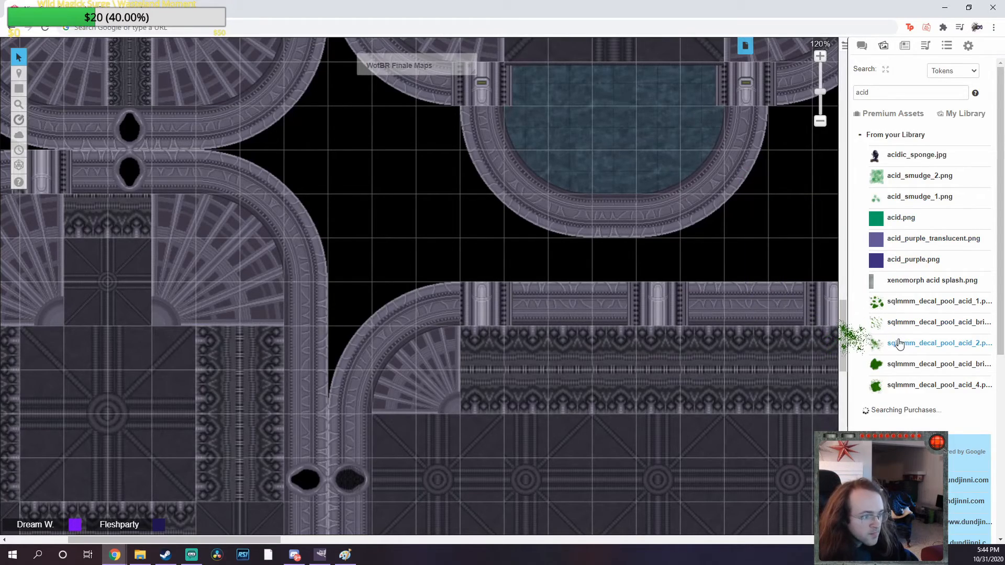
pyautogui.moveTo(899, 343); pyautogui.dragTo(672, 294)
pyautogui.hotkey('ctrl', 'c')
pyautogui.click(715, 259)
pyautogui.hotkey('ctrl', 'v')
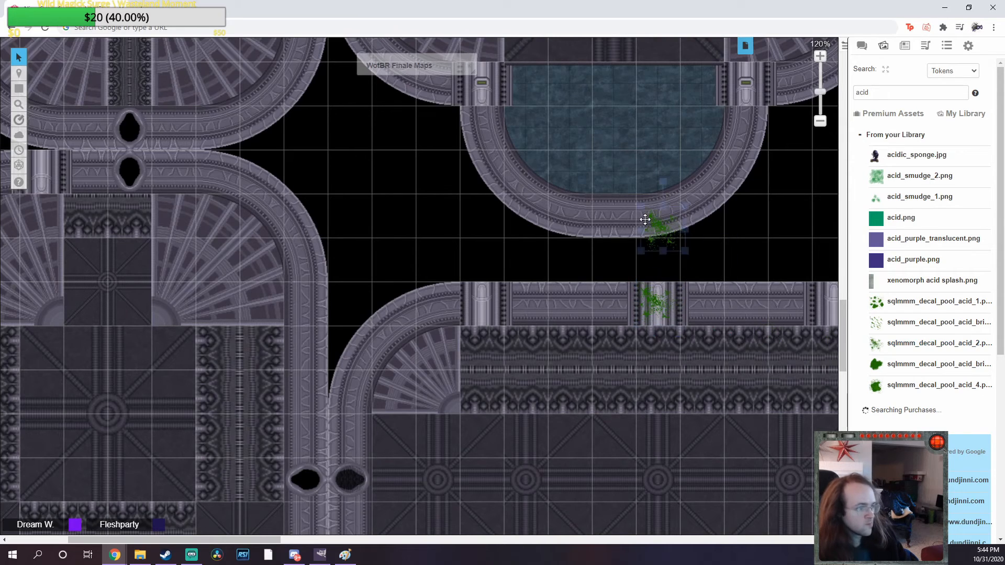
pyautogui.moveTo(644, 220); pyautogui.dragTo(673, 217)
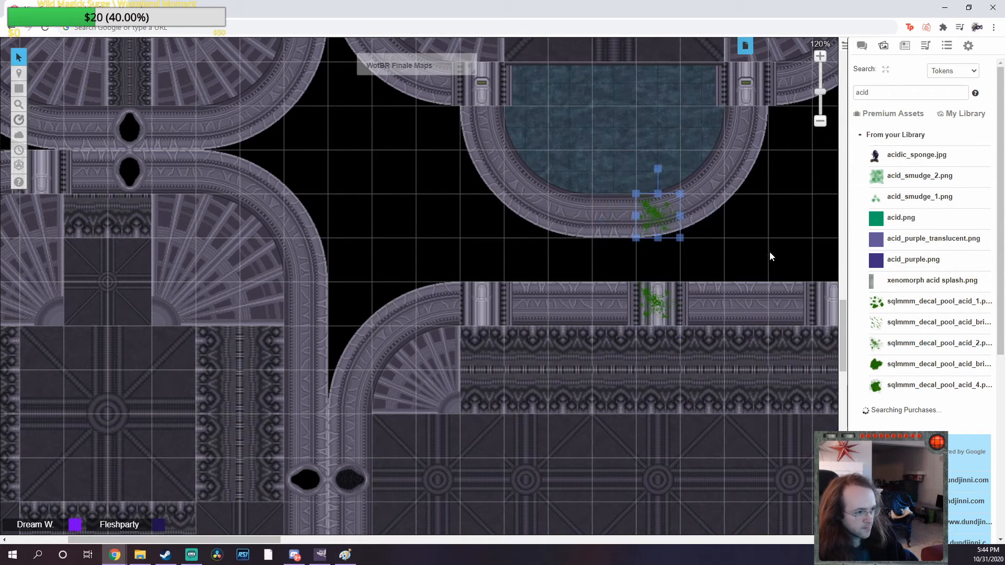
# Add a sqlaa_decal_metal_dented_3 decal, rotate it upright and set it on the wall column with the acid splatter in front
pyautogui.doubleClick(877, 100)
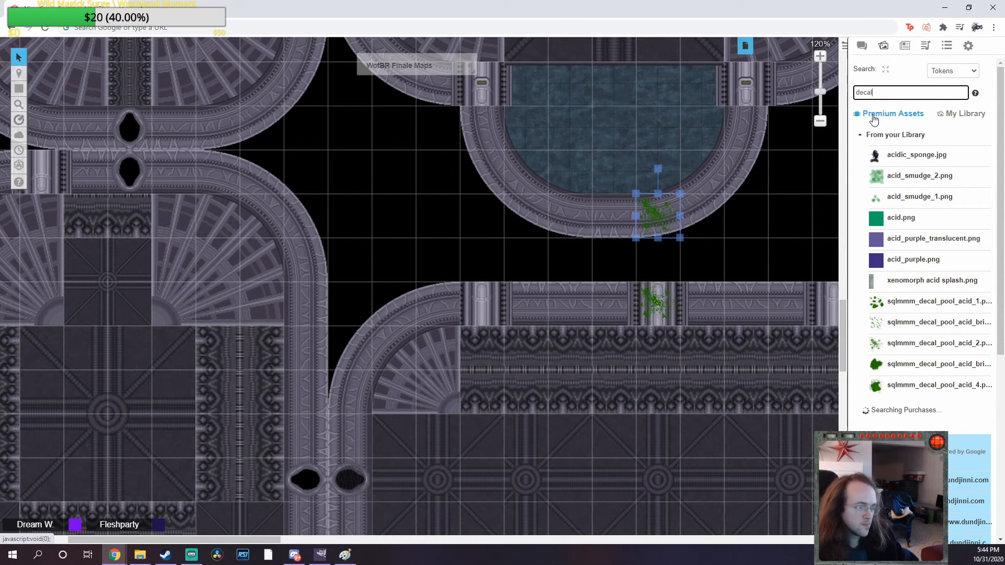
pyautogui.moveTo(898, 157); pyautogui.dragTo(731, 256)
pyautogui.moveTo(745, 212); pyautogui.dragTo(778, 228)
pyautogui.rightClick(657, 296)
pyautogui.click(683, 254)
pyautogui.moveTo(741, 261); pyautogui.dragTo(654, 304)
# Paste a copy of the upright dent onto the pool's southern wall and bring the acid splatter there to the front
pyautogui.hotkey('ctrl', 'c')
pyautogui.hotkey('ctrl', 'v')
pyautogui.rightClick(635, 229)
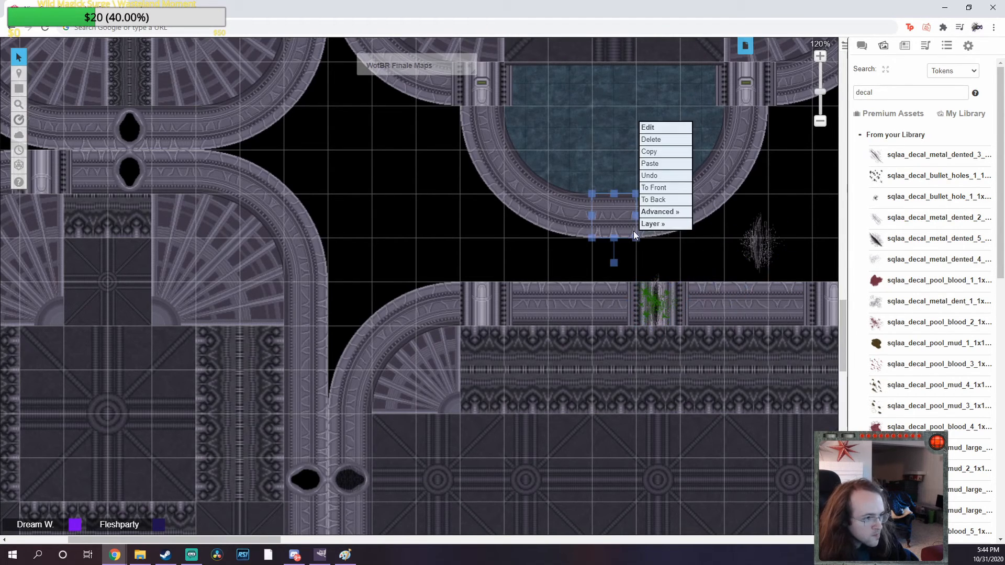
pyautogui.click(680, 269)
pyautogui.rightClick(654, 214)
pyautogui.click(689, 186)
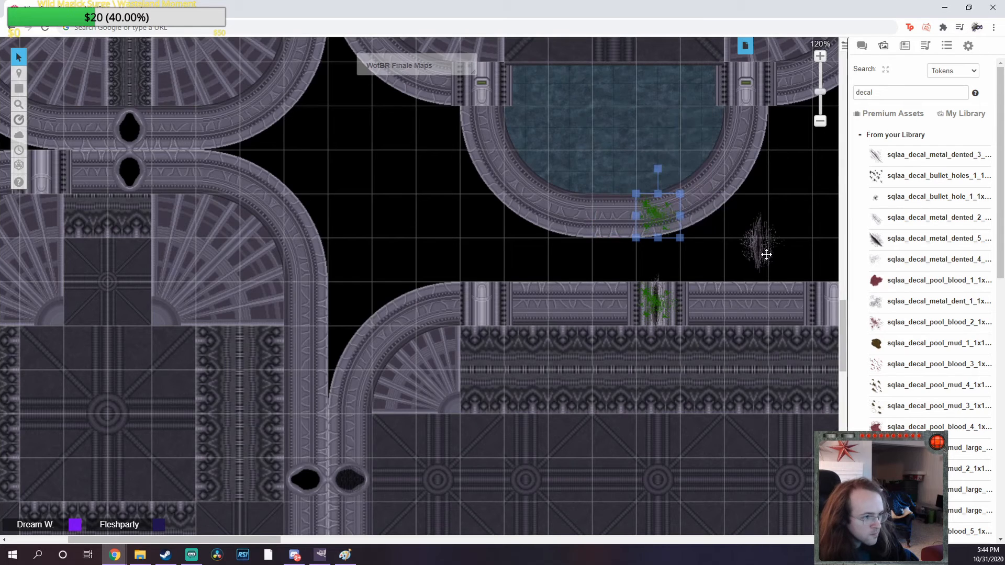
pyautogui.moveTo(762, 254); pyautogui.dragTo(661, 227)
# Place upright sqlaa_decal_metal_dented_5 decals on the two adjoining walls east of the skeletal statue room and cover both with acid splatters
pyautogui.middleClick(723, 259)
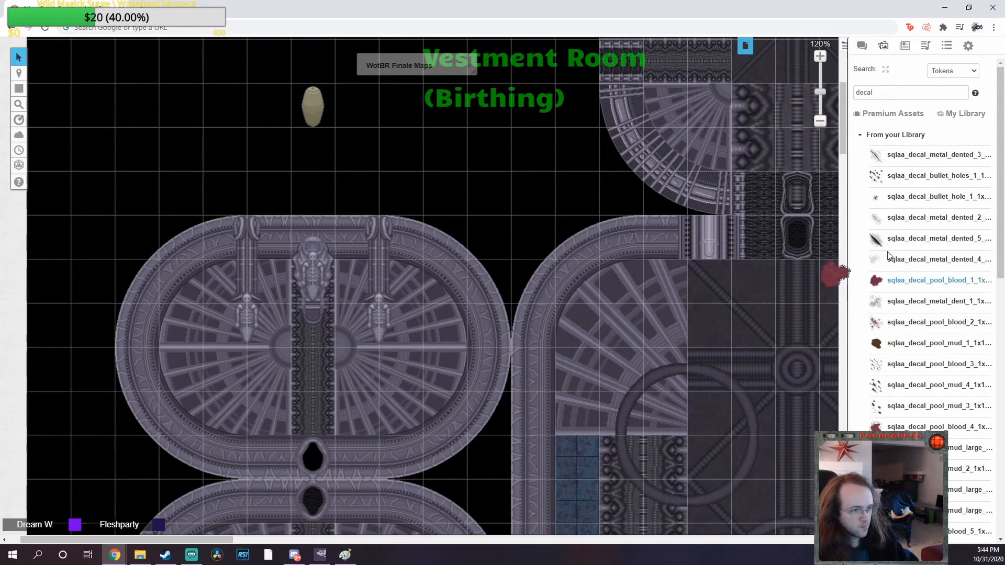
pyautogui.moveTo(889, 239); pyautogui.dragTo(565, 370)
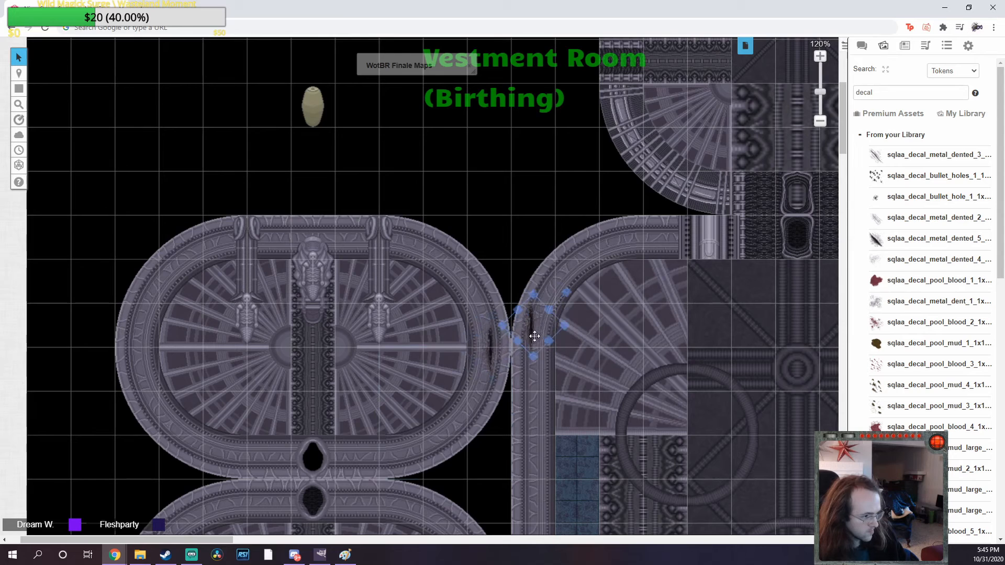
pyautogui.doubleClick(886, 95)
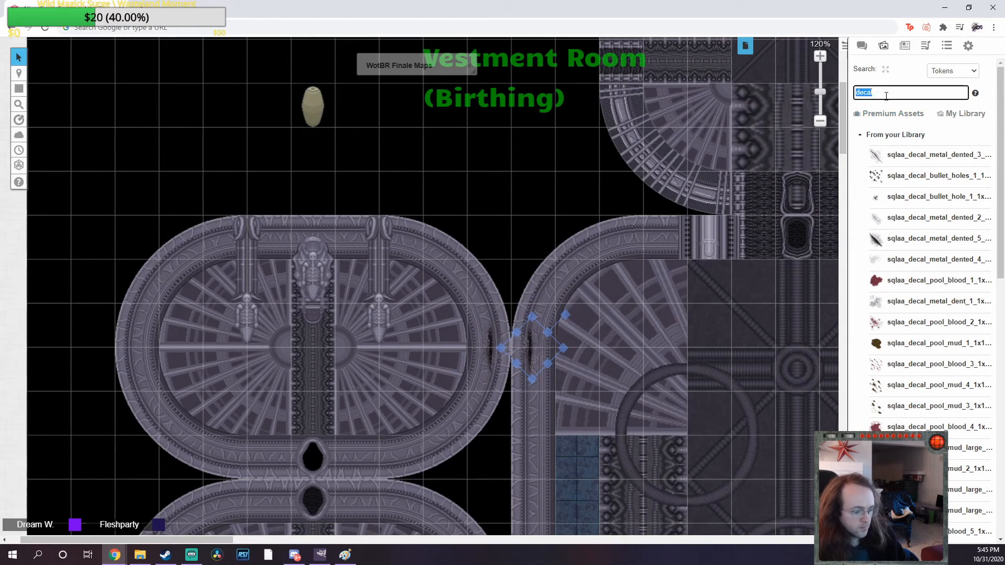
pyautogui.press('Return')
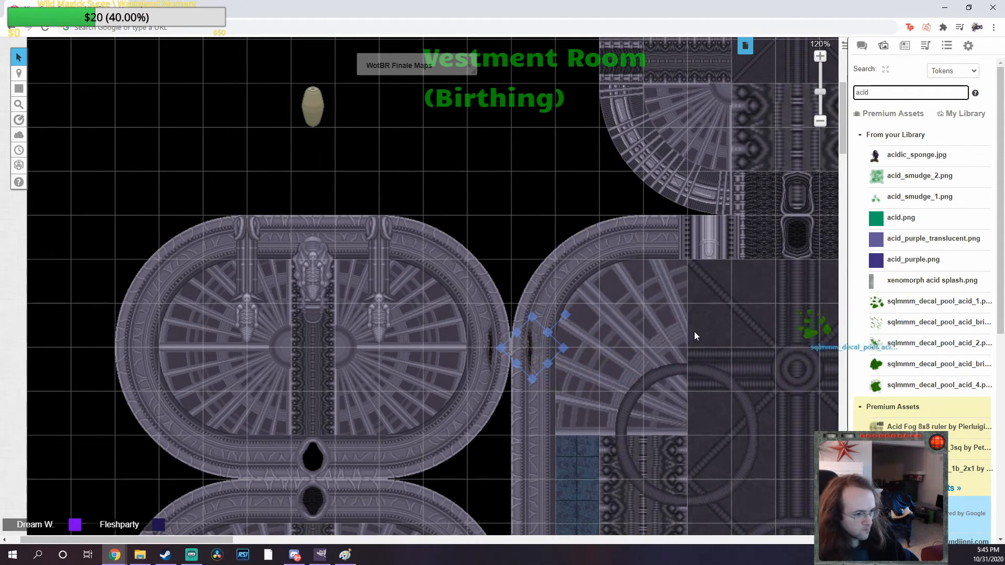
pyautogui.moveTo(494, 349); pyautogui.dragTo(496, 353)
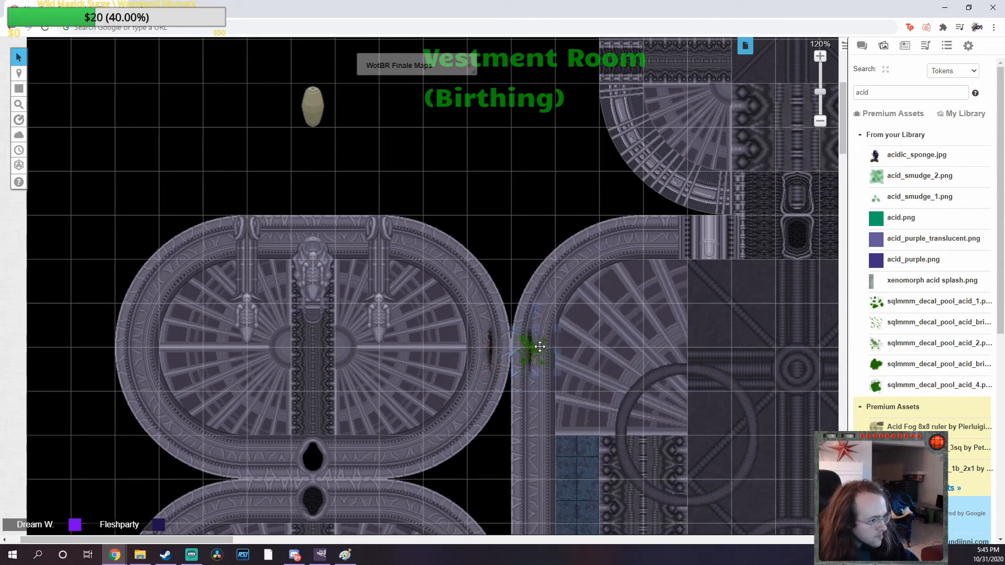
# Look over the northern rooms between the Vestment Room, the Exit and the Embalming Room
pyautogui.scroll(-5, 504, 215)
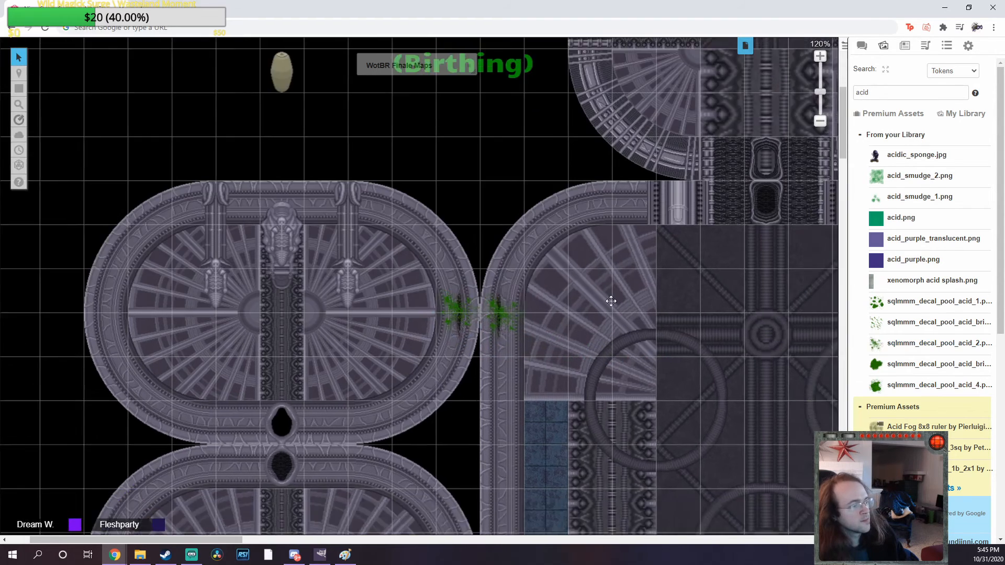
pyautogui.scroll(4, 476, 314)
pyautogui.scroll(3, 513, 262)
pyautogui.hscroll(8, 524, 294)
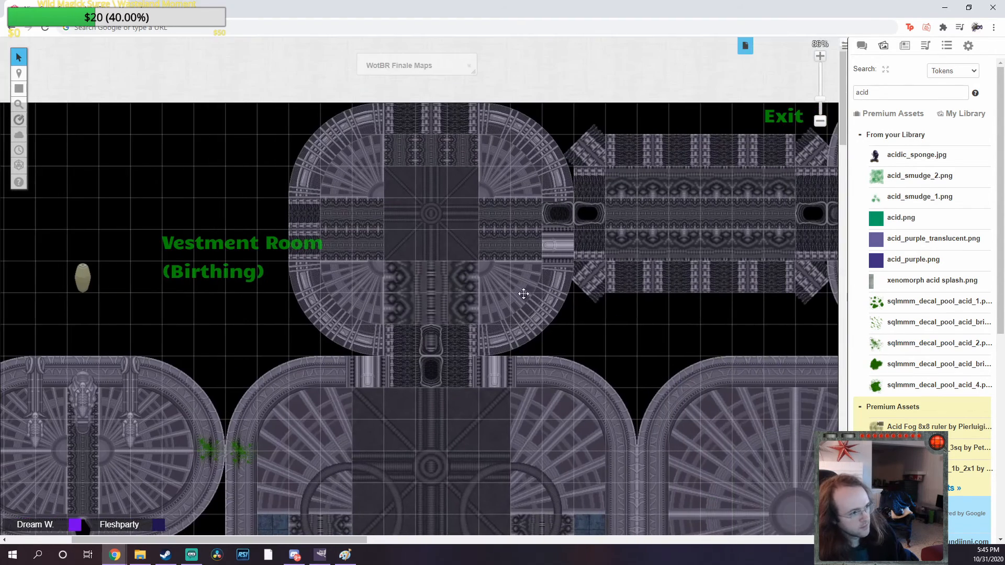
pyautogui.scroll(-7, 570, 339)
pyautogui.scroll(-5, 565, 391)
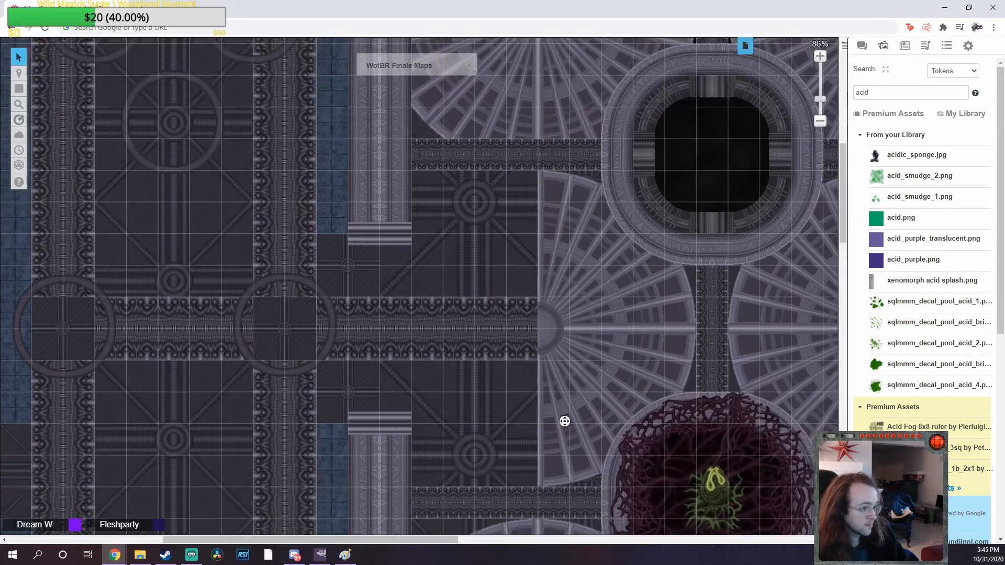
pyautogui.scroll(10, 560, 419)
pyautogui.scroll(-2, 442, 332)
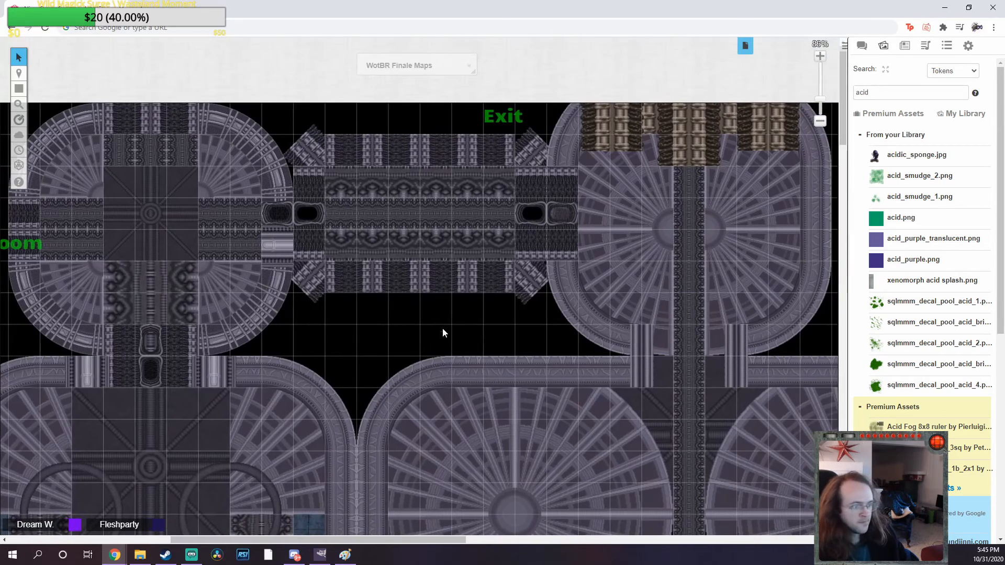
pyautogui.scroll(3, 507, 331)
pyautogui.hscroll(-1, 483, 337)
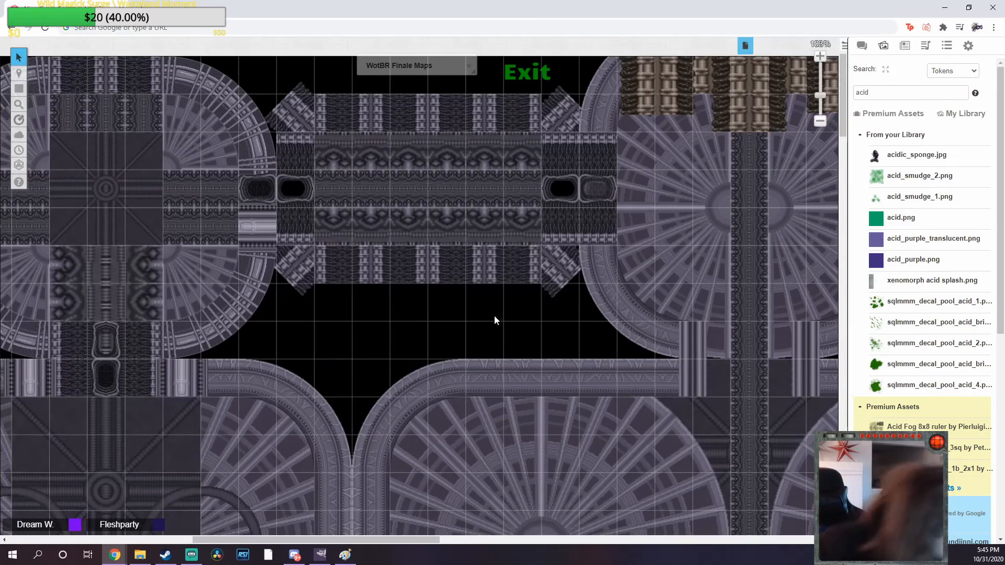
pyautogui.hscroll(-12, 450, 340)
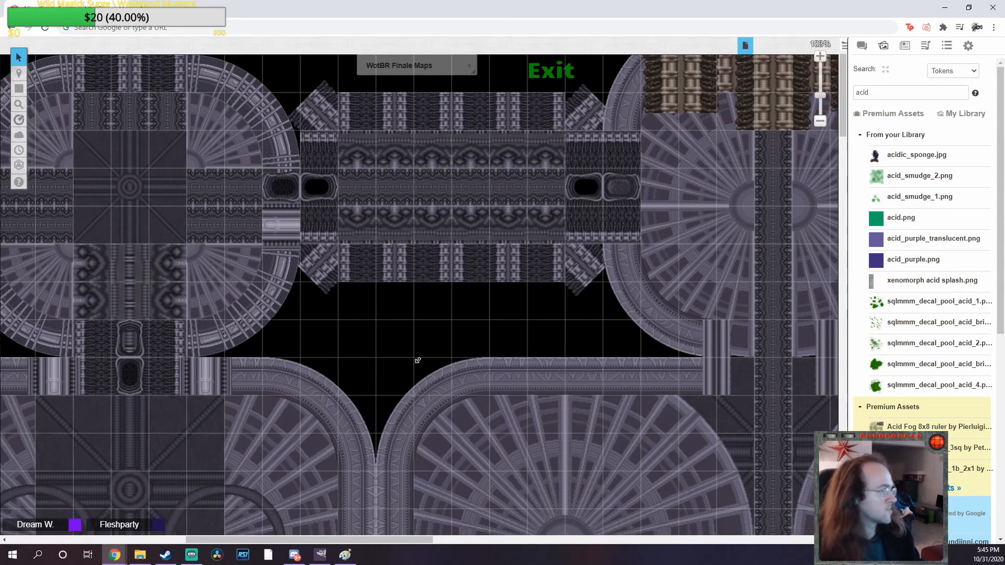
pyautogui.scroll(-2, 367, 345)
pyautogui.hscroll(12, 572, 304)
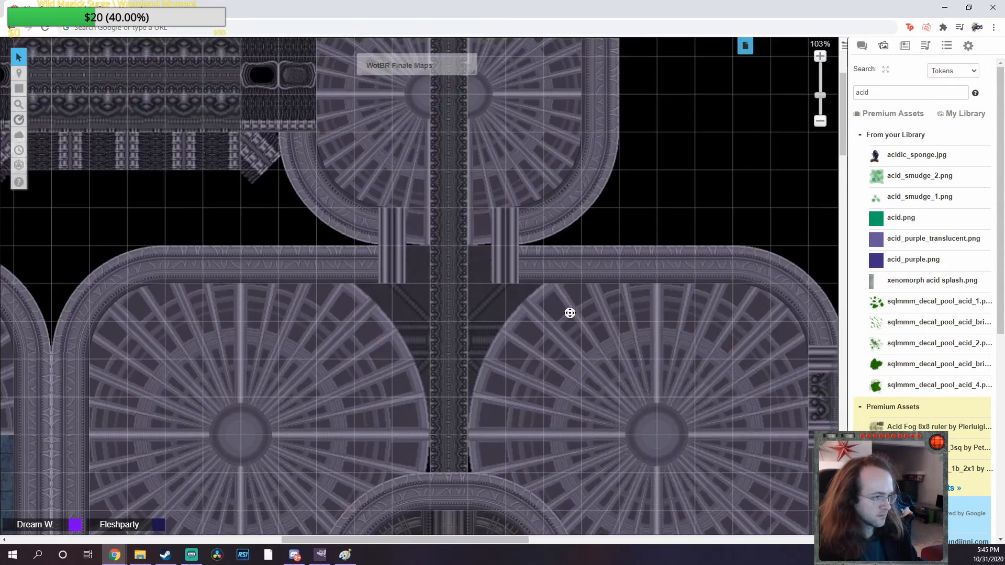
pyautogui.scroll(-2, 567, 312)
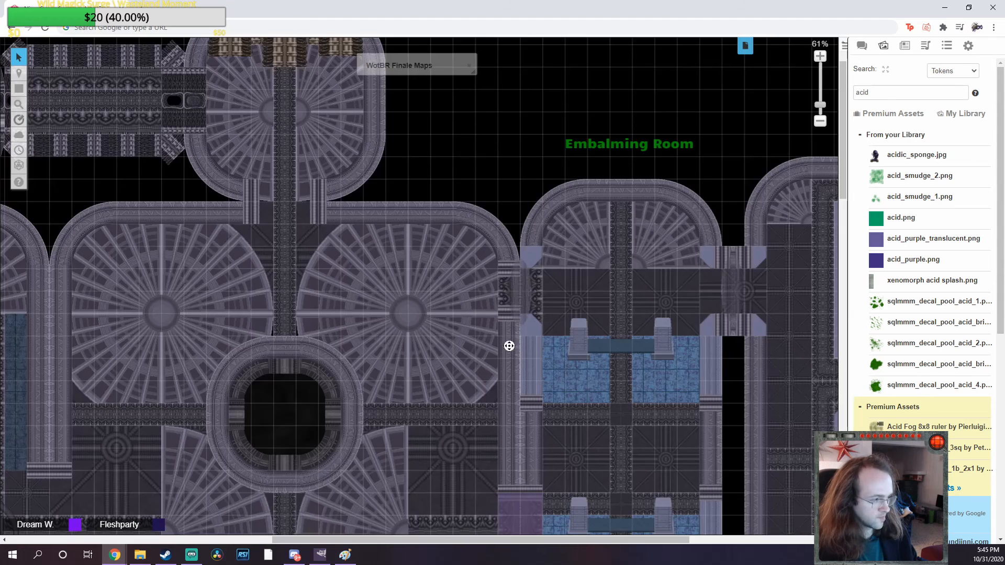
pyautogui.hscroll(-6, 507, 345)
pyautogui.scroll(2, 507, 345)
pyautogui.moveTo(18, 76)
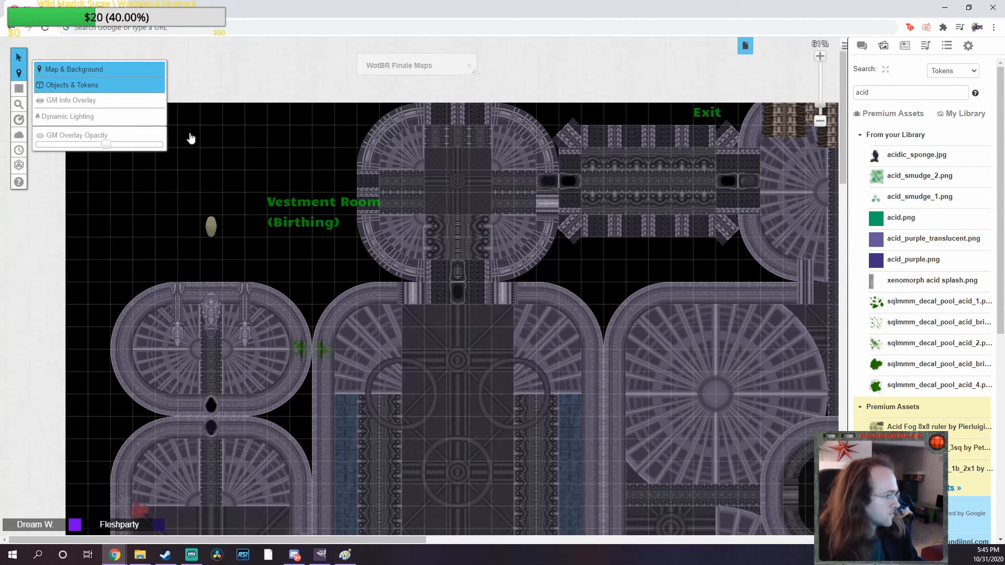
# Place a diagonally rotated metal dent on the map layer just inside the pool hall's northern doorway and cover it with an acid splatter
pyautogui.click(92, 84)
pyautogui.click(461, 294)
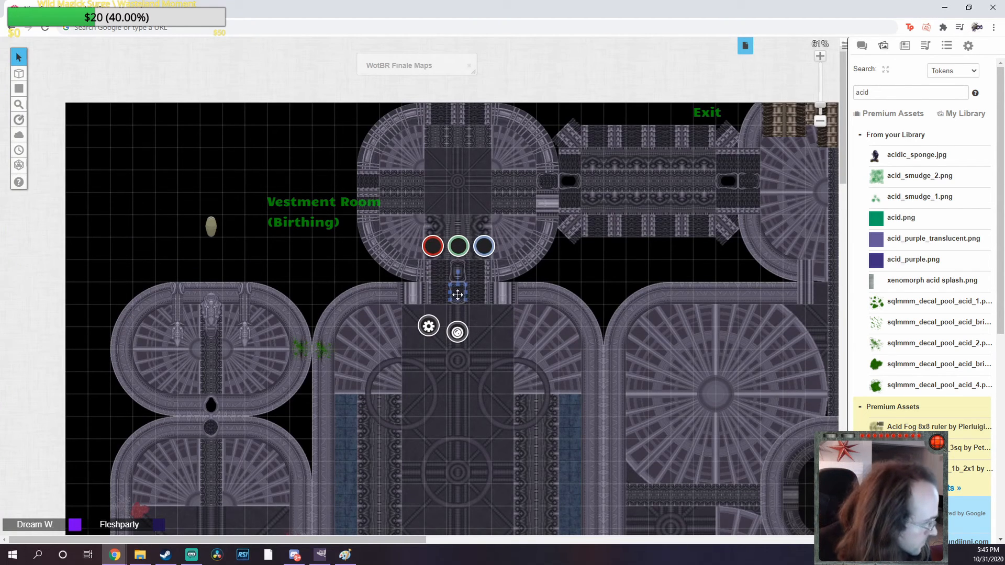
pyautogui.moveTo(458, 271); pyautogui.dragTo(438, 271)
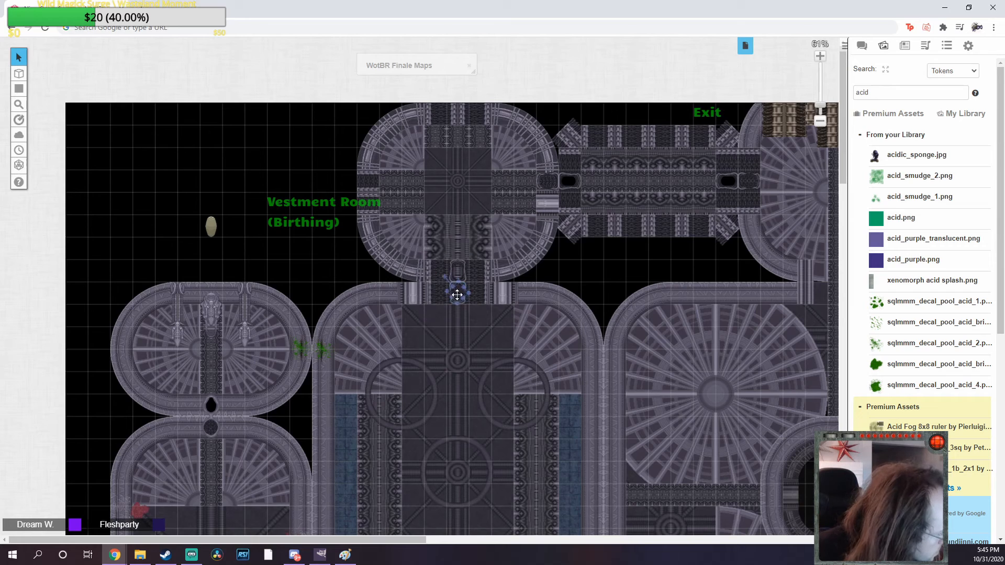
pyautogui.click(475, 318)
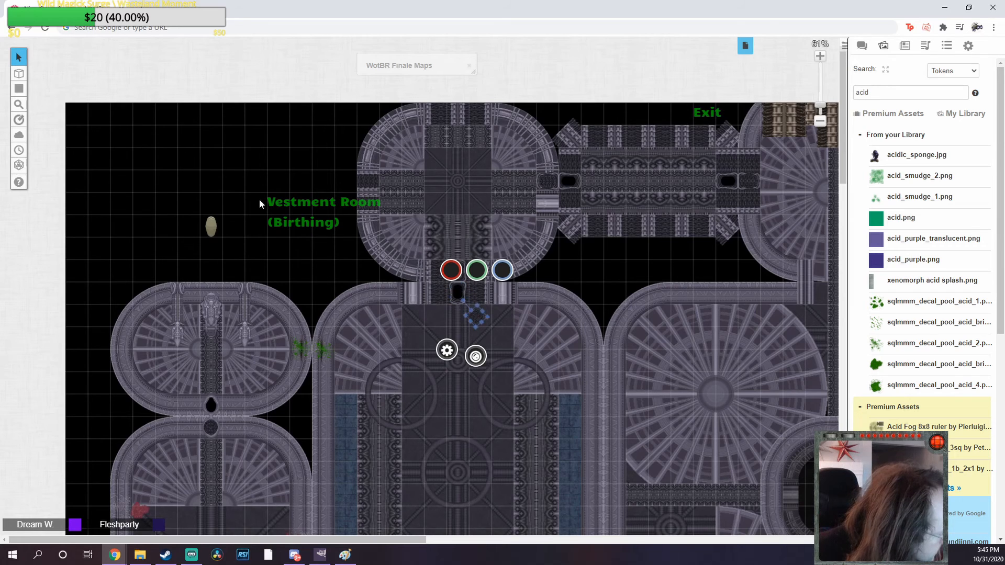
pyautogui.rightClick(475, 323)
pyautogui.moveTo(513, 326)
pyautogui.click(567, 304)
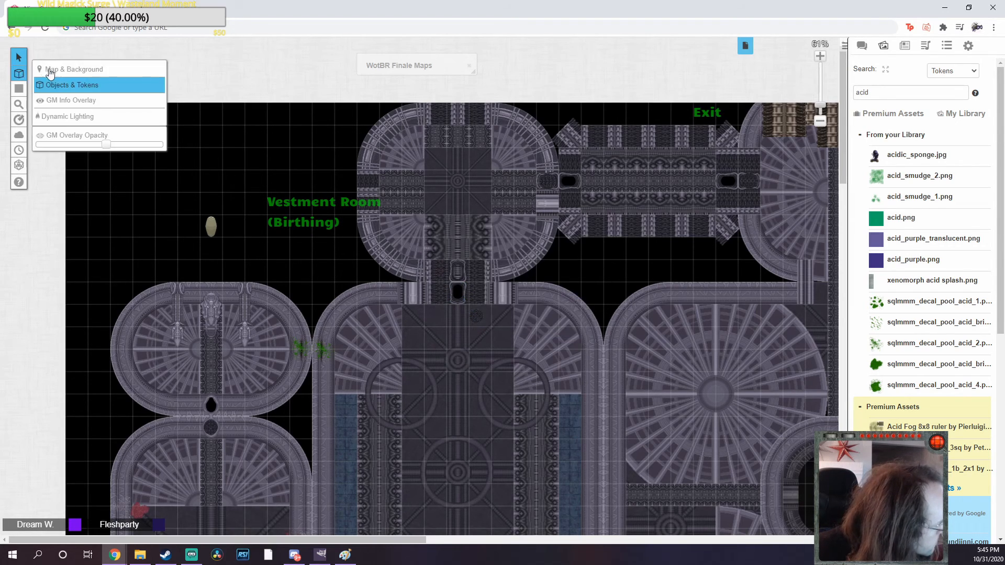
pyautogui.click(55, 70)
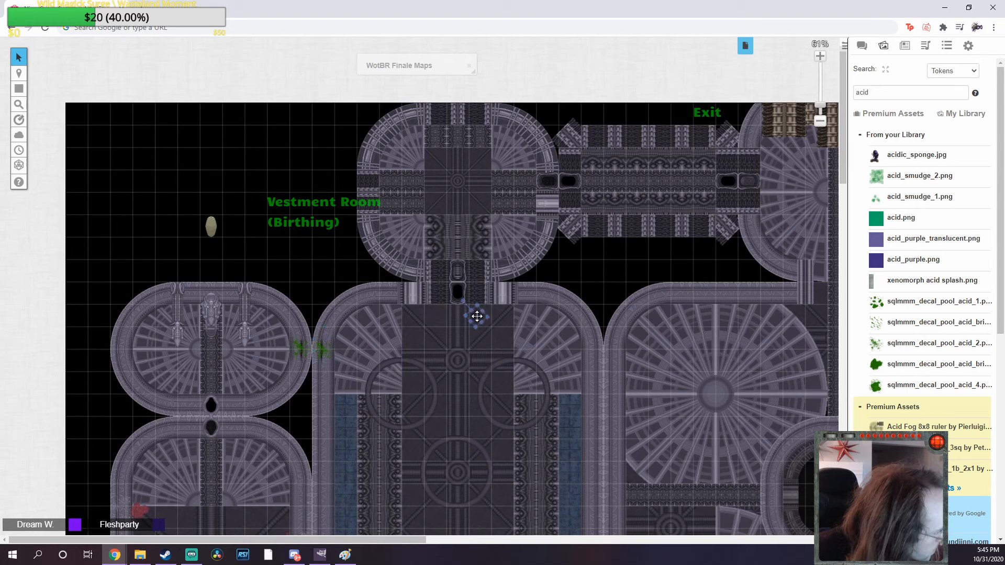
# Check the dynamic lighting walls around the northern doorway and return to the Map & Background layer
pyautogui.moveTo(19, 74)
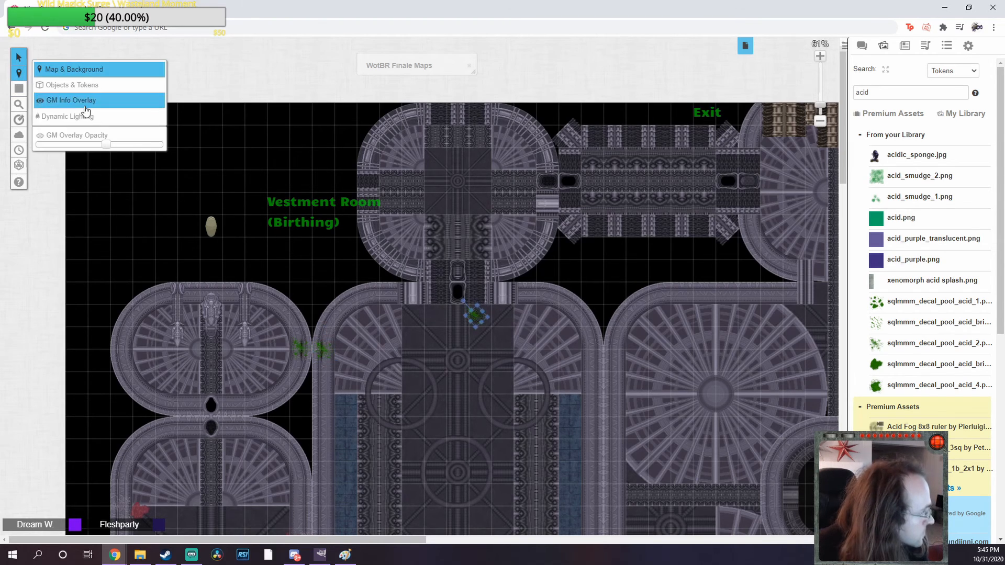
pyautogui.click(79, 114)
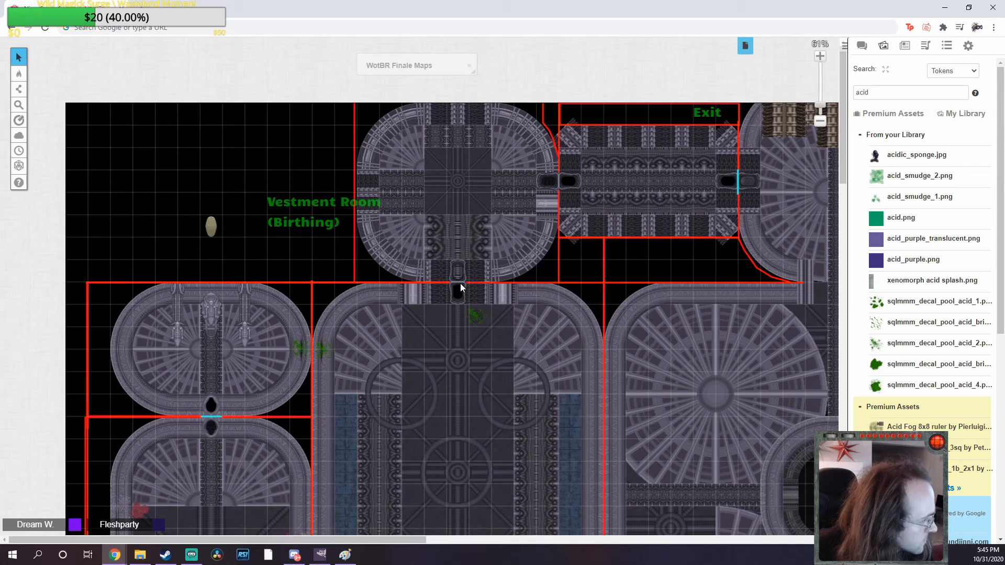
pyautogui.moveTo(19, 73)
pyautogui.click(78, 68)
# Search the library for "corruption" and place a sqlmmm_corruption_wall web asset on the doorway north of the pool hall
pyautogui.scroll(-5, 472, 323)
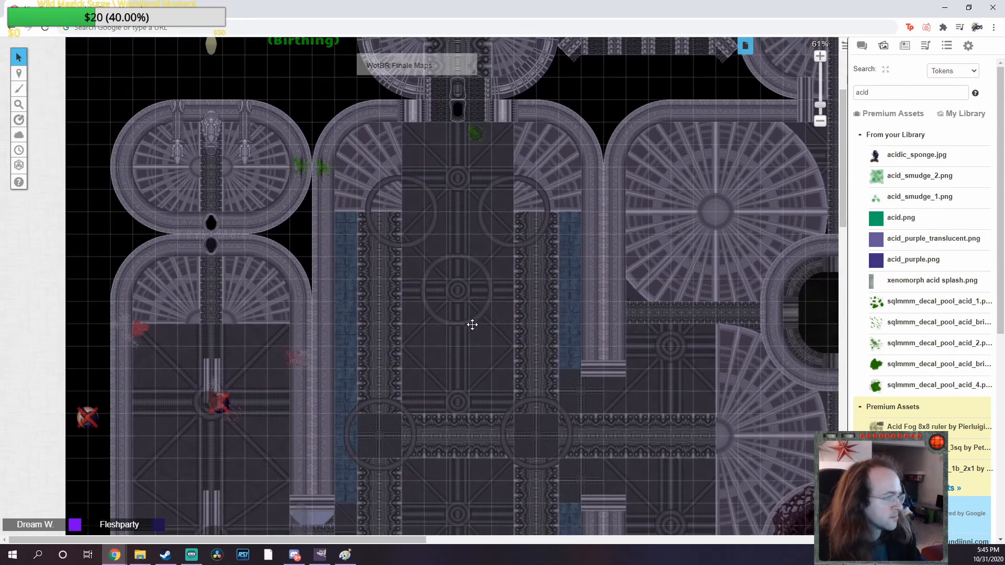
pyautogui.scroll(2, 473, 322)
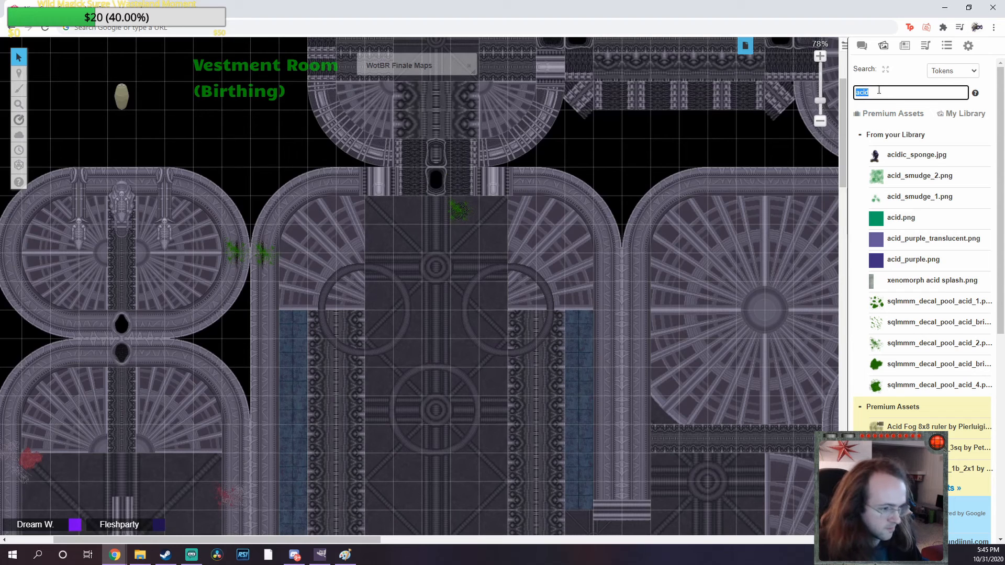
pyautogui.press('Return')
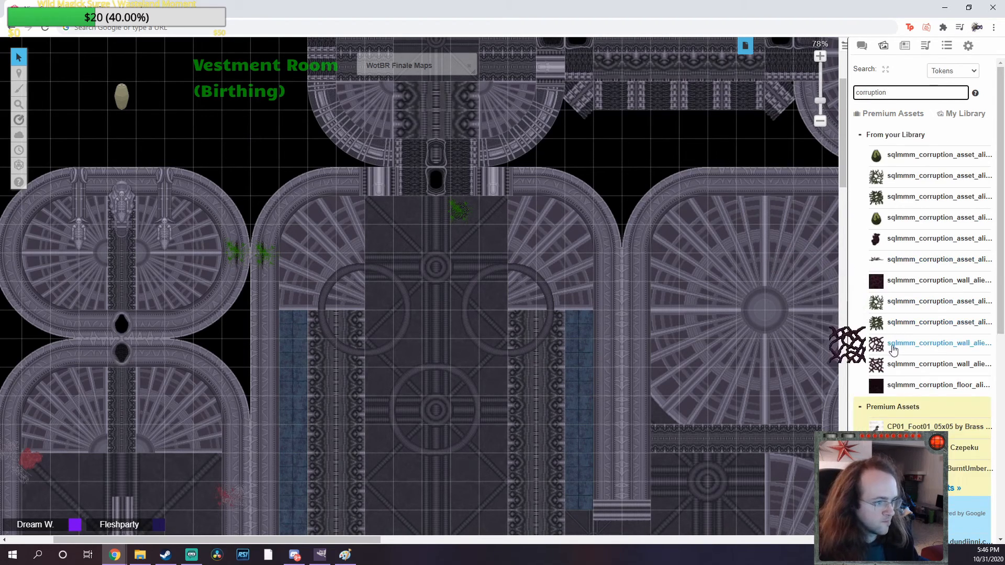
pyautogui.moveTo(892, 349); pyautogui.dragTo(436, 176)
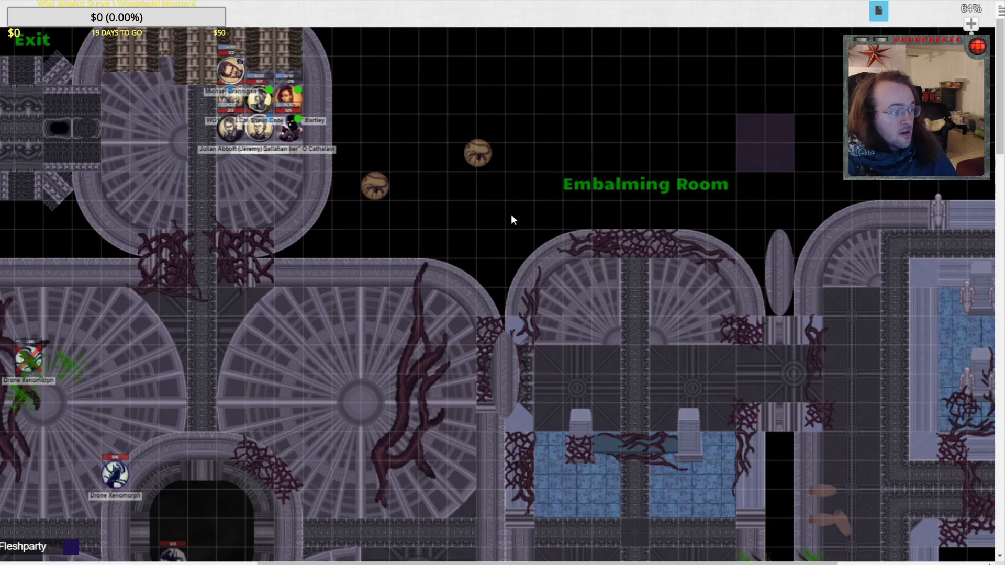
# Examine the corruption, egg, blood and acid dressing from the Exit area through the western pool hall down to the southern chambers
pyautogui.scroll(-2, 511, 219)
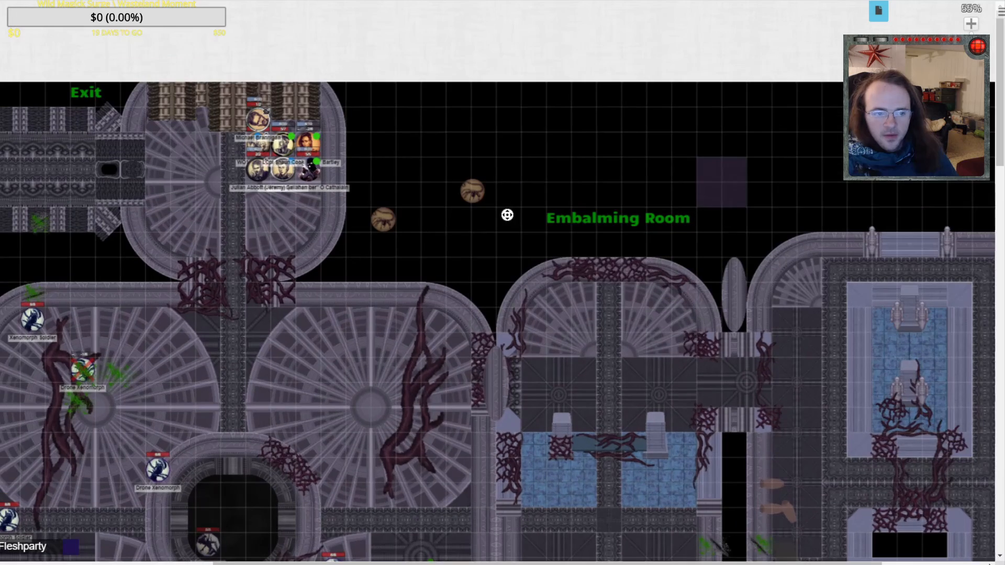
pyautogui.hscroll(-4, 487, 222)
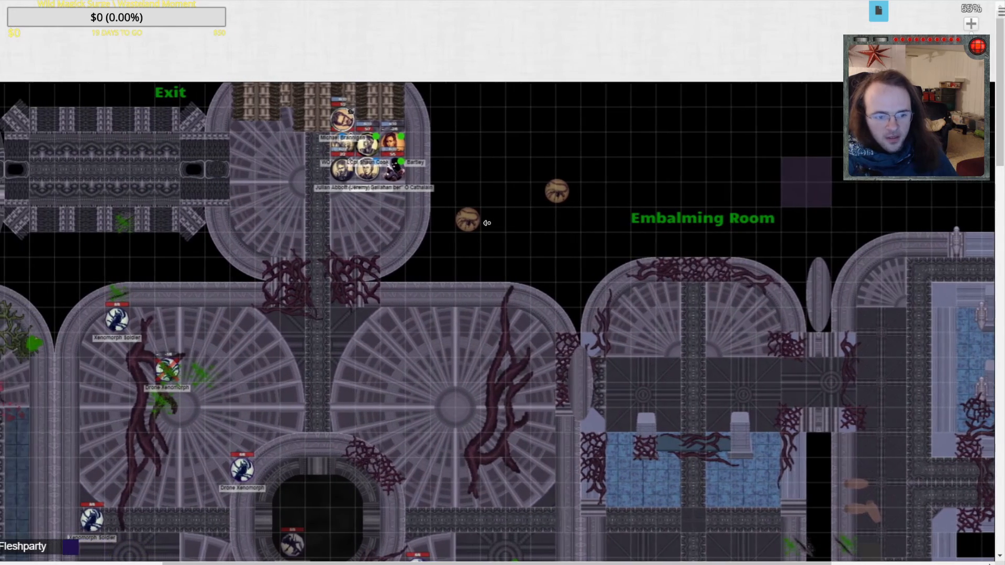
pyautogui.scroll(-5, 481, 226)
pyautogui.hscroll(-8, 481, 226)
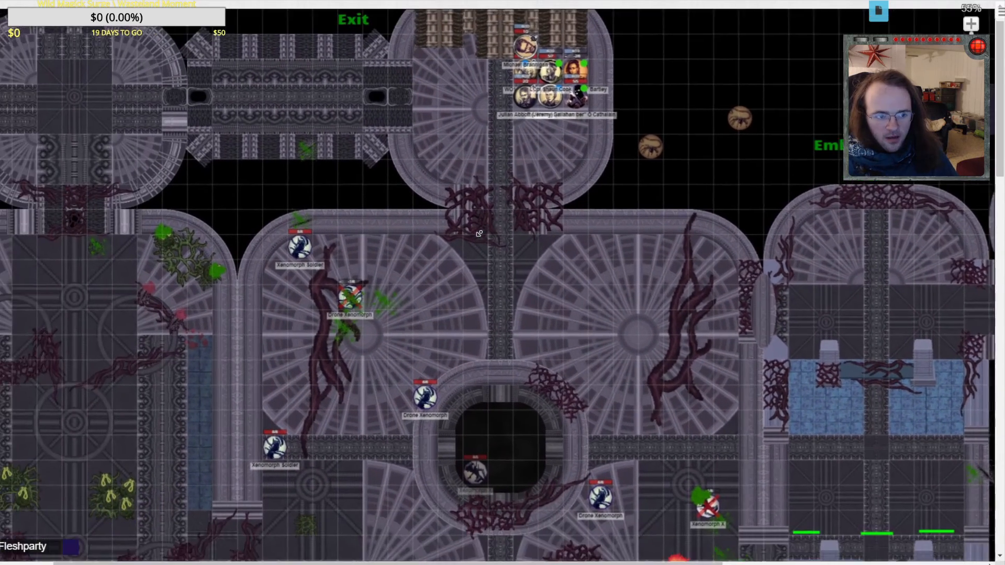
pyautogui.scroll(-2, 479, 235)
pyautogui.hscroll(-5, 478, 235)
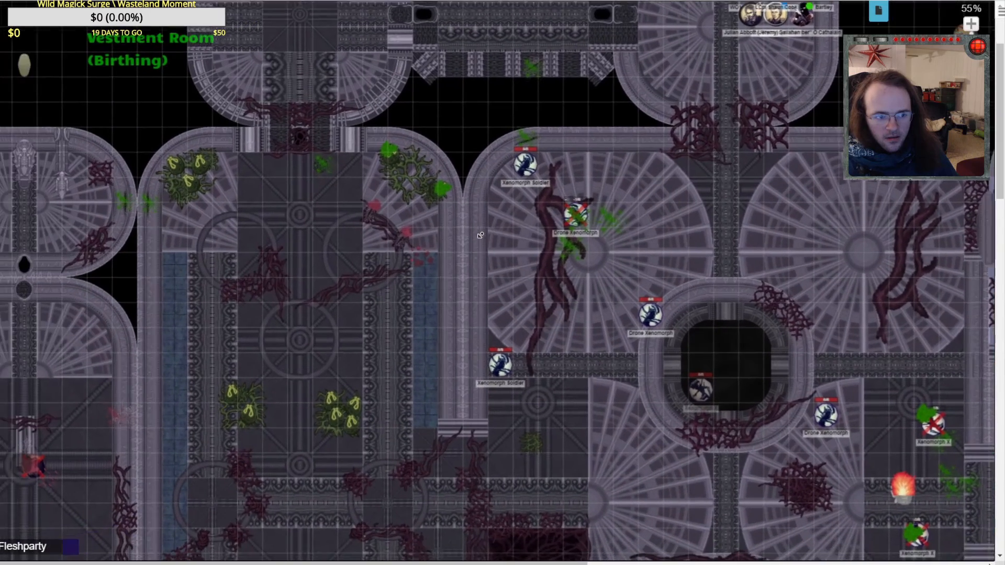
pyautogui.hscroll(-1, 493, 241)
pyautogui.scroll(-6, 492, 241)
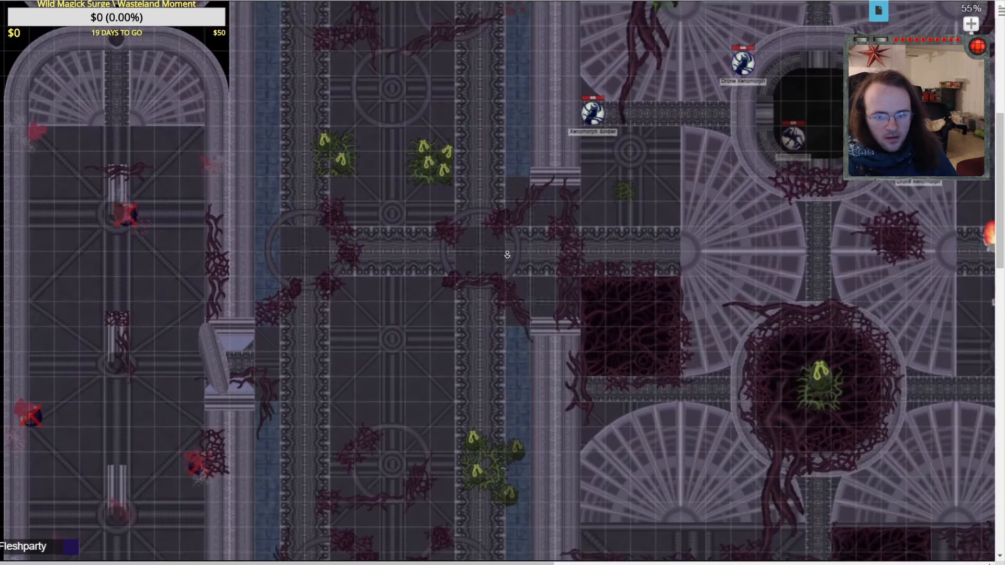
pyautogui.scroll(-7, 509, 255)
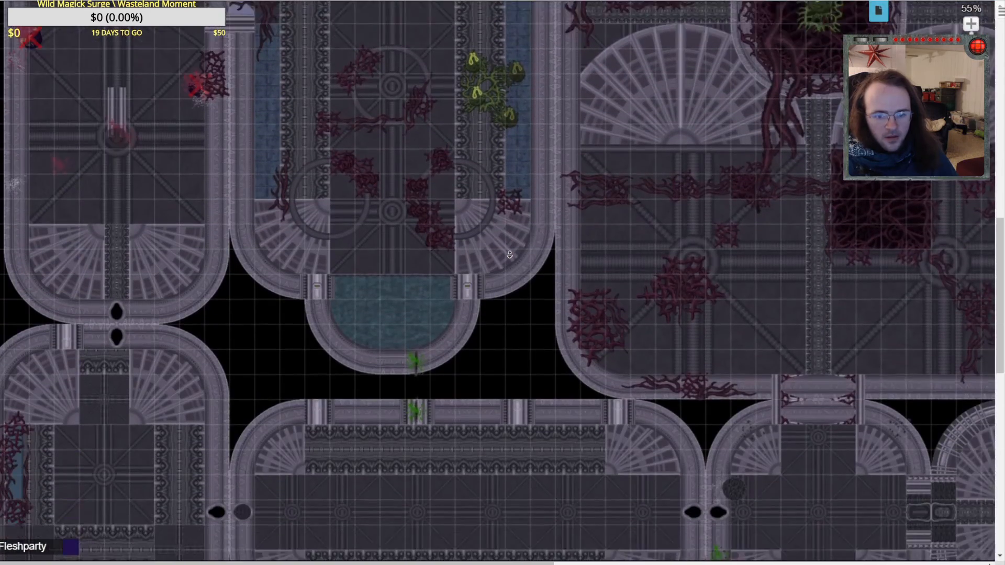
pyautogui.scroll(-4, 514, 248)
pyautogui.hscroll(2, 523, 246)
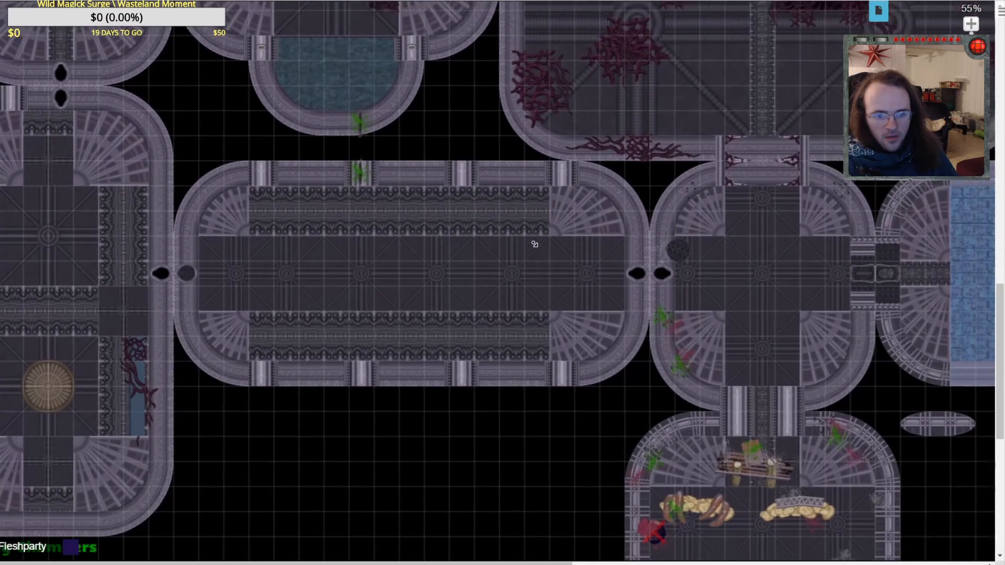
pyautogui.scroll(-6, 534, 244)
pyautogui.hscroll(3, 549, 235)
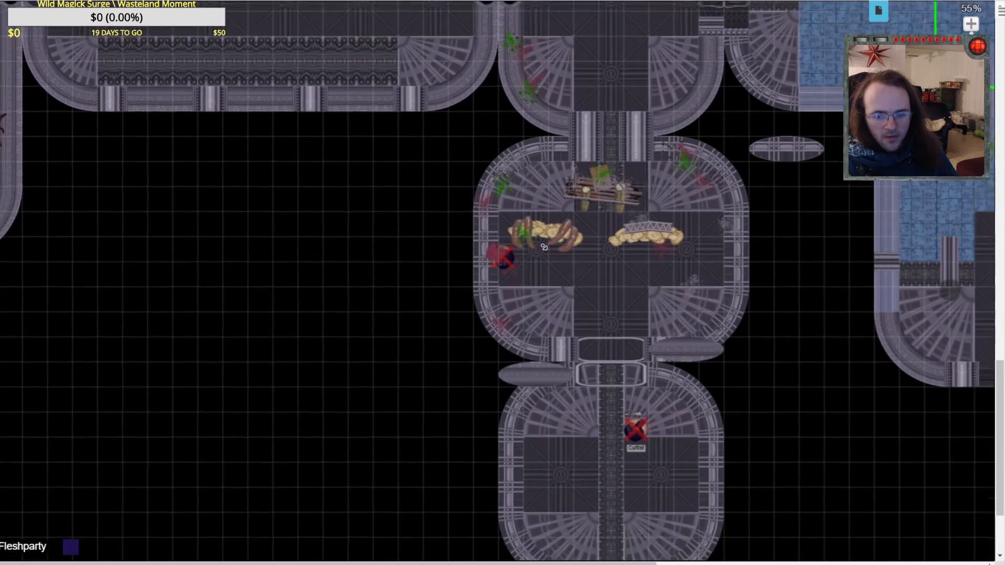
# Examine the southeastern pool room, the Tomb\Crypt corridors and the eastern halls up to the northern statue wall
pyautogui.hscroll(10, 559, 197)
pyautogui.scroll(3, 544, 191)
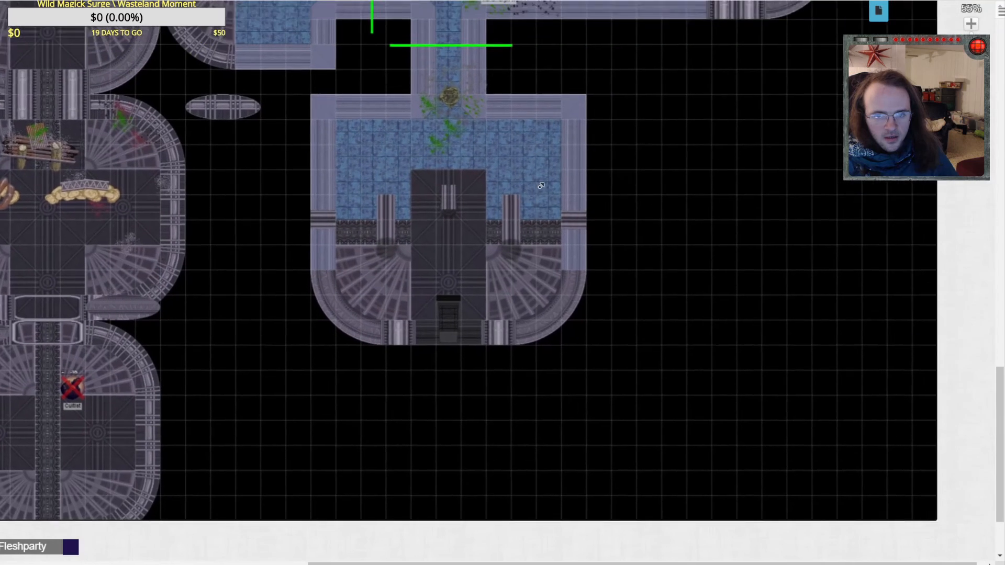
pyautogui.scroll(5, 529, 186)
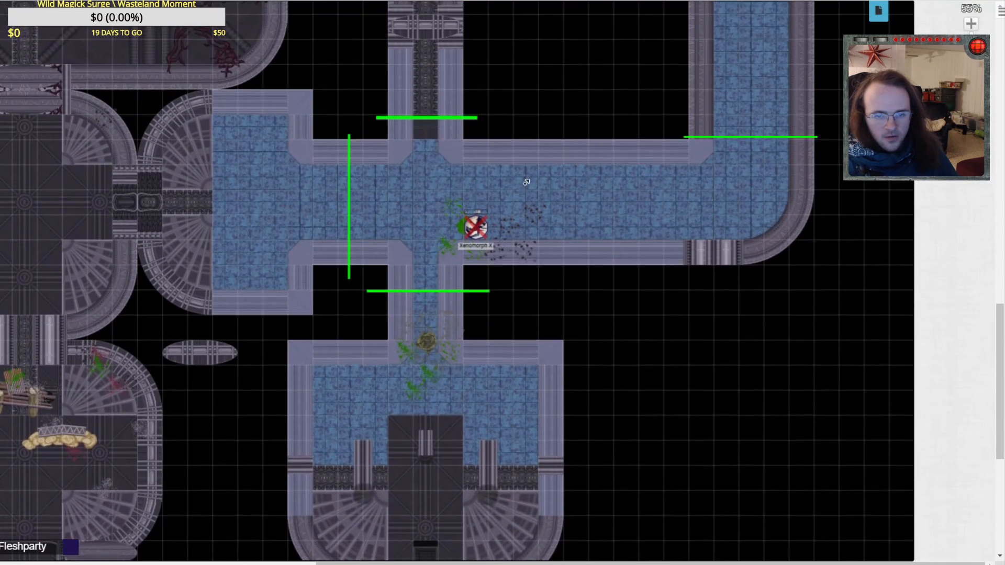
pyautogui.scroll(4, 527, 180)
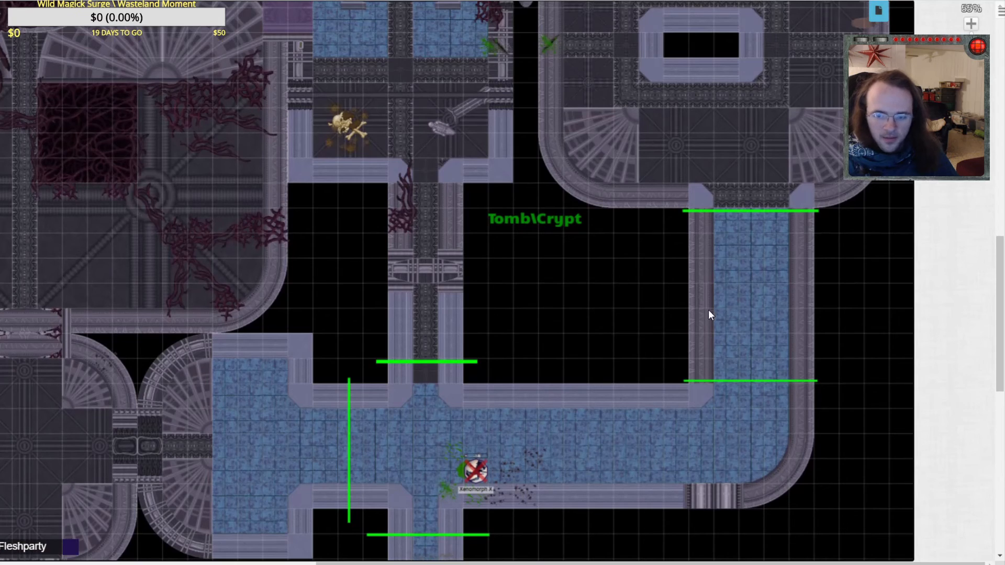
pyautogui.scroll(9, 302, 268)
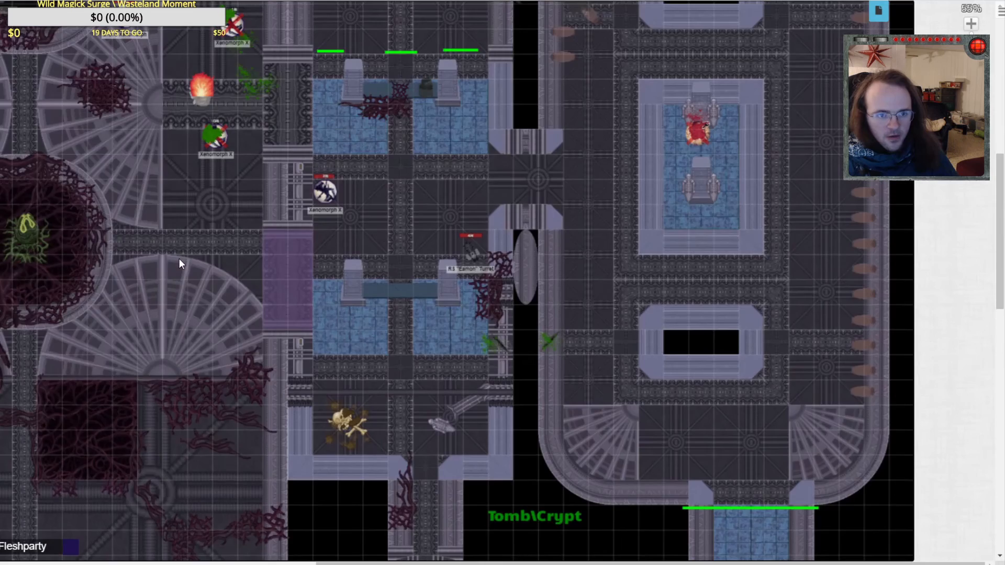
pyautogui.scroll(2, 271, 195)
pyautogui.scroll(-9, 509, 441)
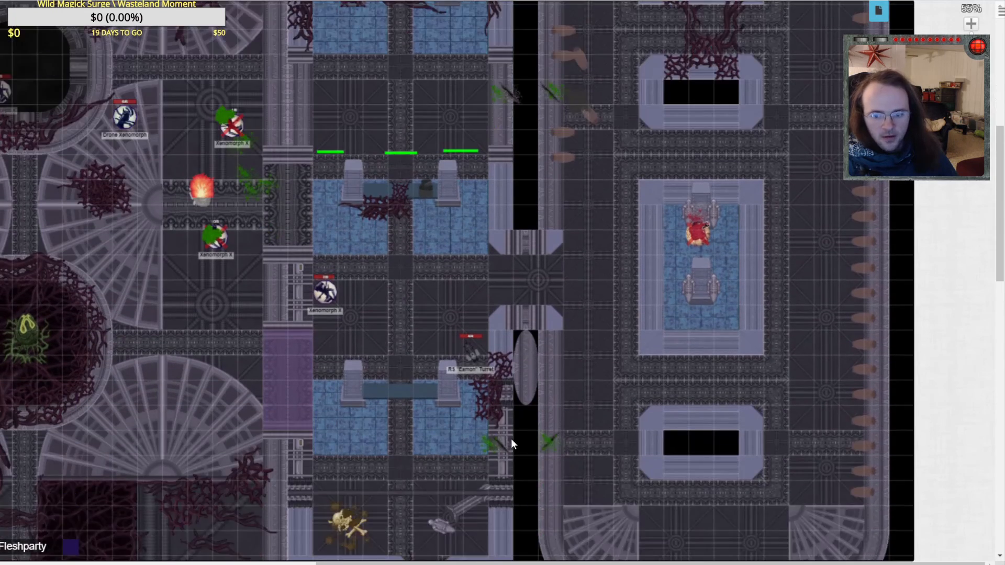
pyautogui.scroll(6, 545, 358)
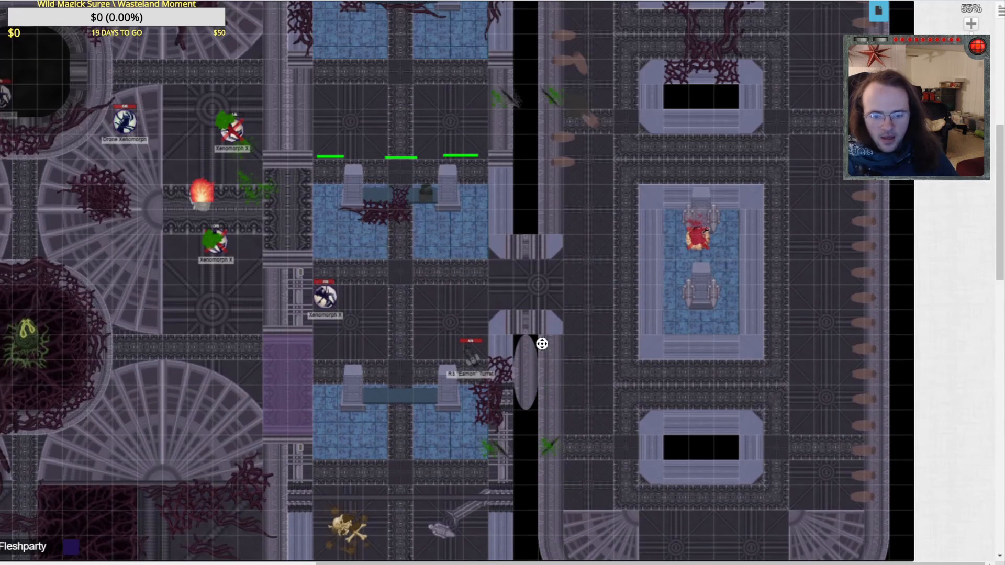
pyautogui.scroll(3, 542, 346)
pyautogui.scroll(6, 546, 313)
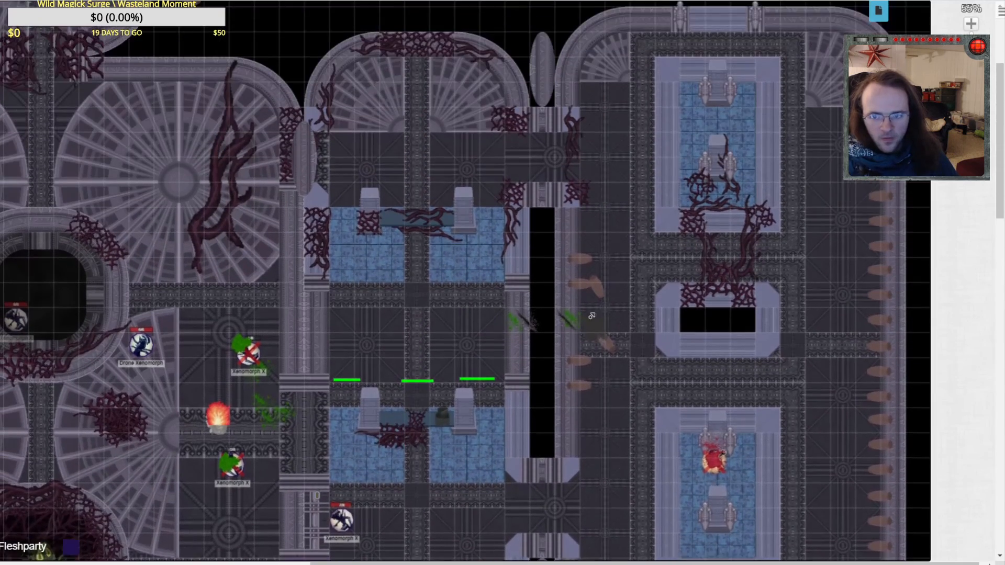
pyautogui.scroll(-10, 650, 328)
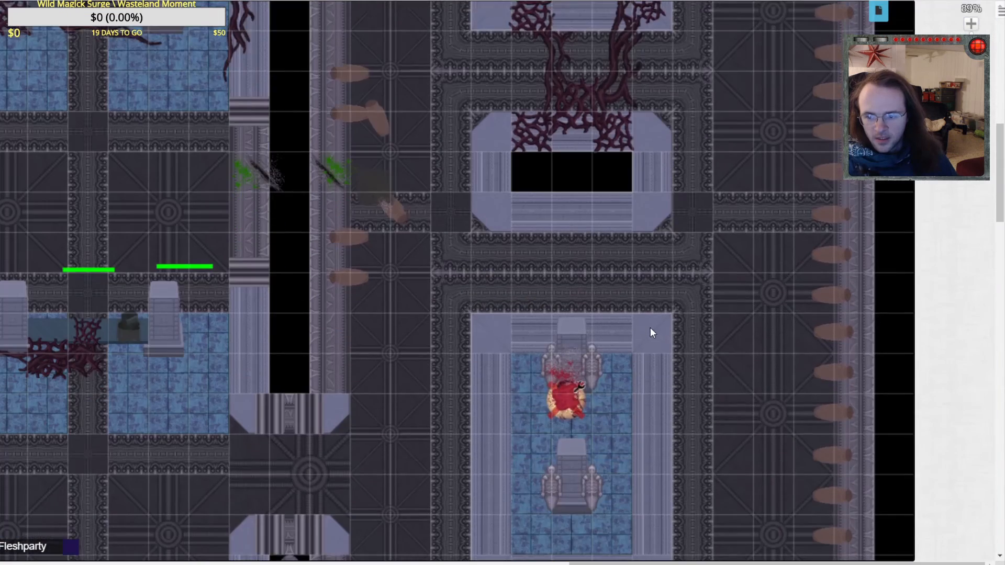
pyautogui.scroll(1, 650, 313)
pyautogui.scroll(2, 650, 286)
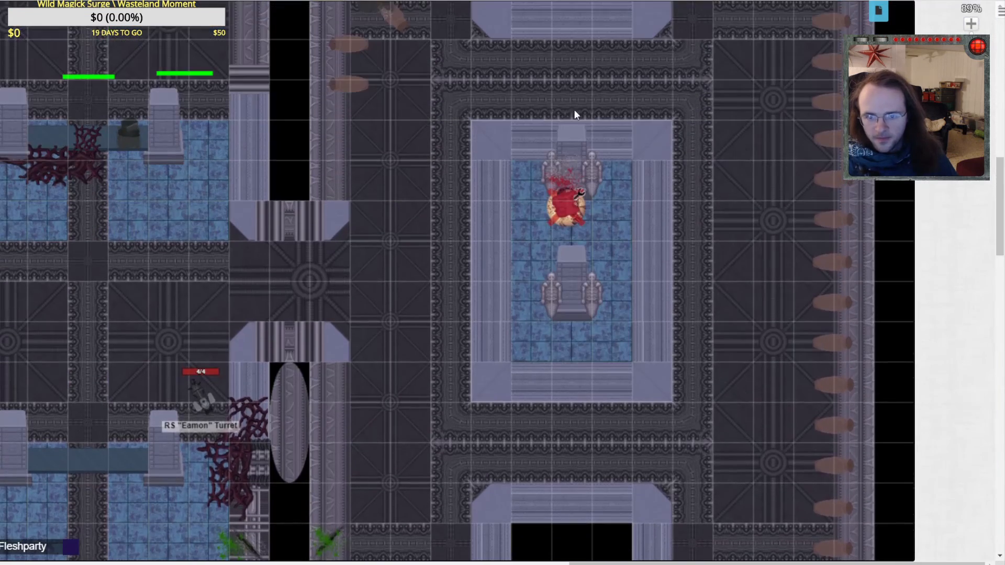
pyautogui.scroll(6, 578, 329)
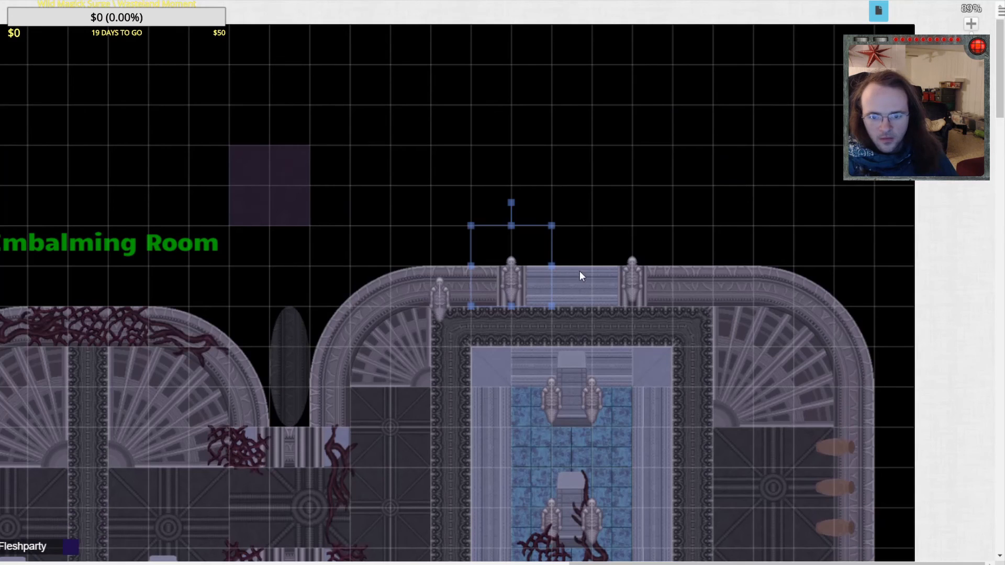
# Undo the stray statue placement on the eastern hall's northern wall and switch the editing layer
pyautogui.hotkey('shift', 'z')
pyautogui.click(388, 165)
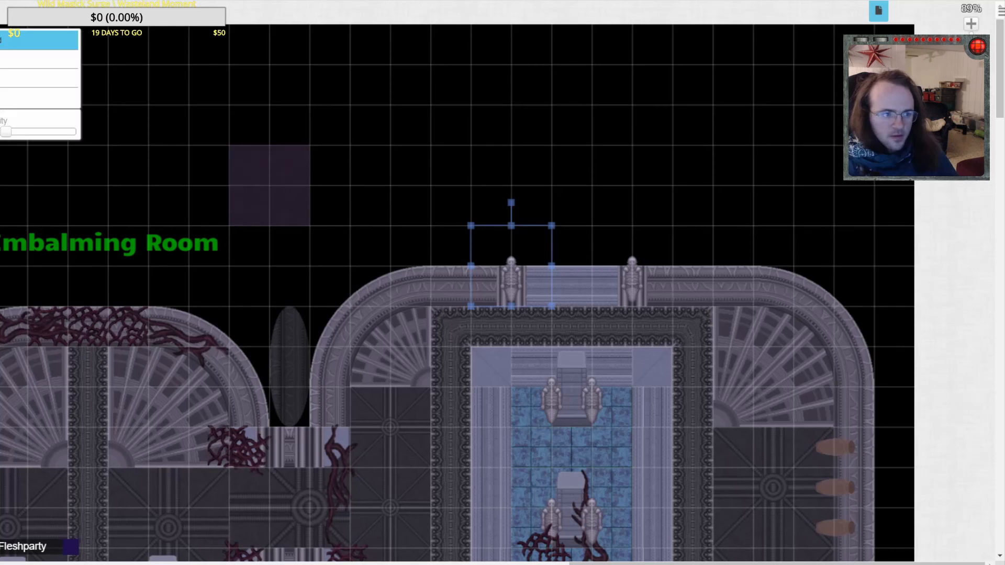
pyautogui.click(2, 86)
# Look over the xenomorph-infested central halls, the Tomb\Crypt area and the Embalming Room close up and at a wider zoom
pyautogui.middleClick(445, 272)
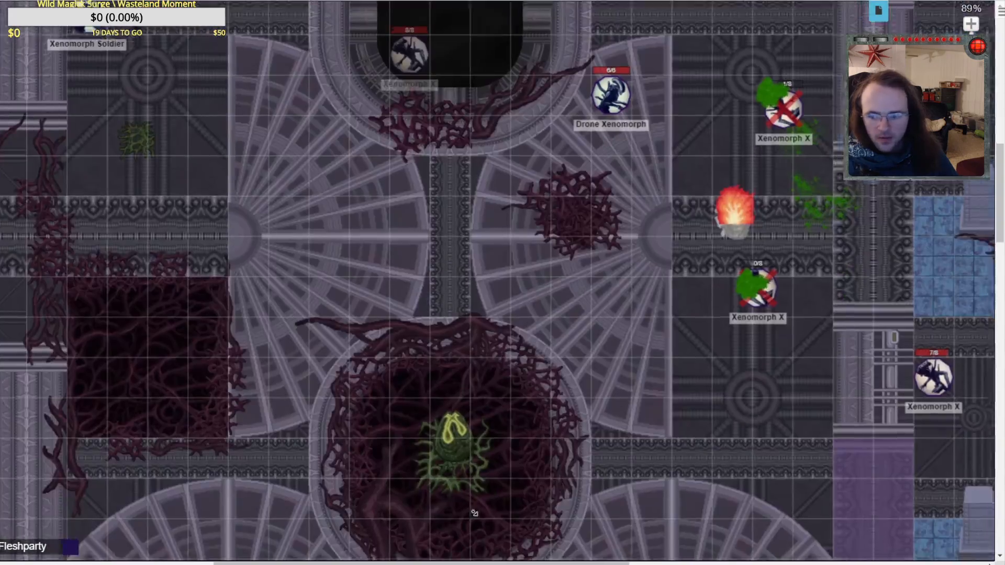
pyautogui.middleClick(534, 457)
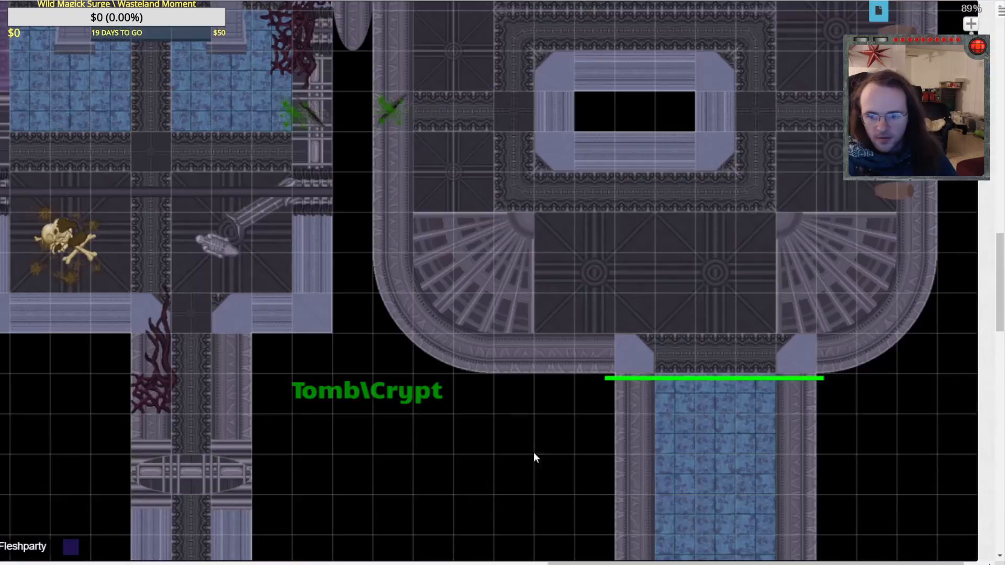
pyautogui.click(668, 438)
pyautogui.middleClick(552, 396)
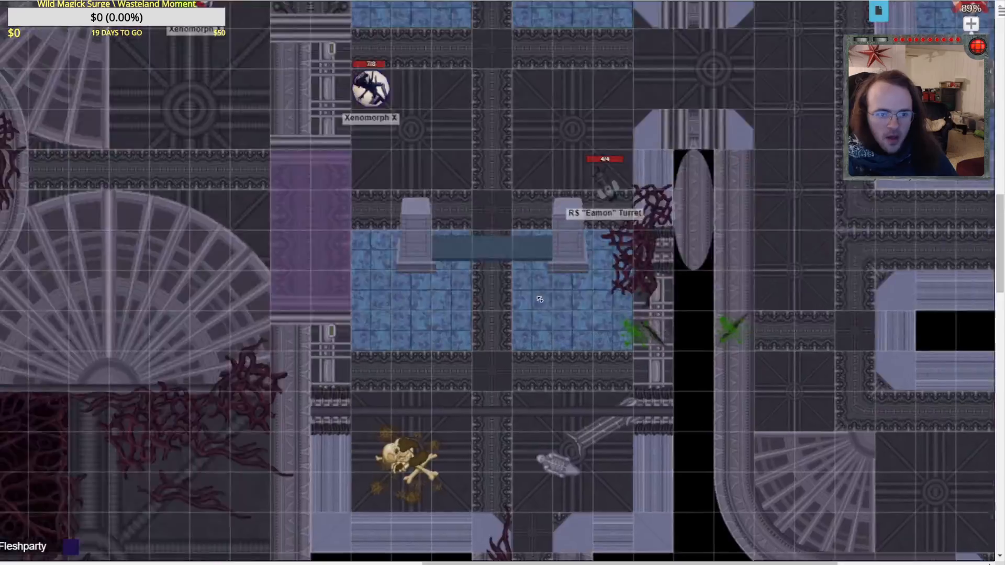
pyautogui.scroll(-5, 472, 314)
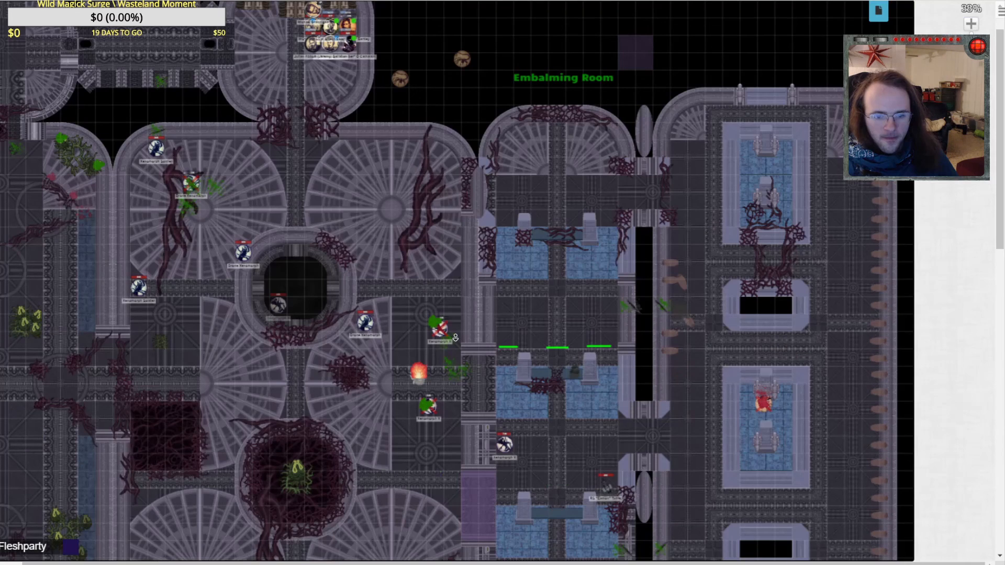
pyautogui.middleClick(456, 338)
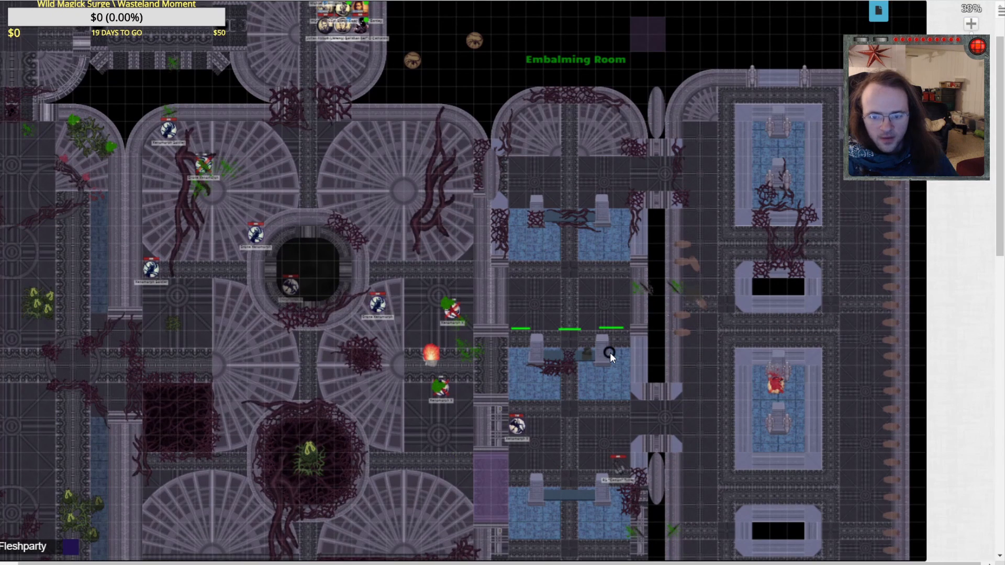
pyautogui.middleClick(578, 284)
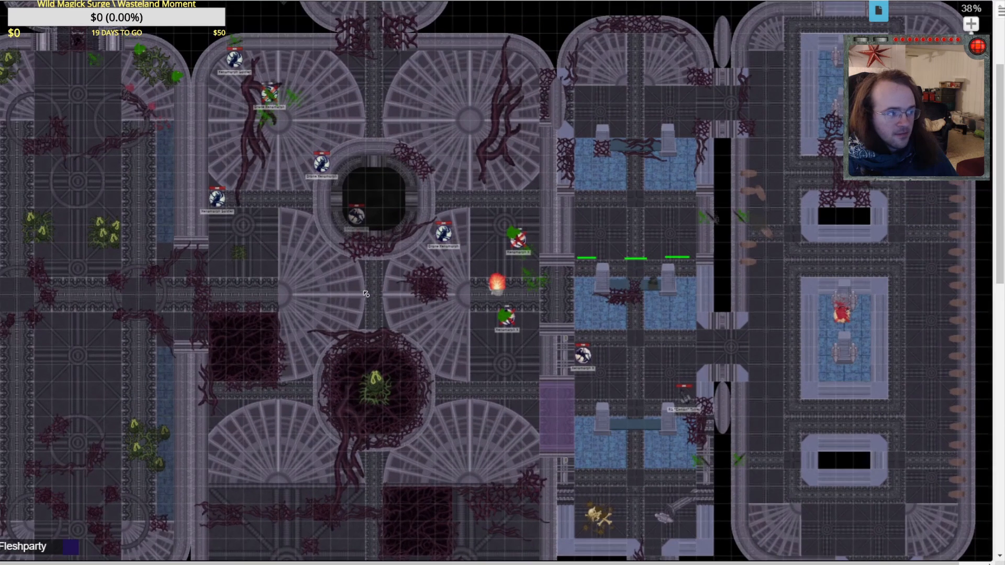
pyautogui.middleClick(368, 297)
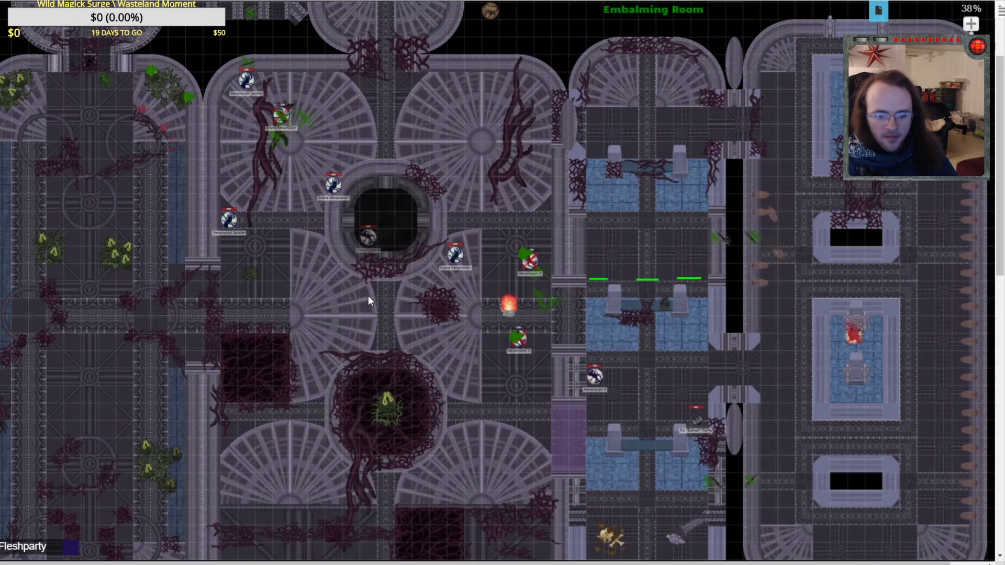